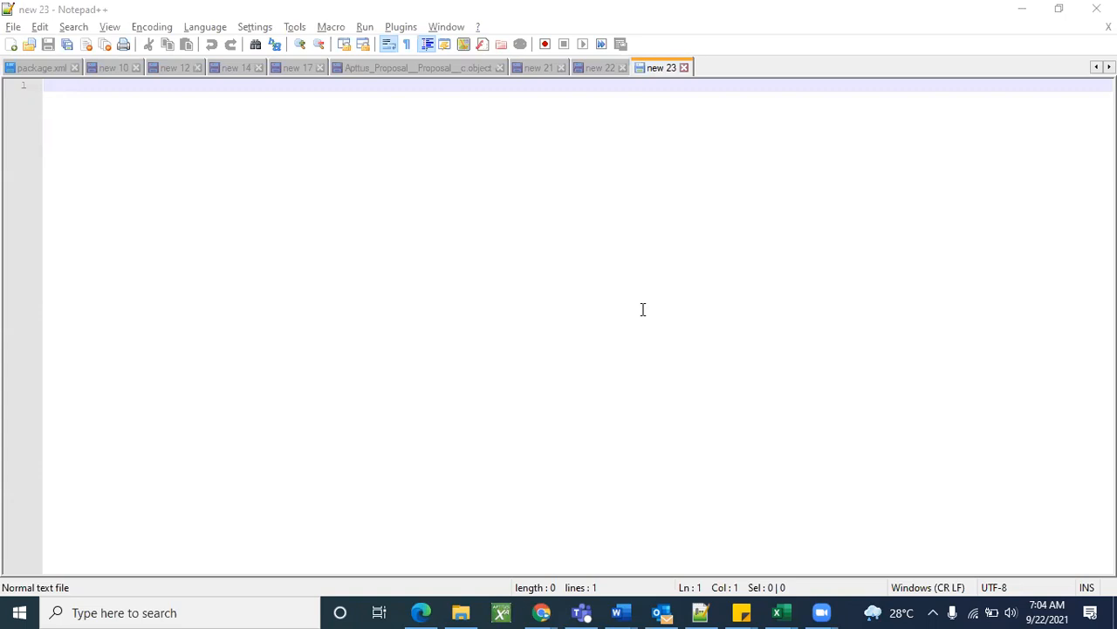
Leave blank lines at the top of the 'new 23' notes and type the heading Applications.
left_click(147, 134)
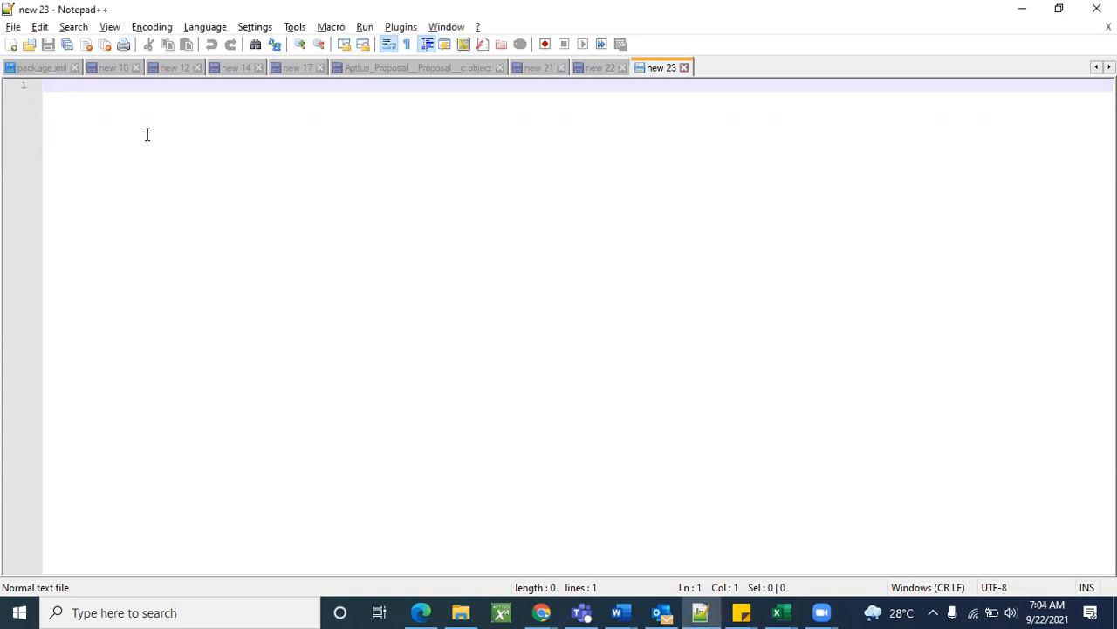
key("Return")
key("Return")
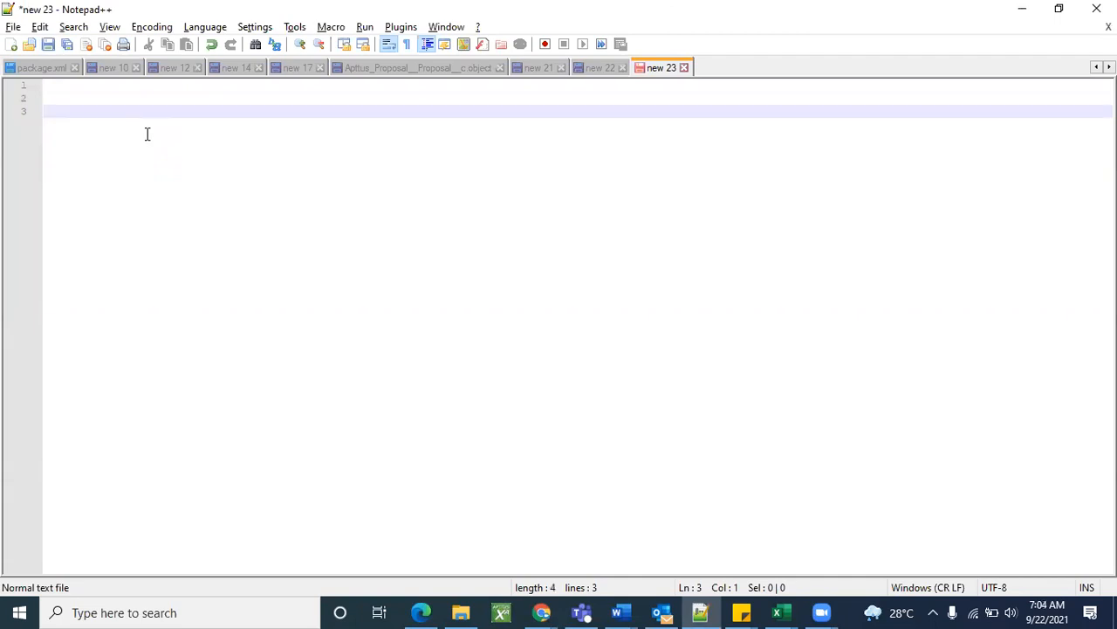
type("a")
type("pp")
type("lica")
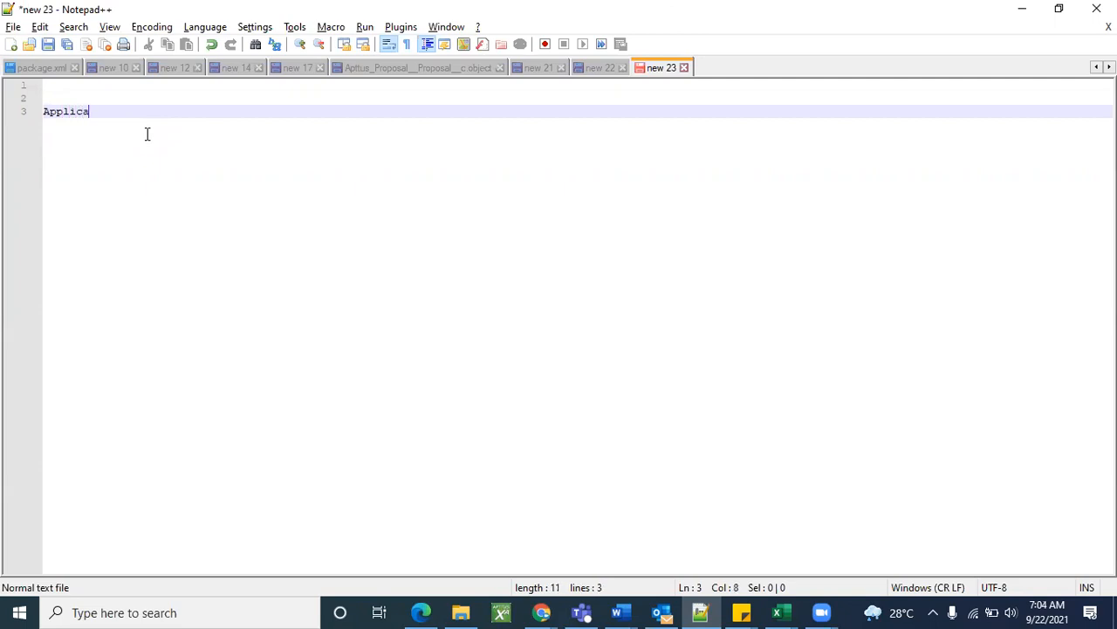
type("tions")
key("Return")
key("Return")
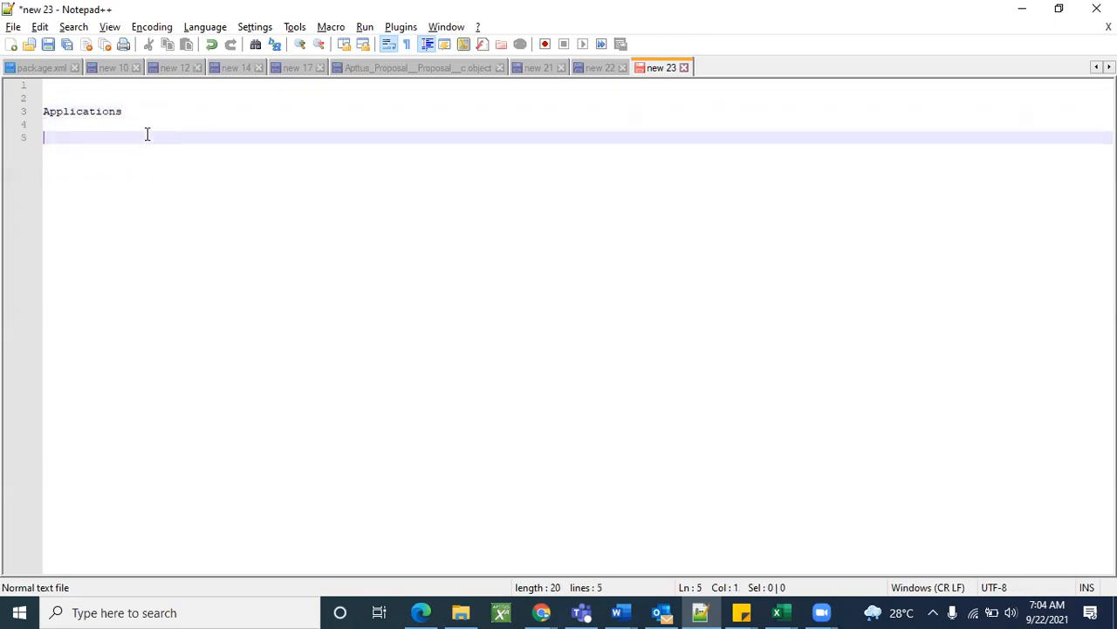
Add the headings Objects, Fields and Recrods on separate lines below it.
type("Objcr")
key("BackSpace")
key("BackSpace")
type("rt")
key("BackSpace")
key("BackSpace")
key("BackSpace")
type("jects")
key("Return")
key("Return")
key("Return")
type("Fields")
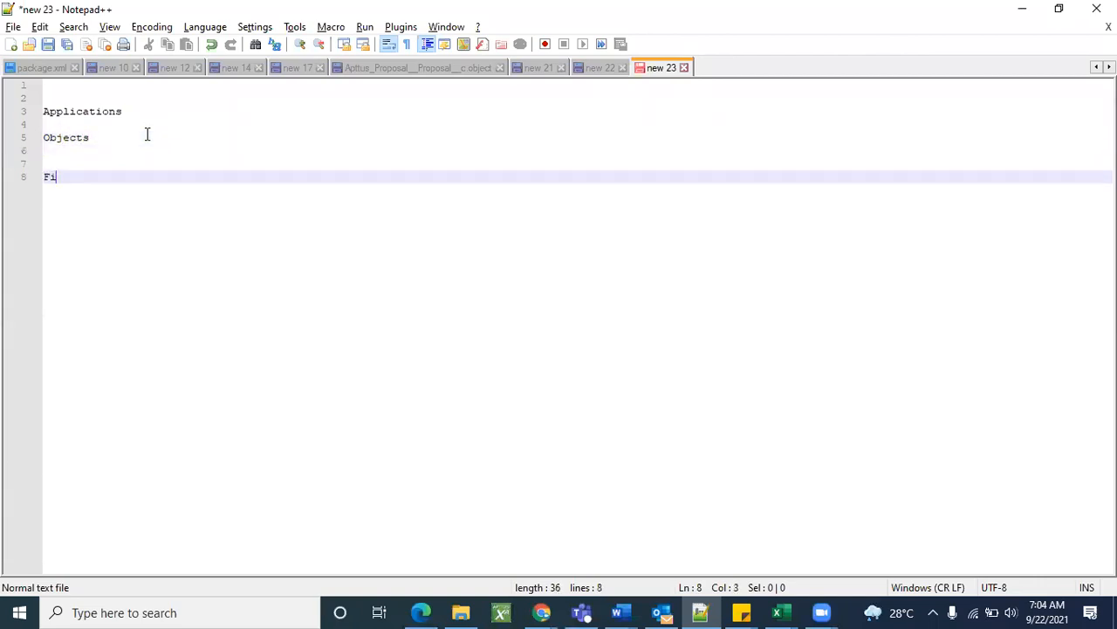
key("Return")
key("Return")
key("Return")
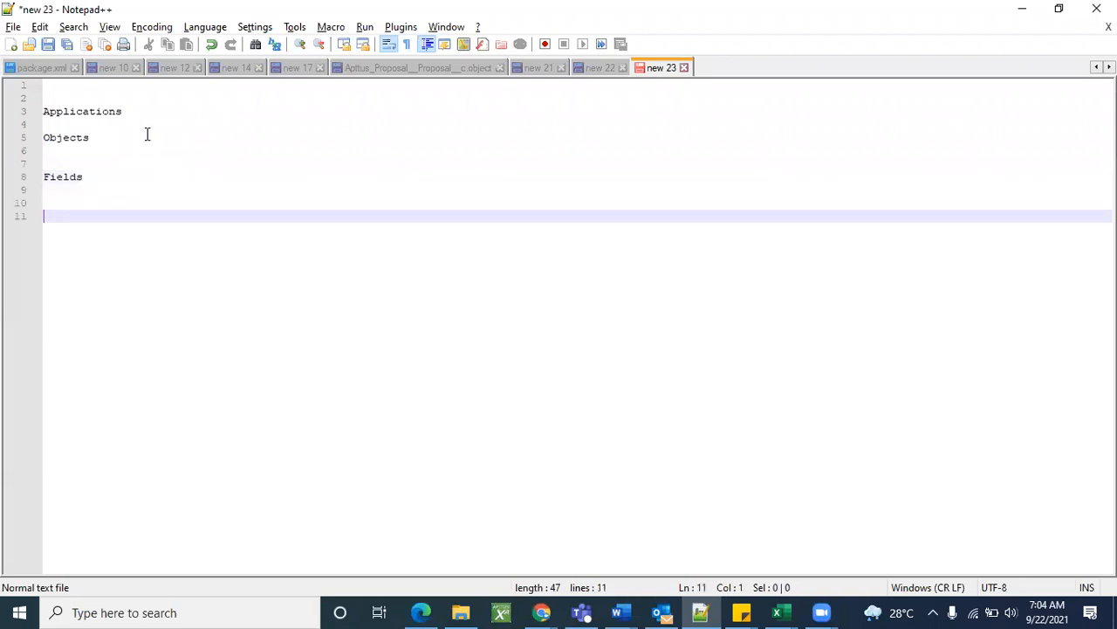
type("Recrods")
Insert an extra blank line below Applications and highlight Applications, Objects and Fields.
left_click(52, 125)
key("Return")
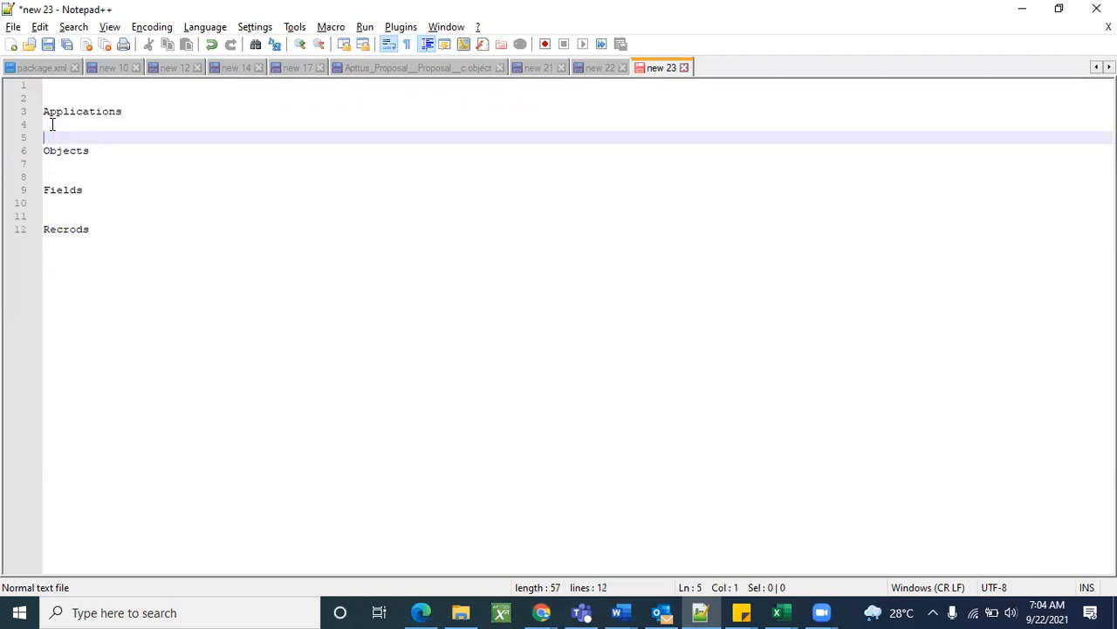
double_click(63, 113)
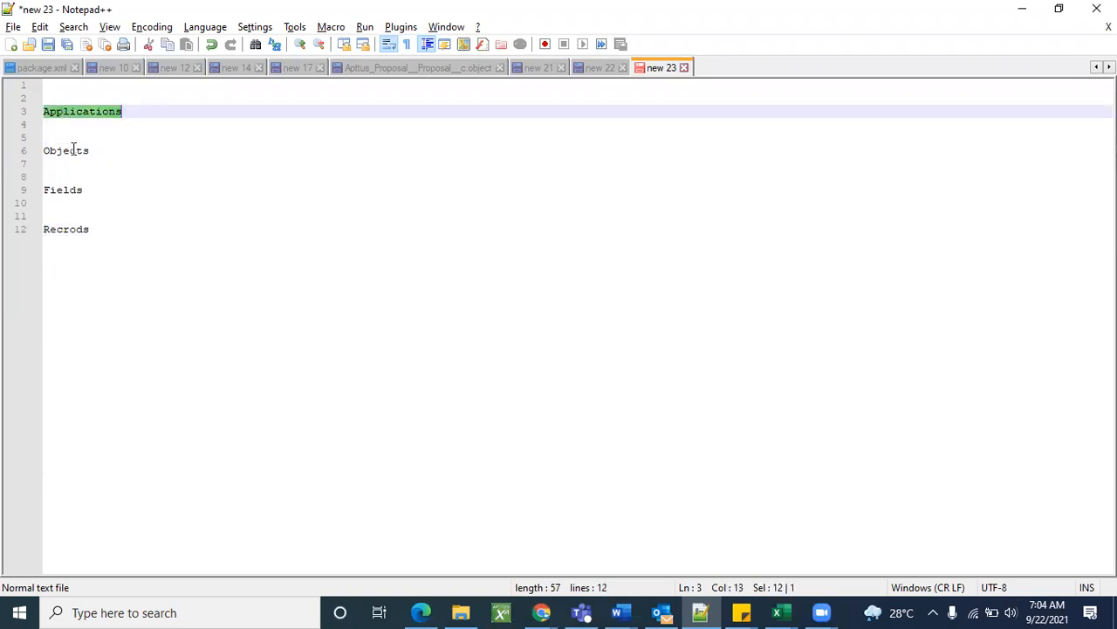
double_click(70, 150)
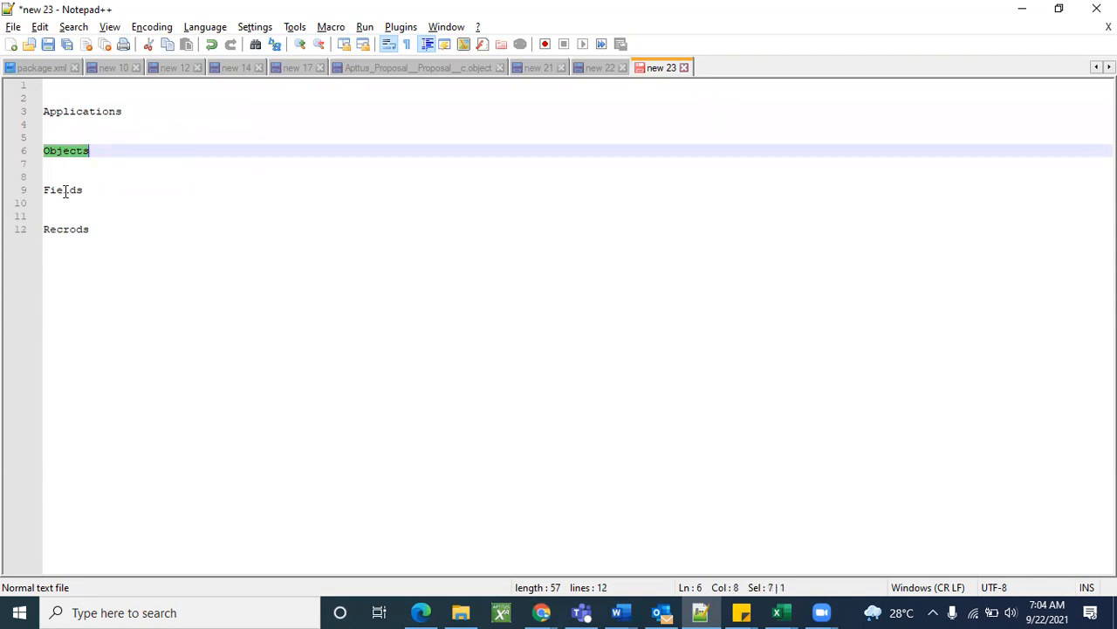
double_click(64, 191)
left_click_drag(85, 192, 42, 116)
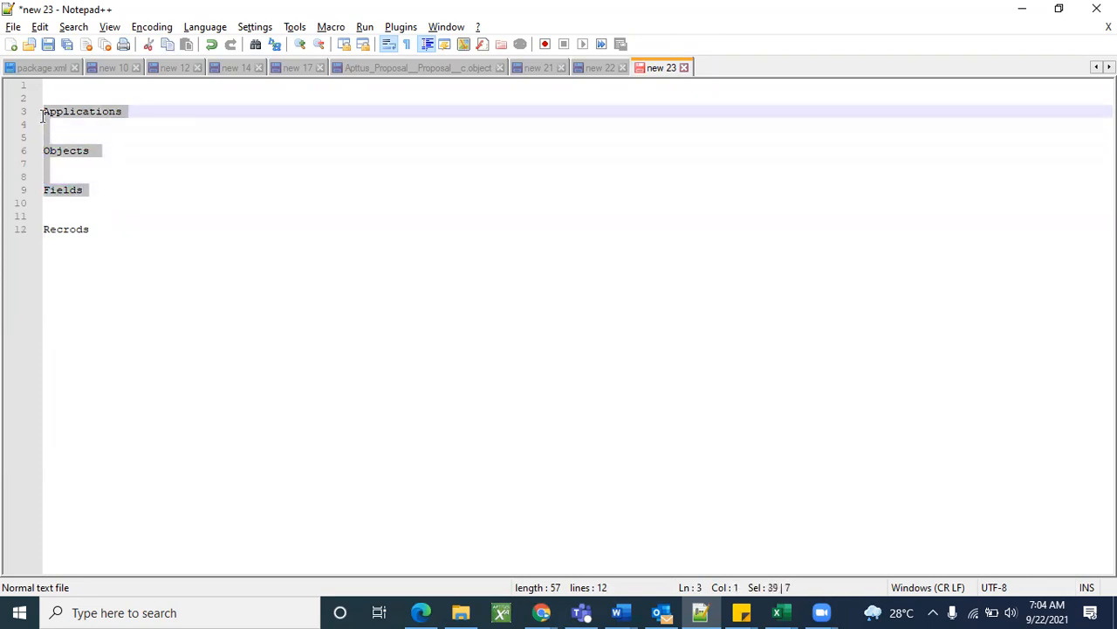
Highlight the Recrods, Fields, Objects and Applications headings one by one.
double_click(75, 237)
double_click(75, 230)
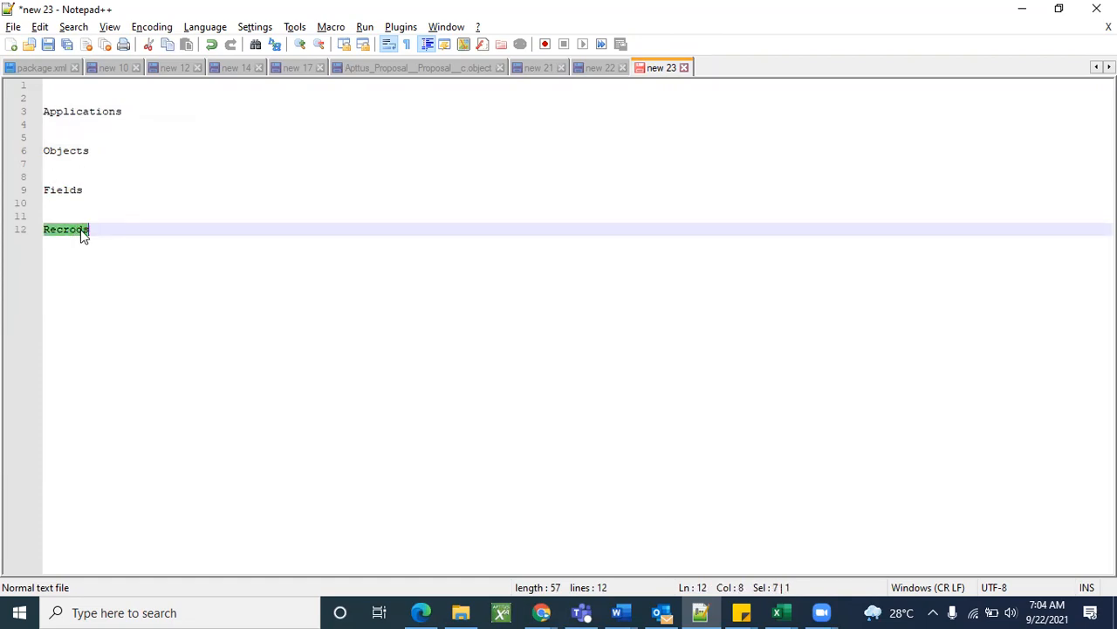
left_click(77, 231)
double_click(71, 191)
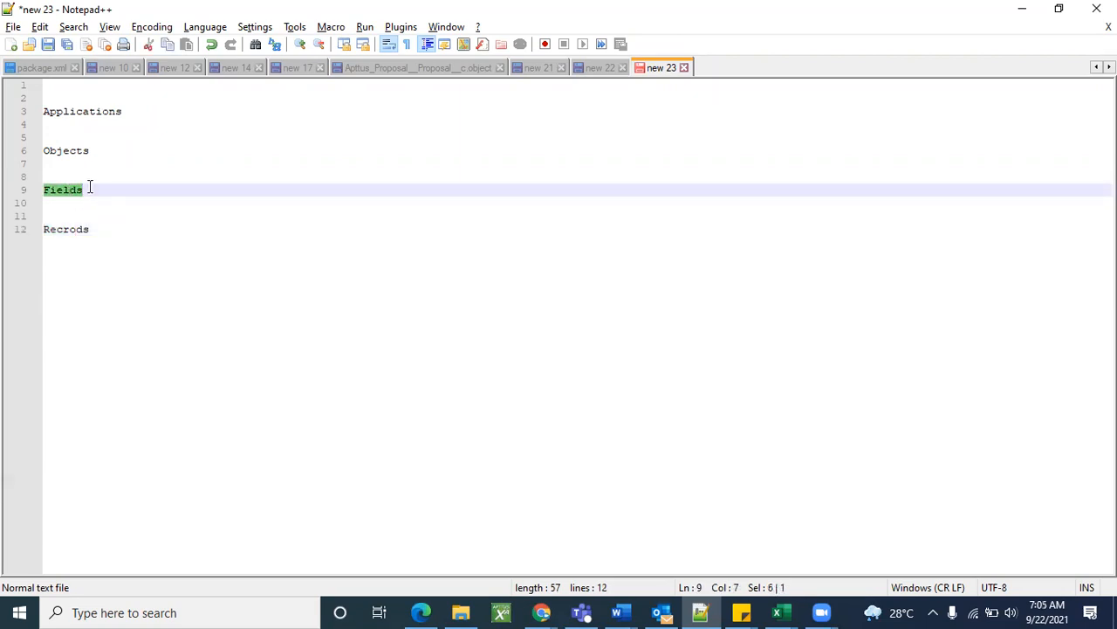
double_click(62, 150)
left_click(119, 210)
triple_click(78, 112)
triple_click(74, 153)
left_click(74, 152)
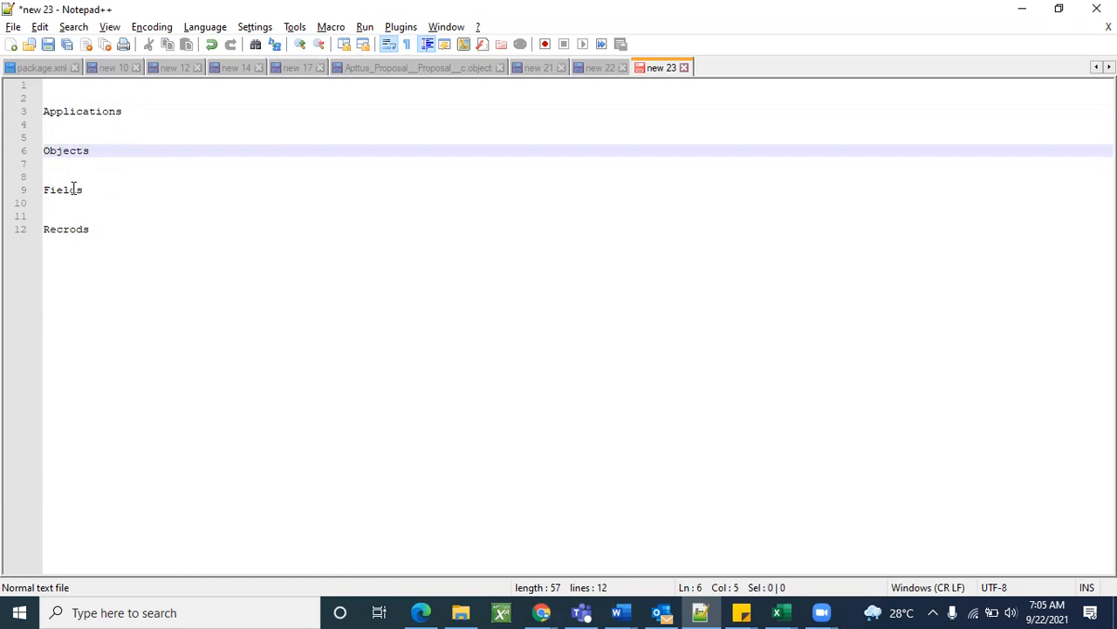
Select the whole heading list, then bring up the open Chrome windows.
double_click(73, 189)
double_click(72, 231)
left_click(127, 266)
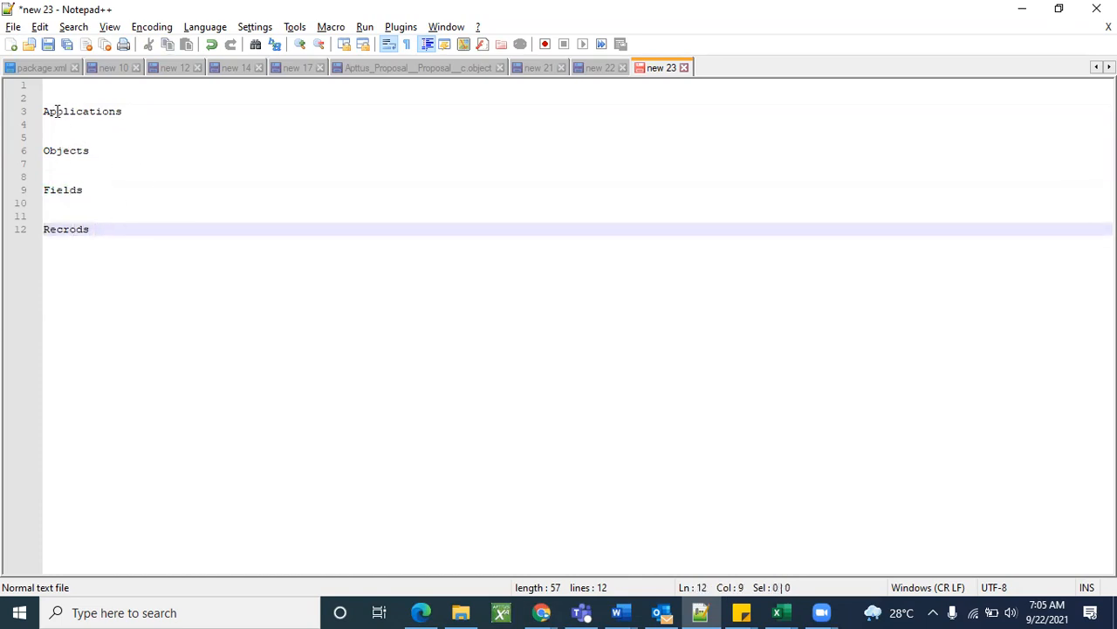
left_click_drag(44, 111, 133, 255)
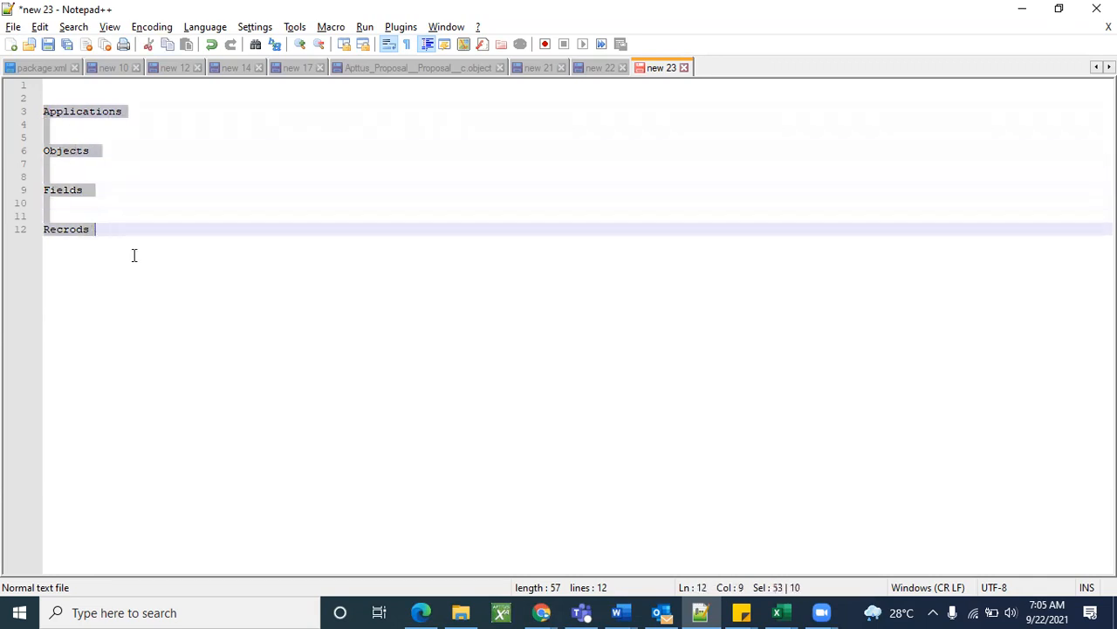
left_click(142, 267)
double_click(95, 116)
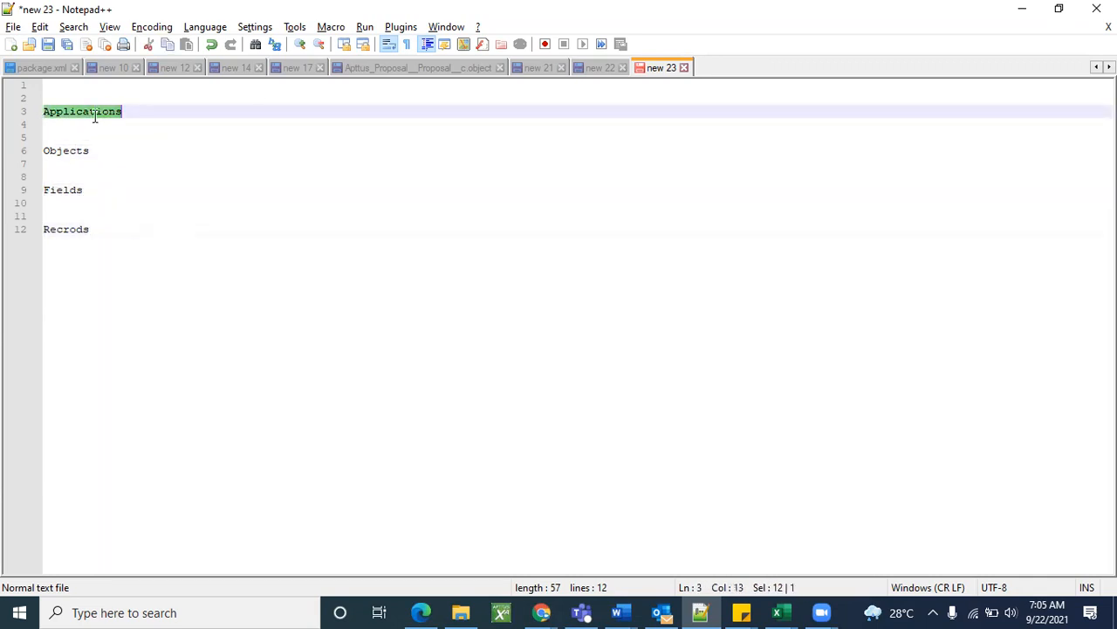
left_click(197, 250)
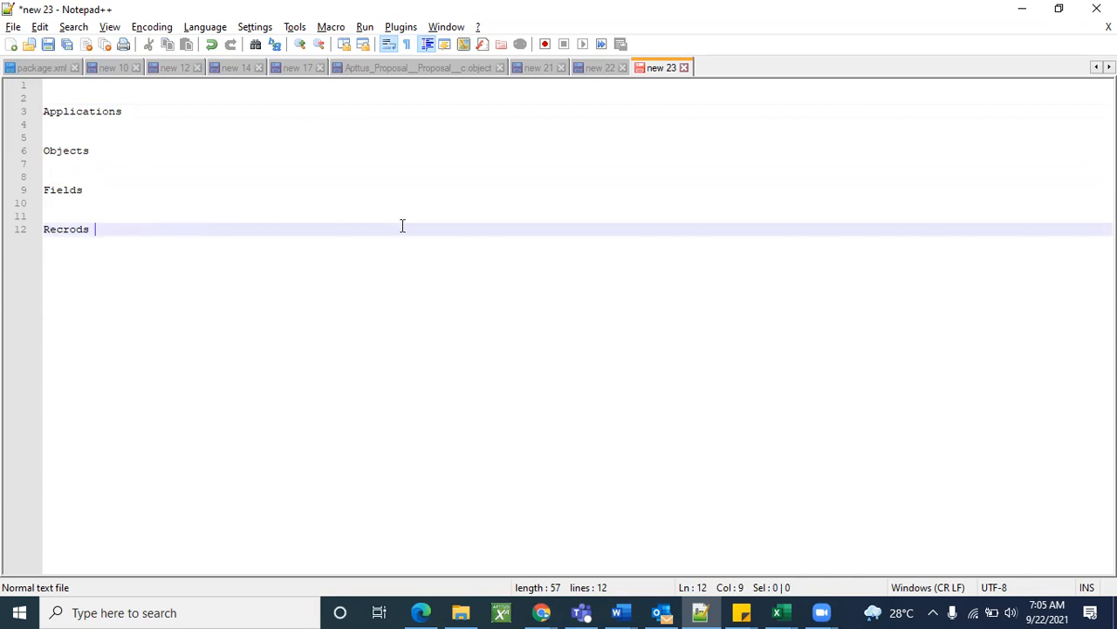
left_click(541, 612)
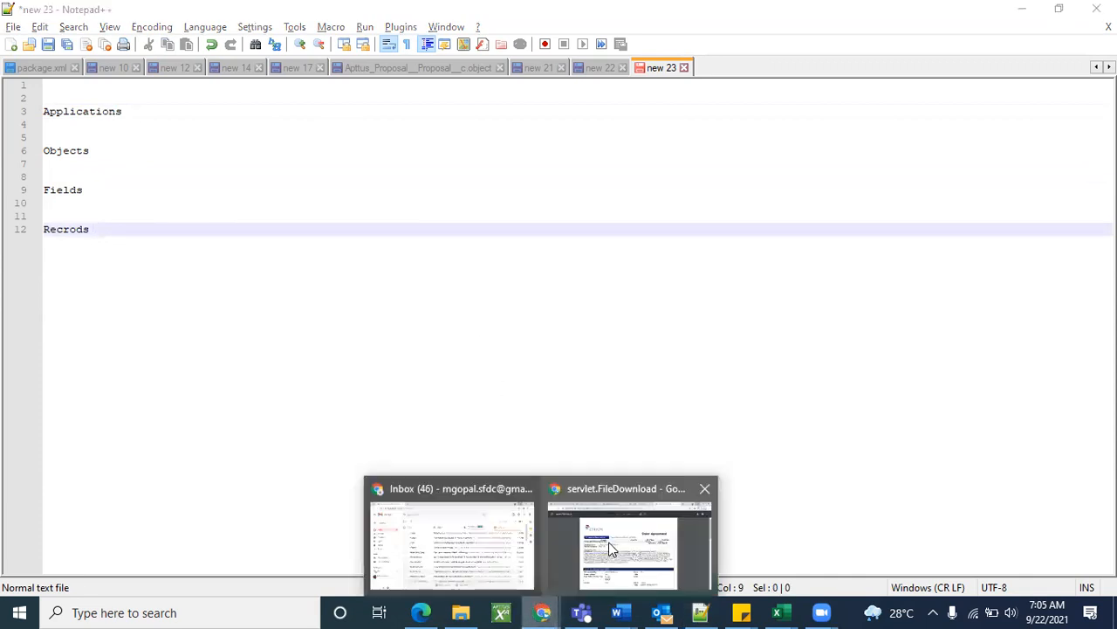
Switch to the Gmail Chrome window and load login.salesforce.com in a new tab.
left_click(444, 546)
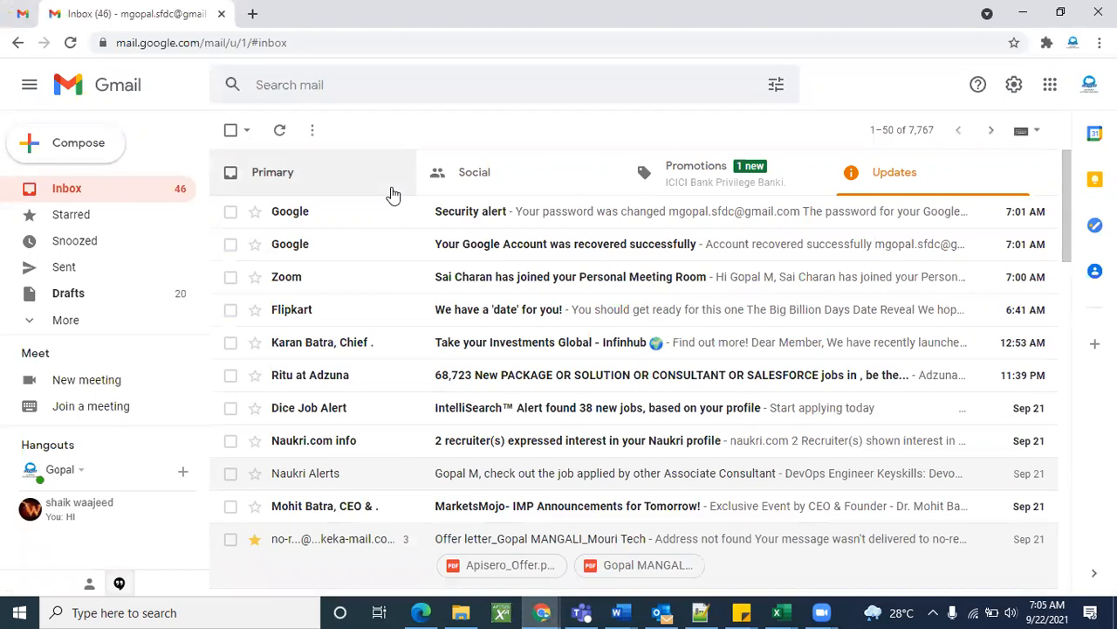
left_click(254, 13)
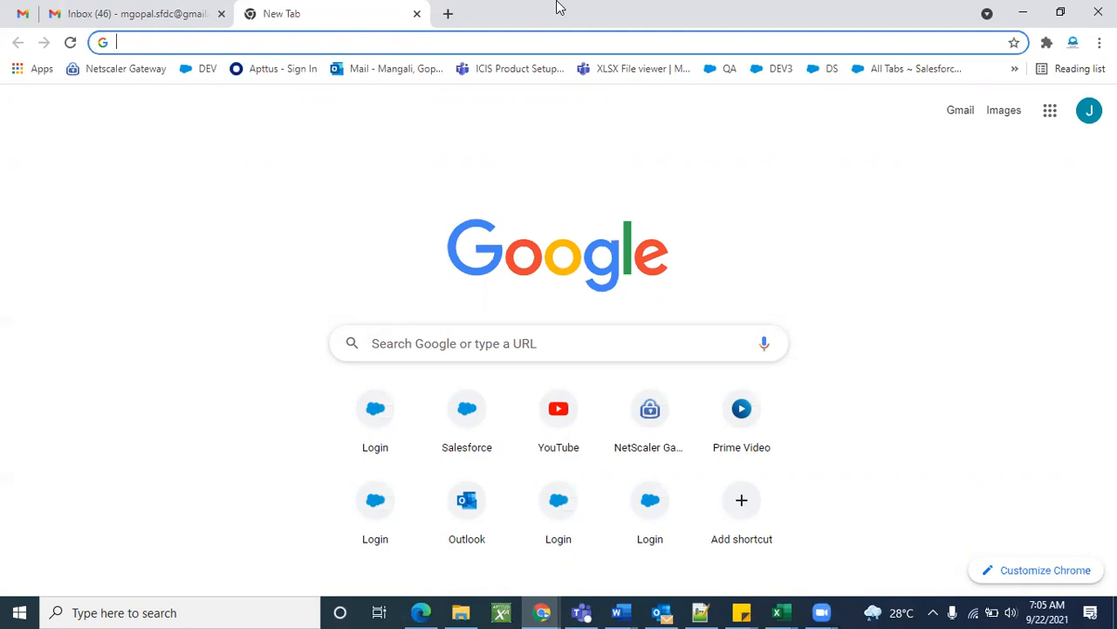
left_click(488, 42)
type("login.salesforce.com")
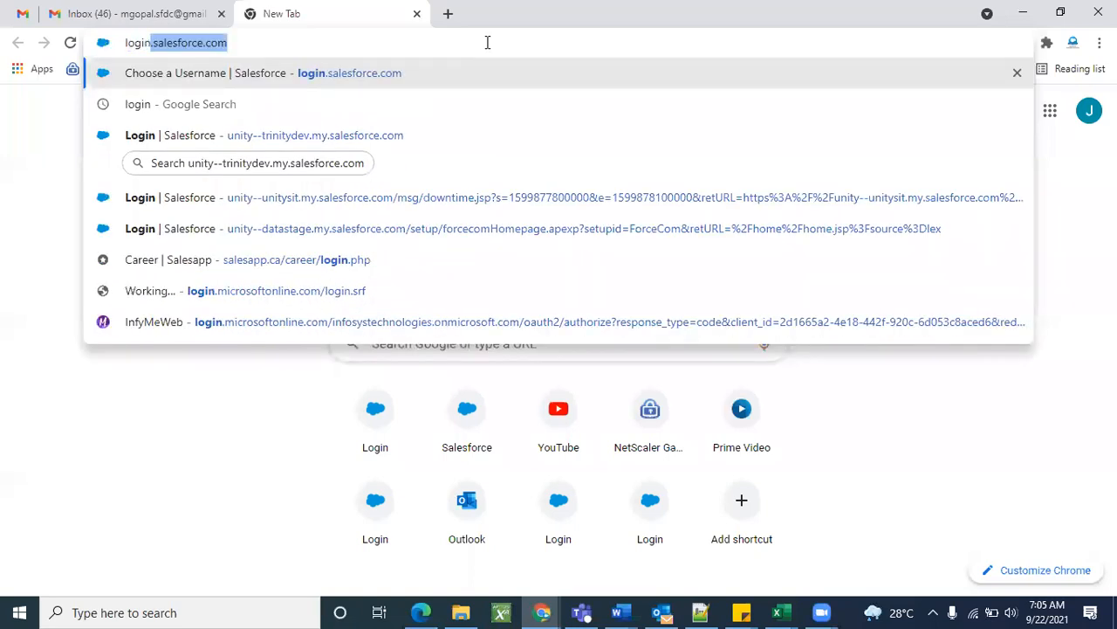
key("Return")
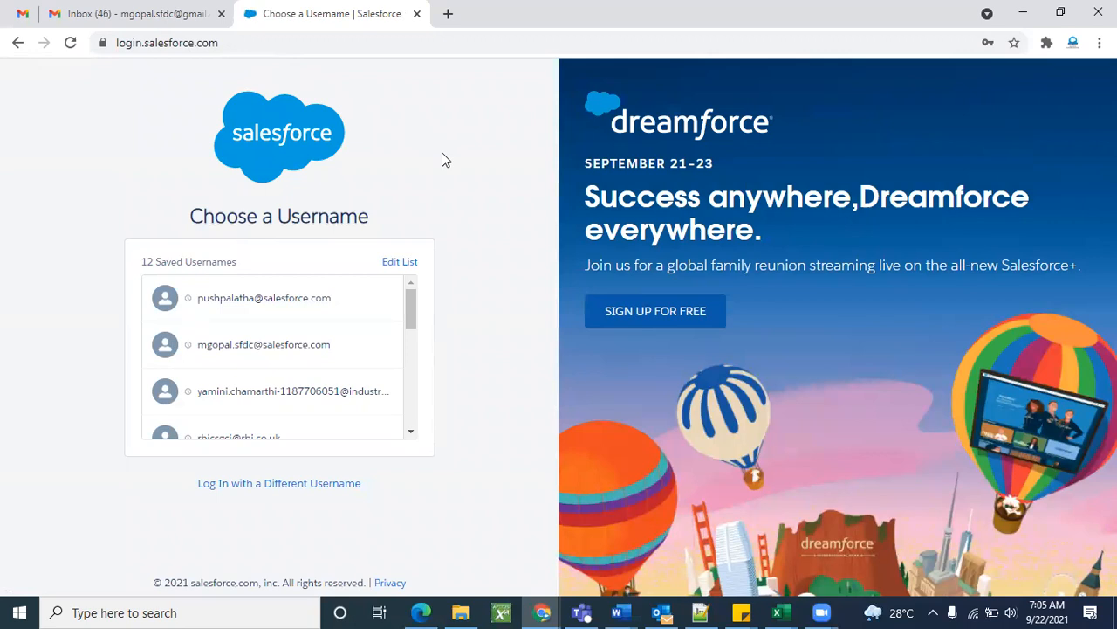
Load test.salesforce.com in another new tab.
left_click(448, 14)
left_click(428, 39)
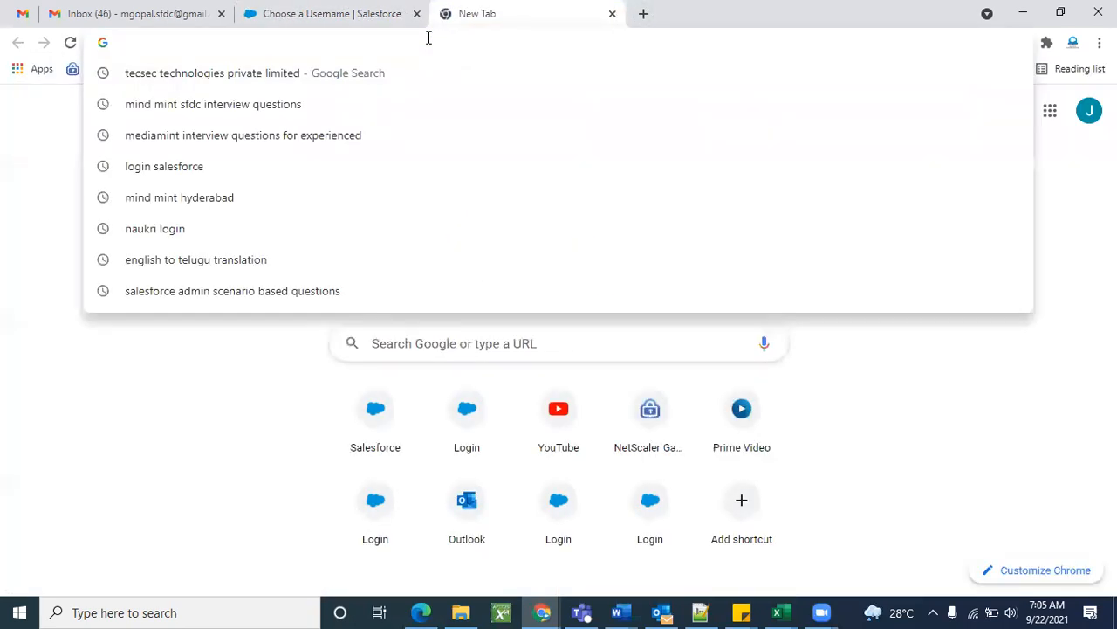
type("test.salesforce.com")
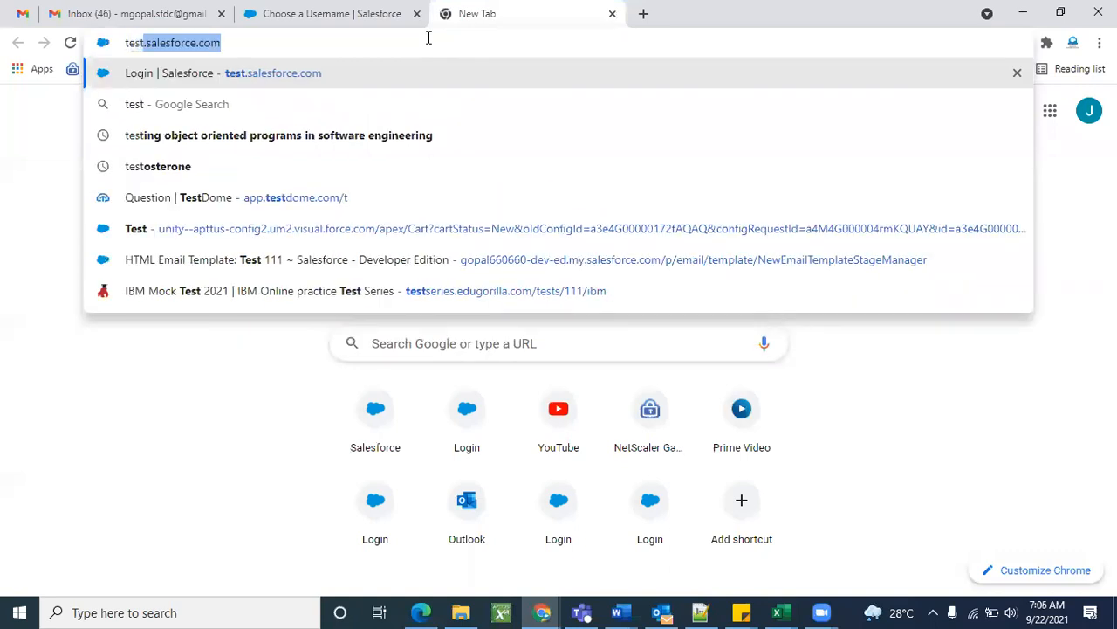
key("Return")
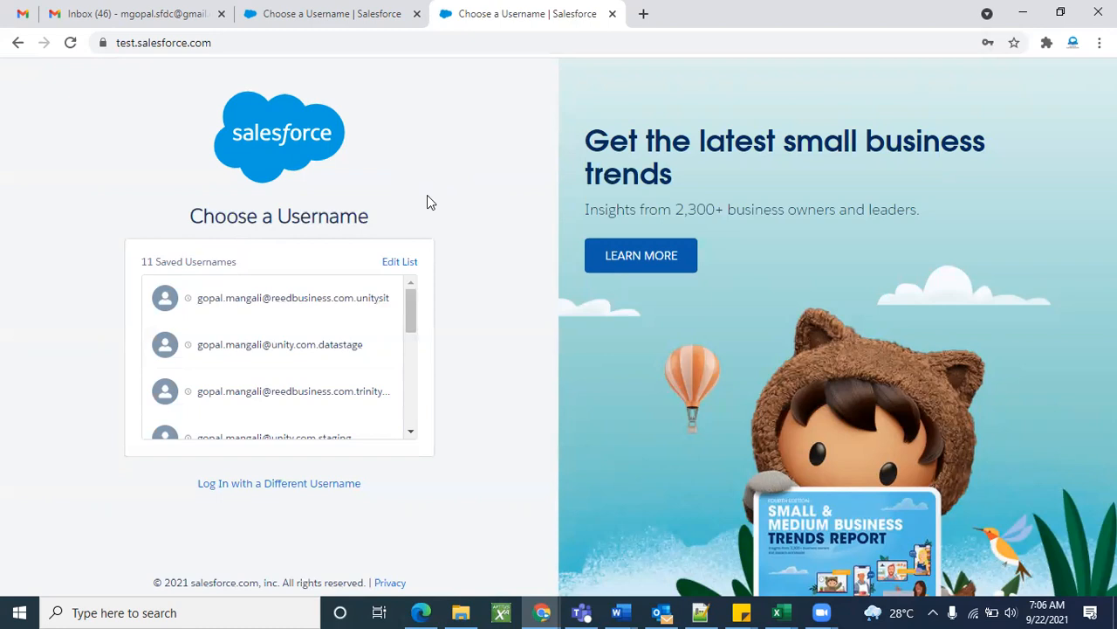
Return to the login.salesforce.com tab and inspect its web address.
left_click(349, 12)
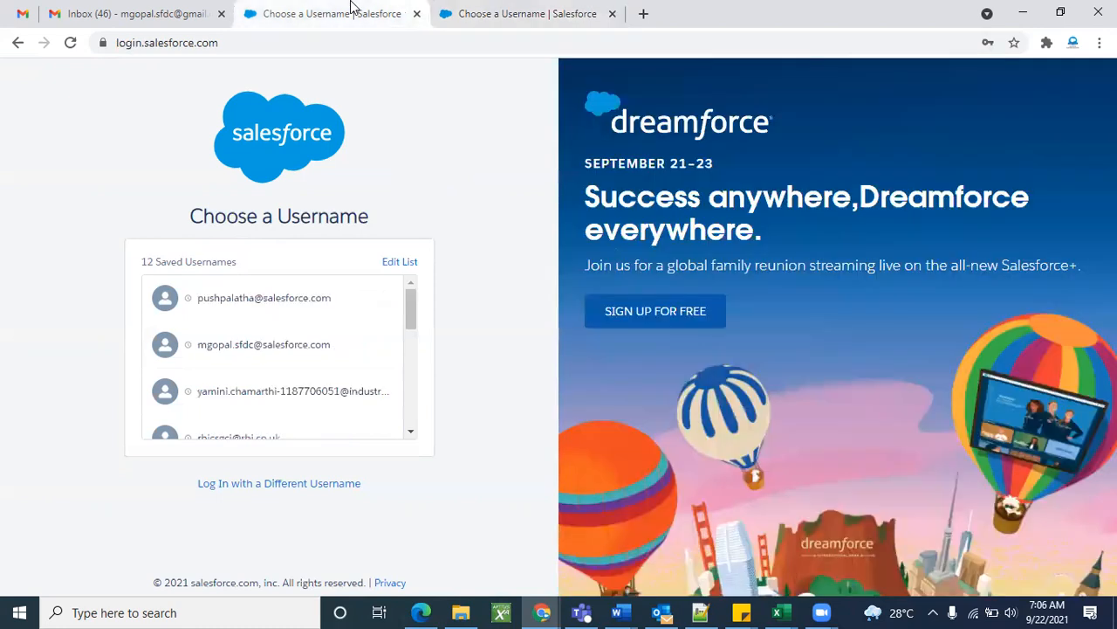
double_click(228, 43)
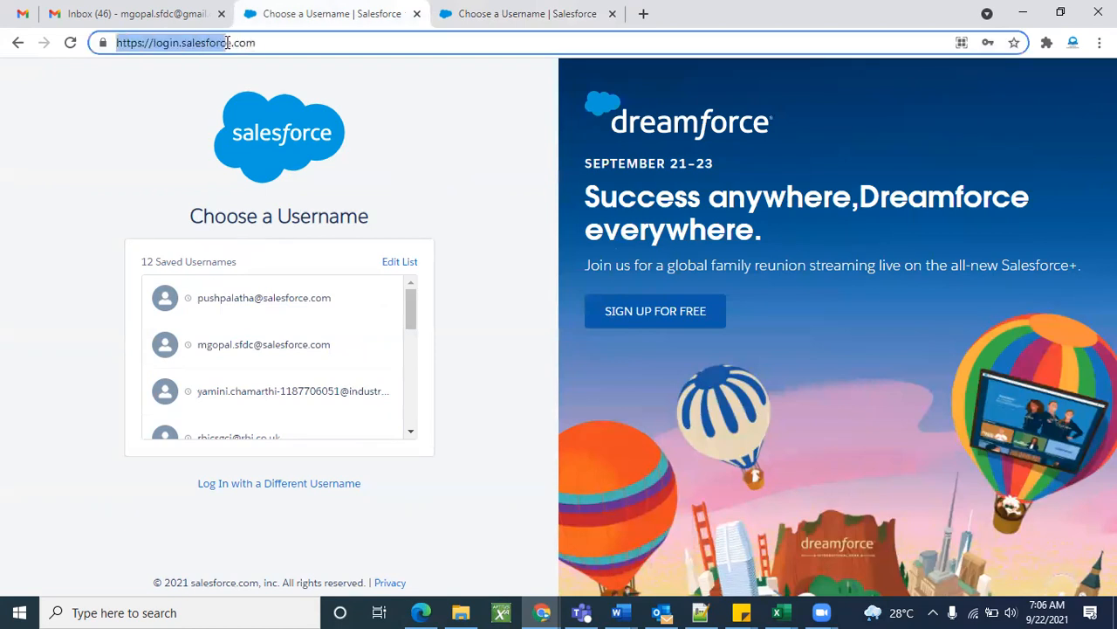
double_click(280, 44)
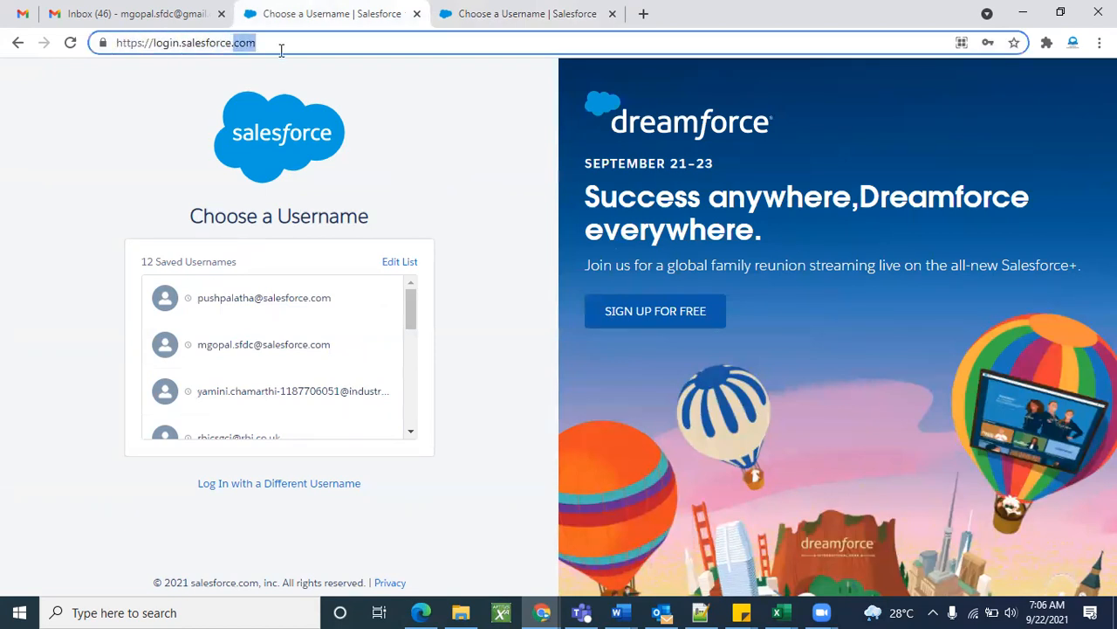
triple_click(281, 50)
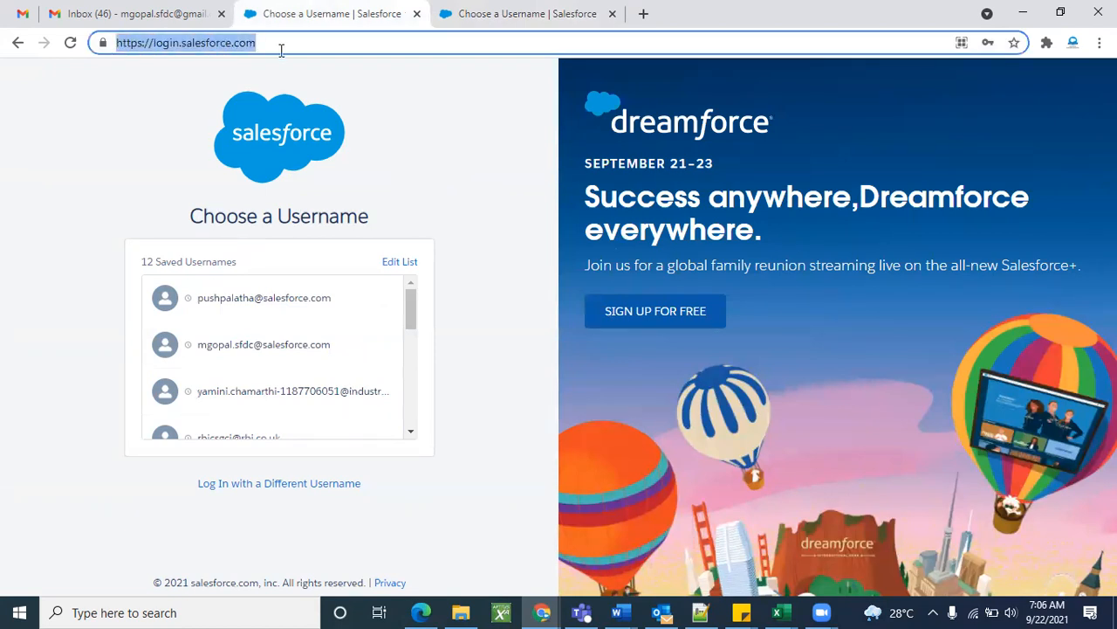
double_click(281, 49)
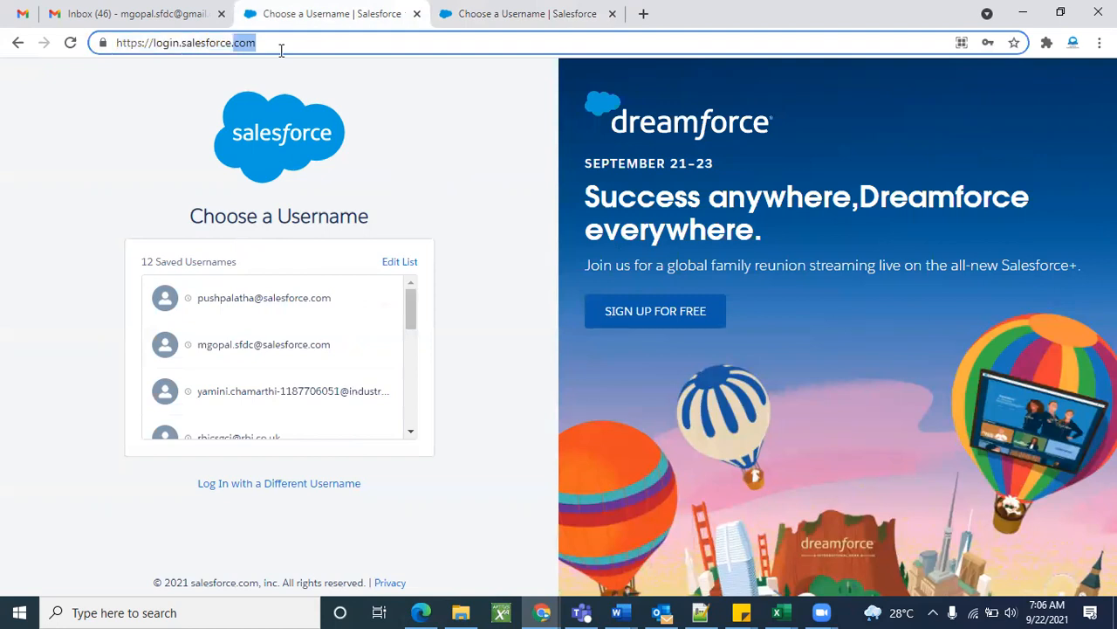
left_click(439, 116)
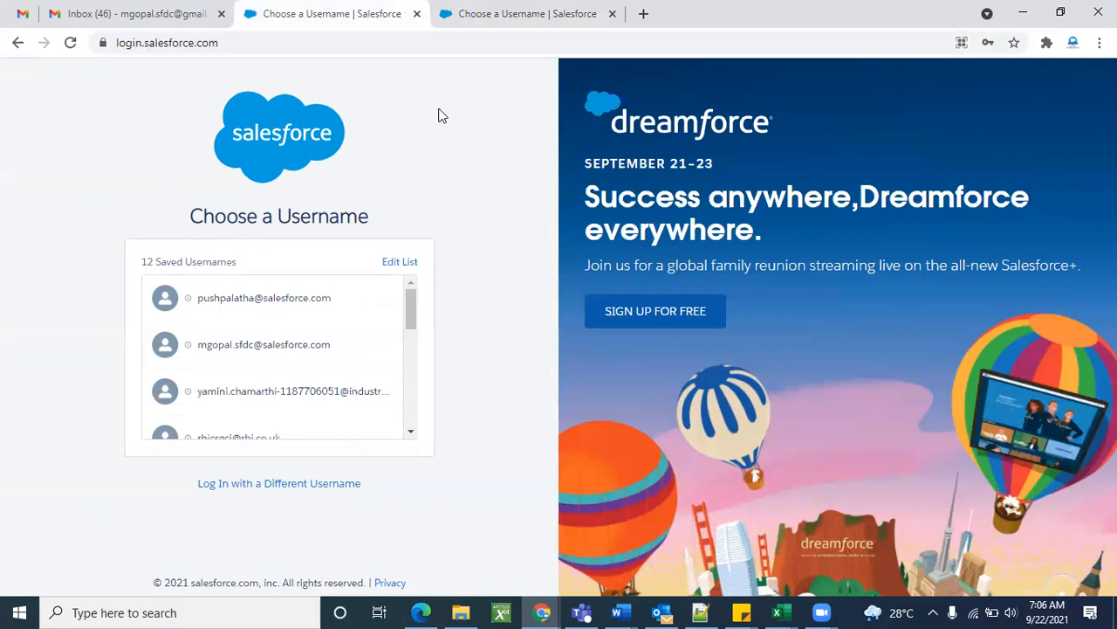
Compare the test.salesforce.com tab with the login.salesforce.com address.
left_click(493, 15)
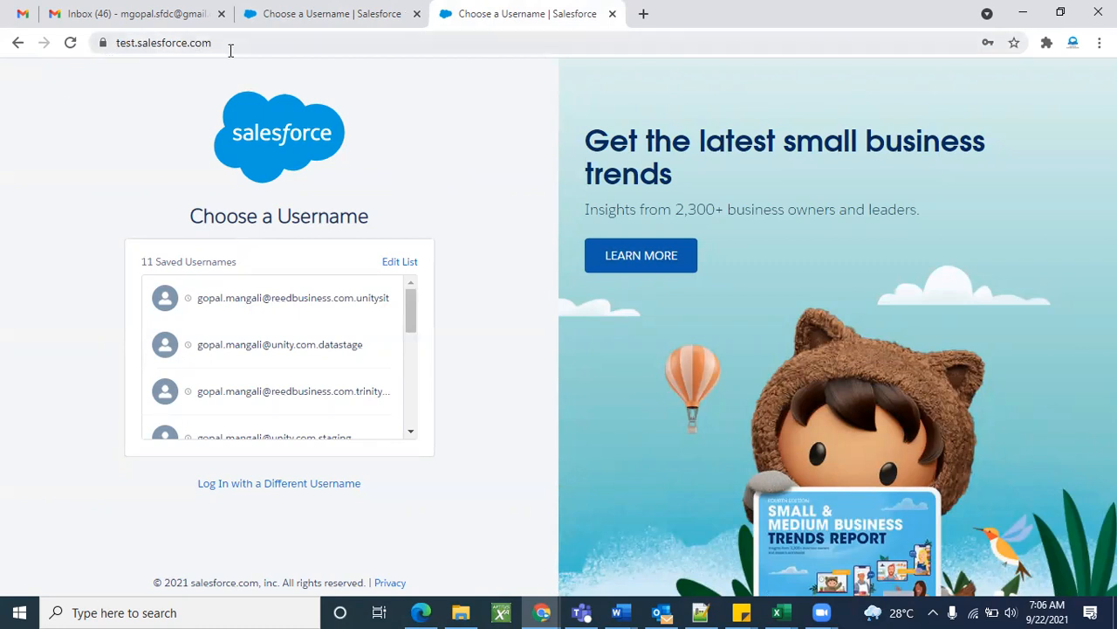
left_click(323, 9)
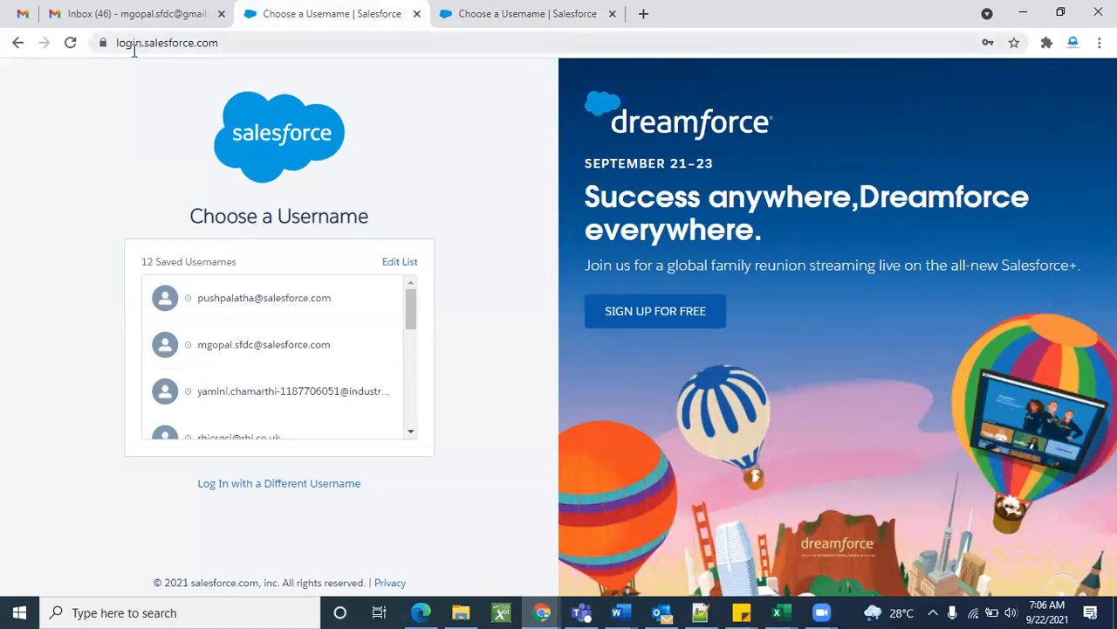
left_click(253, 46)
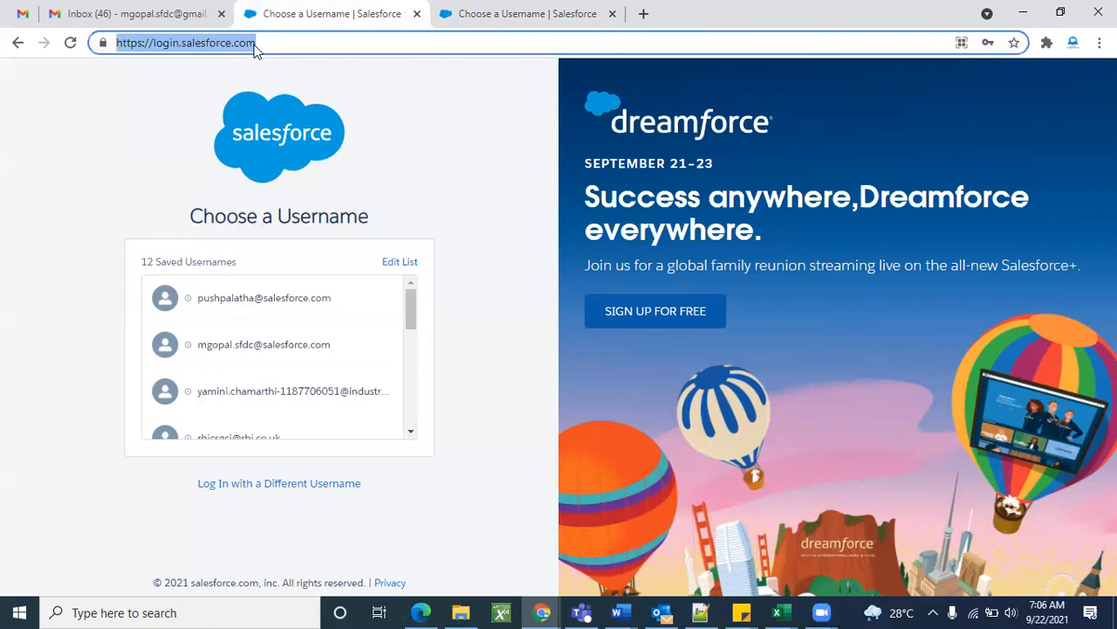
left_click(180, 76)
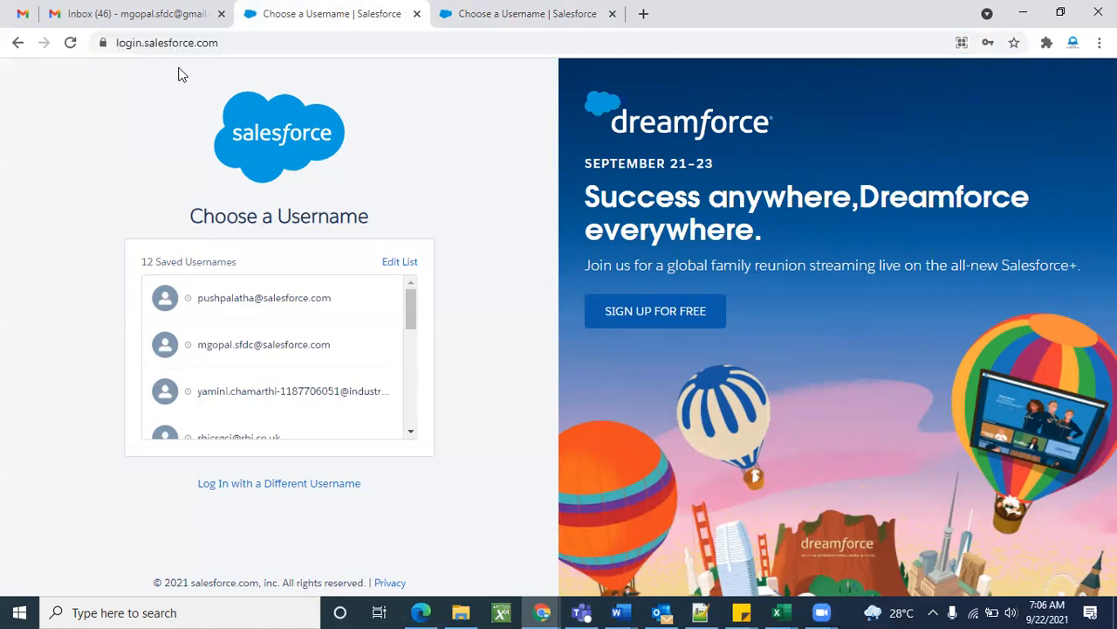
left_click(331, 43)
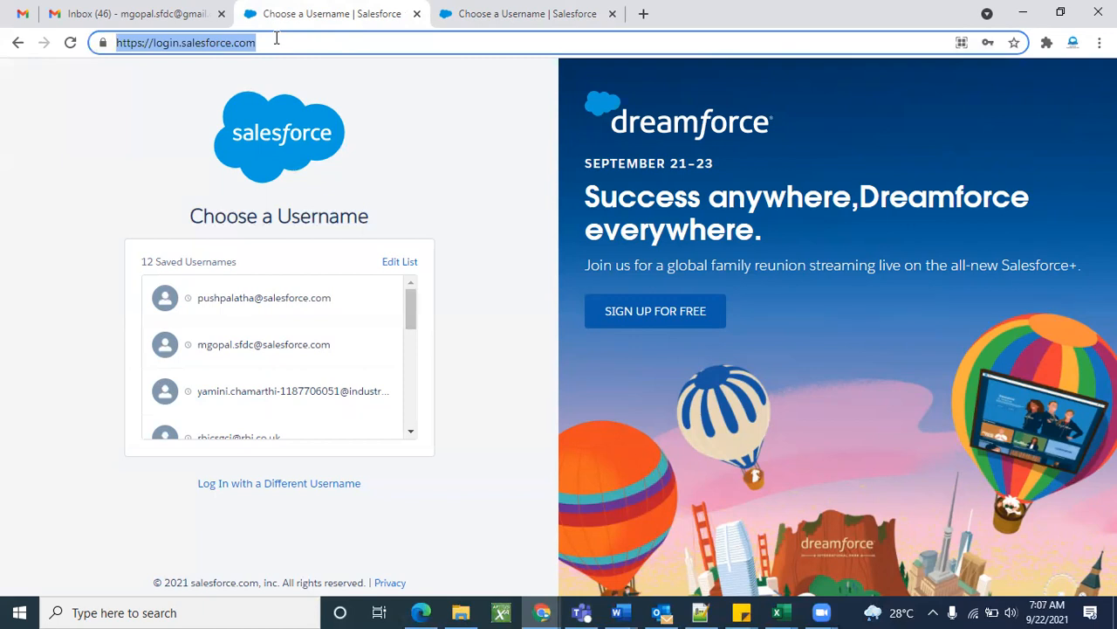
left_click(432, 124)
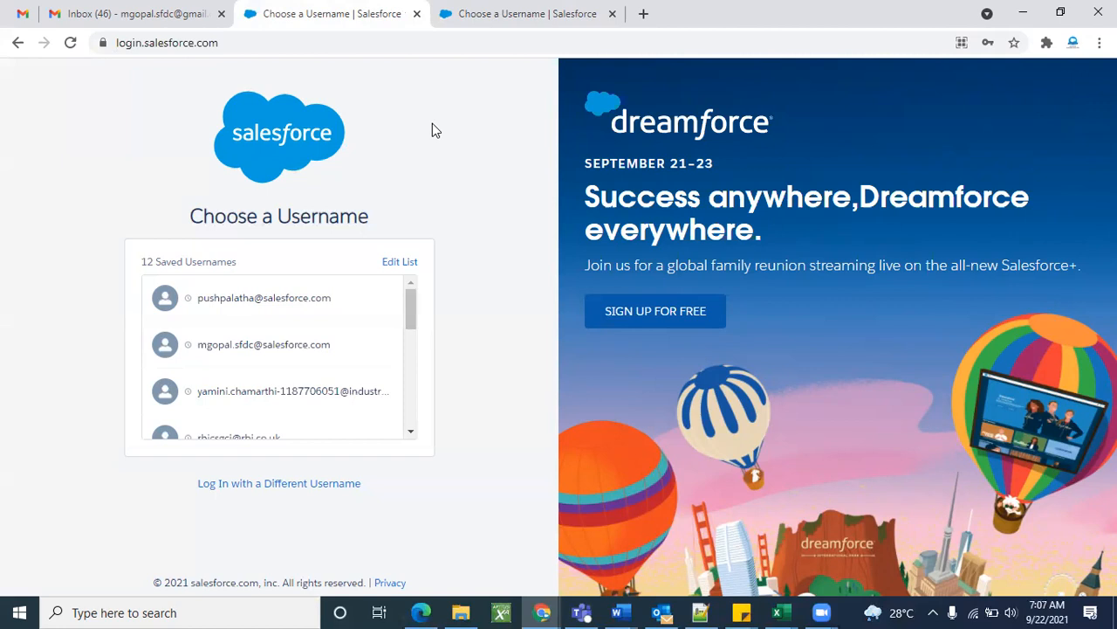
Close the test.salesforce.com tab, keeping the login.salesforce.com Choose a Username page.
left_click(513, 10)
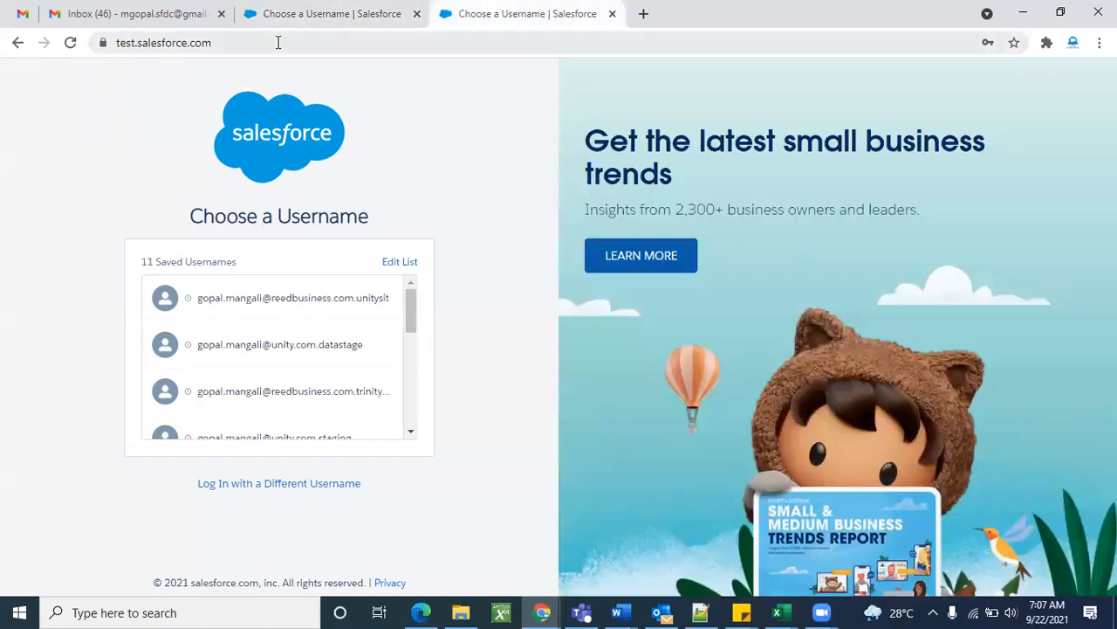
left_click(356, 7)
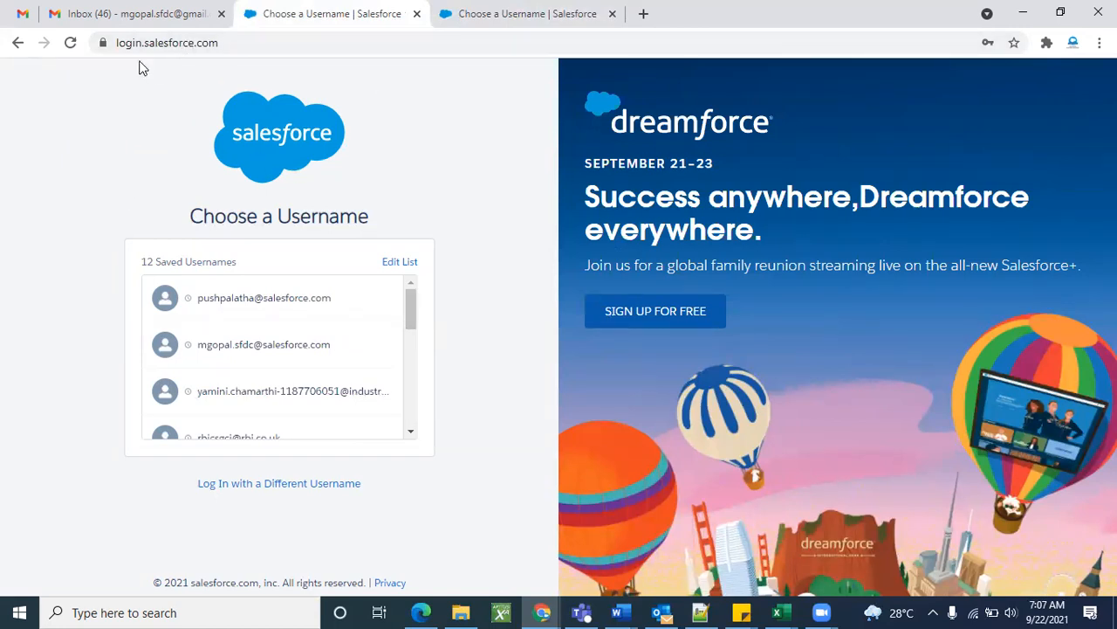
left_click(611, 14)
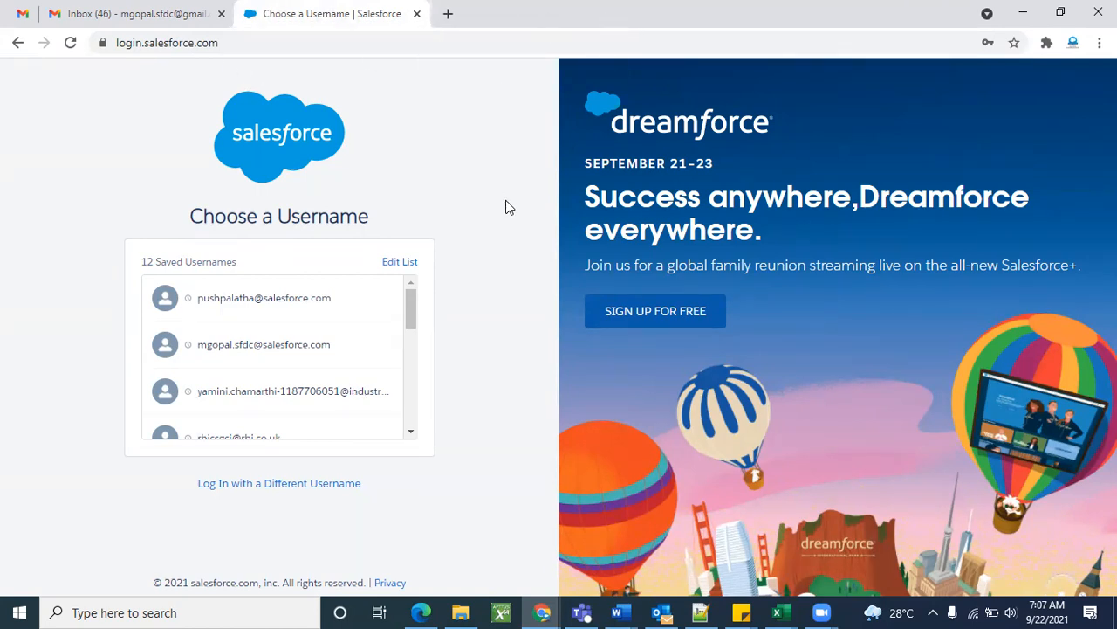
scroll(356, 381, "down", 3)
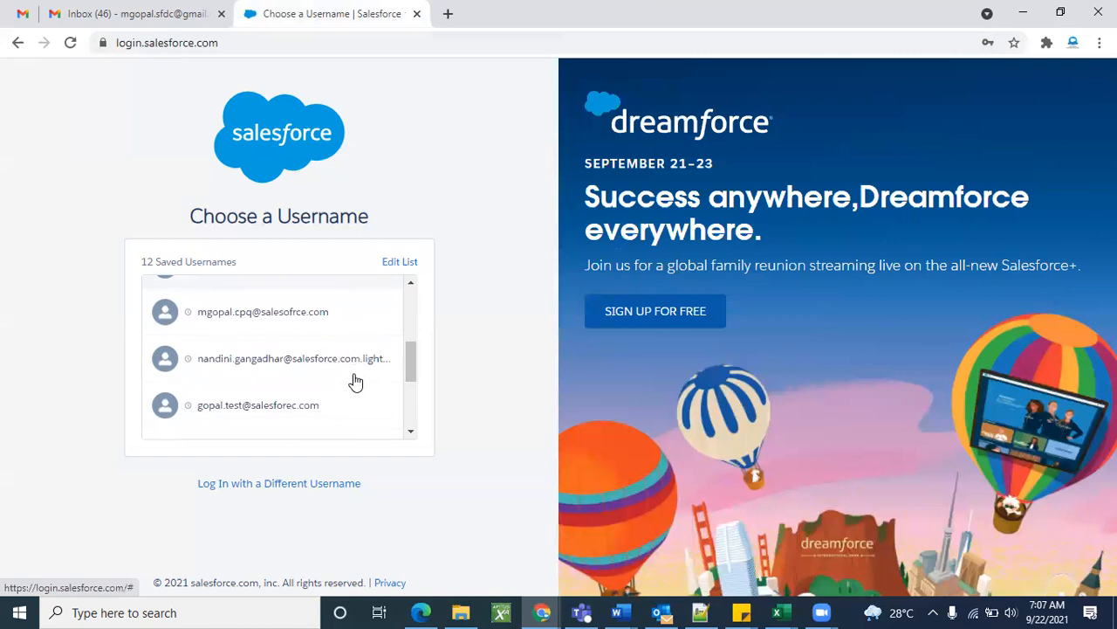
scroll(356, 381, "down", 3)
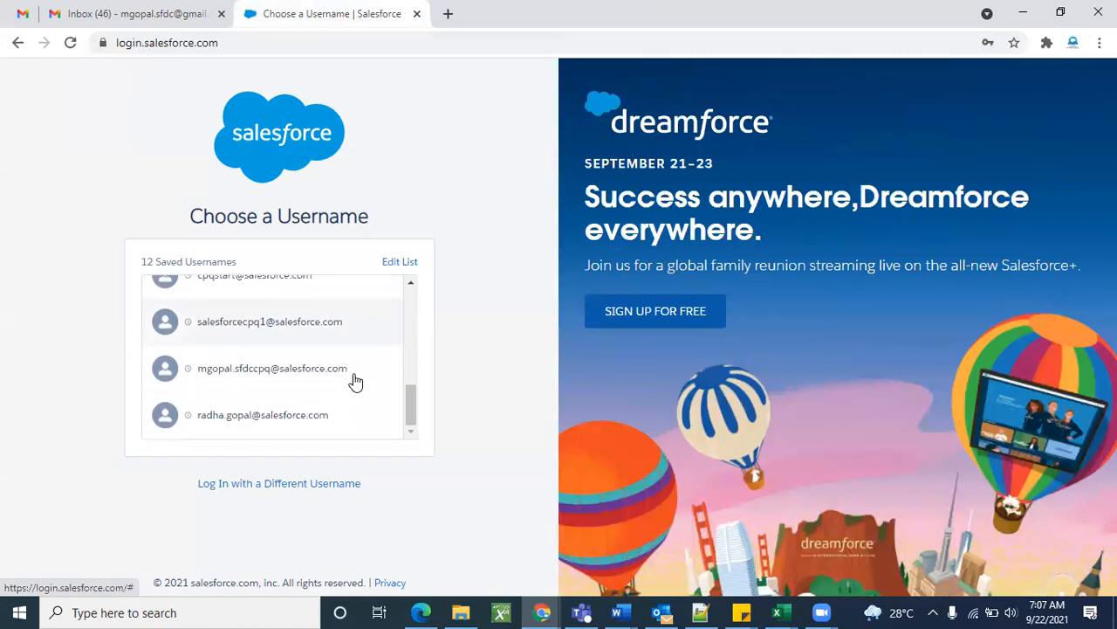
scroll(356, 381, "up", 5)
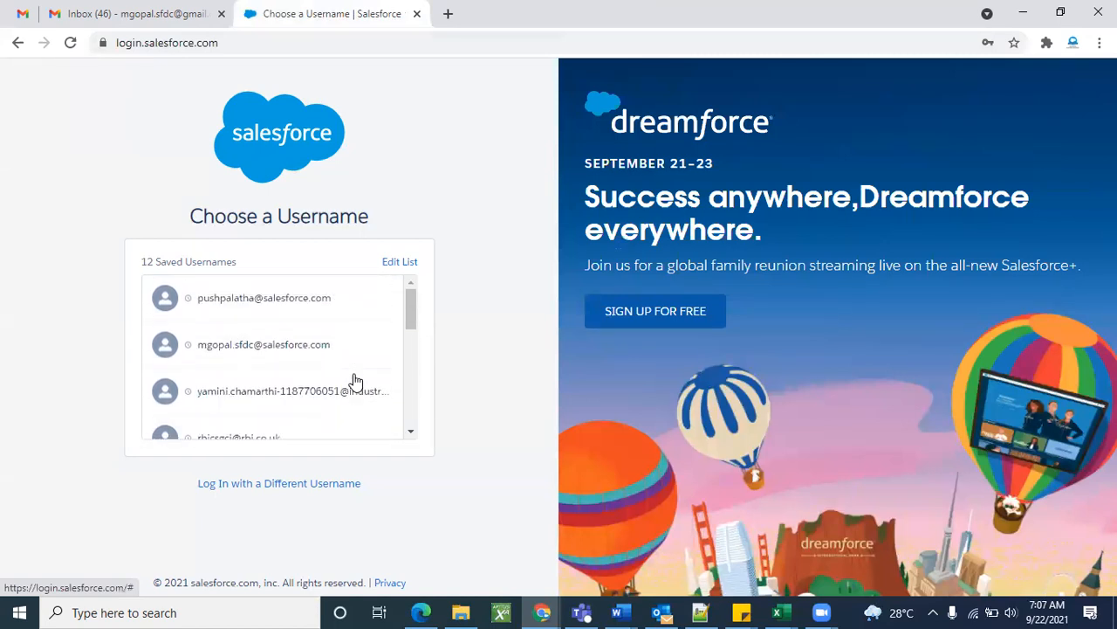
Browse Gmail's Primary and Updates categories for the Salesforce welcome email.
left_click(100, 11)
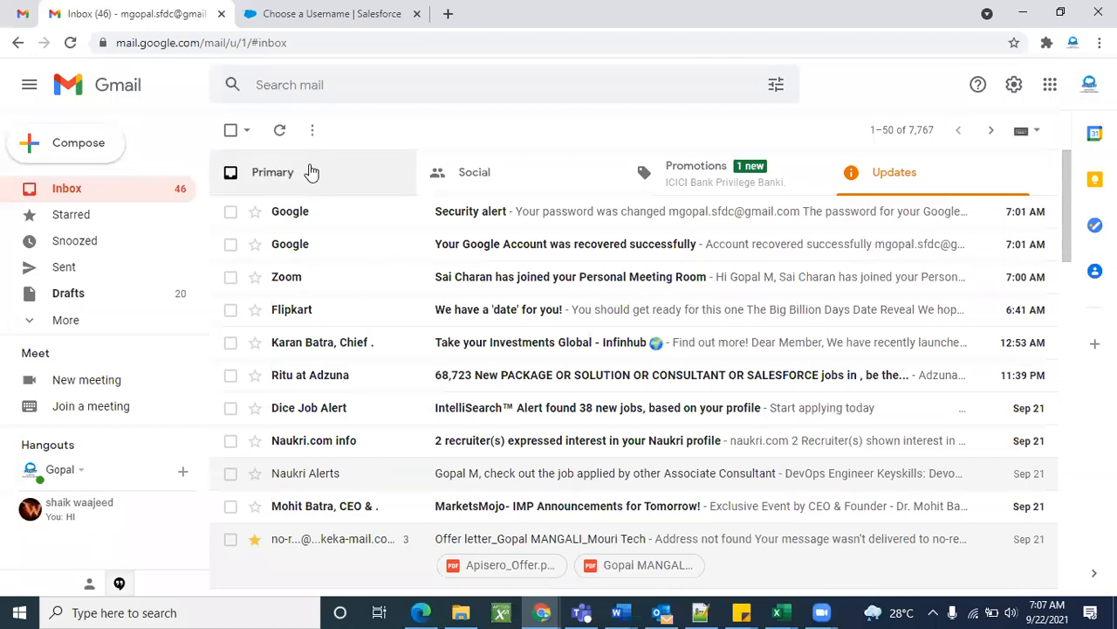
scroll(524, 294, "down", 5)
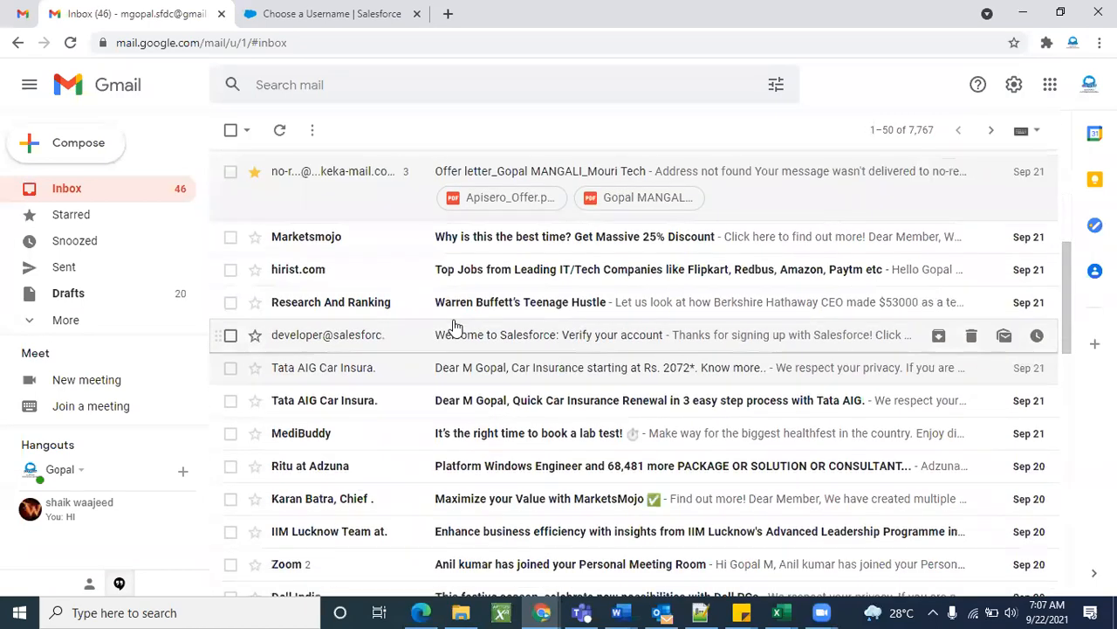
scroll(454, 327, "up", 5)
left_click(282, 200)
scroll(436, 364, "down", 5)
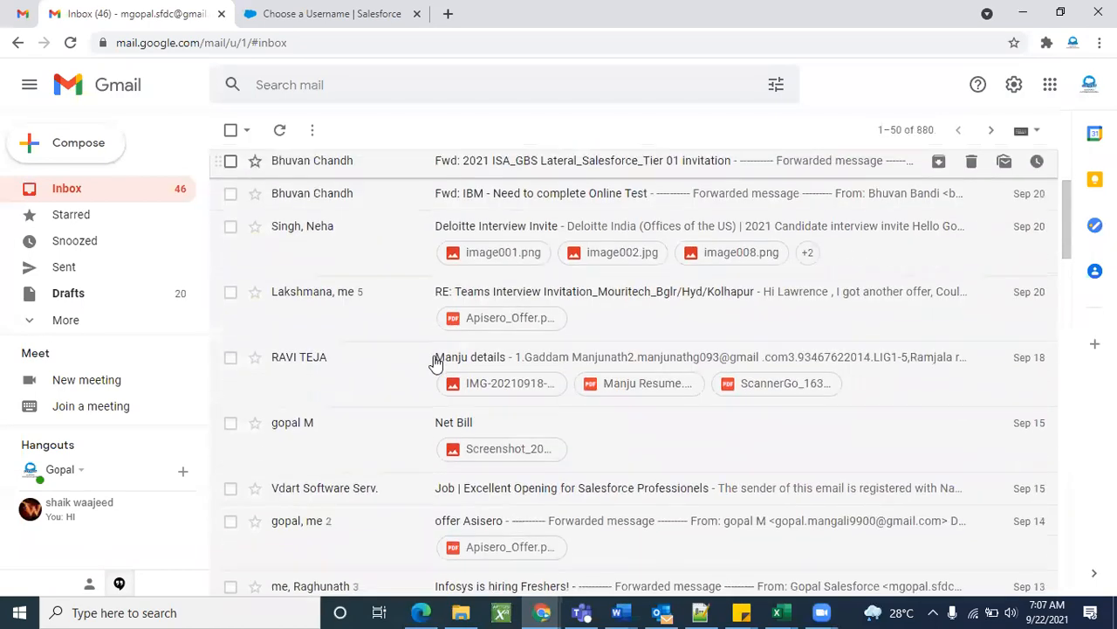
scroll(431, 361, "up", 3)
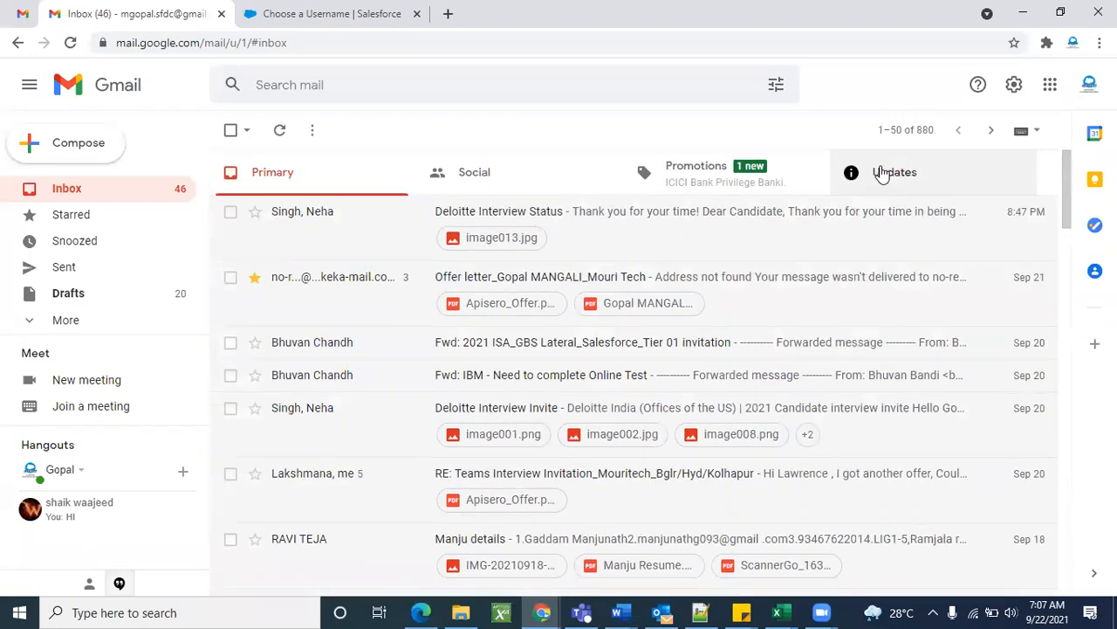
left_click(882, 173)
scroll(511, 375, "down", 5)
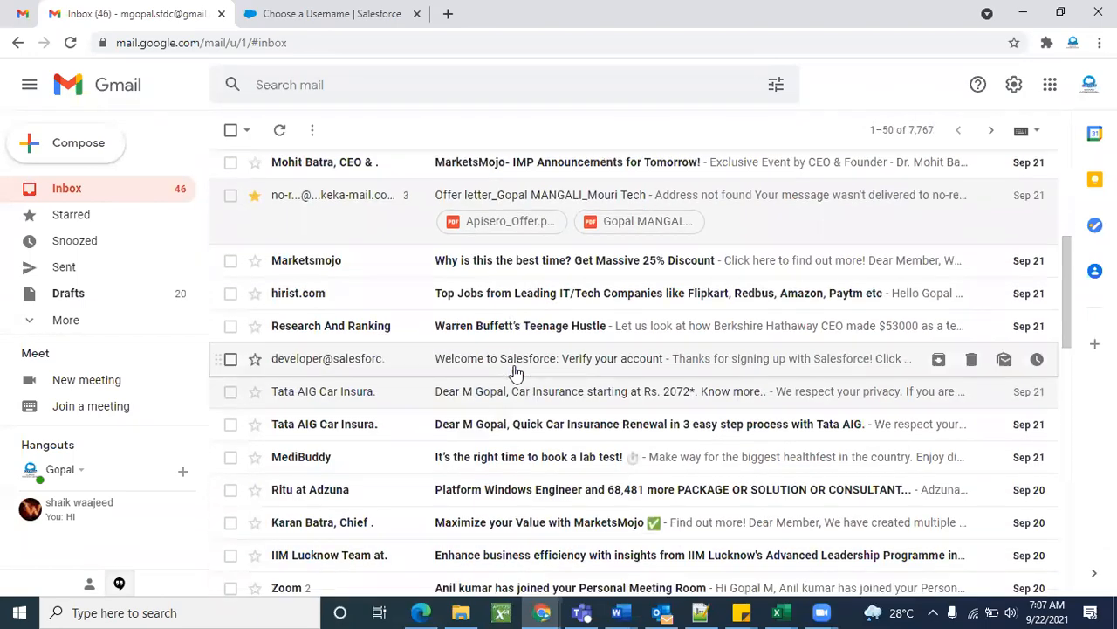
scroll(515, 373, "down", 10)
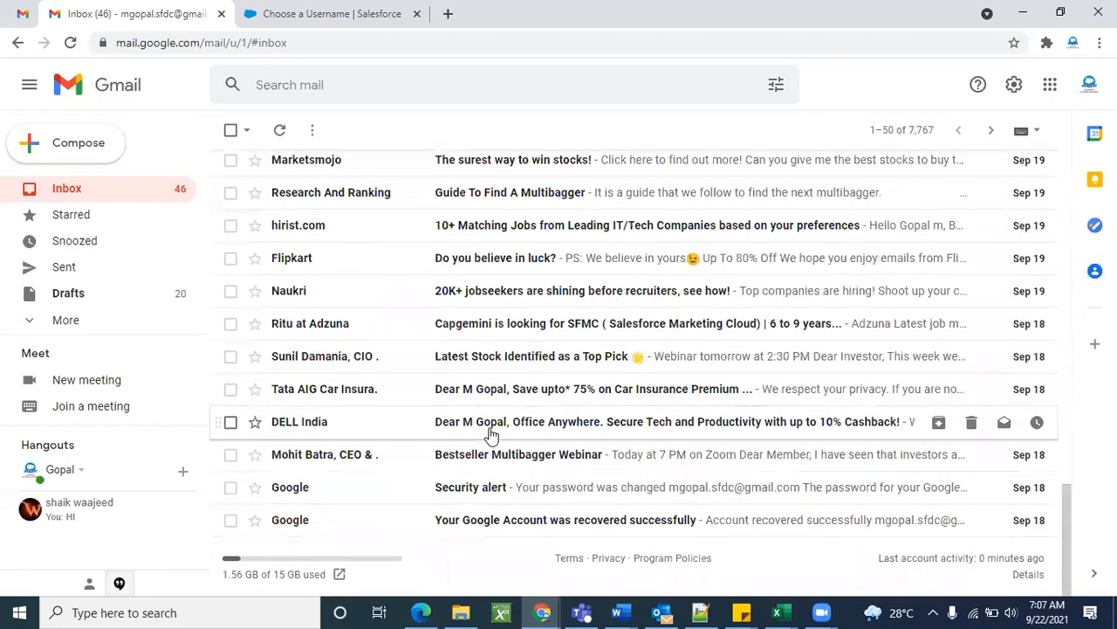
scroll(486, 431, "up", 6)
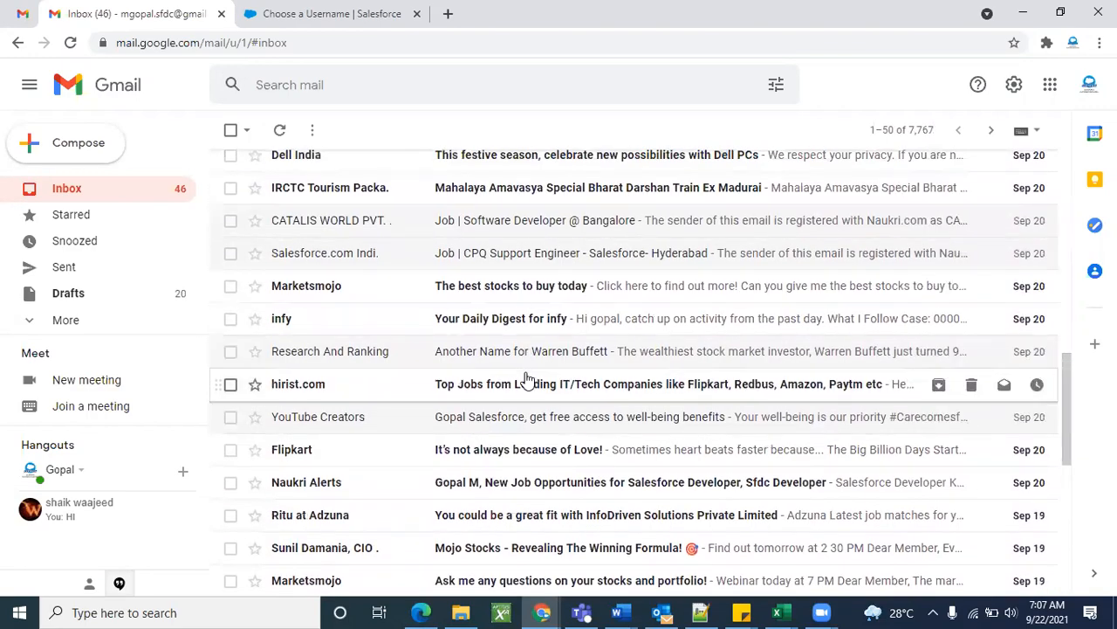
scroll(523, 349, "up", 1)
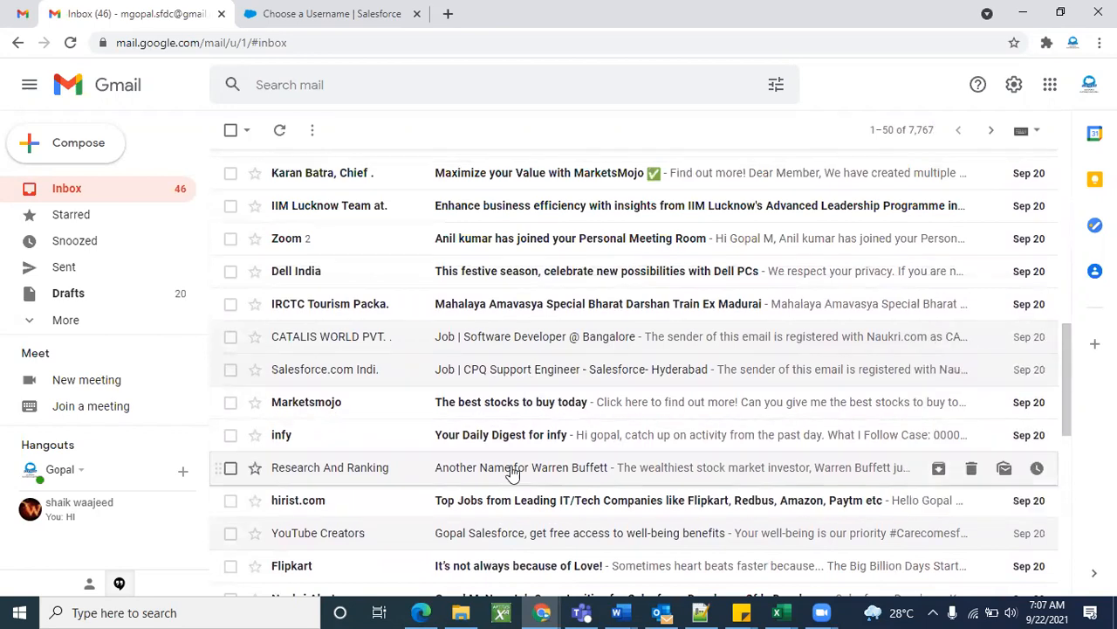
scroll(511, 469, "up", 3)
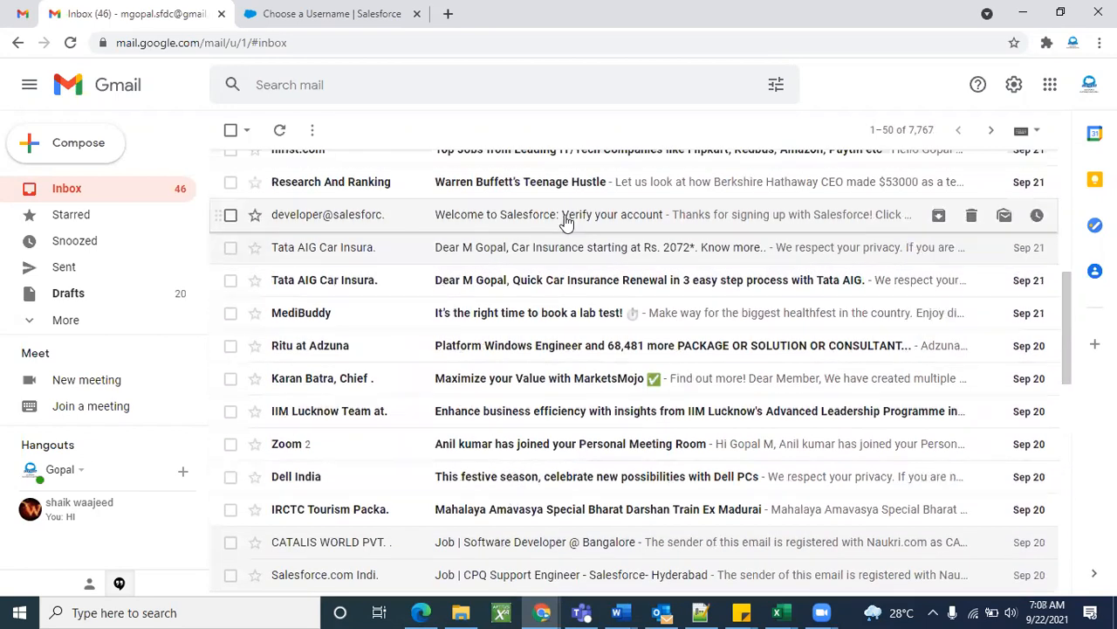
Open the 'Verify your account' email, select the username, and return to Salesforce.
left_click(567, 222)
scroll(858, 394, "down", 5)
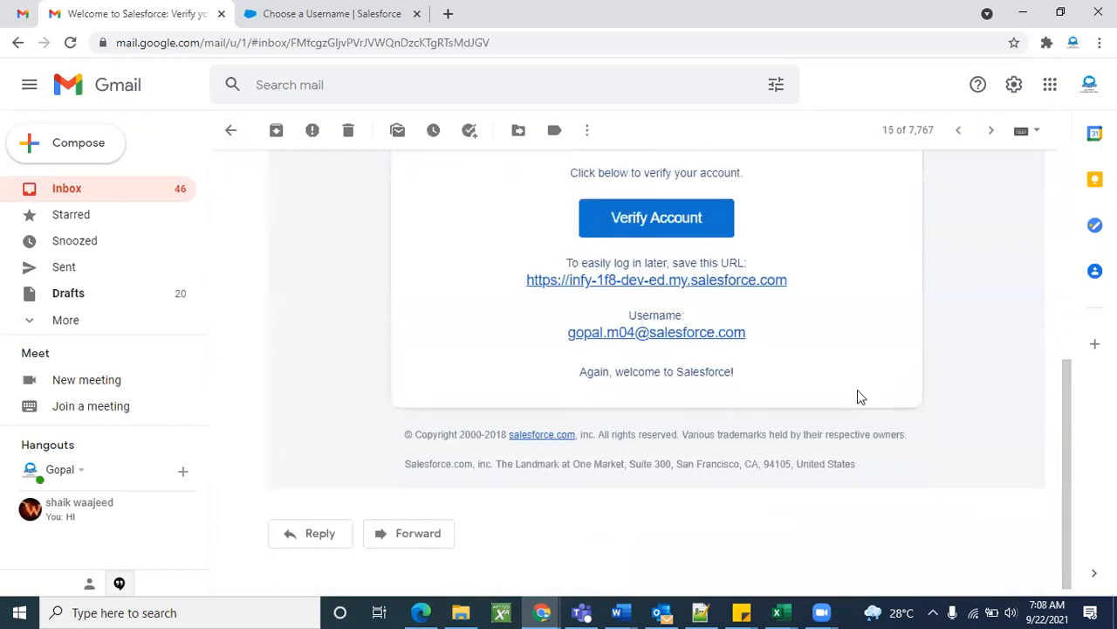
left_click_drag(753, 339, 565, 344)
key("ctrl+c")
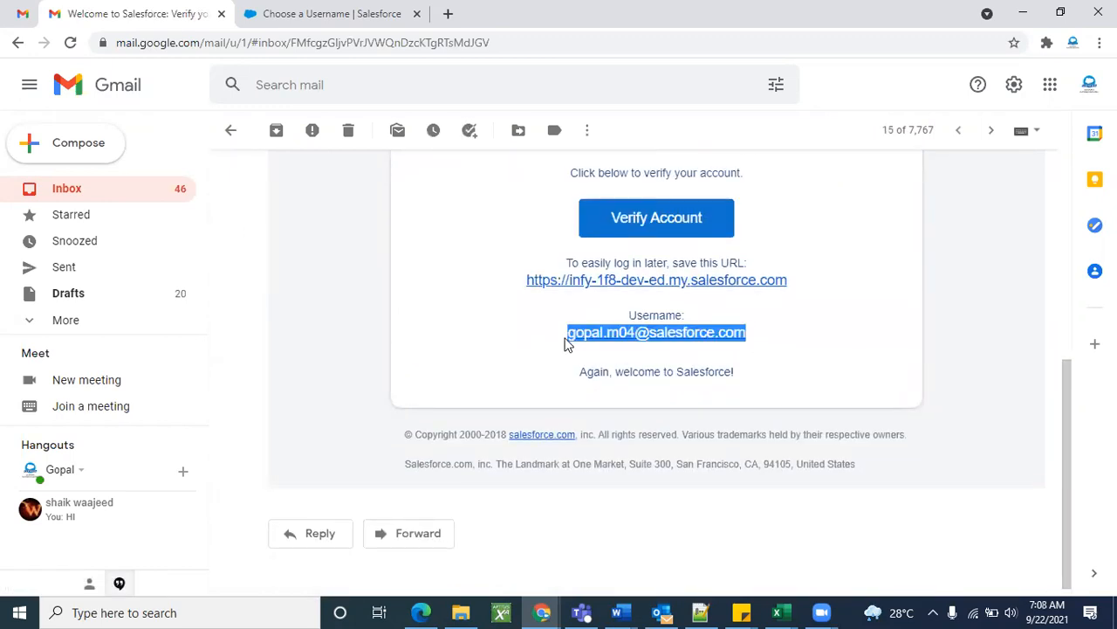
left_click(331, 13)
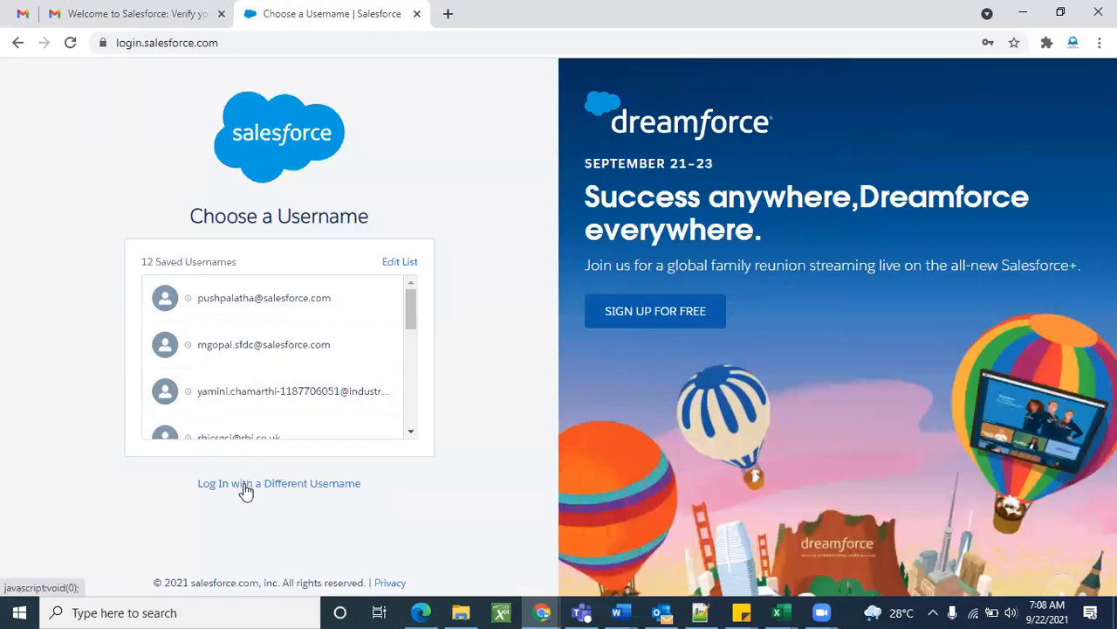
Enter the new account's username and a password in the Salesforce login form.
left_click(245, 484)
left_click(466, 186)
left_click(285, 261)
key("ctrl+v")
double_click(318, 334)
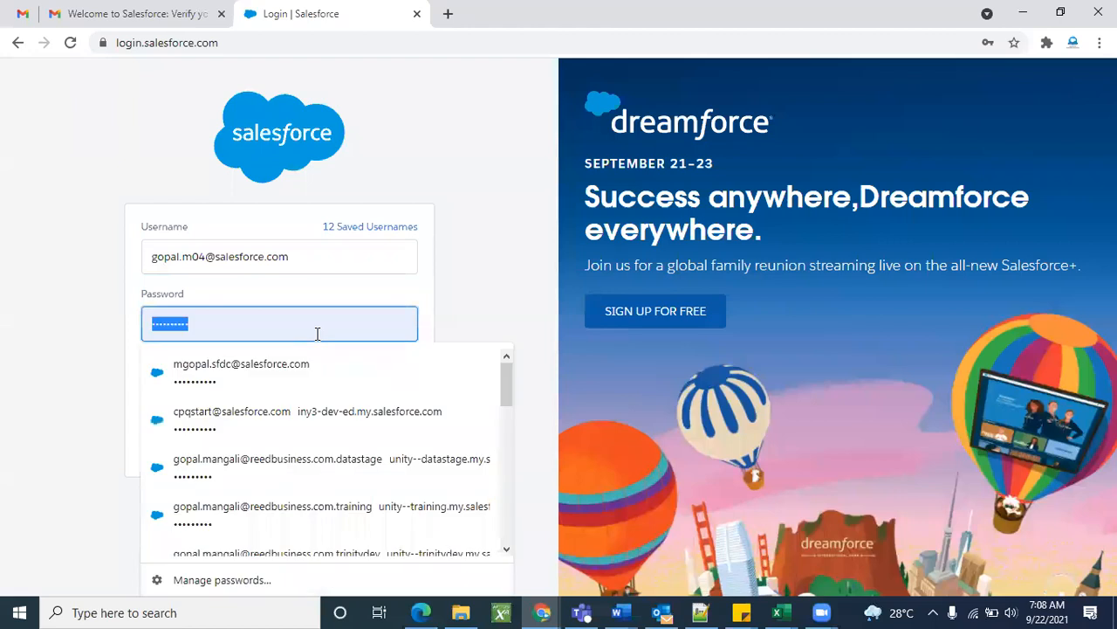
key("BackSpace")
type("a")
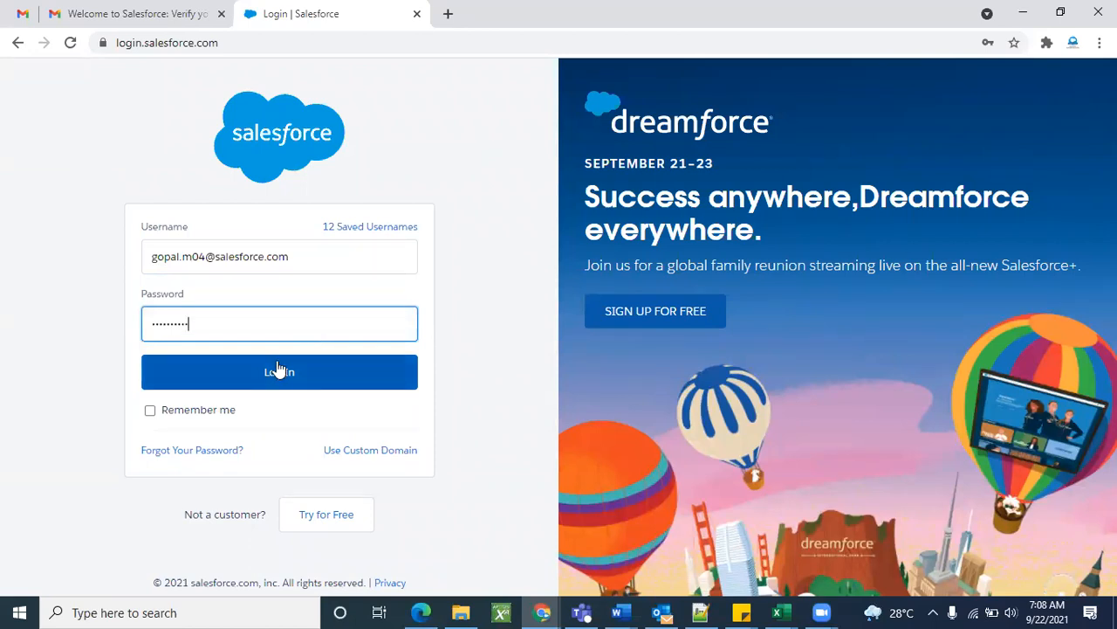
type("••")
left_click(522, 237)
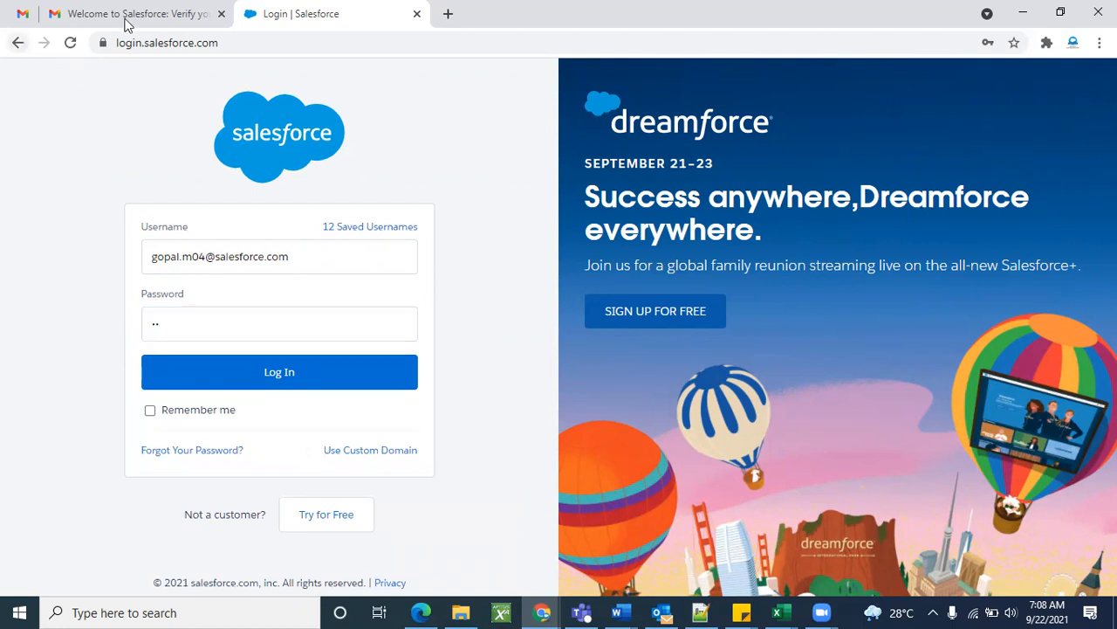
Via the verification email's org login link, paste the username, enter the password and log in.
left_click(165, 13)
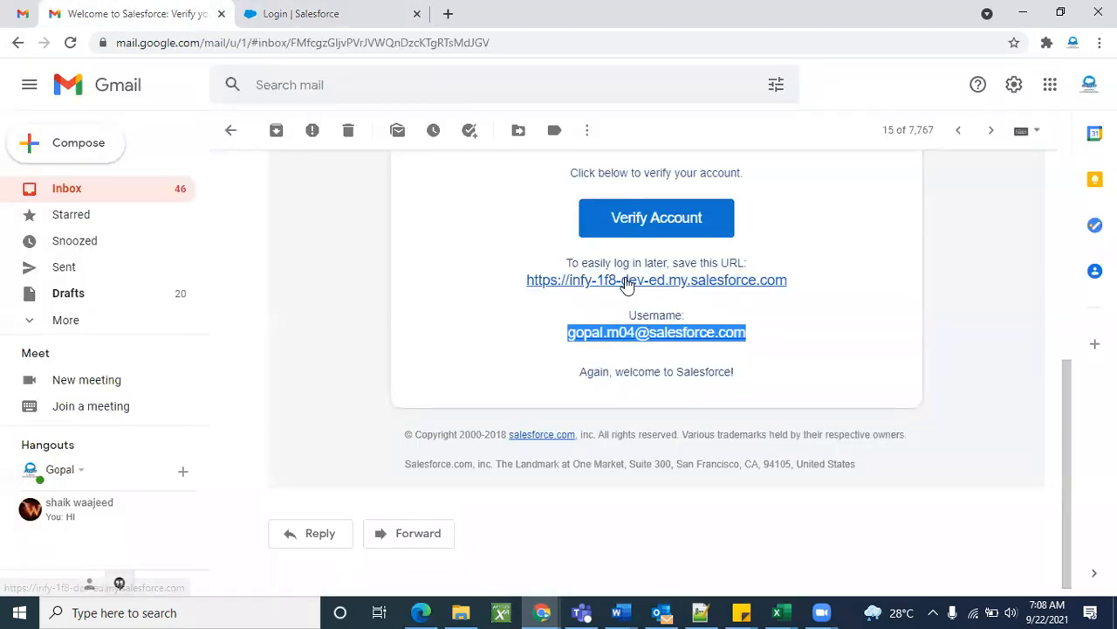
left_click(626, 280)
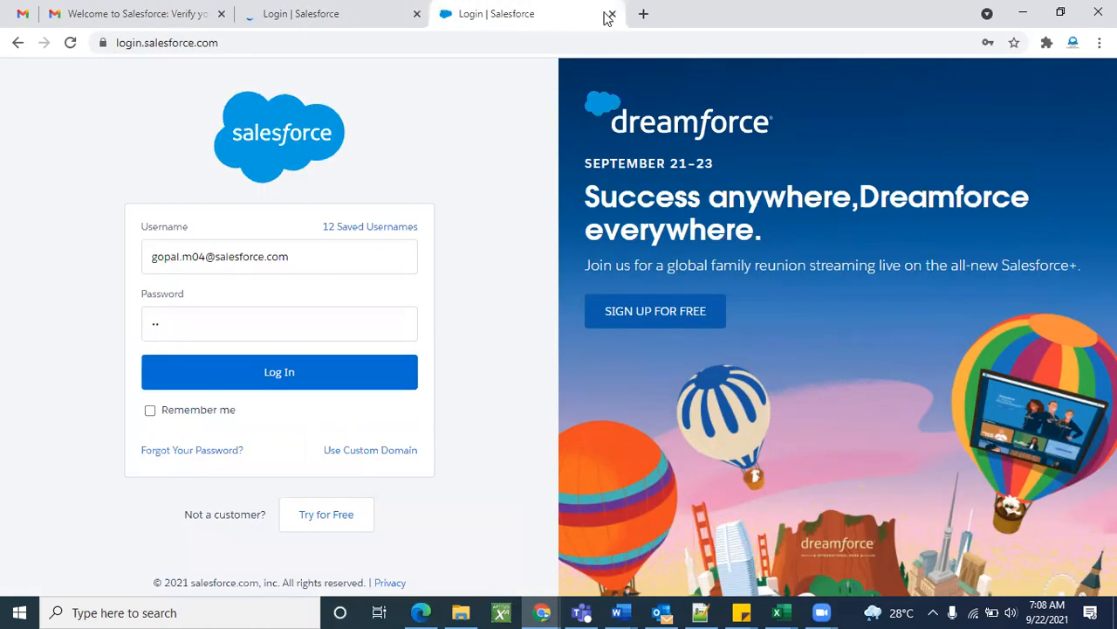
left_click(612, 13)
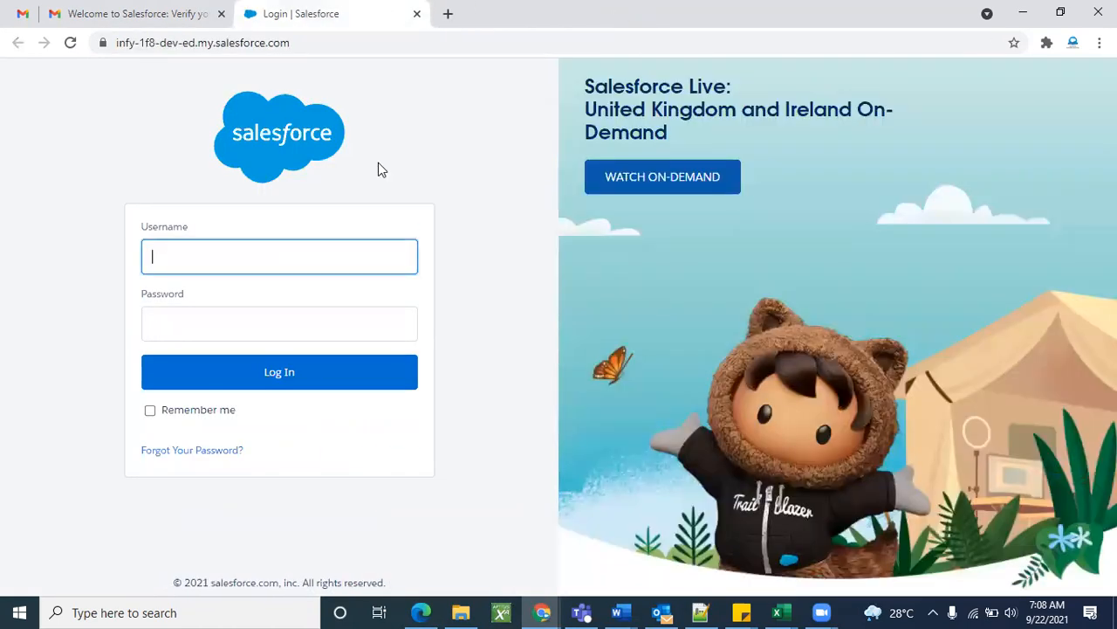
left_click(217, 261)
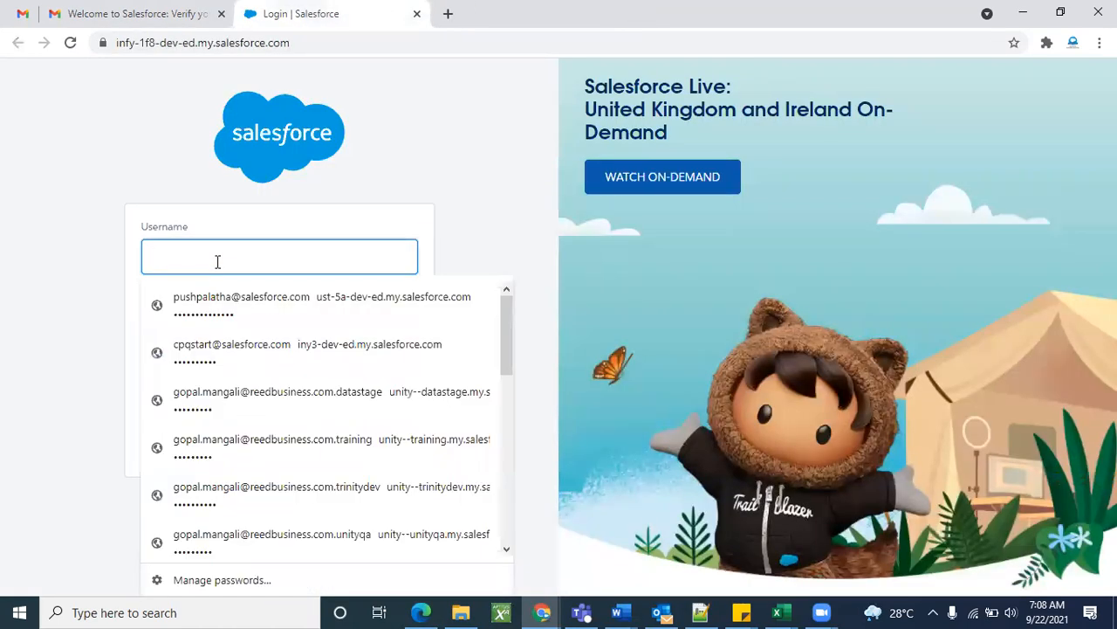
key("ctrl+v")
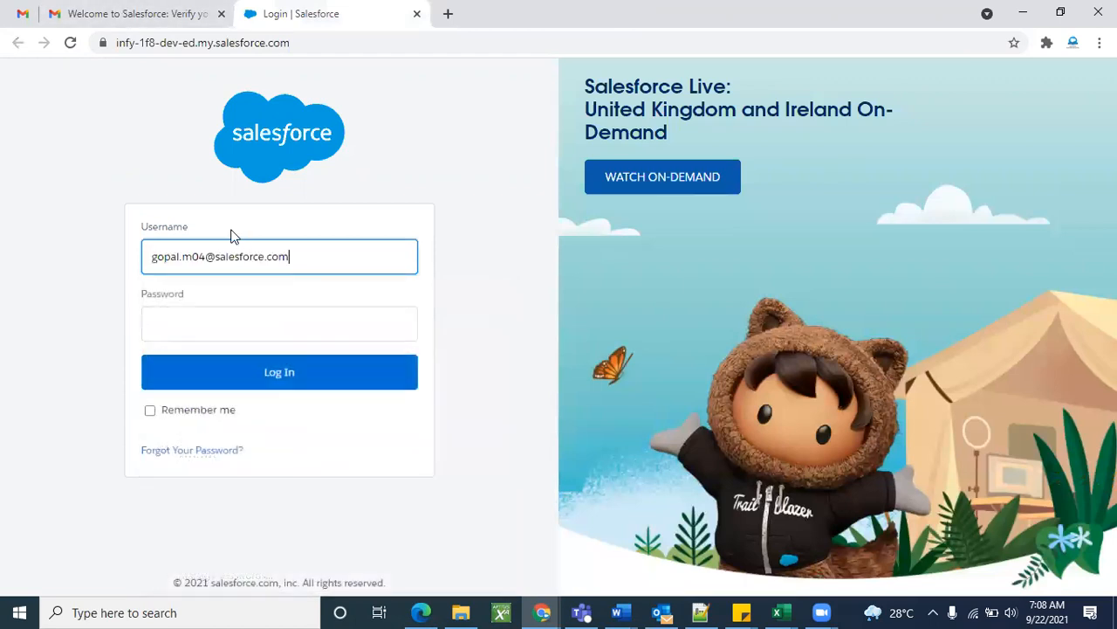
left_click(236, 329)
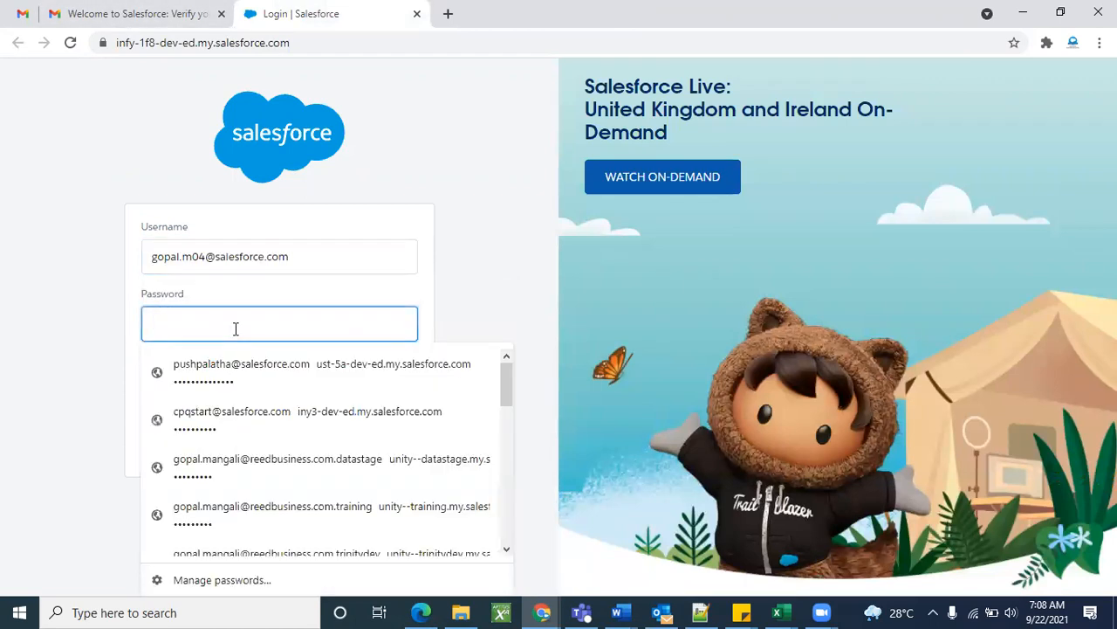
type("••")
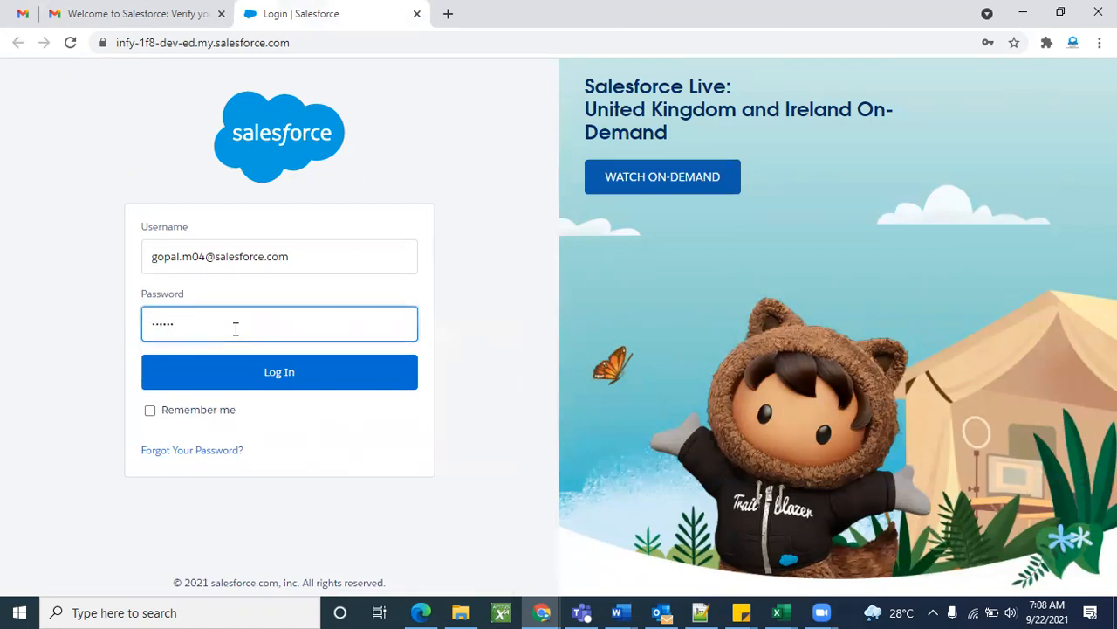
key("Tab")
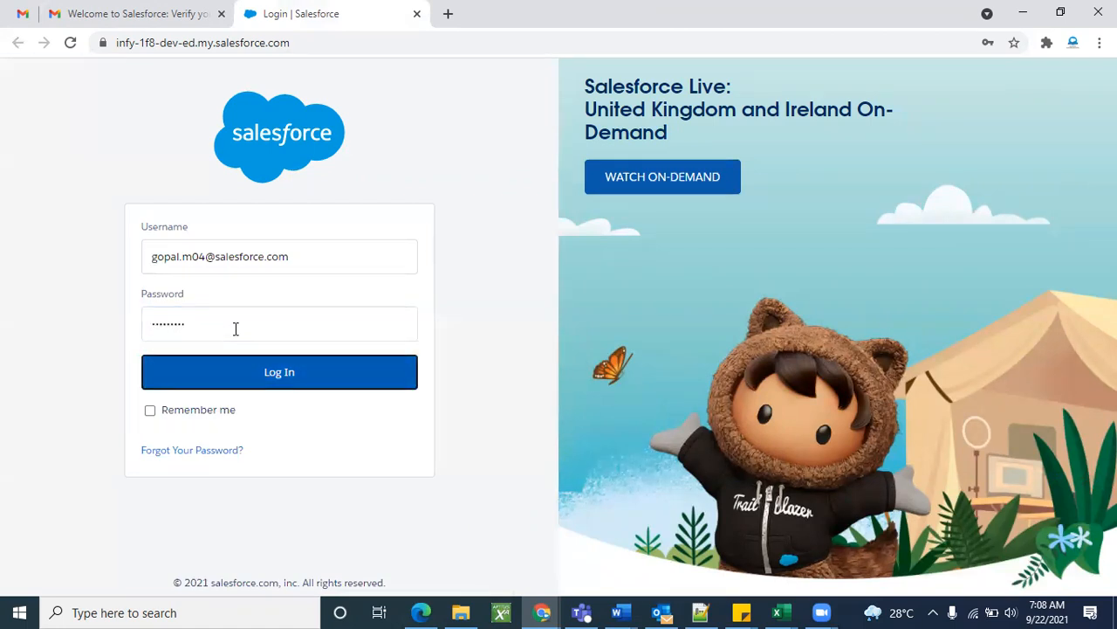
left_click(236, 371)
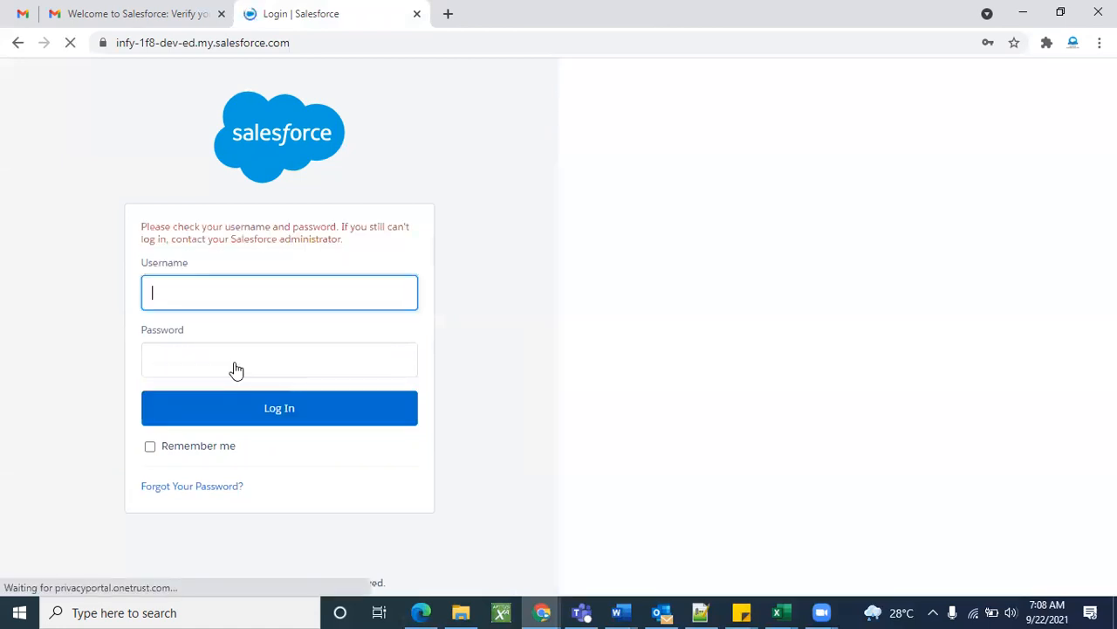
Request a password reset email for the account username via Forgot Your Password.
left_click(159, 7)
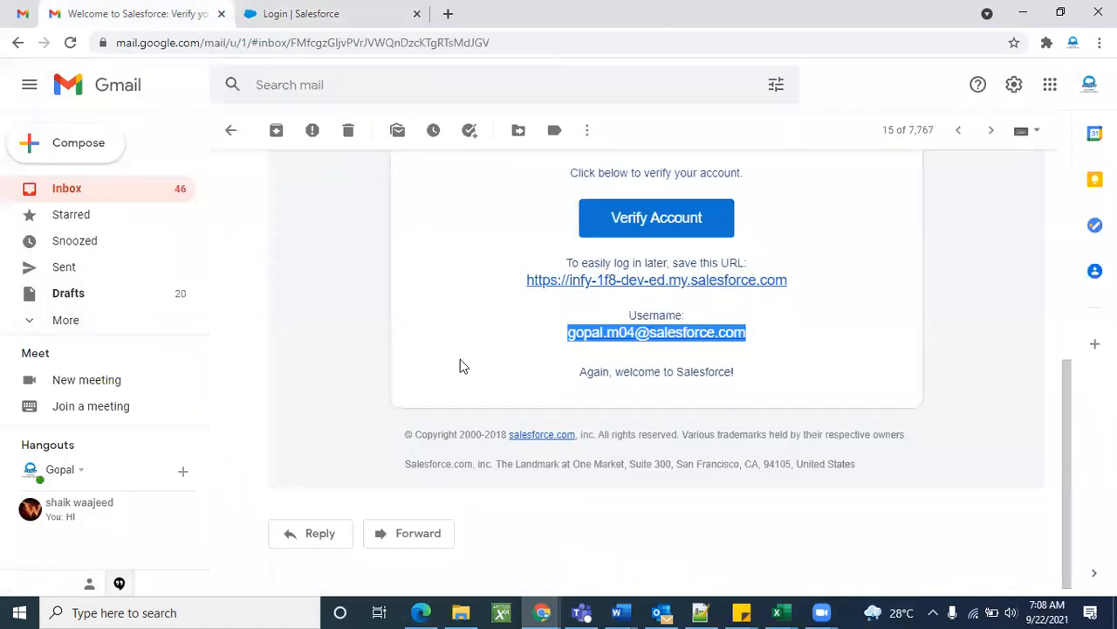
left_click(327, 8)
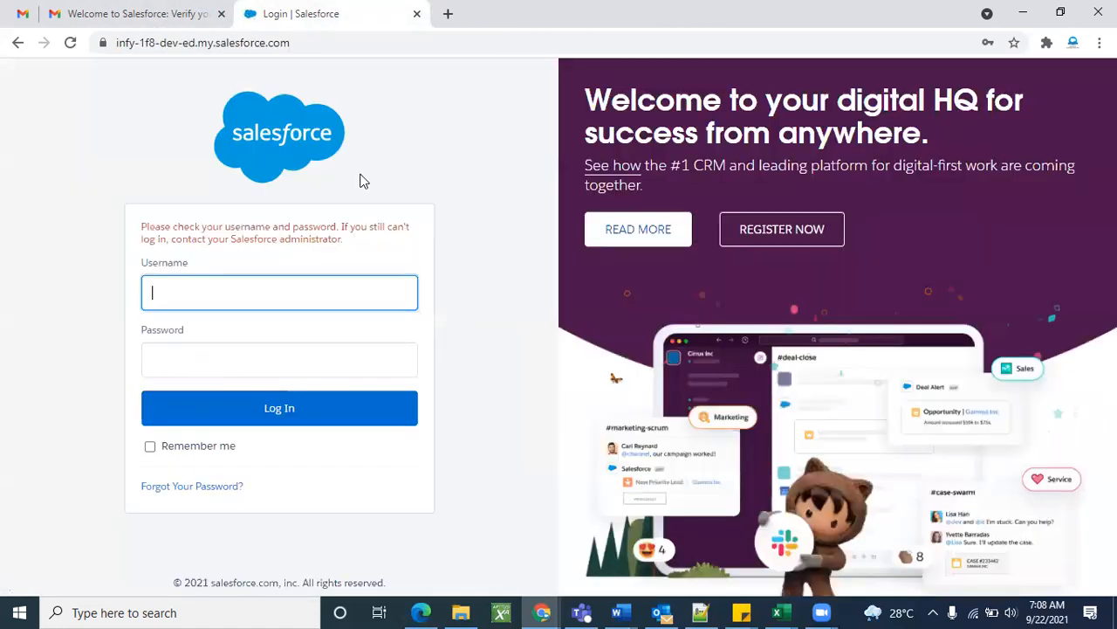
left_click(207, 487)
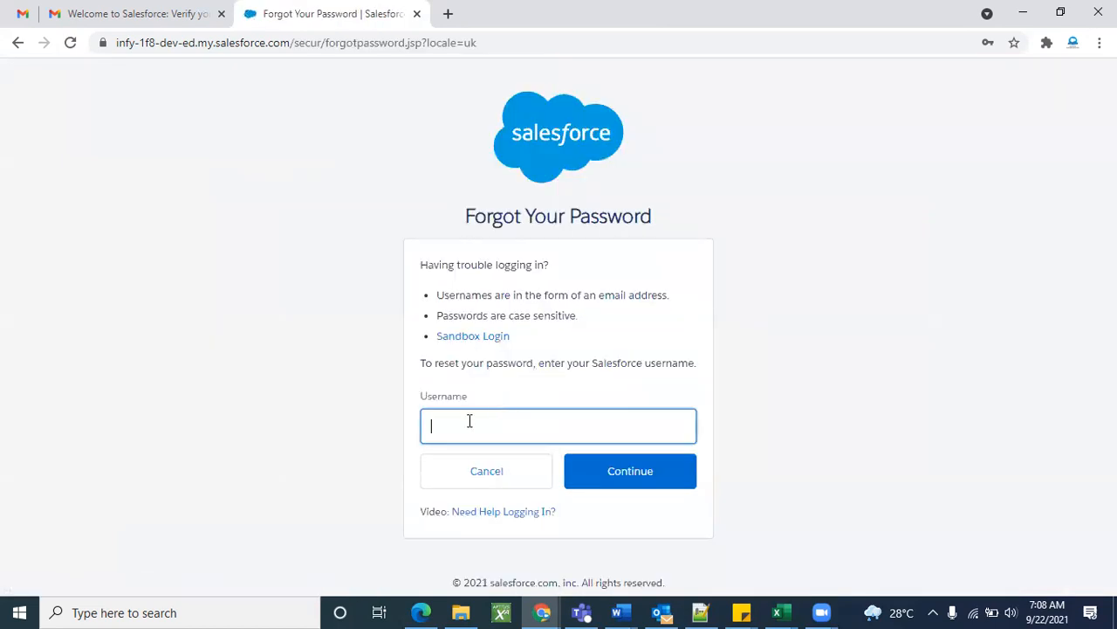
key("ctrl+v")
left_click(602, 469)
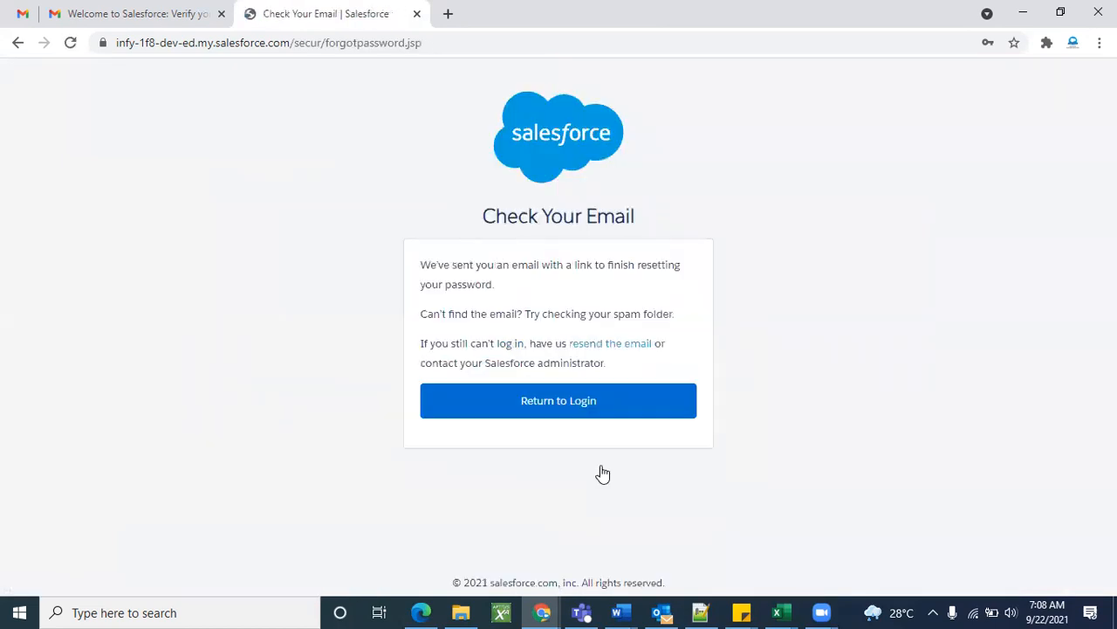
Follow the link in the 'Finish resetting your Salesforce password' email and answer the security question.
left_click(76, 8)
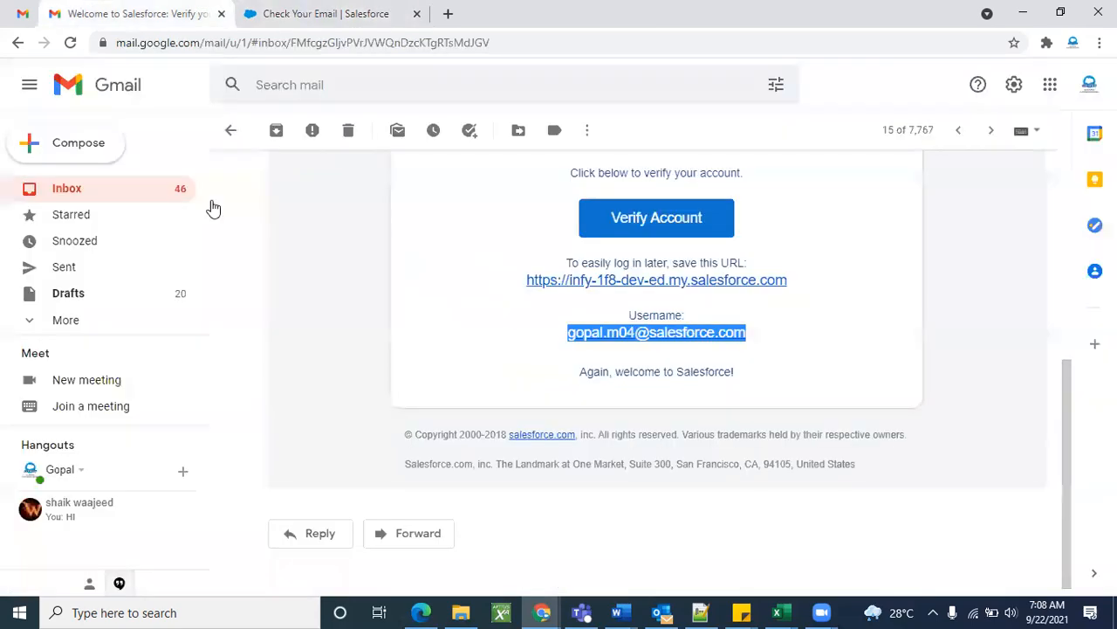
left_click(362, 10)
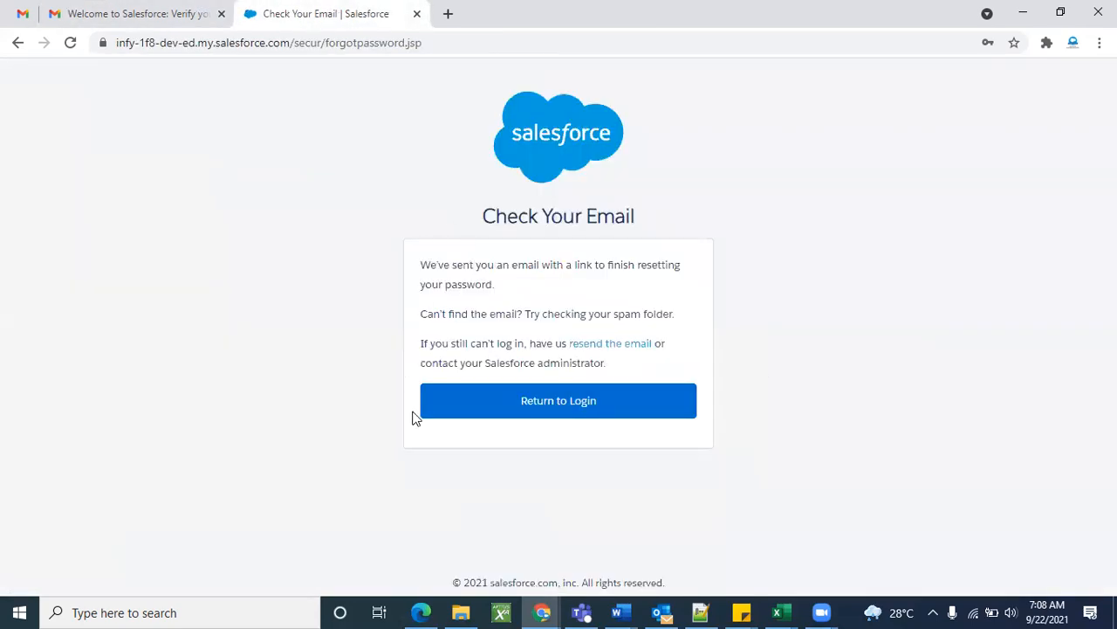
left_click(192, 9)
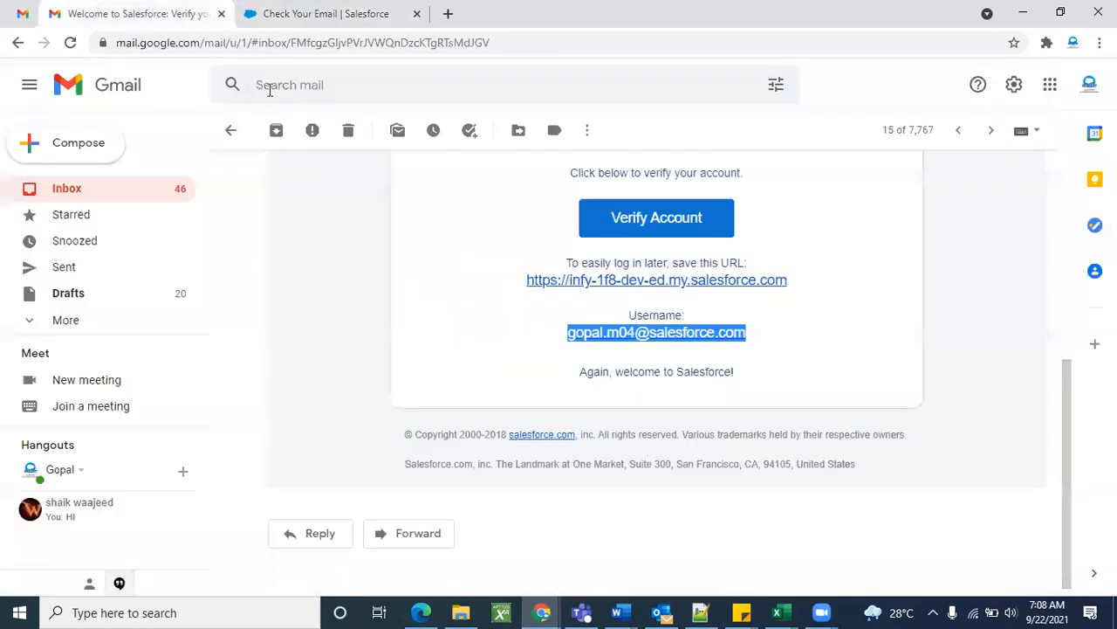
left_click(229, 131)
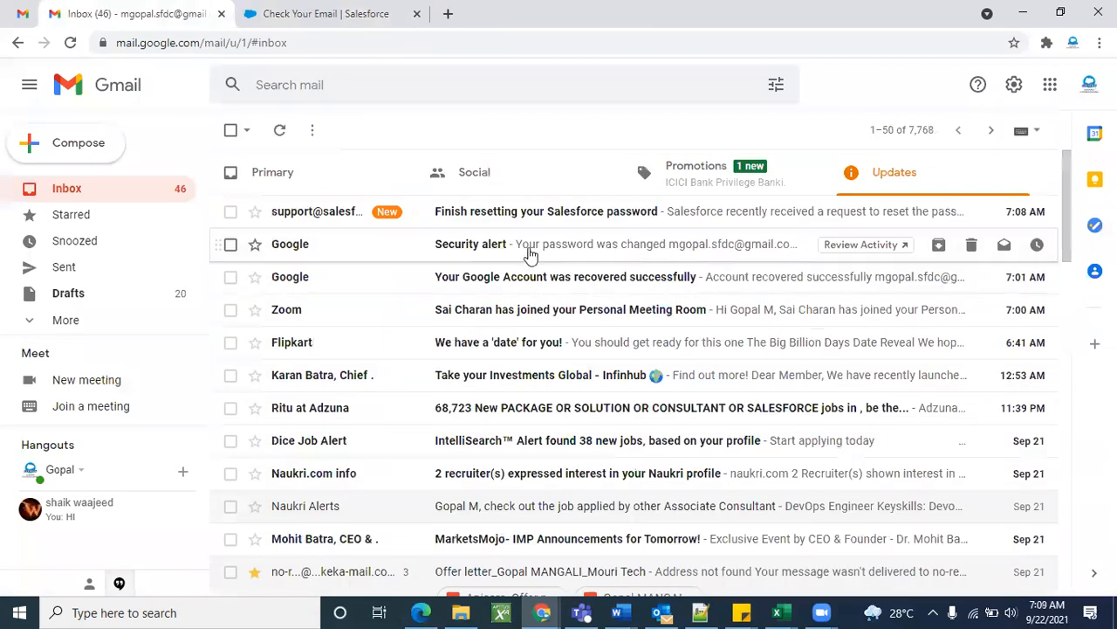
left_click(499, 214)
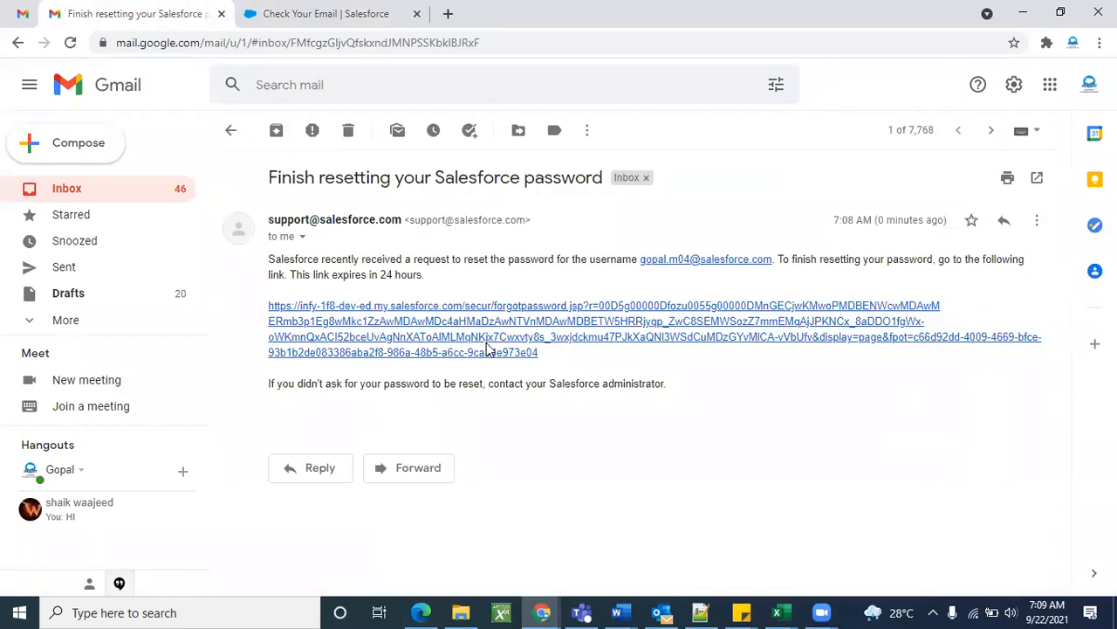
left_click(475, 344)
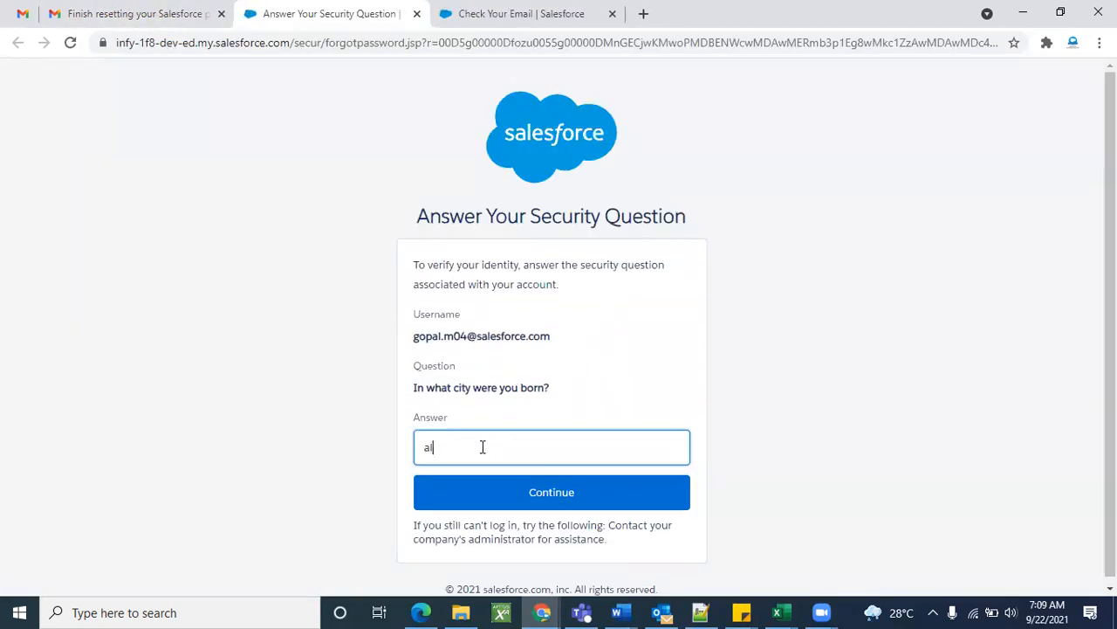
left_click(481, 493)
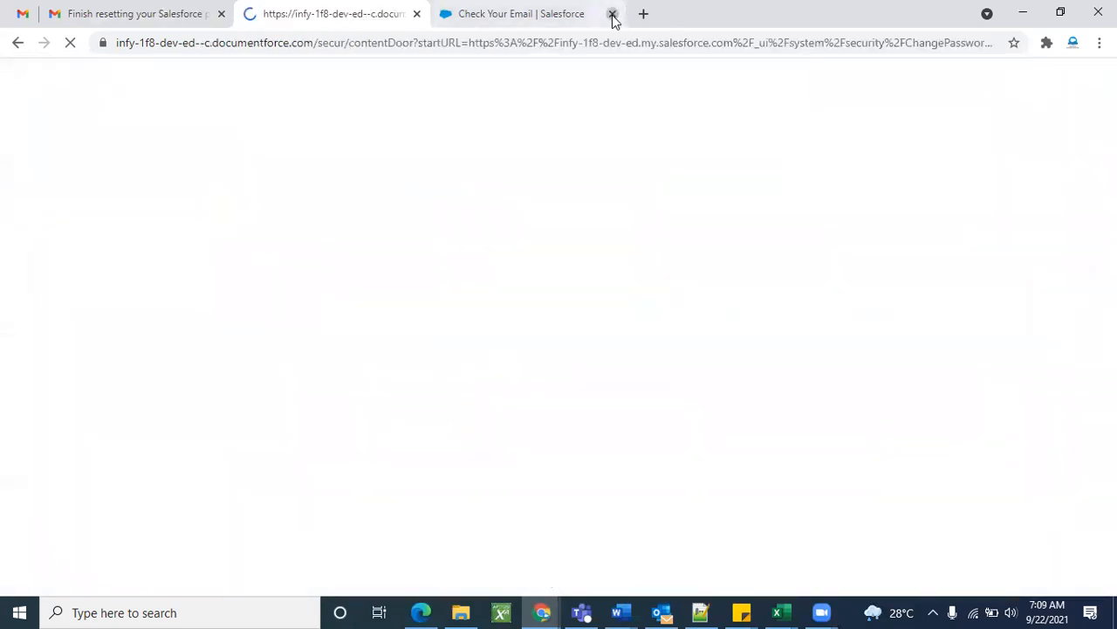
left_click(612, 13)
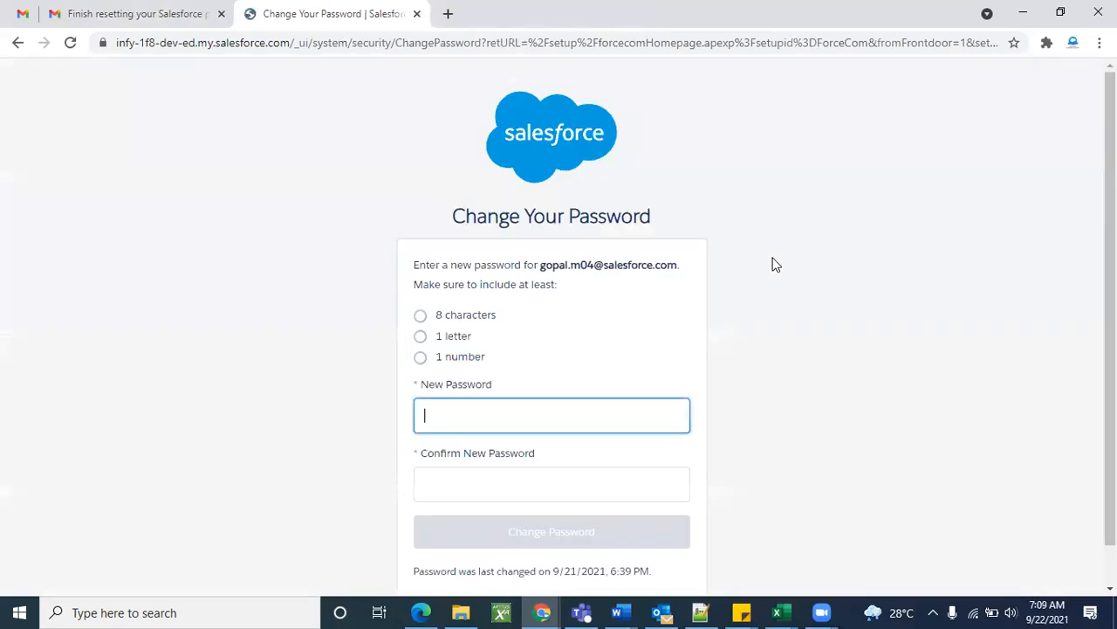
Enter and confirm the new password, then save it with Change Password.
scroll(664, 332, "down", 1)
left_click(539, 385)
type("g")
type("••••")
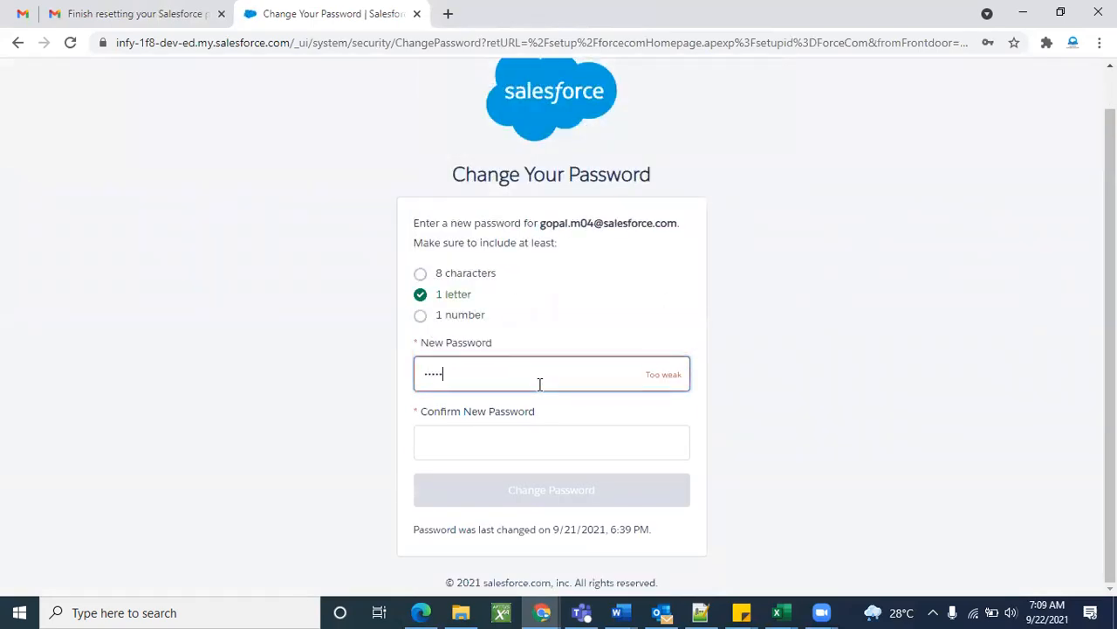
type("•••••")
key("Tab")
type("••••••••••")
left_click(502, 484)
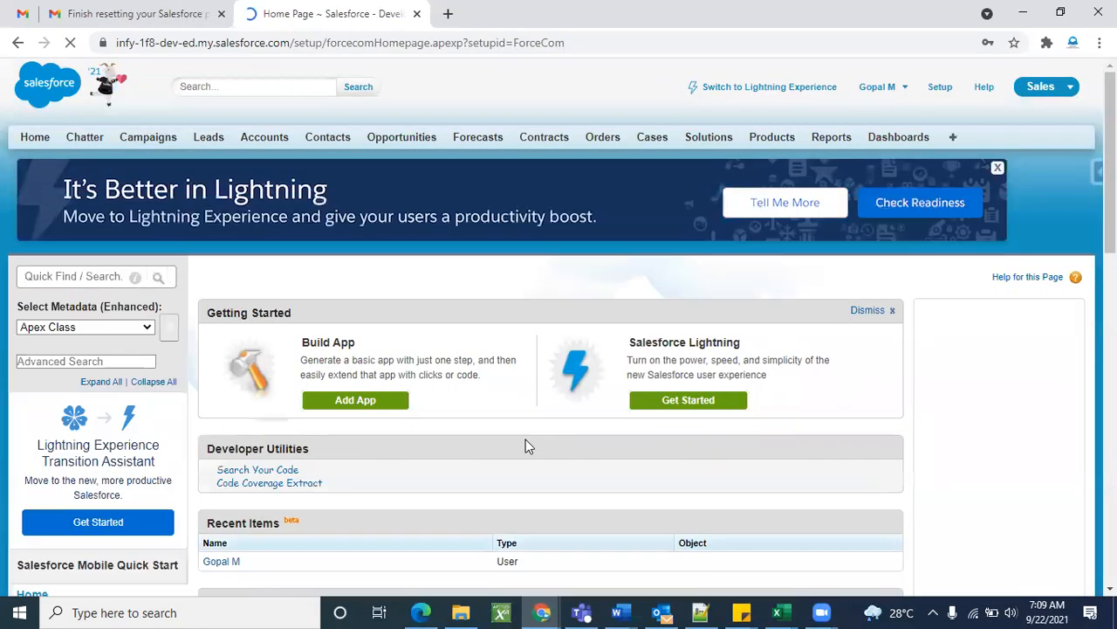
scroll(526, 445, "down", 5)
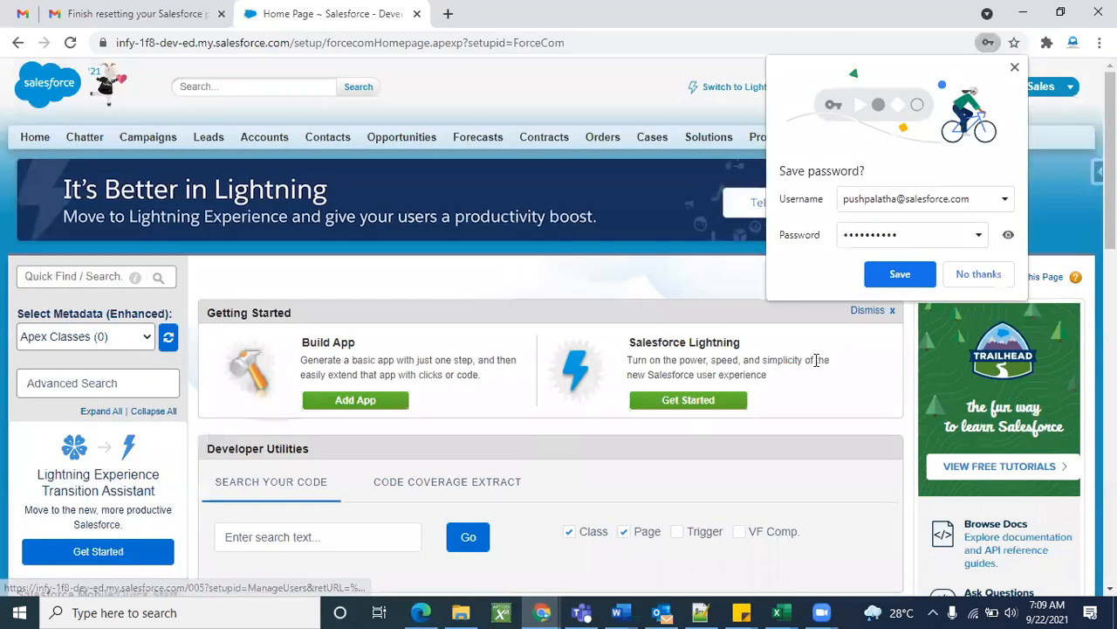
left_click(982, 276)
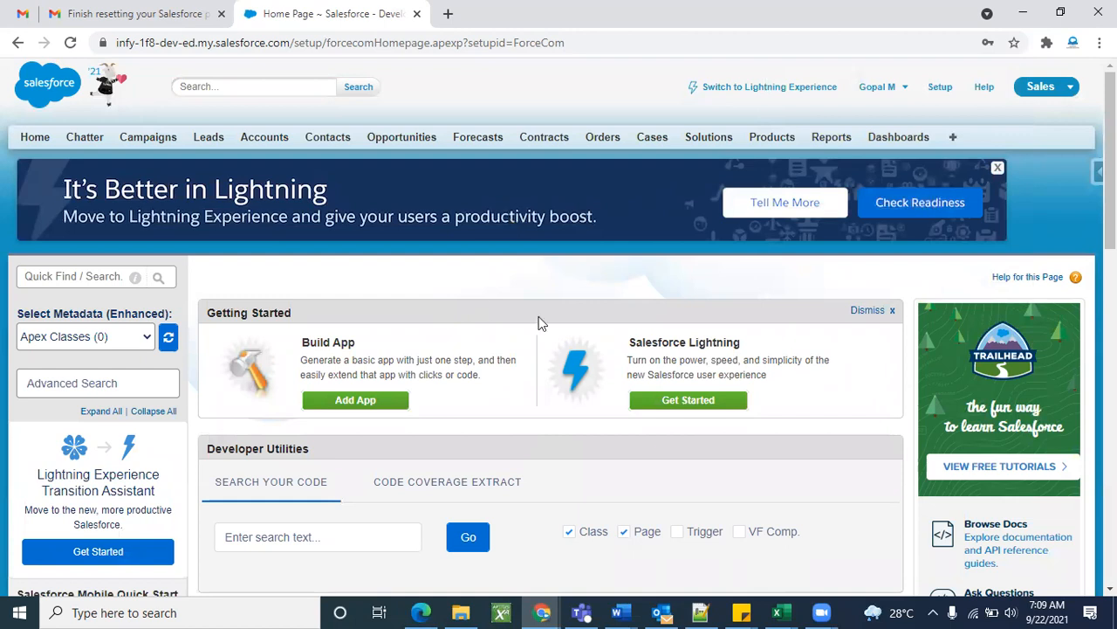
left_click(1056, 93)
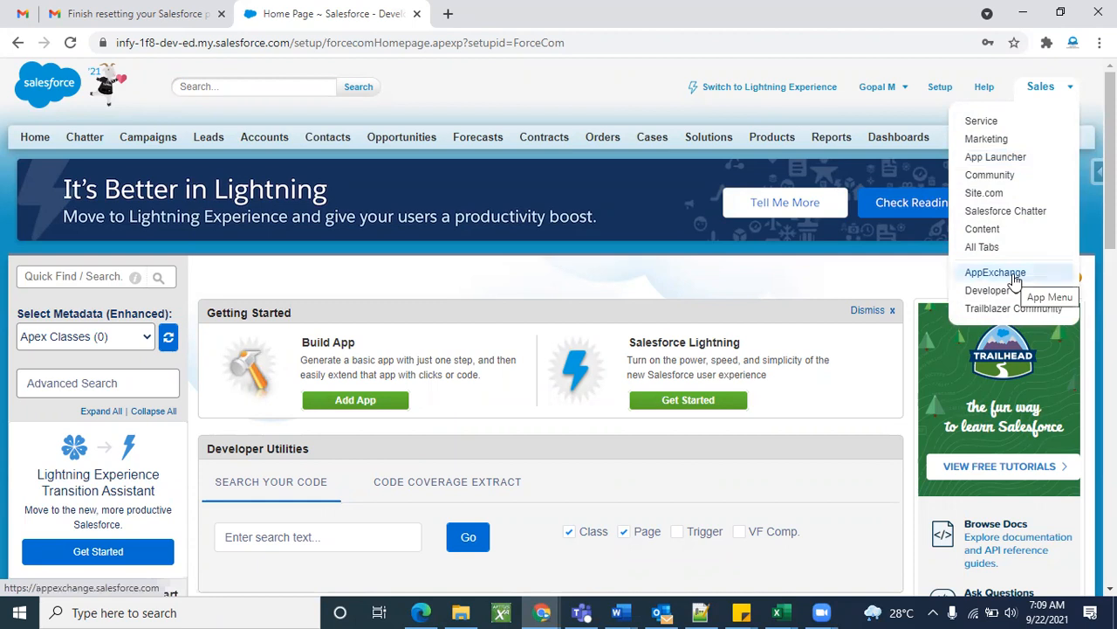
left_click(887, 276)
left_click(1039, 94)
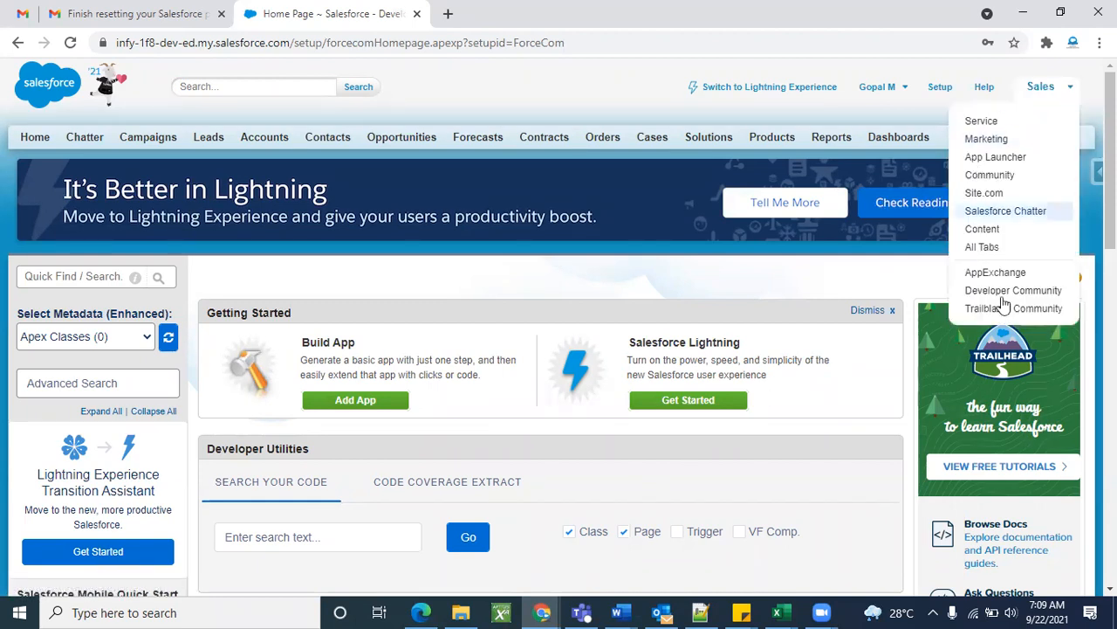
left_click(878, 272)
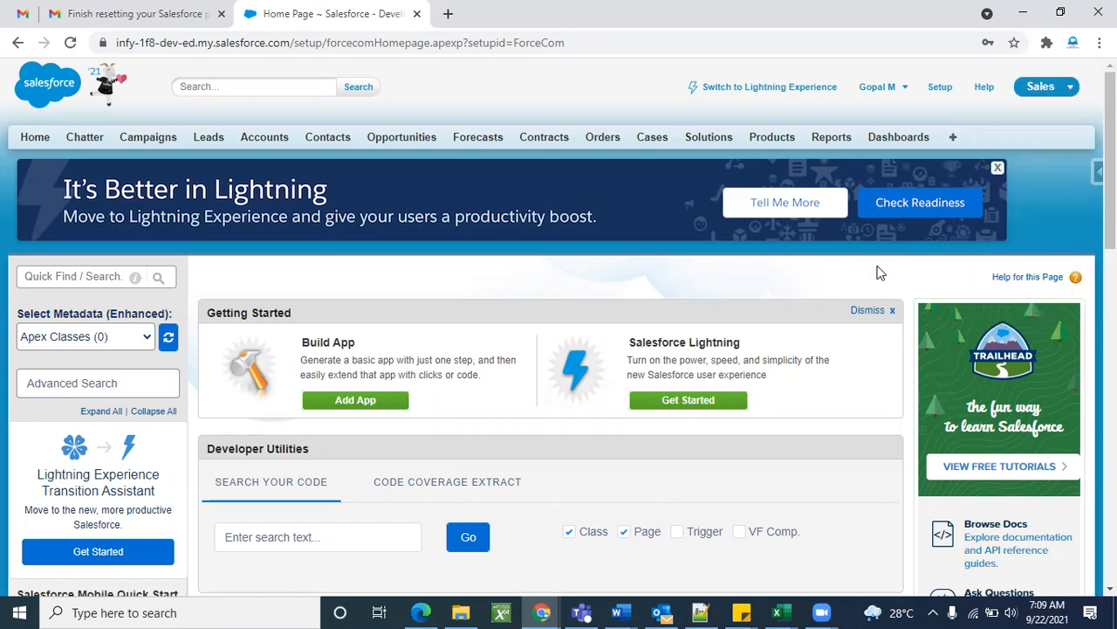
Search Setup Quick Find for 'apps', then clear the search.
left_click(951, 95)
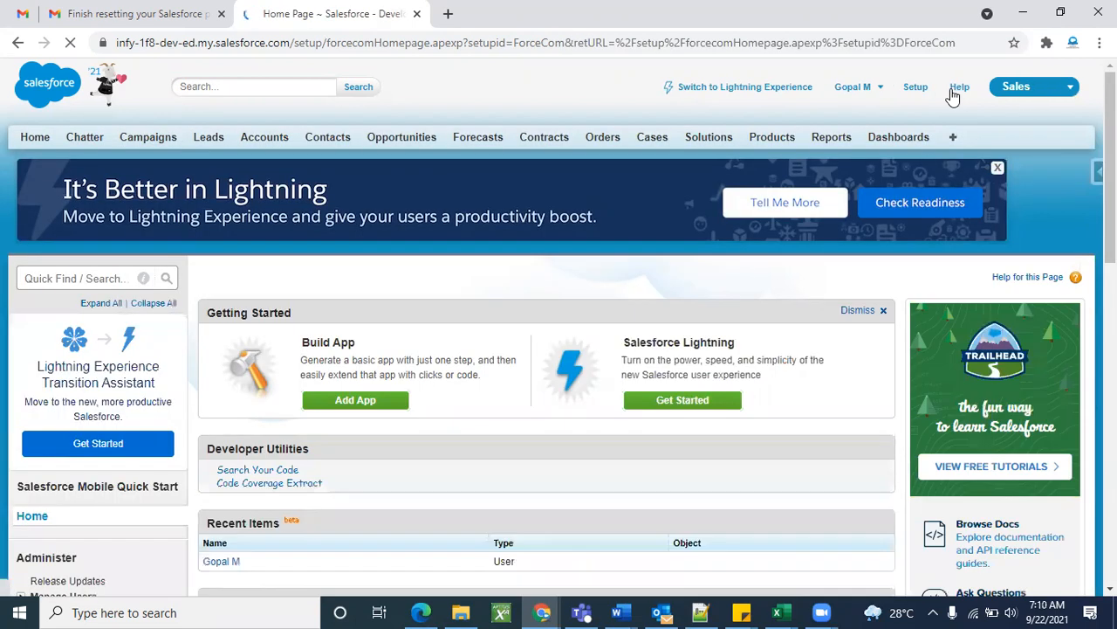
left_click(69, 276)
type("apps")
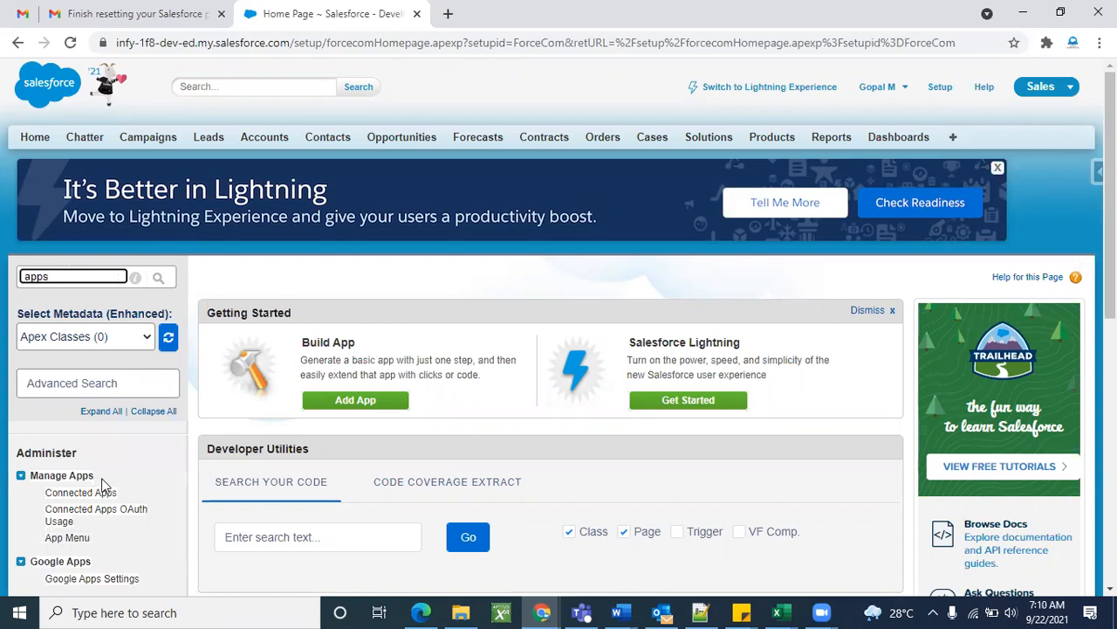
scroll(99, 481, "down", 5)
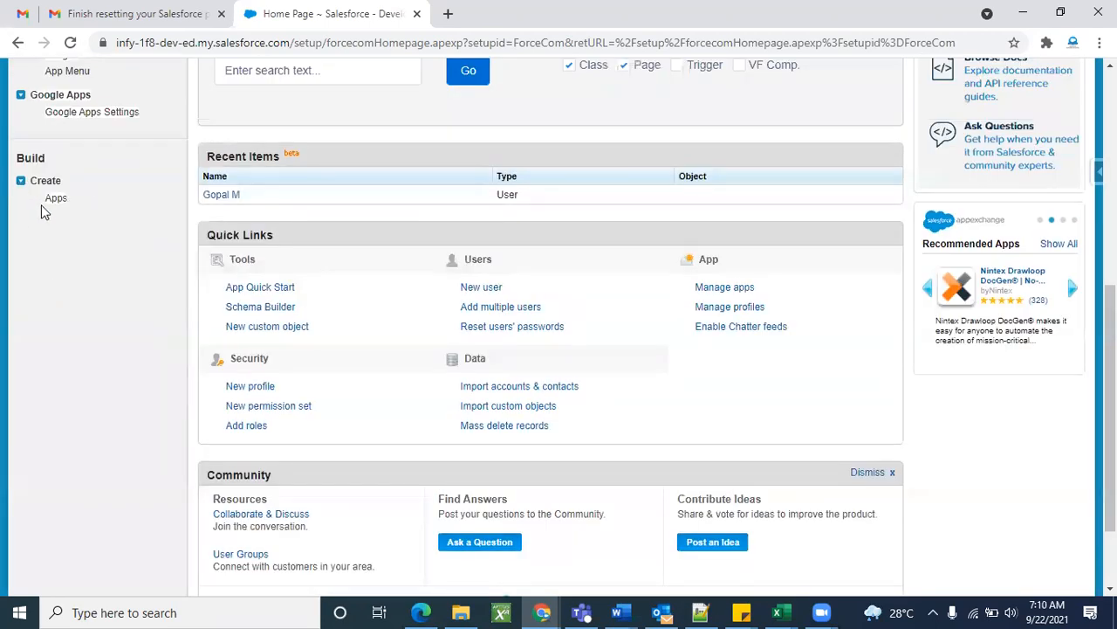
scroll(137, 312, "up", 5)
double_click(88, 277)
key("BackSpace")
left_click(242, 299)
Reload the Setup home page and expand the Create section of the sidebar.
left_click(940, 87)
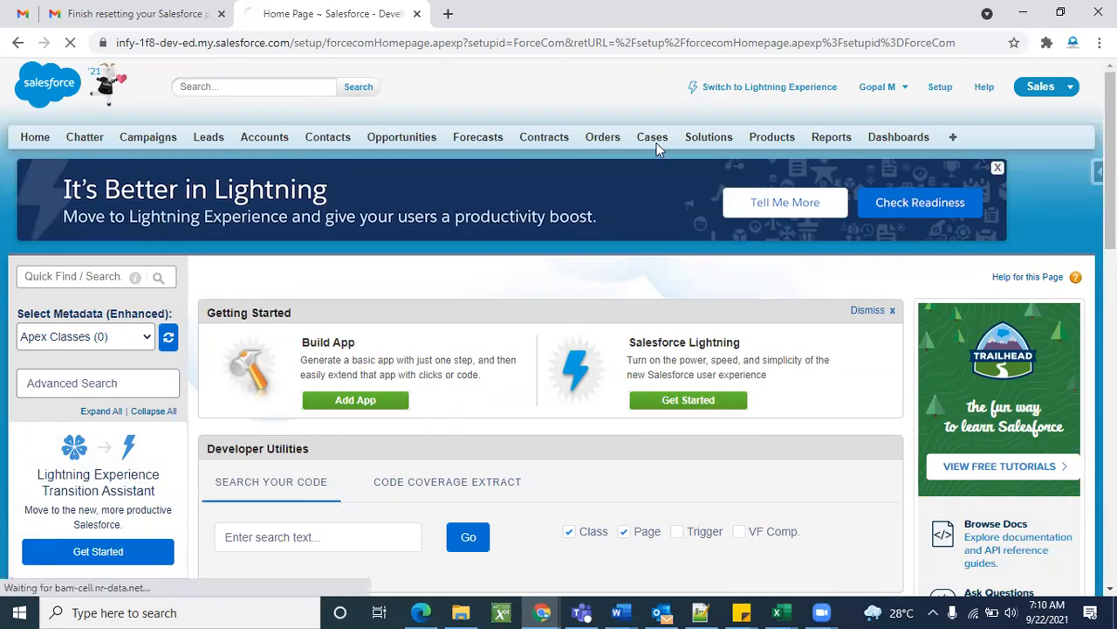
scroll(317, 330, "down", 8)
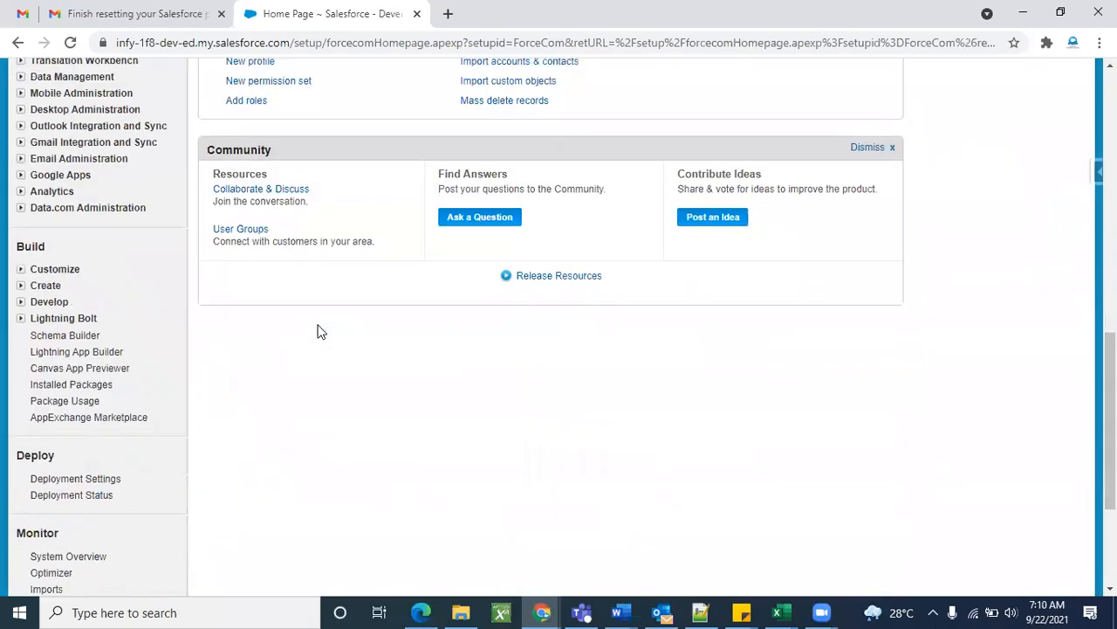
scroll(317, 330, "down", 2)
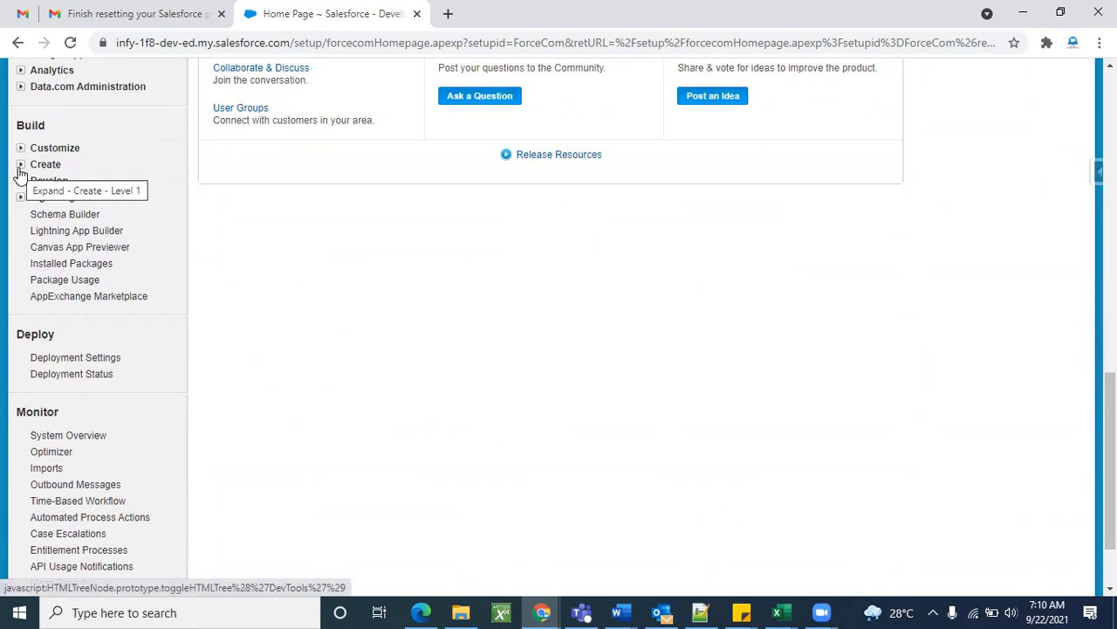
left_click(20, 166)
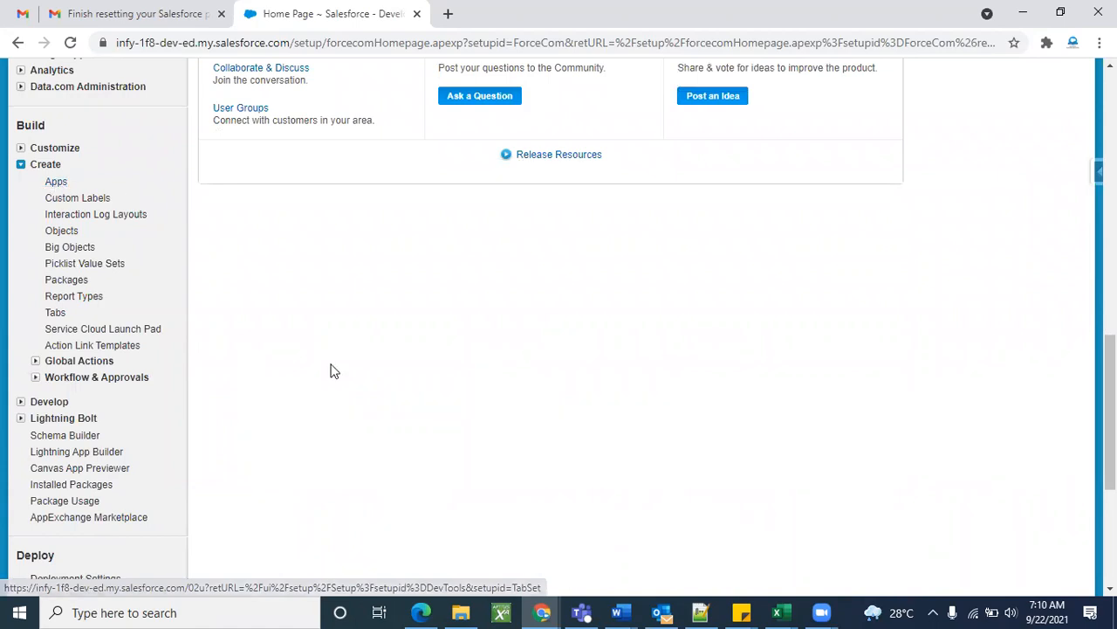
scroll(331, 369, "up", 10)
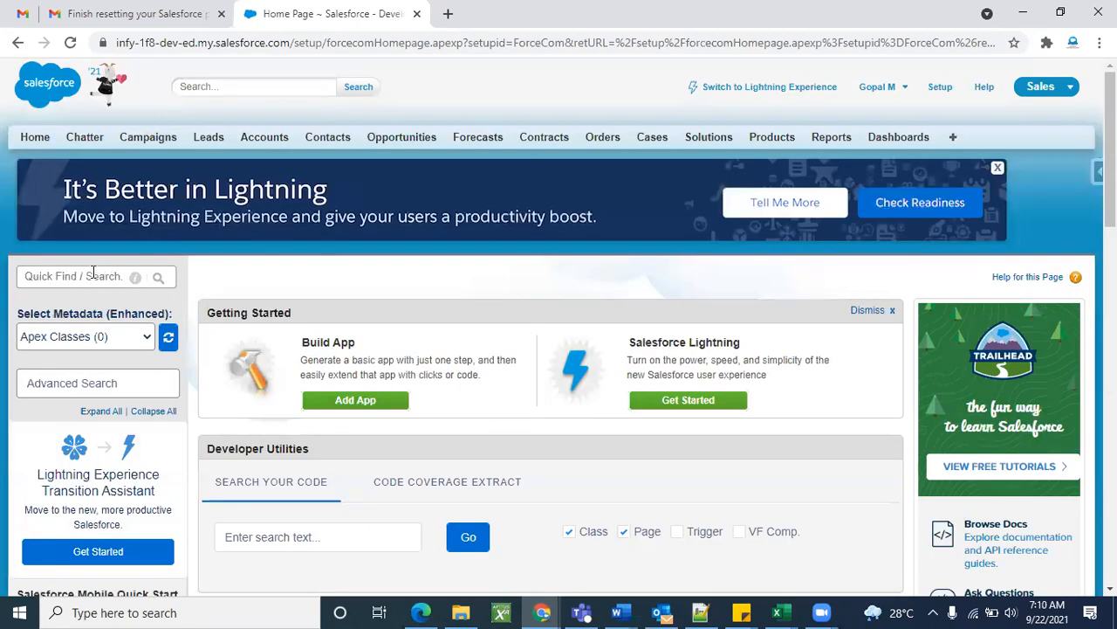
Search 'apps' again and open the Apps list under Build > Create.
left_click(95, 274)
type("apps")
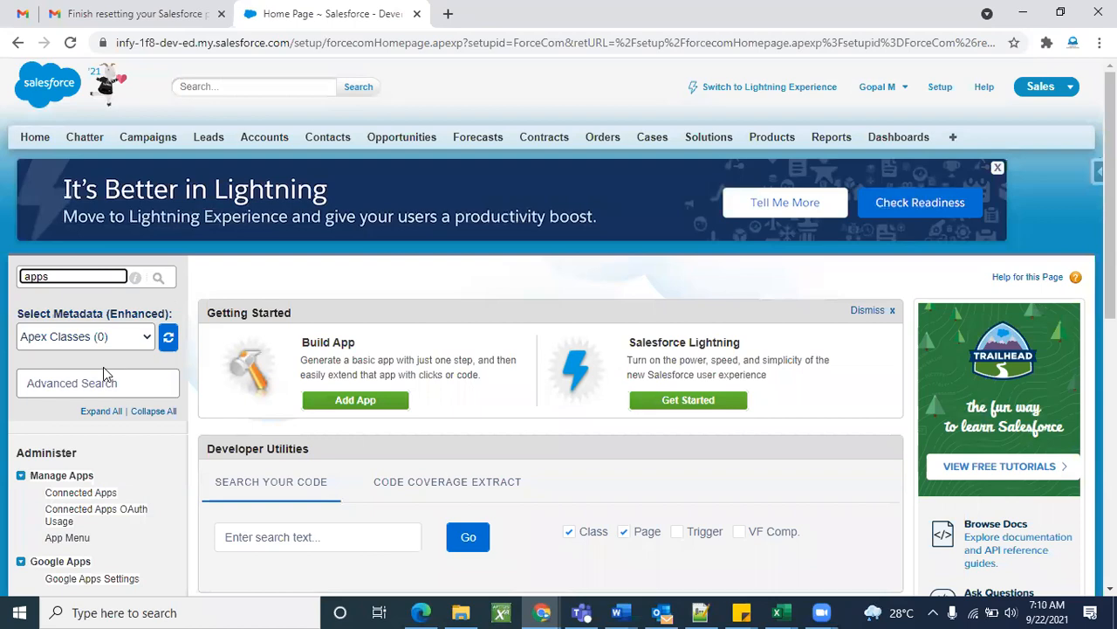
scroll(103, 366, "down", 4)
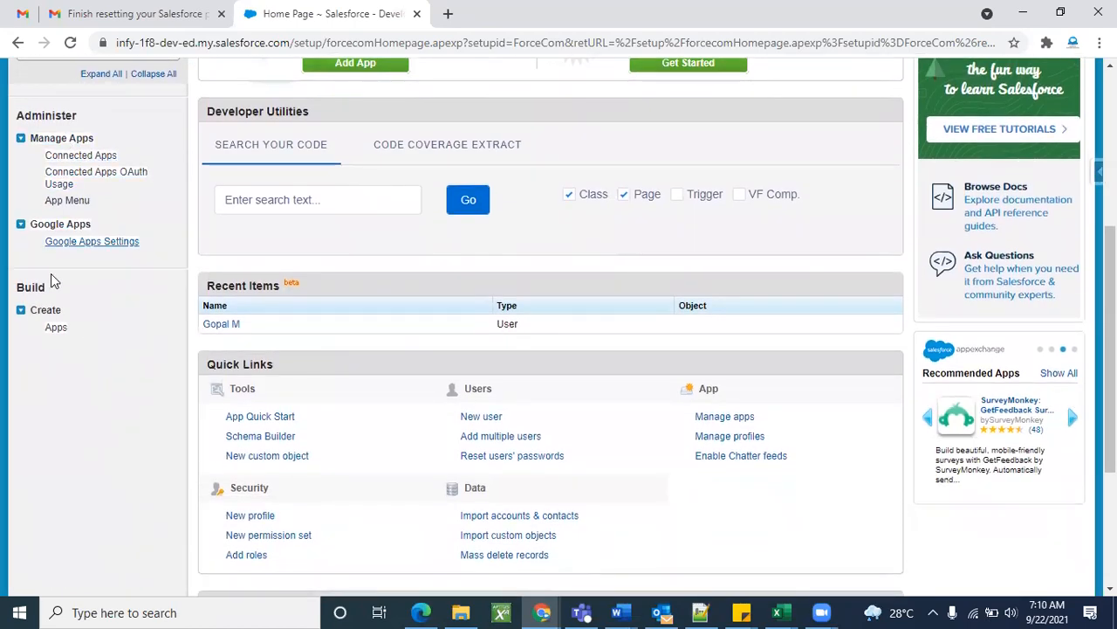
scroll(97, 419, "up", 1)
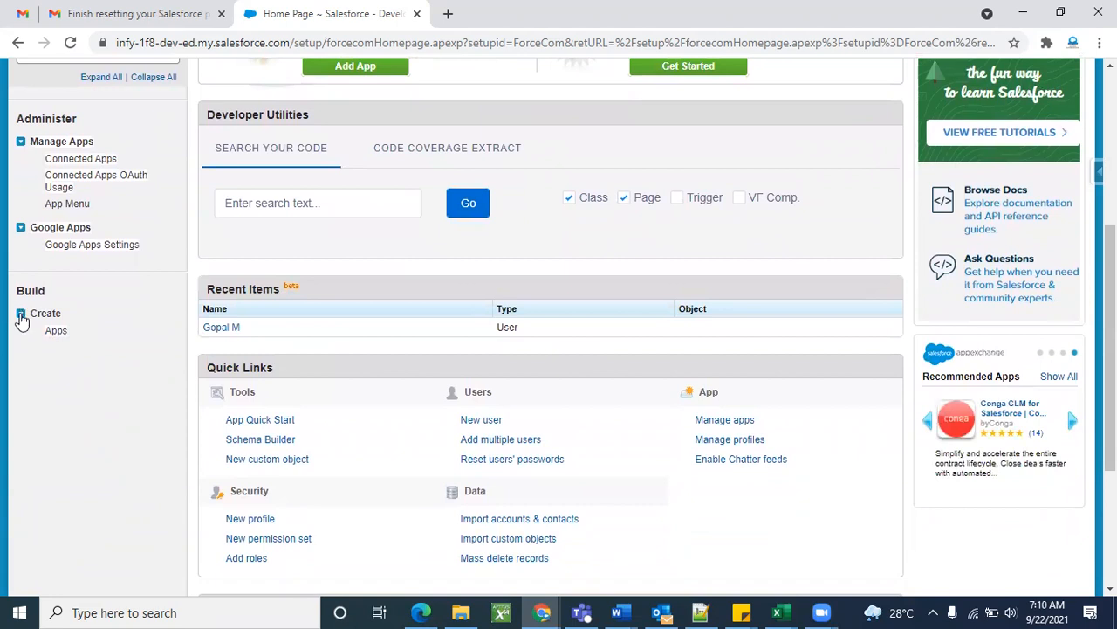
left_click(61, 335)
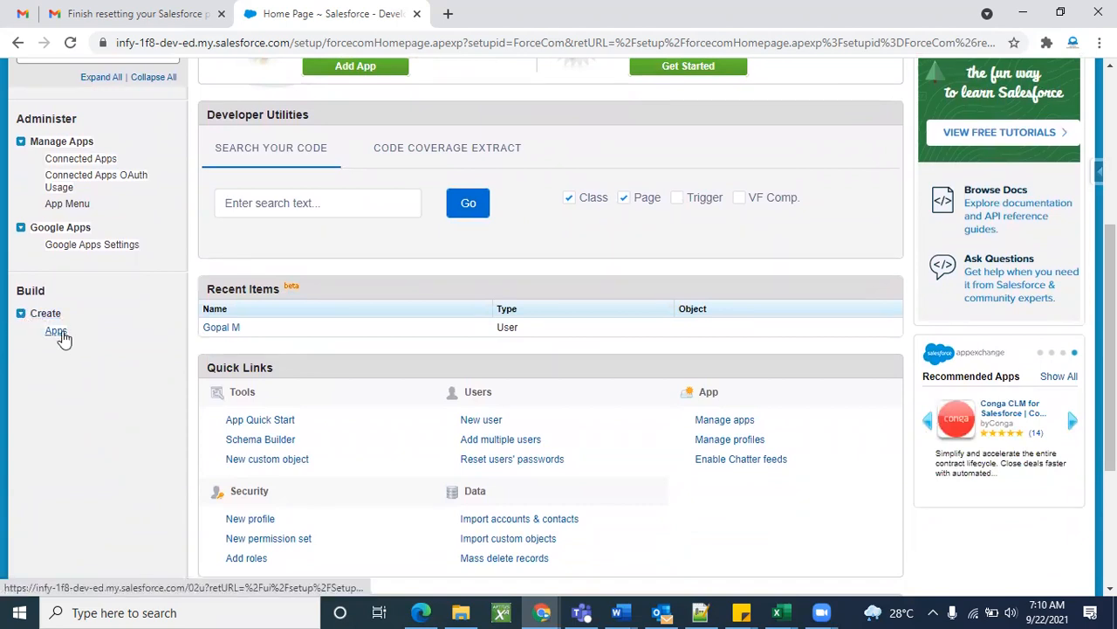
scroll(818, 469, "down", 3)
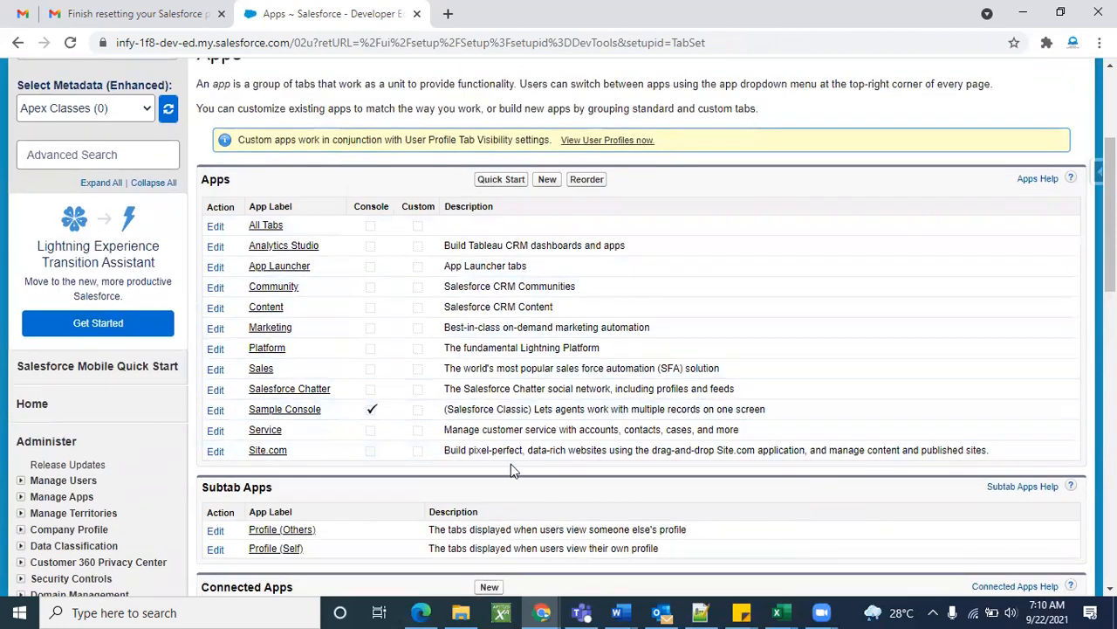
Look over the existing apps list and start creating a new app.
scroll(856, 295, "up", 3)
left_click(1034, 94)
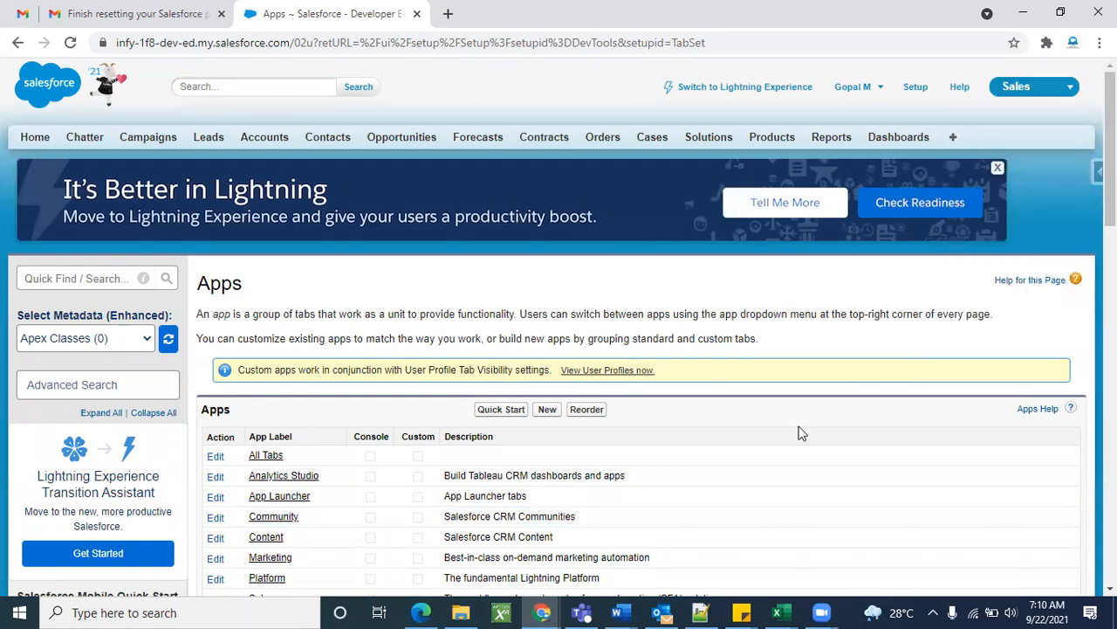
scroll(798, 431, "down", 3)
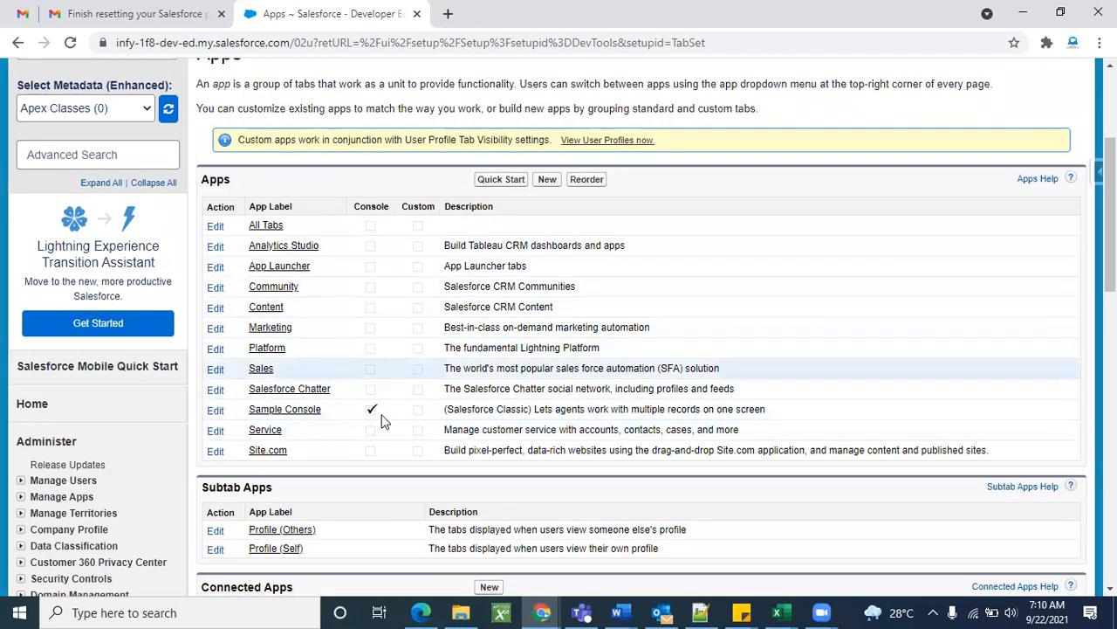
scroll(779, 450, "down", 3)
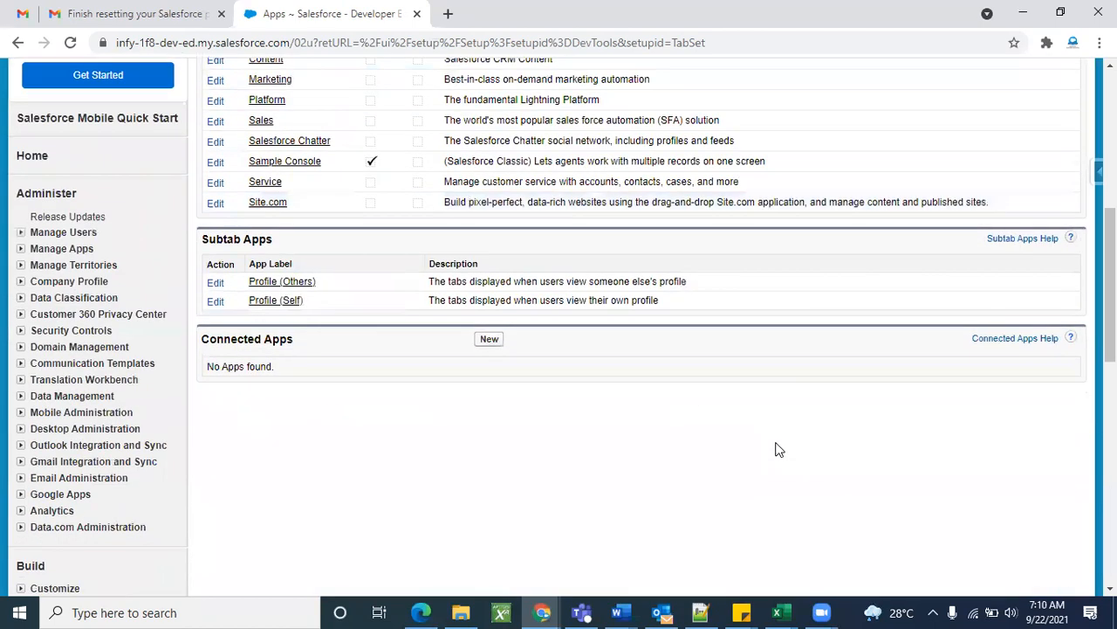
scroll(780, 449, "up", 3)
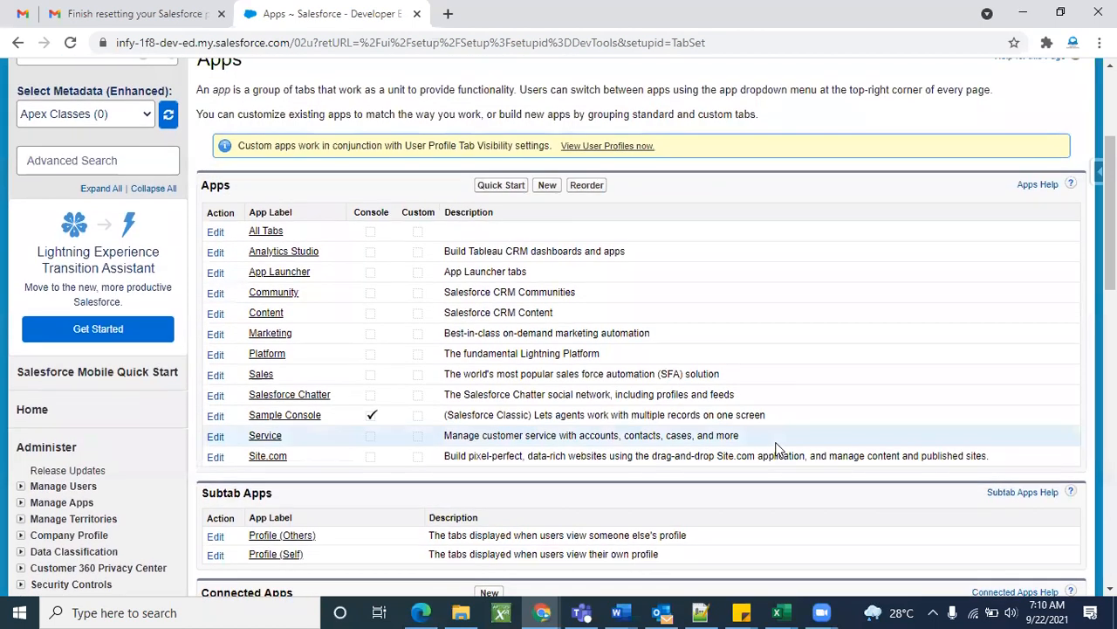
left_click(549, 185)
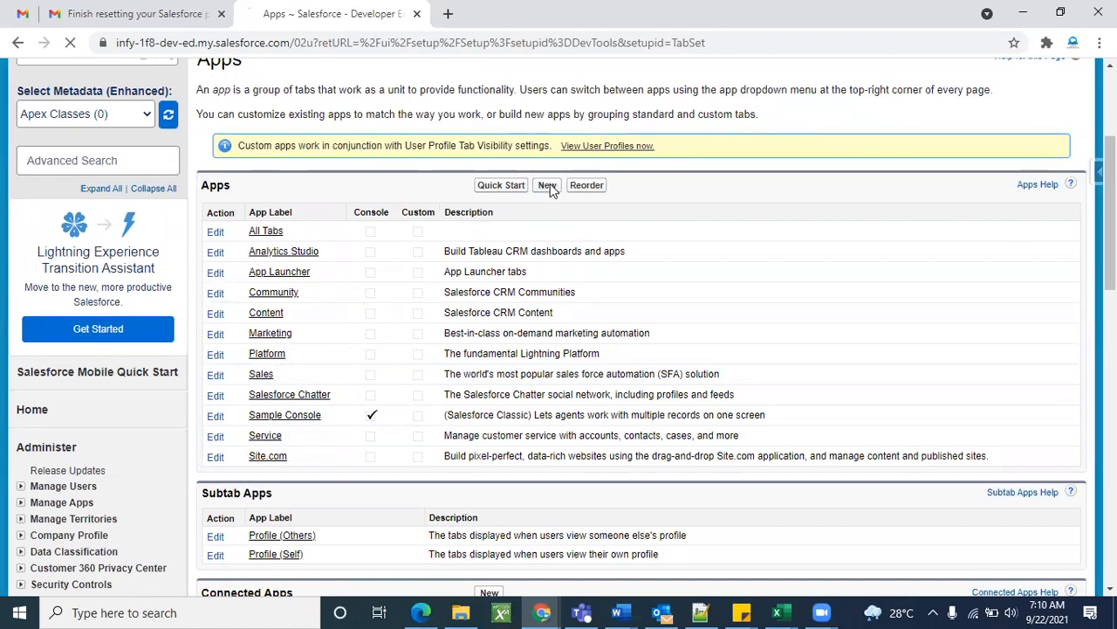
Keep 'Custom app' as the app type and advance to the Enter the Details step.
scroll(638, 368, "down", 1)
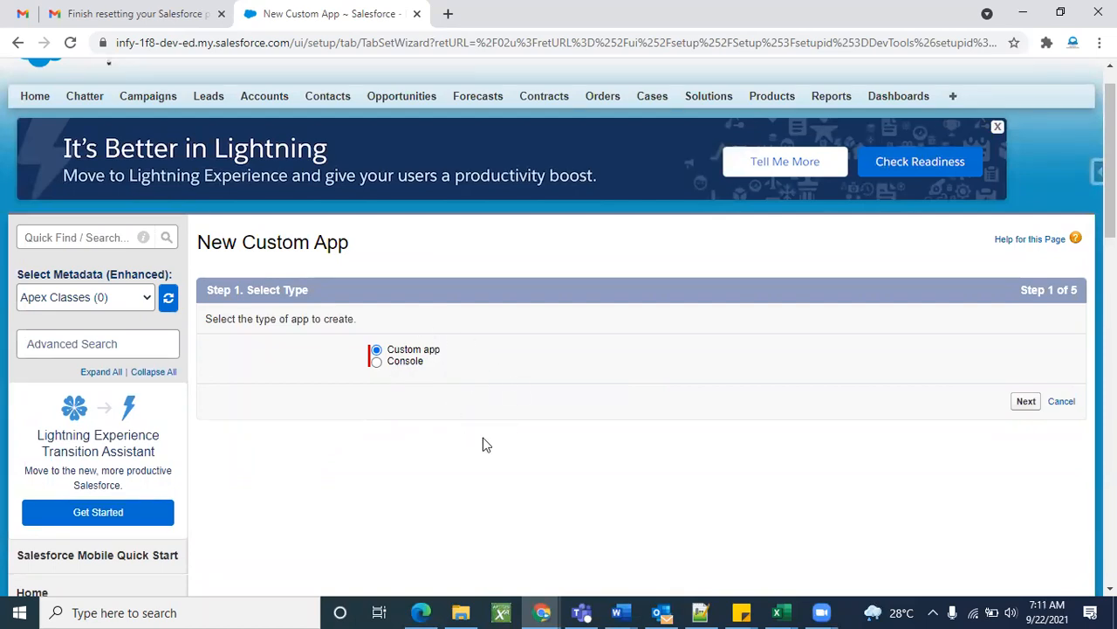
scroll(558, 184, "up", 1)
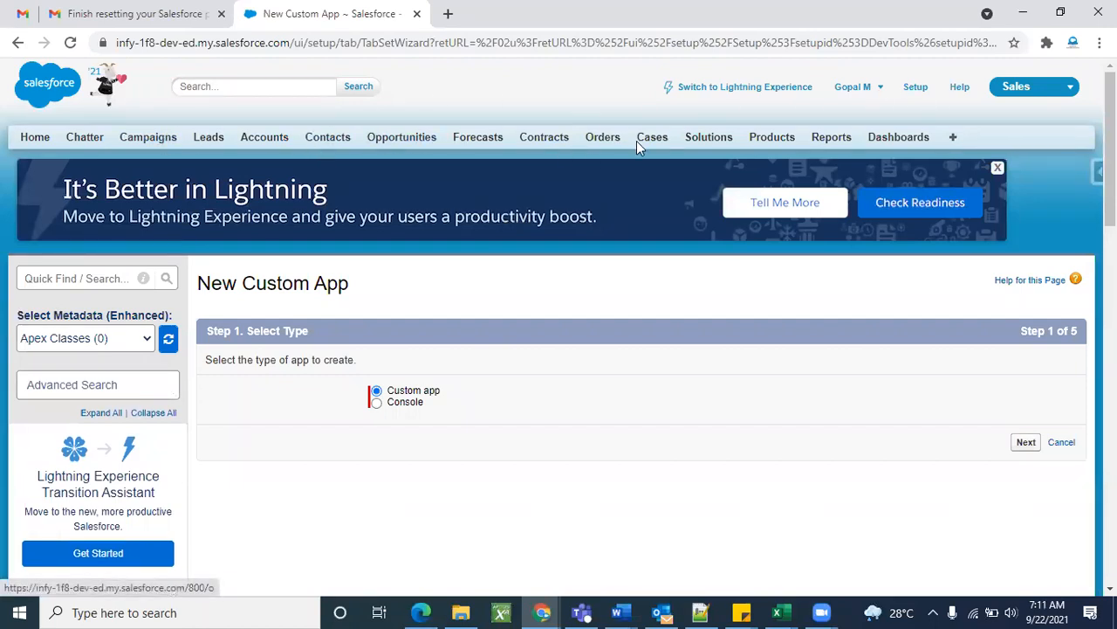
scroll(544, 349, "down", 1)
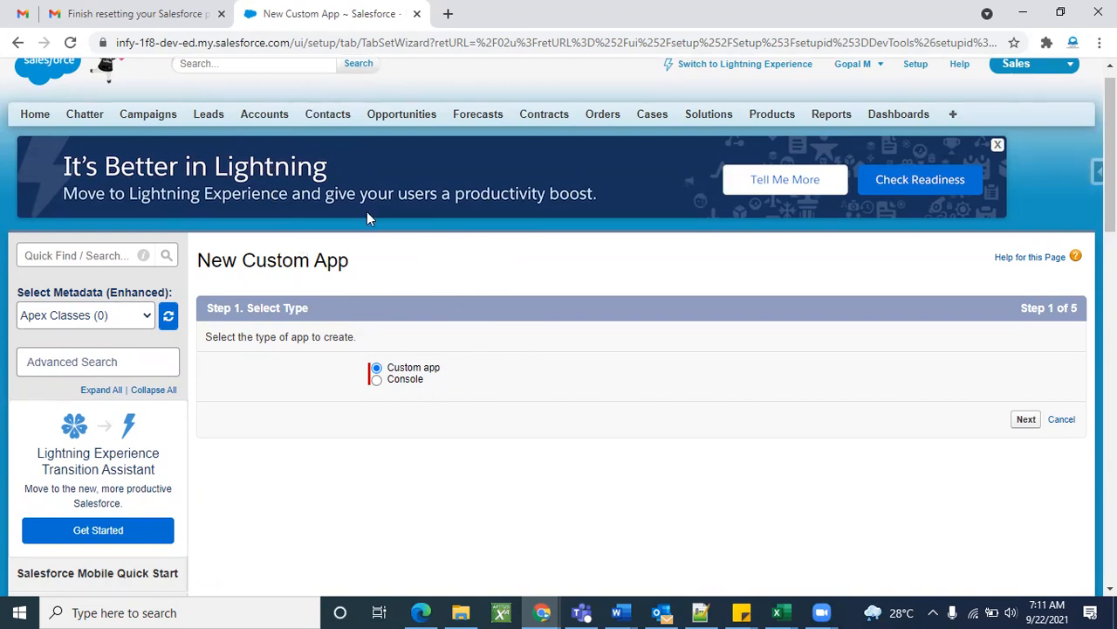
scroll(492, 254, "down", 1)
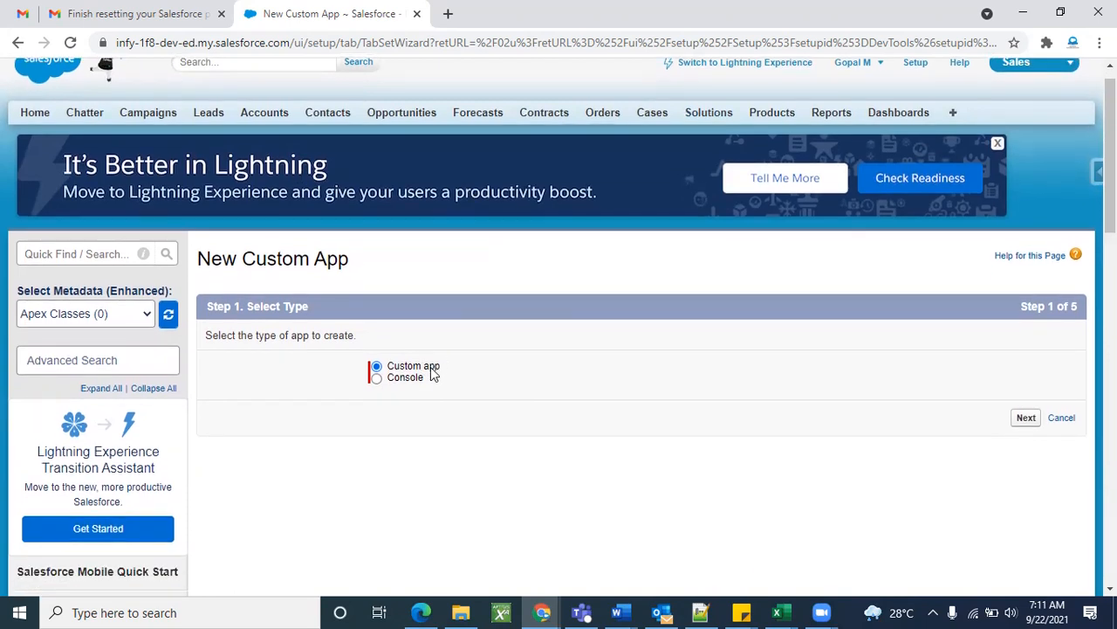
scroll(777, 389, "up", 1)
scroll(777, 389, "down", 1)
scroll(790, 408, "up", 1)
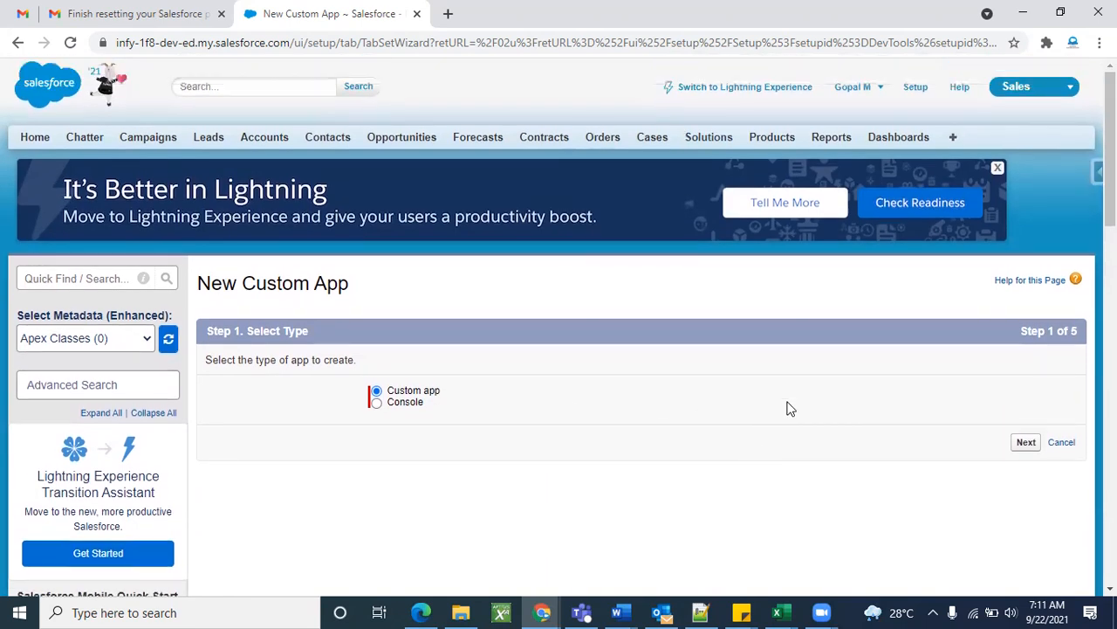
left_click(1026, 443)
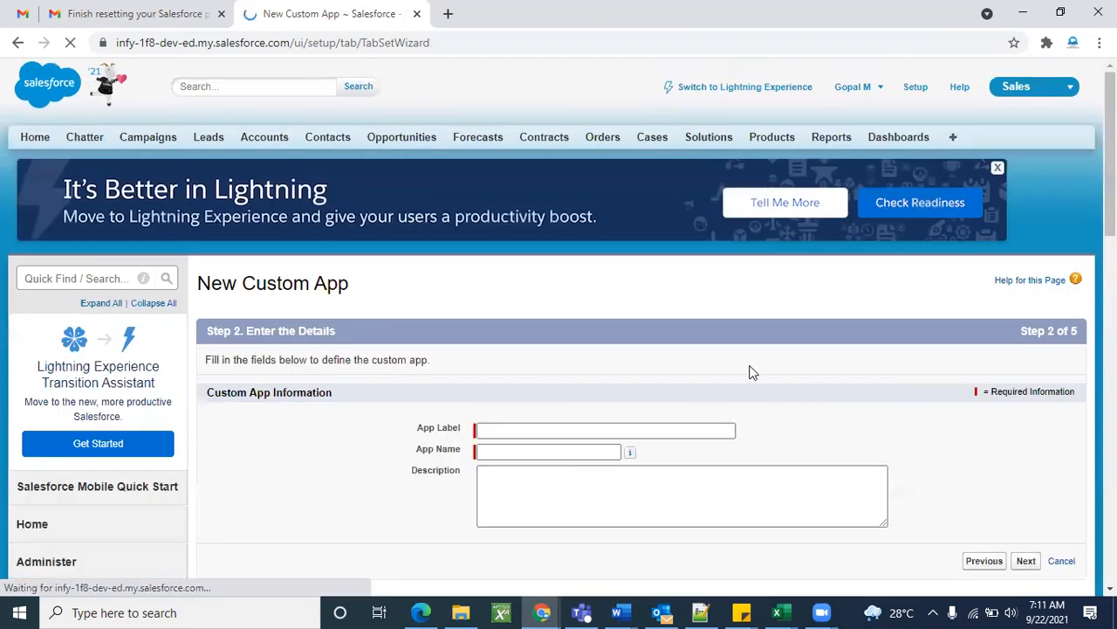
scroll(593, 338, "down", 2)
left_click(526, 361)
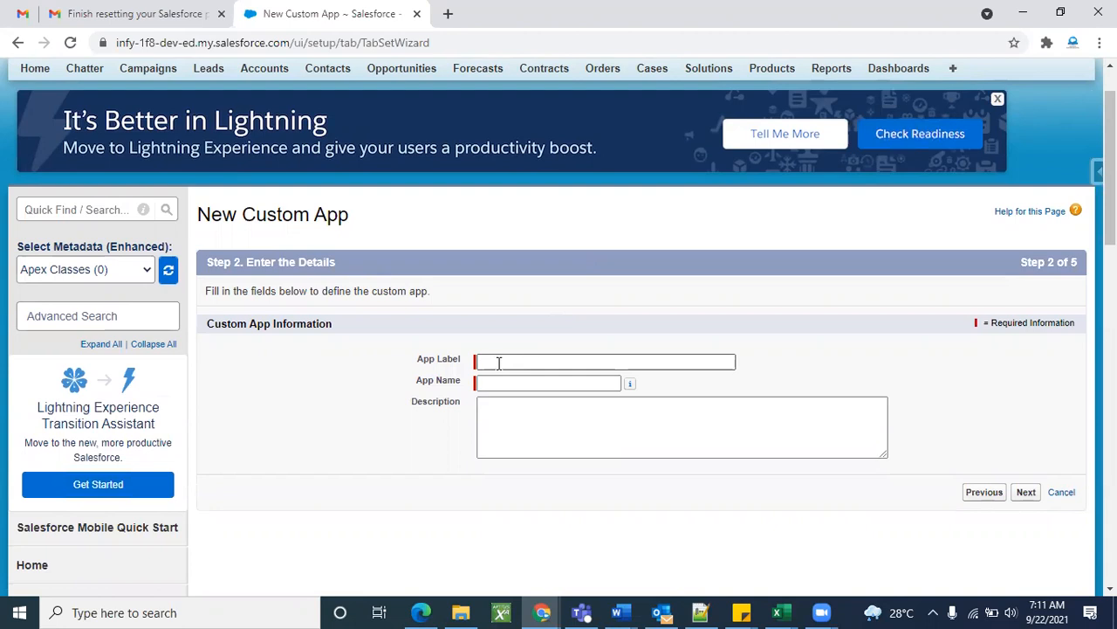
Enter 'Fedex' as the App Label, let App Name auto-fill, and advance to the logo step.
left_click(498, 362)
type("Fedex")
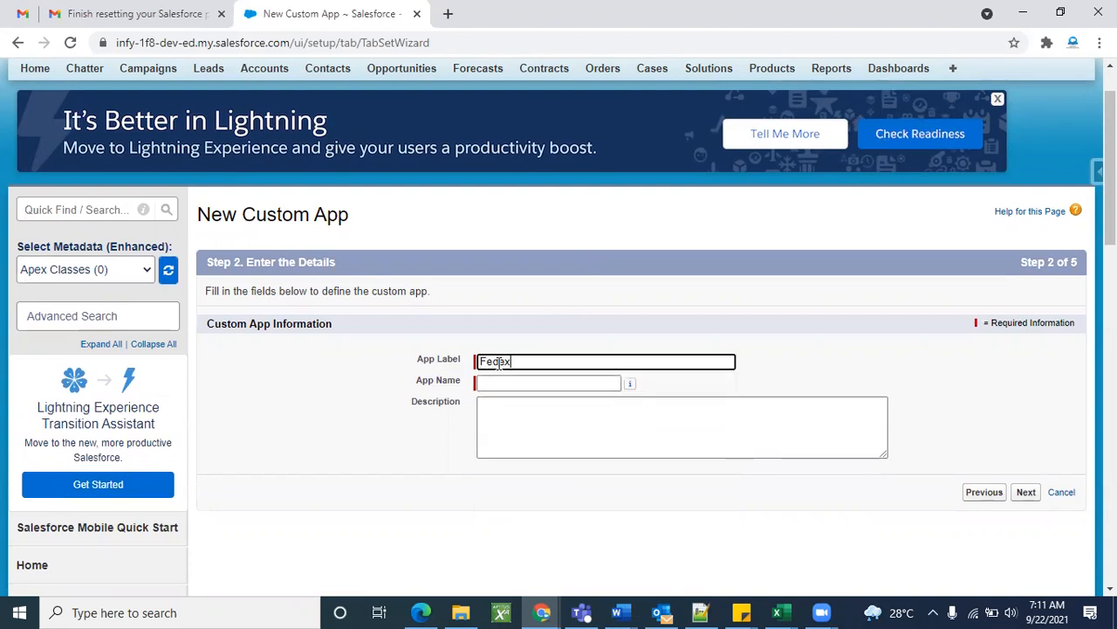
left_click(576, 320)
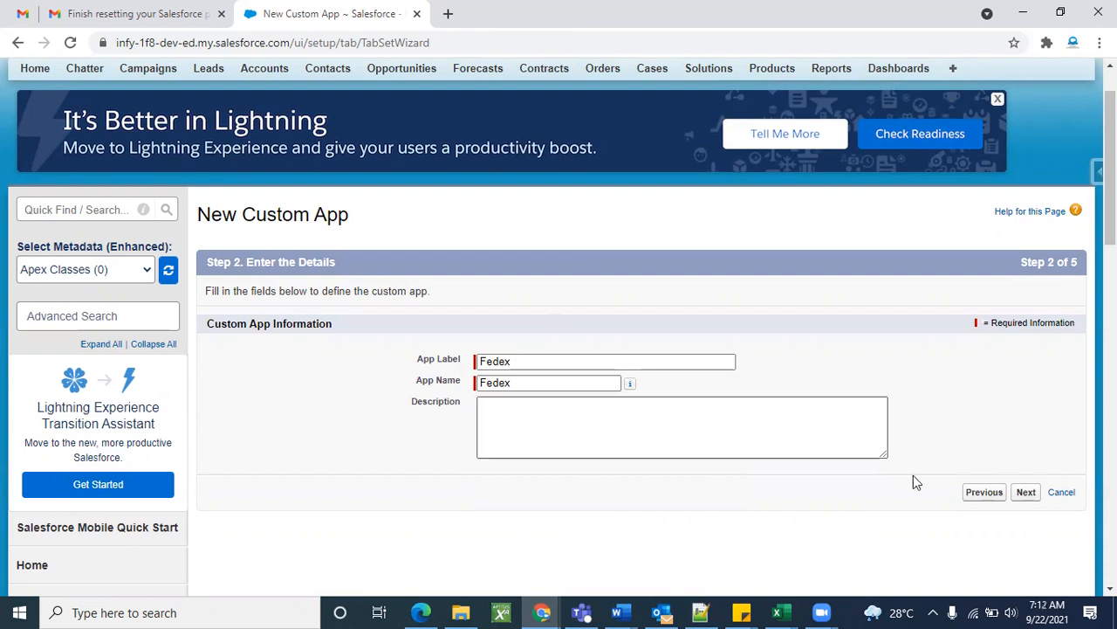
left_click(1024, 494)
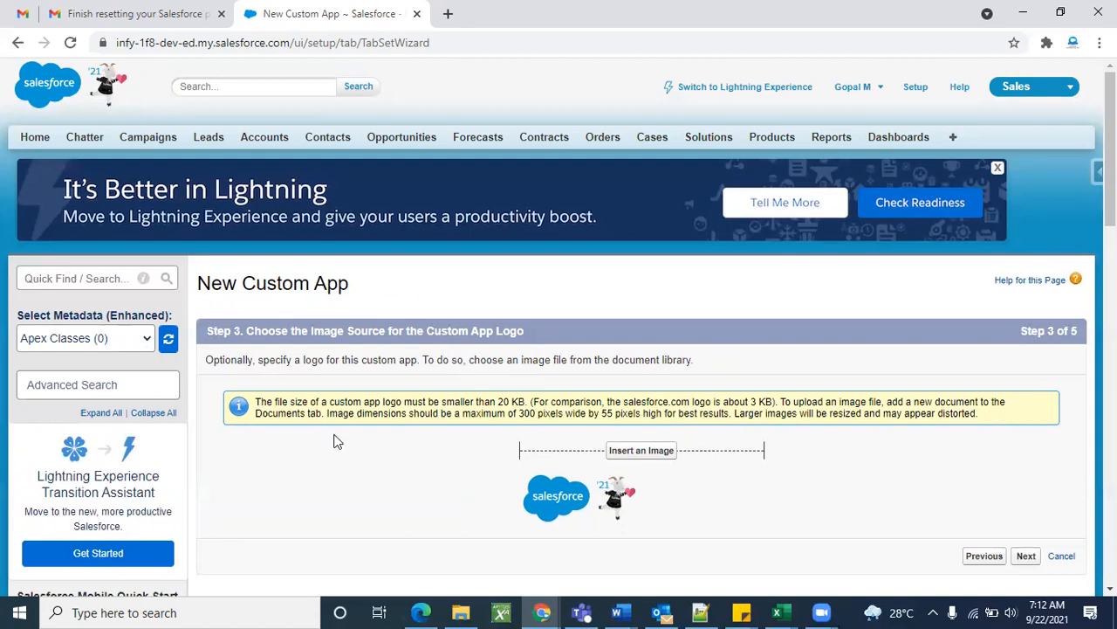
Find the Insert an Image picker empty, then duplicate the wizard's browser tab.
left_click(647, 453)
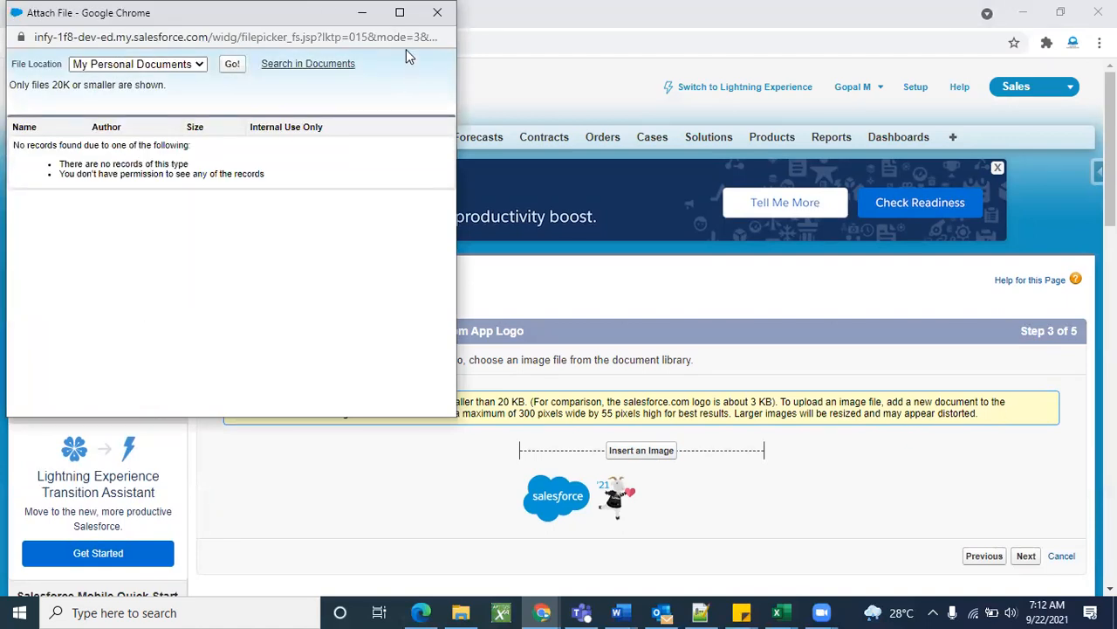
left_click(437, 13)
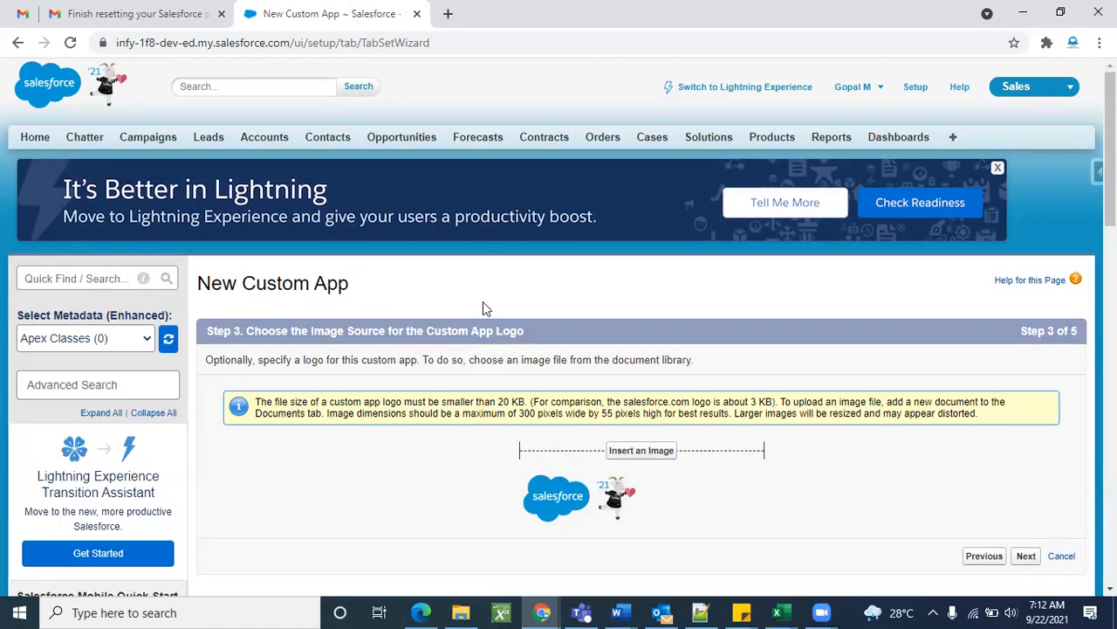
right_click(339, 12)
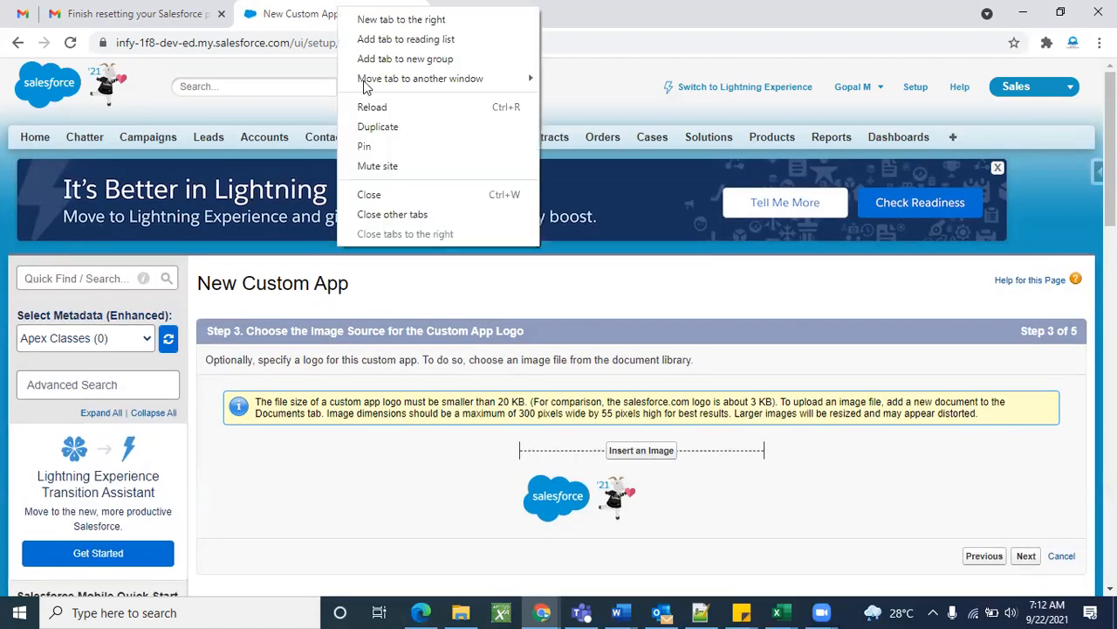
left_click(378, 127)
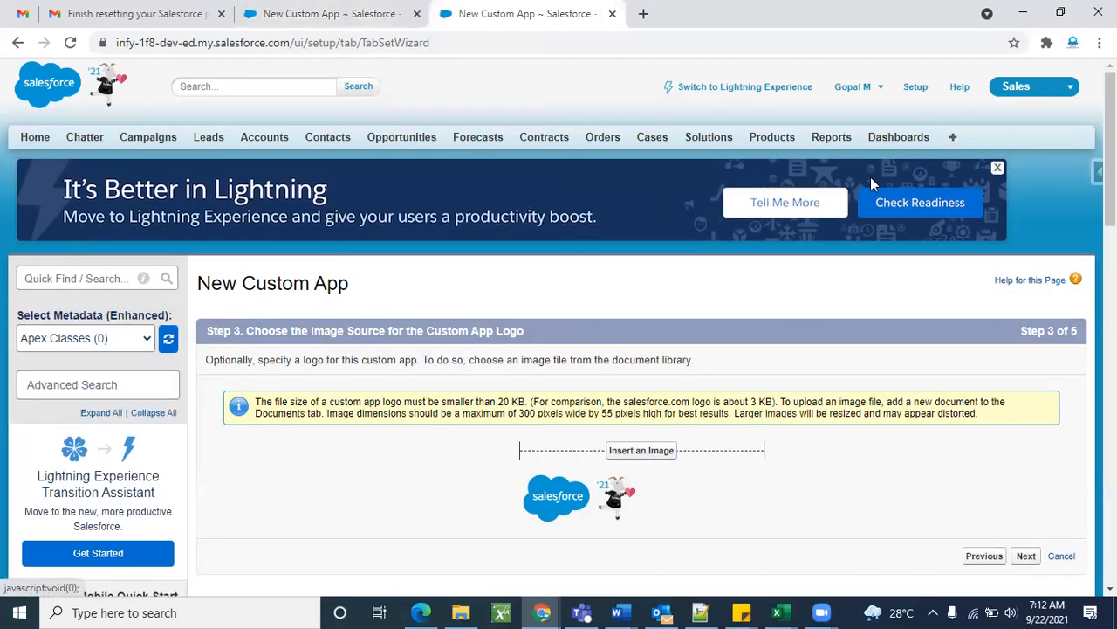
Find Documents under All Tabs with a 'doc' page search and view the empty My Personal Documents folder.
left_click(954, 140)
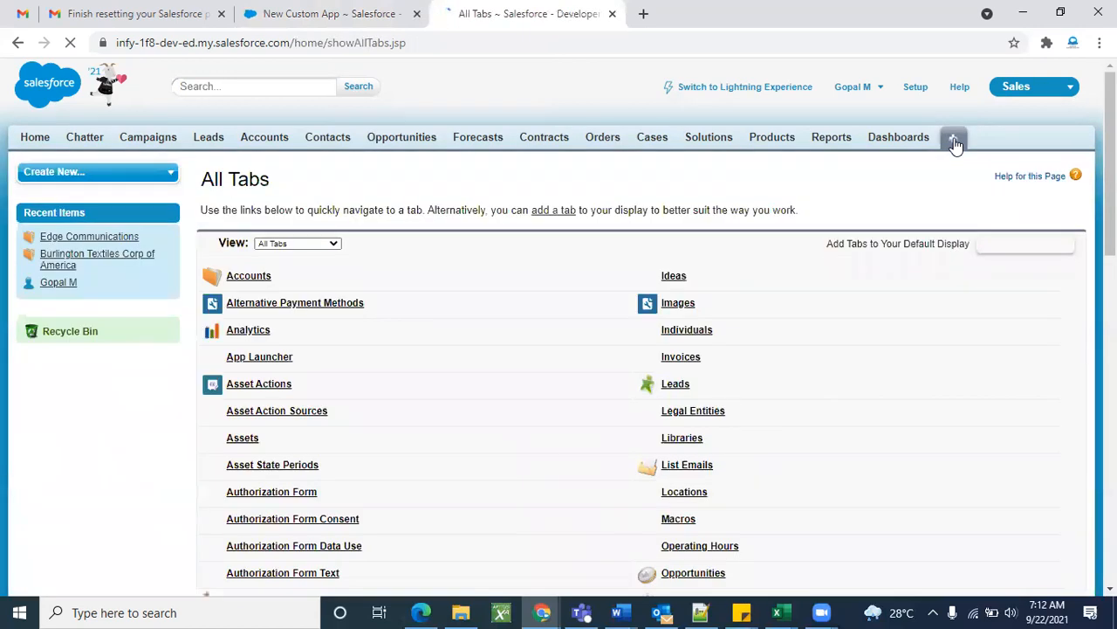
key("ctrl+f")
type("docu")
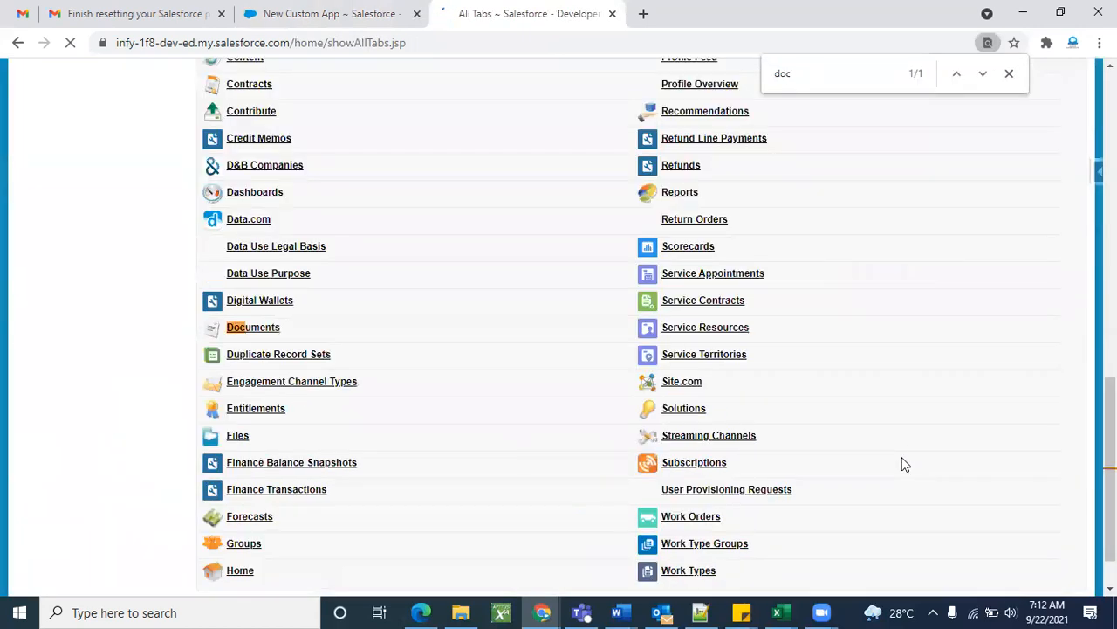
left_click(272, 336)
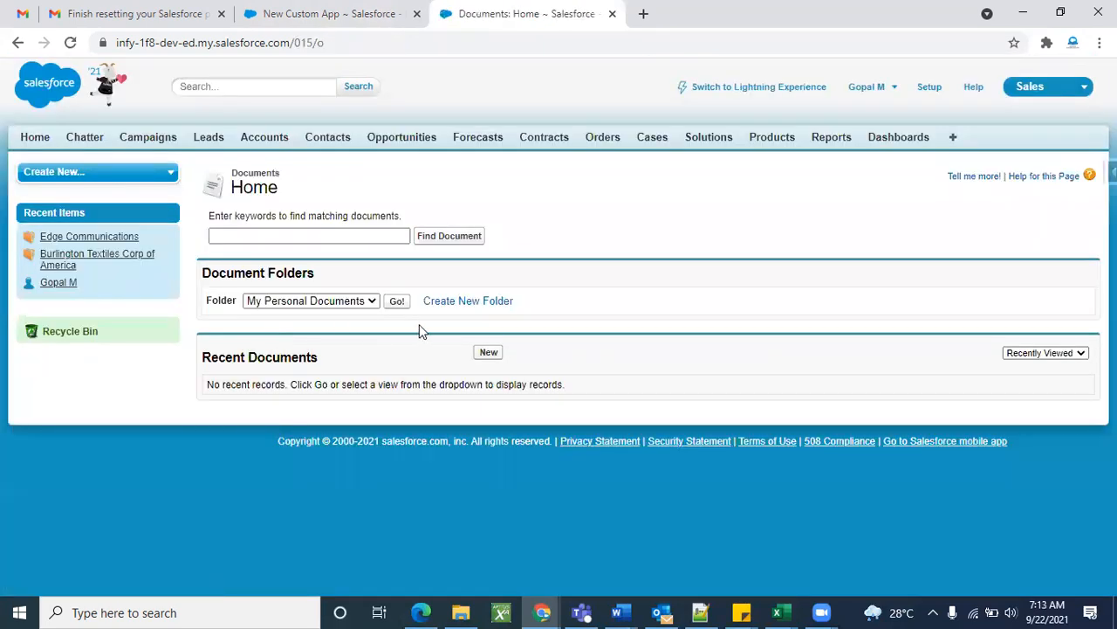
left_click(367, 302)
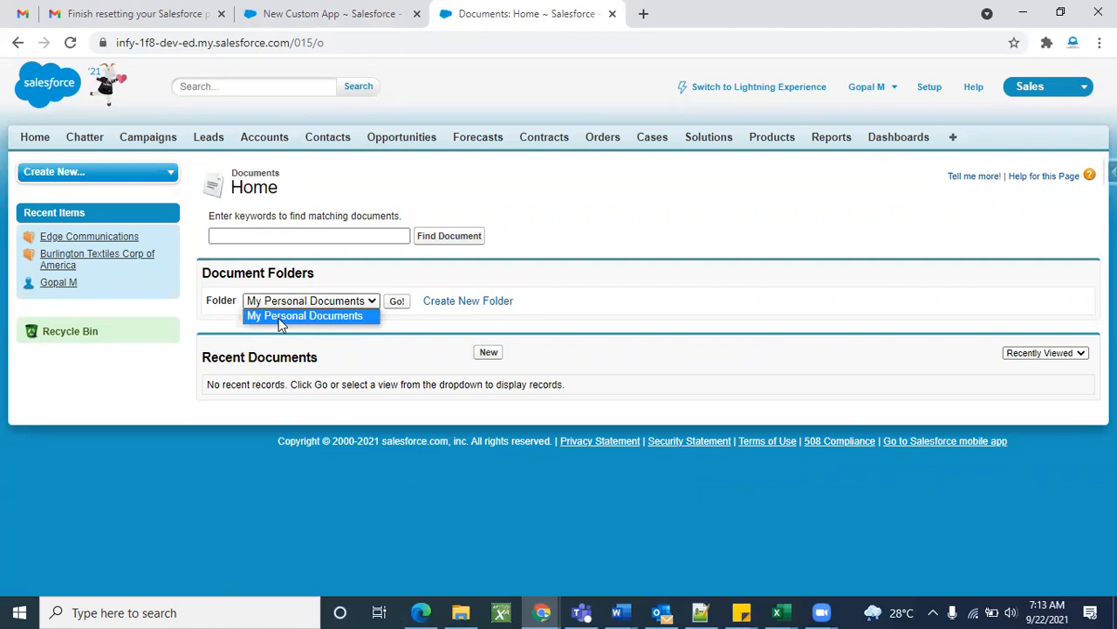
left_click(365, 337)
left_click(397, 302)
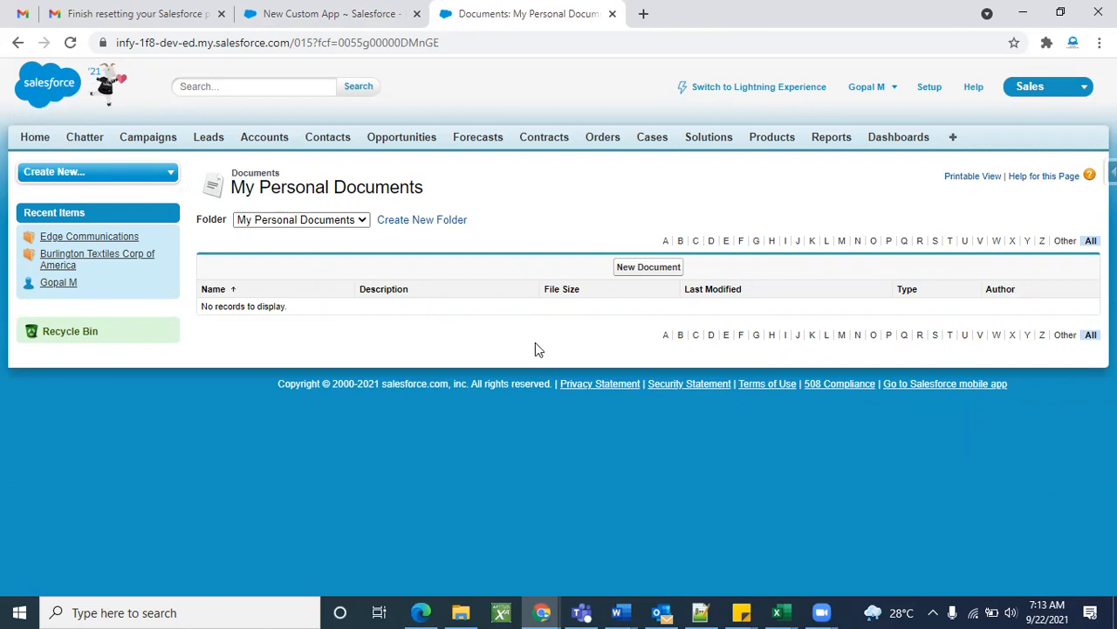
In a new tab, search Google Images for fedex tracking and preview the FedEx Express picture.
left_click(644, 15)
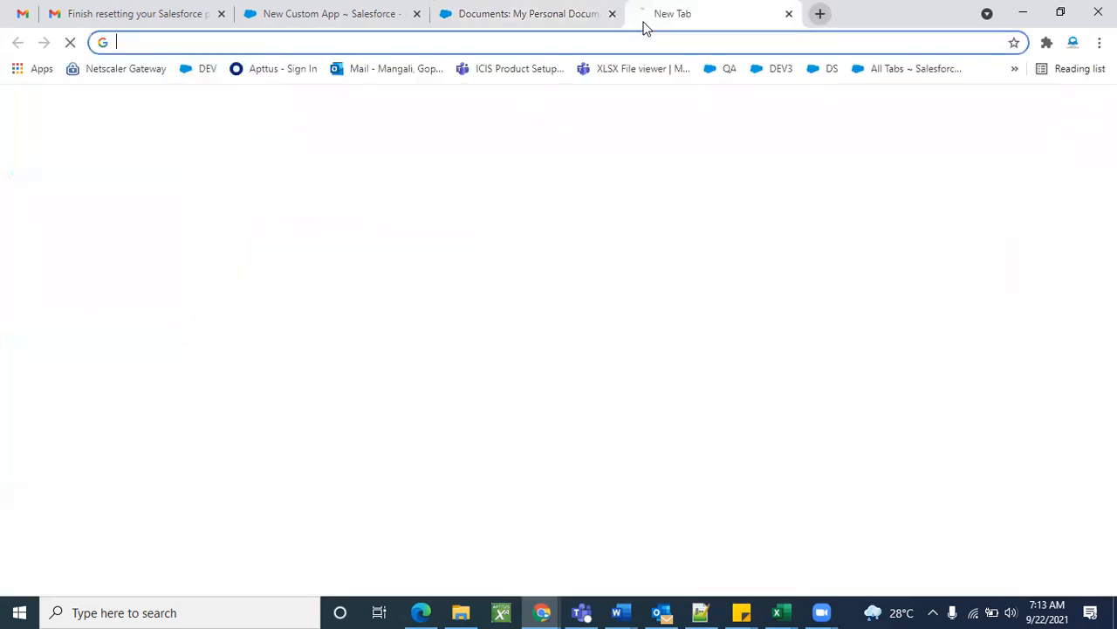
left_click(599, 42)
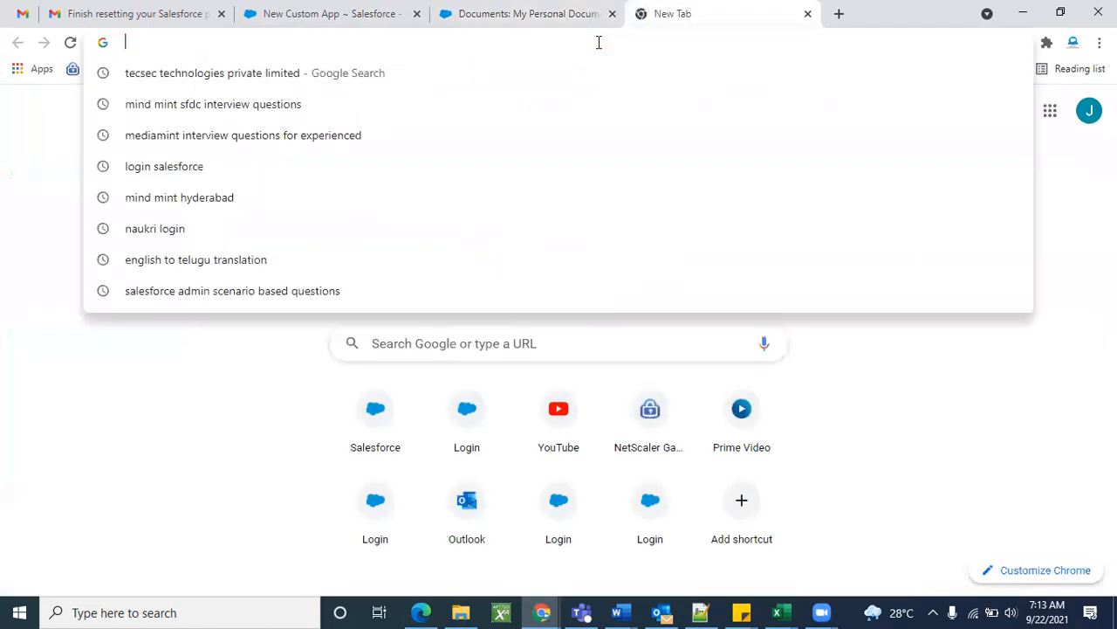
type("fexdex")
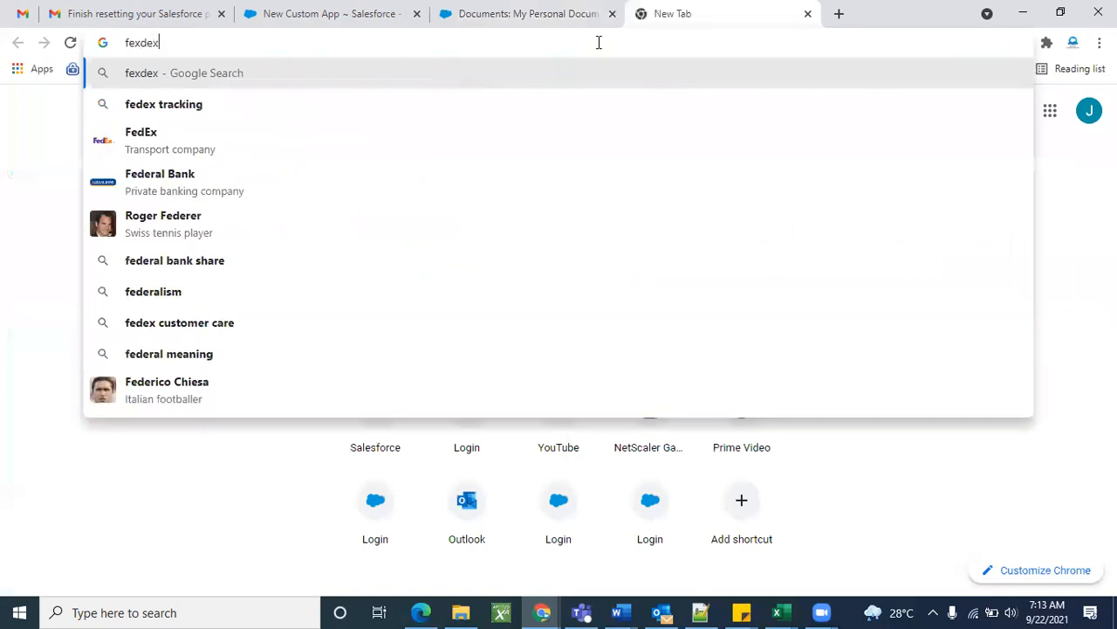
left_click(163, 109)
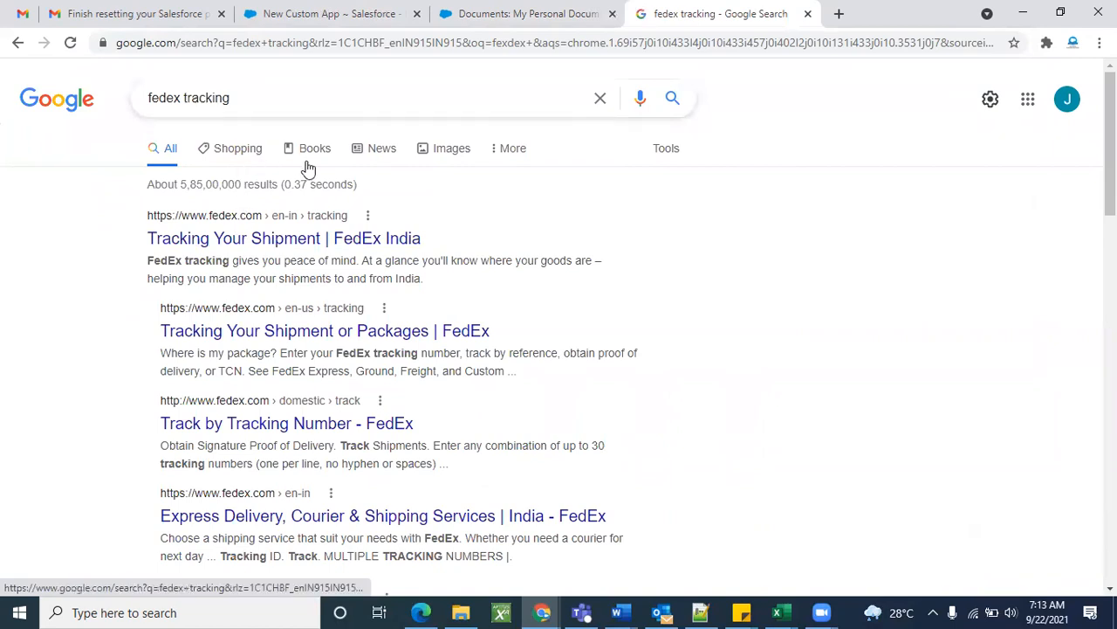
left_click(439, 155)
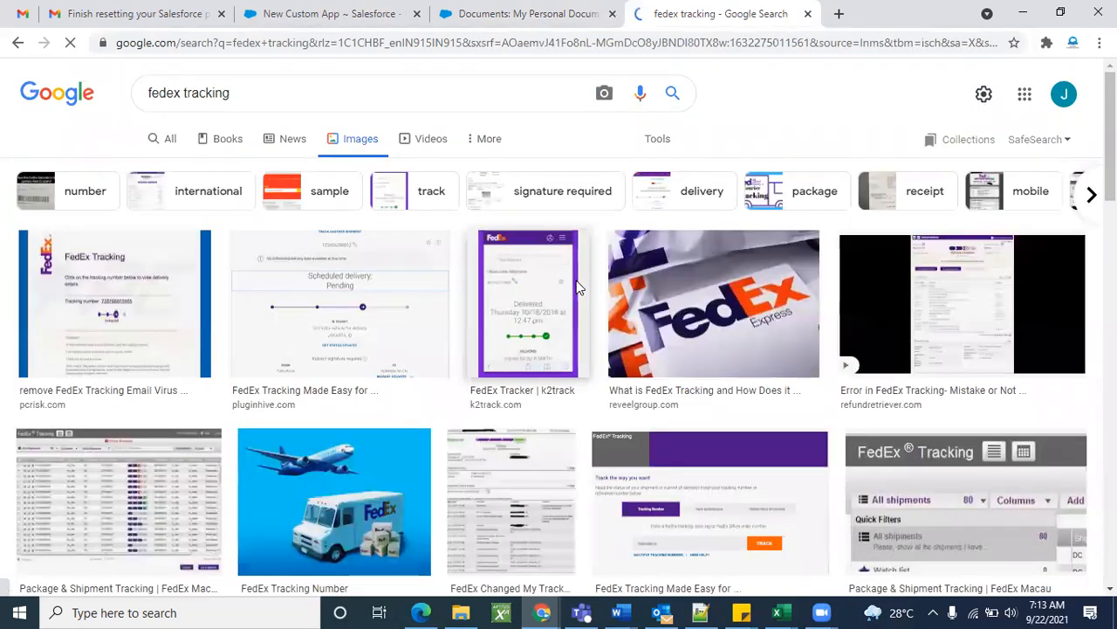
left_click(724, 319)
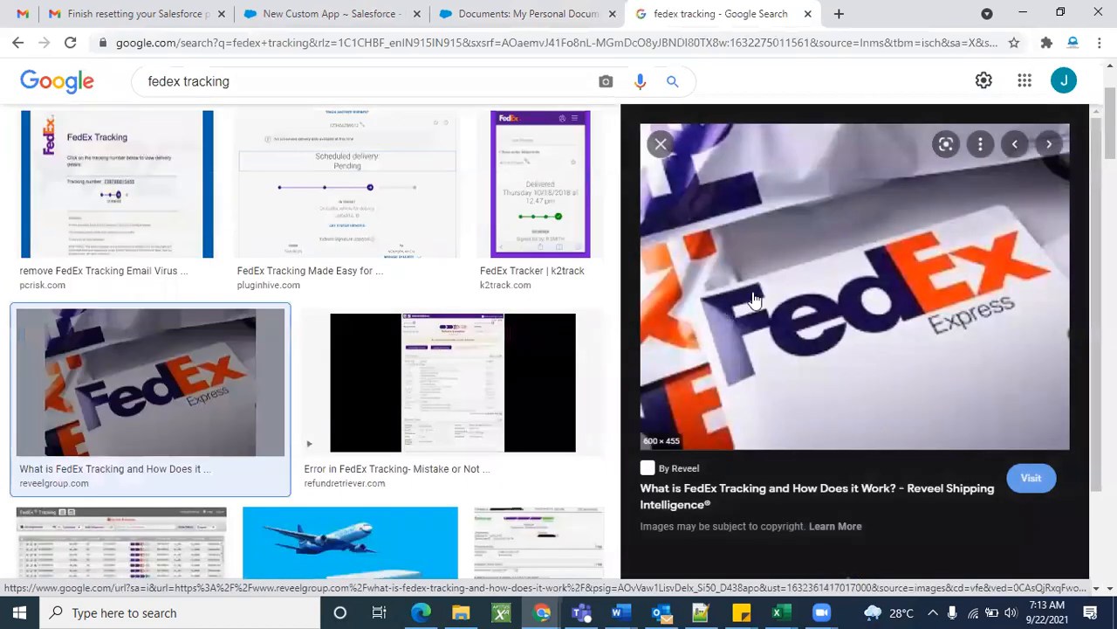
Visit the picture's Reveel source page, dismiss its popups, and return to the image results.
left_click(790, 301)
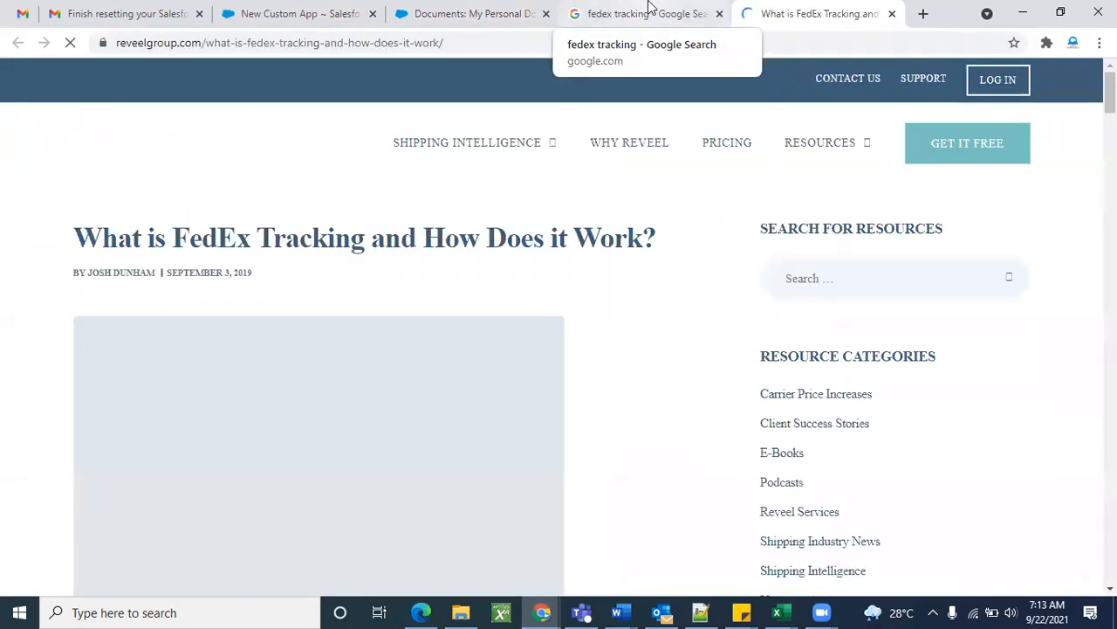
left_click(649, 9)
left_click(807, 13)
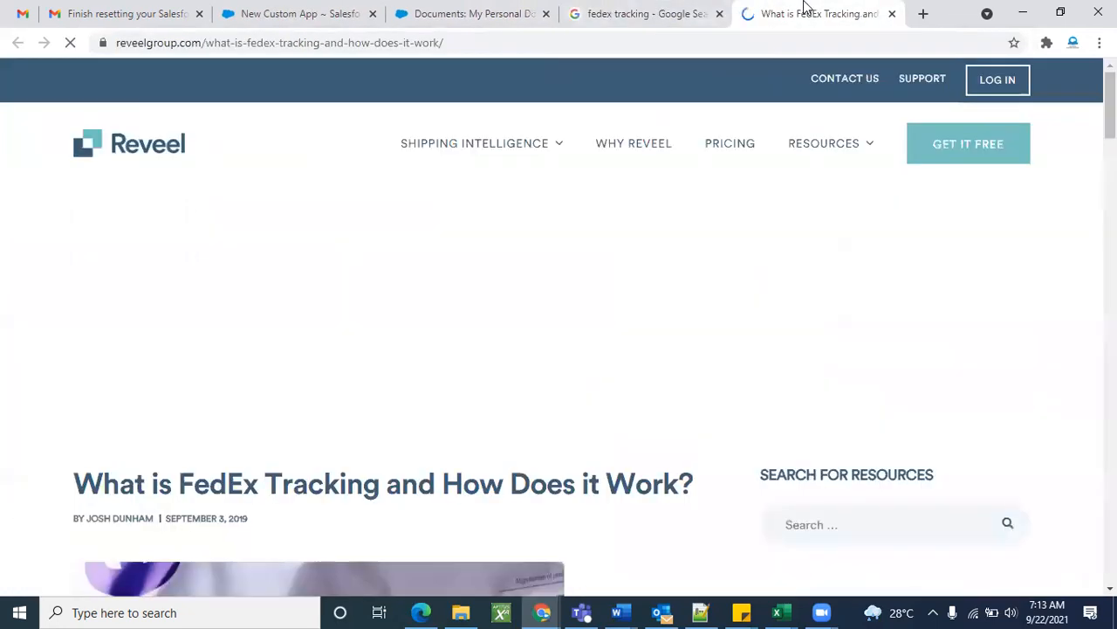
scroll(533, 412, "down", 4)
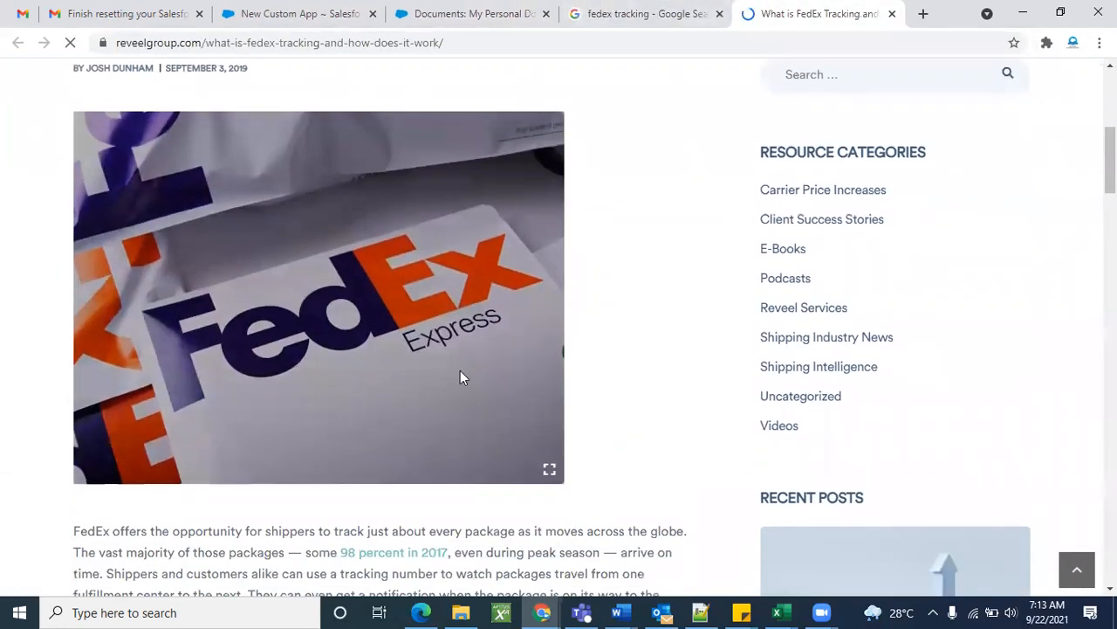
right_click(408, 359)
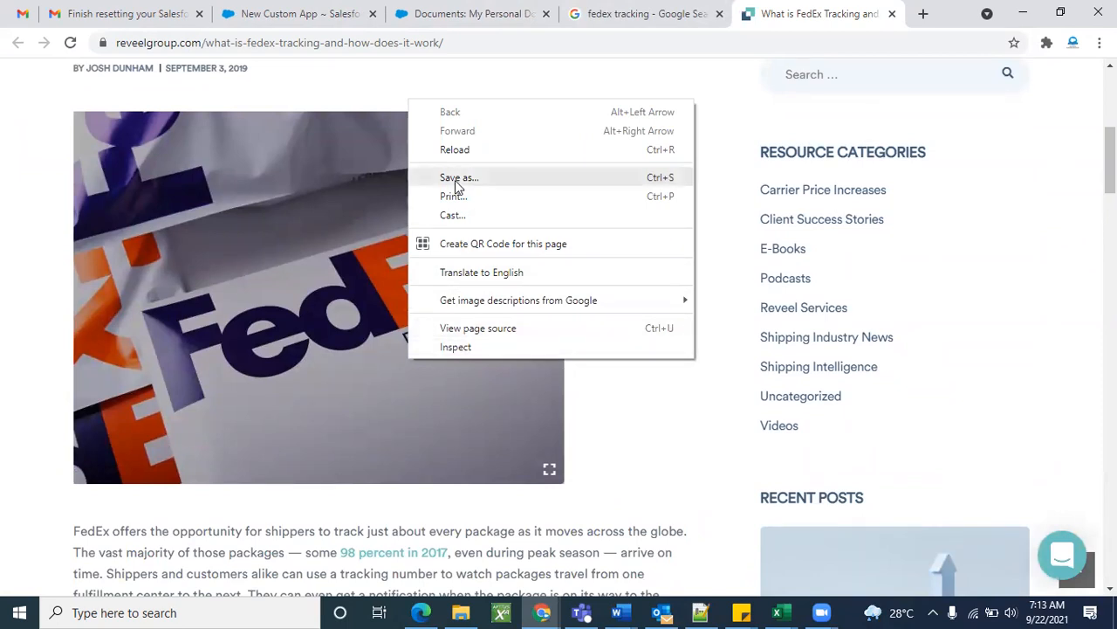
mouse_move(486, 307)
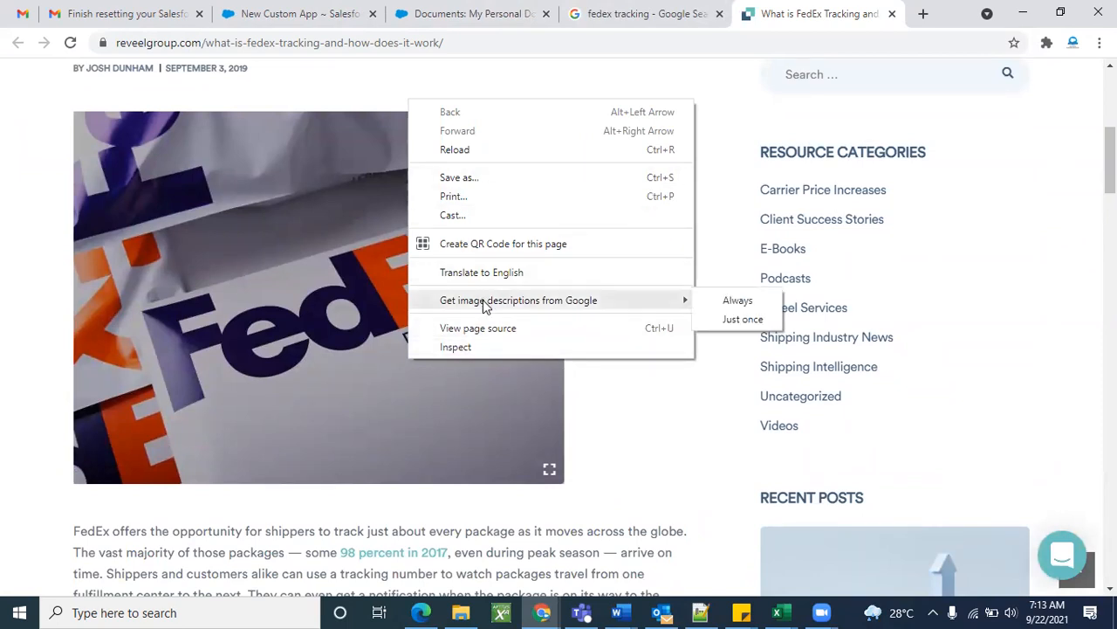
left_click(856, 253)
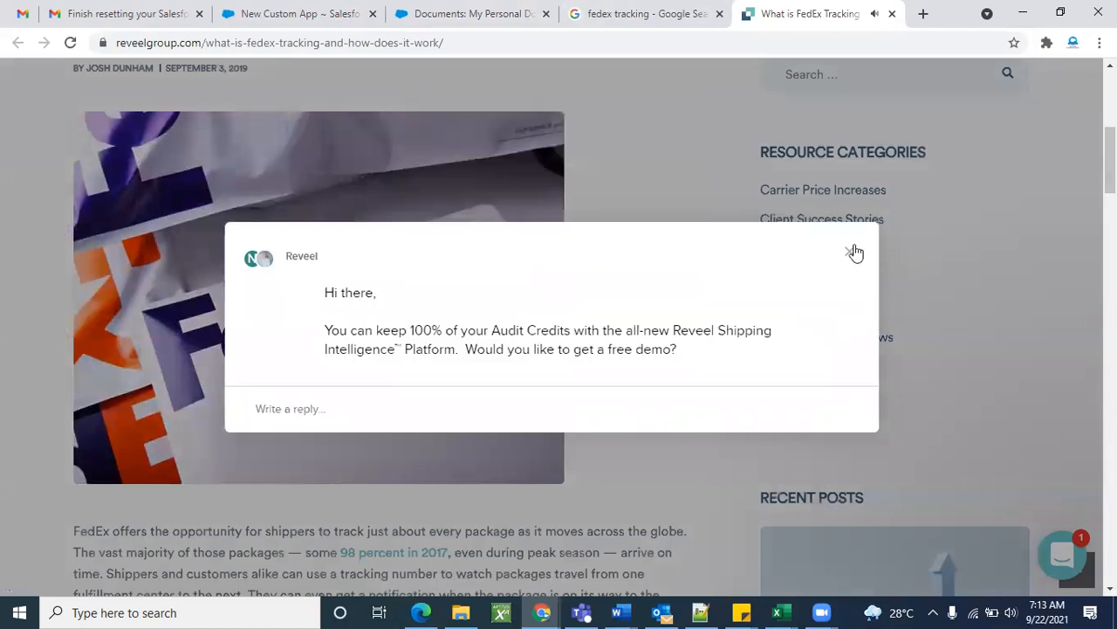
left_click(856, 254)
left_click(669, 13)
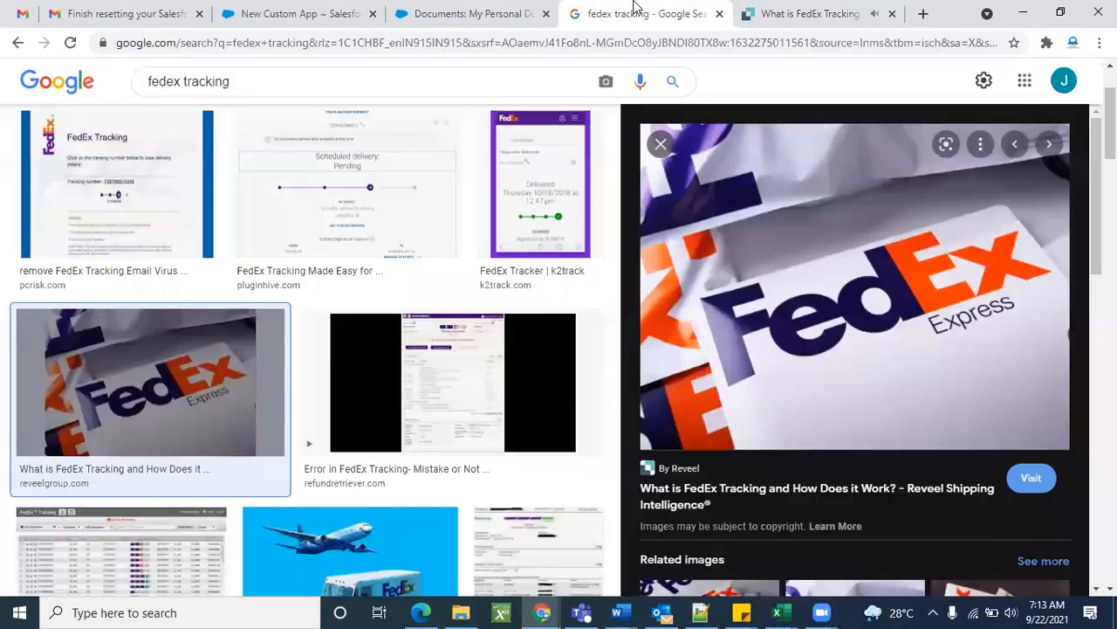
Save the FedEx Express preview picture to the Desktop as JPEG named 'Image Fedex'.
right_click(776, 254)
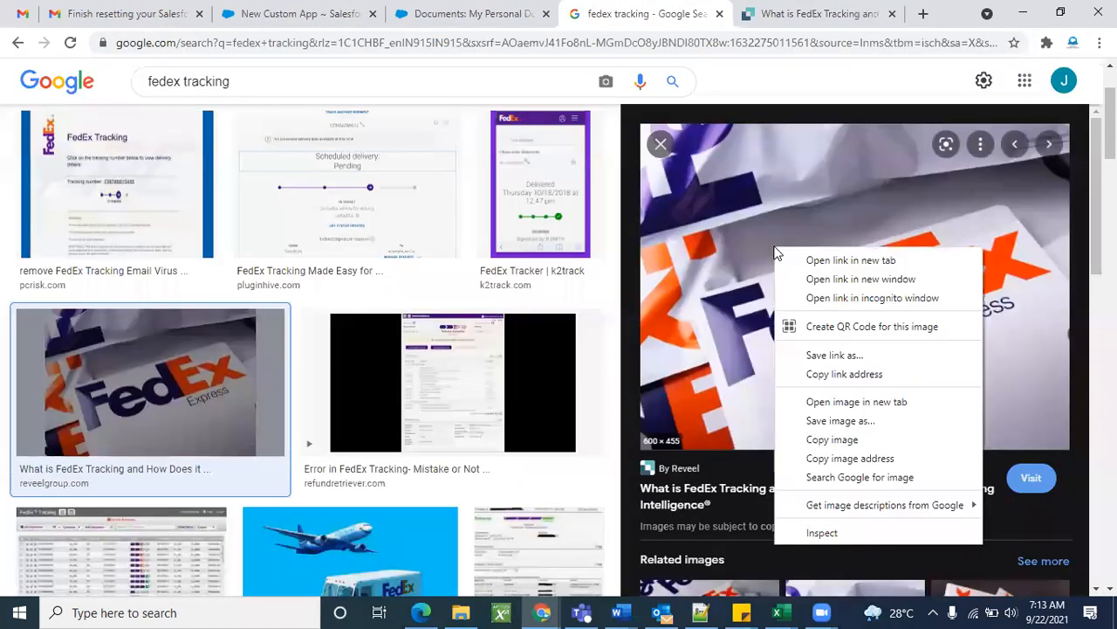
left_click(856, 422)
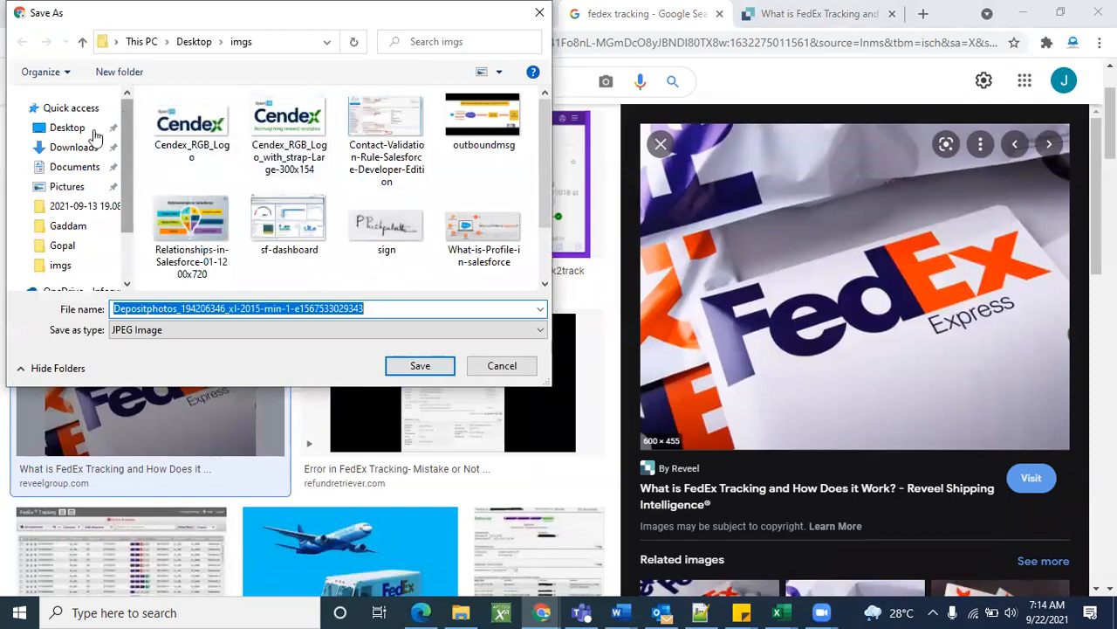
left_click(67, 128)
left_click(343, 309)
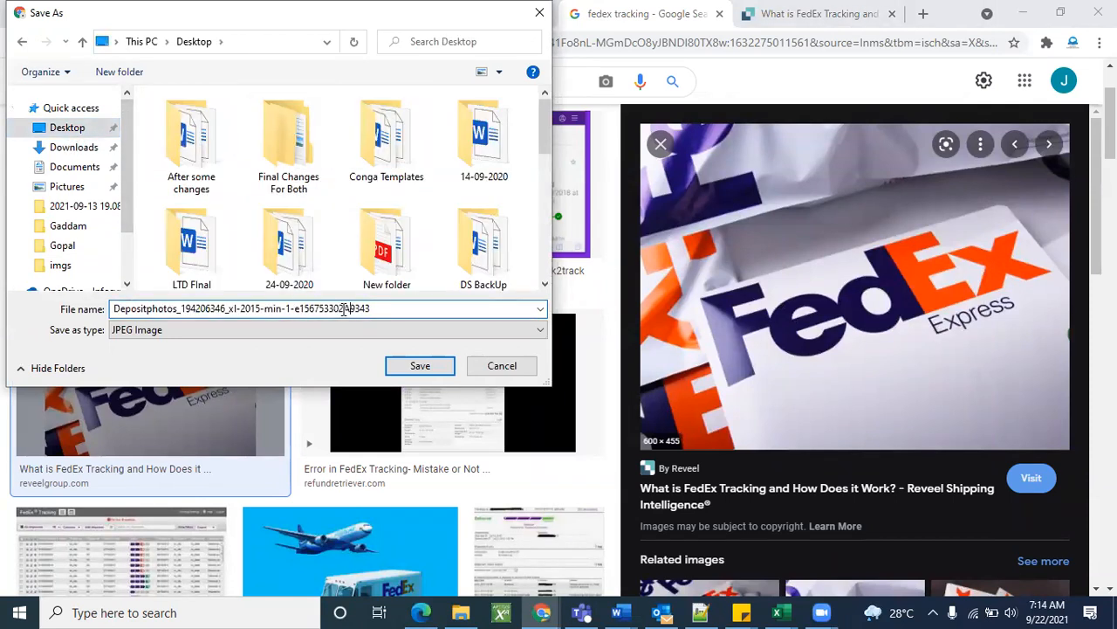
key("ctrl+a")
key("BackSpace")
type("I")
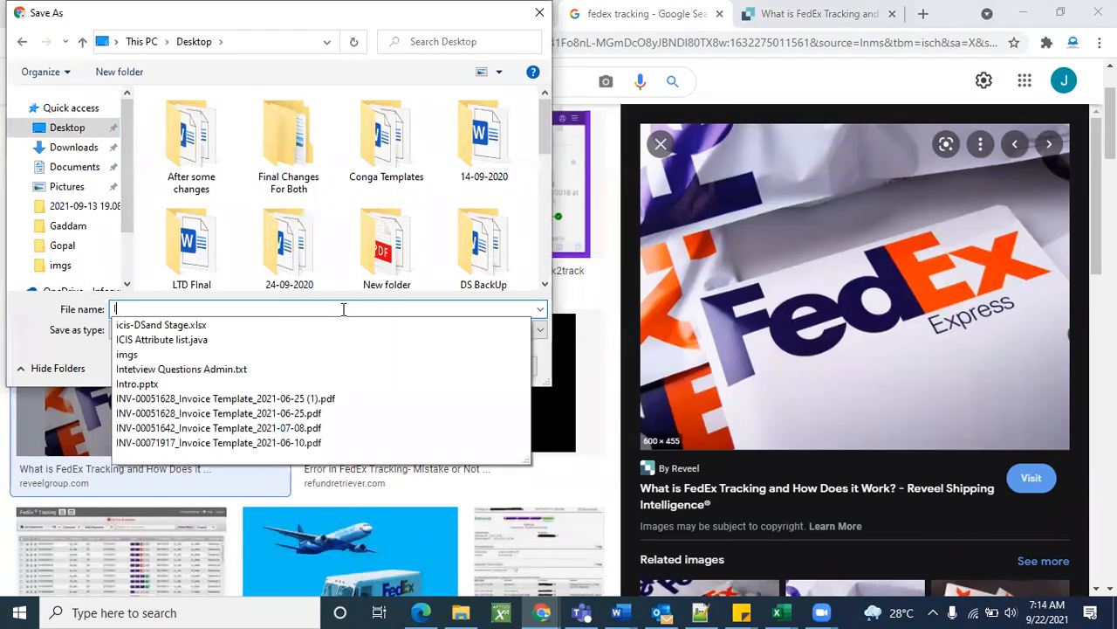
type("mage")
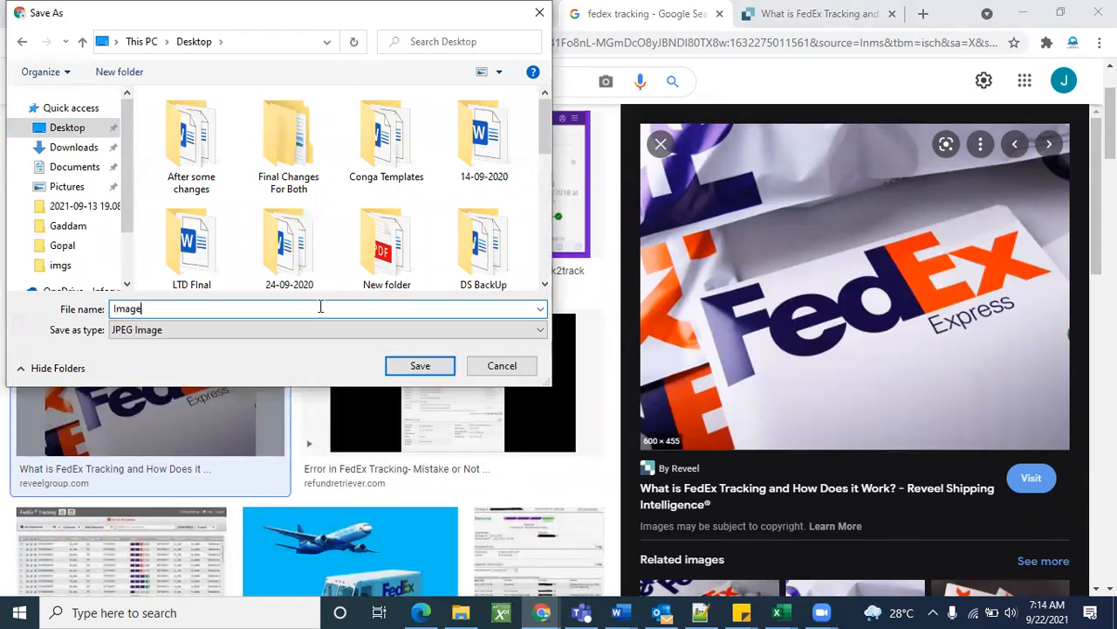
type(" Fedex")
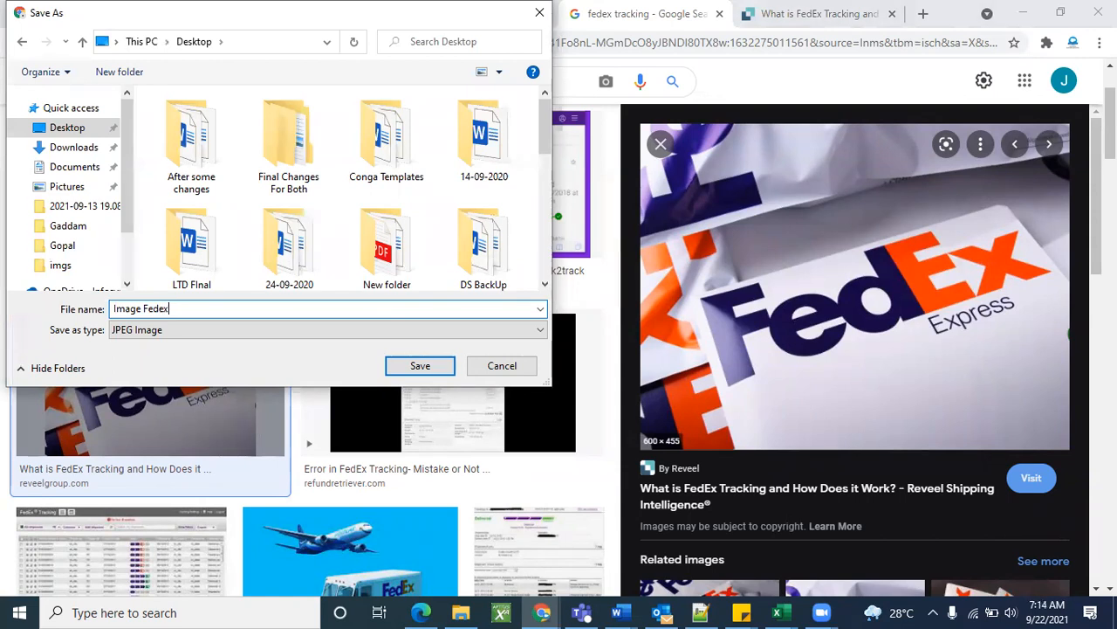
left_click(441, 375)
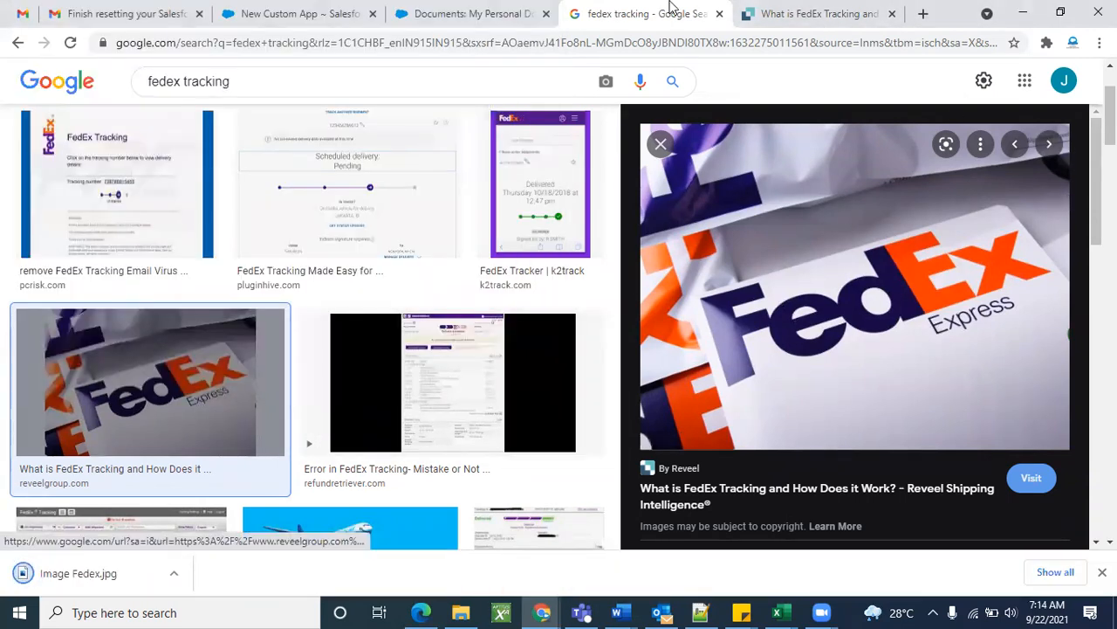
Close the Google and Reveel tabs and recheck the still-empty Insert an Image picker.
left_click(720, 14)
left_click(719, 14)
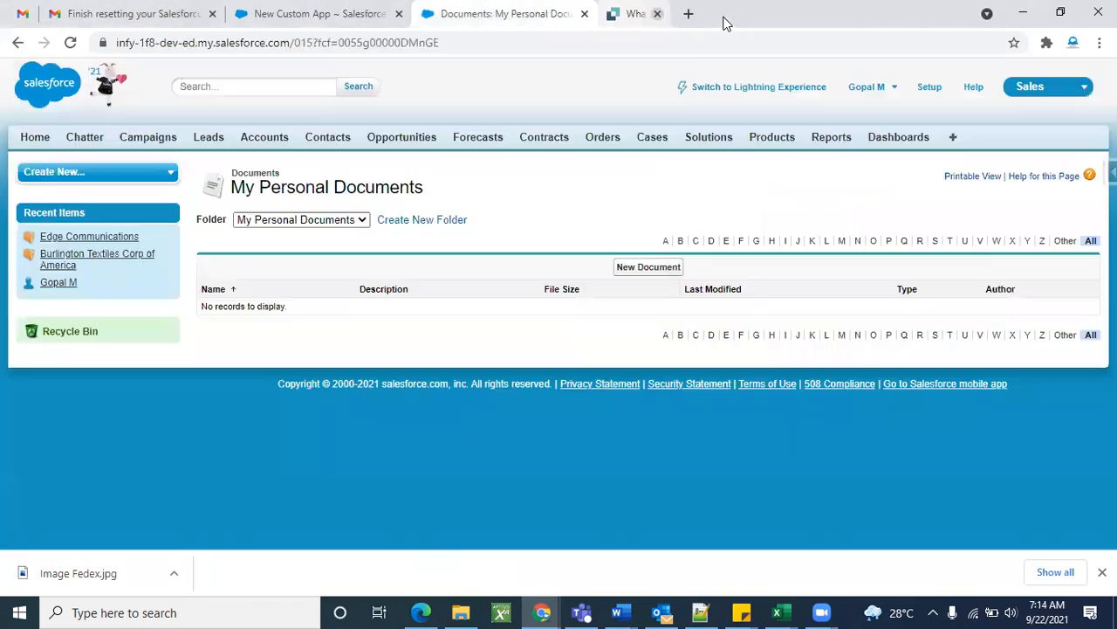
left_click(361, 10)
scroll(393, 498, "down", 2)
scroll(392, 496, "up", 2)
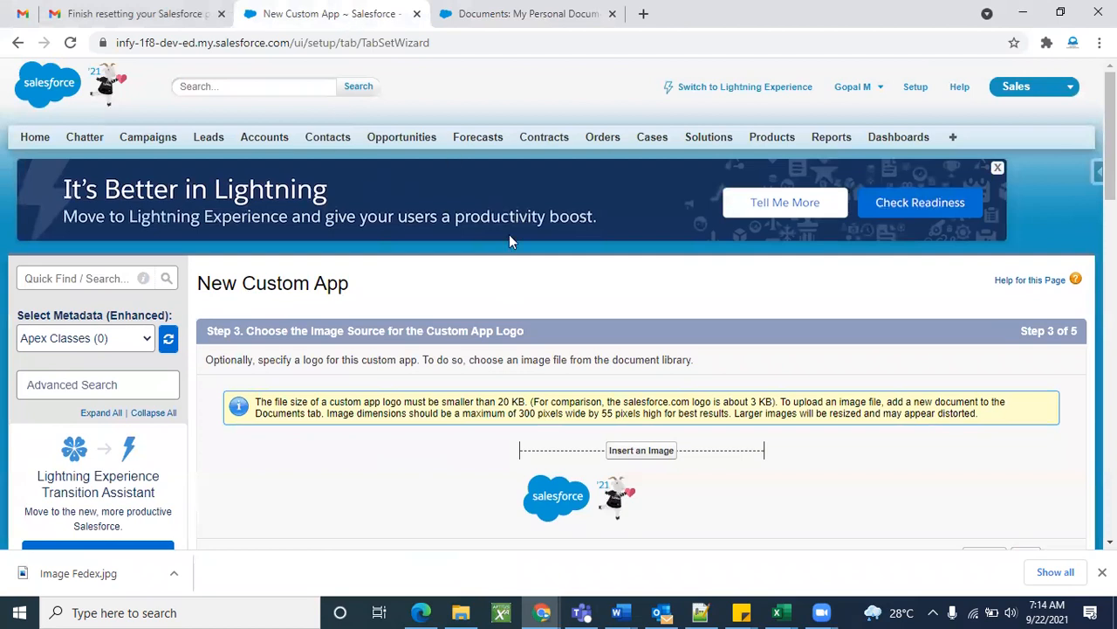
scroll(441, 476, "down", 1)
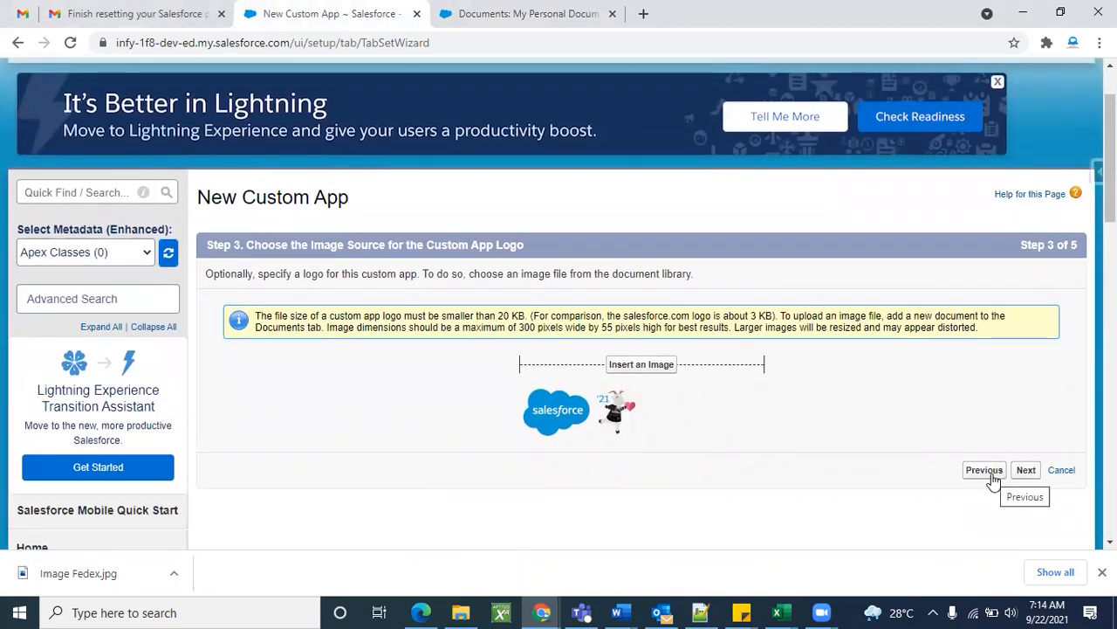
scroll(527, 489, "up", 1)
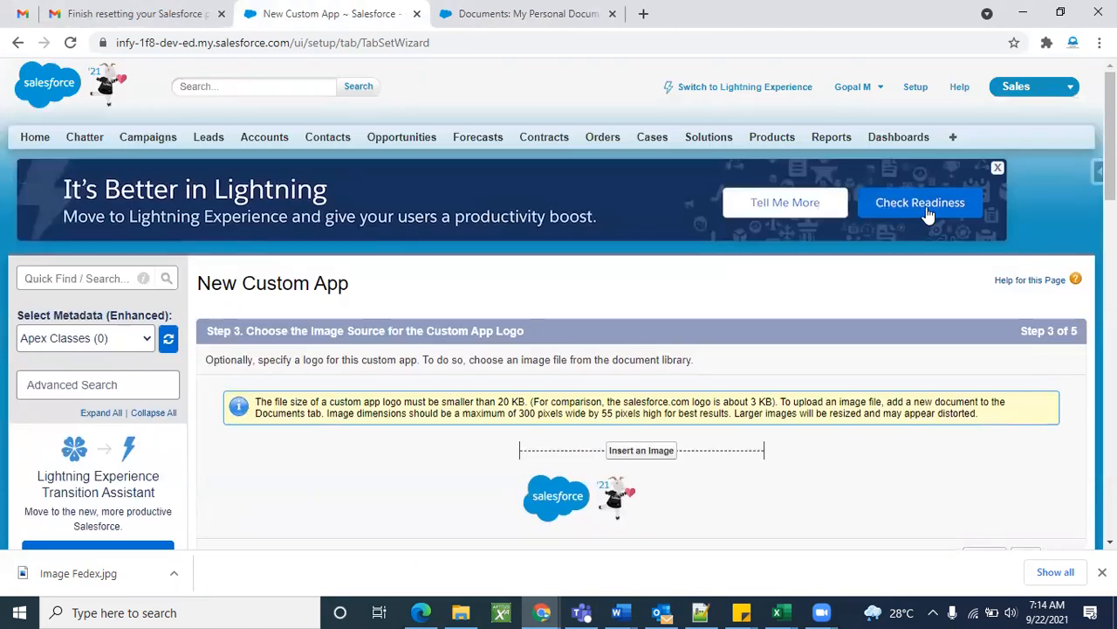
left_click(493, 13)
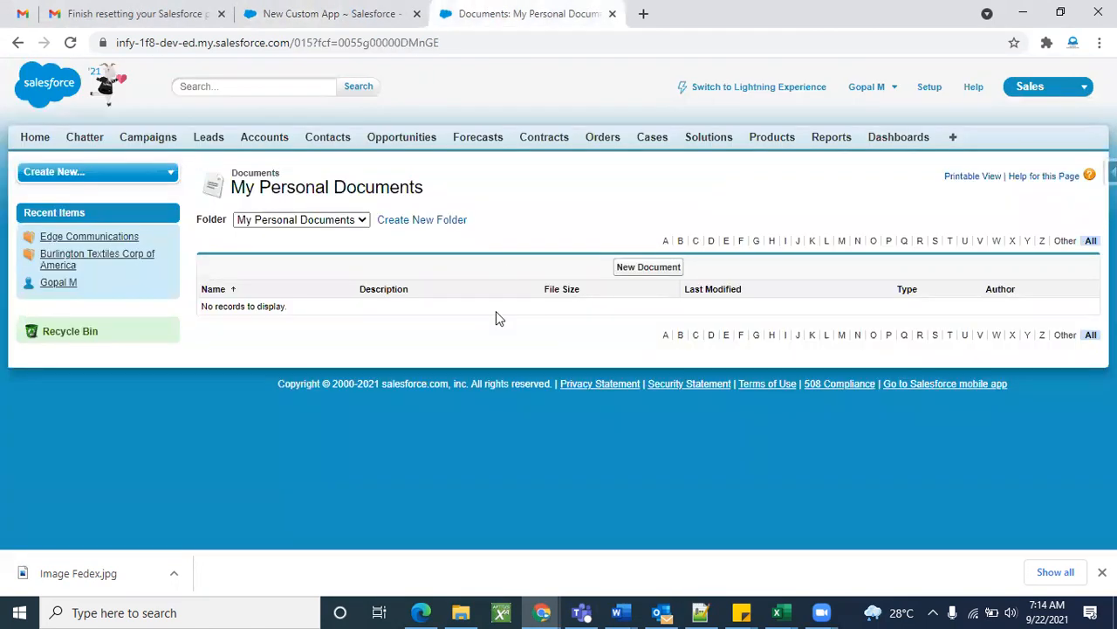
left_click(288, 13)
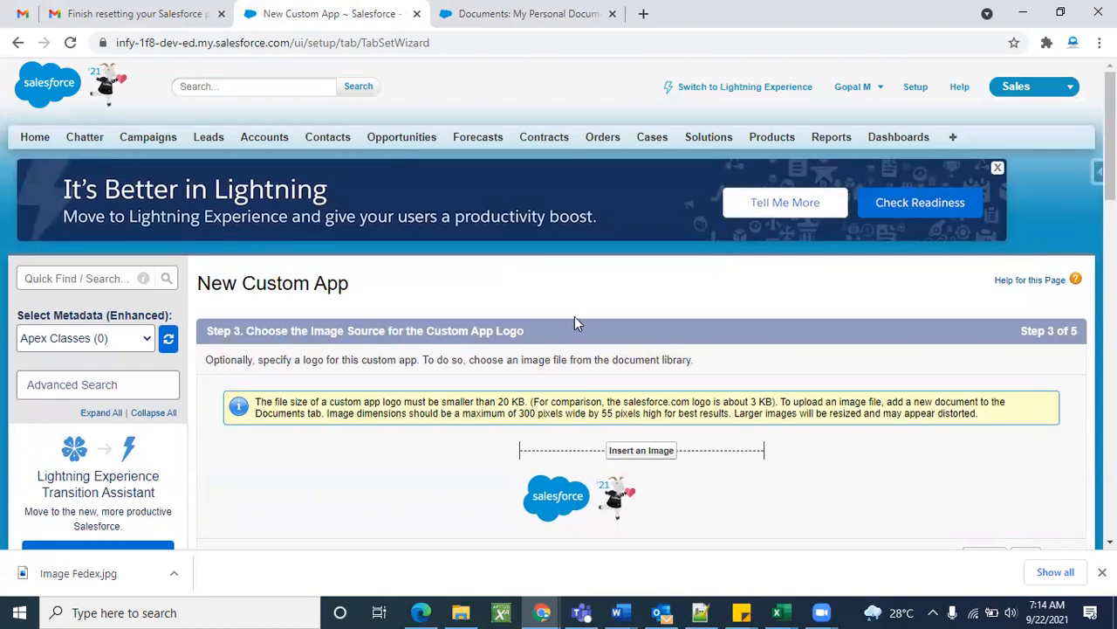
scroll(602, 340, "down", 1)
left_click(638, 361)
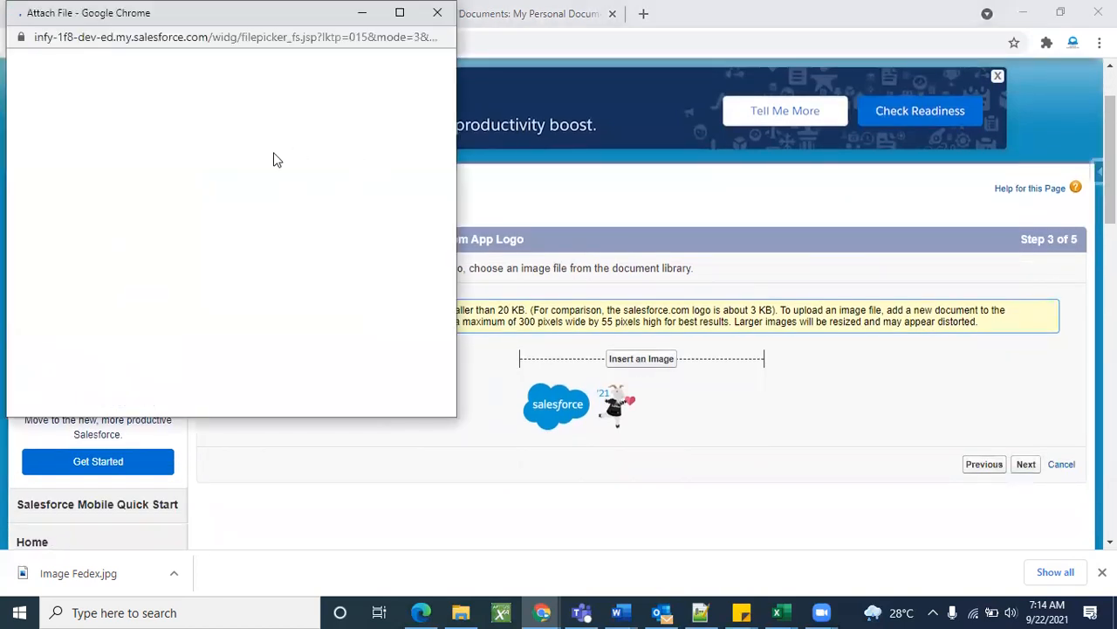
left_click(437, 12)
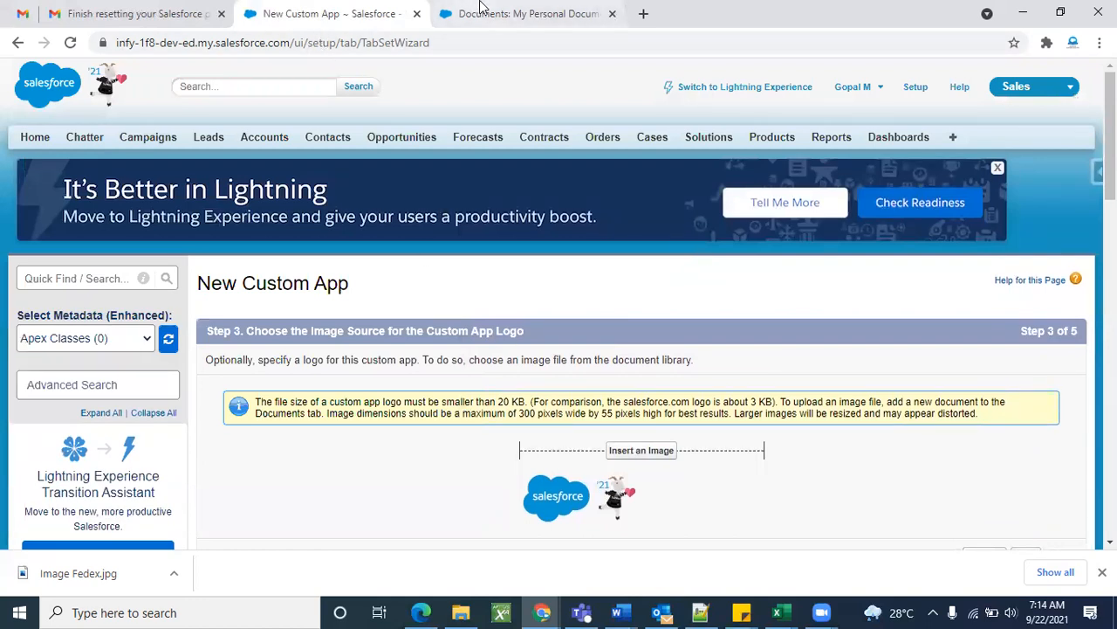
Check My Personal Documents and All Tabs, then close the extra tab, leaving the wizard's logo step.
left_click(480, 12)
left_click(952, 141)
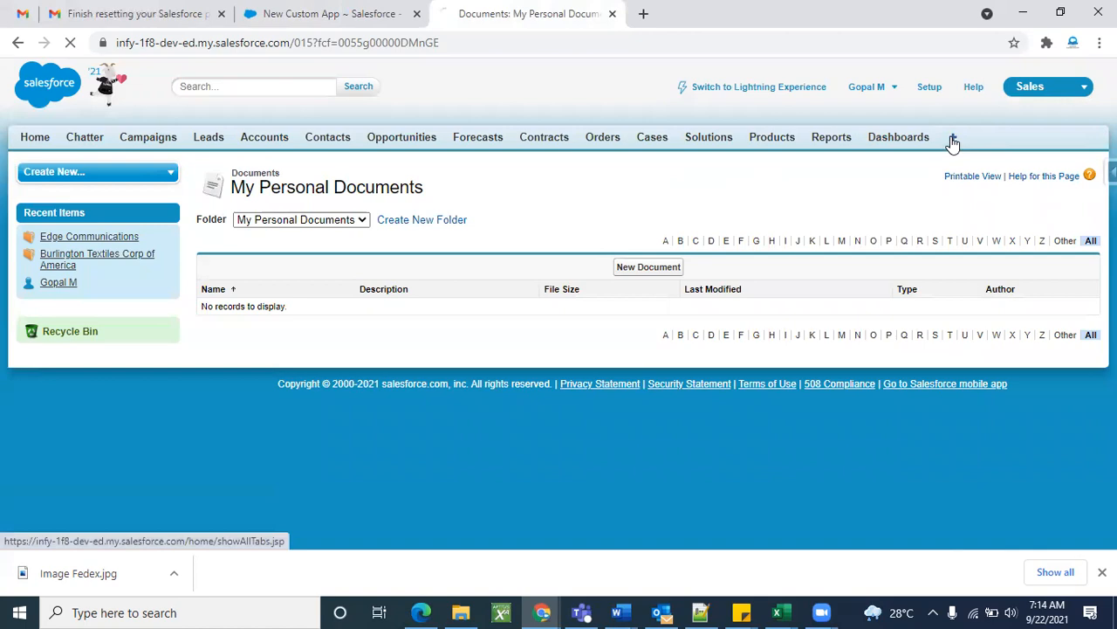
scroll(841, 322, "down", 4)
scroll(840, 322, "up", 4)
left_click(390, 9)
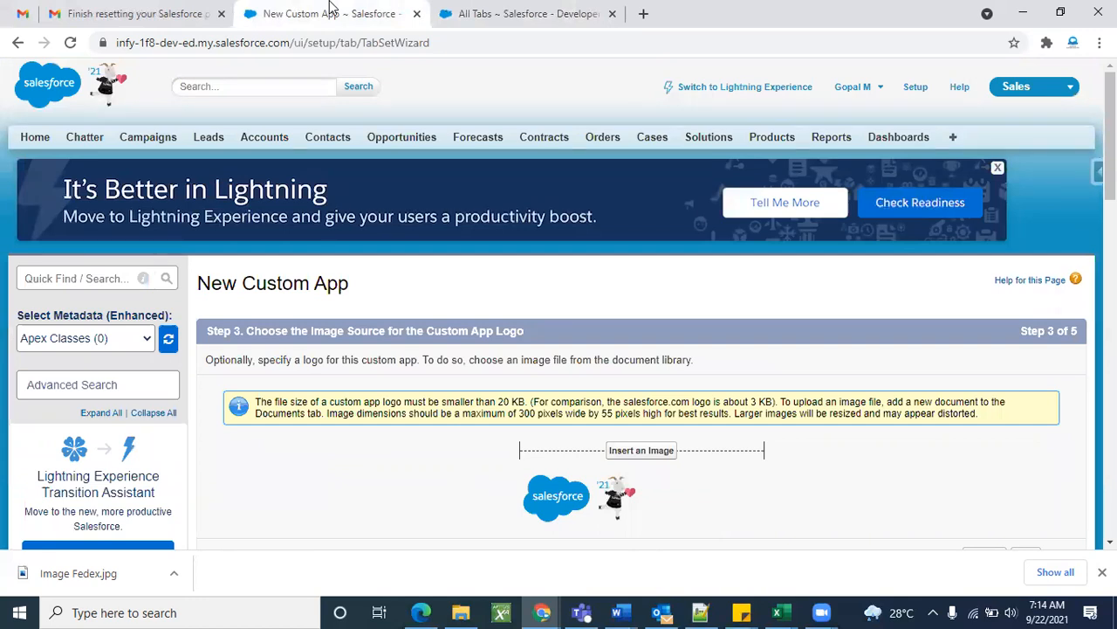
left_click(612, 14)
scroll(619, 307, "down", 3)
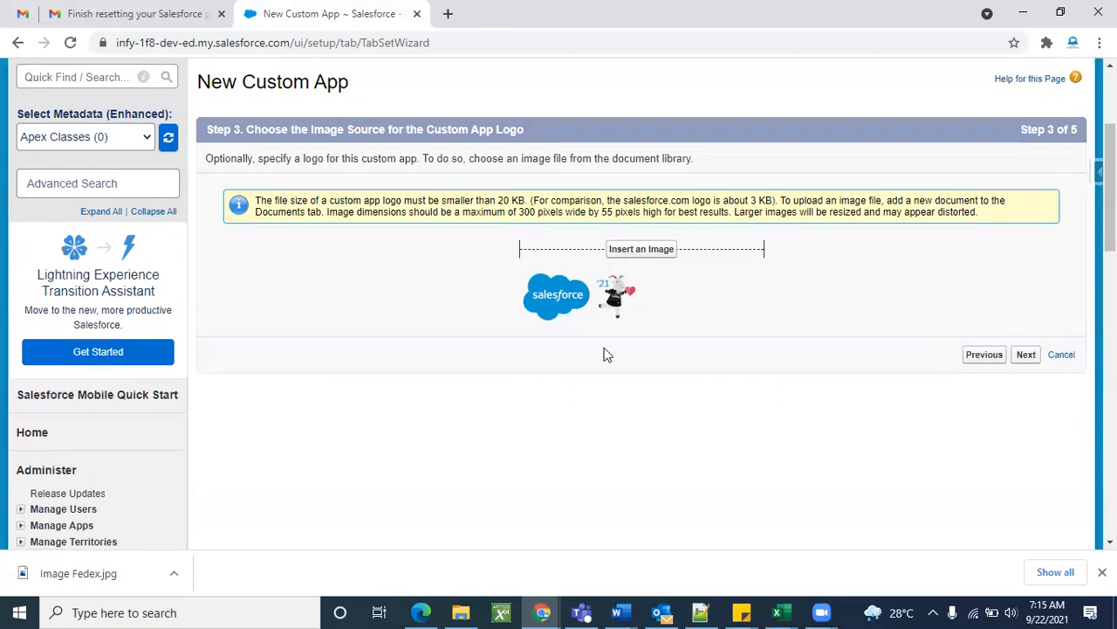
Leave the New Custom App wizard and return to the Apps list.
left_click(1062, 354)
scroll(751, 406, "down", 5)
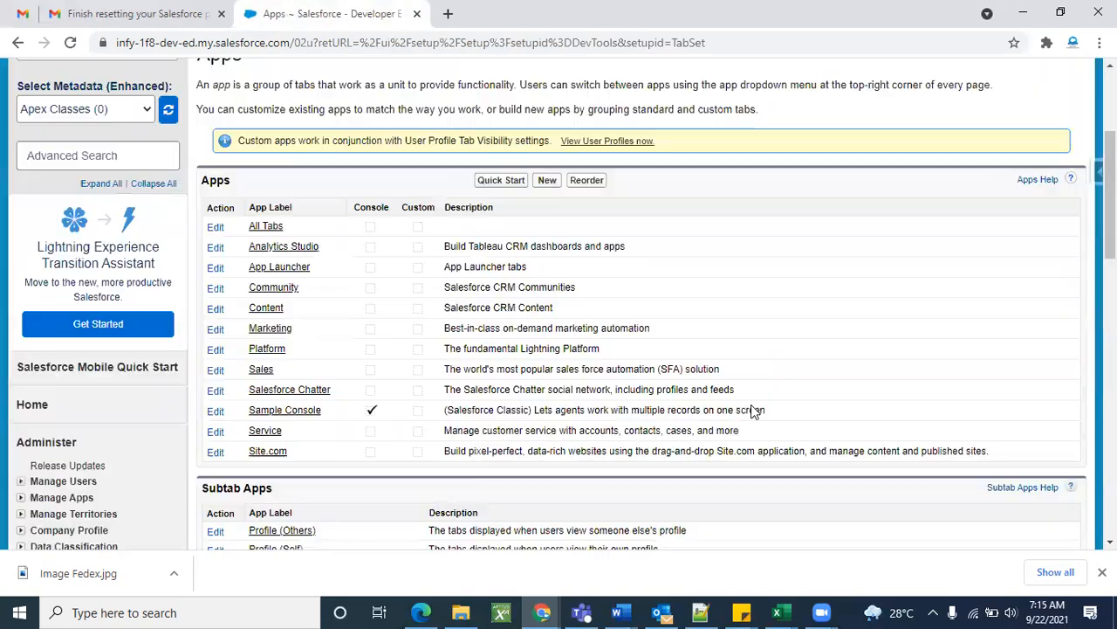
scroll(503, 210, "up", 2)
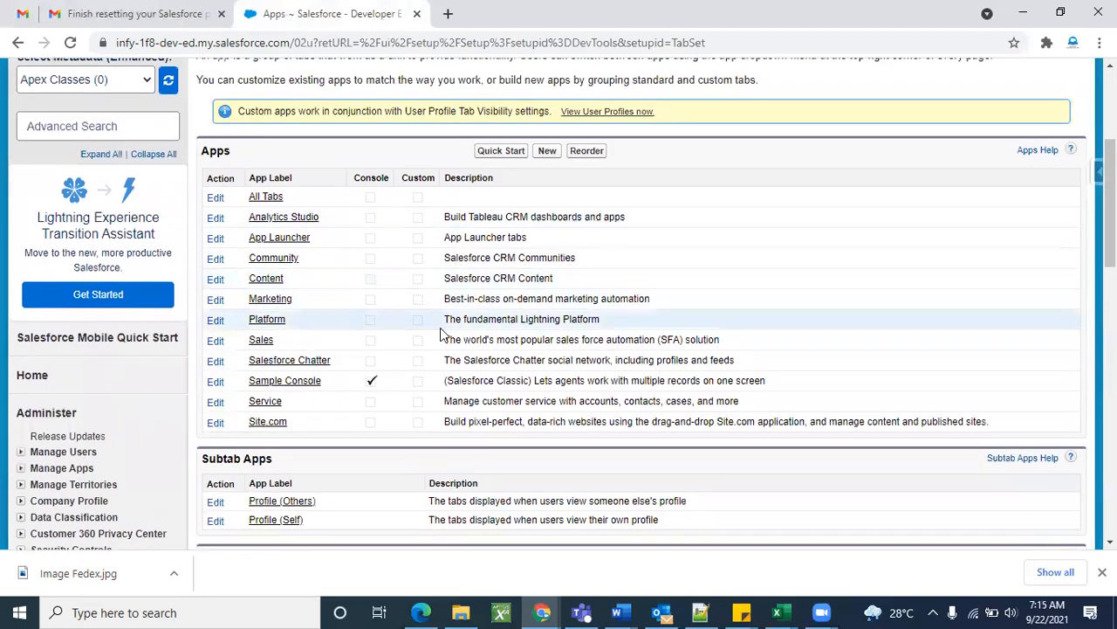
scroll(648, 317, "up", 3)
Open the empty My Personal Documents folder via All Tabs, then show downloaded Image Fedex.jpg in its folder.
left_click(952, 138)
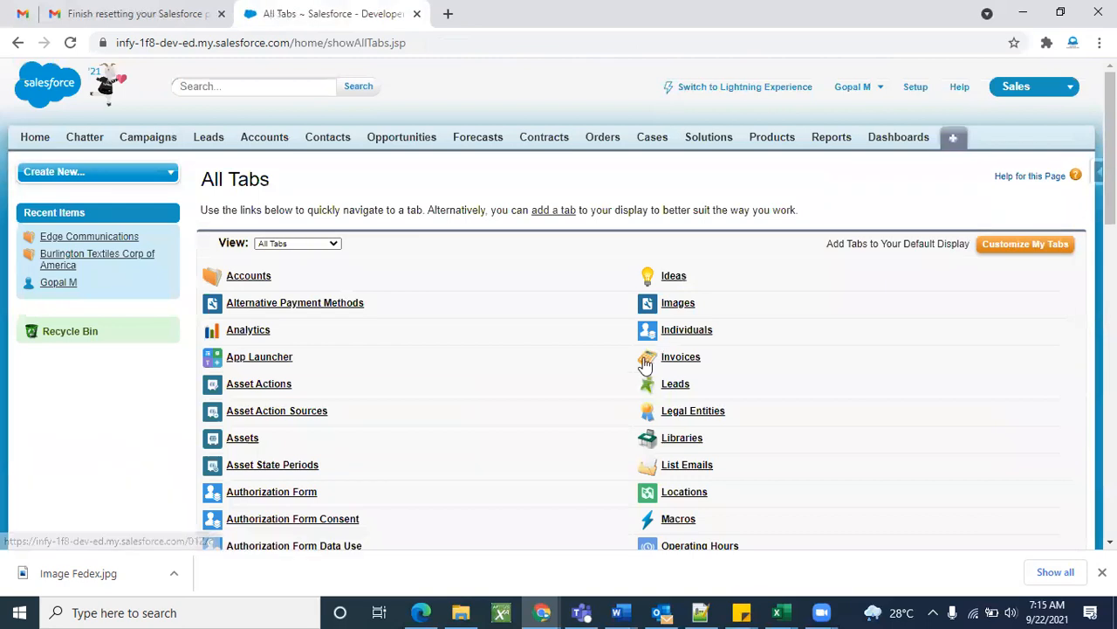
scroll(646, 365, "down", 5)
key("ctrl+f")
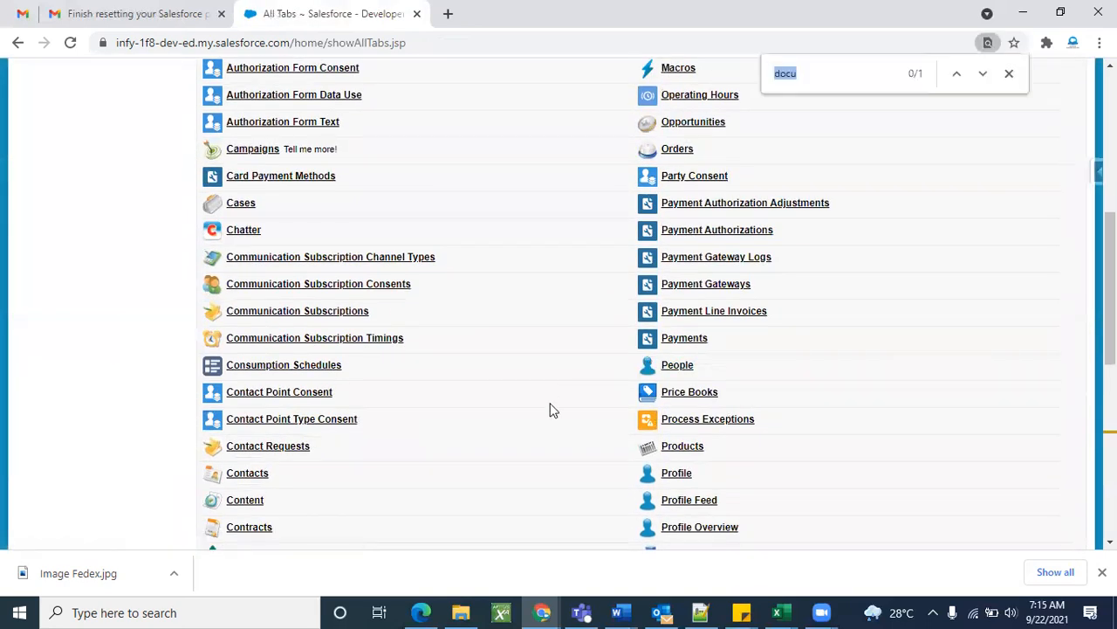
key("Return")
left_click(258, 305)
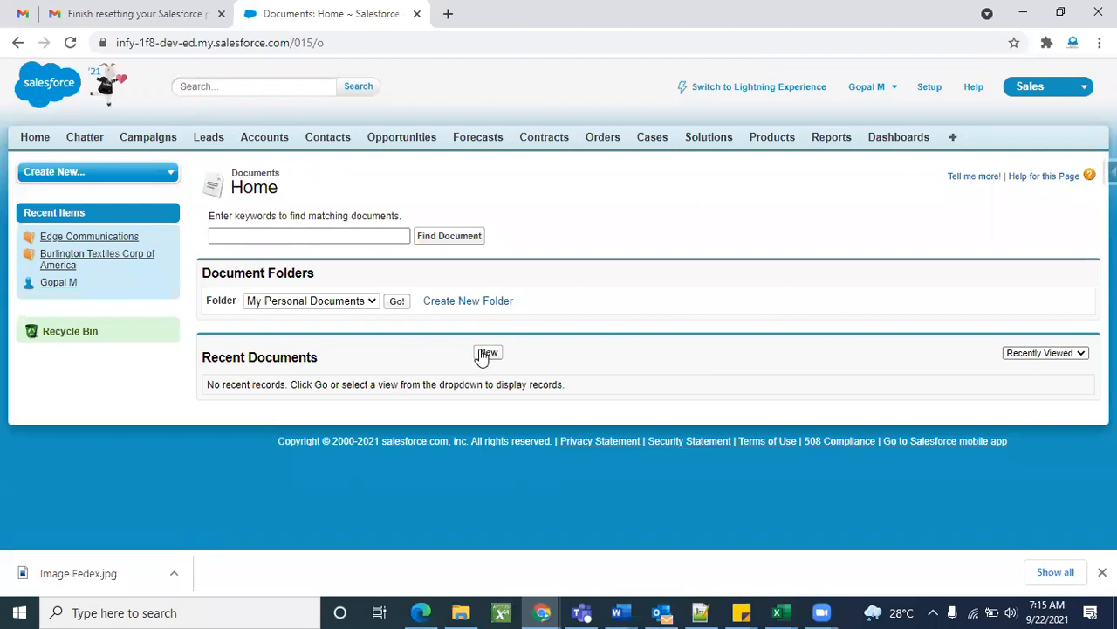
left_click(397, 302)
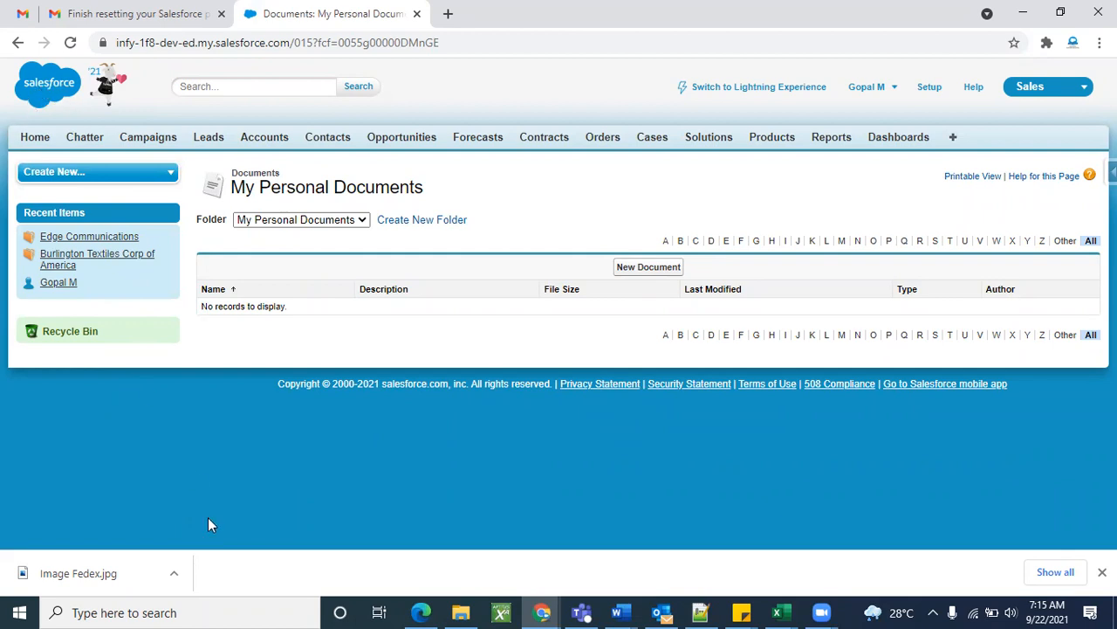
left_click(174, 573)
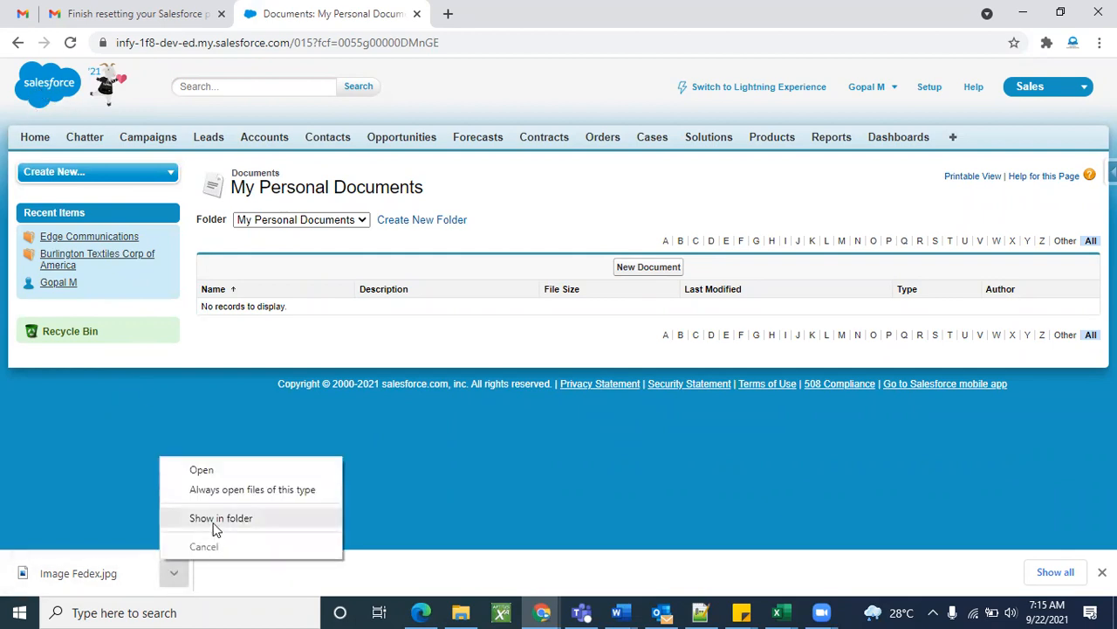
left_click(215, 524)
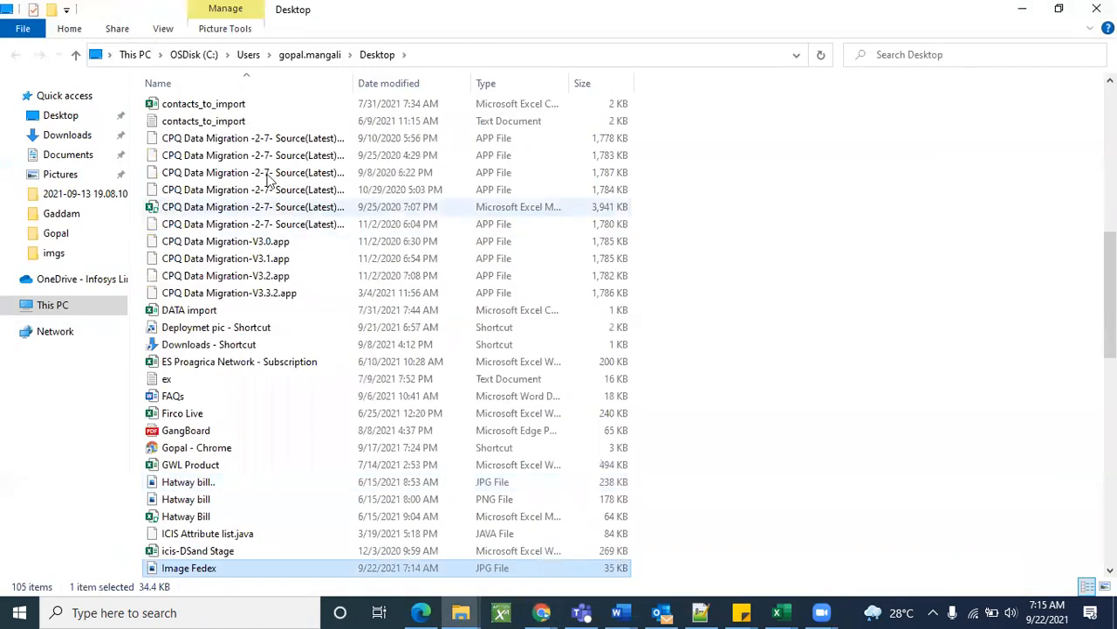
Check Image Fedex.jpg's file properties on the Desktop, then open it with Paint.
right_click(236, 567)
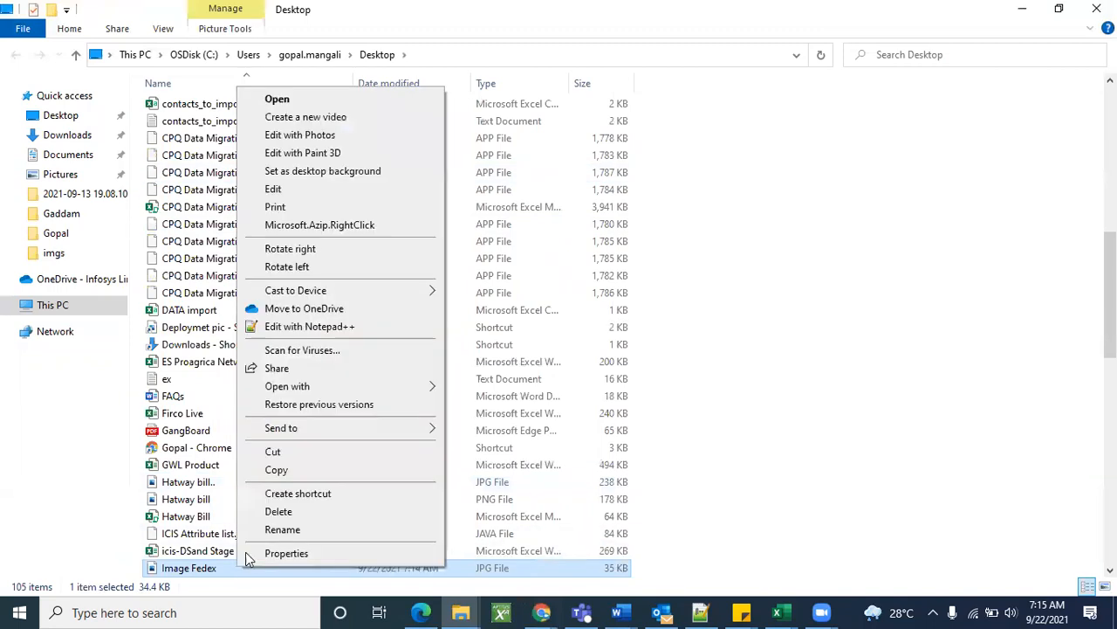
left_click(280, 553)
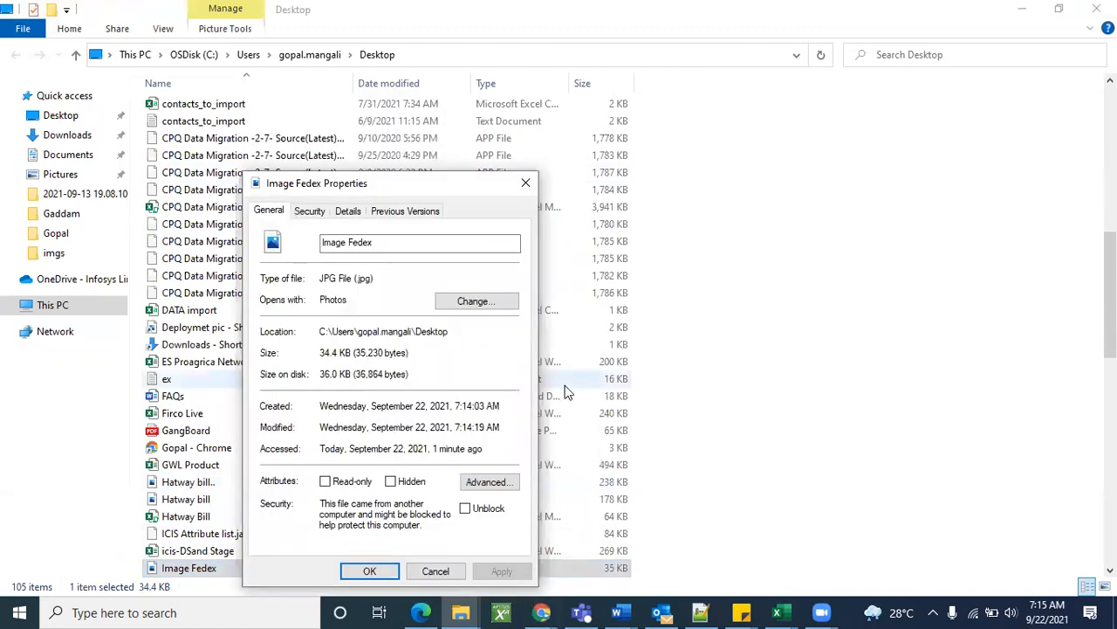
left_click(525, 183)
right_click(270, 560)
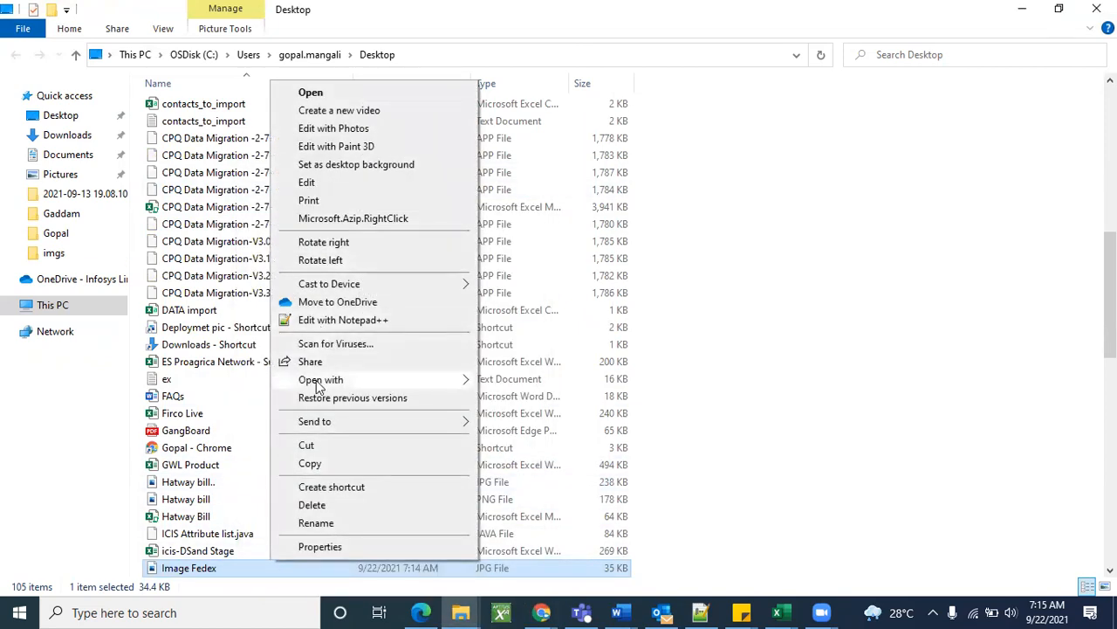
mouse_move(318, 387)
left_click(513, 400)
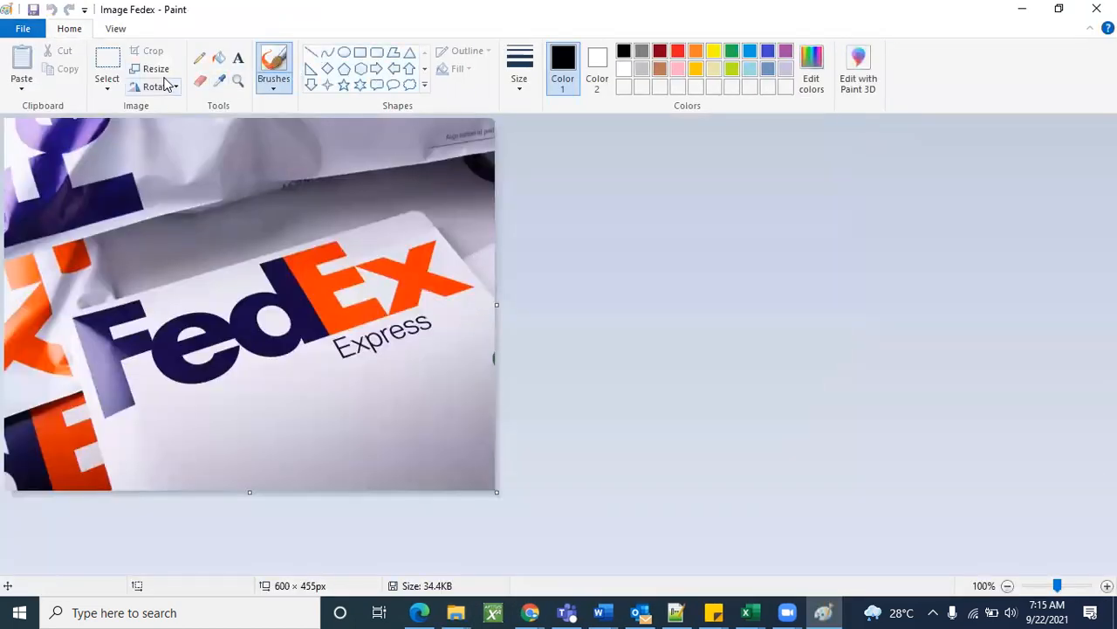
Resize the FedEx picture to 50% (300 × 228 px) and save it.
left_click(150, 69)
left_click(204, 158)
key("ctrl+a")
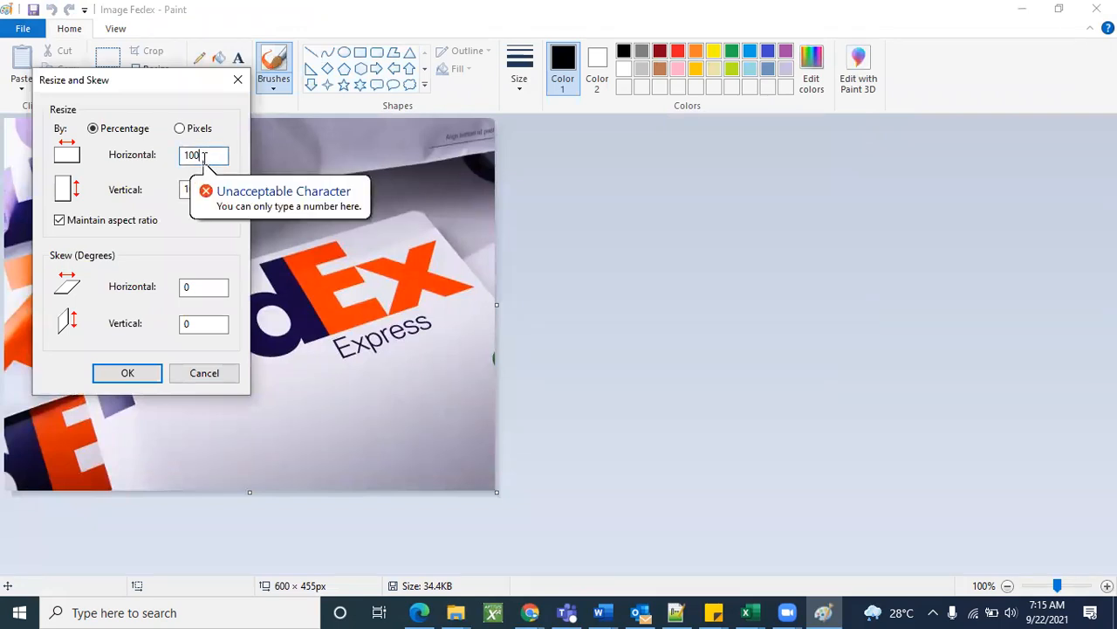
key("BackSpace")
type("50")
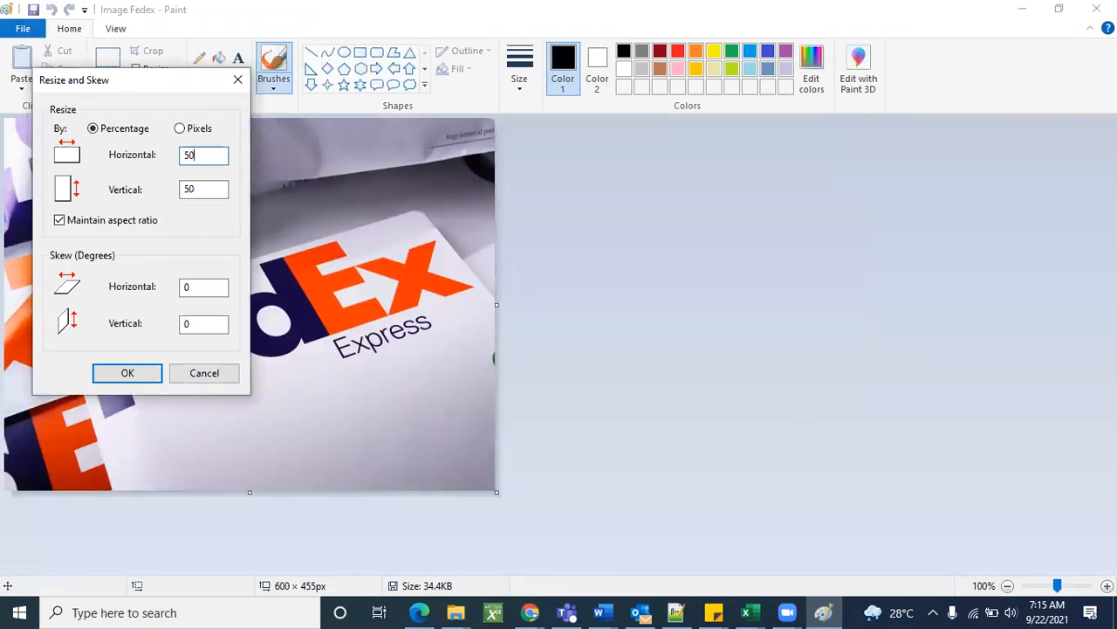
left_click(123, 373)
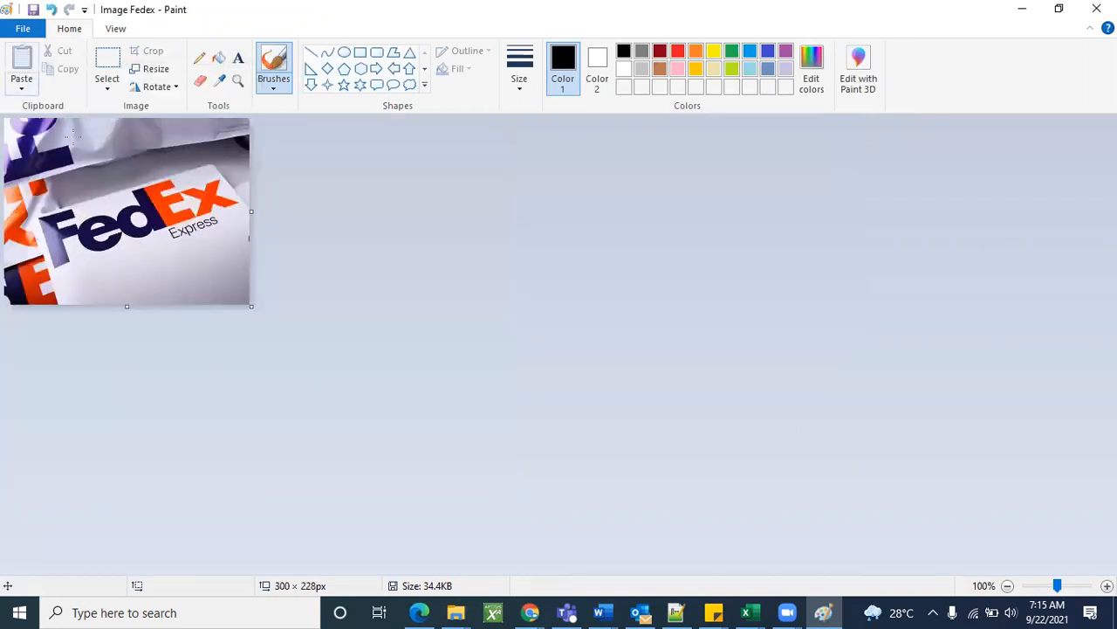
key("ctrl+s")
Resize it again to 70% (210 × 160 px), save, and close Paint.
left_click(159, 70)
left_click(214, 155)
key("BackSpace")
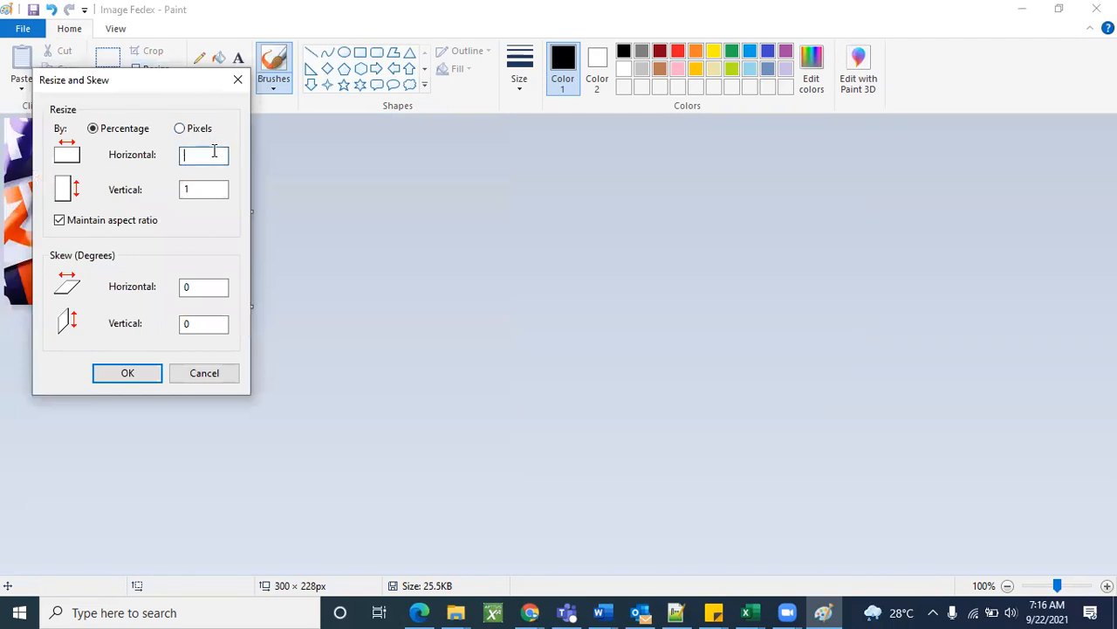
type("70")
left_click(129, 375)
key("ctrl+s")
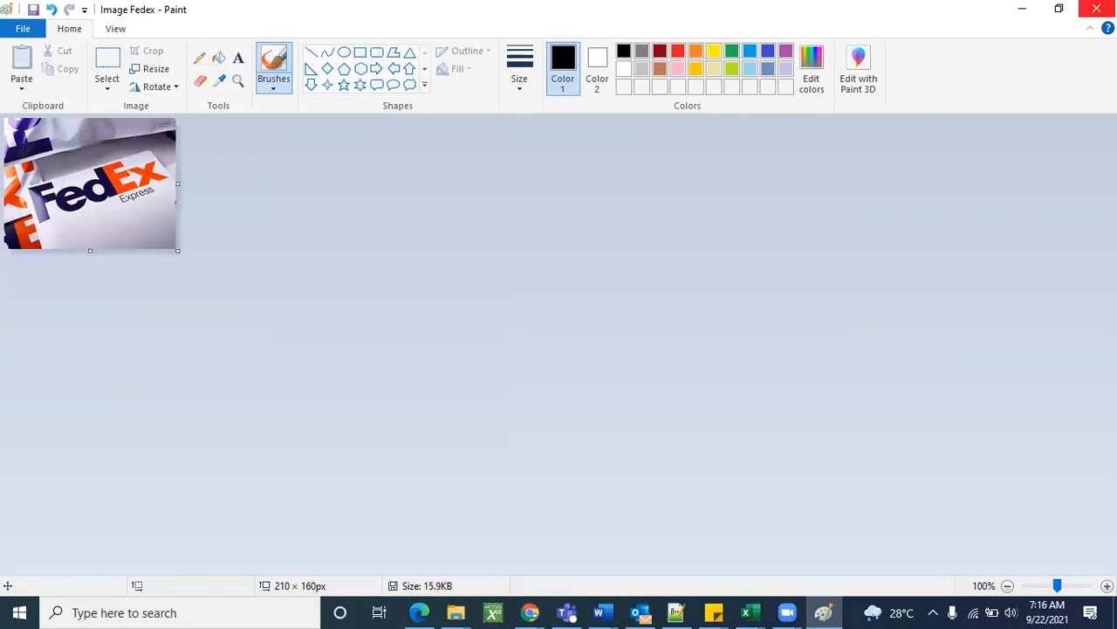
left_click(1096, 9)
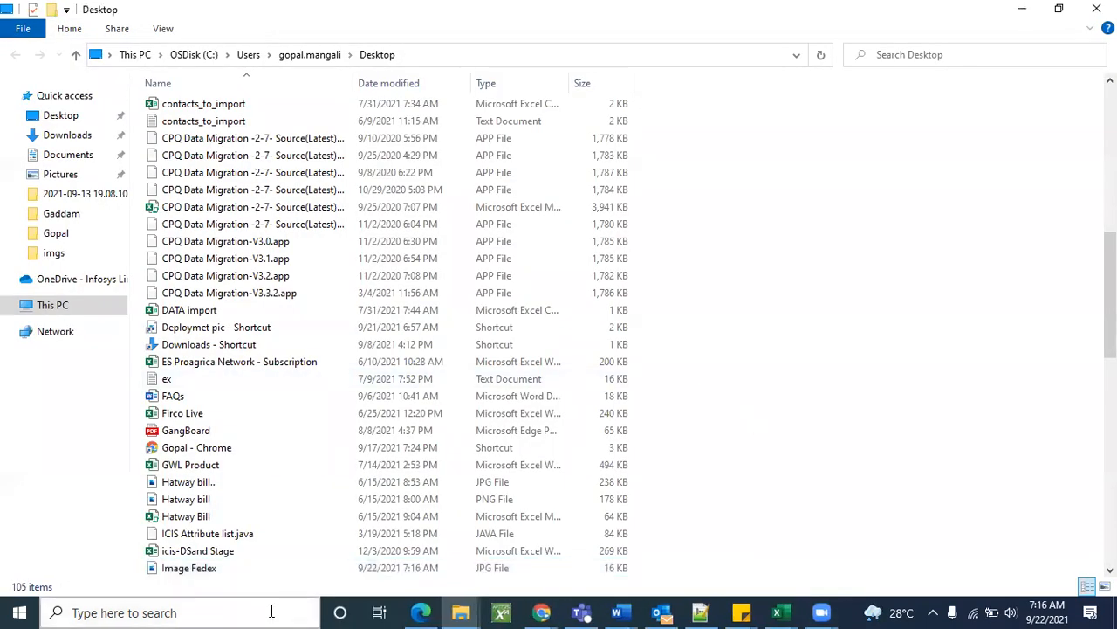
Verify in Properties that Image Fedex is now 15.8 KB, then minimize File Explorer.
right_click(269, 576)
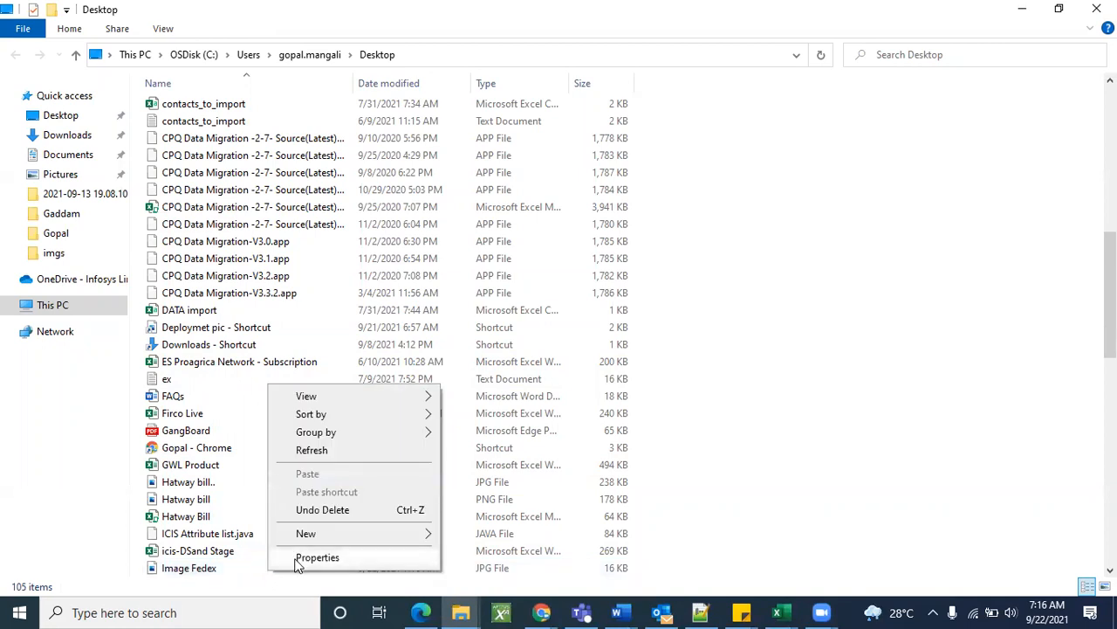
left_click(223, 568)
right_click(223, 568)
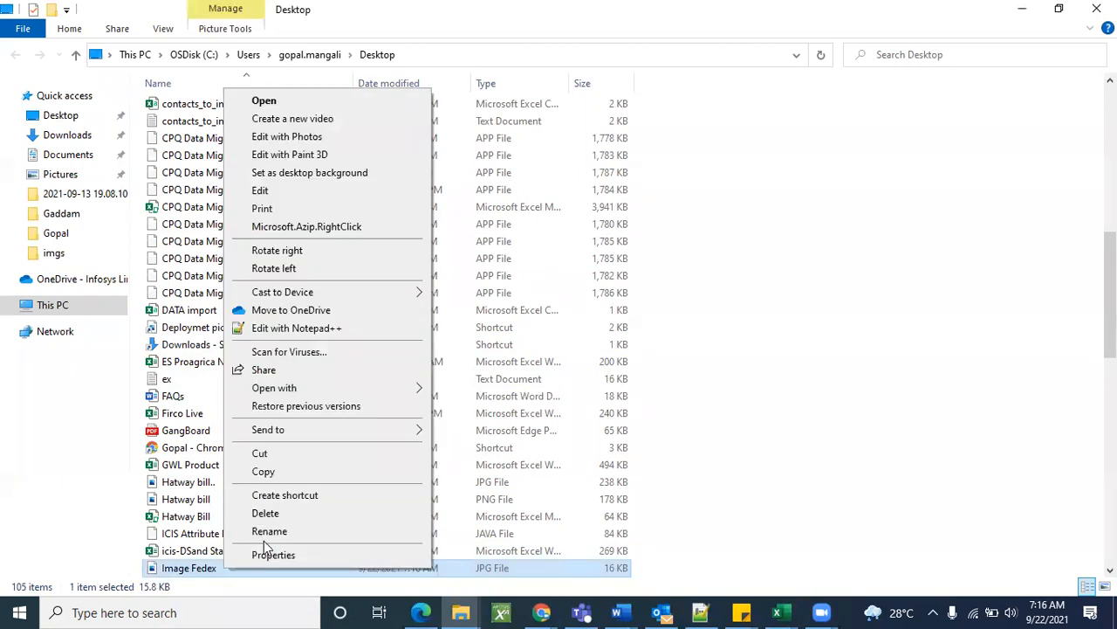
left_click(272, 556)
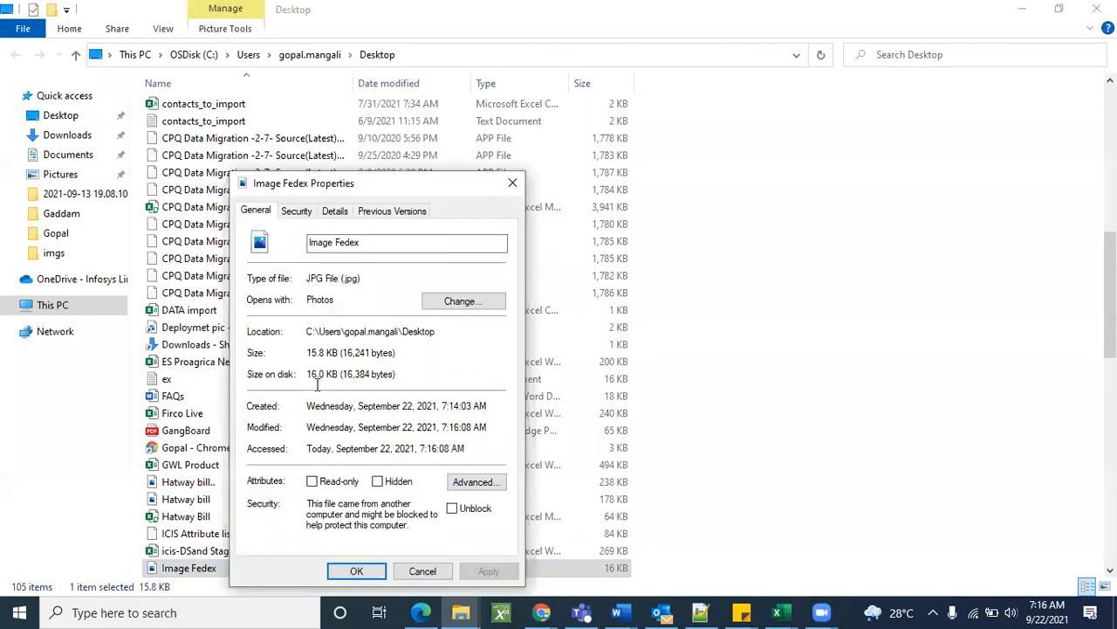
left_click(515, 183)
left_click(897, 145)
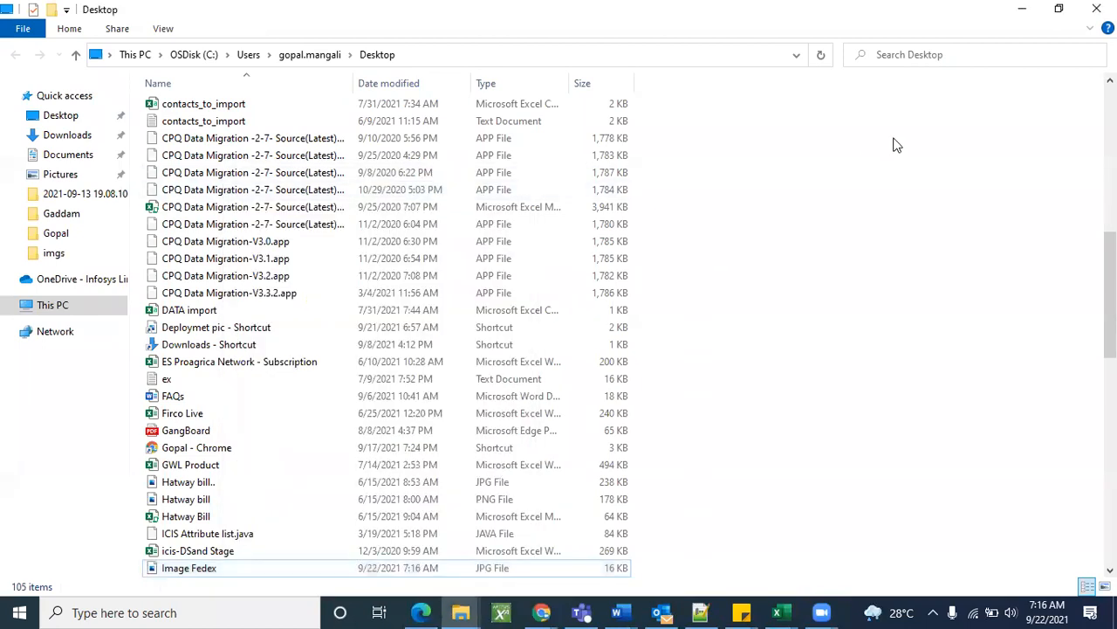
left_click(1021, 9)
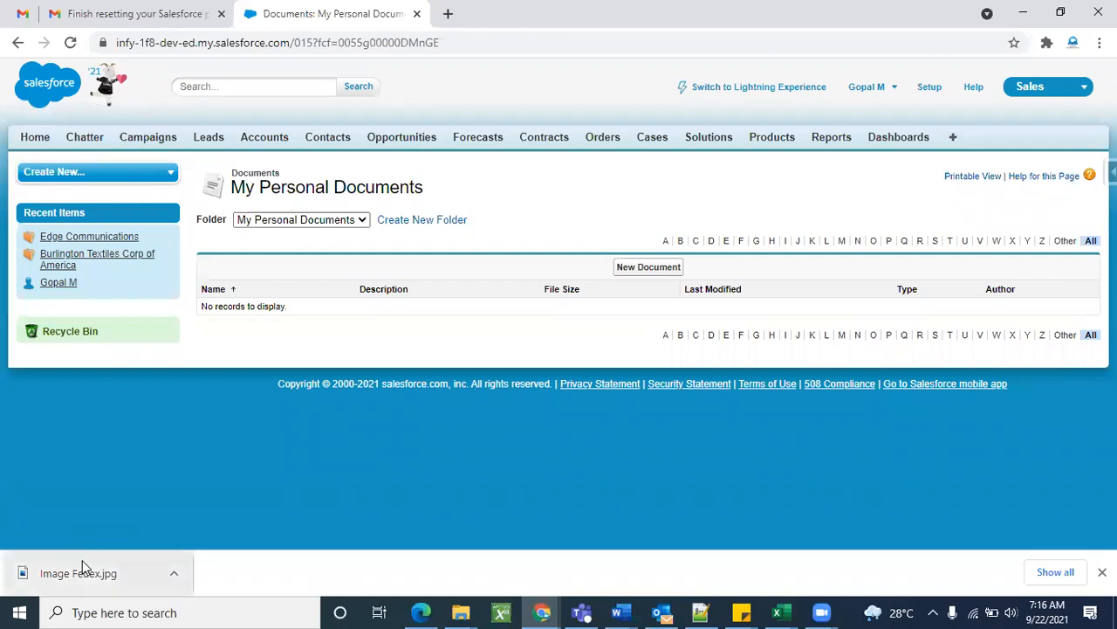
Start a new document named FedEX Logo (FedEX_Logo) as an Externally Available Image in My Personal Documents.
left_click(649, 272)
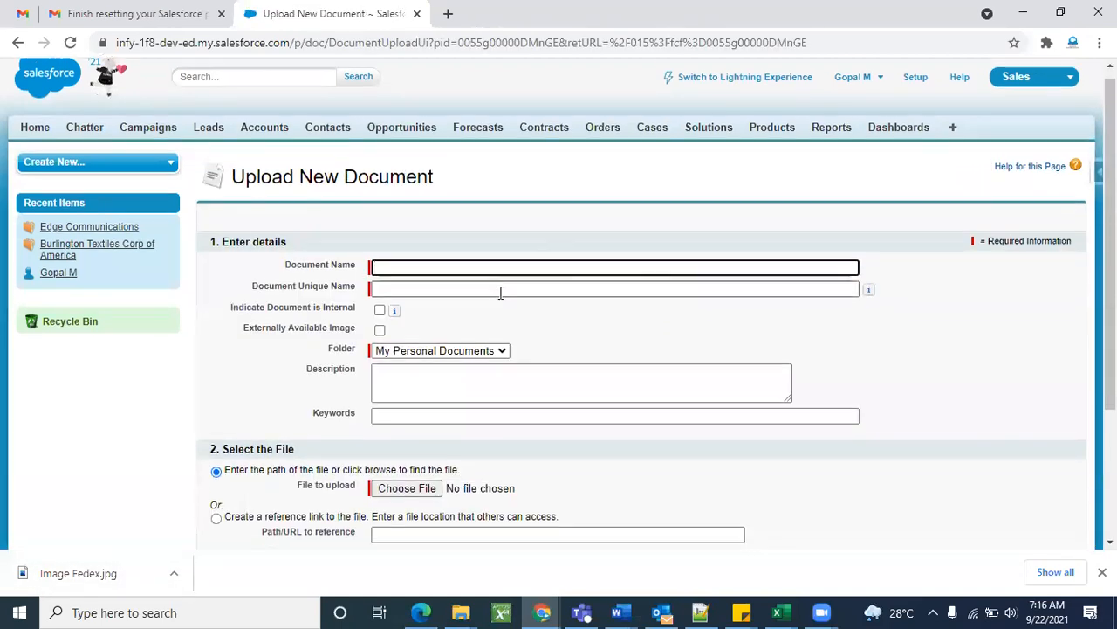
left_click(444, 262)
type("Fe")
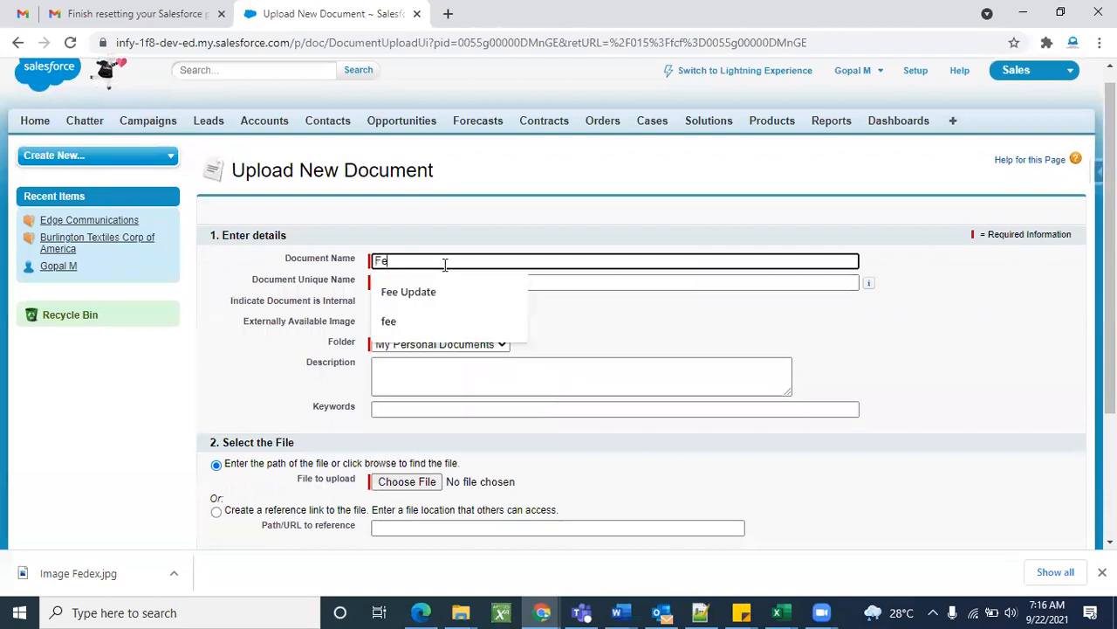
type("dEX")
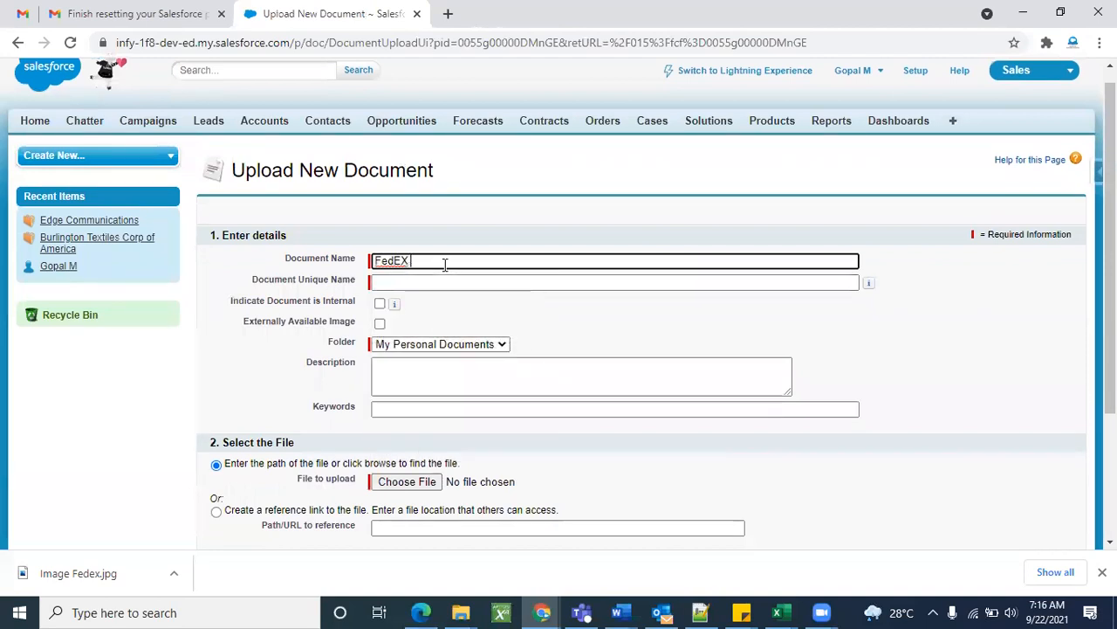
type(" Logo")
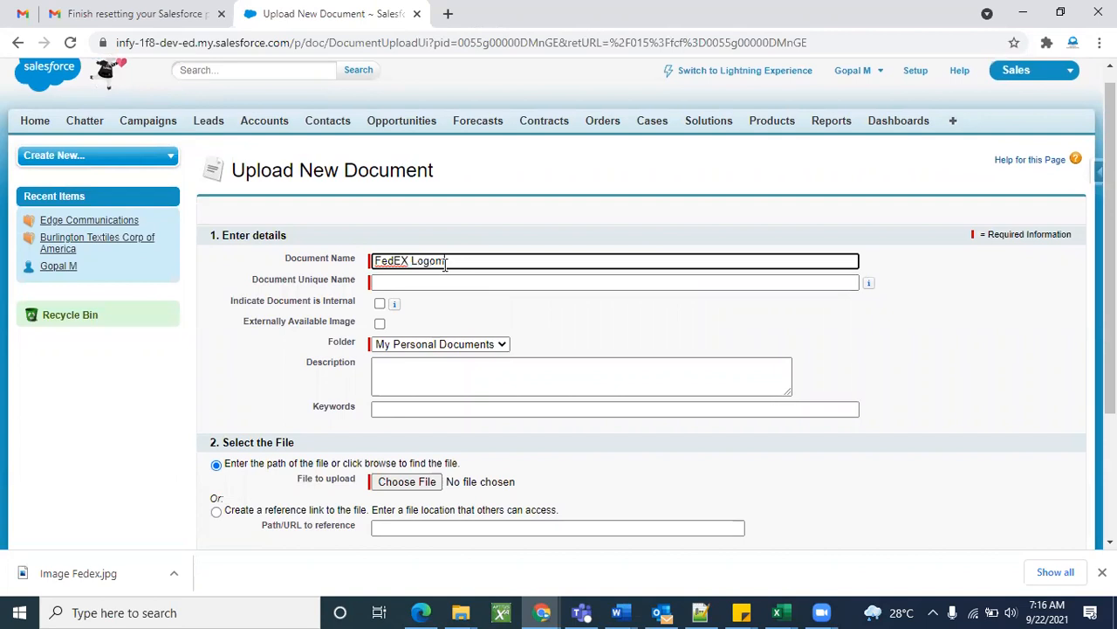
left_click(455, 231)
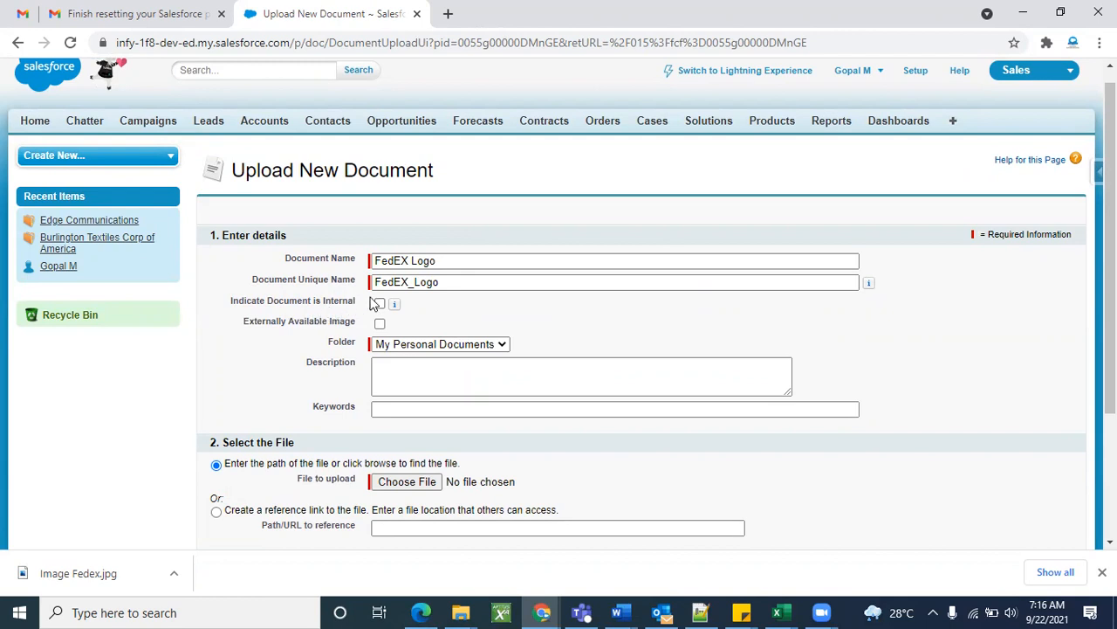
mouse_move(395, 304)
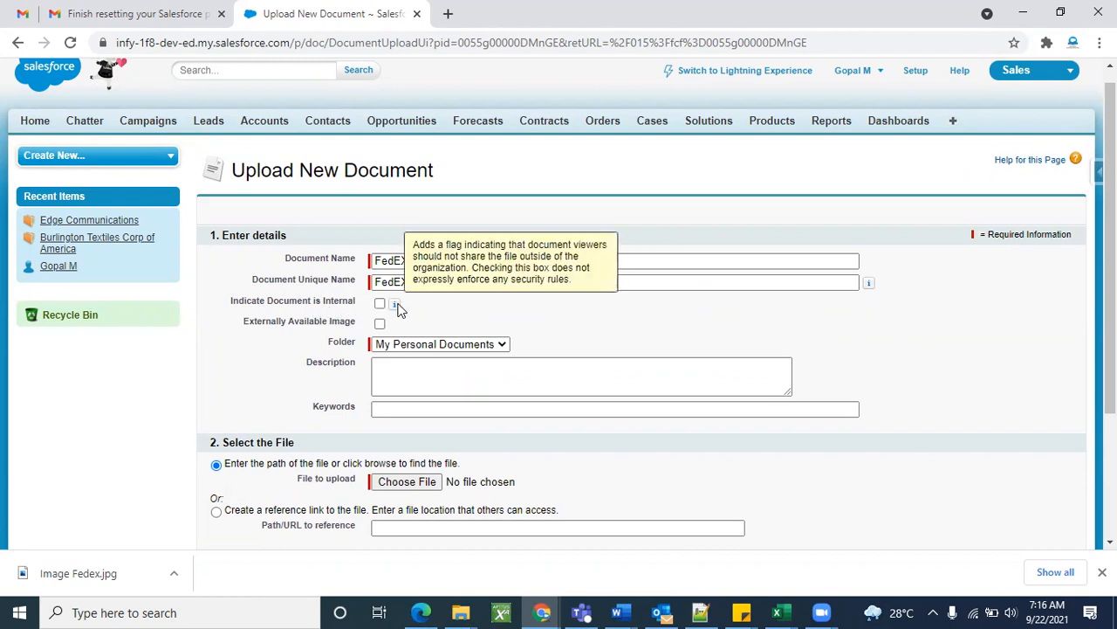
double_click(309, 325)
left_click(284, 324)
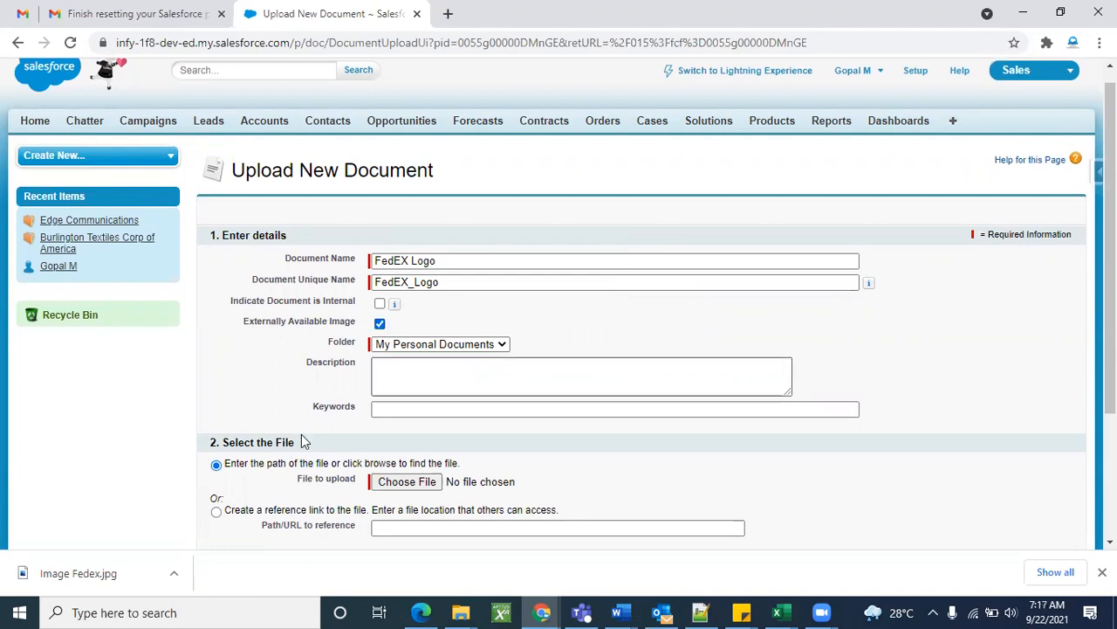
scroll(302, 434, "down", 1)
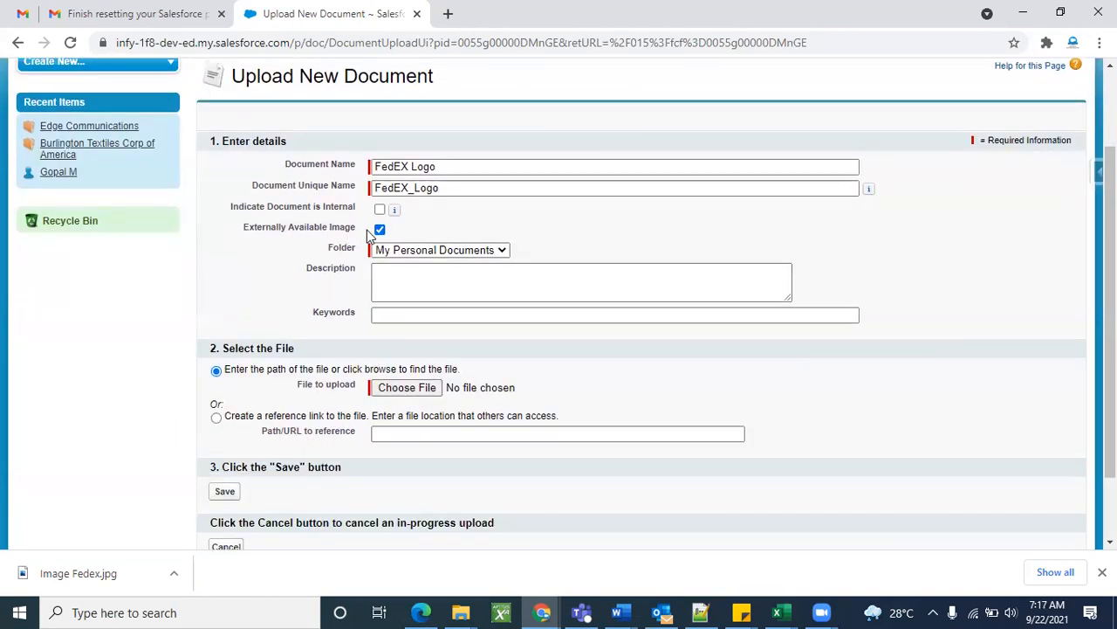
scroll(301, 322, "down", 1)
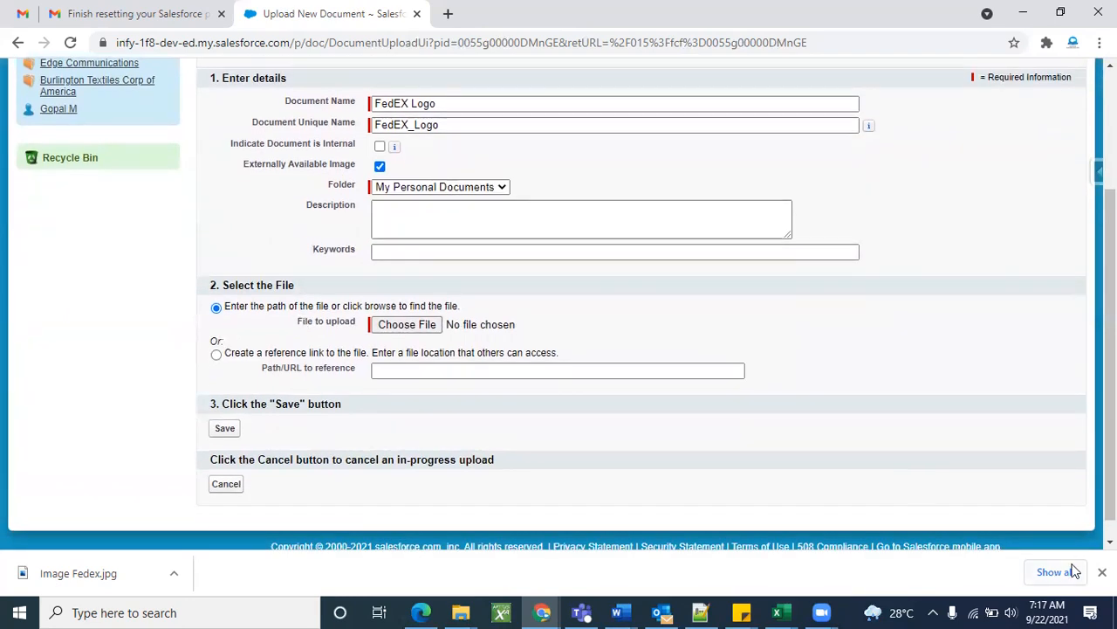
left_click(1102, 572)
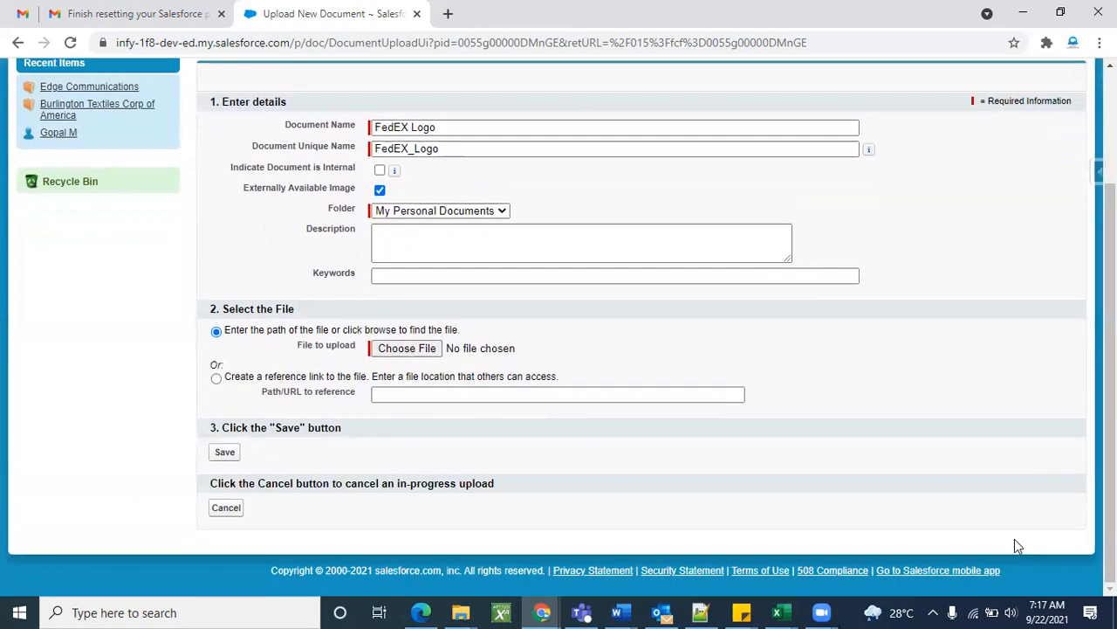
left_click(404, 350)
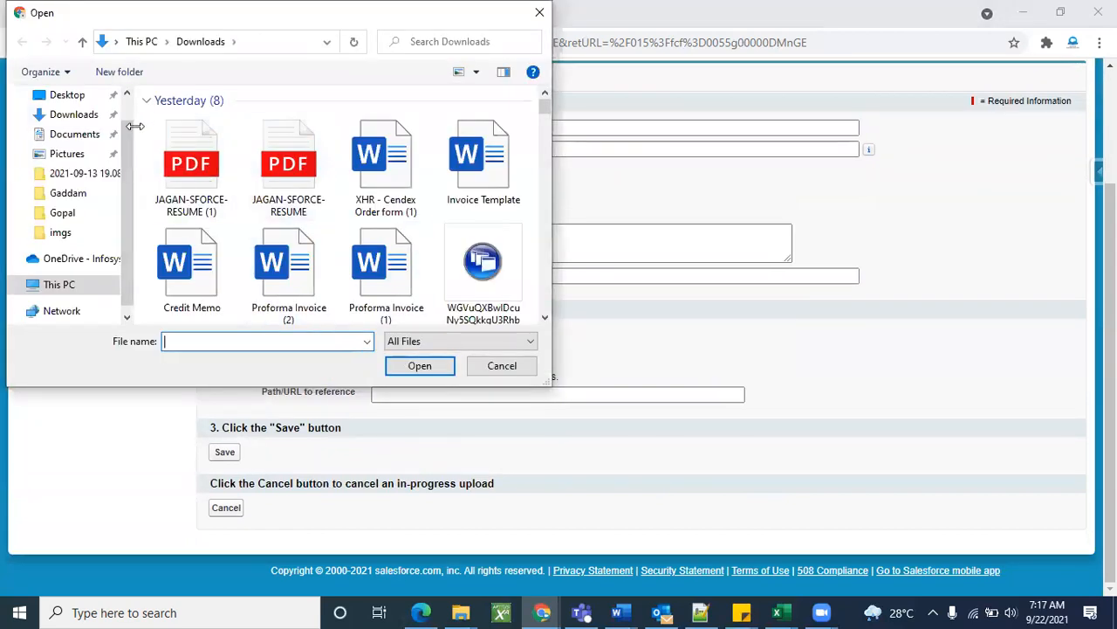
Search the Downloads folder for the image by typing 'im' and switching to list view.
left_click(102, 120)
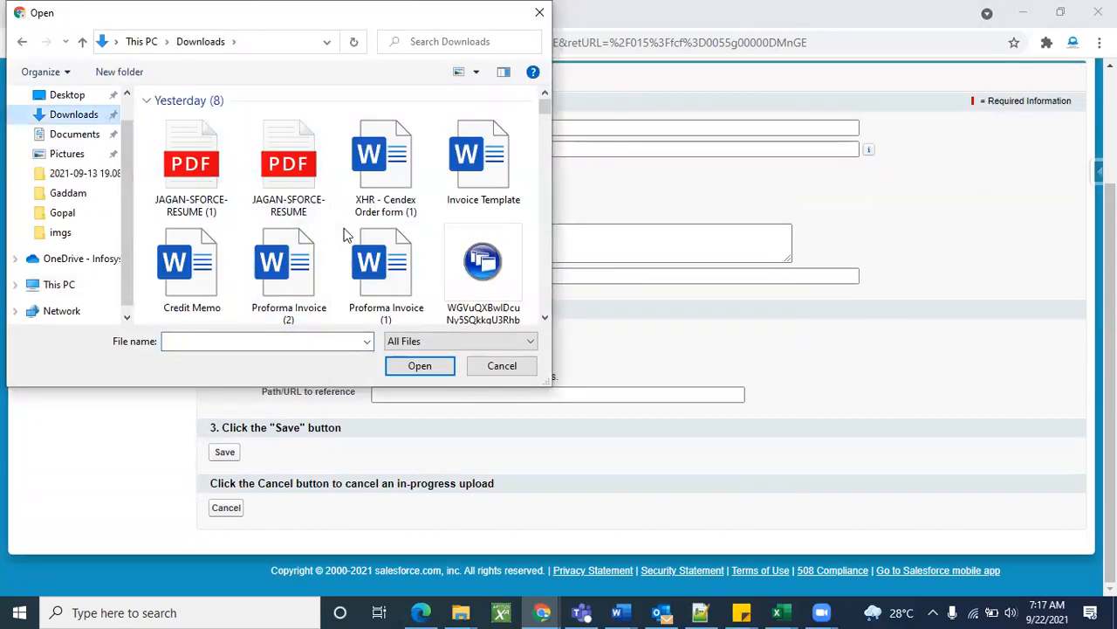
scroll(260, 187, "down", 15)
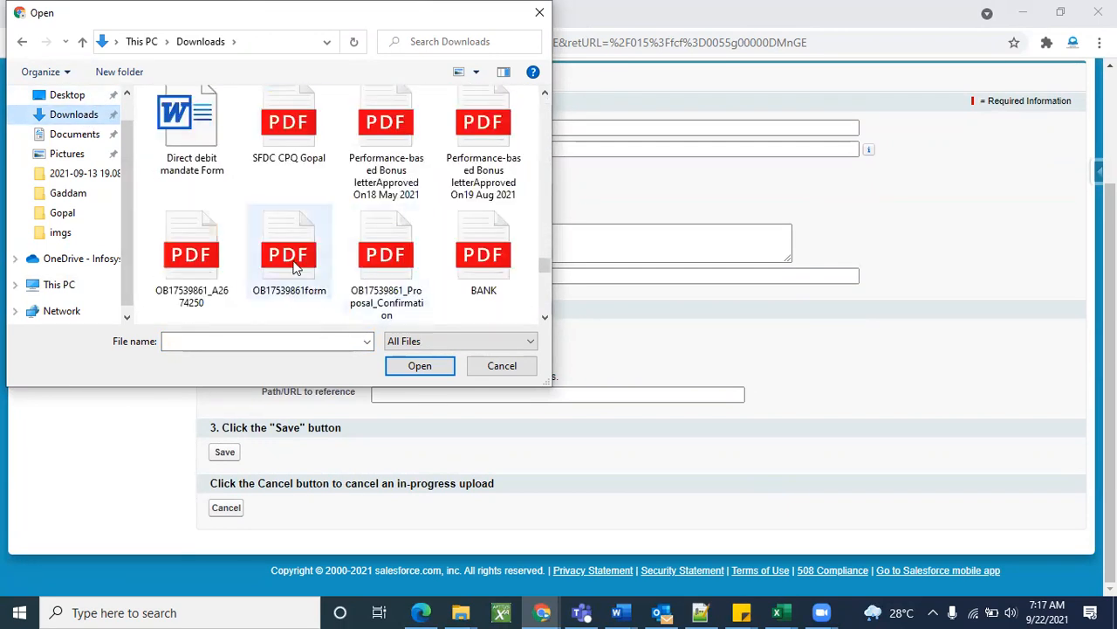
scroll(302, 248, "up", 6)
scroll(306, 253, "up", 2)
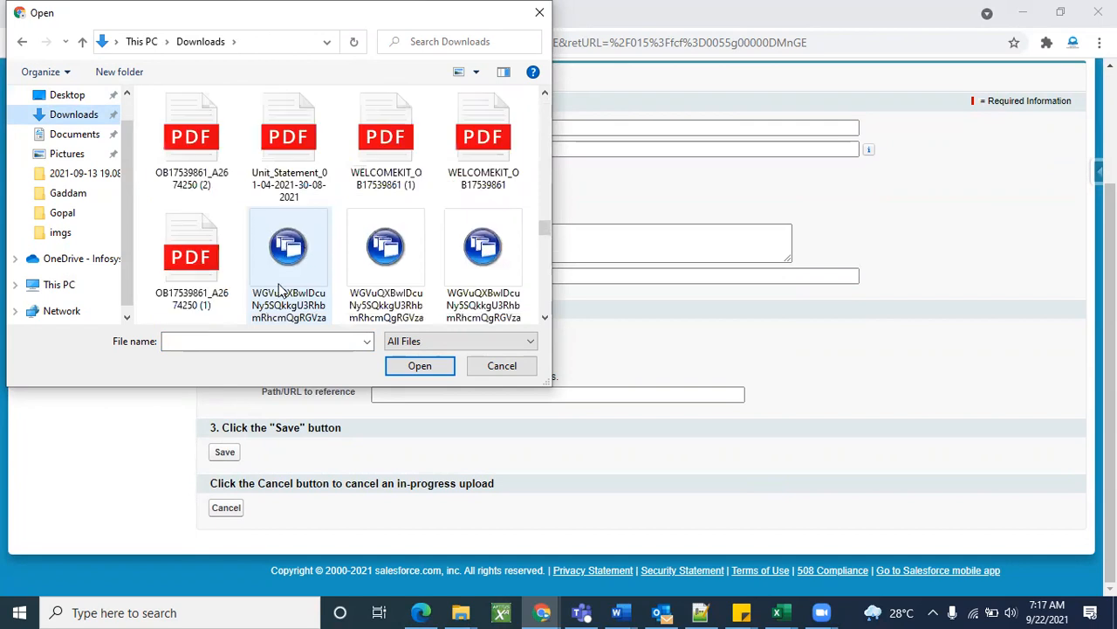
left_click(218, 340)
type("F")
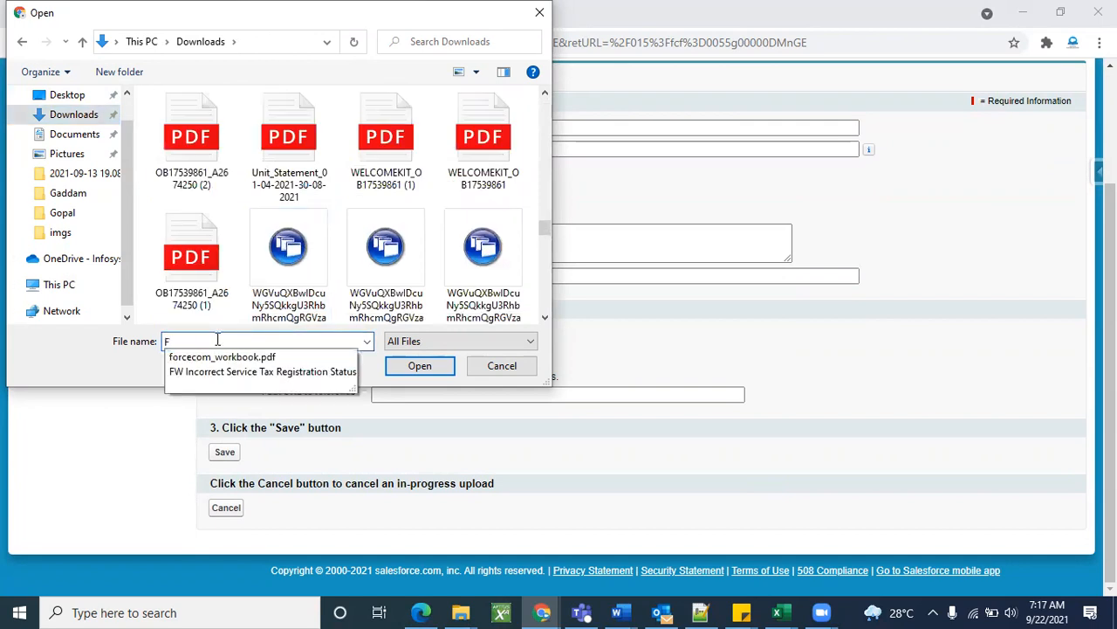
key("BackSpace")
type("im")
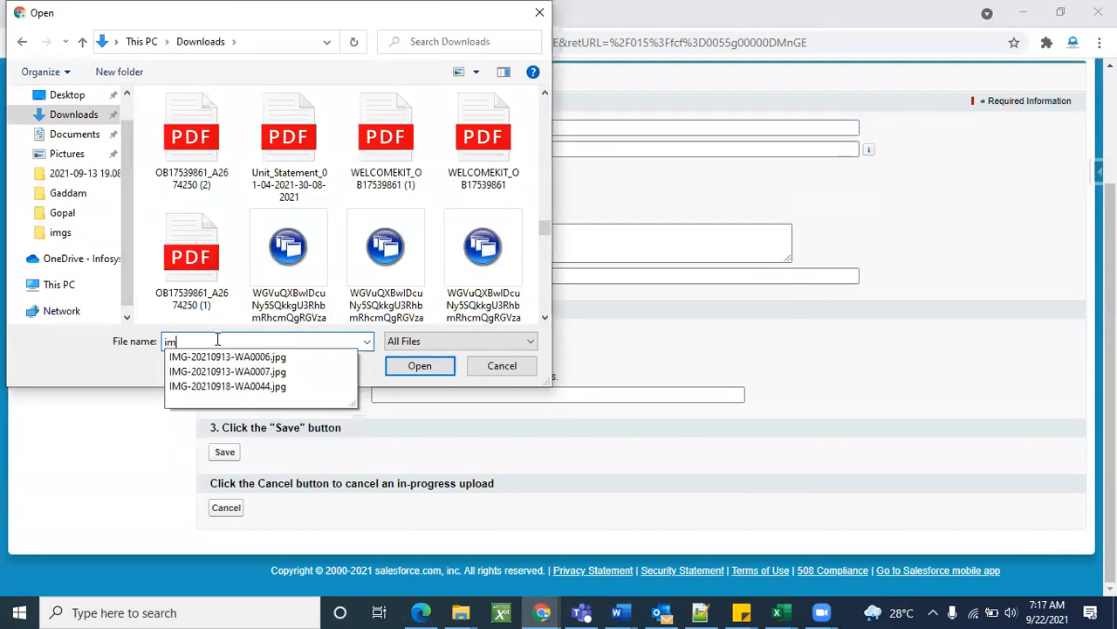
scroll(310, 221, "up", 8)
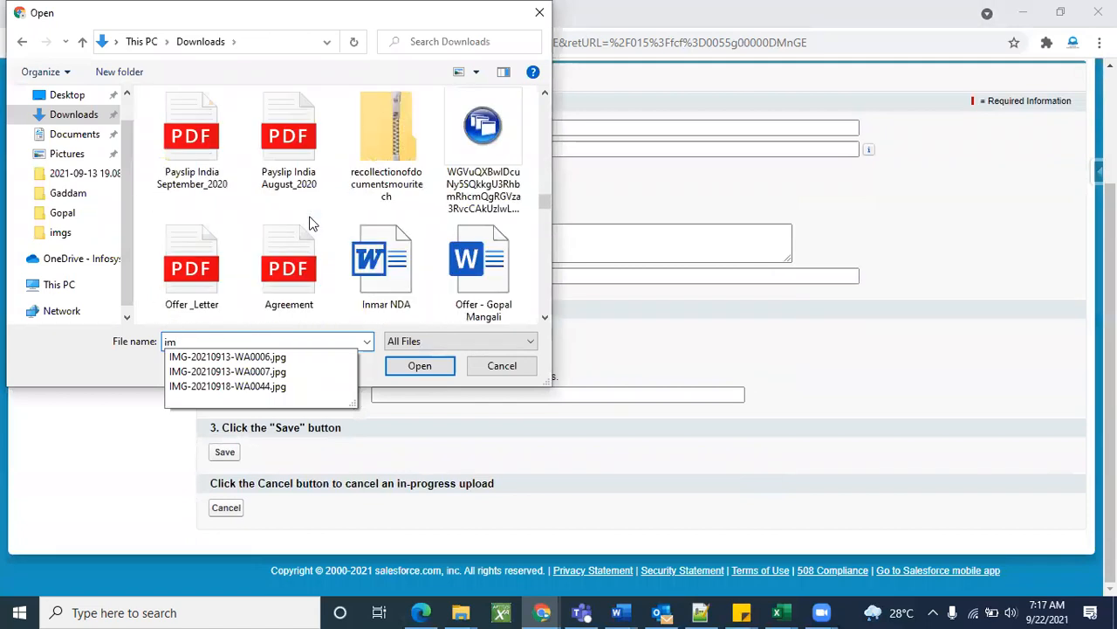
scroll(310, 221, "up", 10)
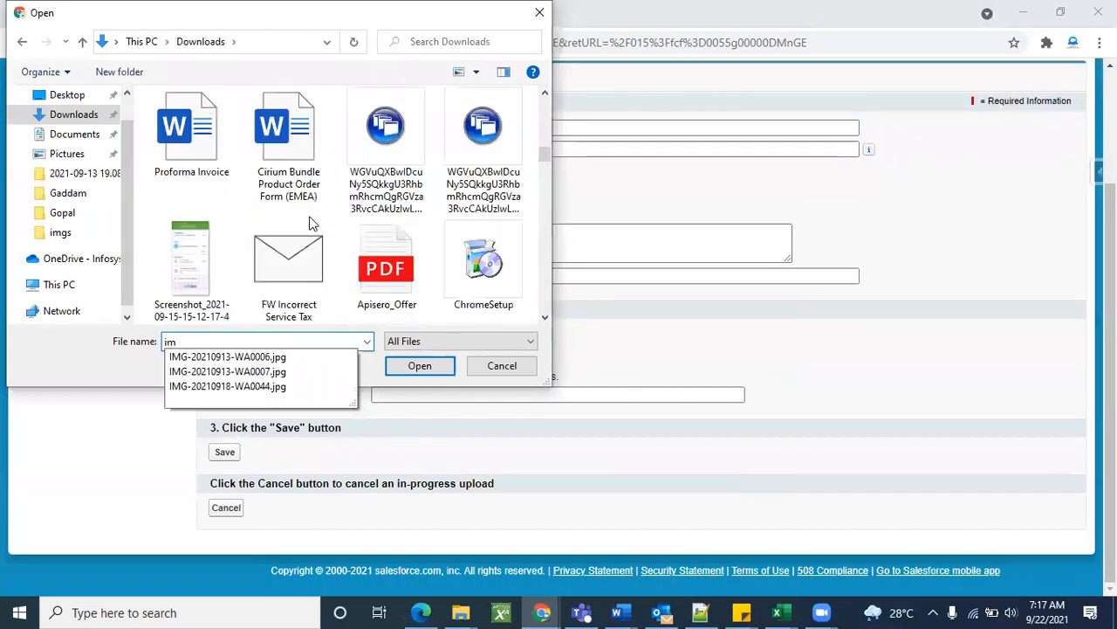
scroll(310, 221, "up", 3)
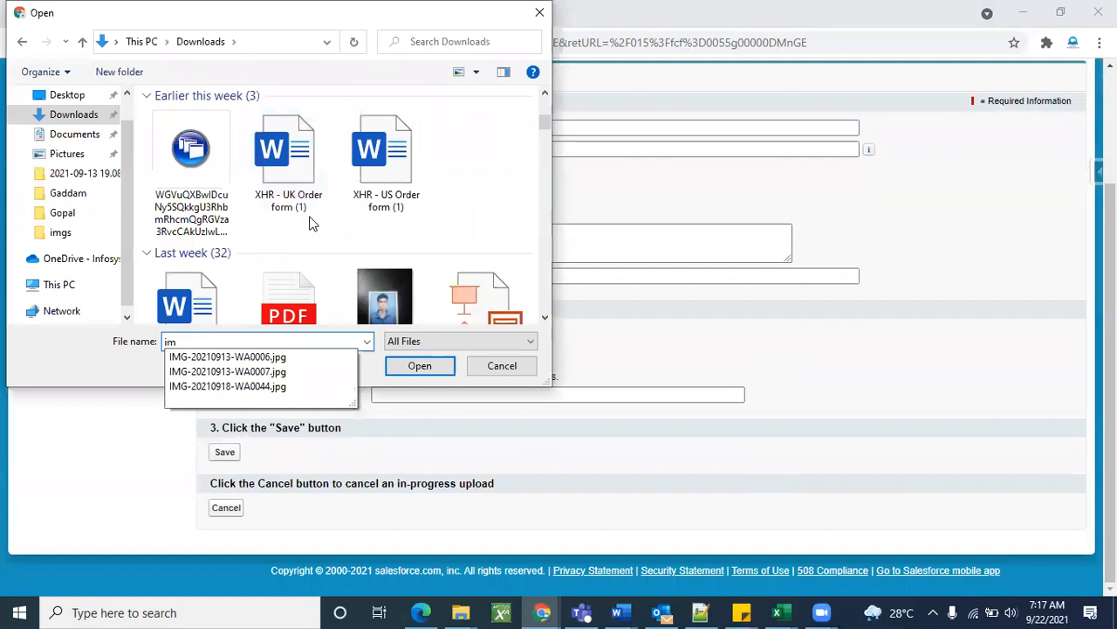
left_click(453, 75)
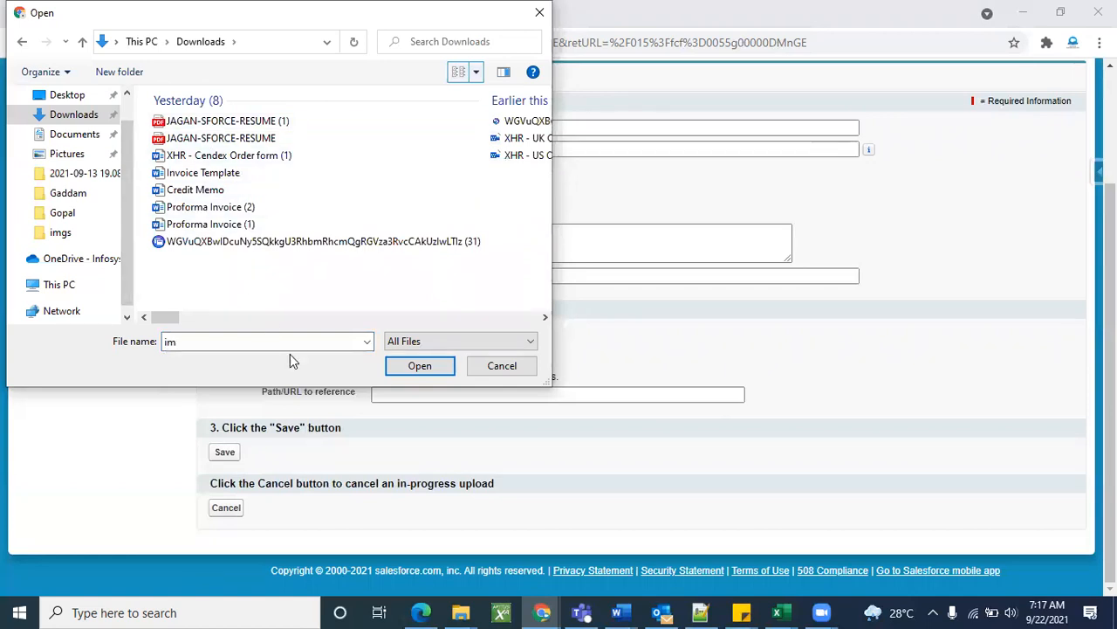
Select Image Fedex from the Desktop folder as the upload file.
left_click(72, 134)
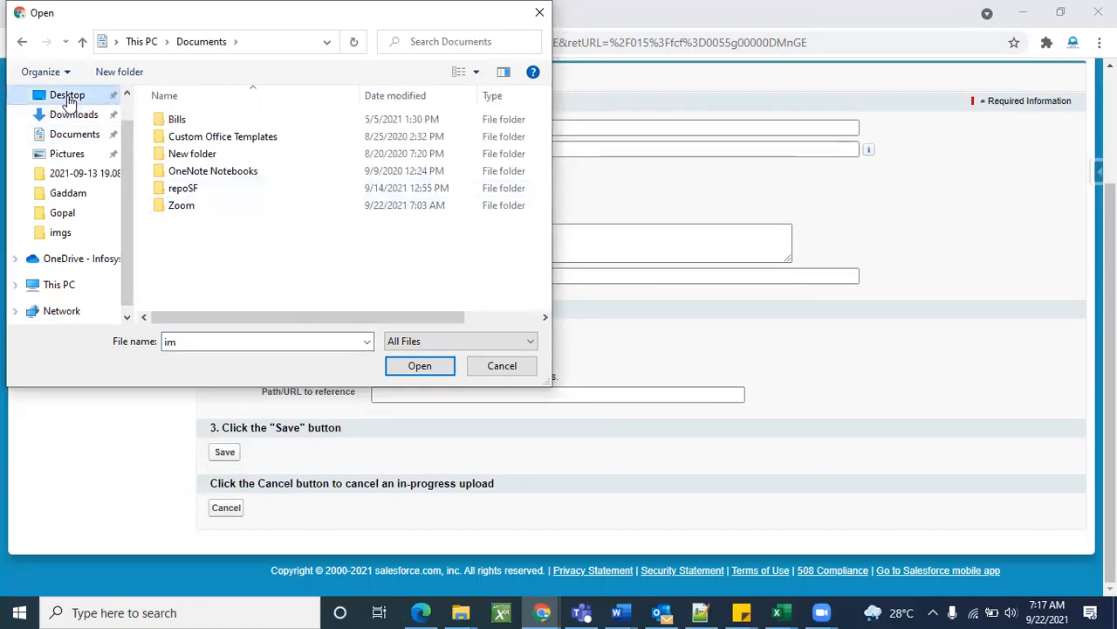
left_click(69, 96)
scroll(421, 254, "down", 10)
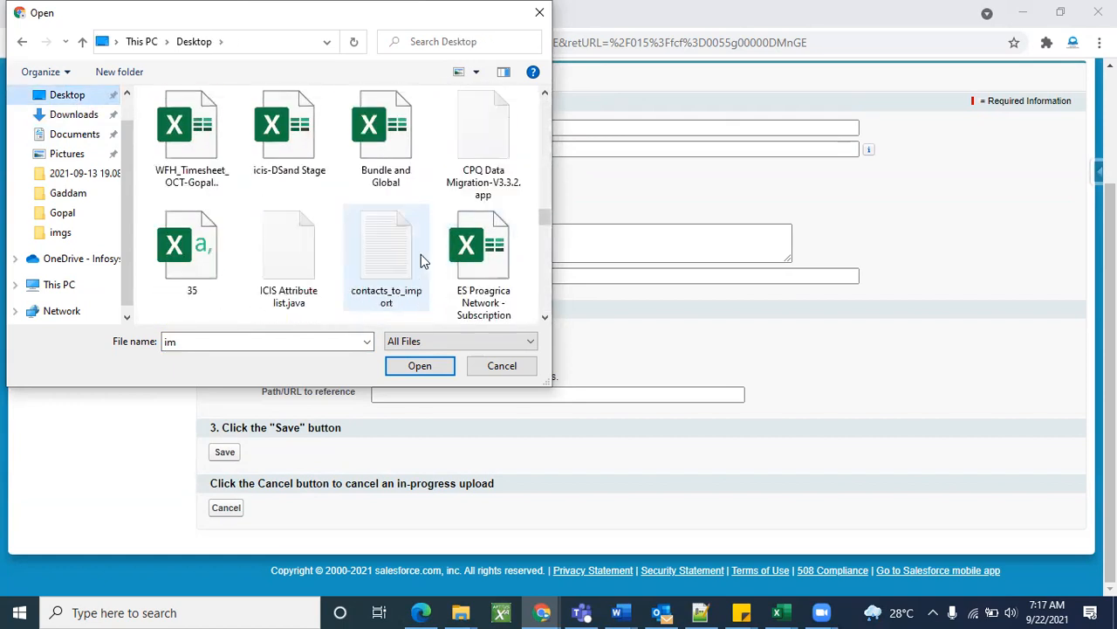
scroll(421, 254, "down", 10)
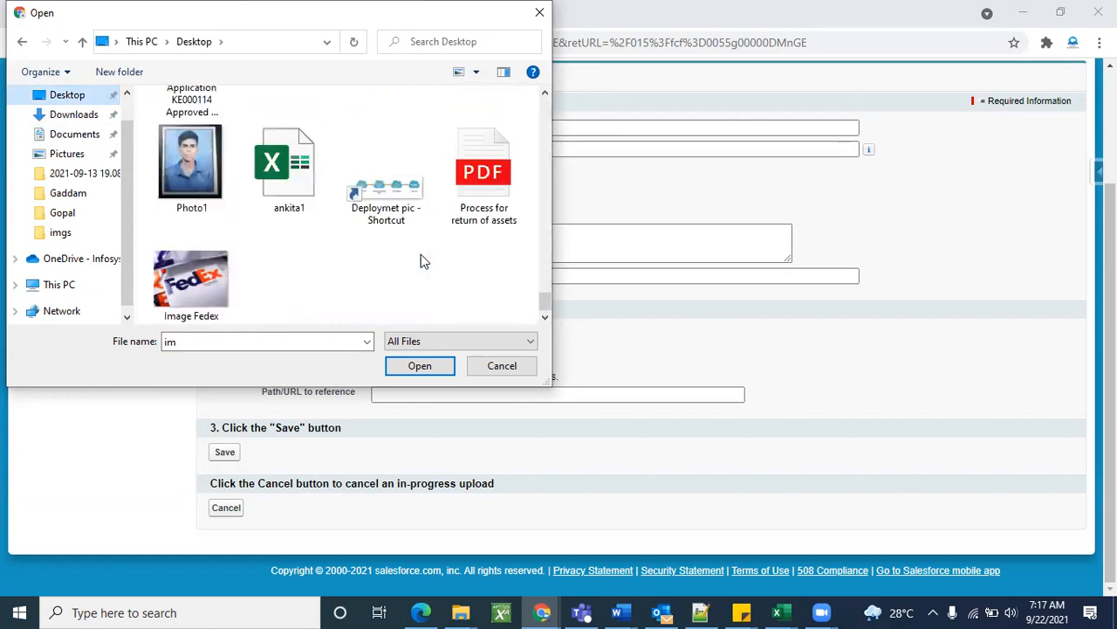
left_click(190, 284)
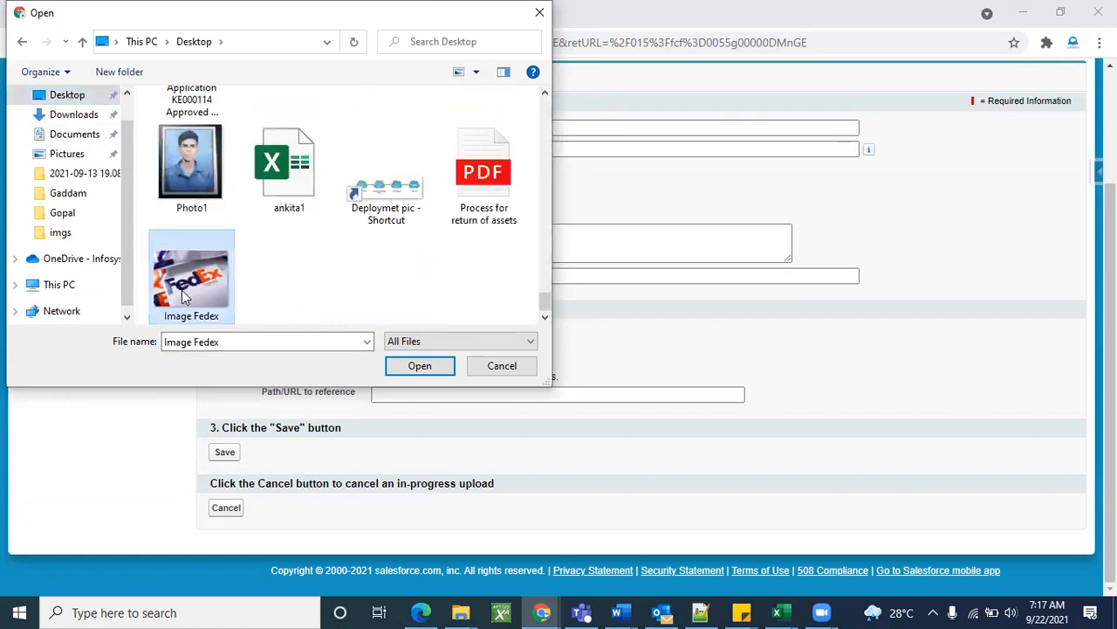
left_click(411, 367)
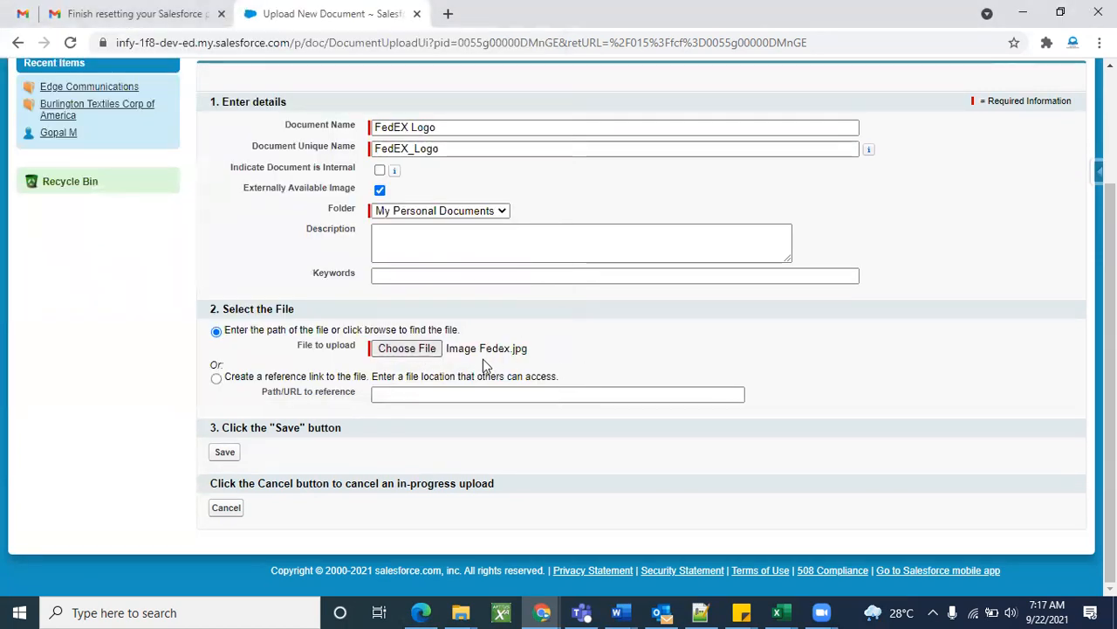
Save the FedEX Logo document and review its detail page.
left_click(225, 453)
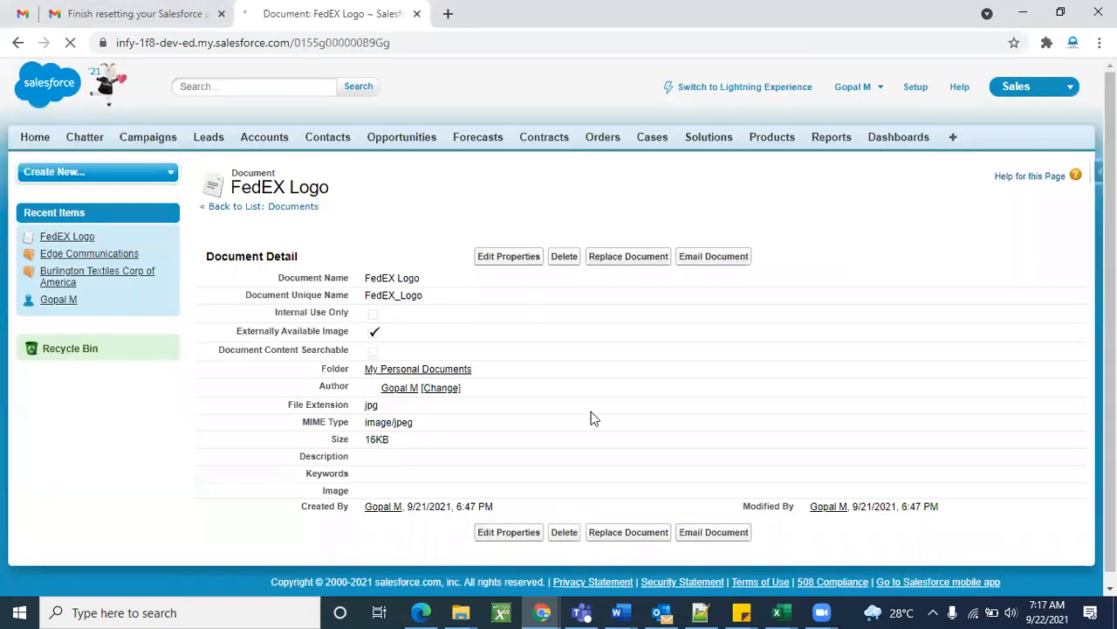
scroll(704, 358, "down", 3)
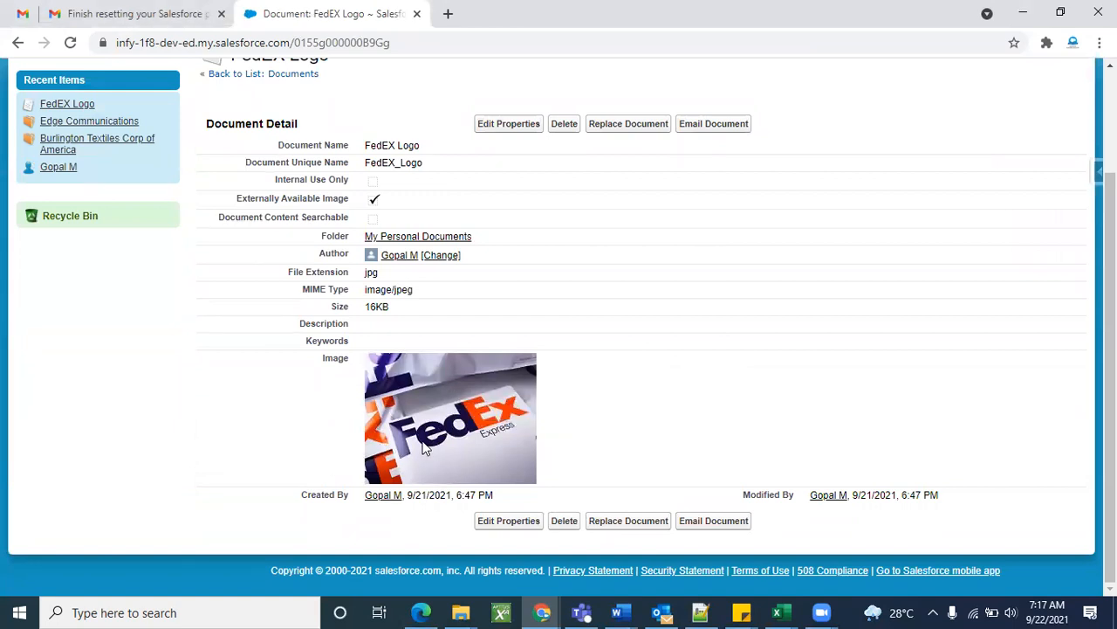
scroll(812, 397, "up", 3)
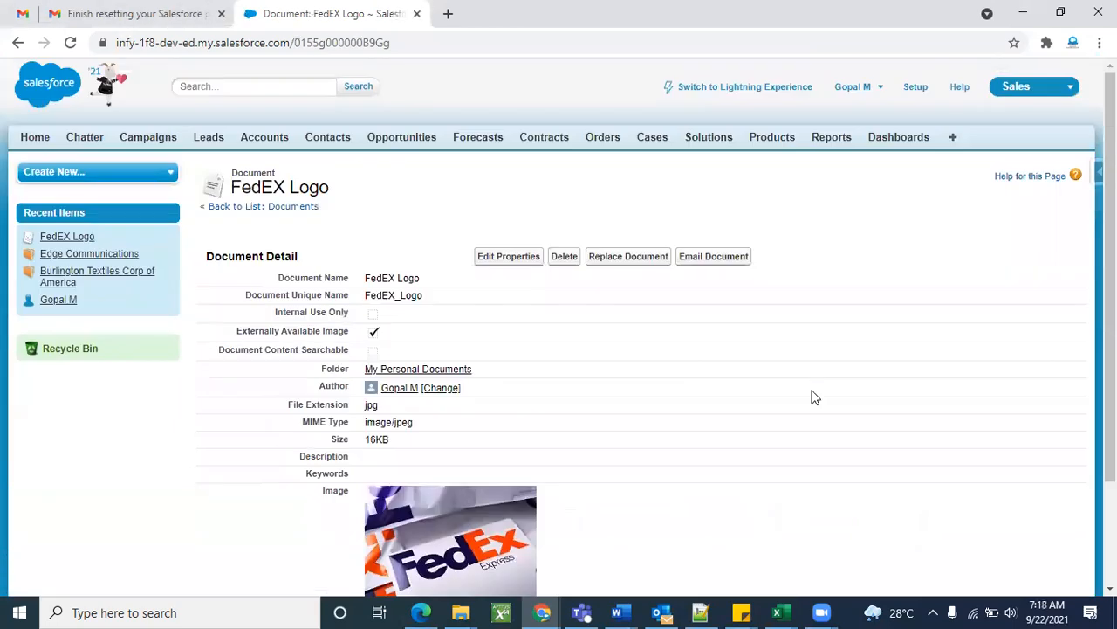
Duplicate the browser tab and open Setup in the new tab.
right_click(363, 6)
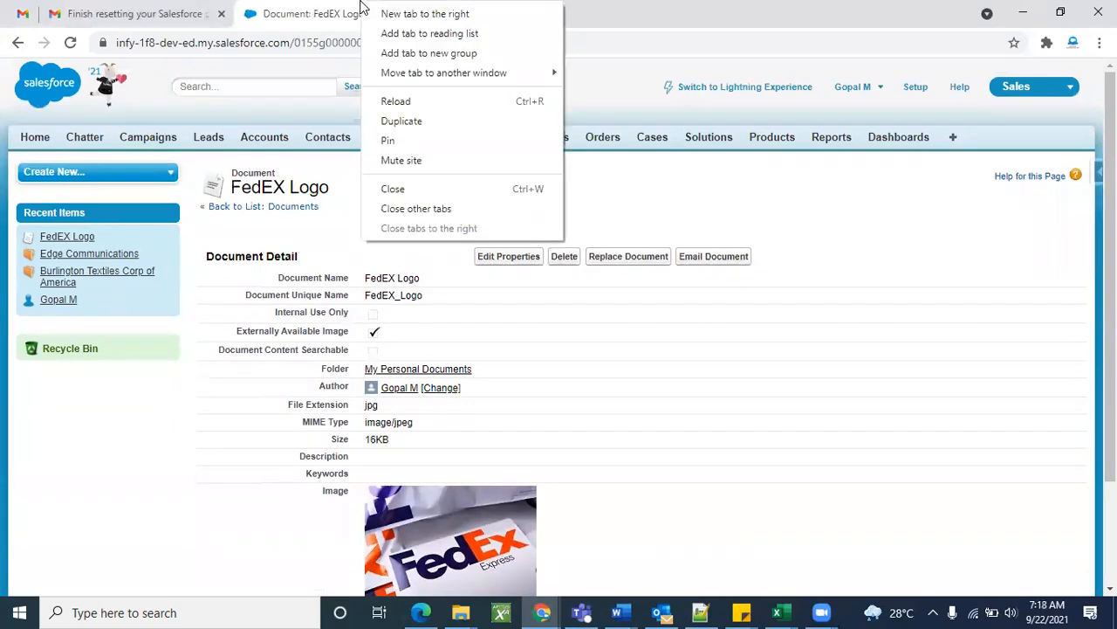
left_click(397, 122)
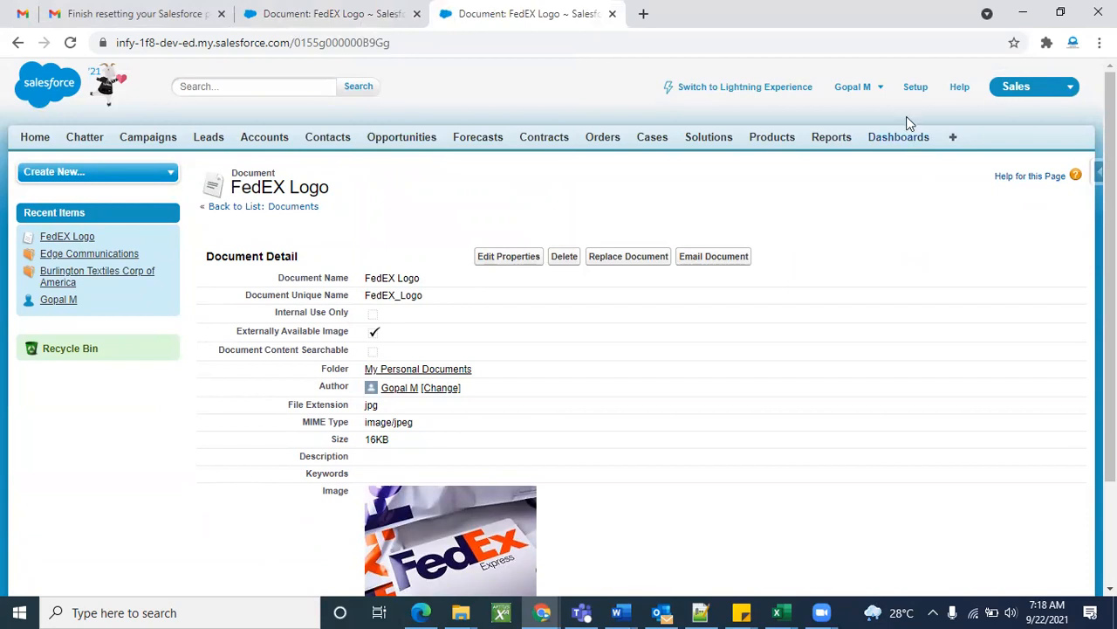
left_click(917, 88)
left_click(297, 9)
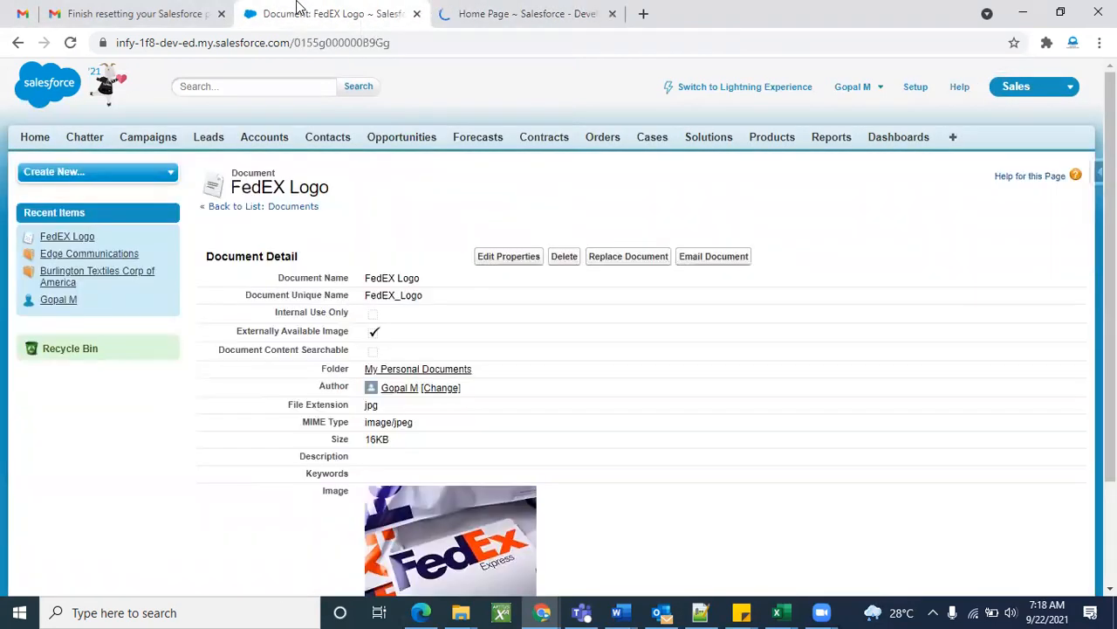
scroll(497, 472, "down", 3)
scroll(476, 425, "up", 3)
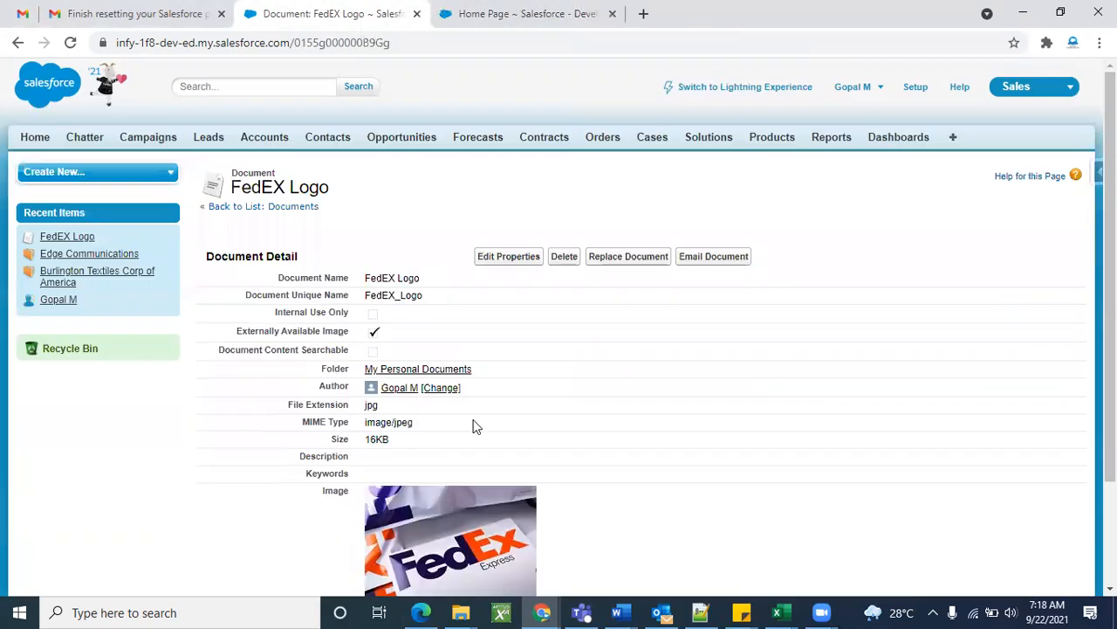
left_click(487, 8)
Search Setup for 'ap', open Apps, and start a new custom app.
left_click(941, 89)
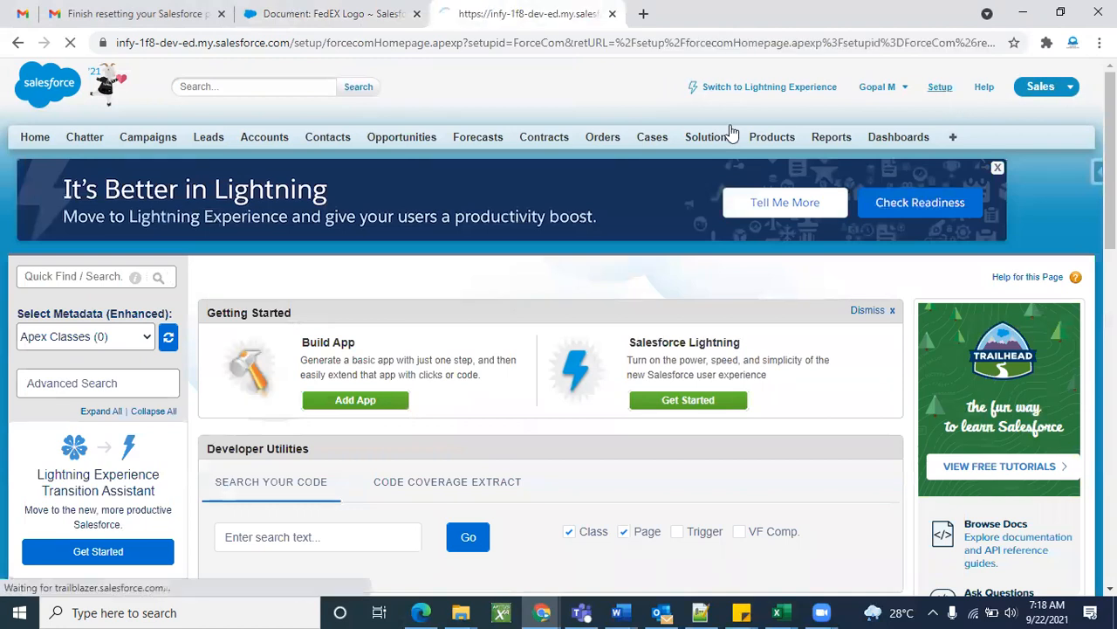
left_click(66, 276)
type("apps")
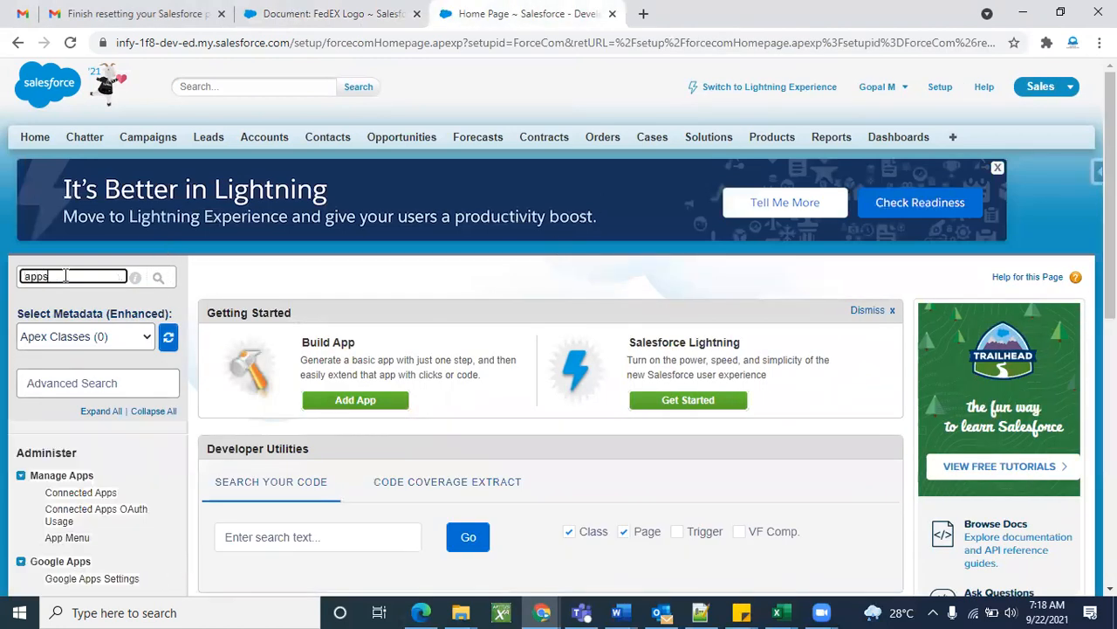
scroll(66, 280, "down", 4)
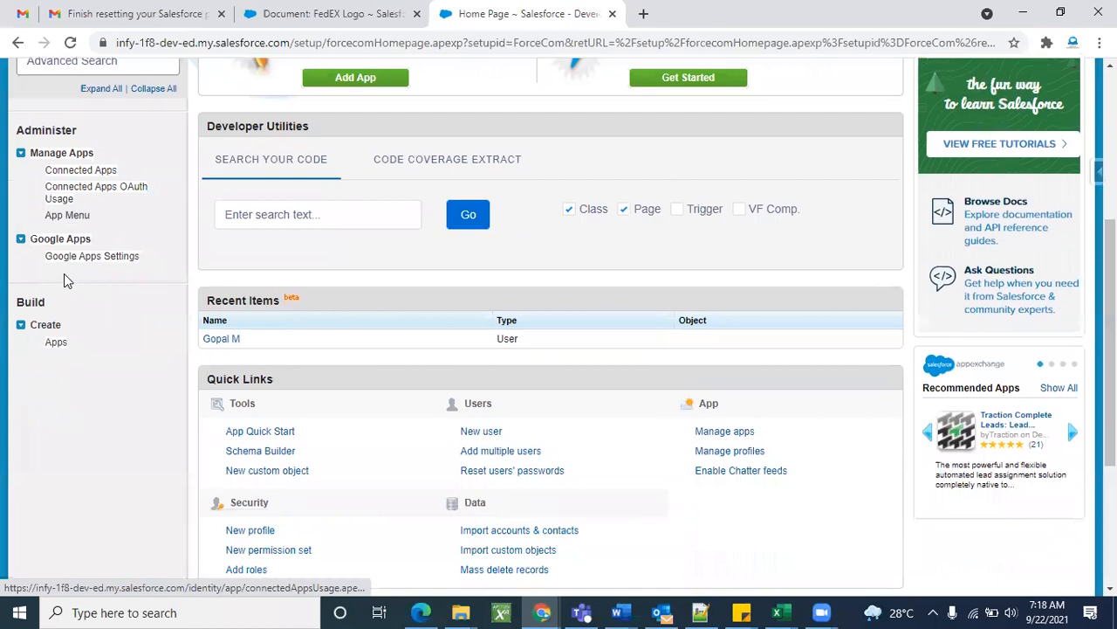
left_click(55, 342)
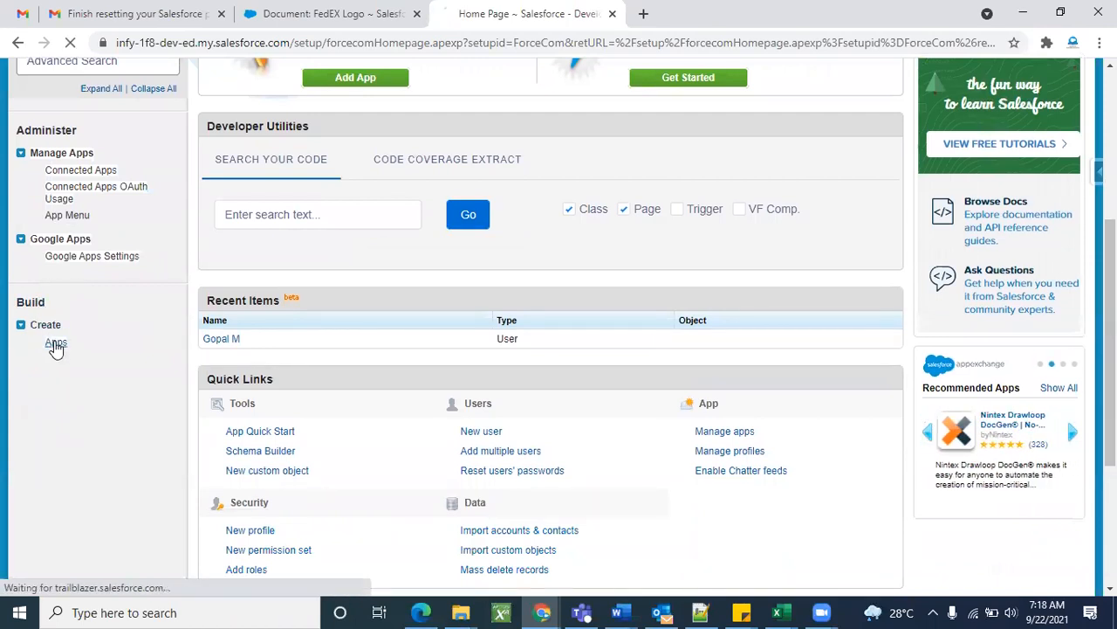
scroll(748, 390, "down", 2)
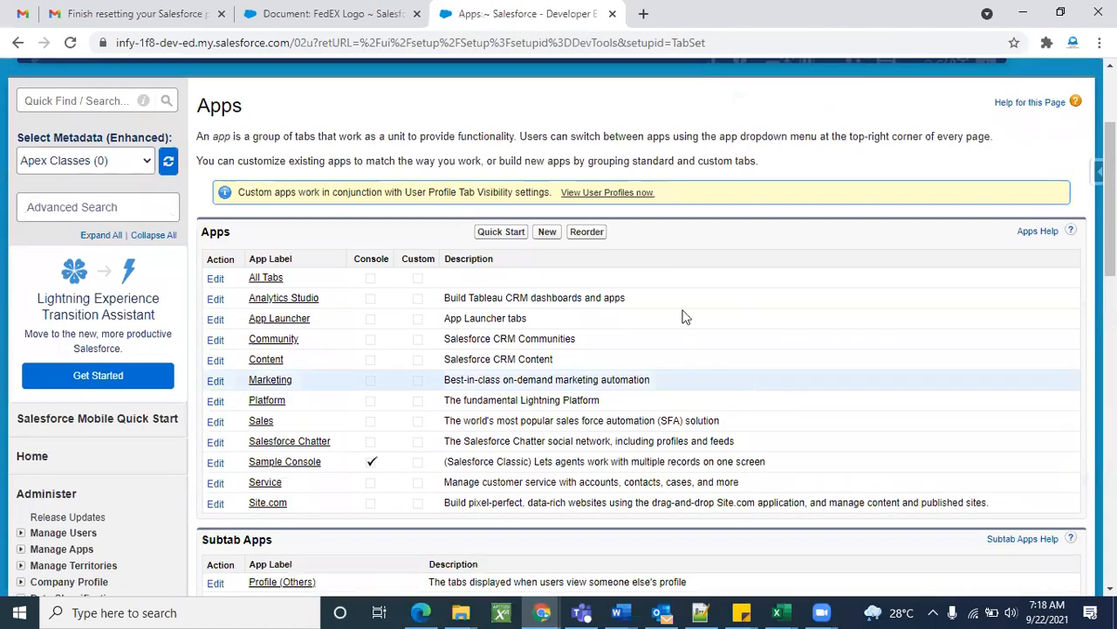
left_click(547, 234)
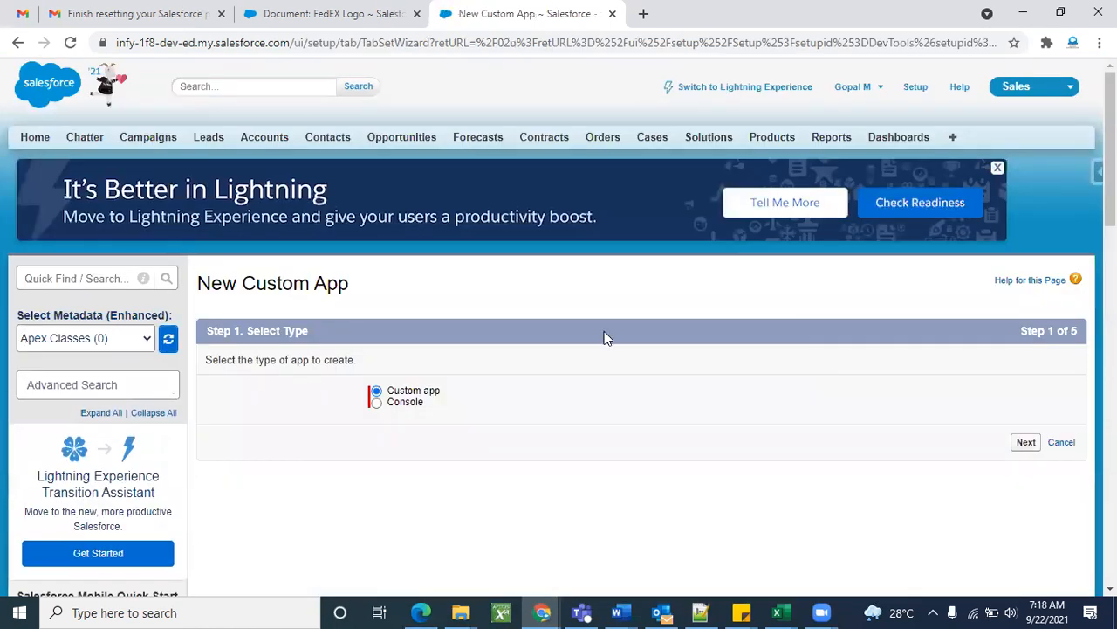
scroll(445, 368, "down", 1)
left_click(1026, 407)
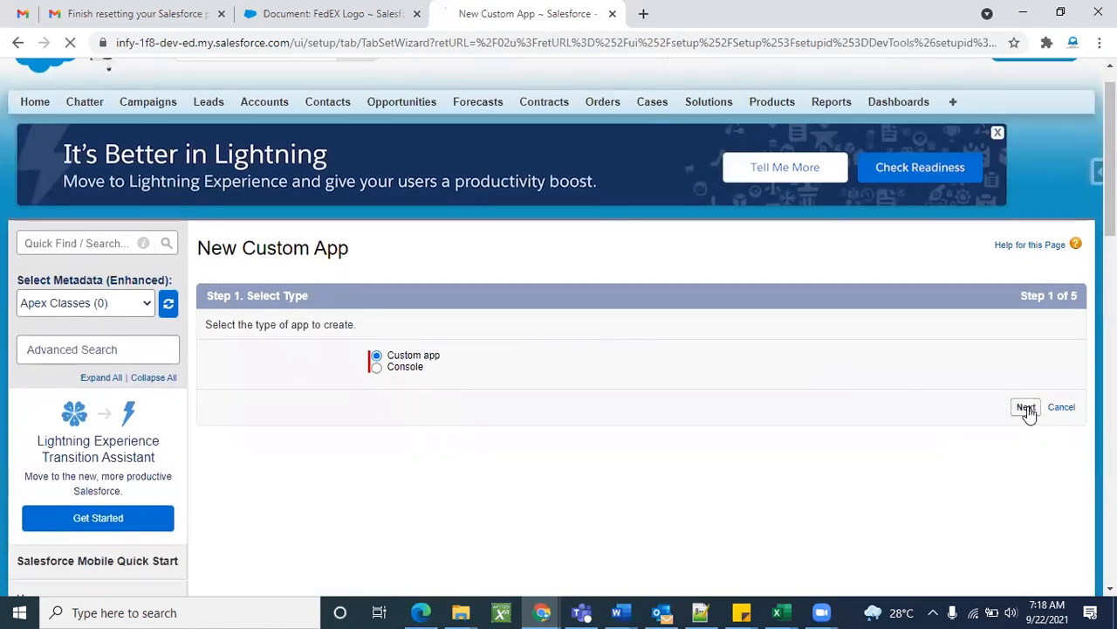
Label the app Fedex so App Name auto-fills, and continue to Step 3.
scroll(686, 302, "down", 1)
left_click(539, 368)
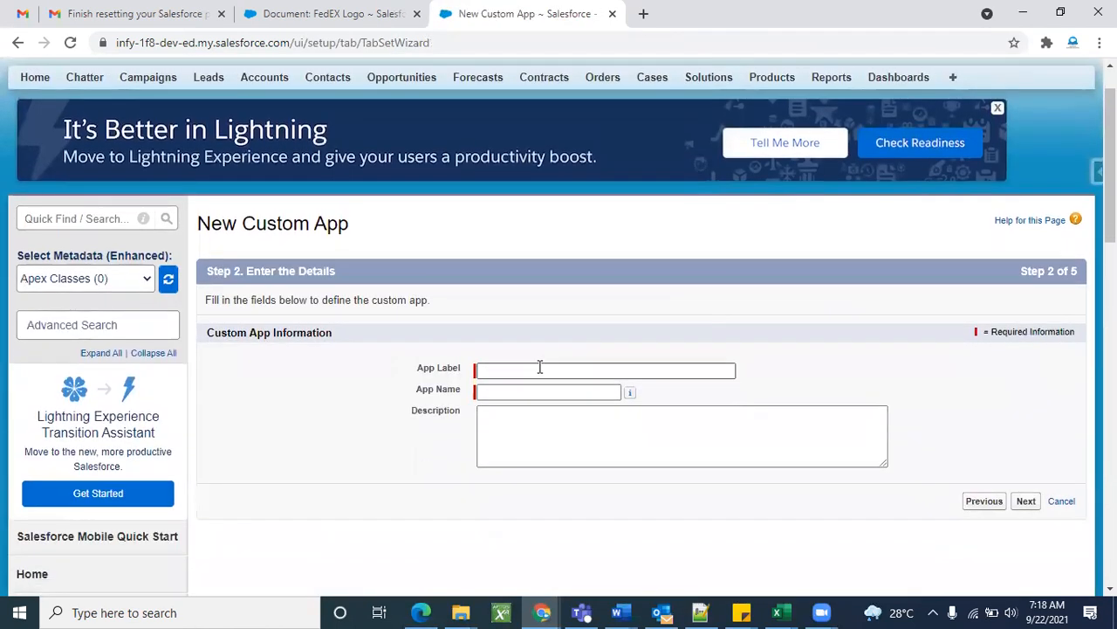
type("Fedex")
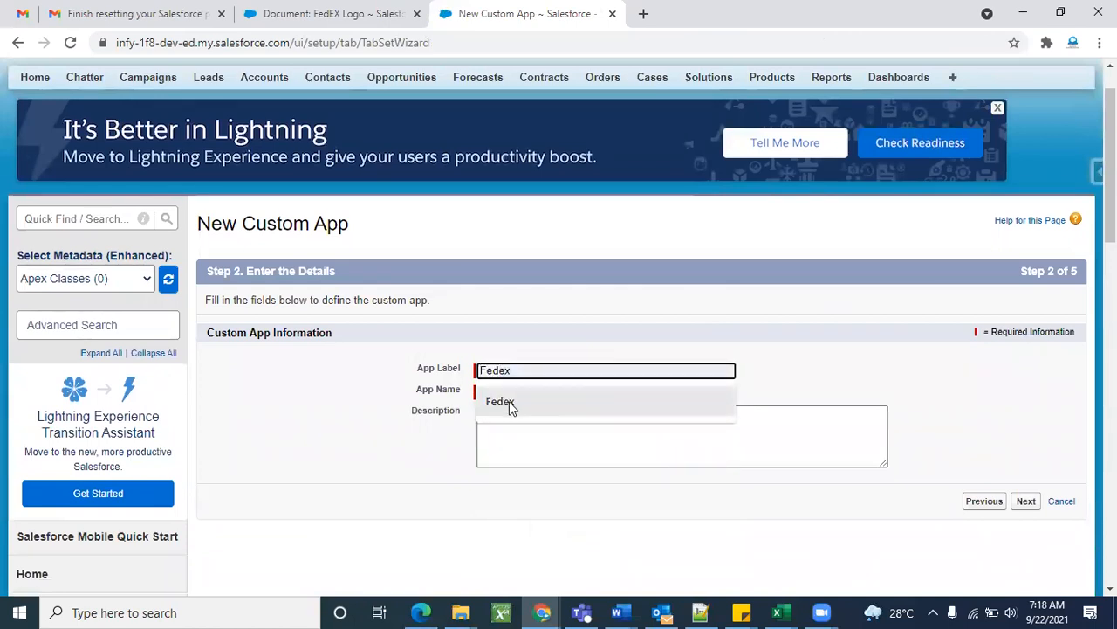
left_click(509, 403)
left_click(531, 345)
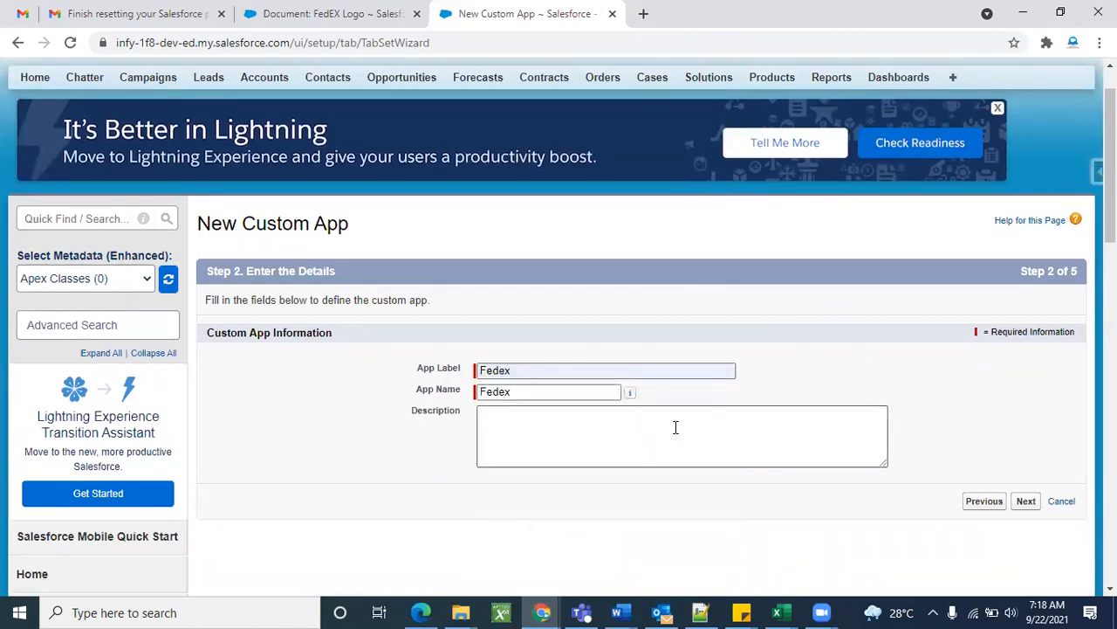
left_click(1026, 503)
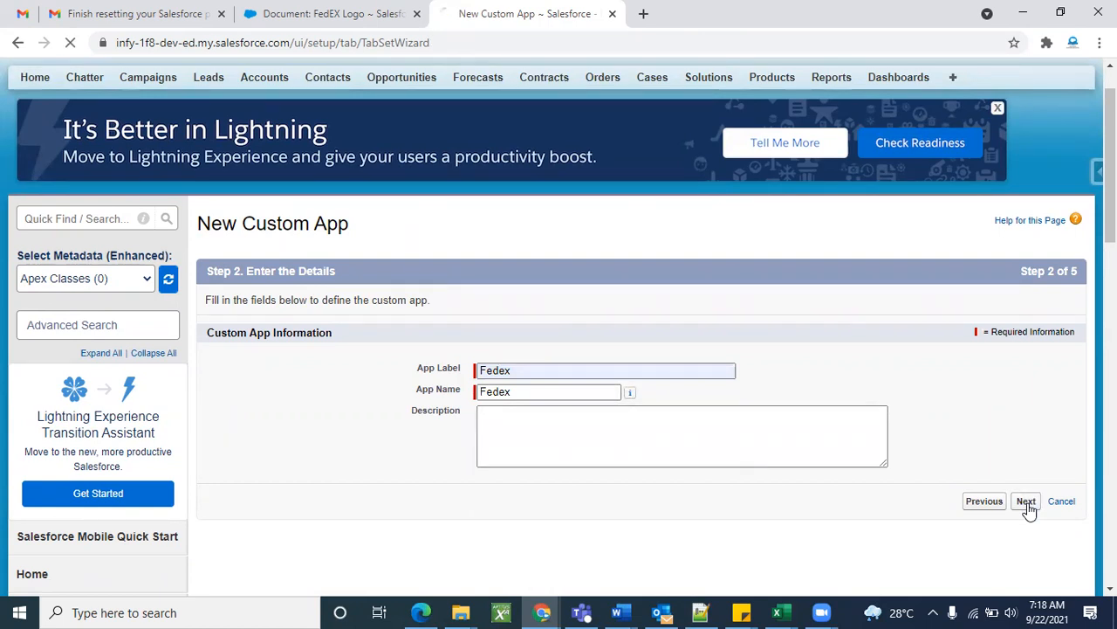
scroll(635, 354, "down", 2)
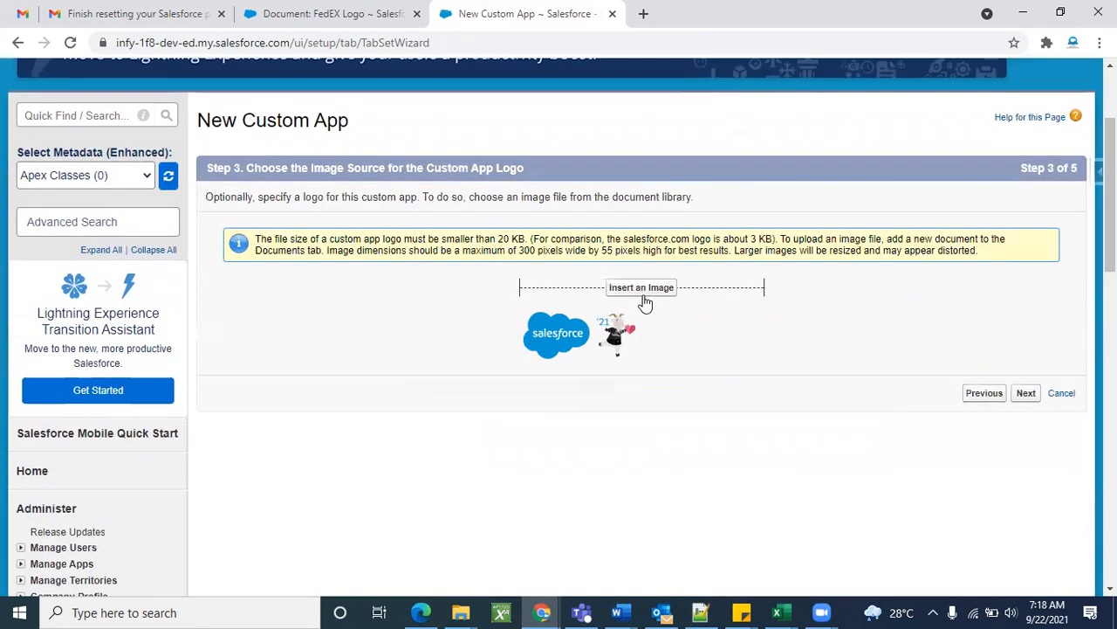
Insert the FedEX Logo document as the Fedex app's logo image.
left_click(646, 288)
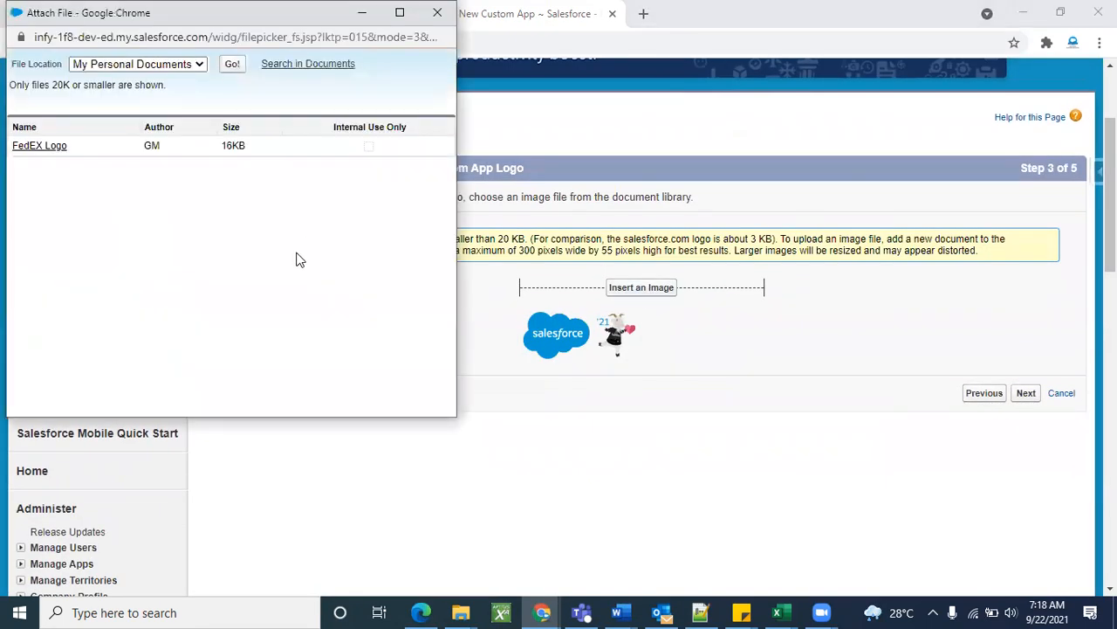
left_click_drag(216, 18, 535, 111)
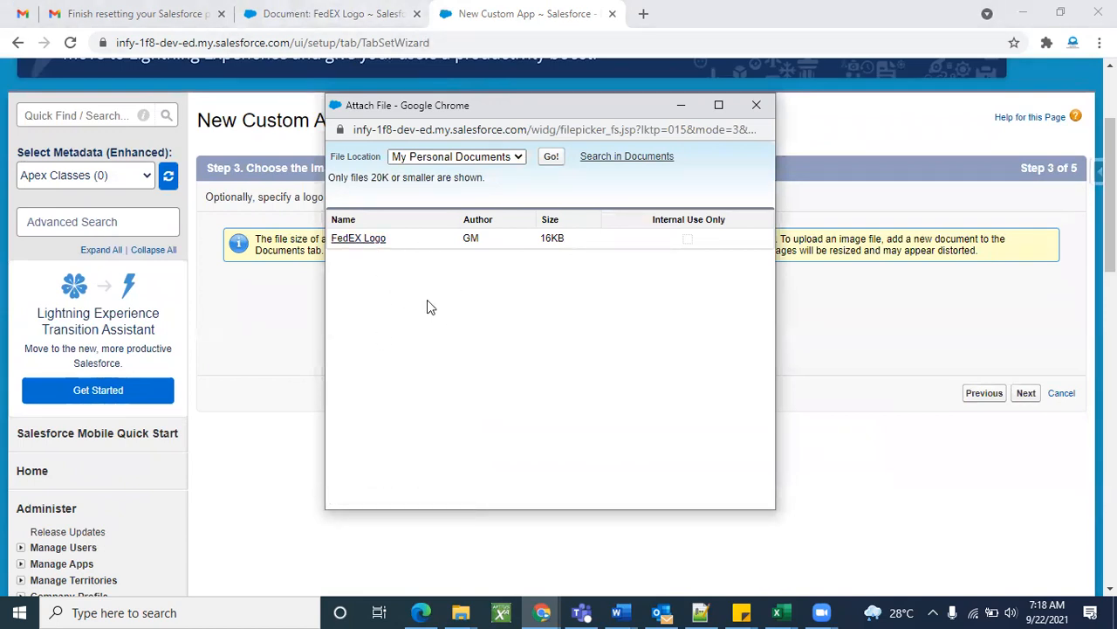
left_click(365, 240)
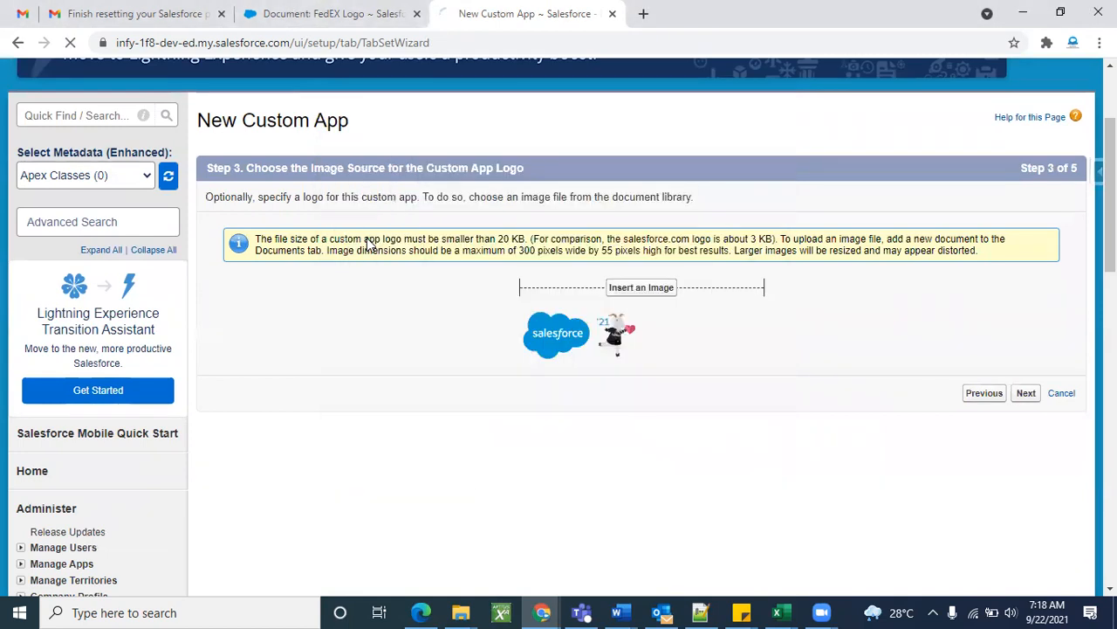
scroll(591, 476, "down", 2)
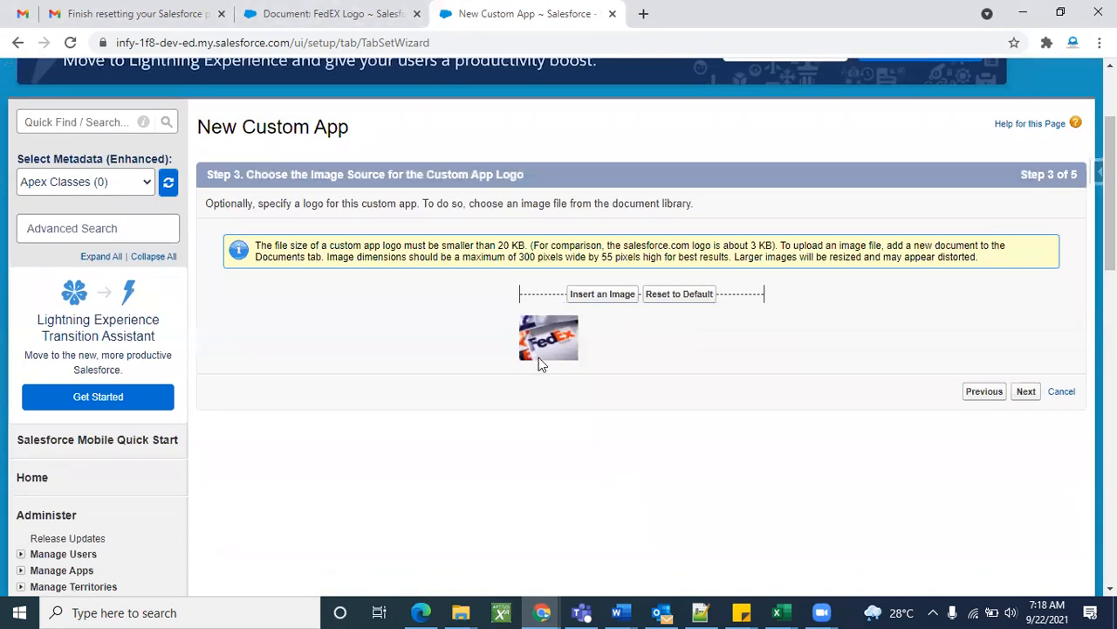
scroll(767, 397, "up", 1)
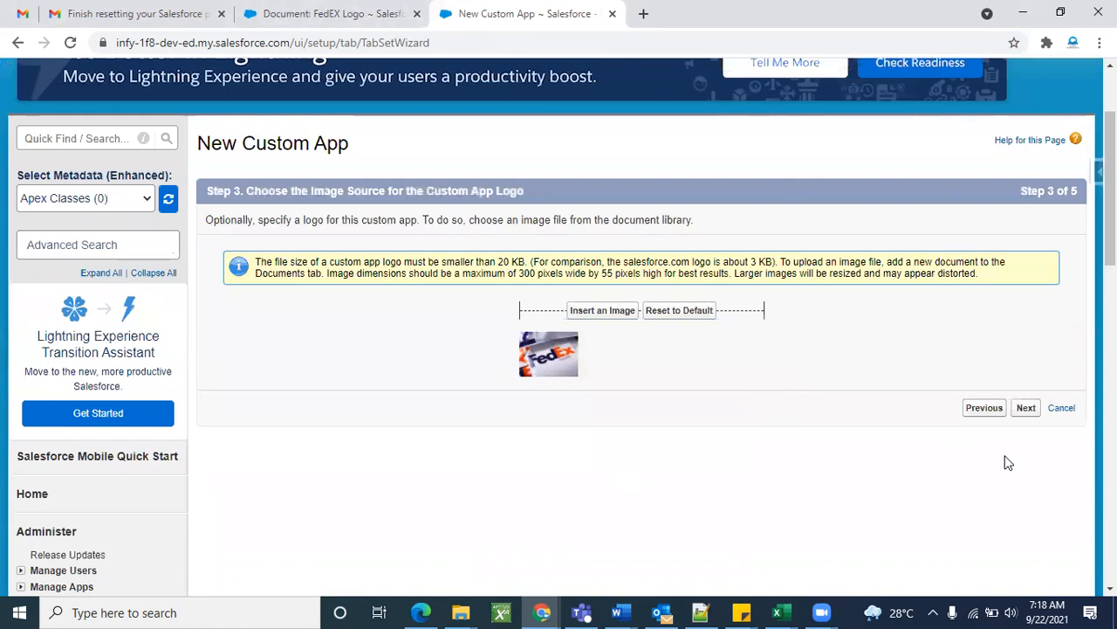
Continue to Step 4's tab selection and return to the Salesforce browser window.
left_click(1029, 412)
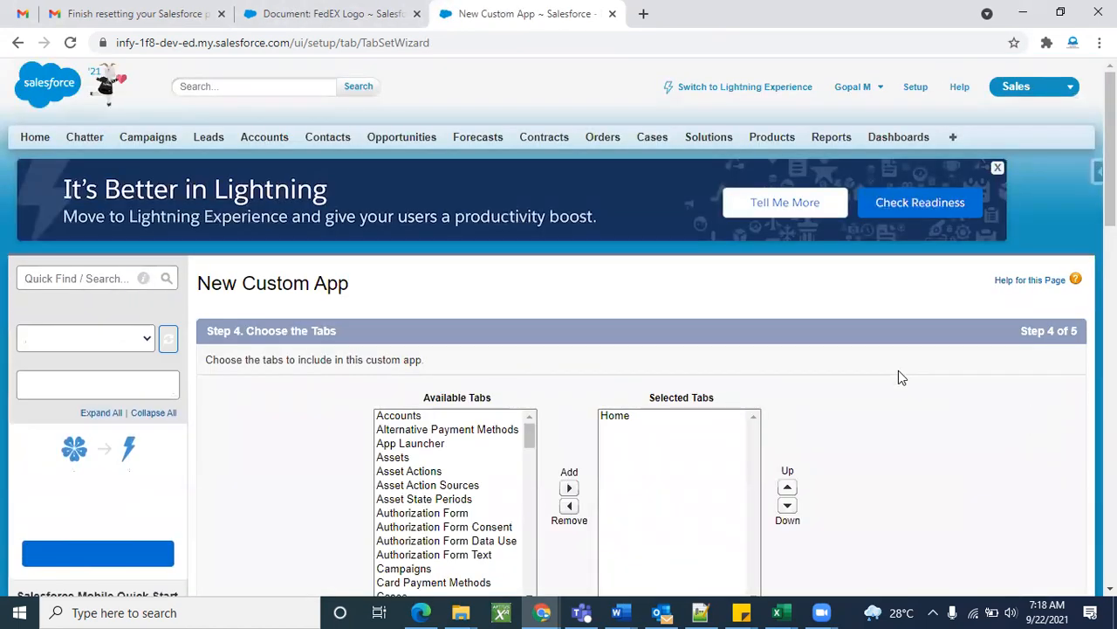
scroll(900, 376, "down", 1)
scroll(901, 377, "up", 1)
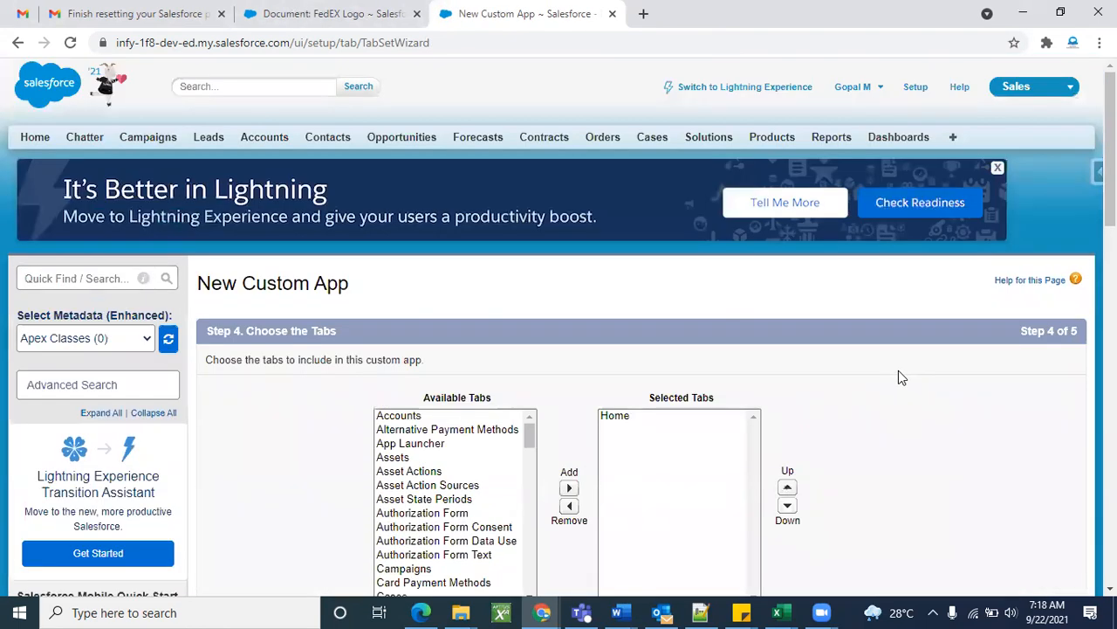
left_click(1041, 95)
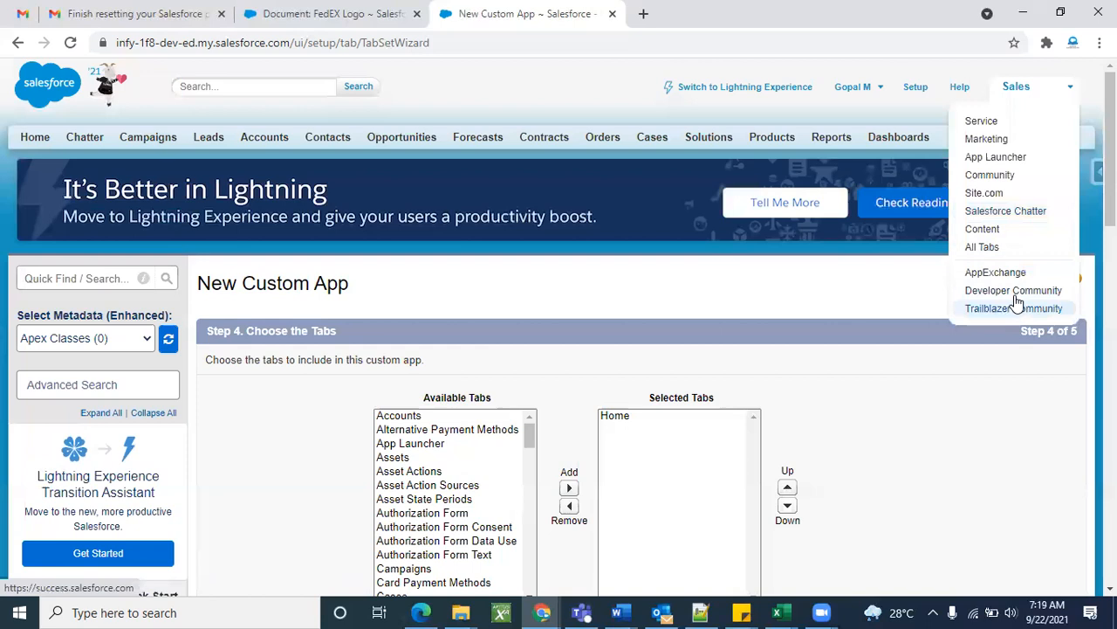
left_click(897, 278)
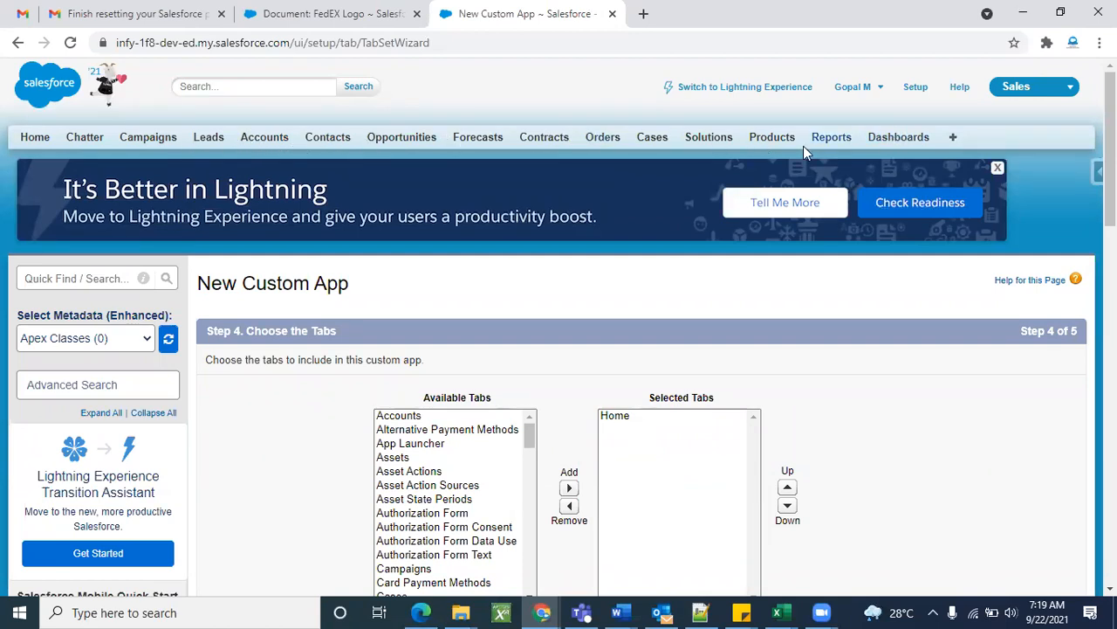
scroll(611, 291, "down", 1)
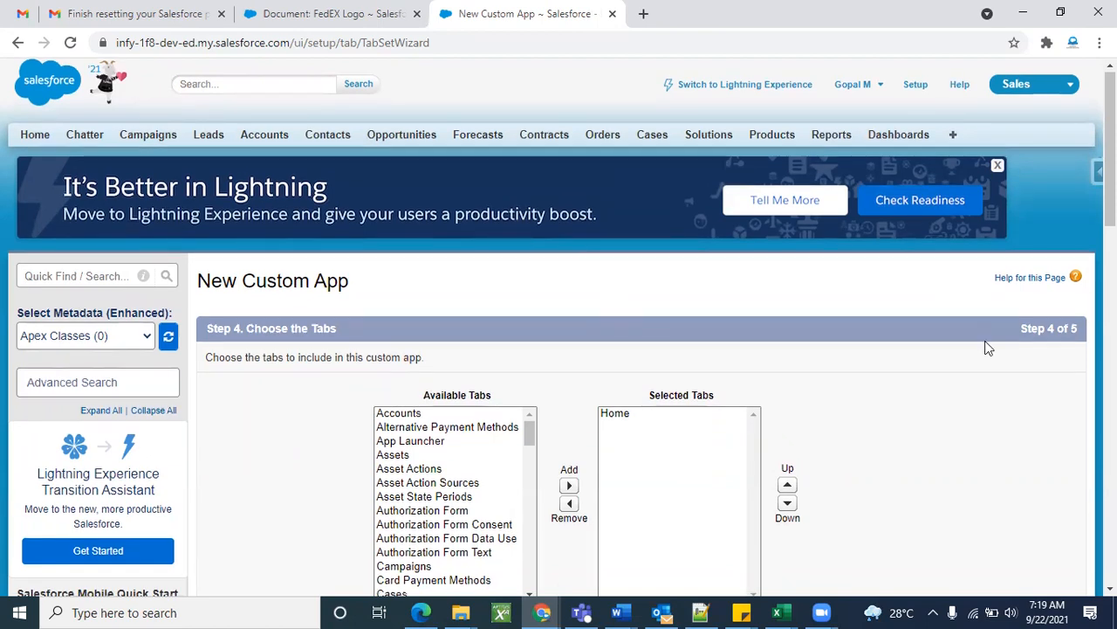
key("super+Tab")
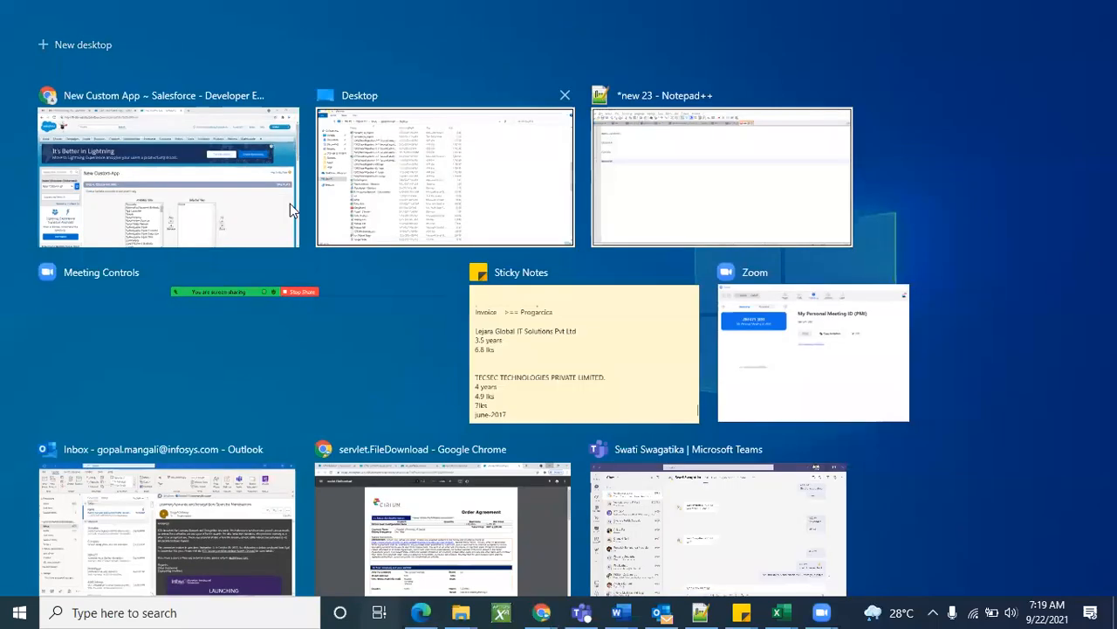
left_click(244, 210)
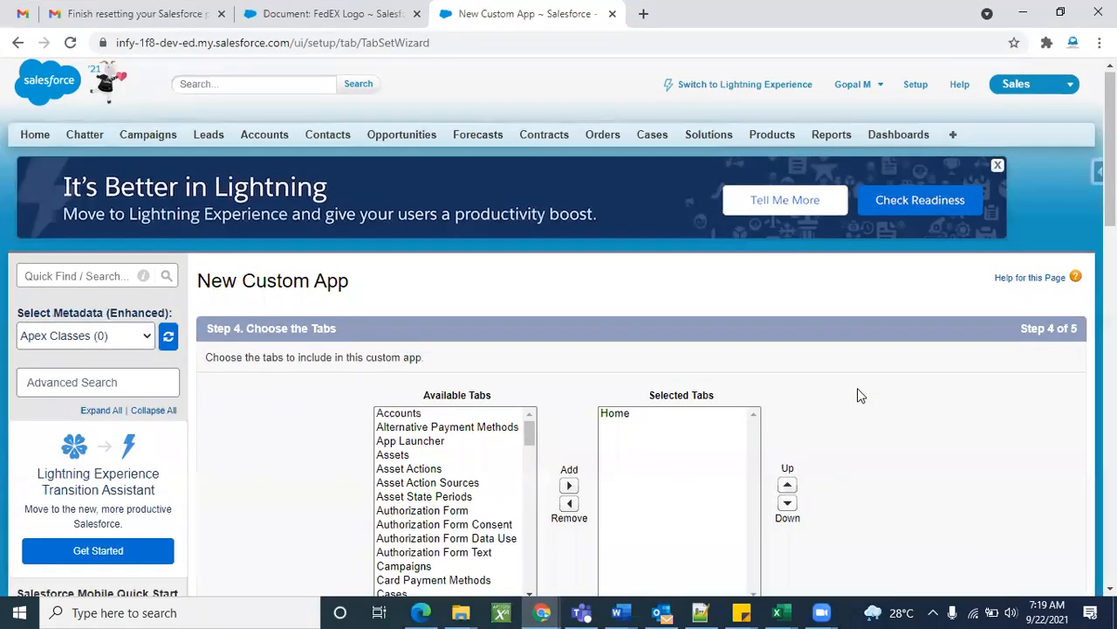
scroll(857, 395, "down", 2)
scroll(469, 388, "down", 5)
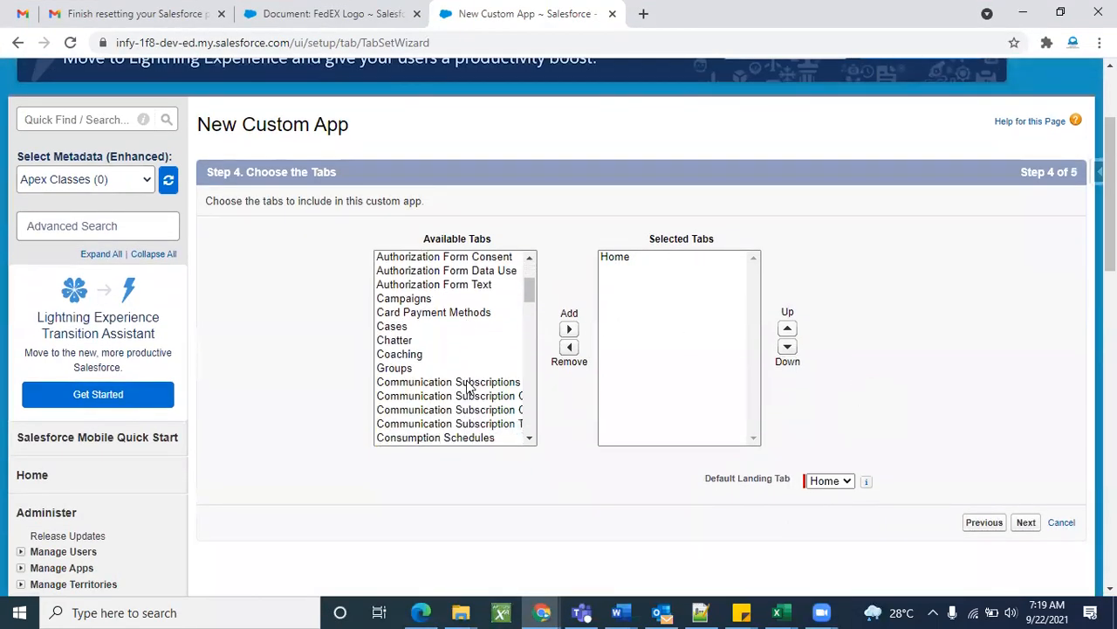
scroll(466, 388, "down", 10)
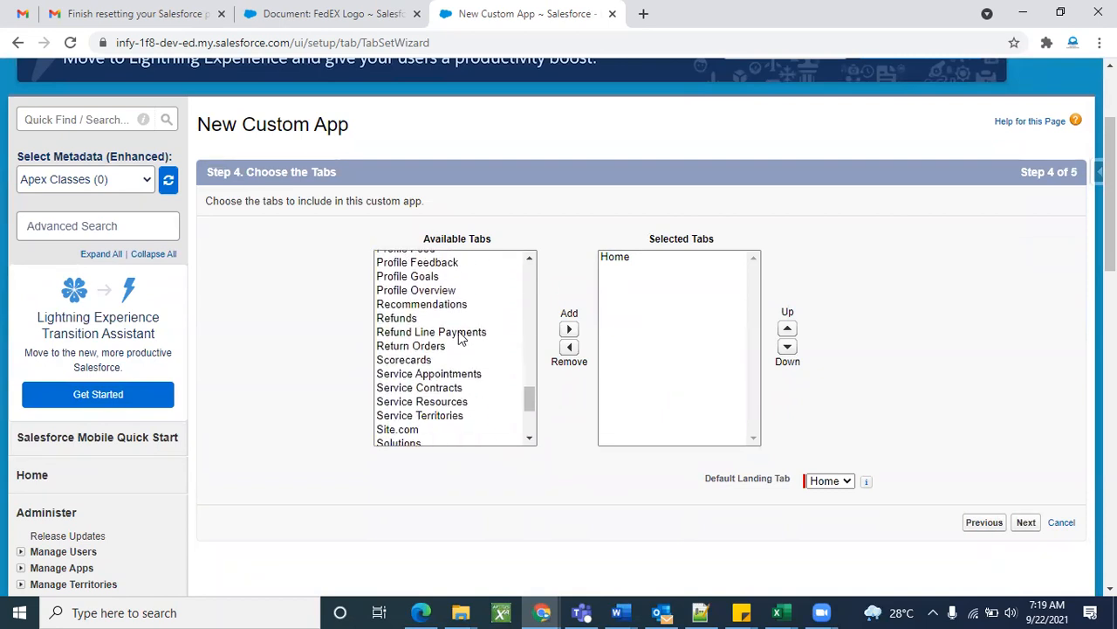
scroll(451, 414, "down", 2)
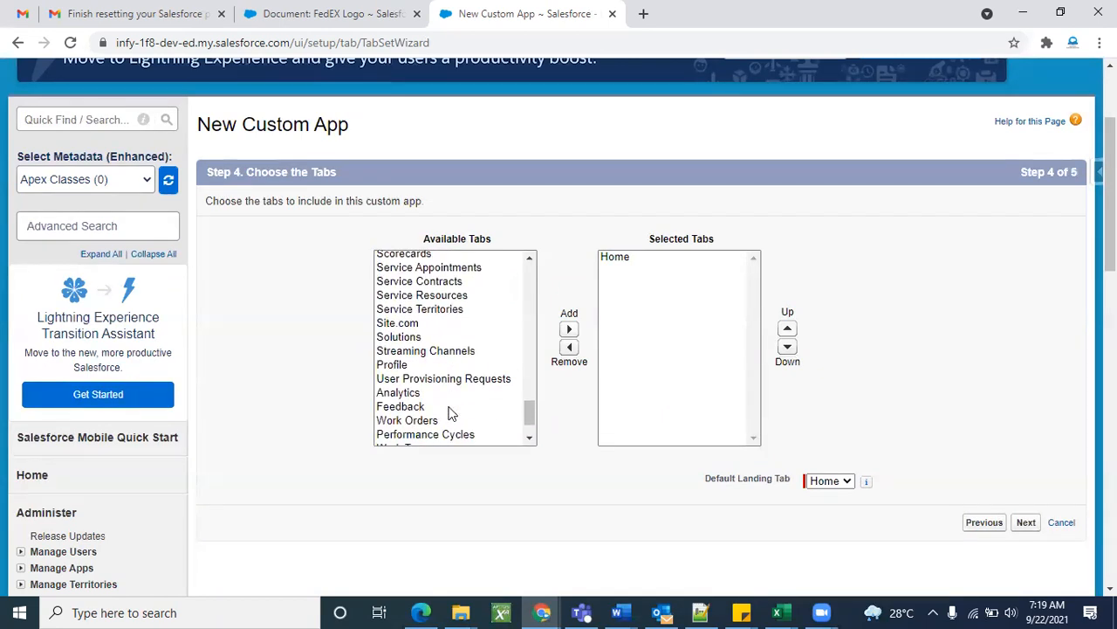
scroll(452, 413, "up", 15)
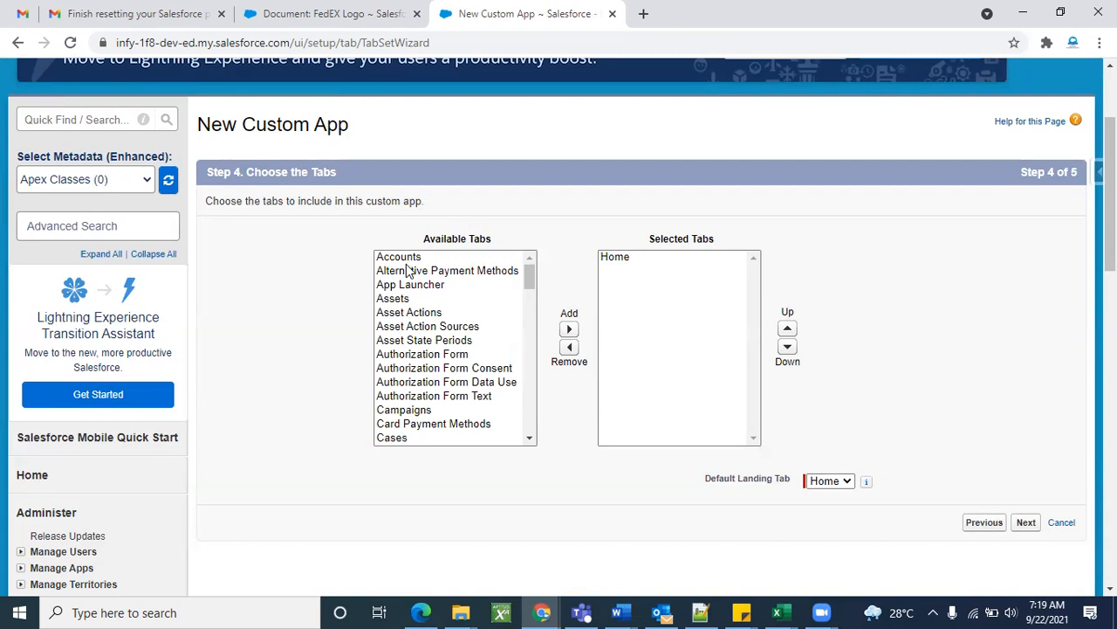
Add Accounts, Assets and Cases to the selected tabs, then remove them again.
left_click(398, 257)
left_click(568, 329)
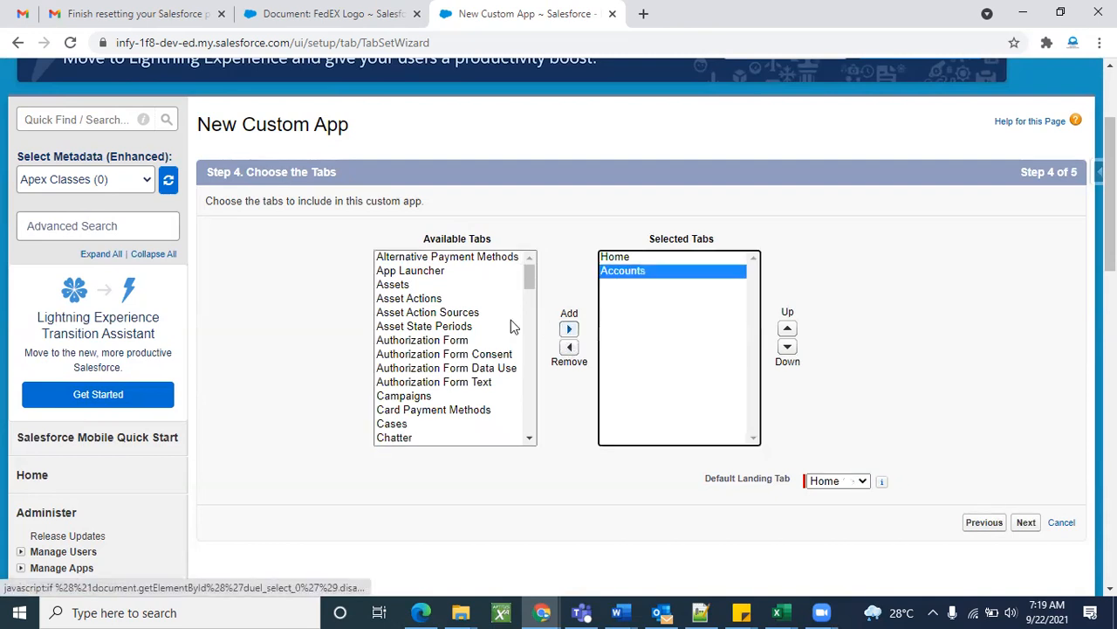
left_click(416, 287)
left_click(569, 336)
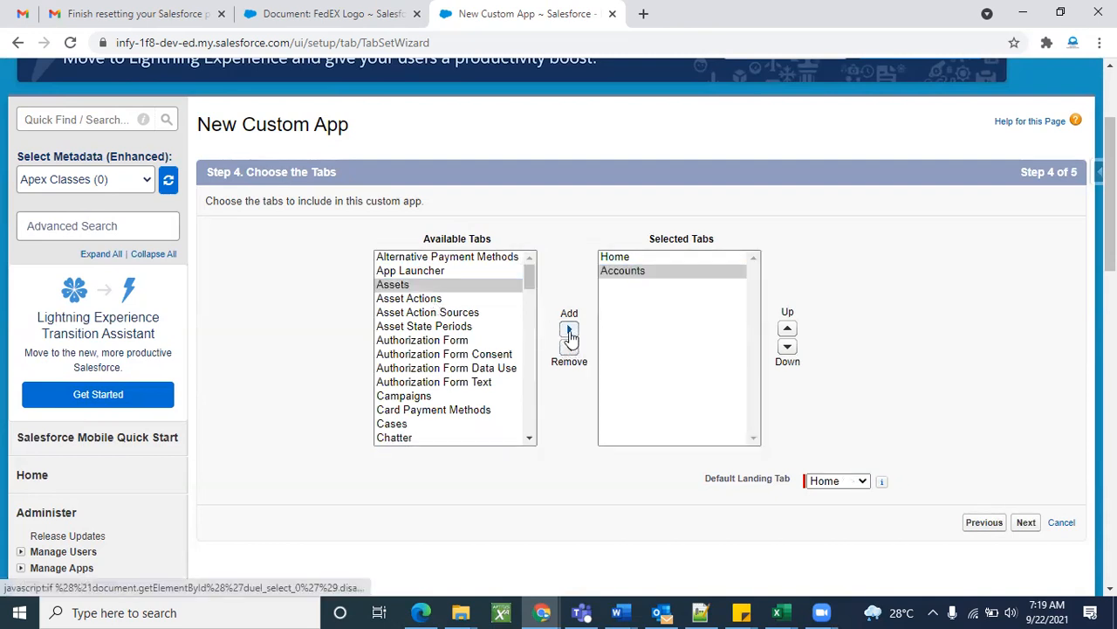
left_click(437, 411)
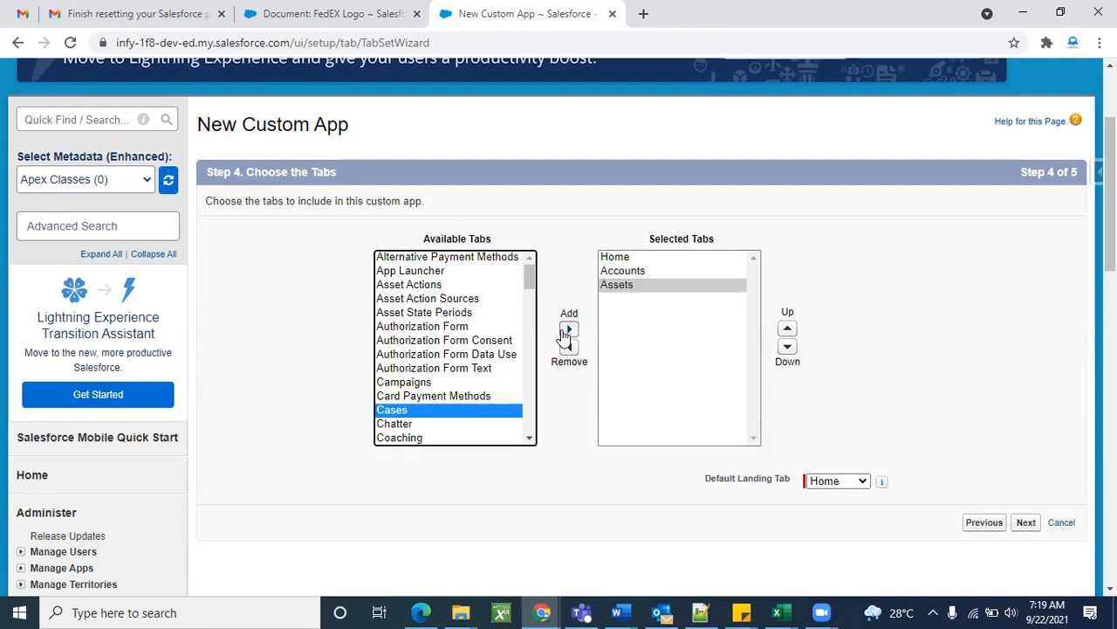
left_click(567, 331)
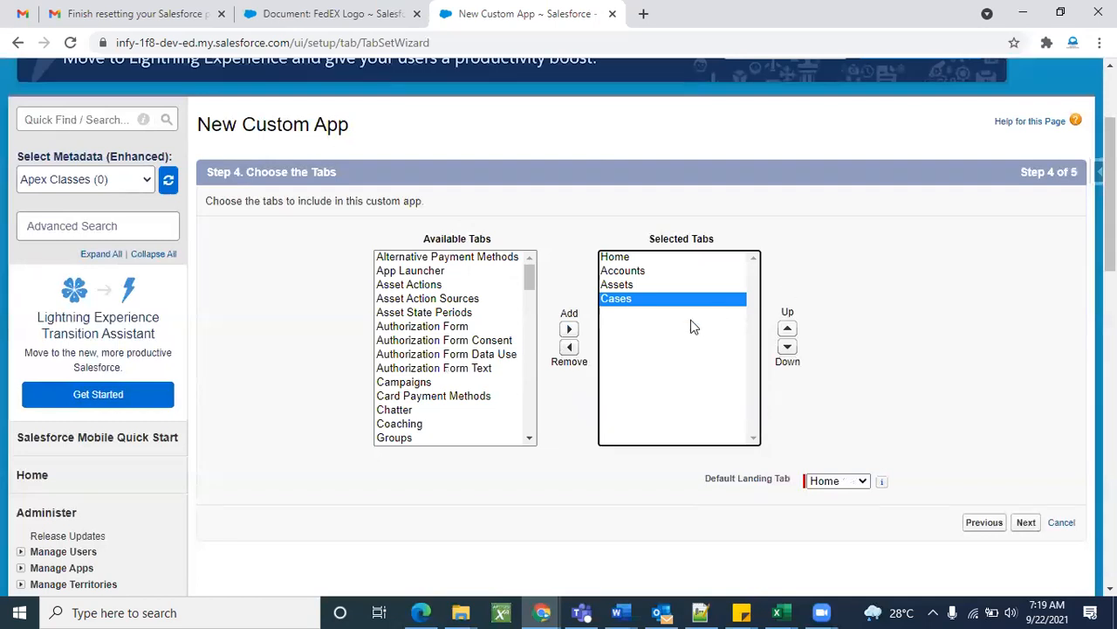
left_click(641, 286, "ctrl")
left_click(635, 274, "ctrl")
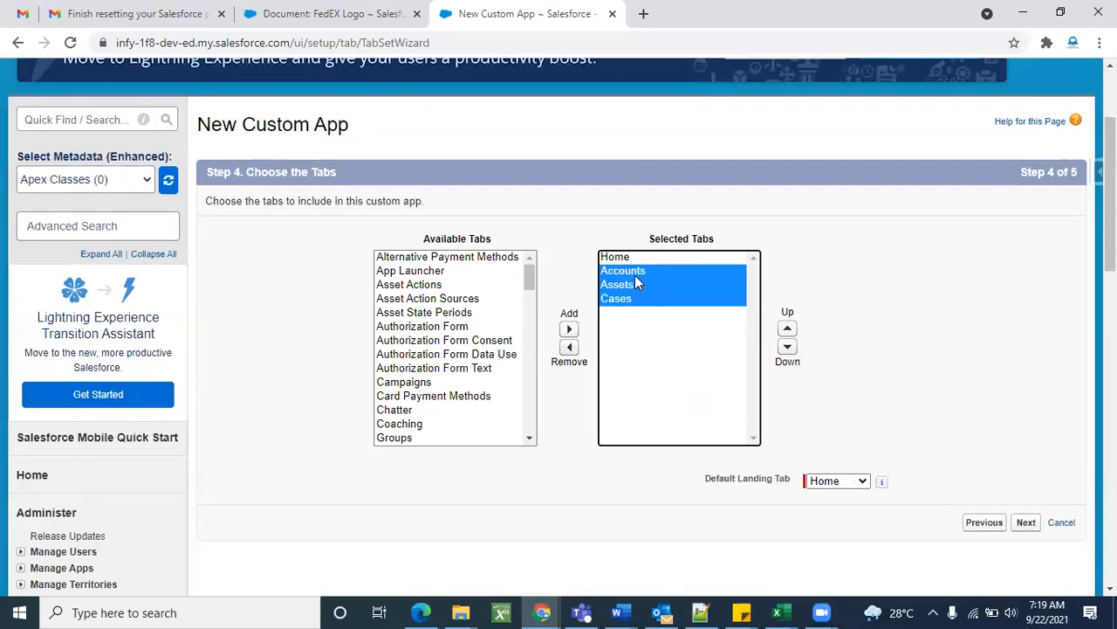
left_click(565, 349)
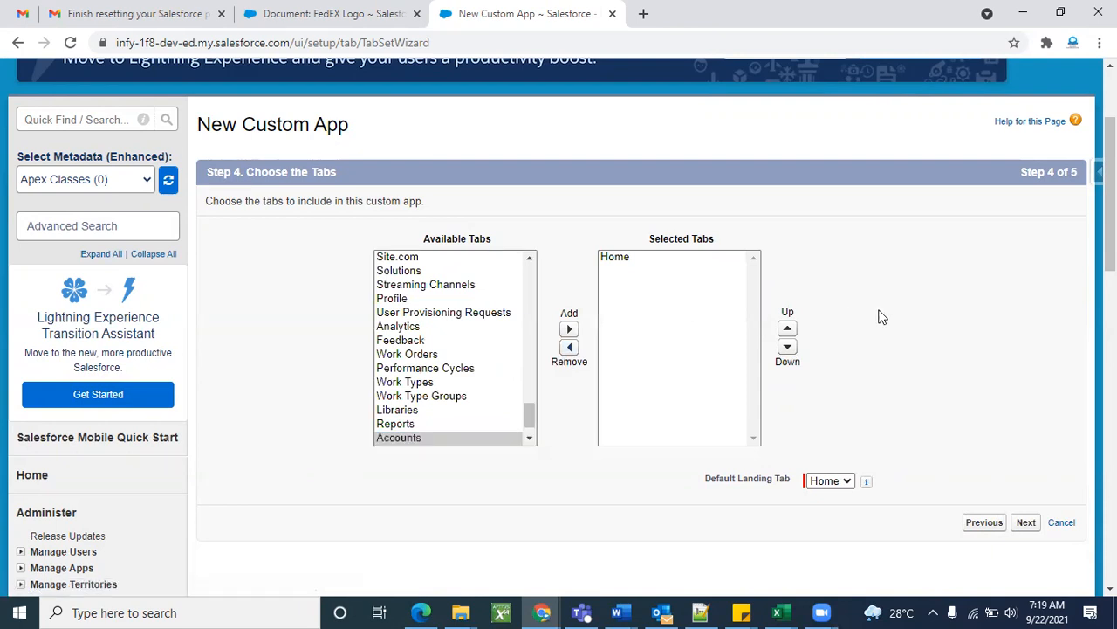
Try removing Home, keep it as the only selected tab, and advance to Assign to Profiles.
scroll(880, 317, "up", 2)
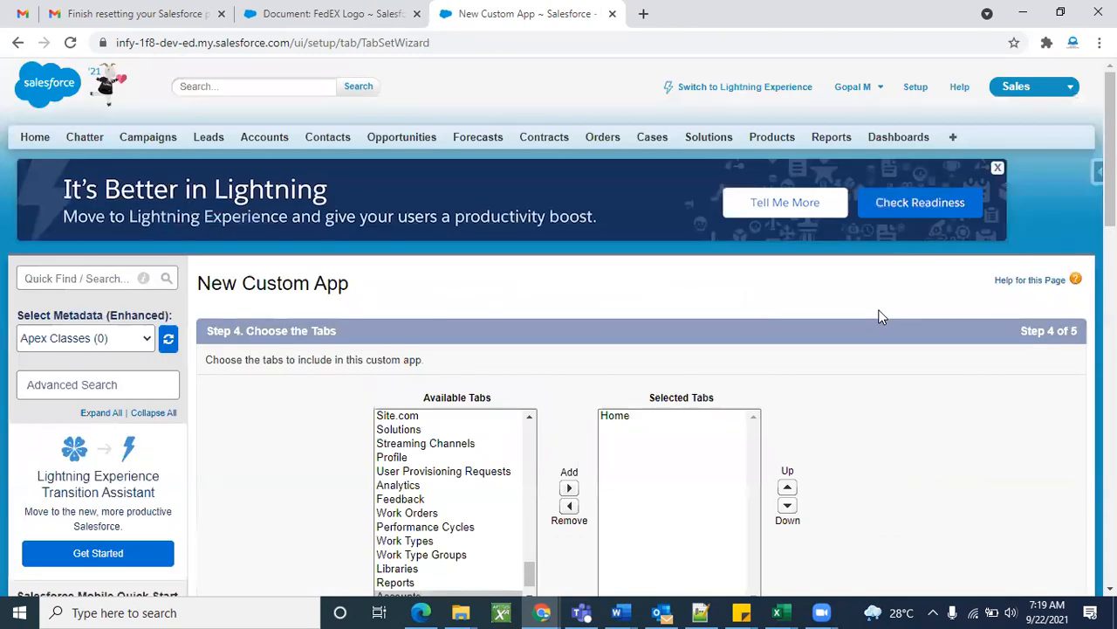
scroll(880, 317, "down", 1)
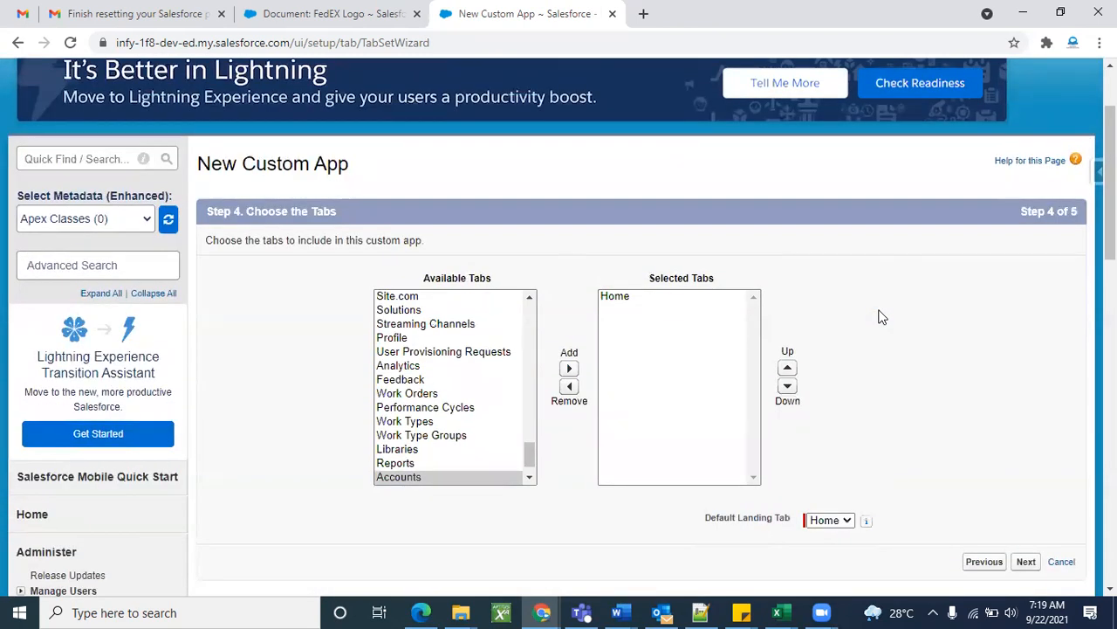
left_click(651, 301)
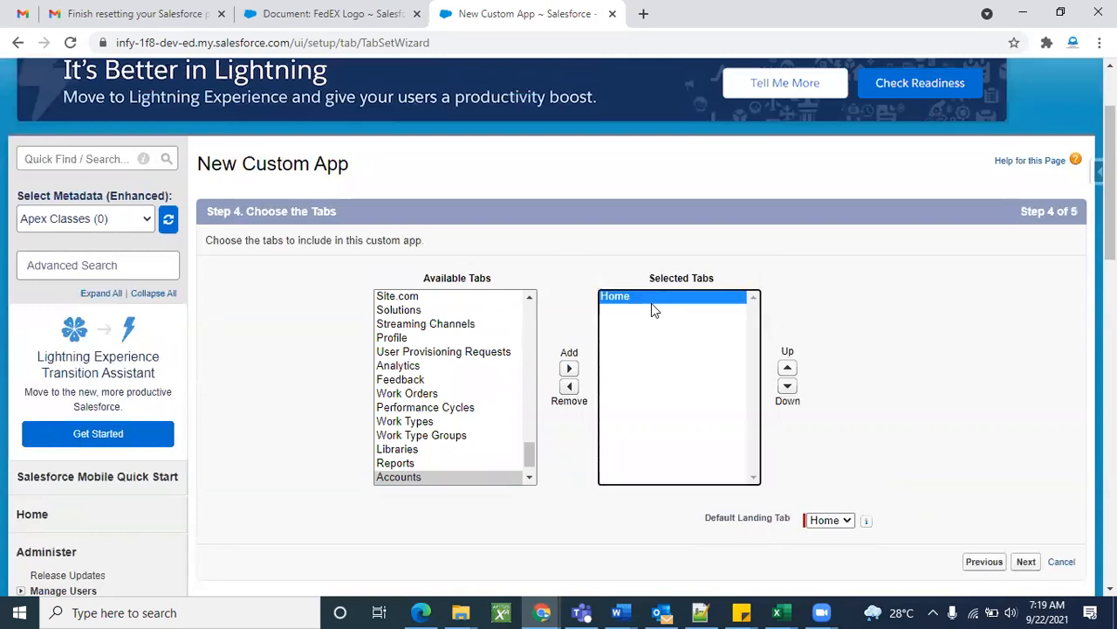
left_click(891, 309)
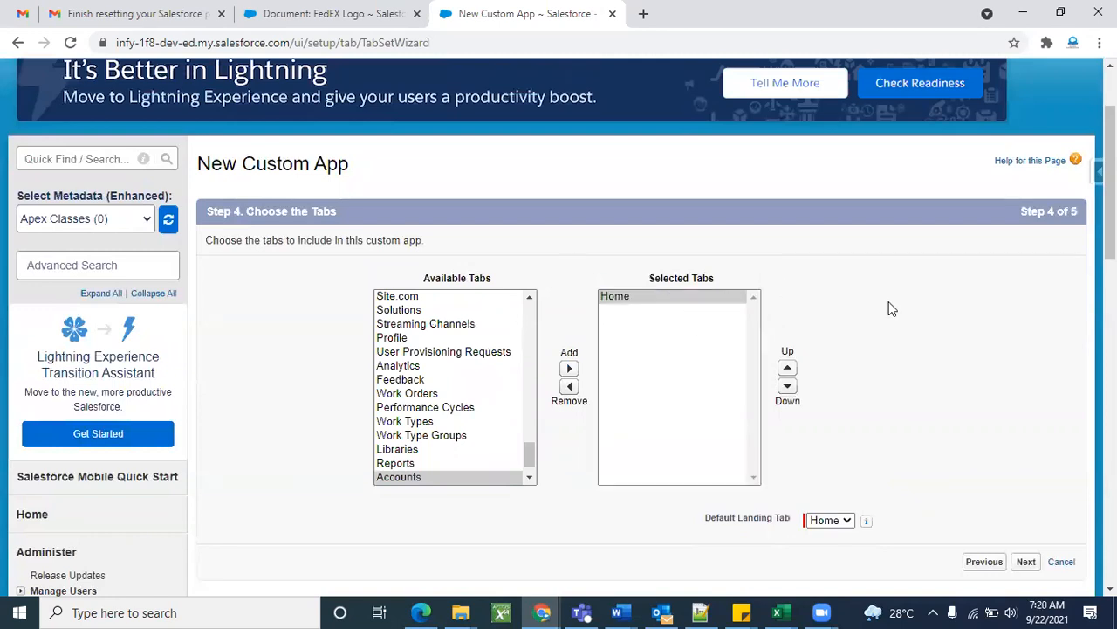
left_click(569, 391)
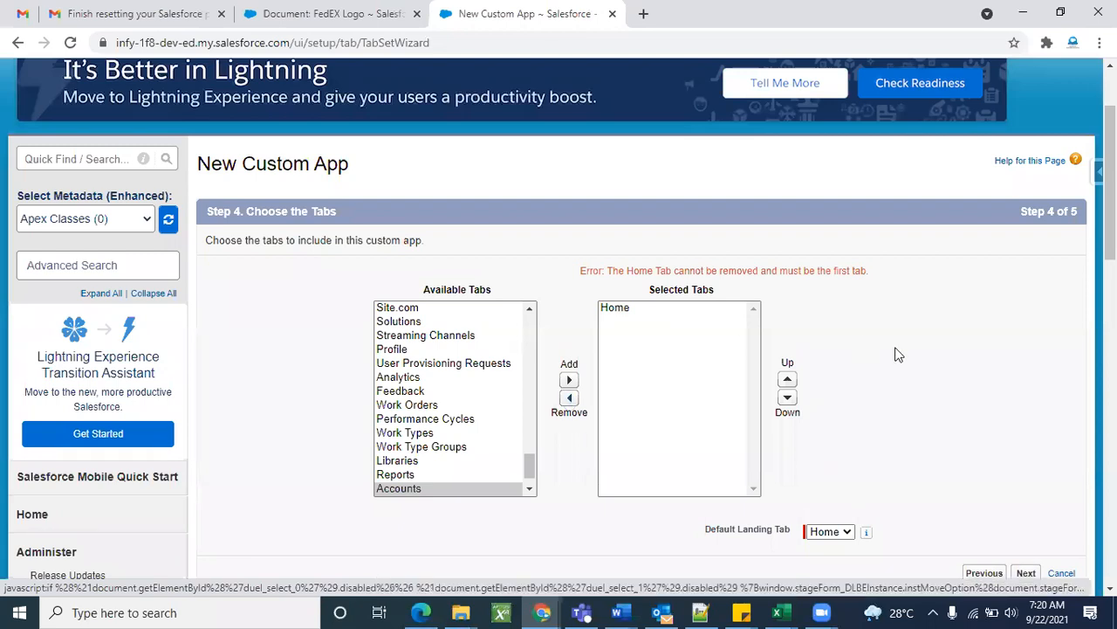
scroll(896, 352, "down", 2)
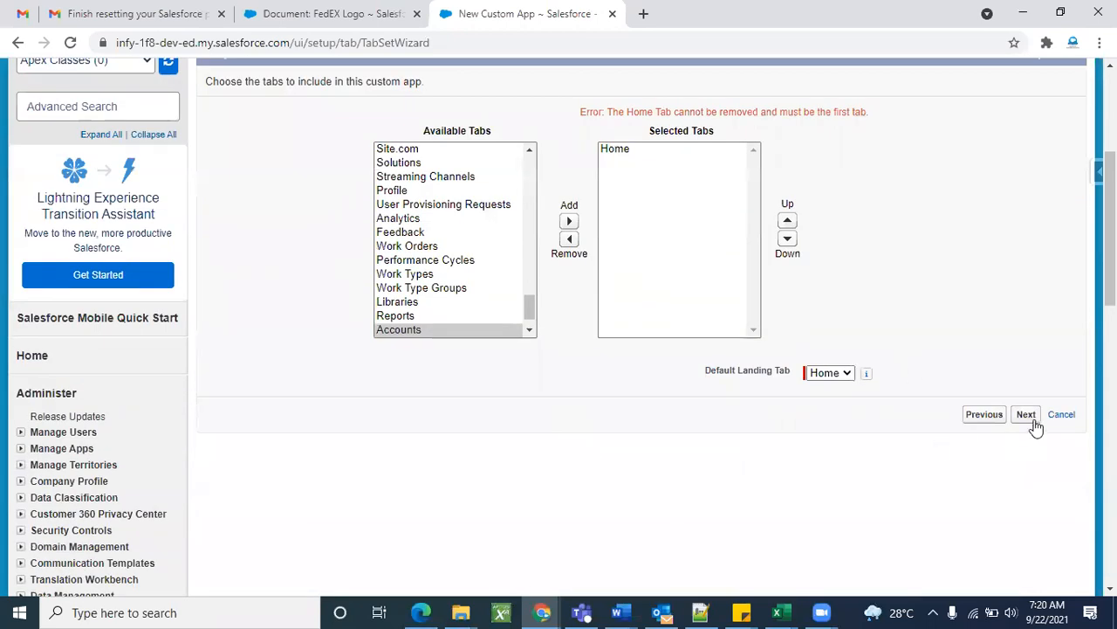
scroll(850, 459, "up", 1)
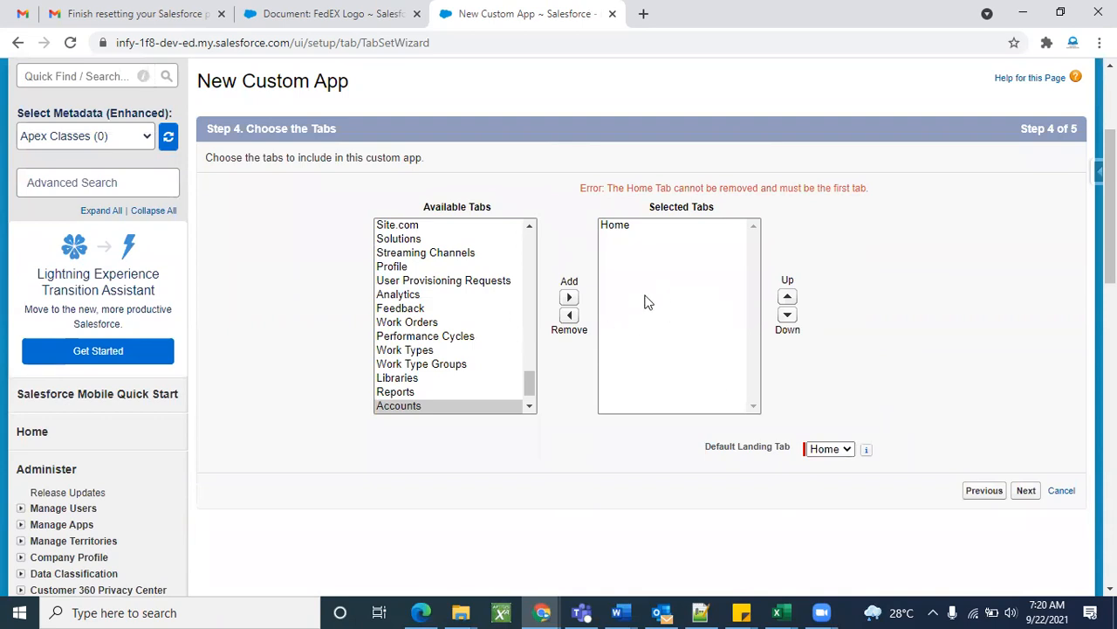
left_click(1019, 492)
Tick the Visible header checkbox so every profile, including System Administrator, sees the Fedex app.
scroll(743, 388, "down", 3)
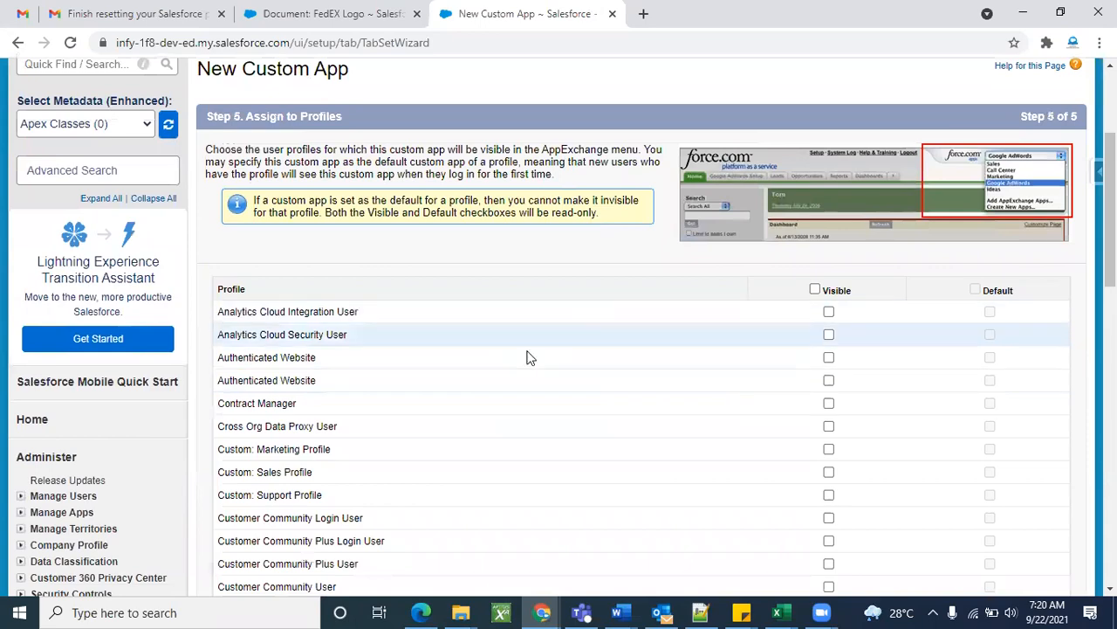
scroll(526, 357, "down", 2)
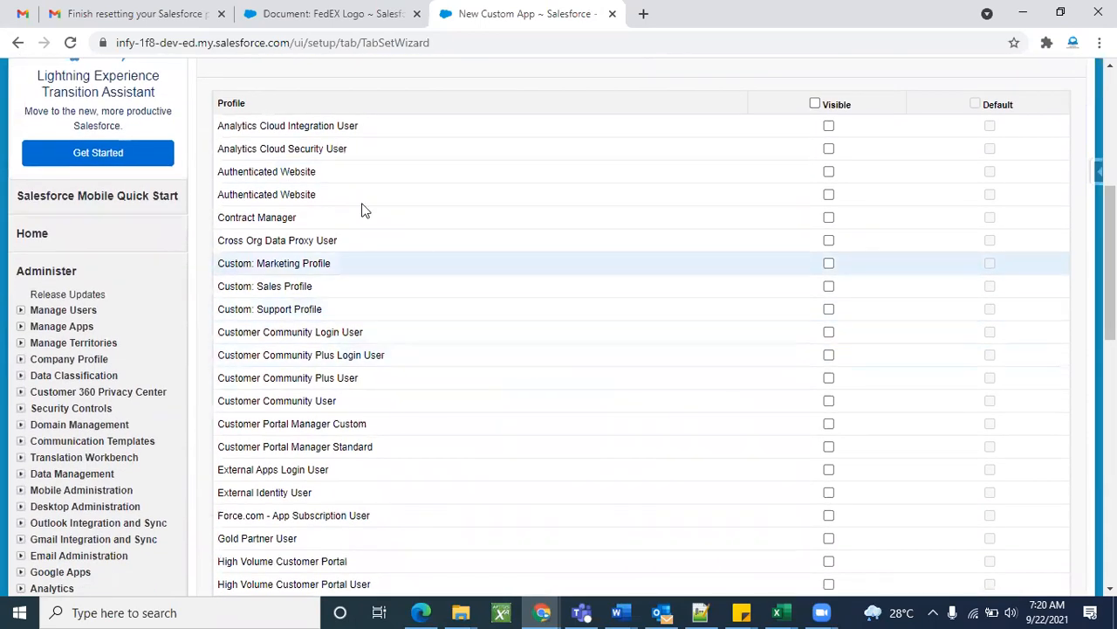
scroll(641, 212, "down", 6)
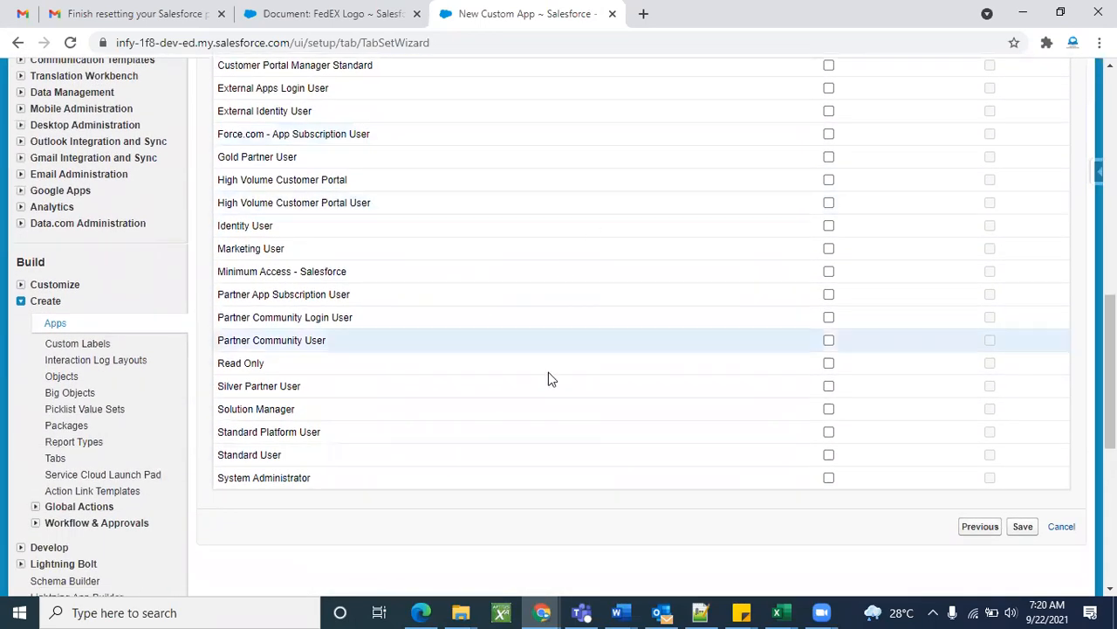
scroll(450, 367, "up", 7)
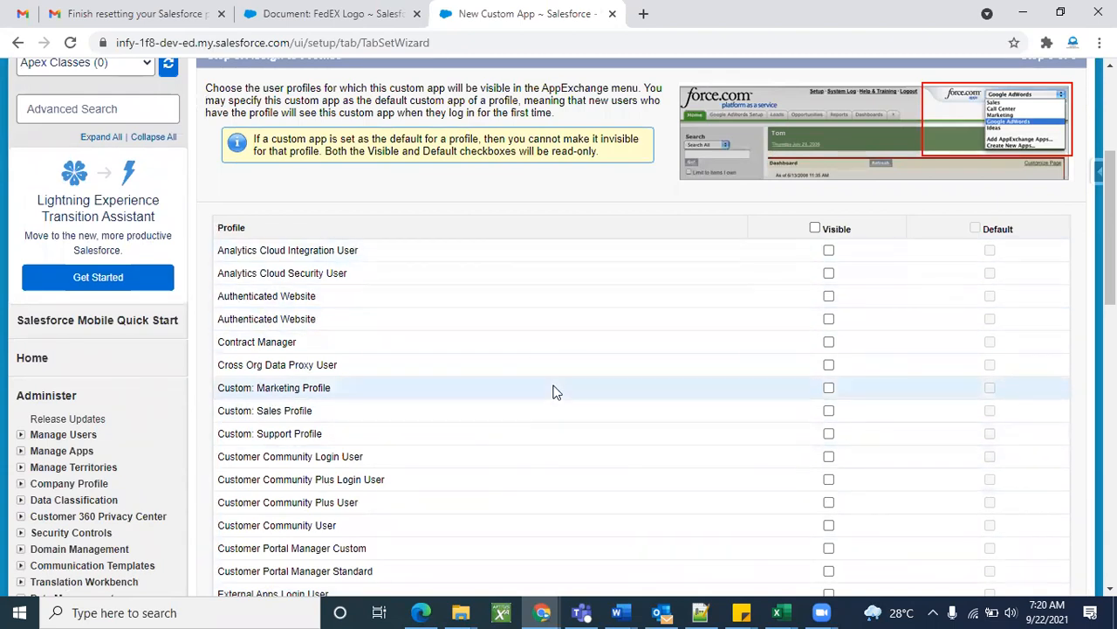
scroll(553, 392, "down", 1)
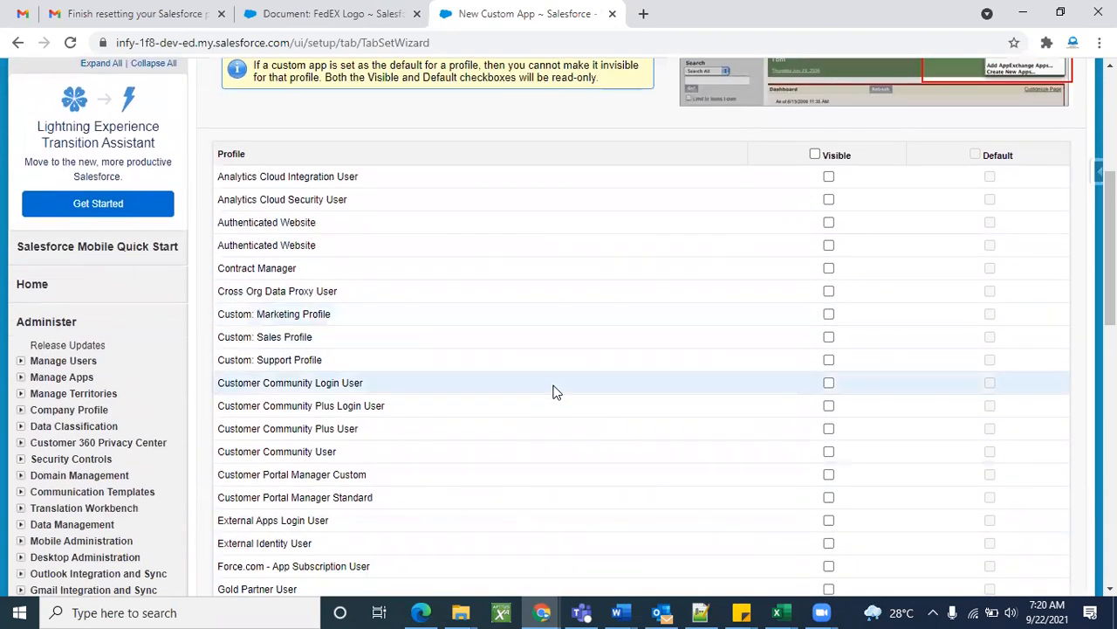
left_click(815, 154)
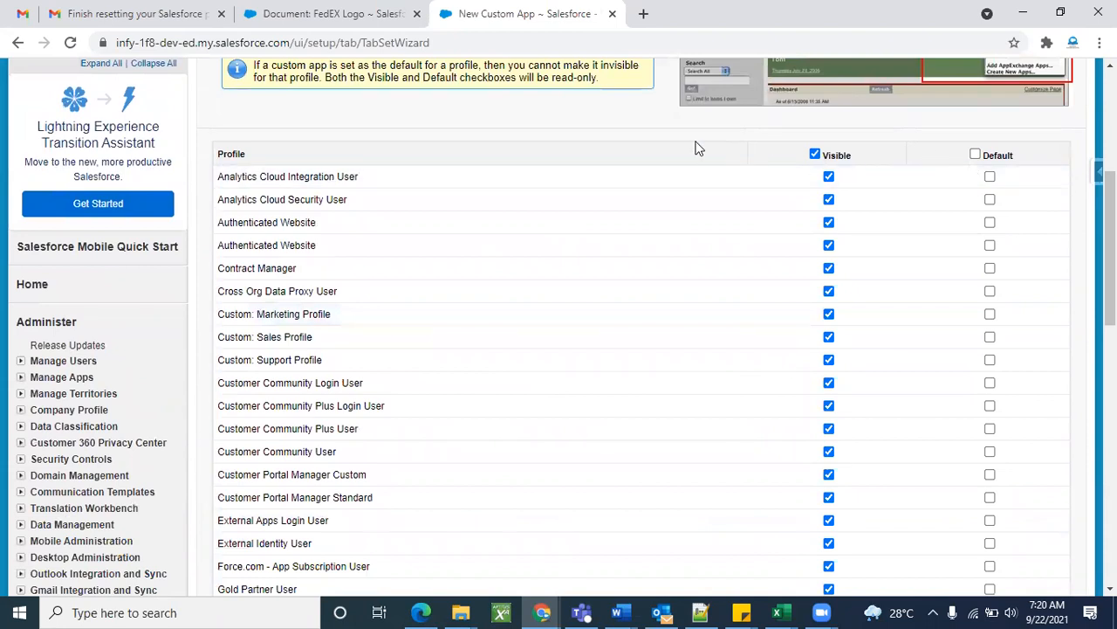
scroll(696, 149, "up", 4)
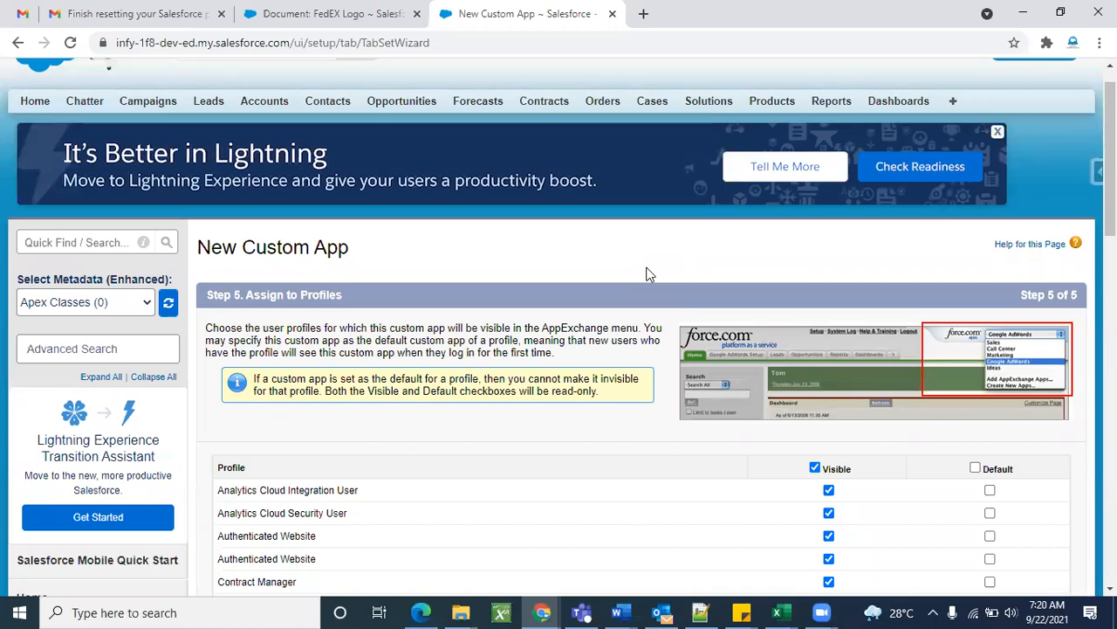
scroll(668, 529, "down", 7)
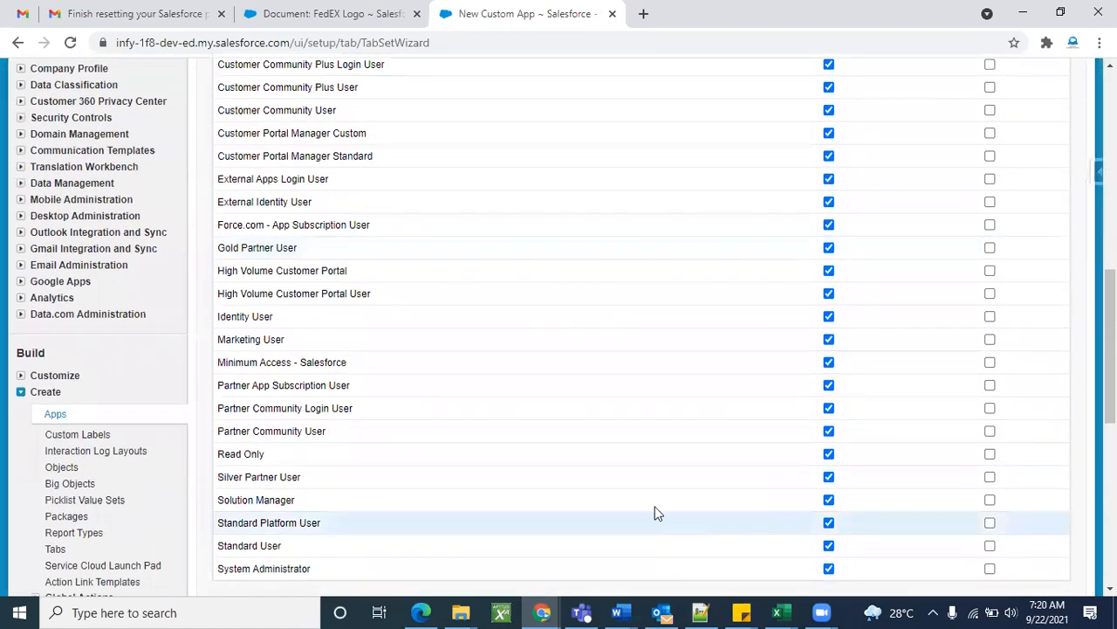
scroll(691, 463, "down", 2)
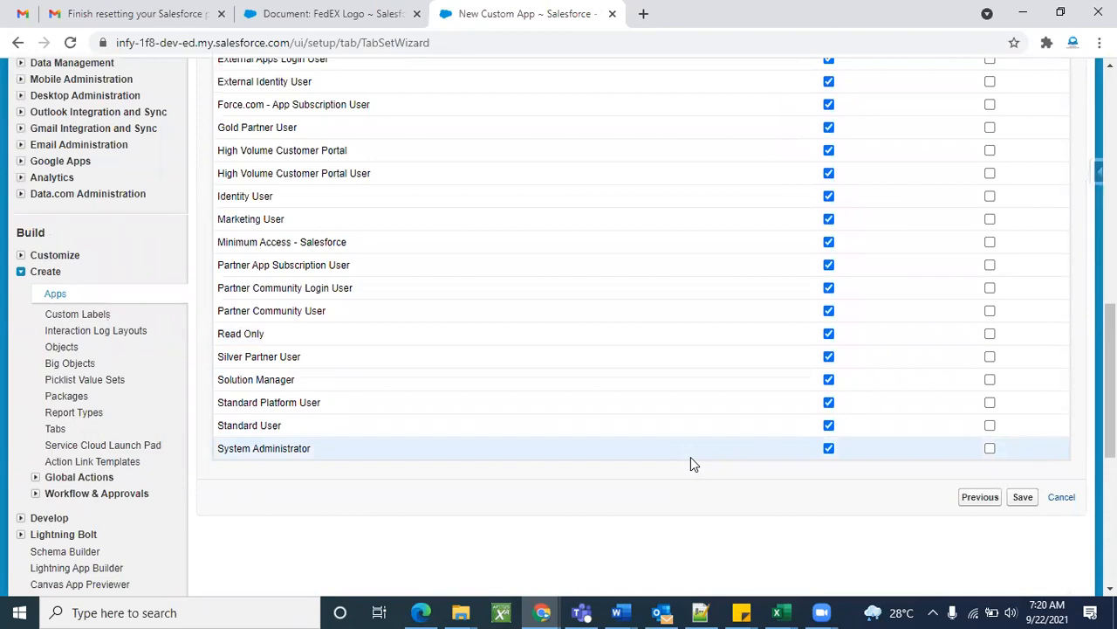
scroll(728, 392, "up", 6)
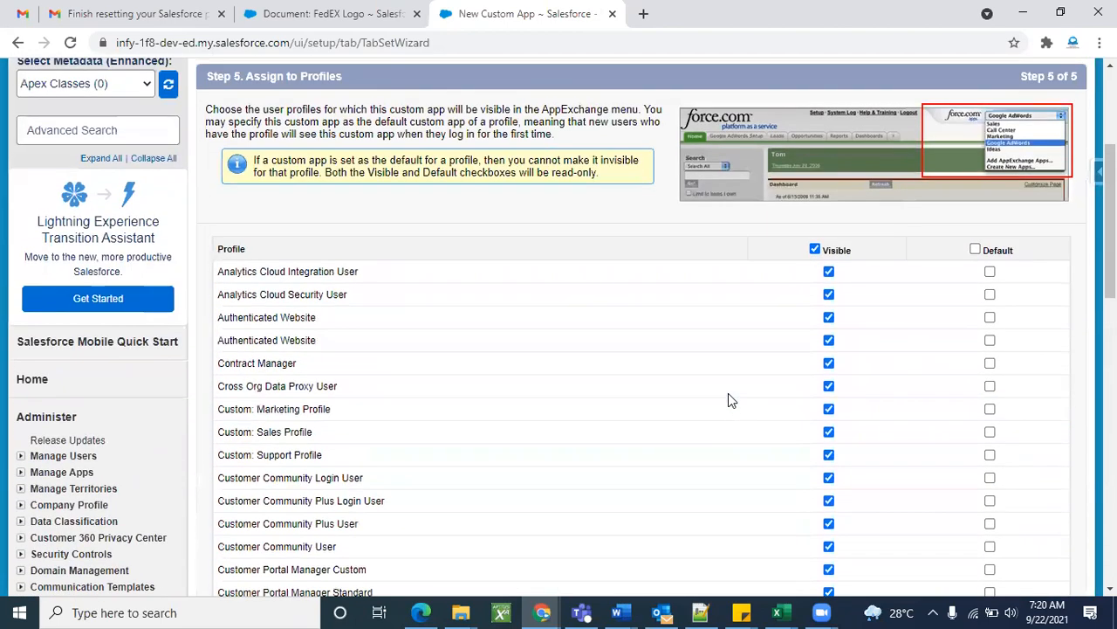
Untick the Visible header checkbox, clearing Visible for every profile including System Administrator.
left_click(815, 250)
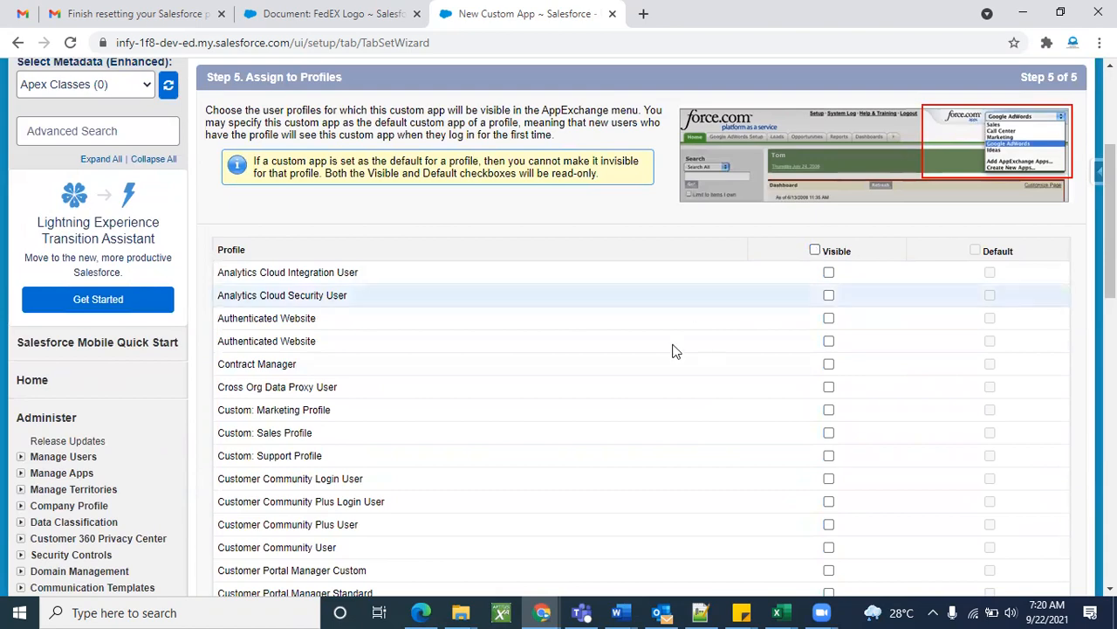
scroll(673, 354, "down", 3)
scroll(672, 356, "down", 2)
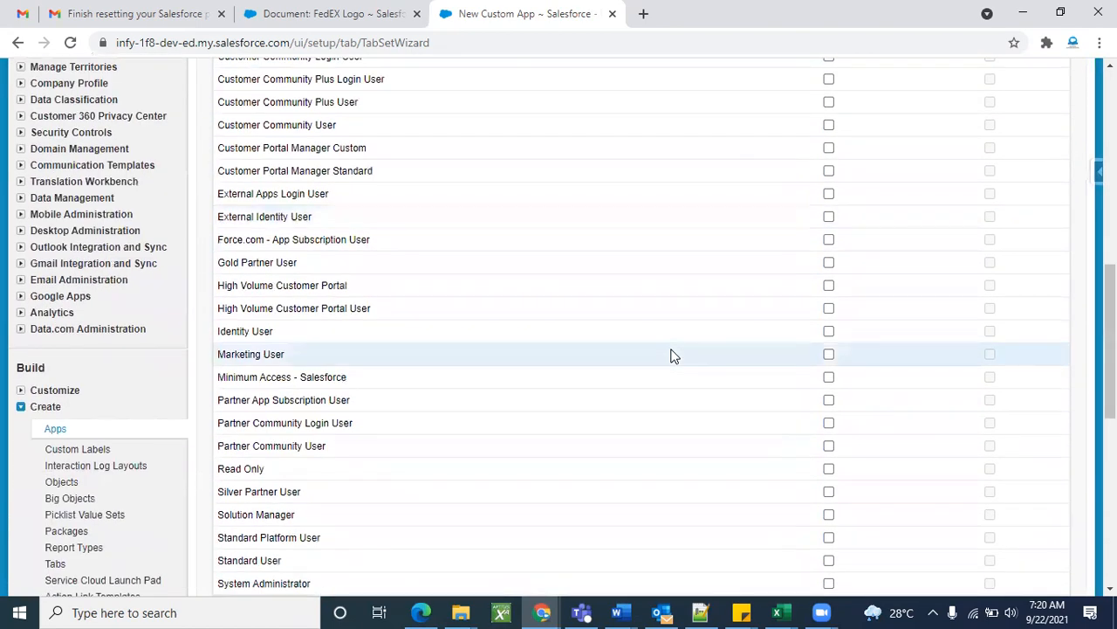
scroll(671, 355, "down", 3)
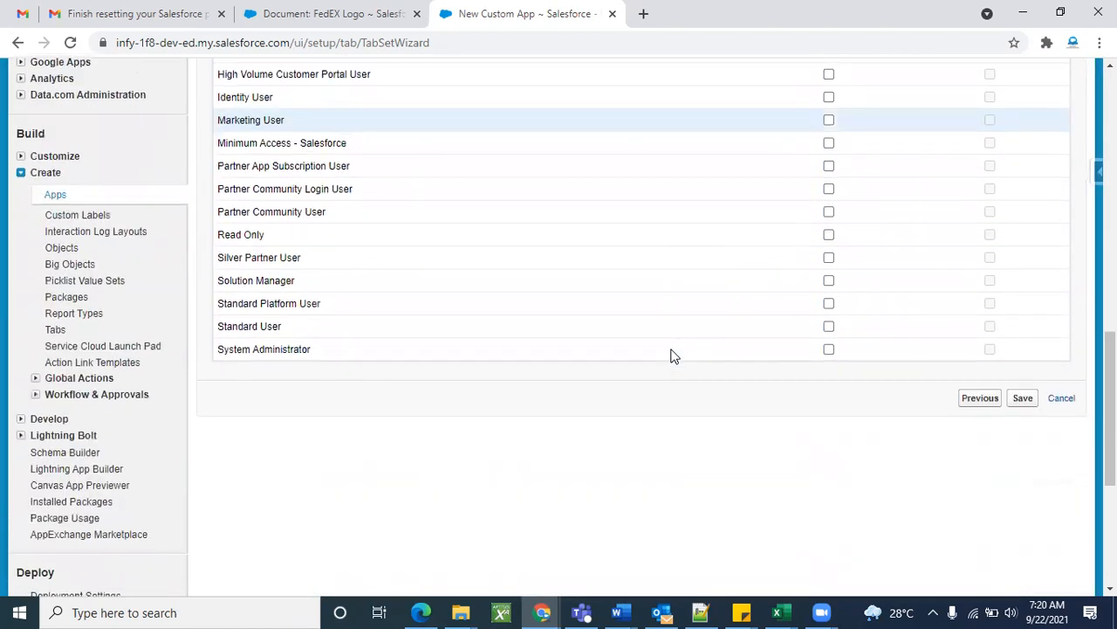
scroll(402, 291, "up", 8)
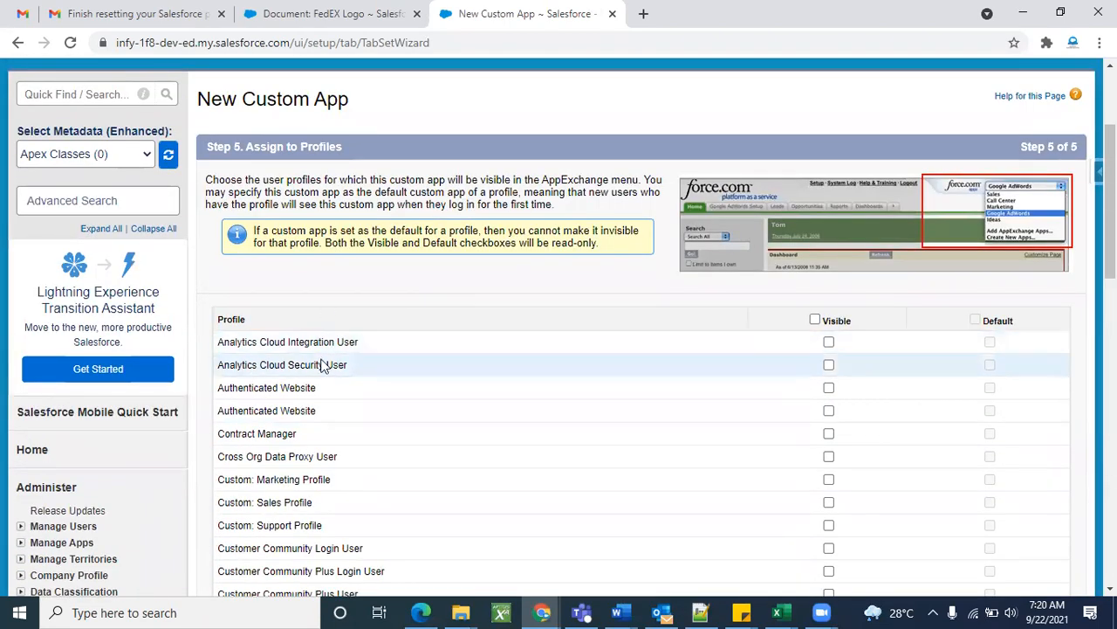
scroll(366, 432, "down", 2)
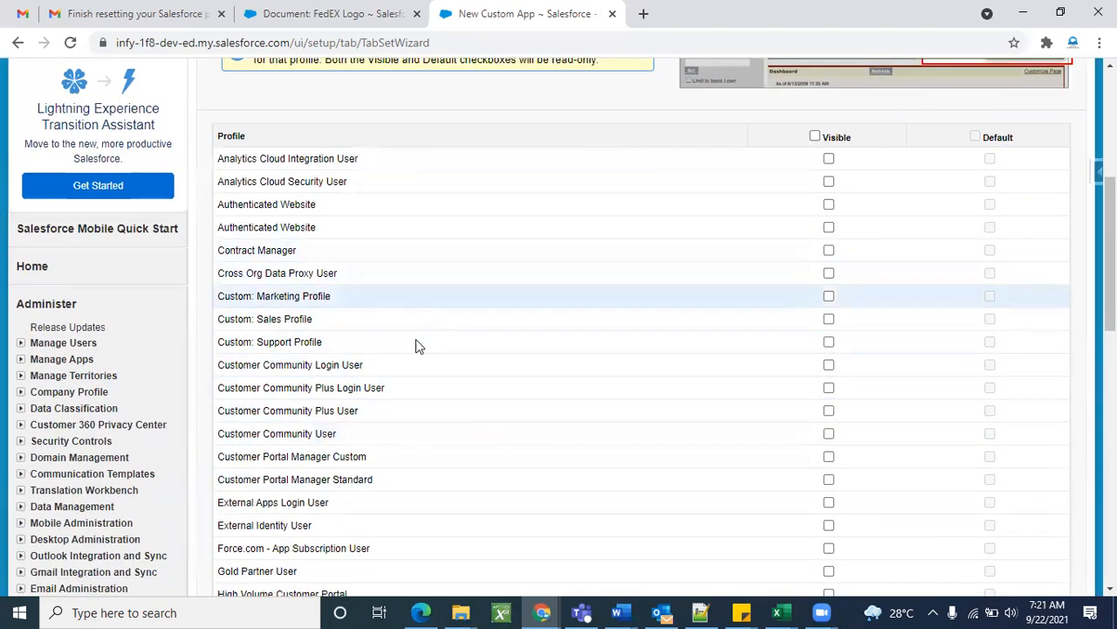
scroll(415, 355, "down", 6)
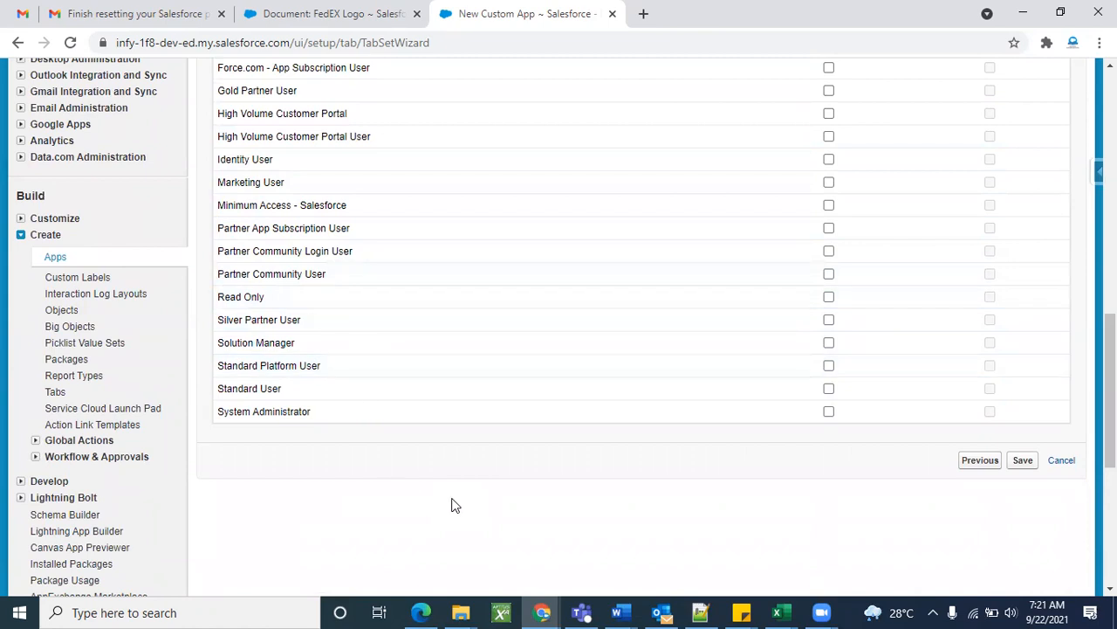
scroll(612, 509, "up", 10)
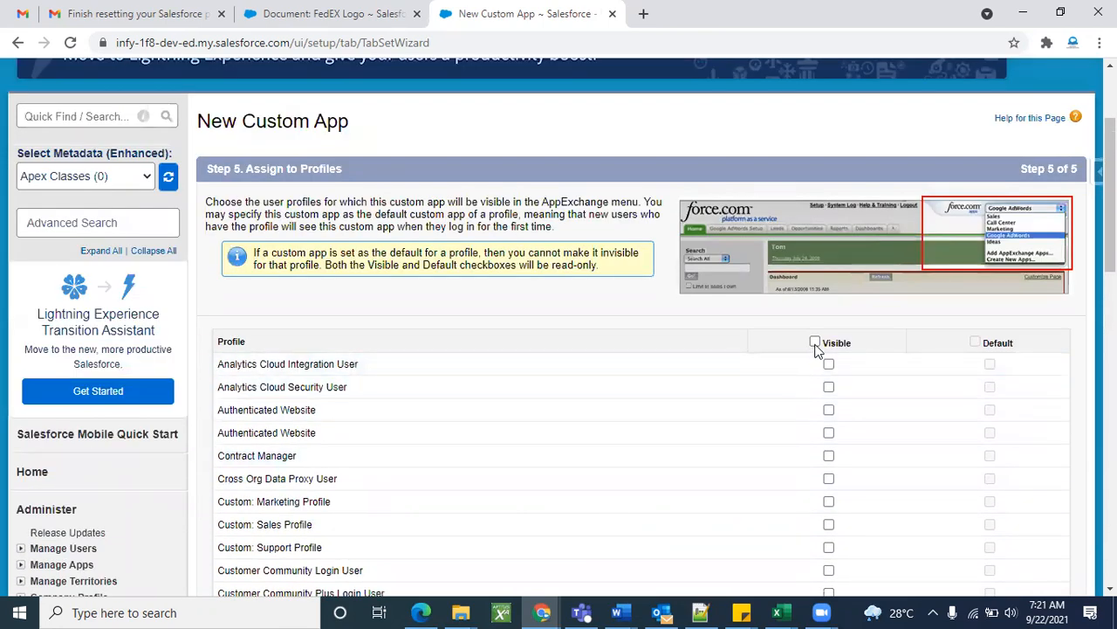
Tick the Visible and Default header checkboxes for all profiles, then save the Fedex app.
left_click(815, 343)
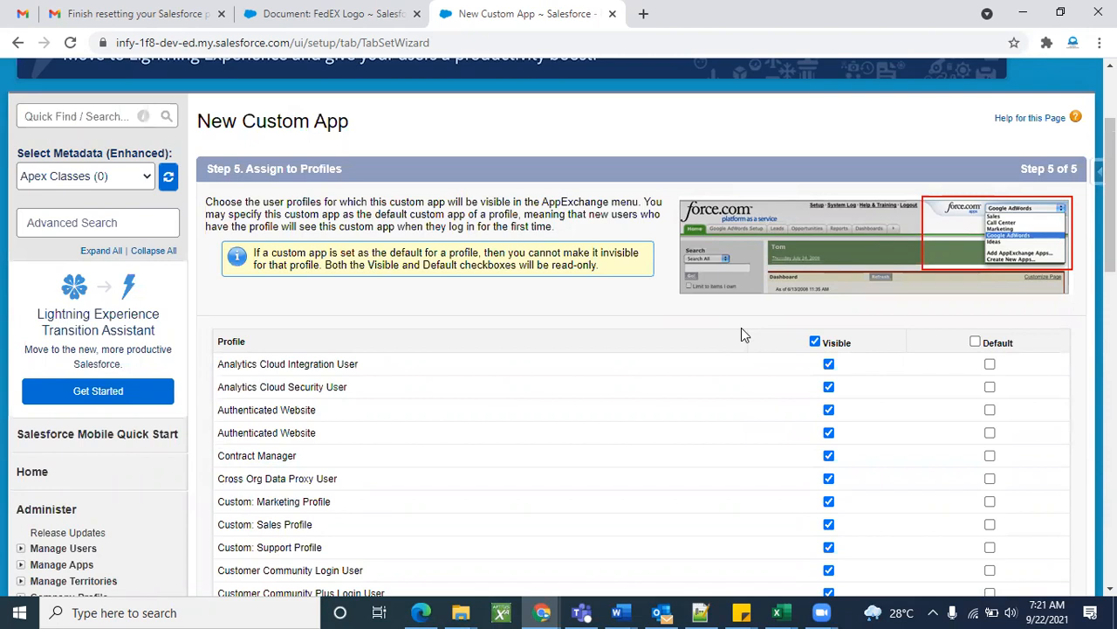
scroll(471, 419, "down", 3)
scroll(472, 424, "down", 2)
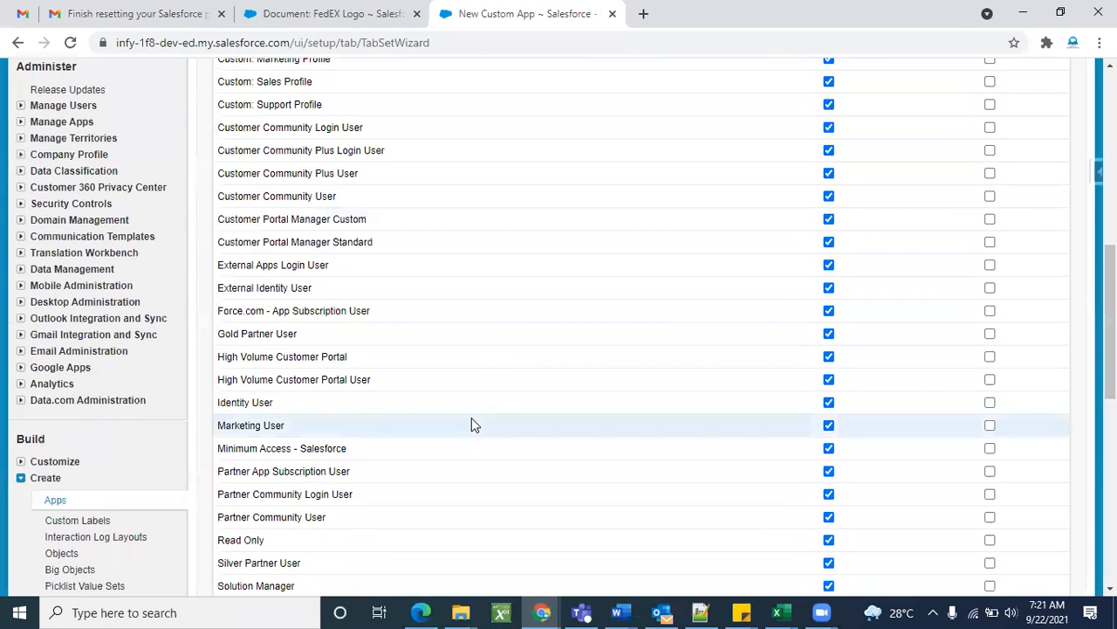
scroll(489, 367, "down", 2)
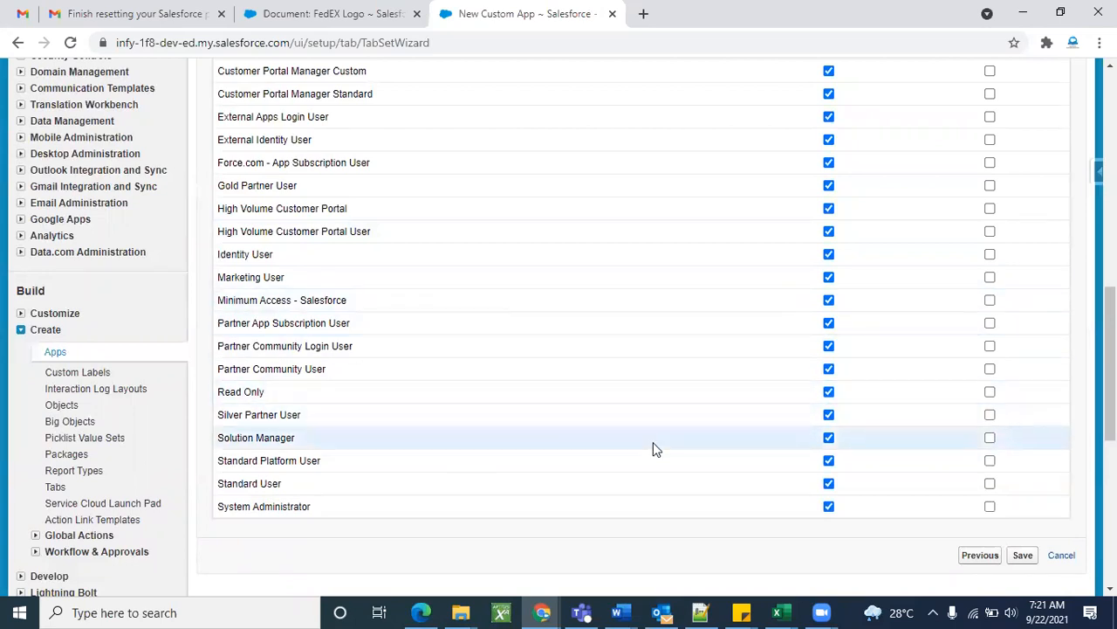
scroll(656, 449, "up", 10)
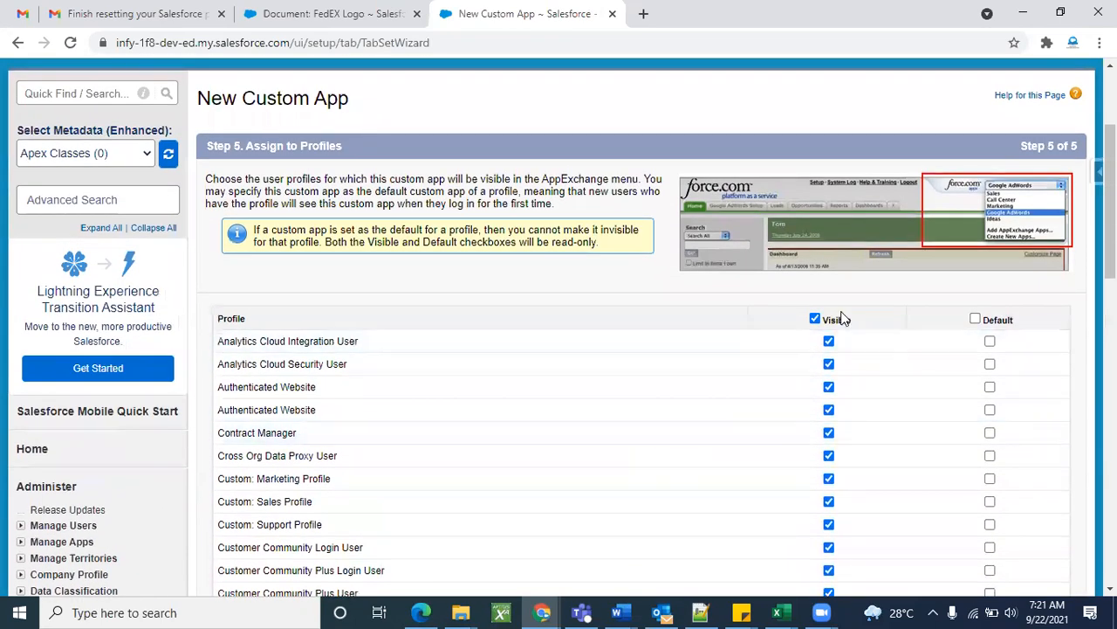
left_click(975, 319)
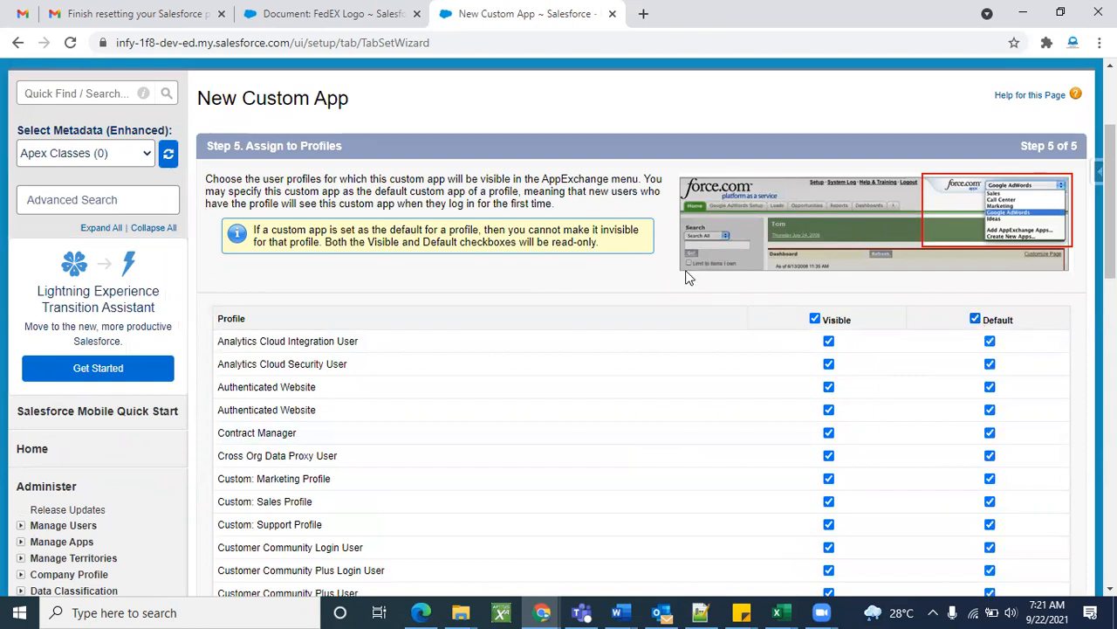
scroll(627, 352, "down", 9)
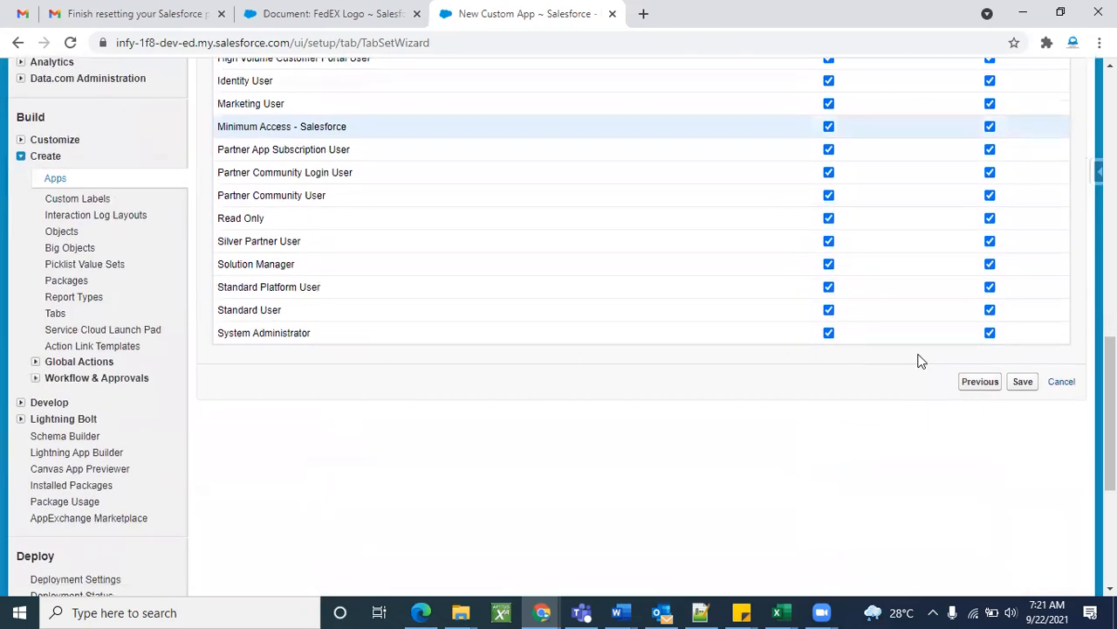
left_click(1022, 381)
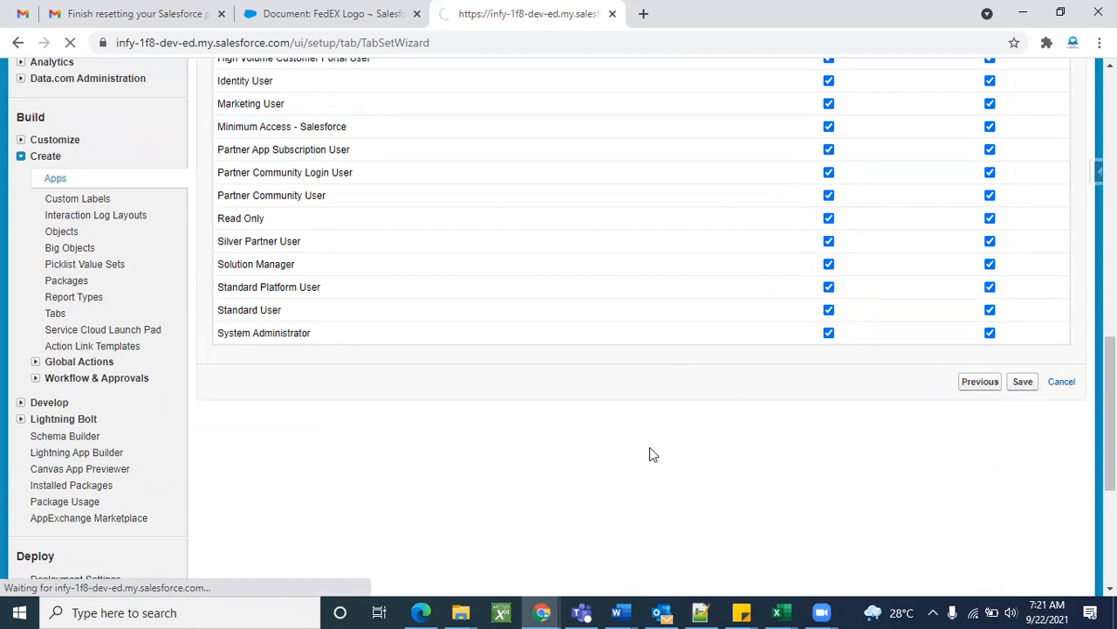
Scroll the Apps list to verify Fedex is listed with the Custom box ticked.
scroll(771, 447, "down", 3)
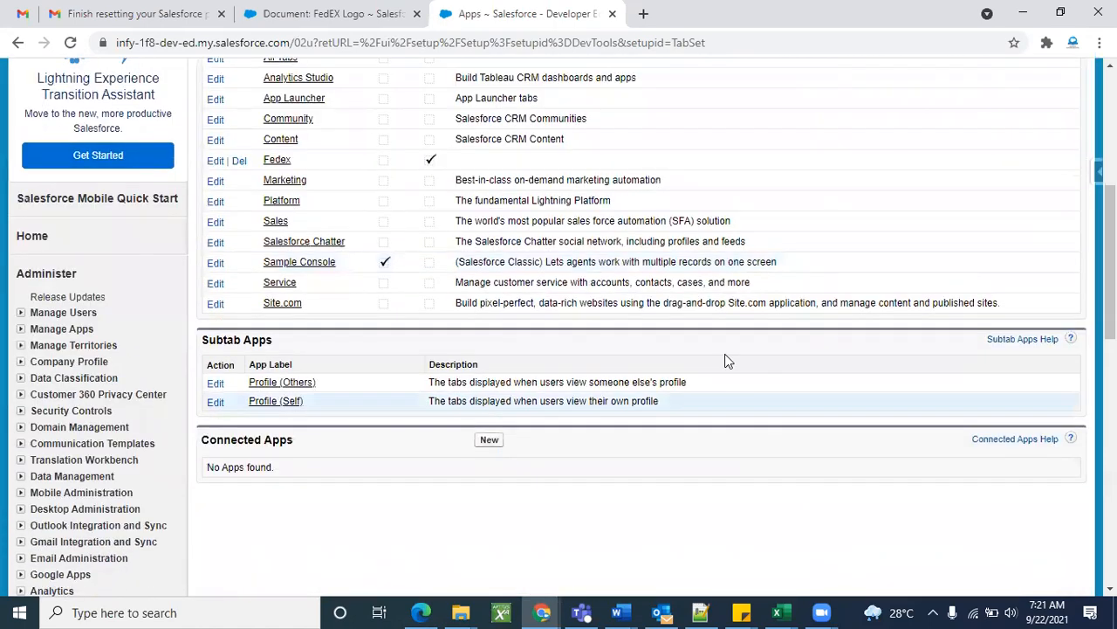
scroll(773, 416, "up", 1)
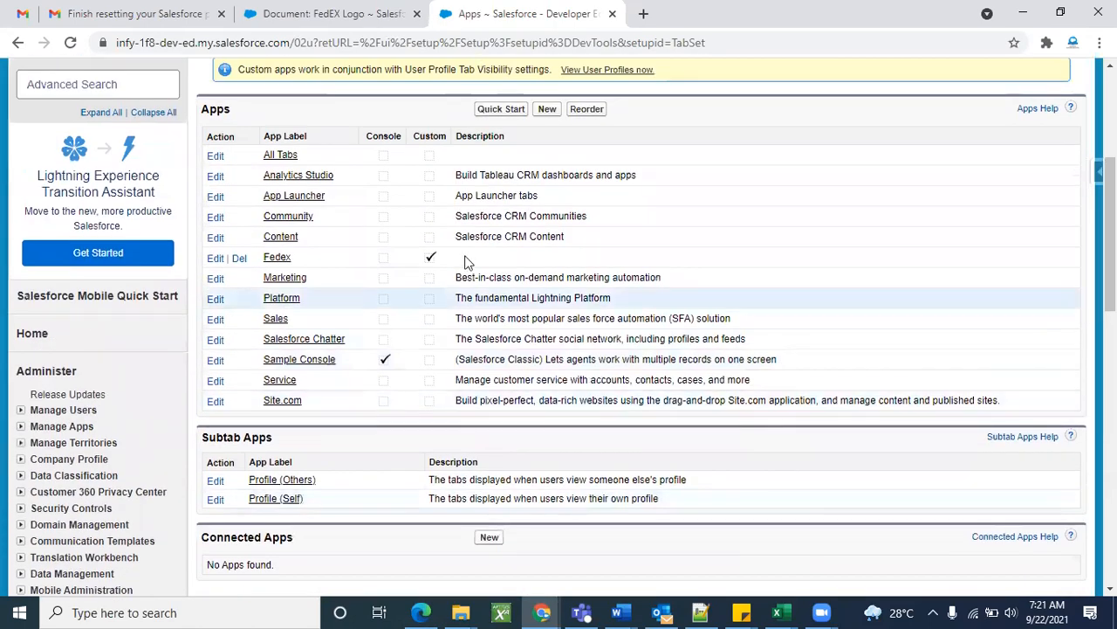
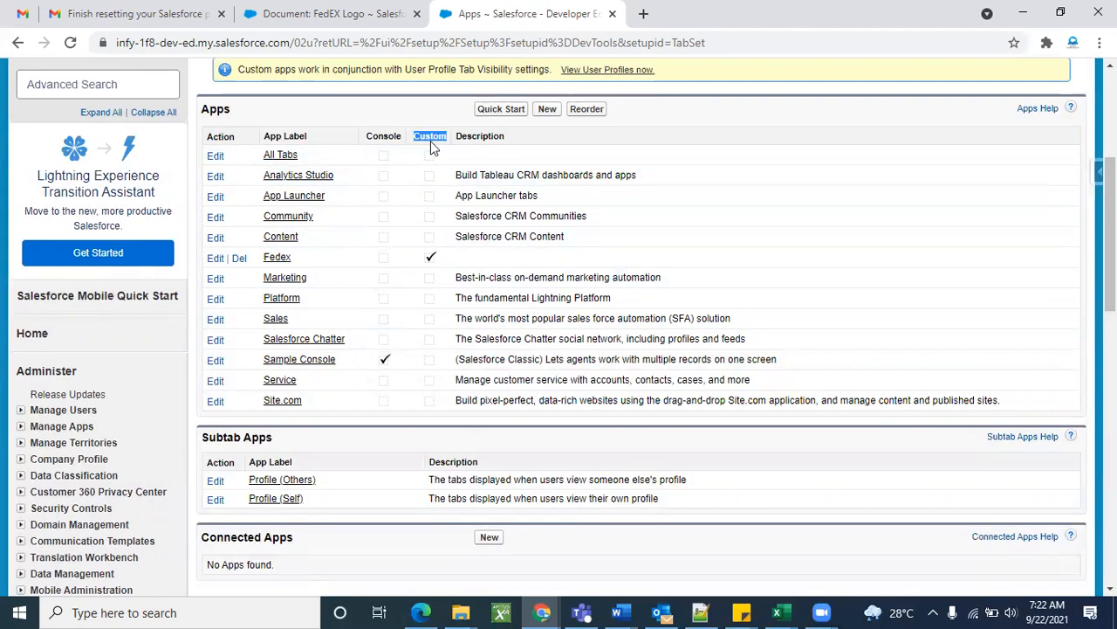
Switch to the Fedex app from the app menu.
left_click(458, 255)
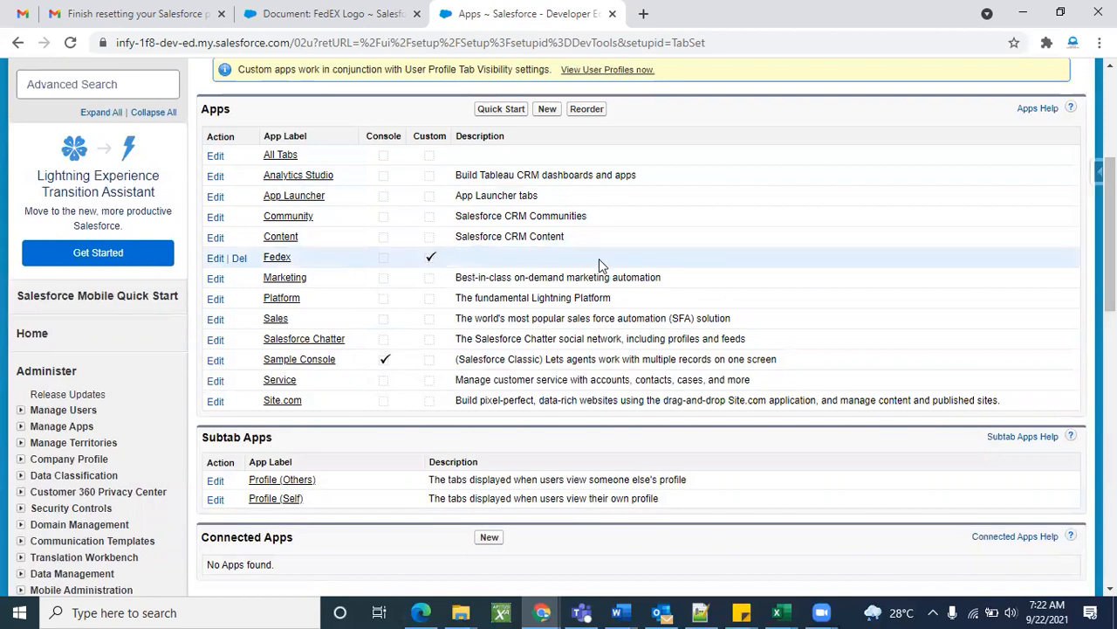
scroll(778, 338, "up", 4)
scroll(778, 338, "down", 2)
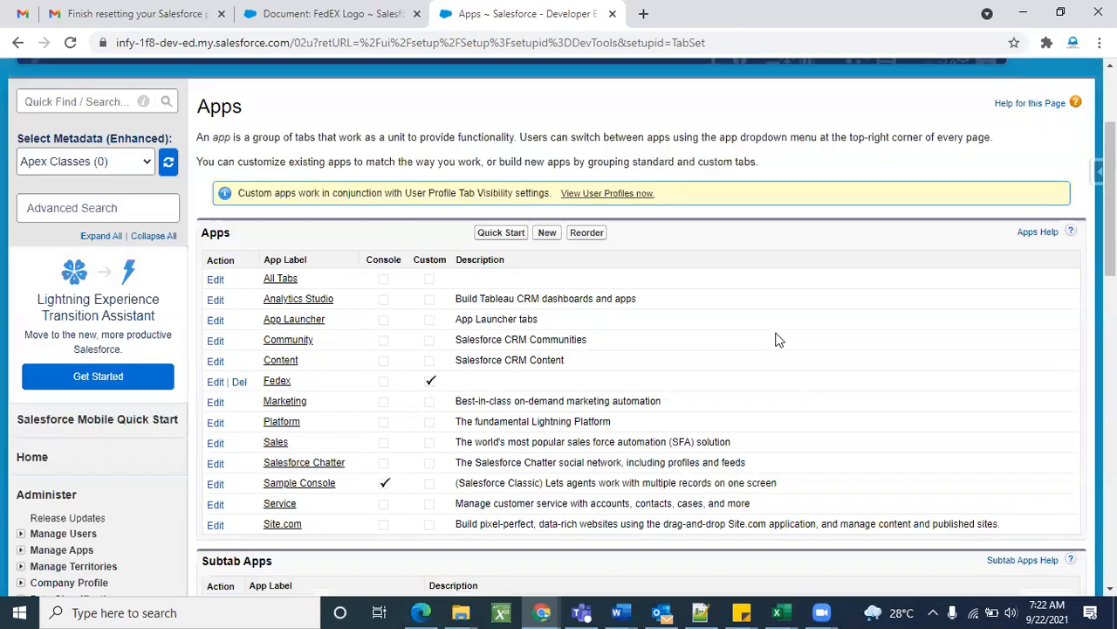
scroll(724, 414, "up", 3)
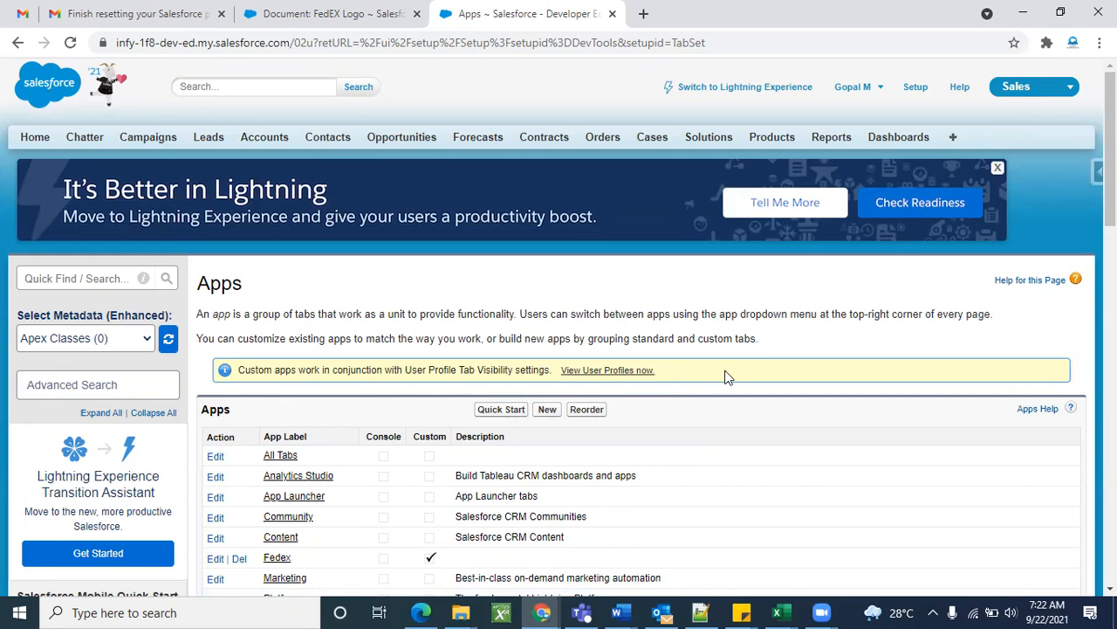
scroll(725, 375, "down", 2)
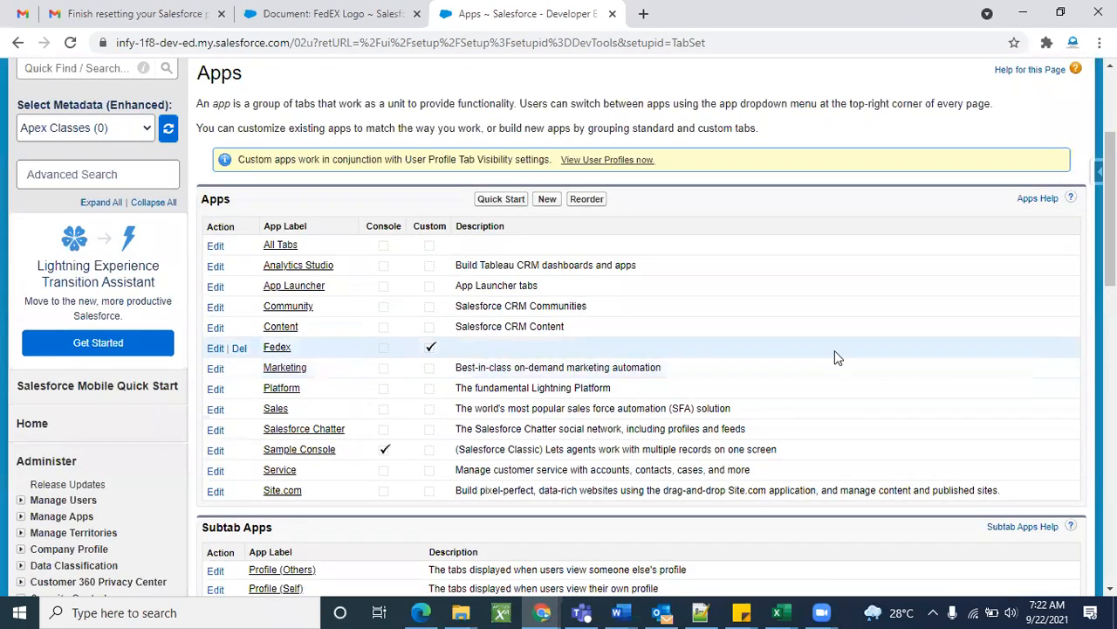
scroll(835, 350, "up", 2)
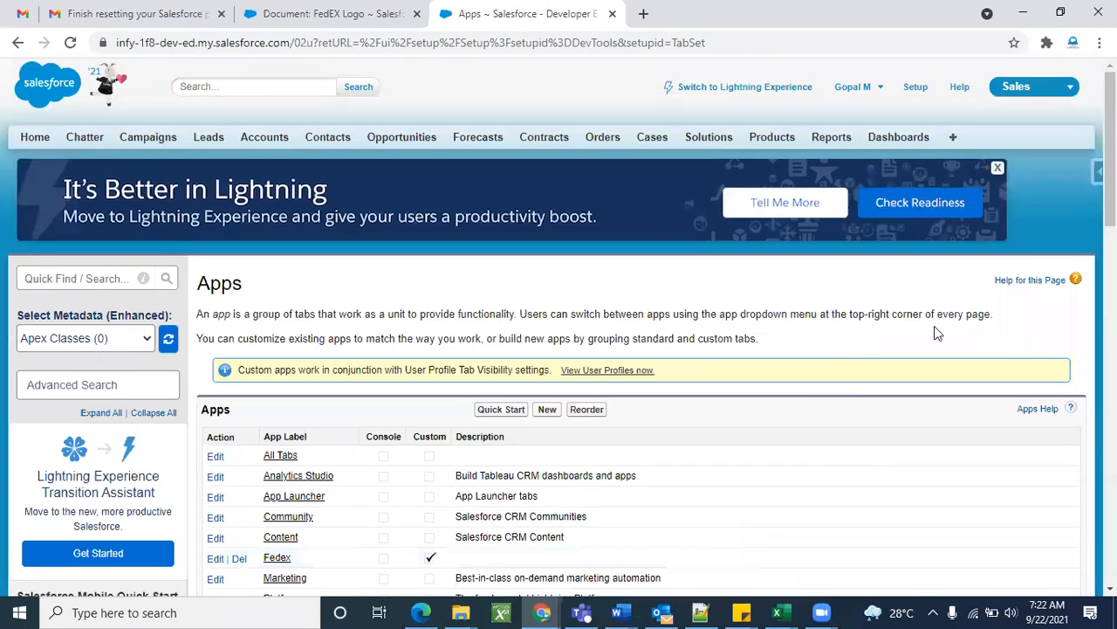
left_click(1055, 87)
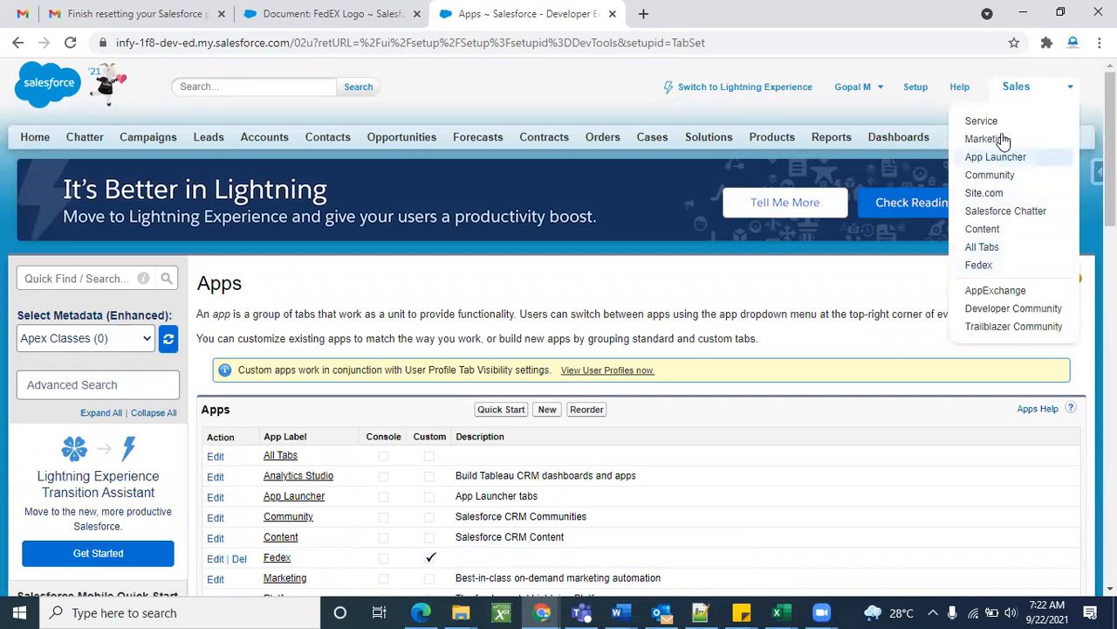
left_click(1003, 265)
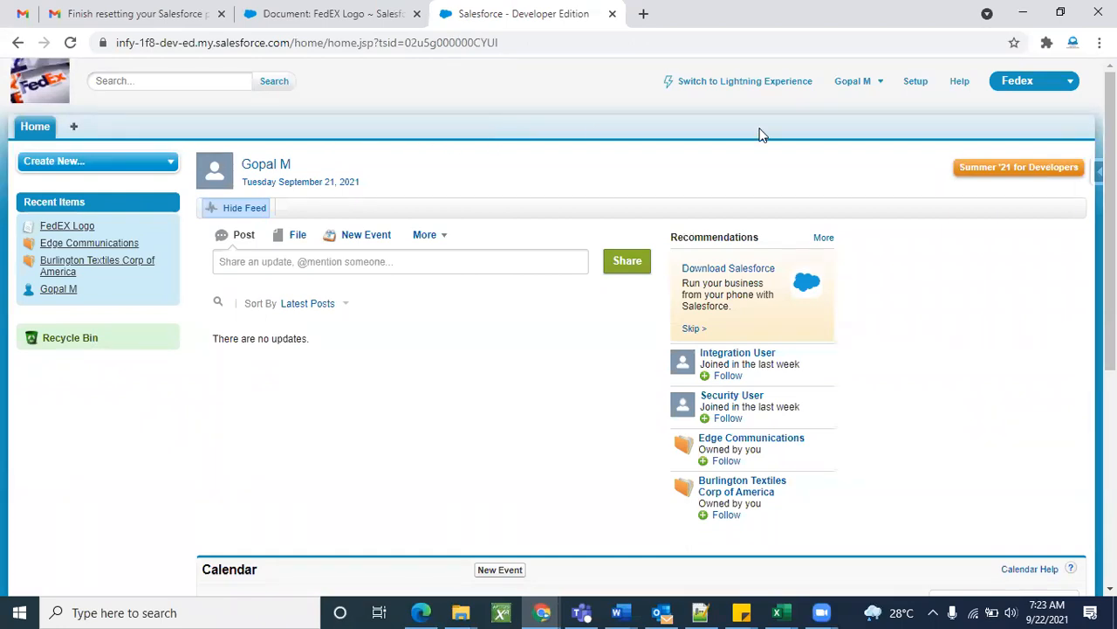
Switch to the Service app, then Sales, then back to Fedex, ending on its Home-only page.
left_click(1019, 83)
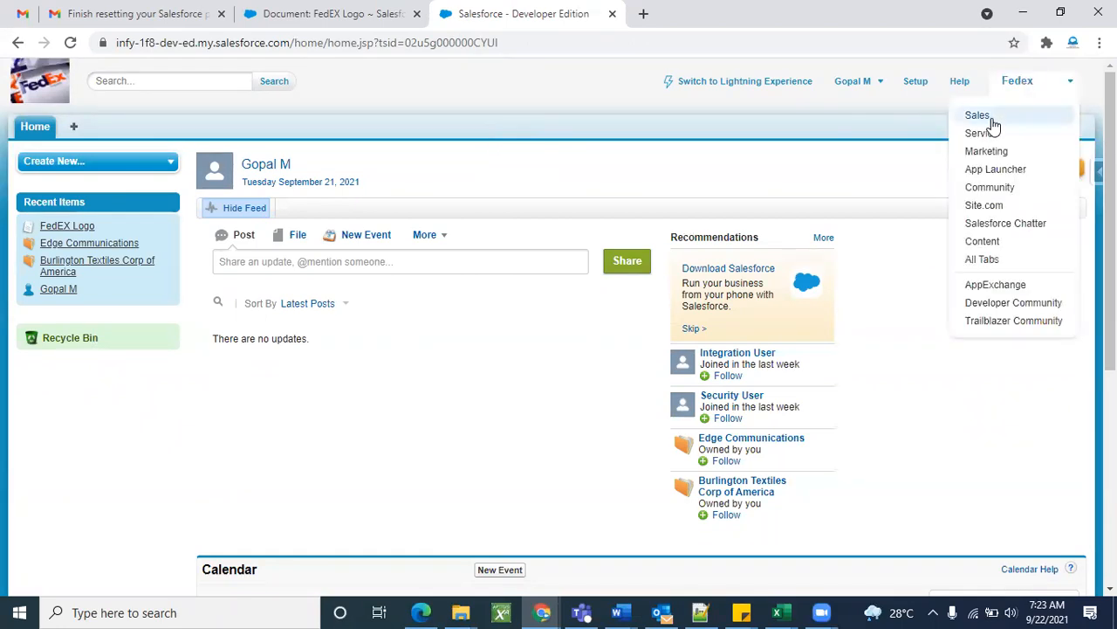
left_click(982, 133)
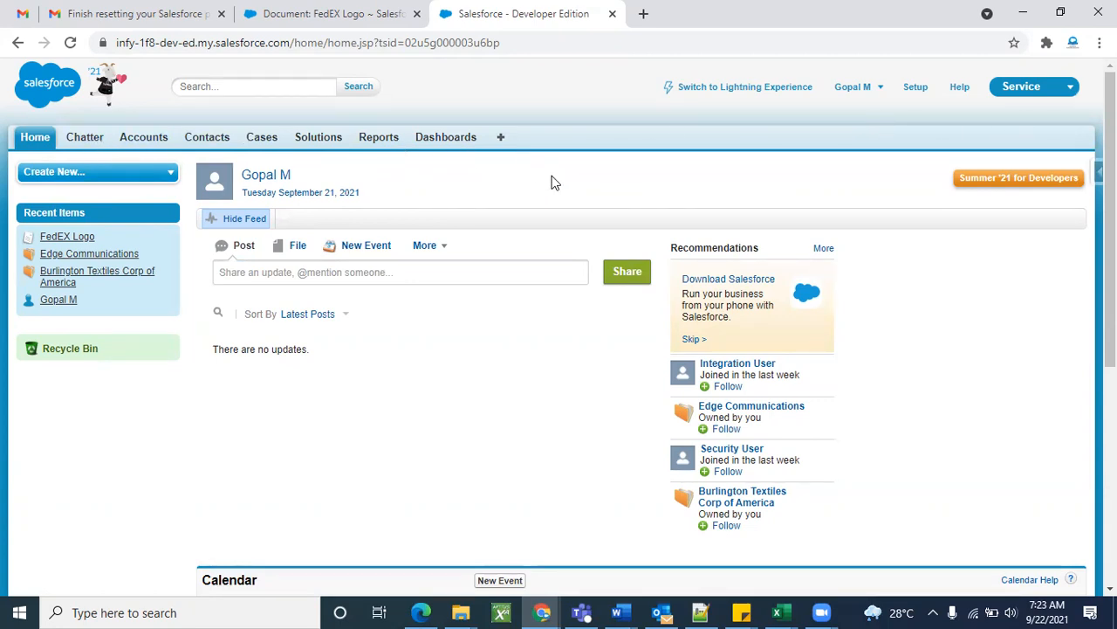
left_click(1006, 93)
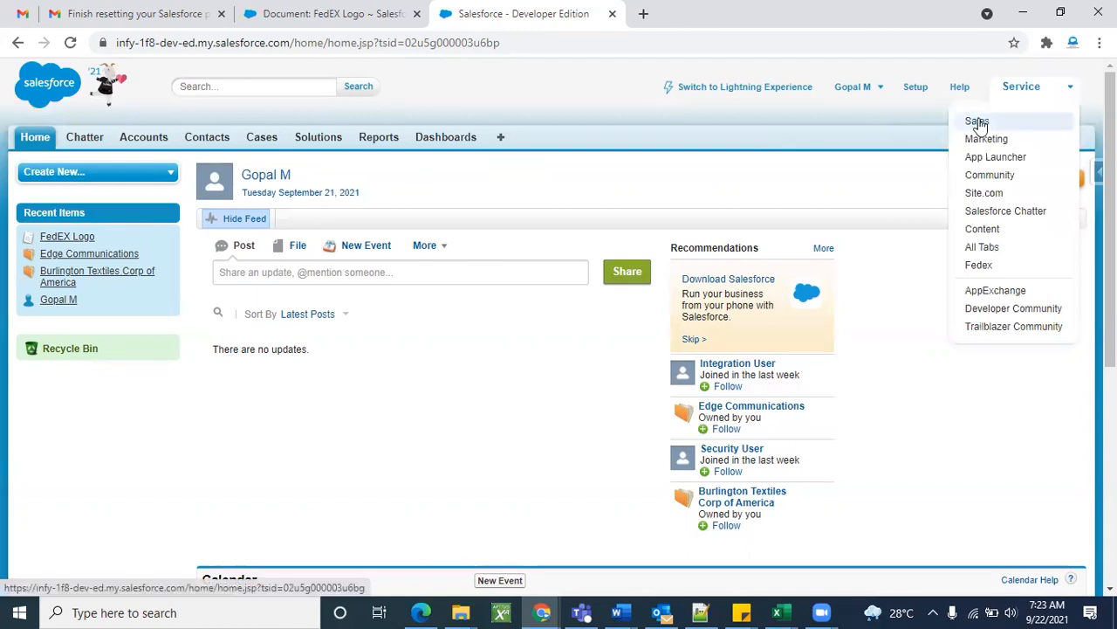
left_click(979, 118)
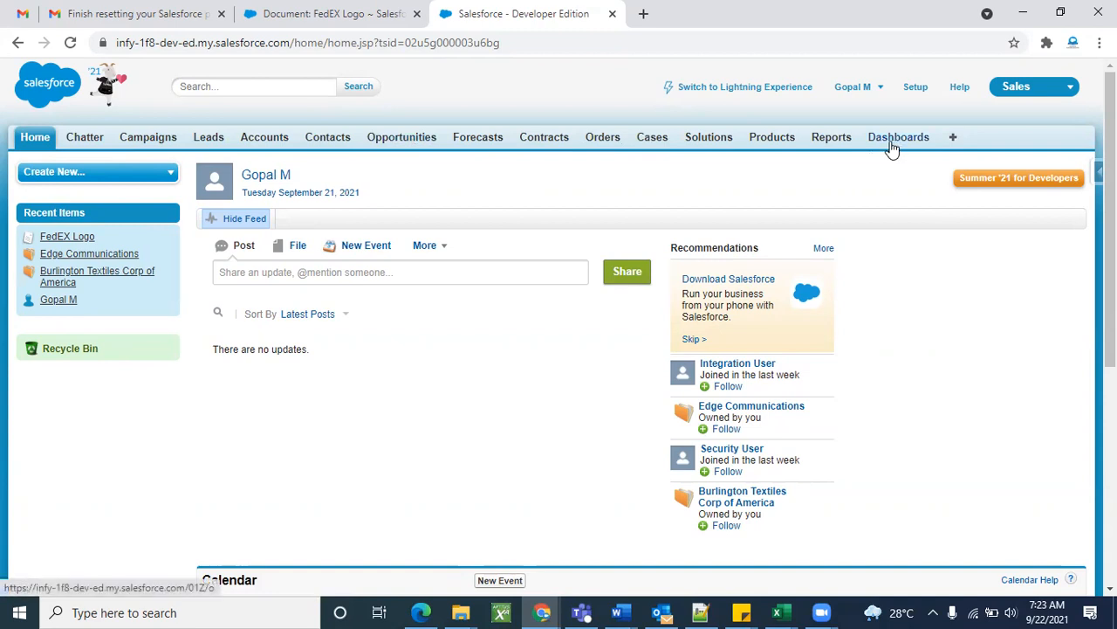
left_click(1019, 95)
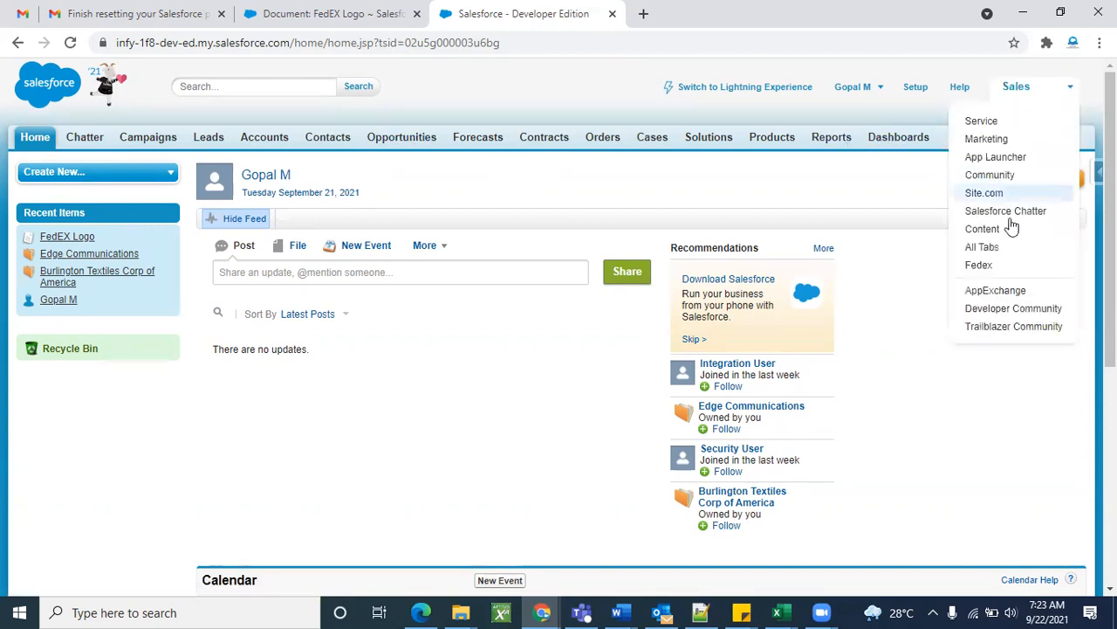
left_click(1013, 270)
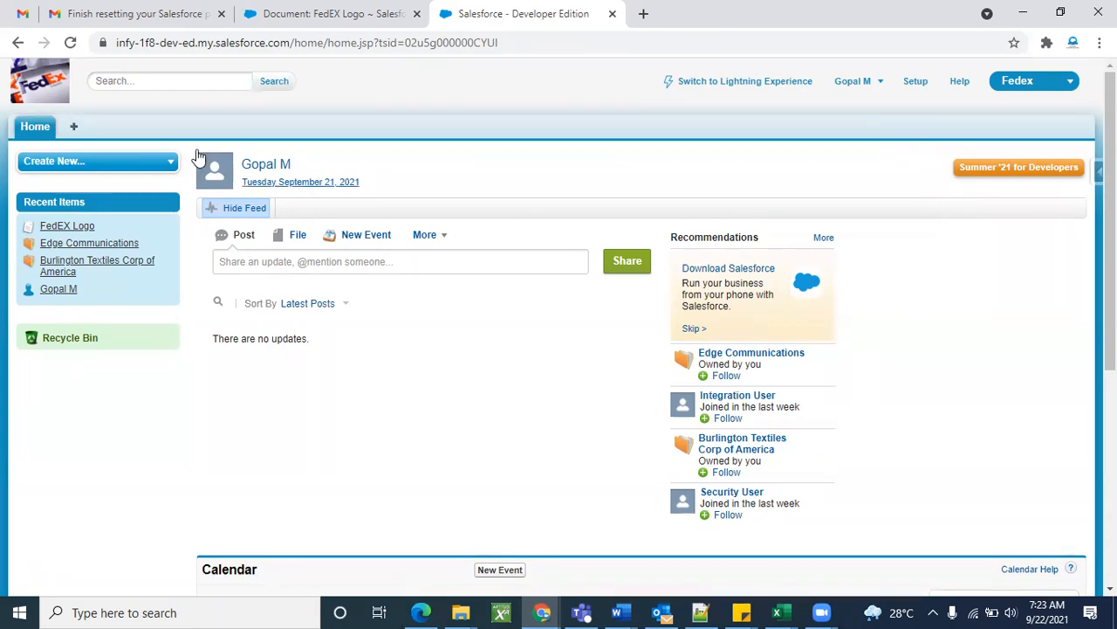
From All Tabs, add Accounts to the Fedex app's tabs and save.
left_click(75, 127)
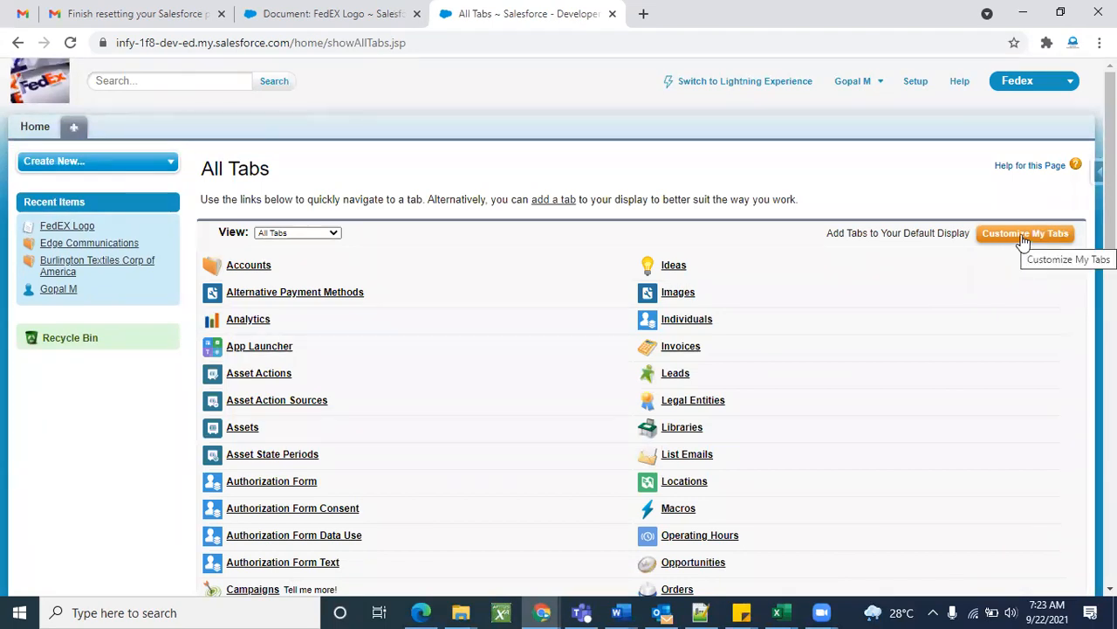
left_click(1024, 235)
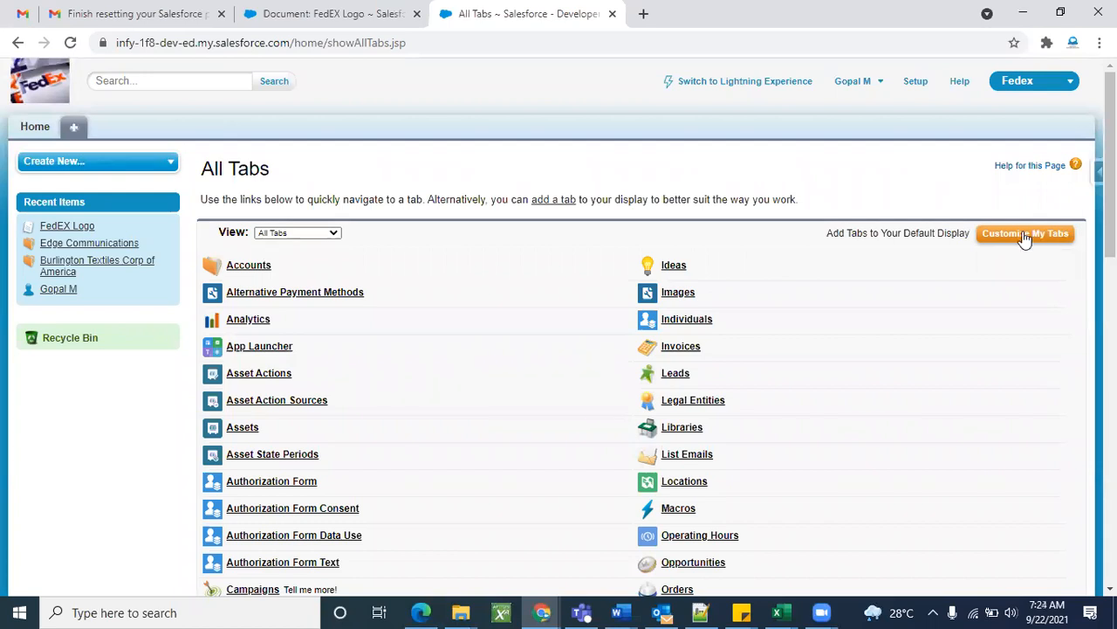
scroll(832, 437, "down", 3)
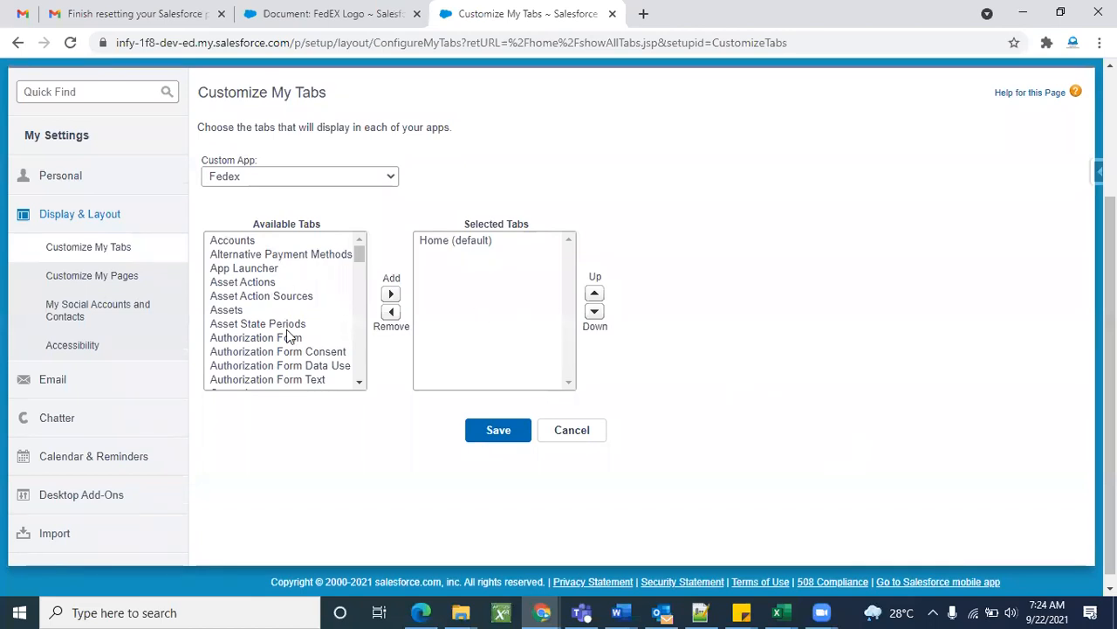
scroll(293, 342, "down", 3)
scroll(313, 337, "up", 3)
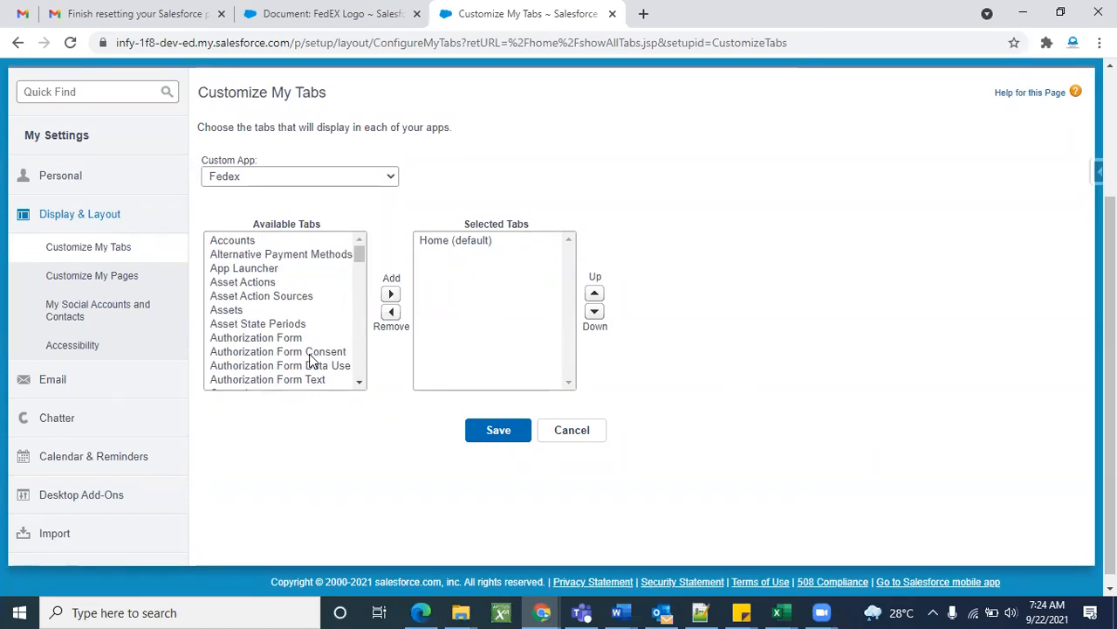
left_click(259, 241)
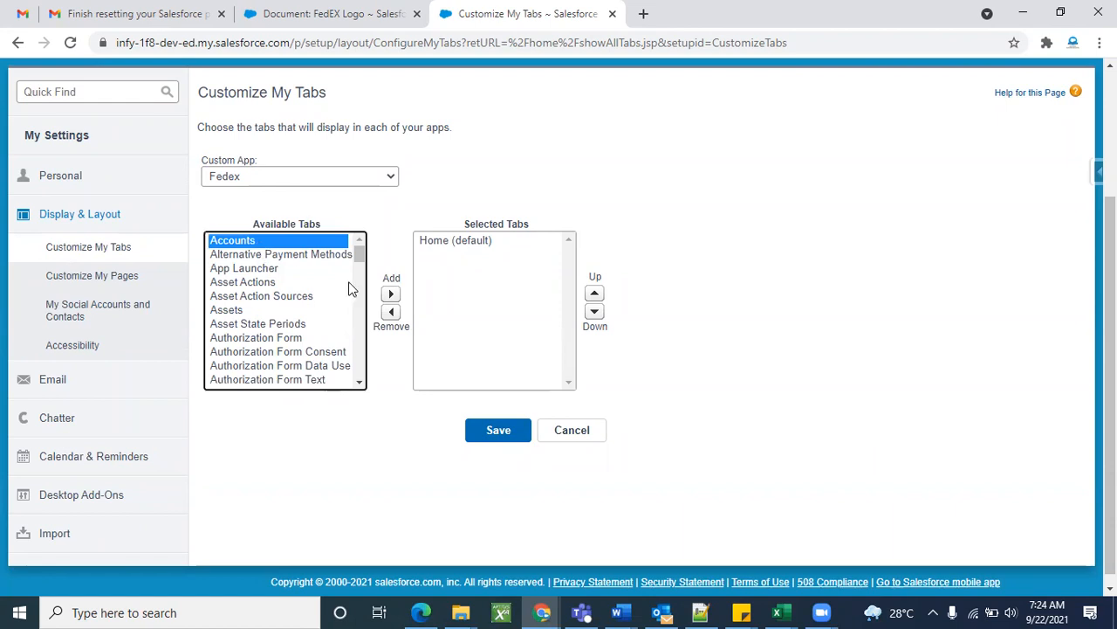
left_click(391, 294)
left_click(493, 429)
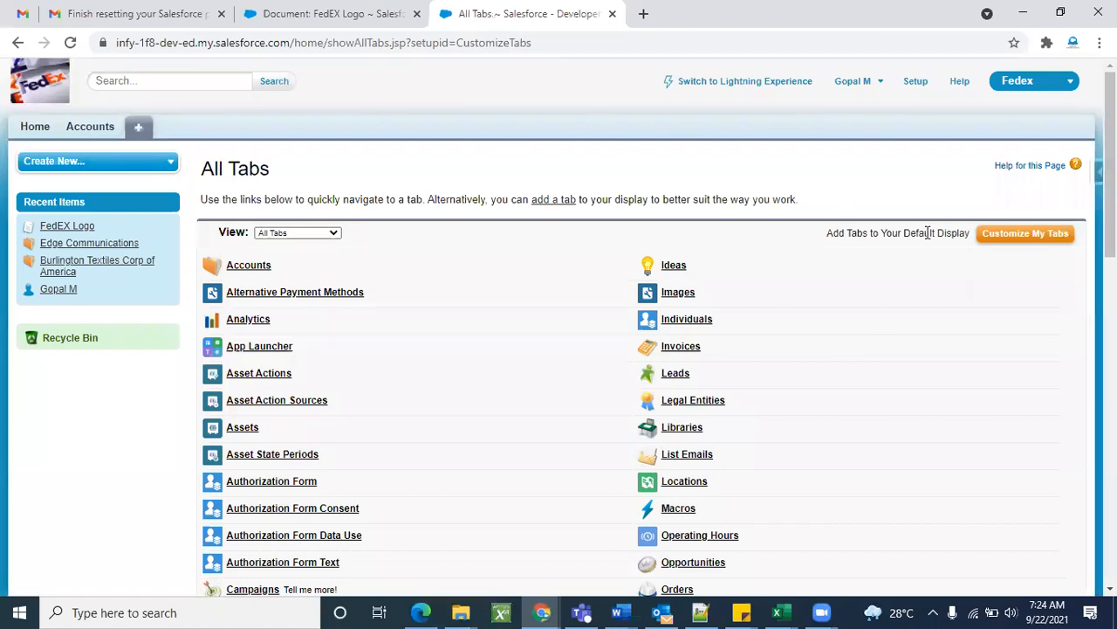
Remove Accounts from the Fedex app's tabs again, leaving only Home, and save.
left_click(1004, 239)
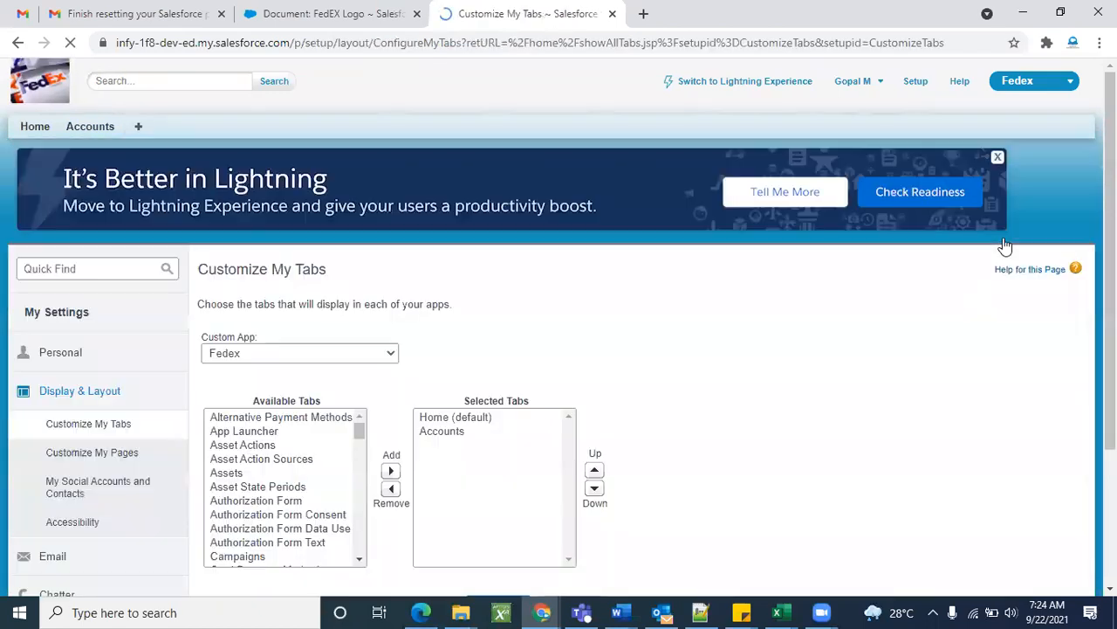
scroll(567, 314, "down", 1)
left_click(449, 316)
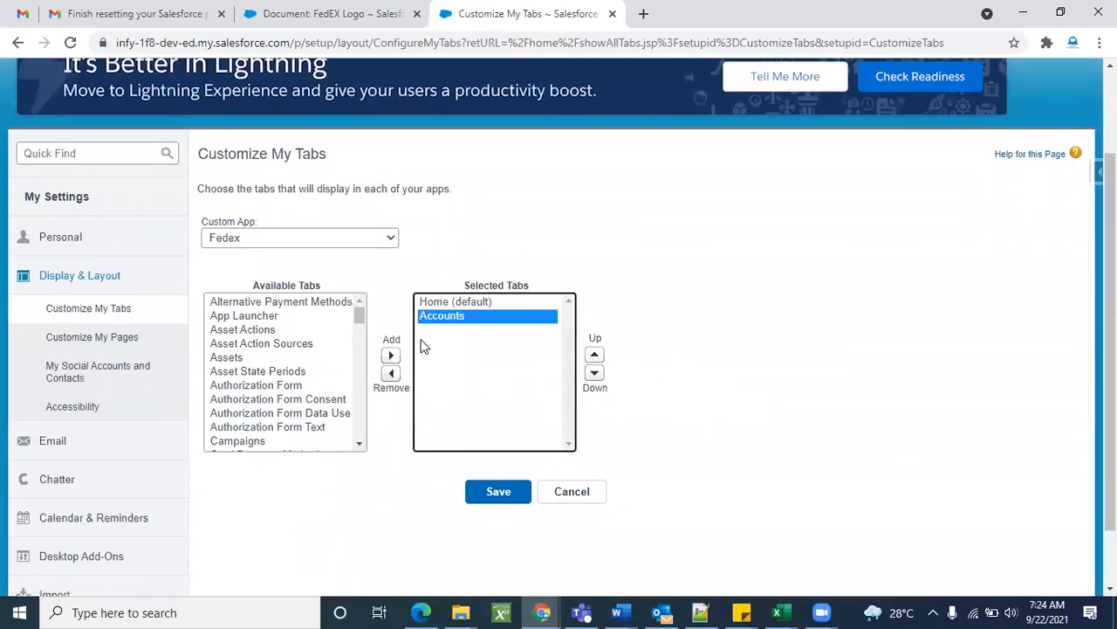
left_click(391, 373)
left_click(499, 491)
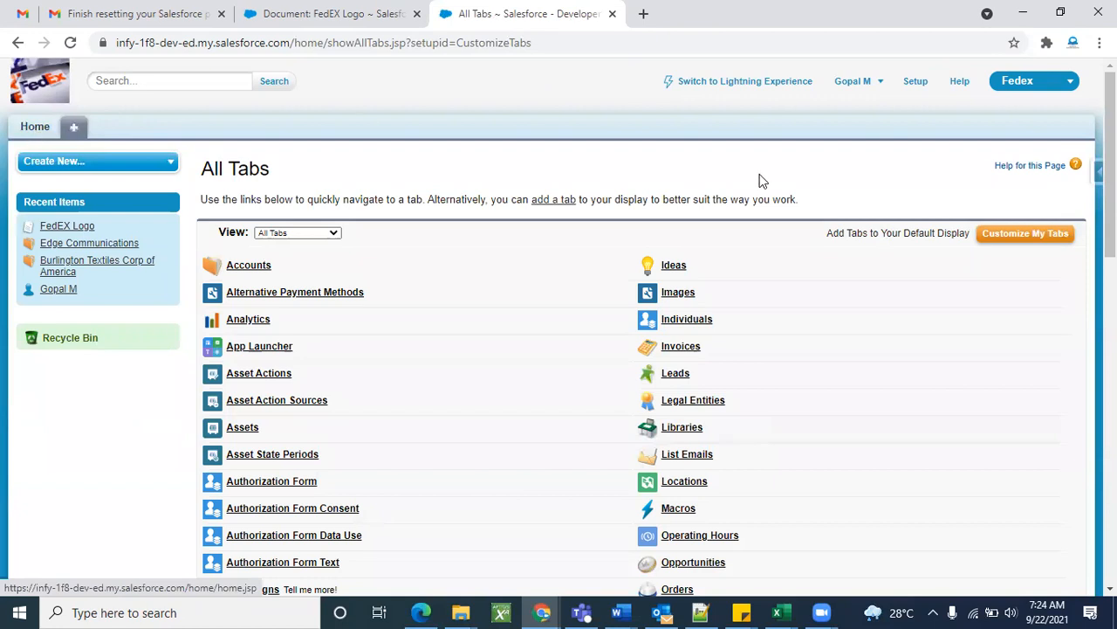
Go to Setup and expand the Build > Create options in the sidebar.
left_click(919, 88)
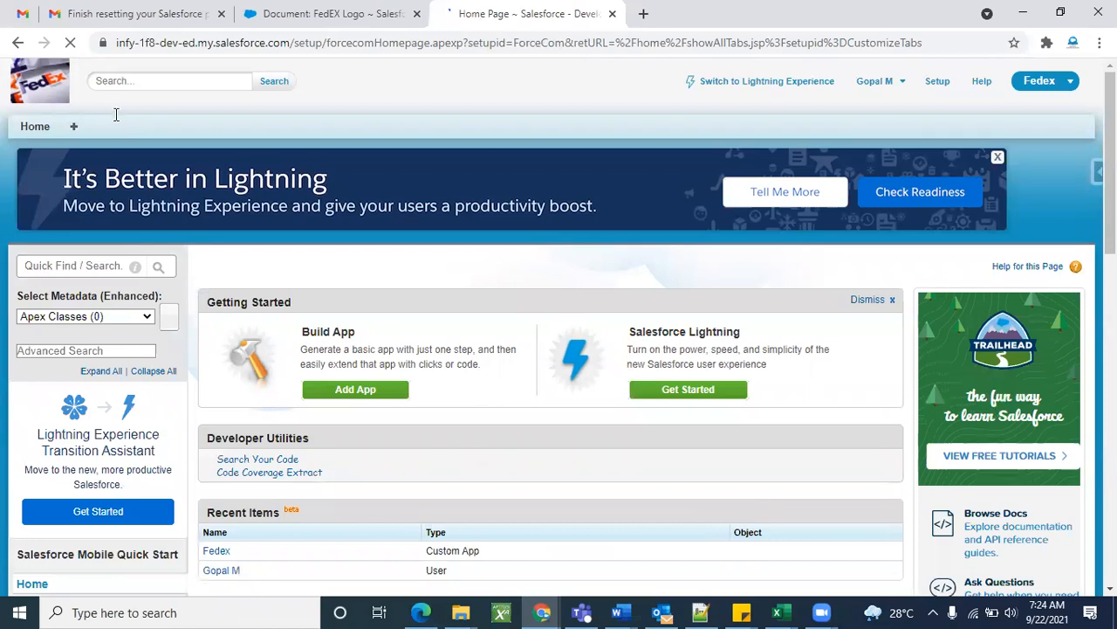
key("alt+Tab")
key("alt+Tab")
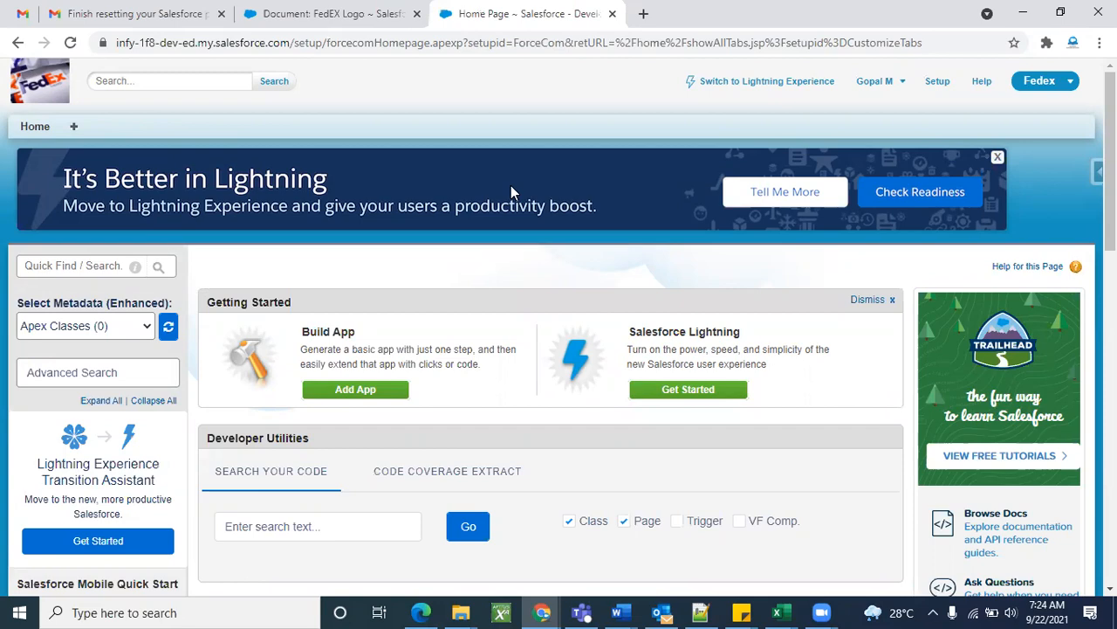
left_click(937, 82)
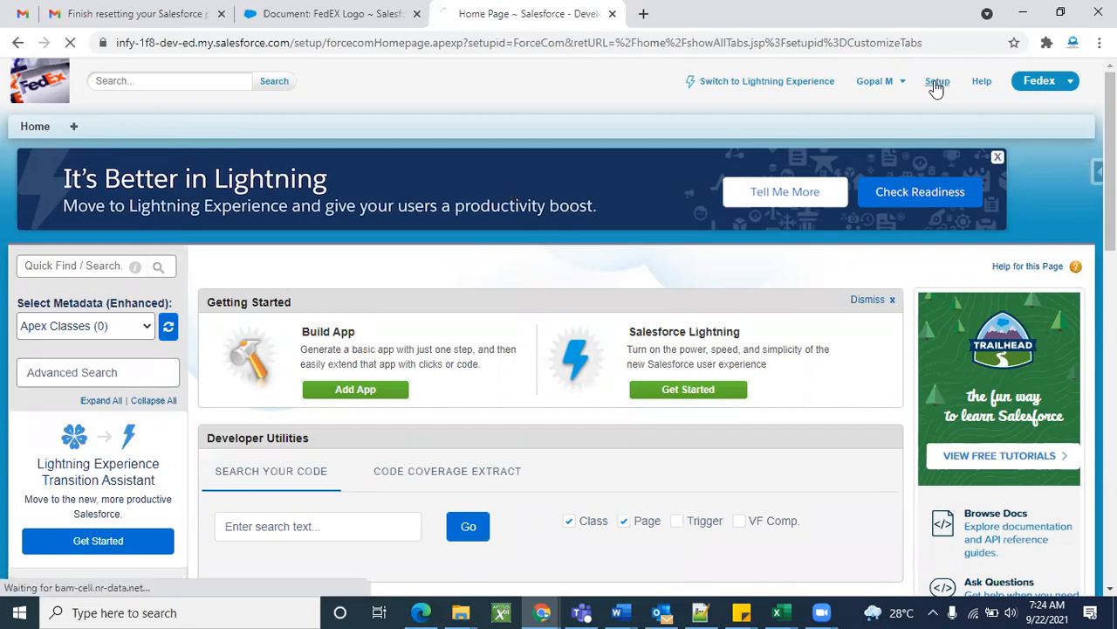
scroll(390, 301, "down", 8)
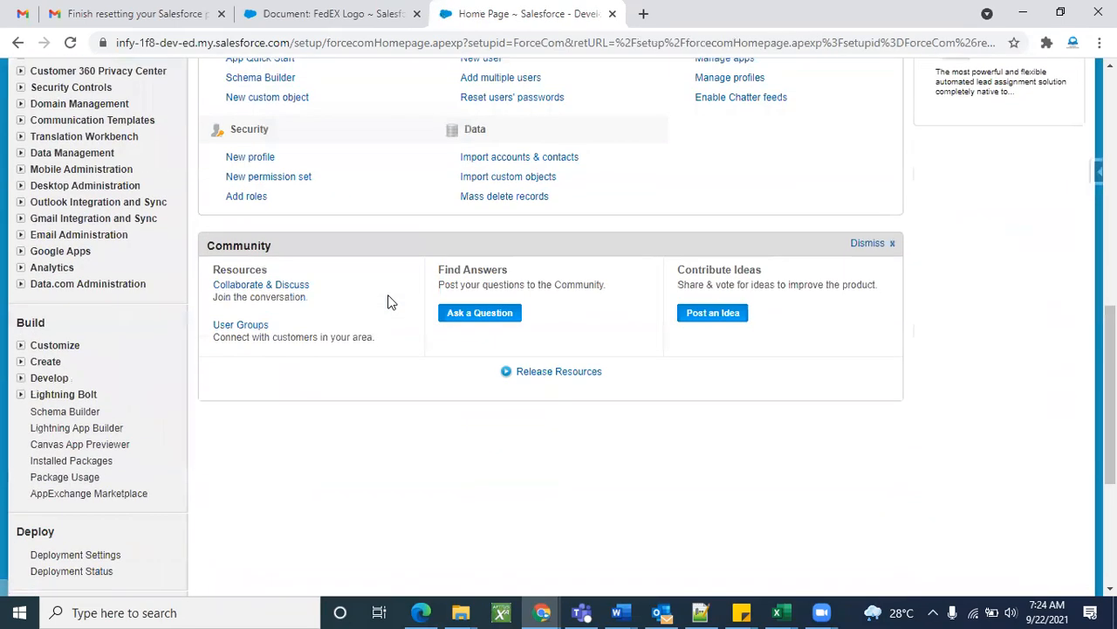
scroll(390, 301, "down", 3)
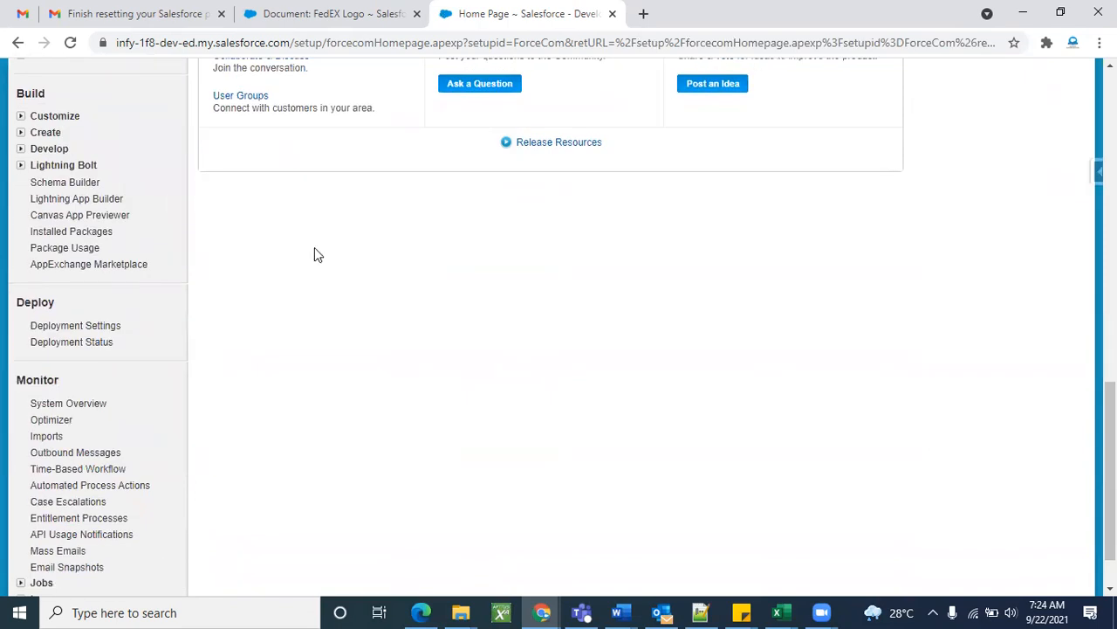
left_click(20, 132)
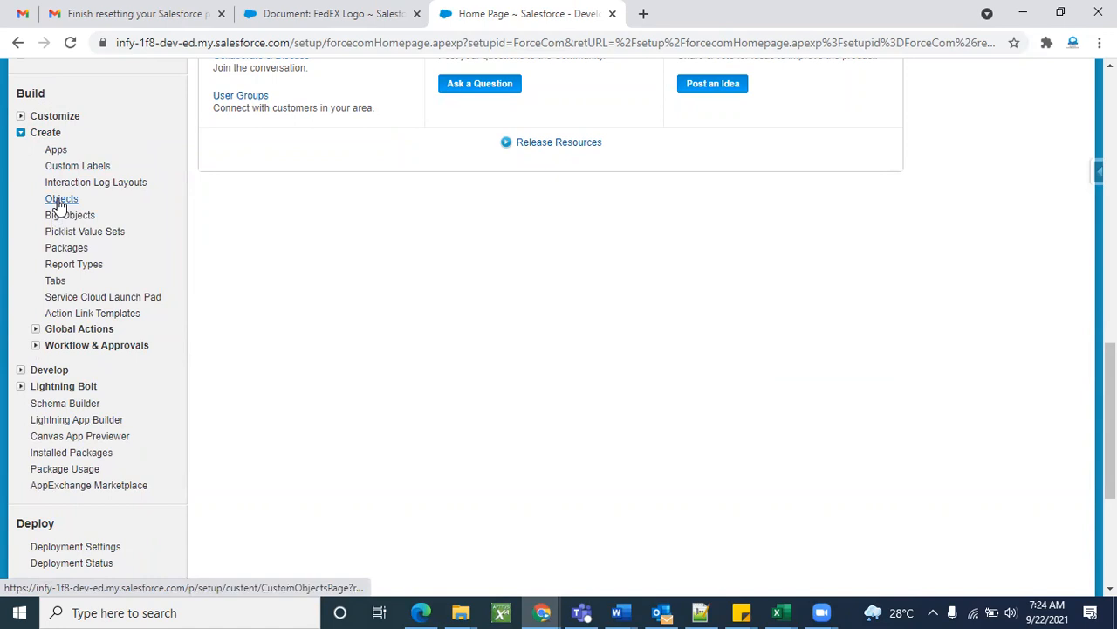
Search the setup menu for 'obje' and open the Custom Objects page.
scroll(246, 232, "up", 10)
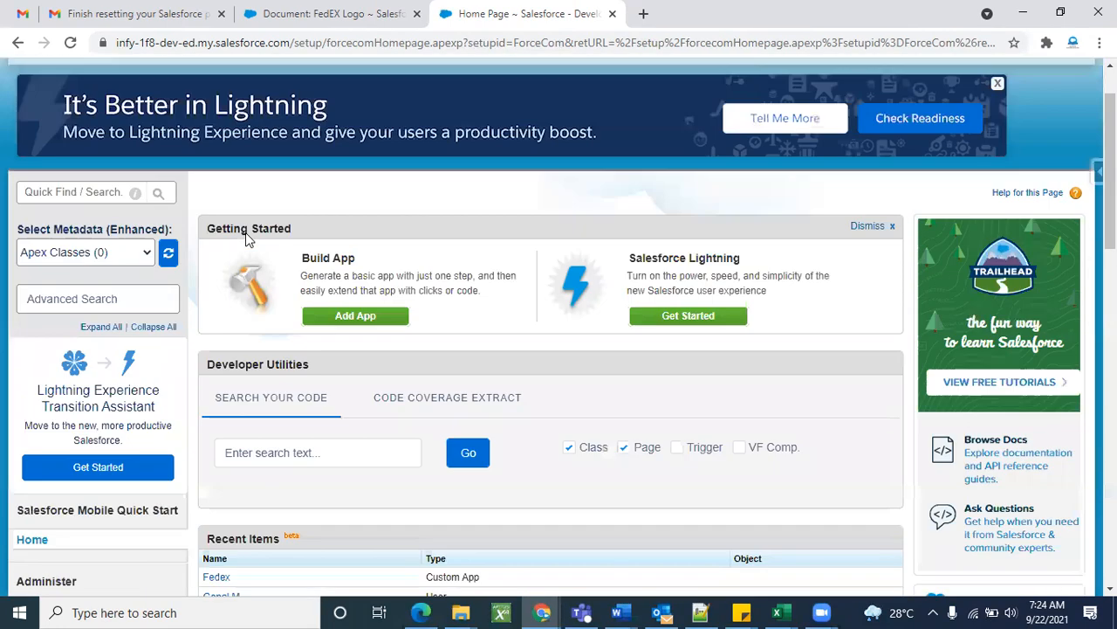
scroll(245, 232, "up", 1)
left_click(91, 265)
type("object")
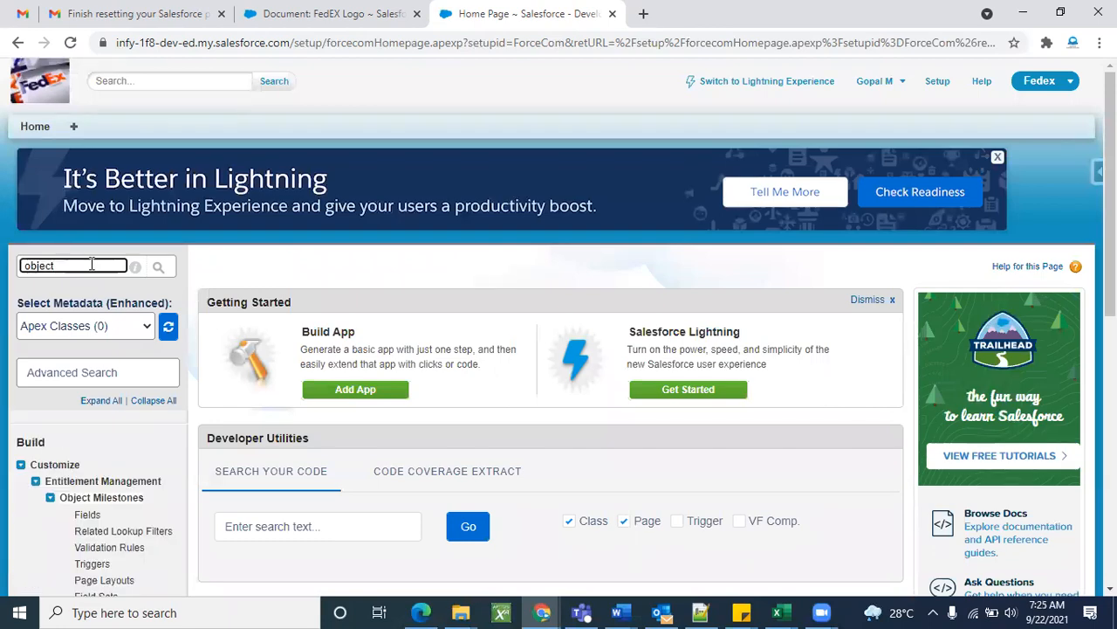
scroll(90, 265, "down", 5)
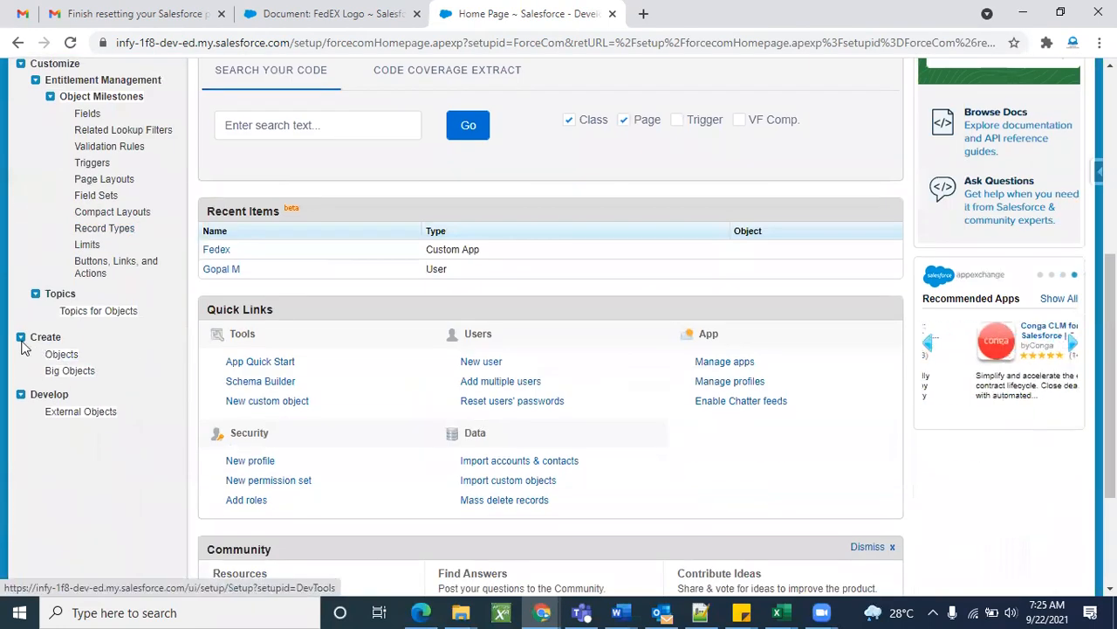
left_click(63, 357)
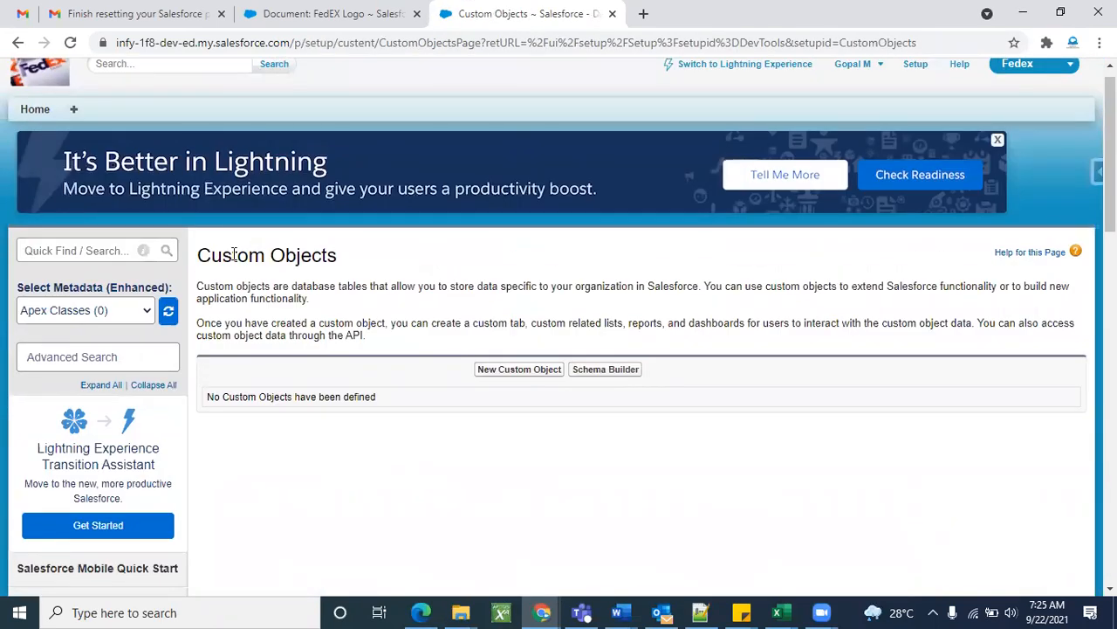
Expand Build > Customize in the setup sidebar to list Home, Leads, Accounts and Contacts.
triple_click(234, 254)
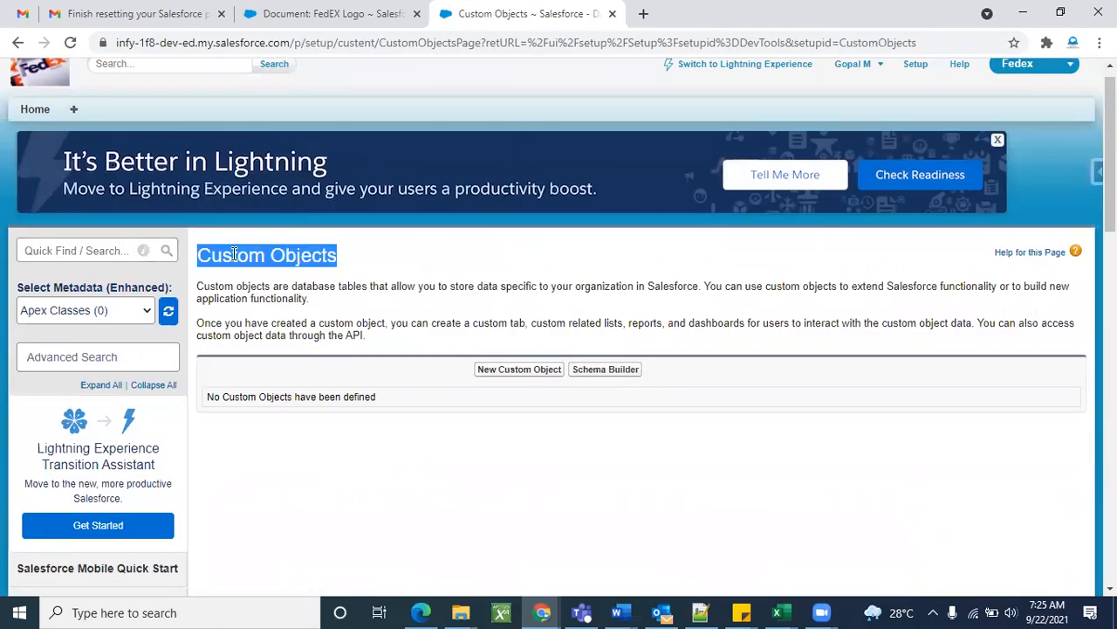
left_click(350, 264)
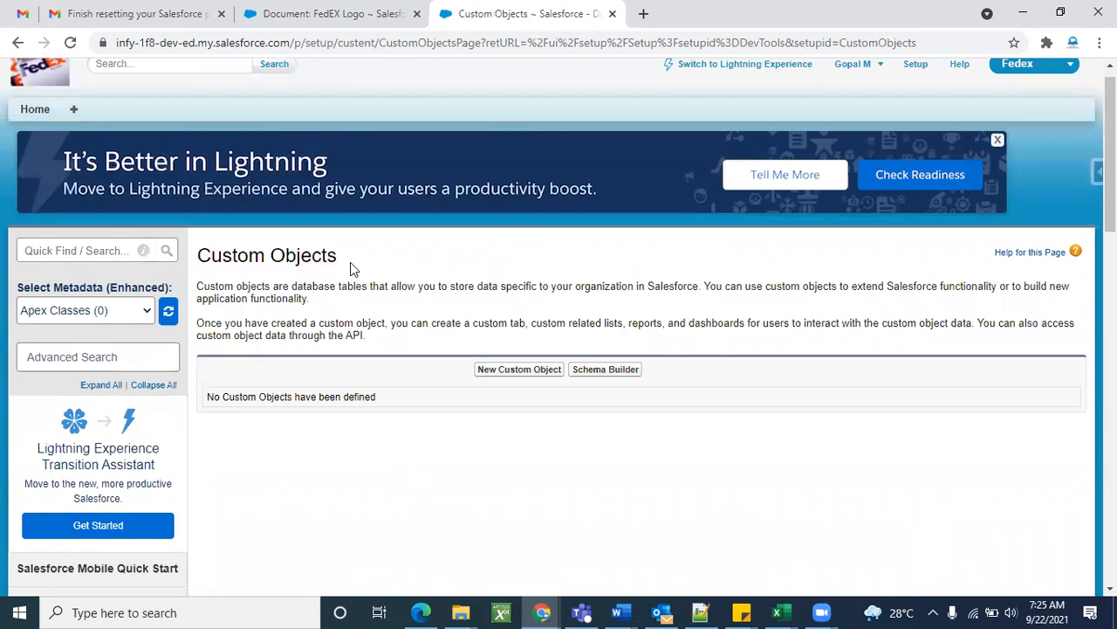
triple_click(273, 258)
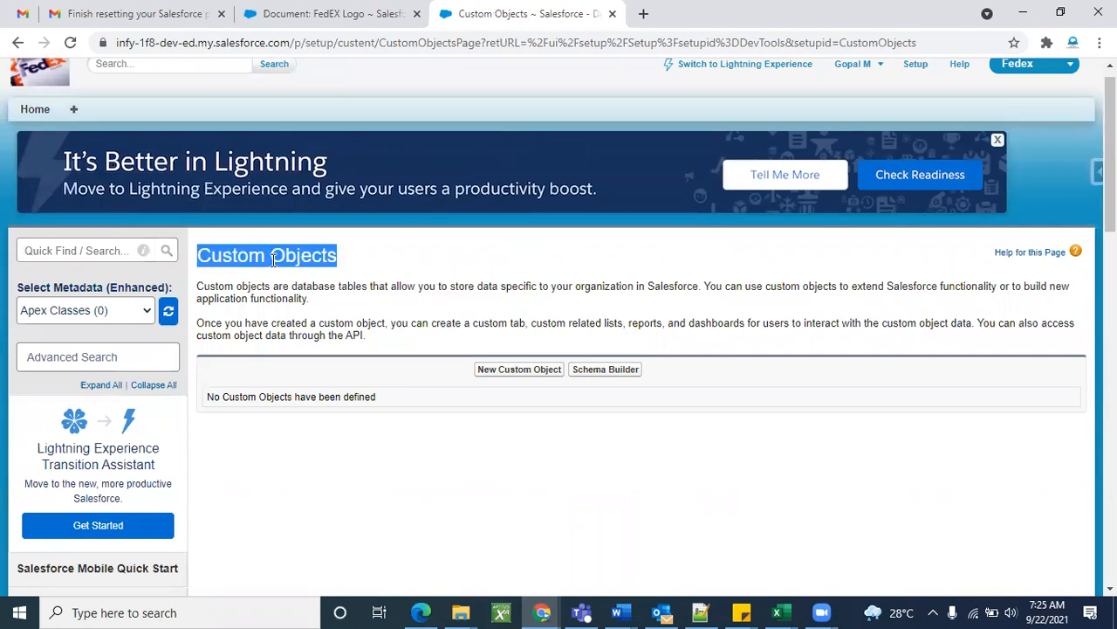
left_click(391, 263)
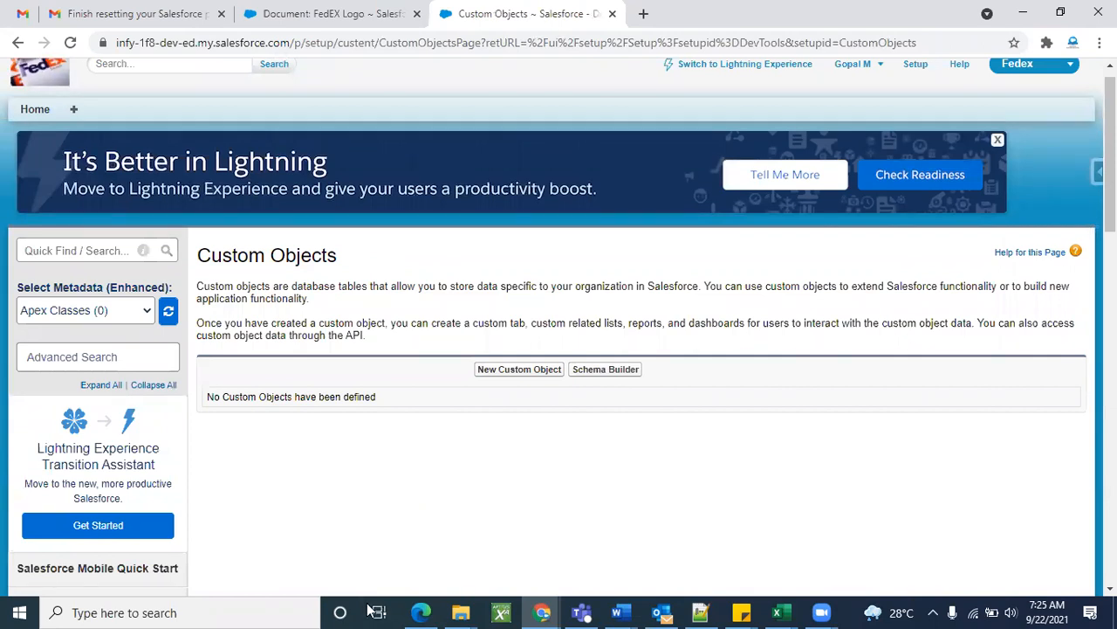
scroll(297, 472, "down", 10)
scroll(297, 472, "down", 2)
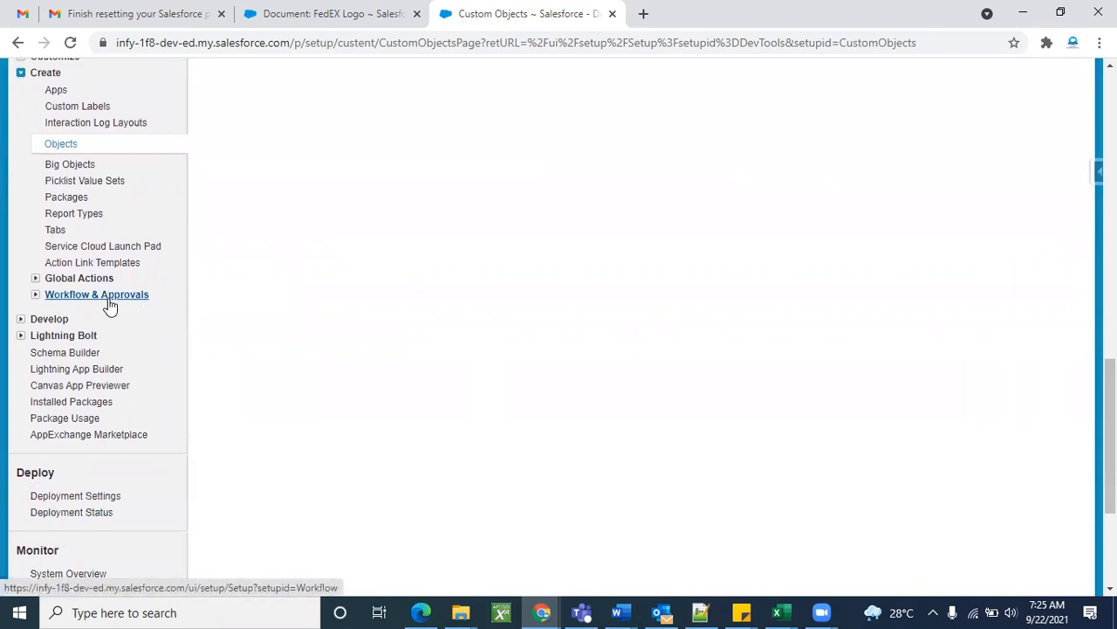
scroll(247, 282, "up", 1)
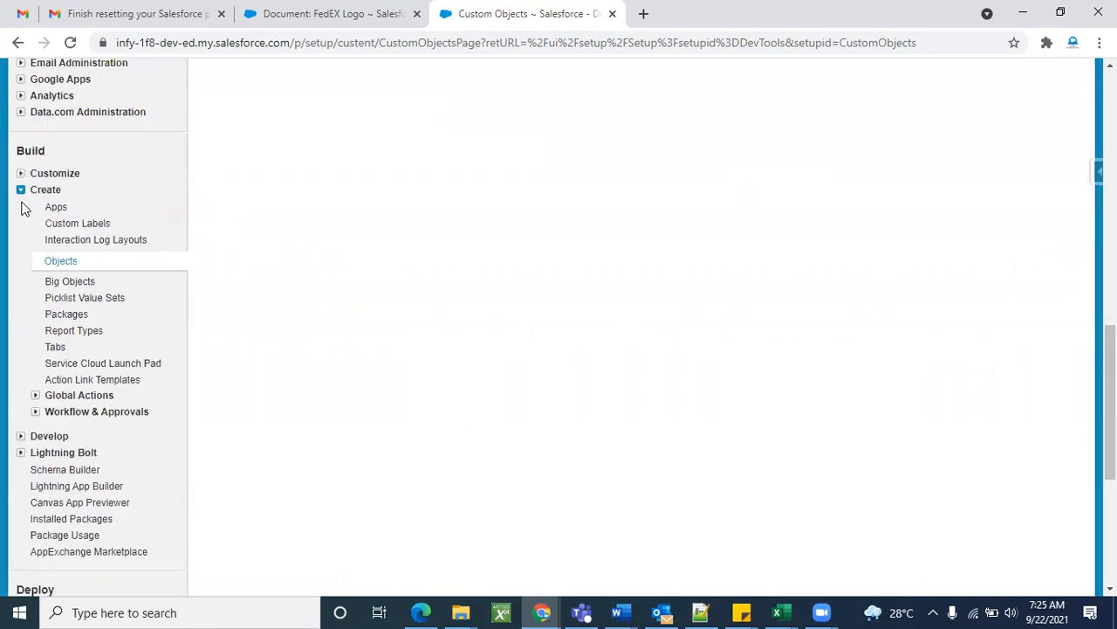
left_click(20, 174)
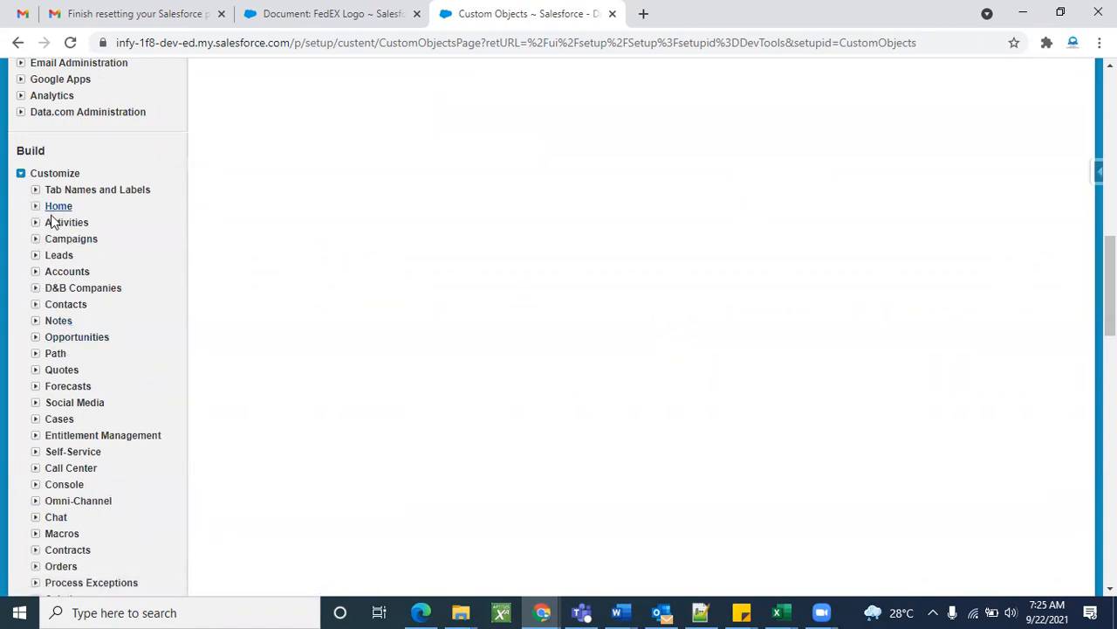
left_click(35, 273)
scroll(104, 445, "down", 1)
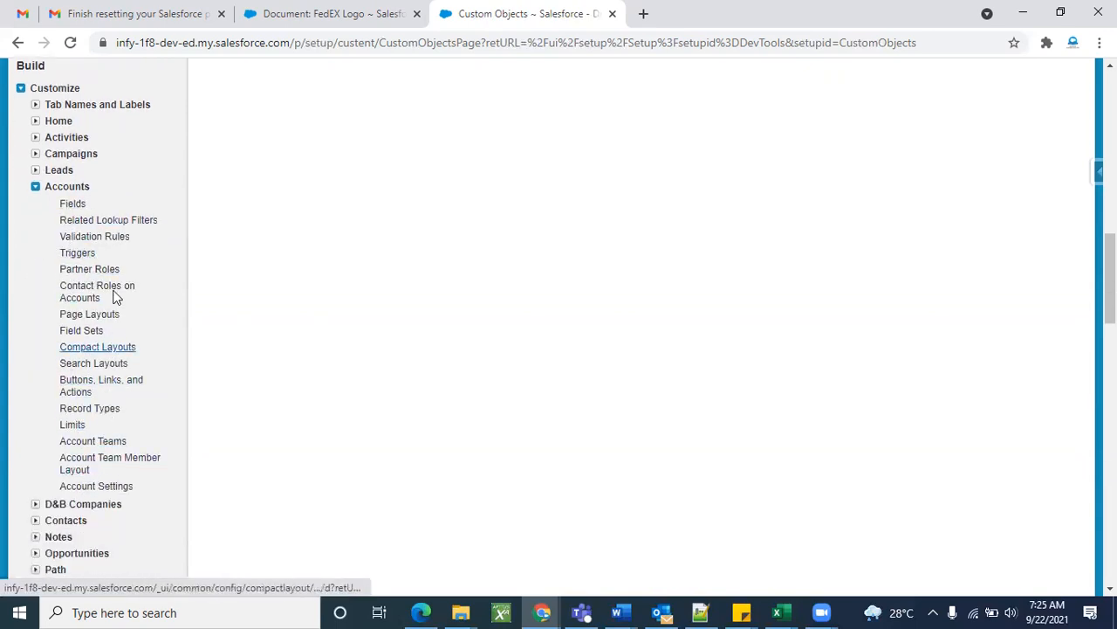
left_click(73, 205)
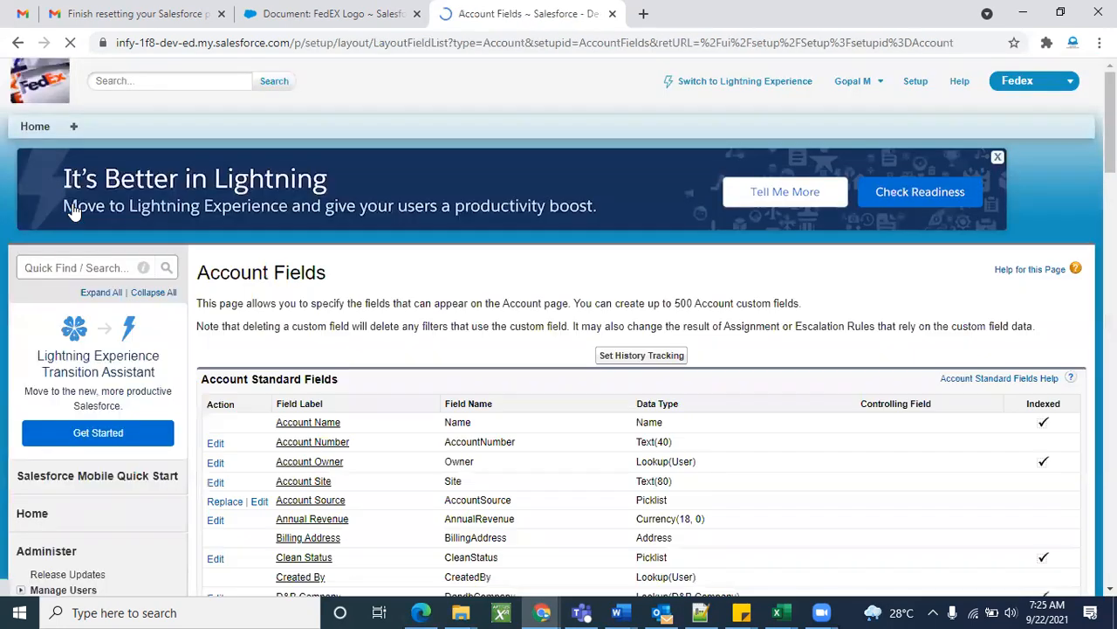
scroll(260, 154, "down", 1)
scroll(416, 253, "down", 1)
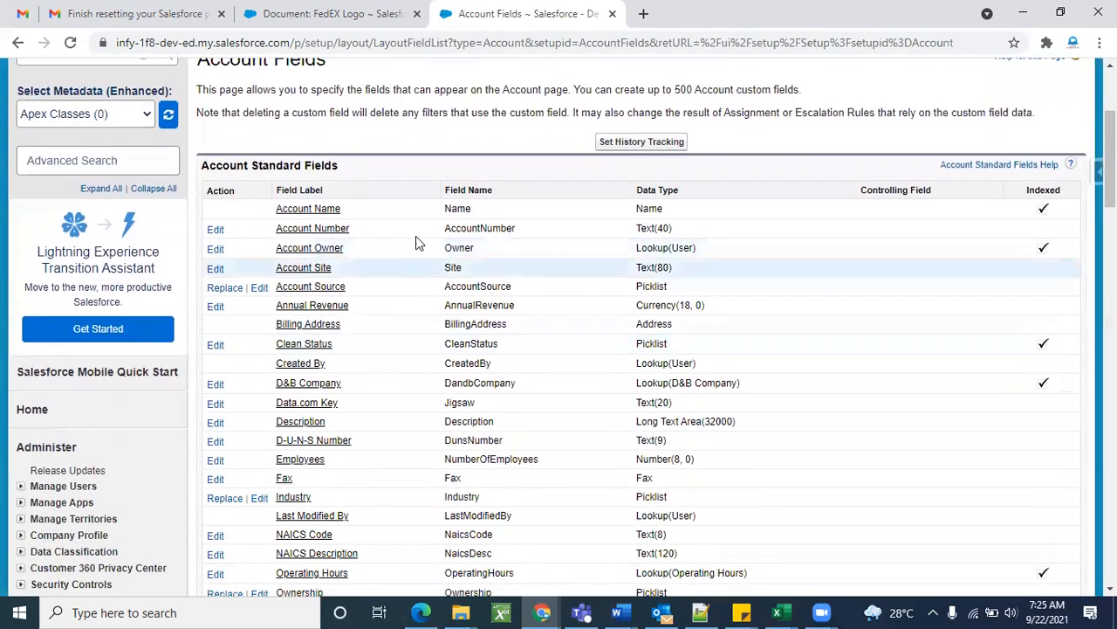
scroll(478, 348, "up", 1)
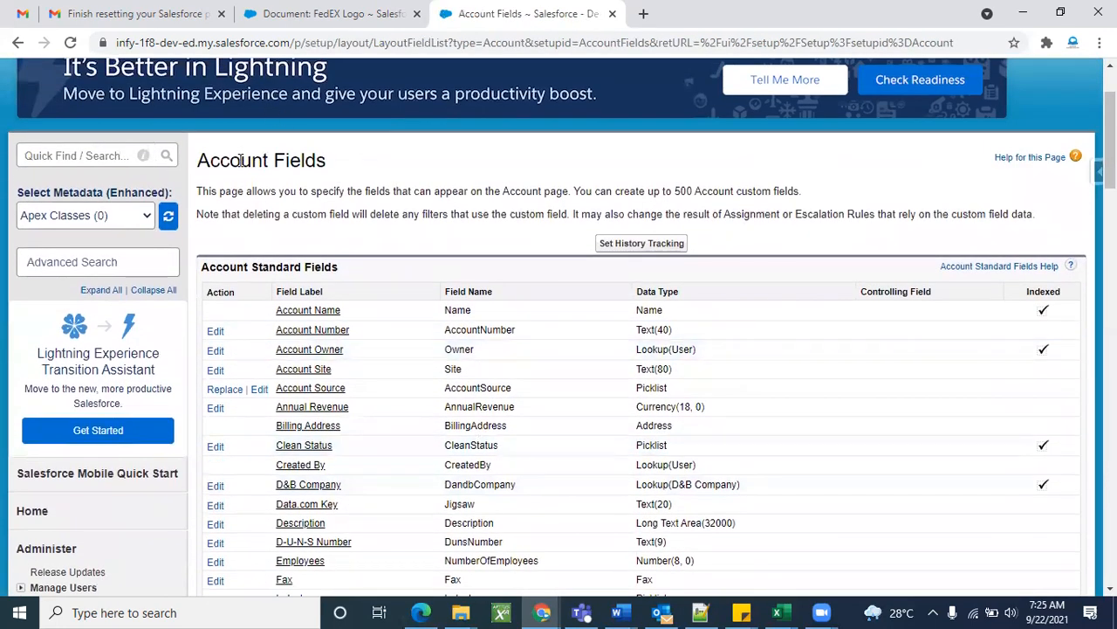
double_click(240, 161)
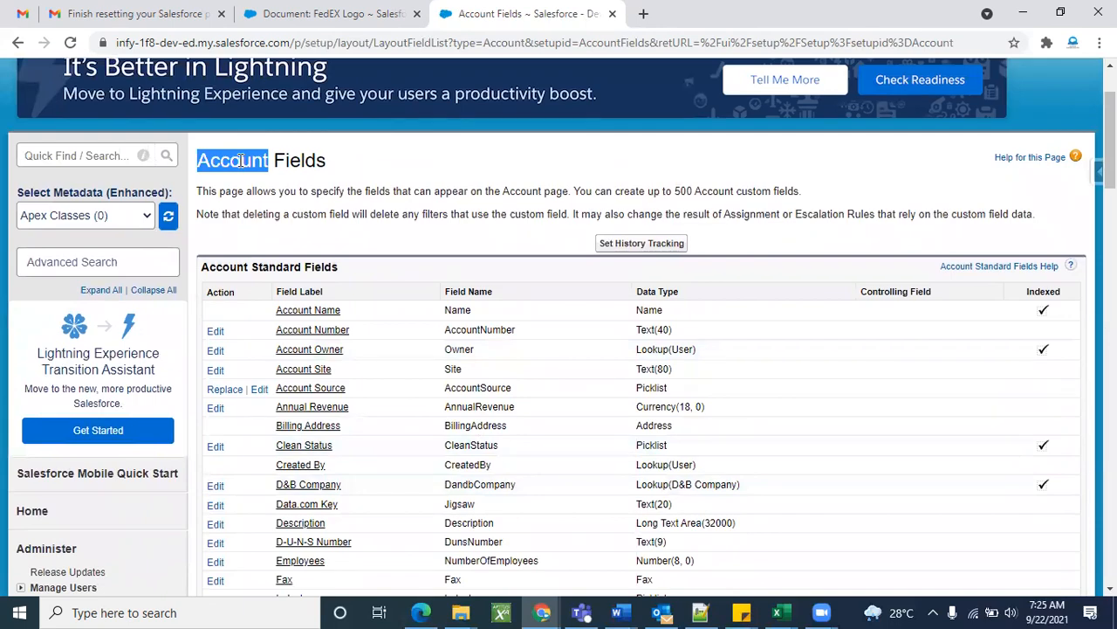
scroll(473, 362, "down", 3)
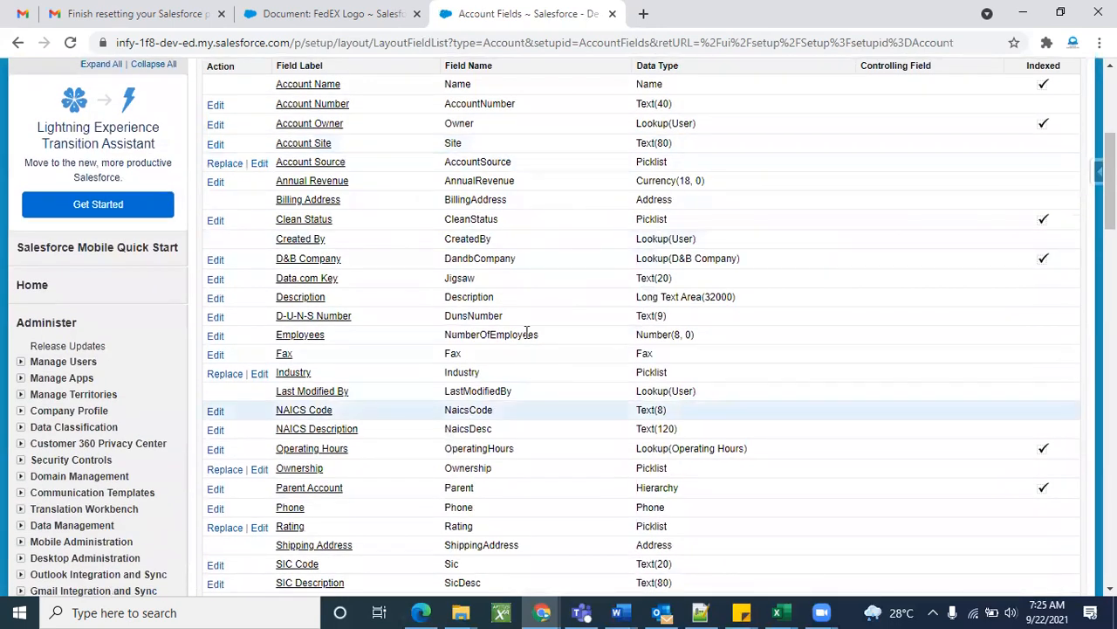
scroll(447, 155, "down", 4)
scroll(428, 414, "down", 1)
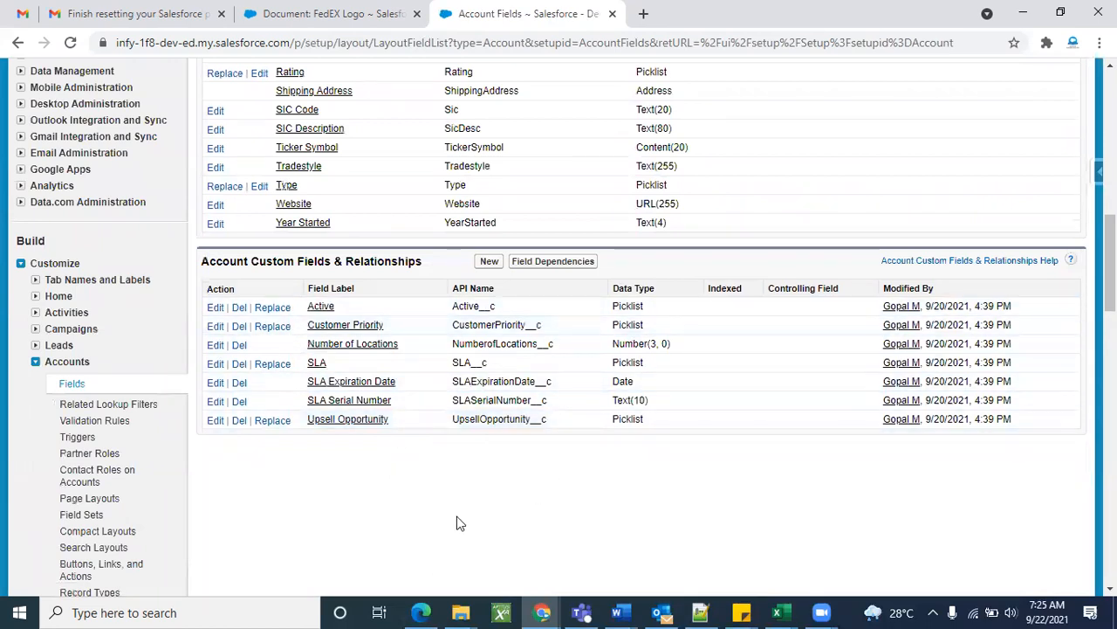
left_click(36, 361)
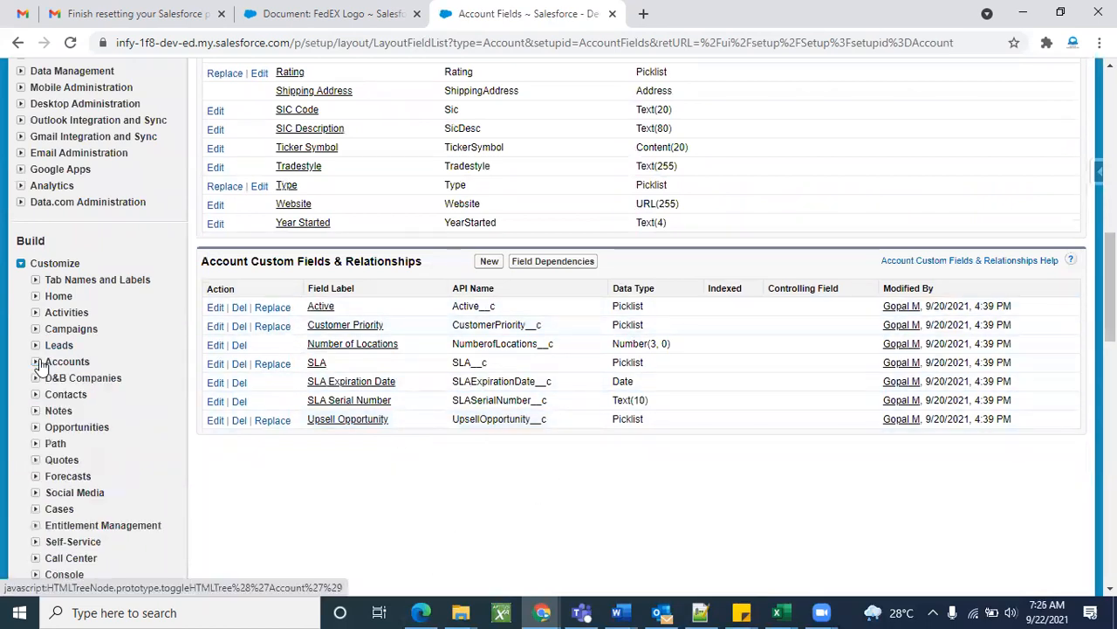
left_click(21, 263)
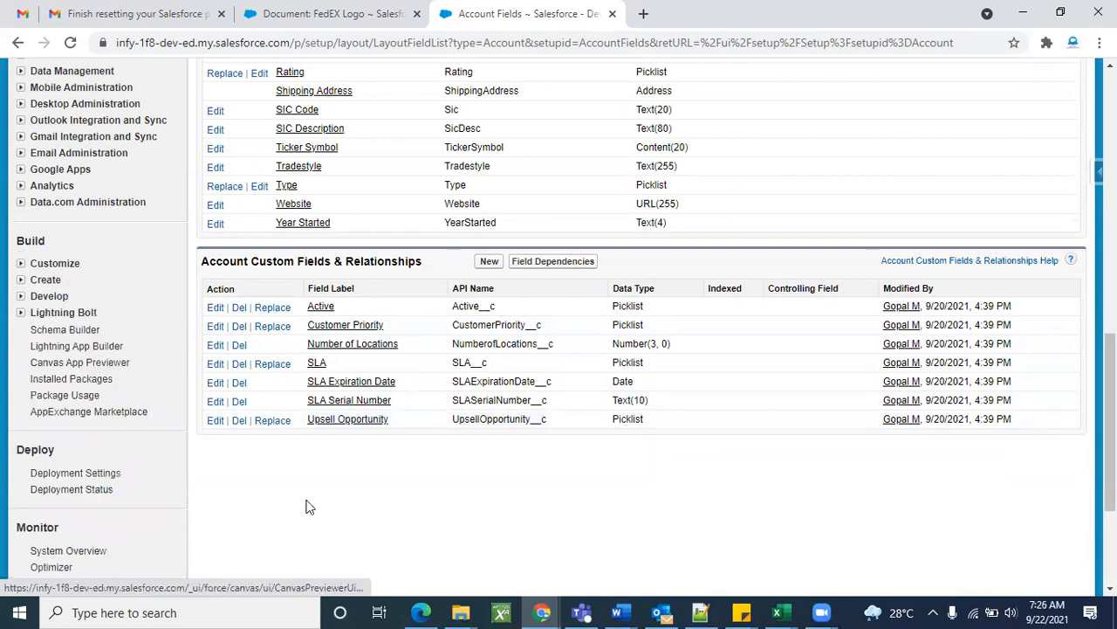
left_click(21, 281)
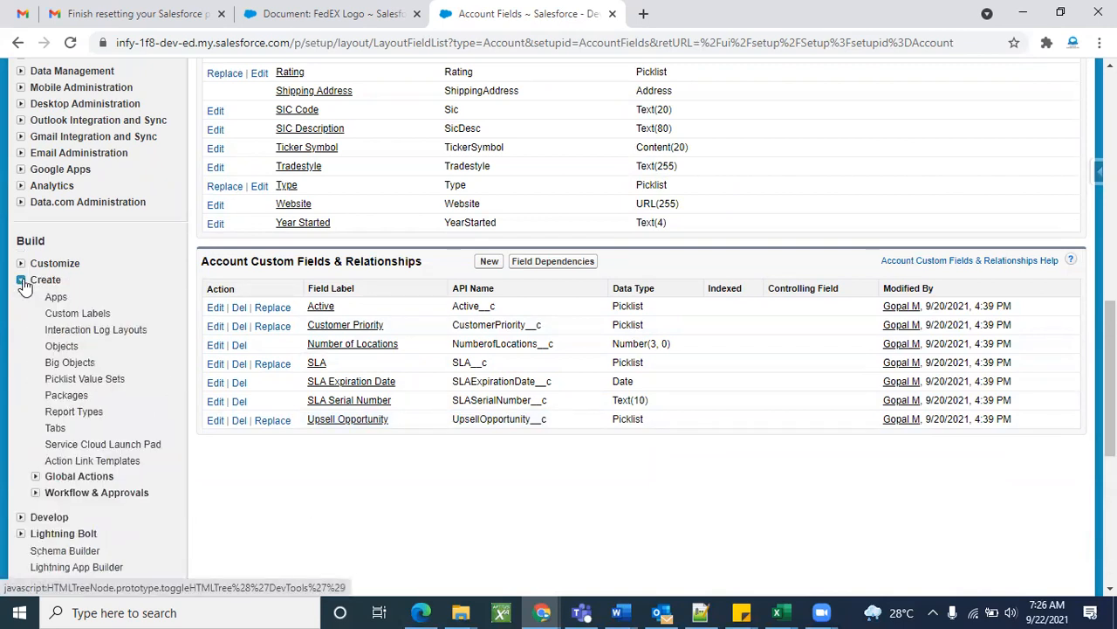
left_click(57, 348)
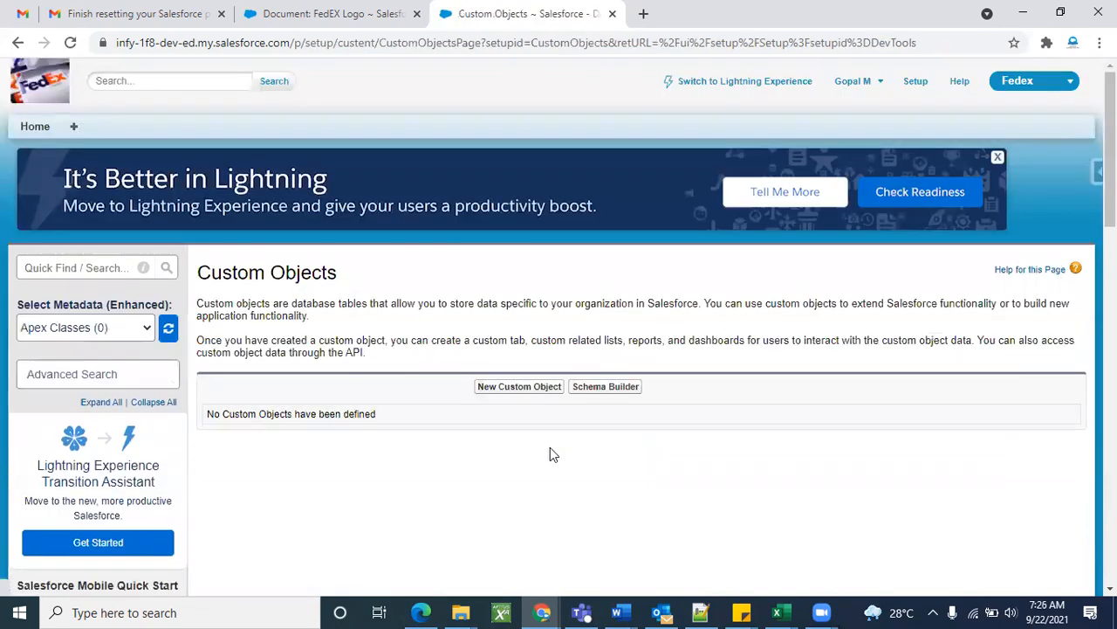
Start a New Custom Object, bringing up the empty Label, Plural Label and Object Name form.
scroll(550, 447, "down", 1)
left_click(495, 284)
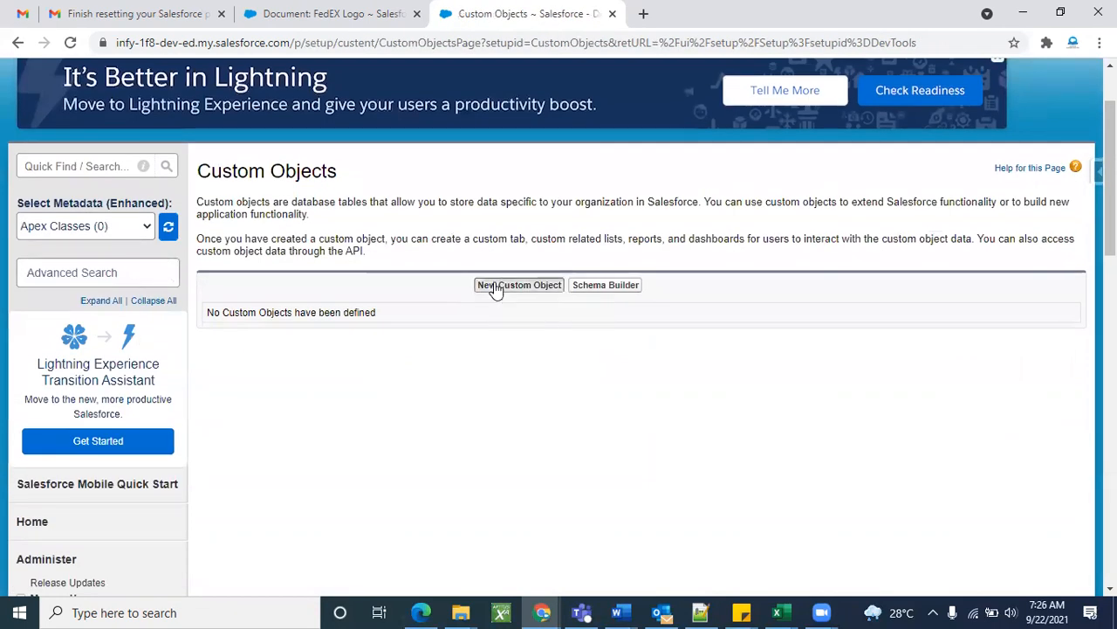
scroll(669, 353, "down", 2)
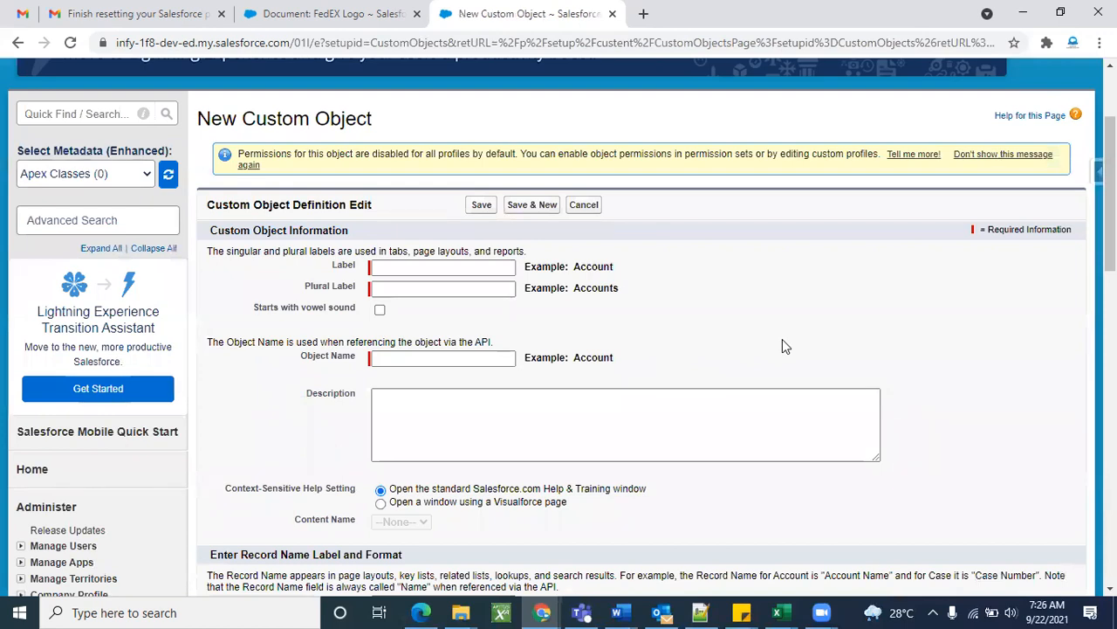
scroll(782, 345, "up", 2)
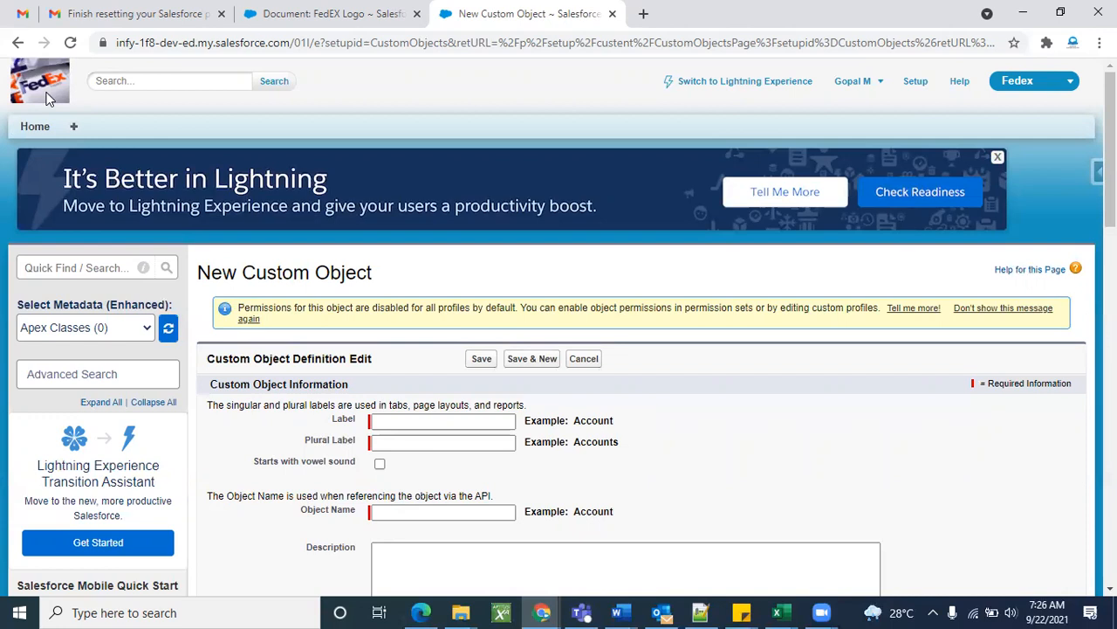
scroll(48, 98, "down", 2)
Enter the Label 'Fedex Center' so Object Name auto-fills as Fedex_Center.
left_click(429, 268)
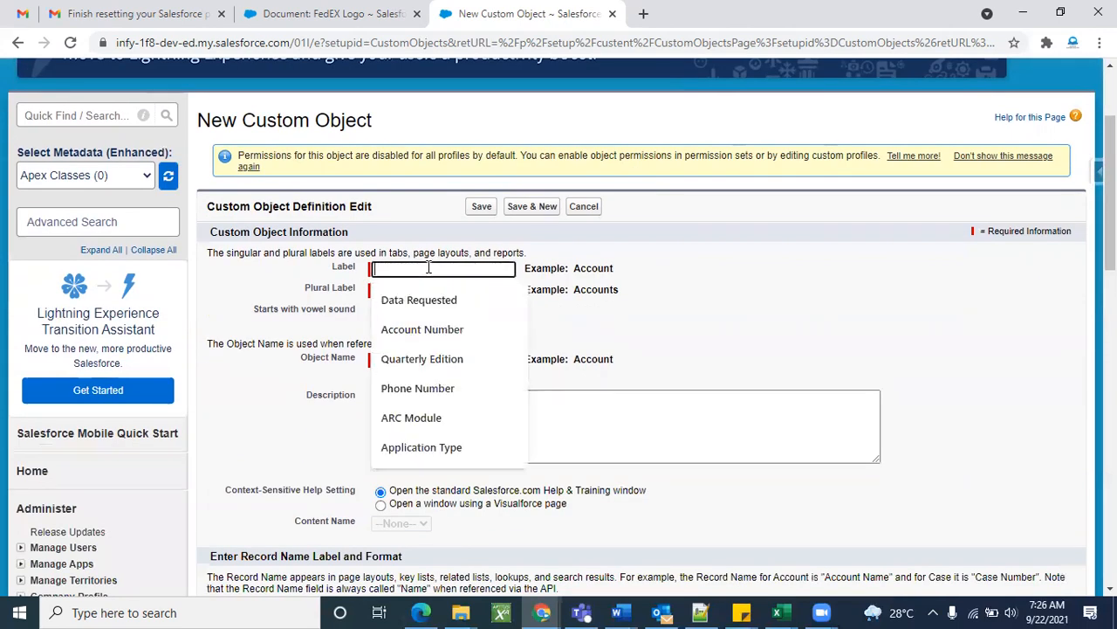
type("Center")
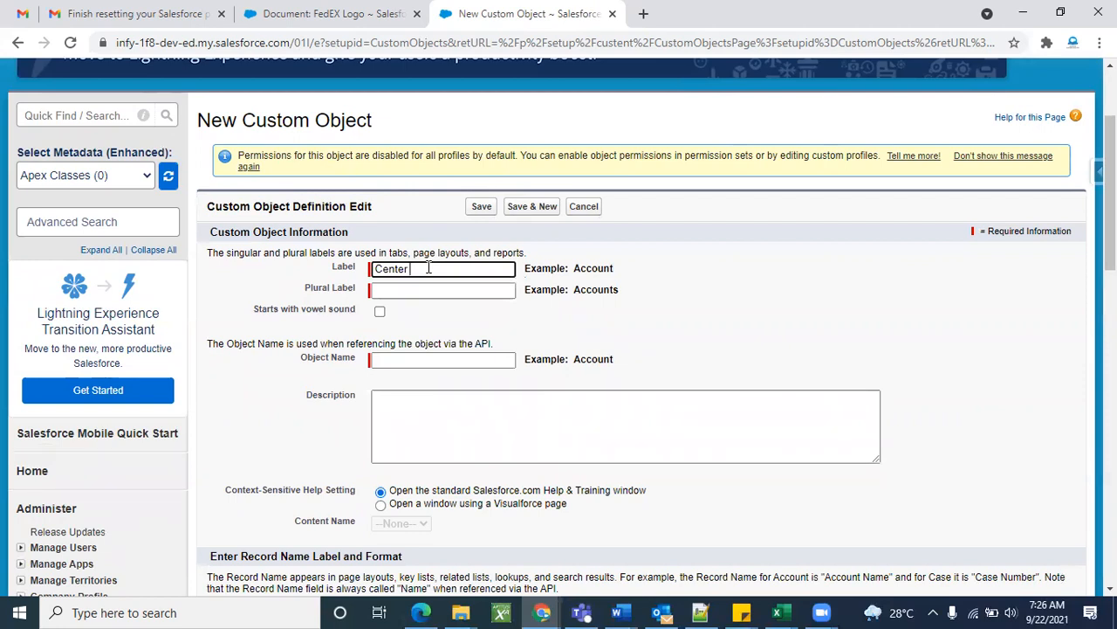
type("Fex")
key("BackSpace")
type("dex")
left_click(706, 289)
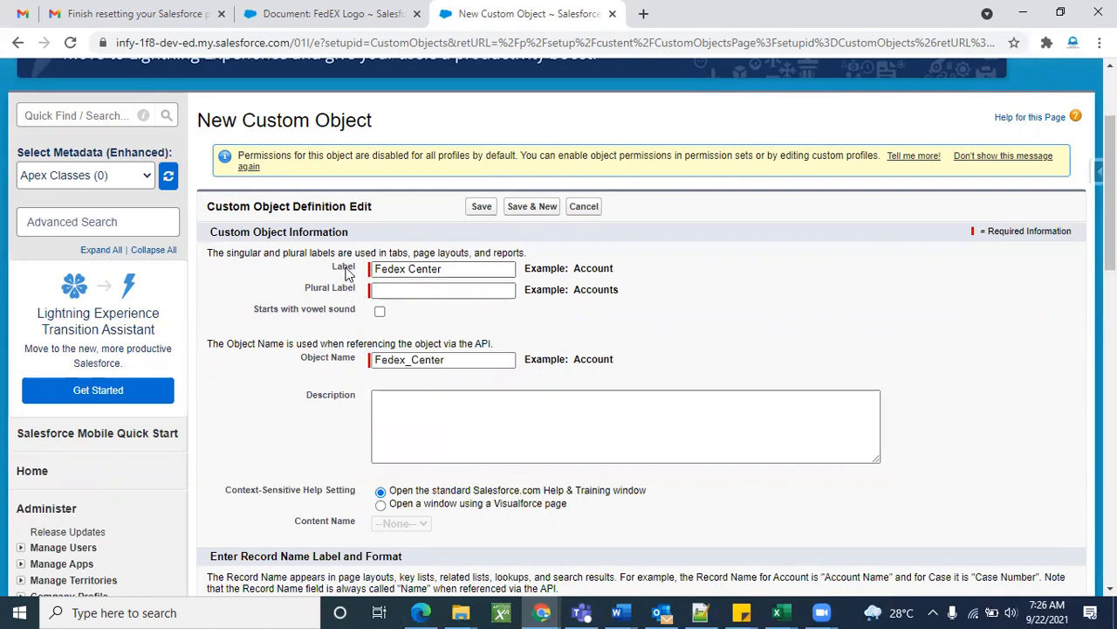
Review the Account / Accounts example text beside the label fields.
double_click(397, 273)
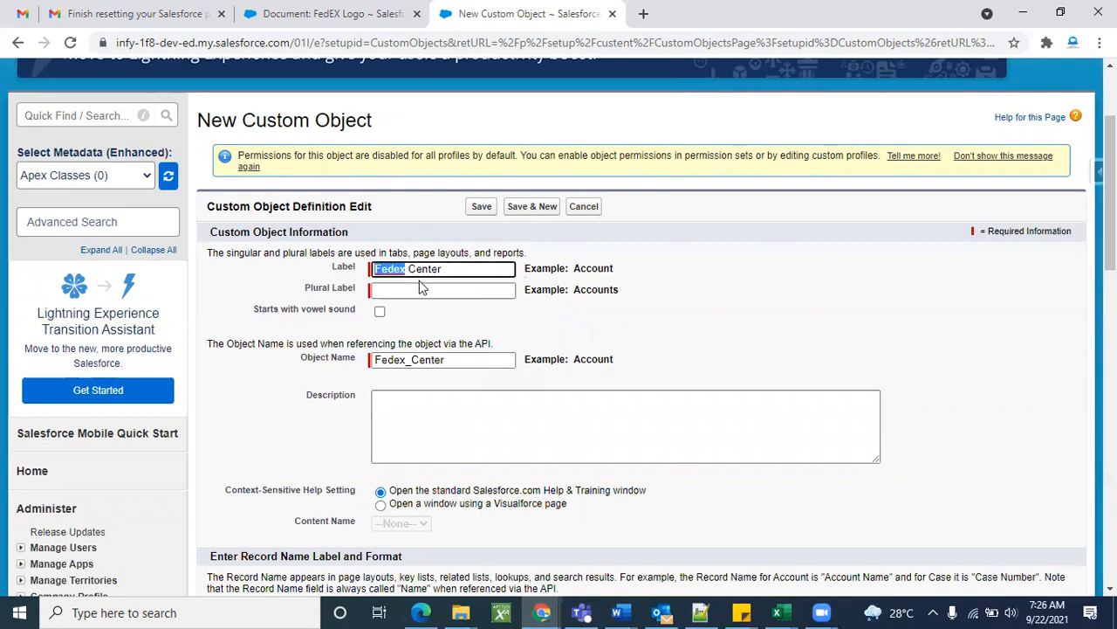
scroll(183, 258, "up", 2)
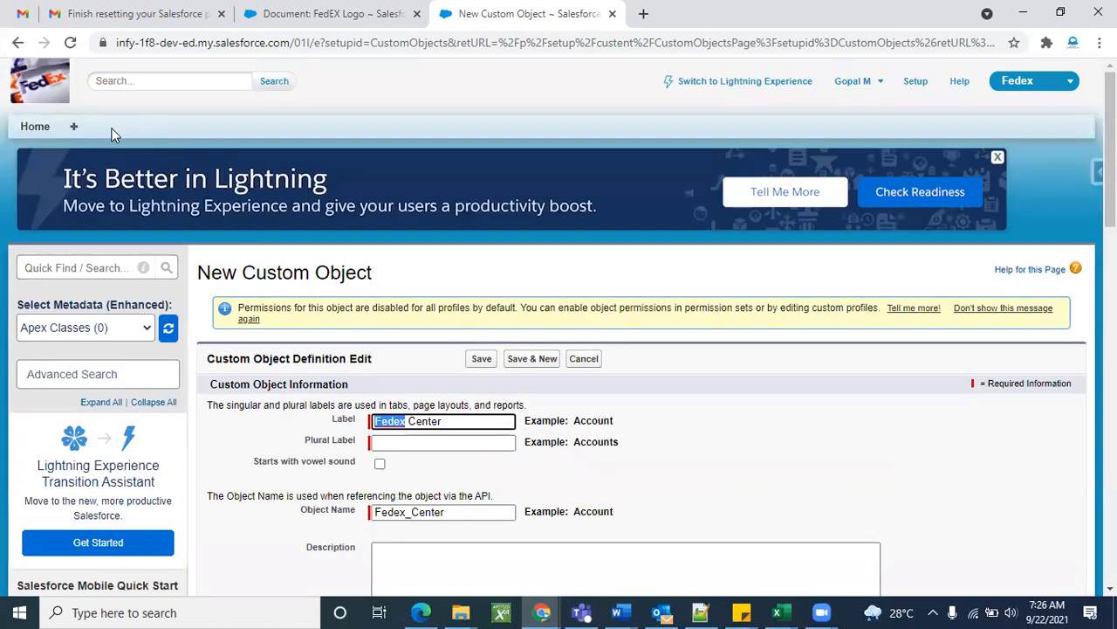
scroll(262, 245, "down", 1)
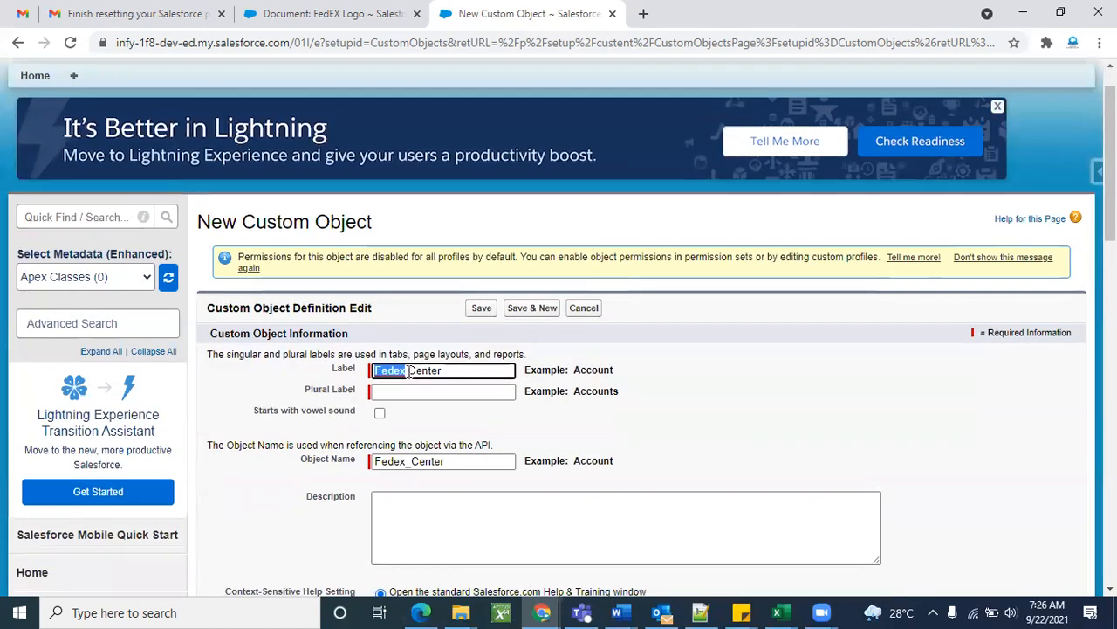
left_click(659, 351)
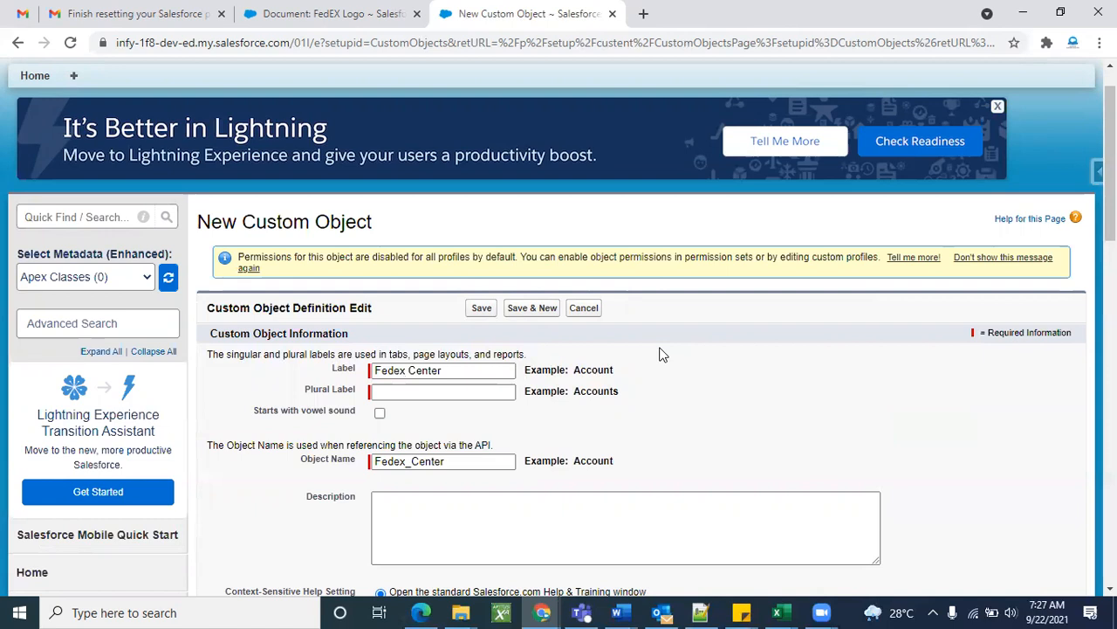
scroll(759, 398, "down", 1)
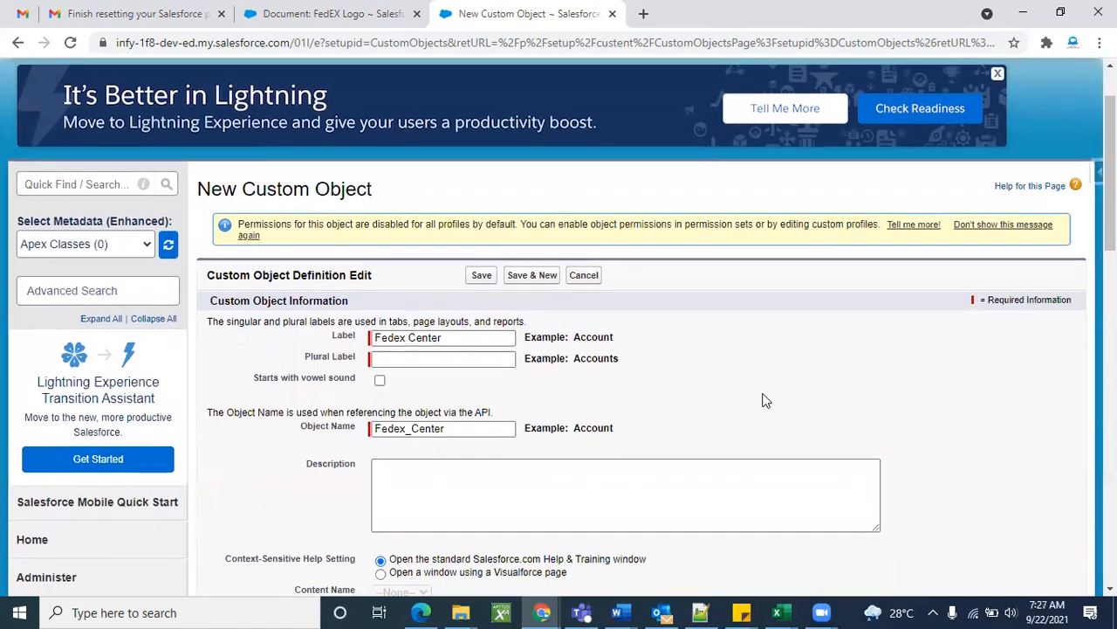
double_click(585, 335)
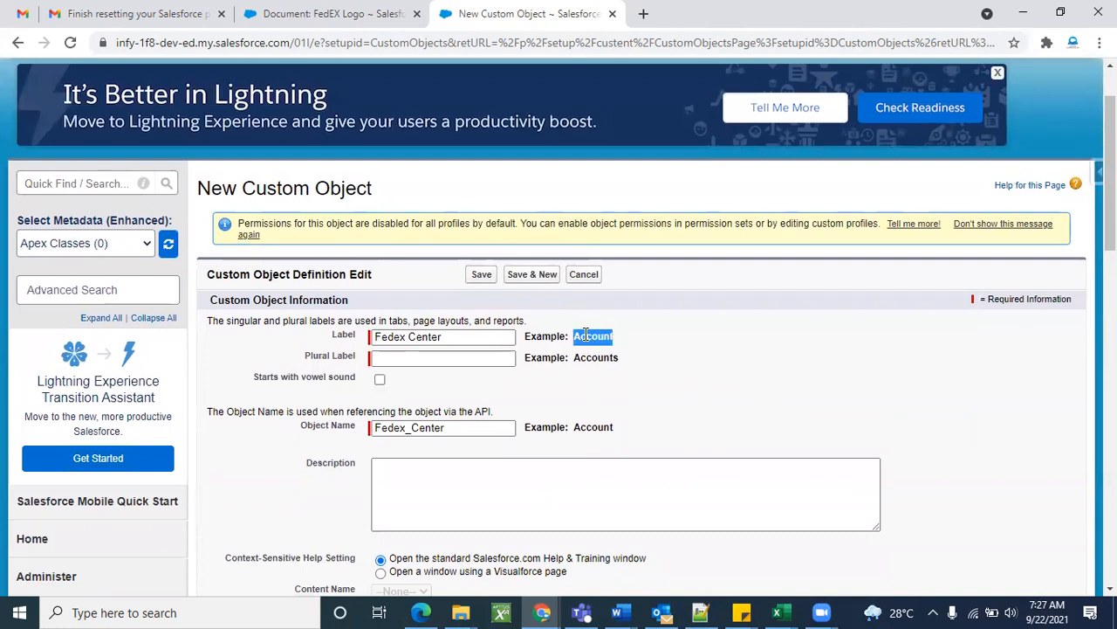
double_click(595, 357)
left_click(618, 357)
triple_click(618, 357)
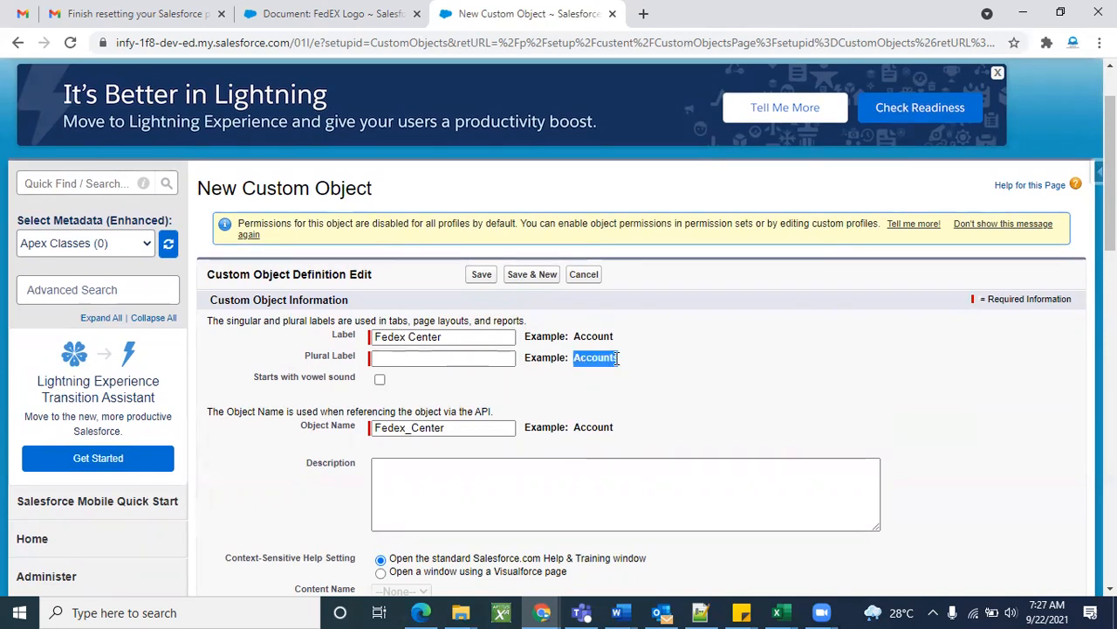
left_click(618, 357)
Copy 'Fedex Center' into Plural Label and make it 'Fedex Centers'.
left_click(474, 338)
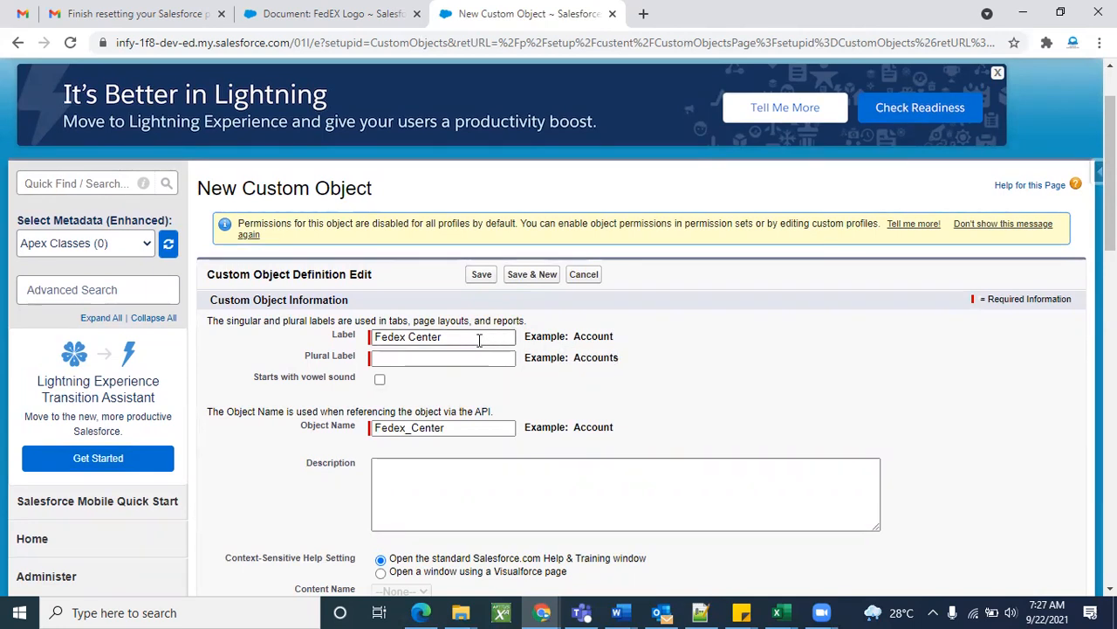
triple_click(474, 338)
key("ctrl+c")
left_click(455, 359)
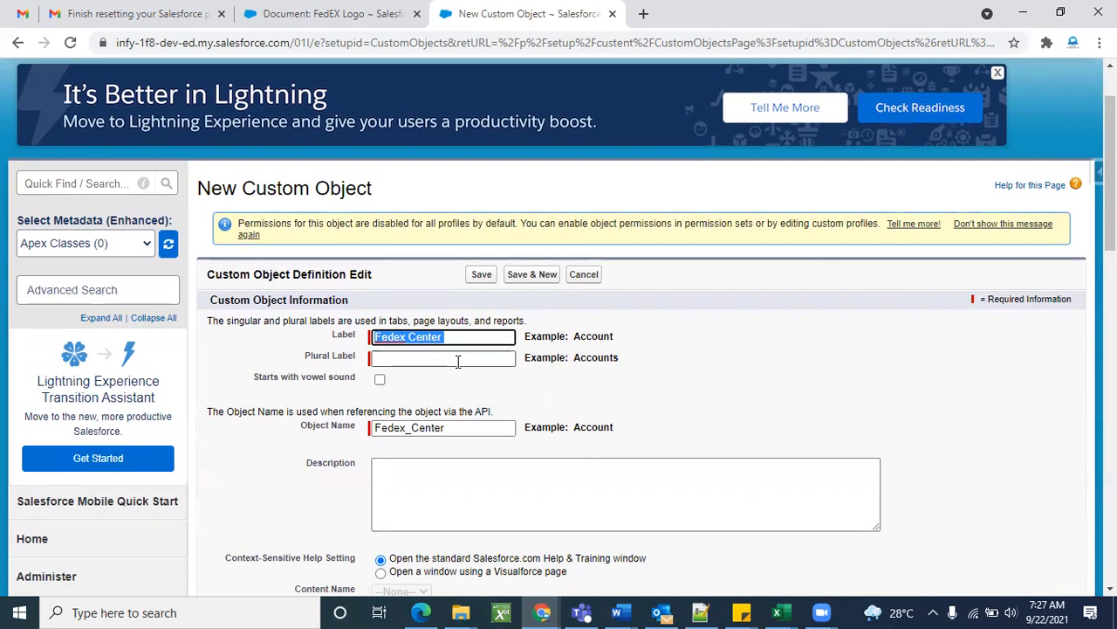
key("ctrl+v")
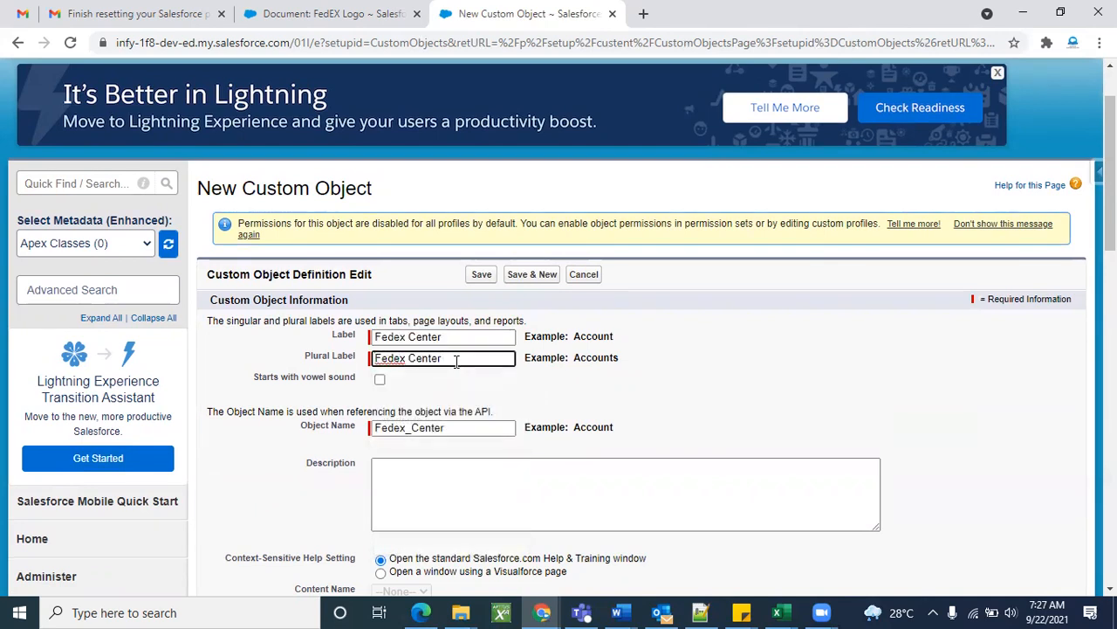
type("s")
key("BackSpace")
type("ies")
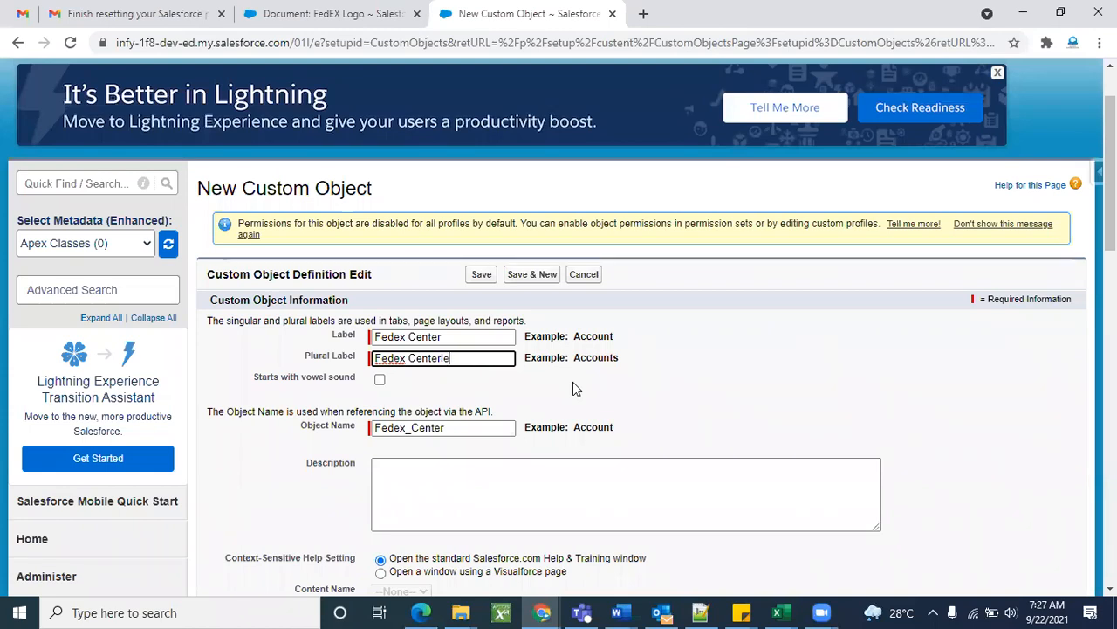
key("BackSpace")
key("BackSpace")
key("BackSpace")
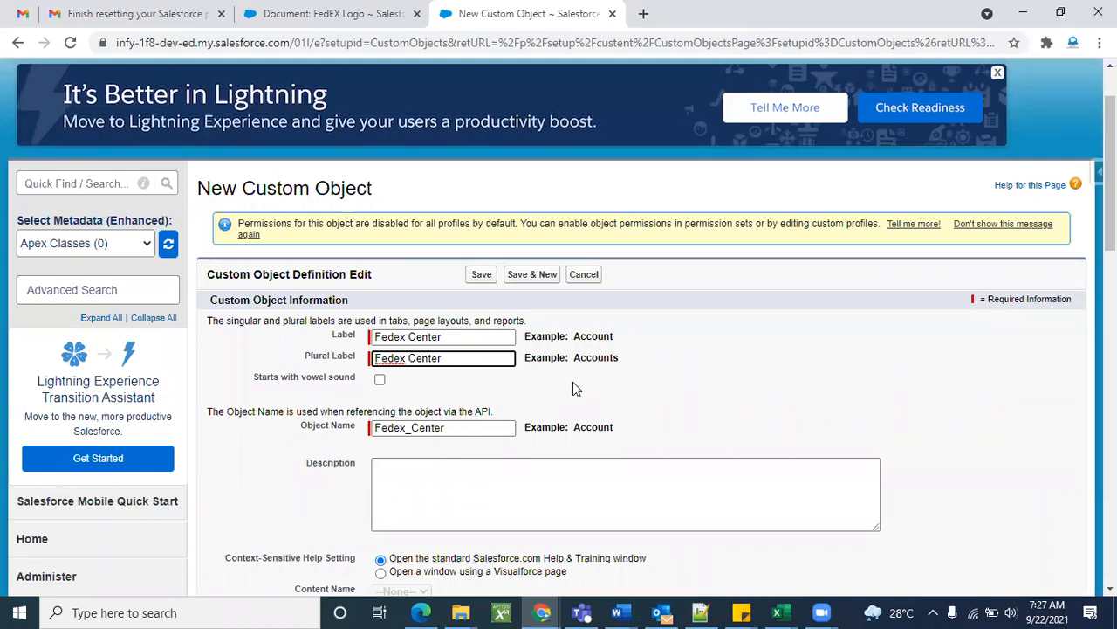
type("s")
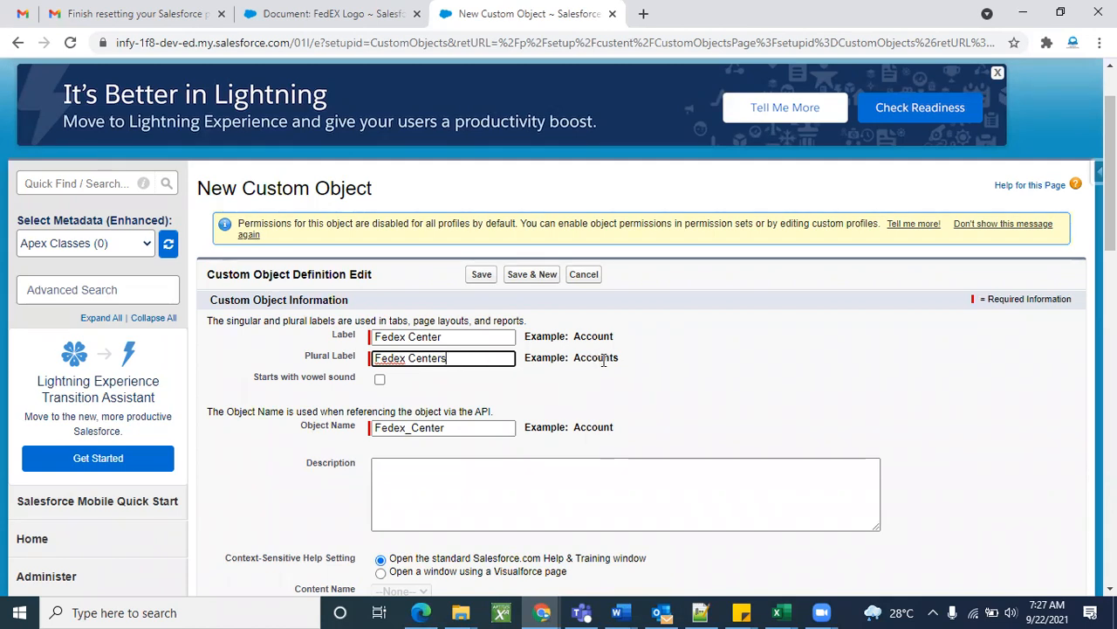
left_click_drag(574, 358, 616, 357)
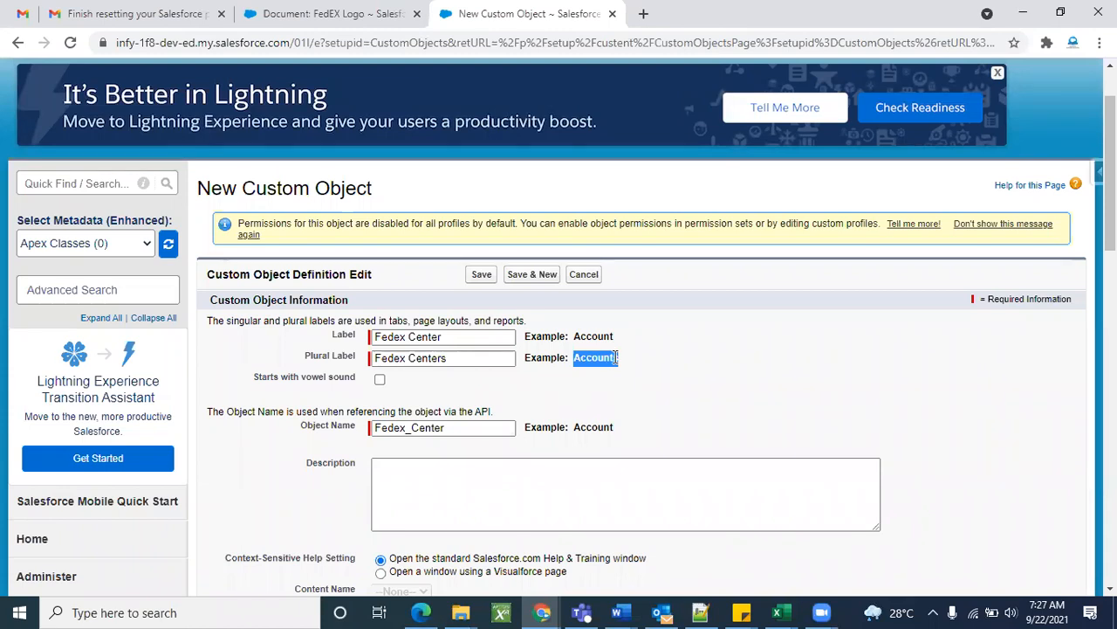
left_click(637, 366)
left_click(410, 336)
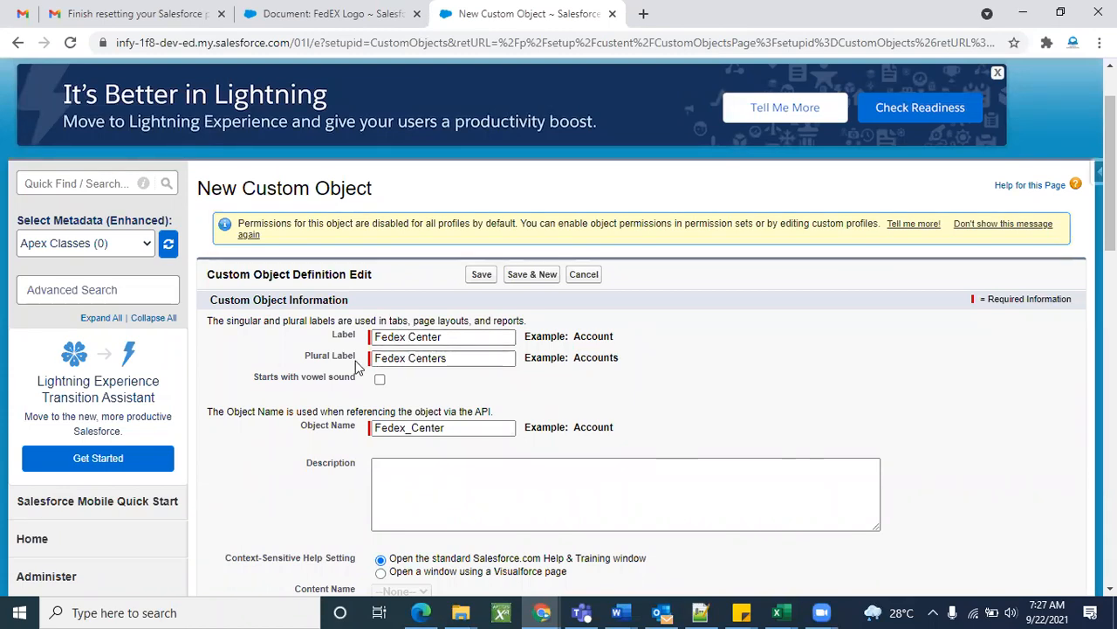
scroll(586, 392, "down", 2)
left_click(468, 274)
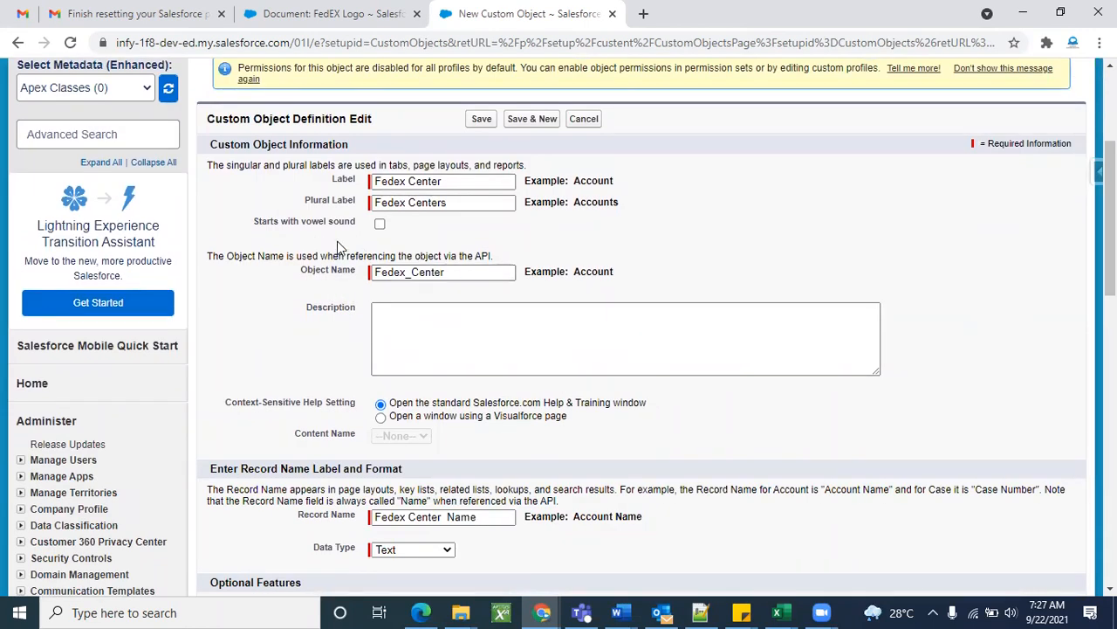
left_click(379, 226)
left_click(380, 226)
scroll(690, 396, "down", 2)
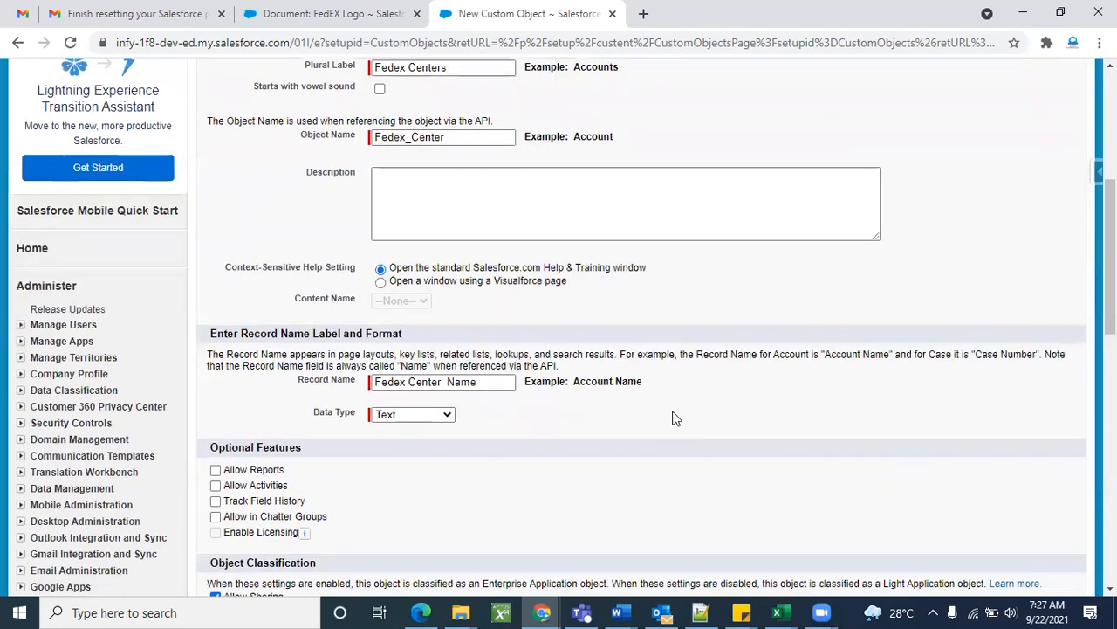
triple_click(311, 380)
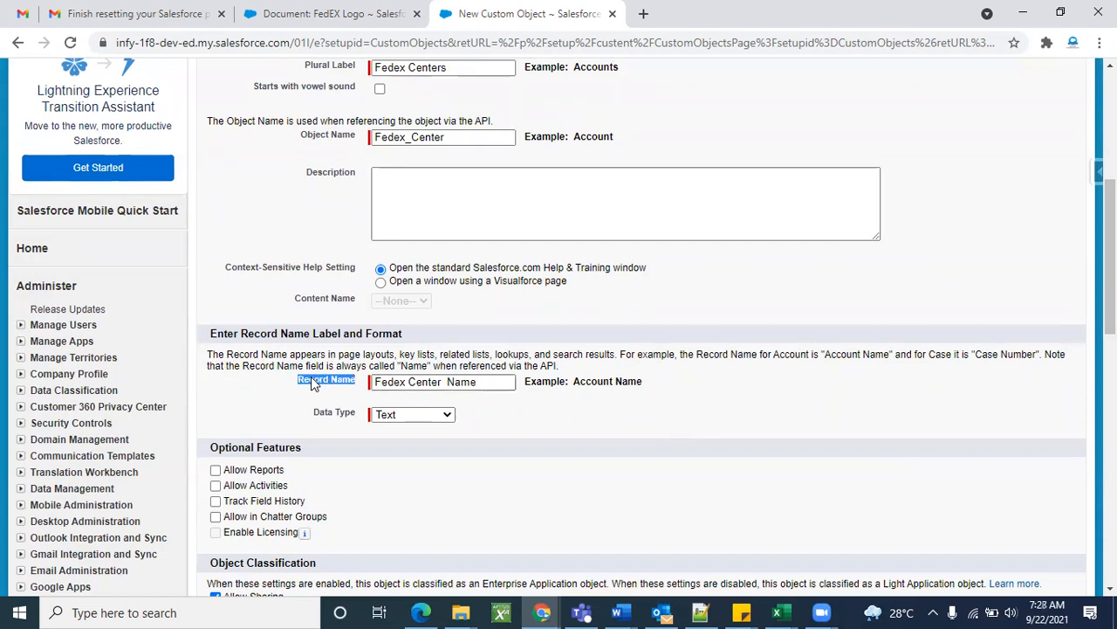
left_click(310, 382)
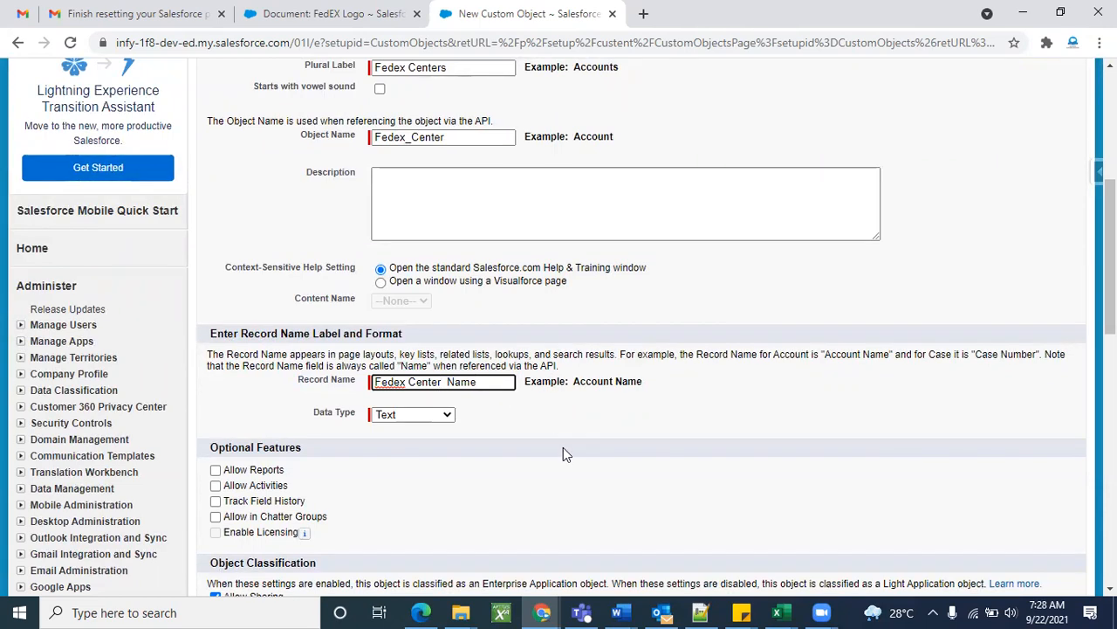
scroll(563, 447, "down", 1)
left_click(396, 384)
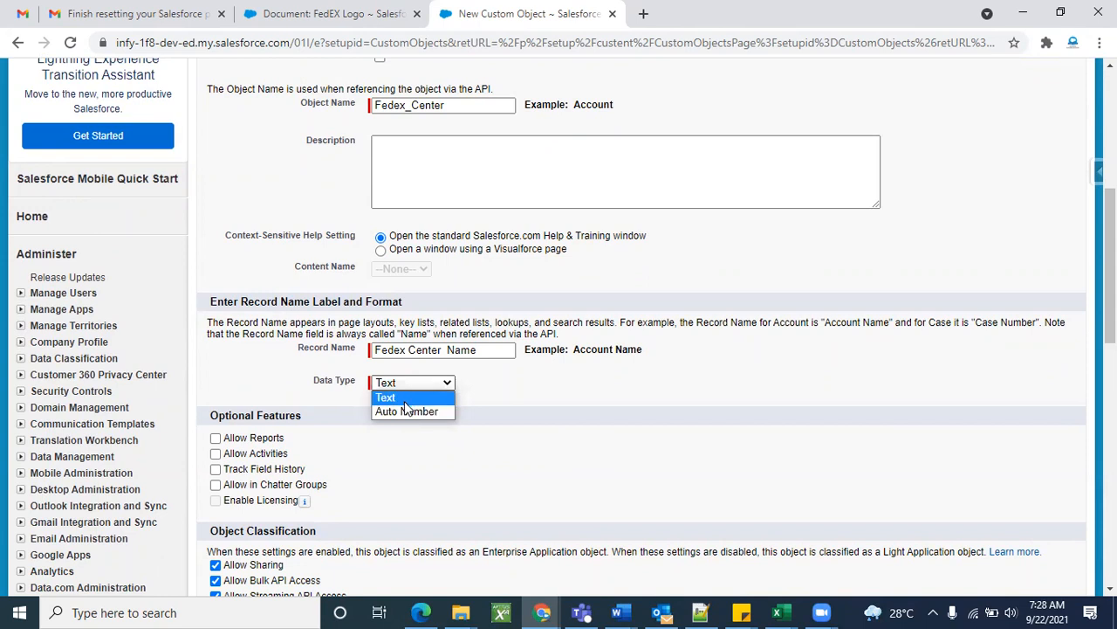
left_click(405, 404)
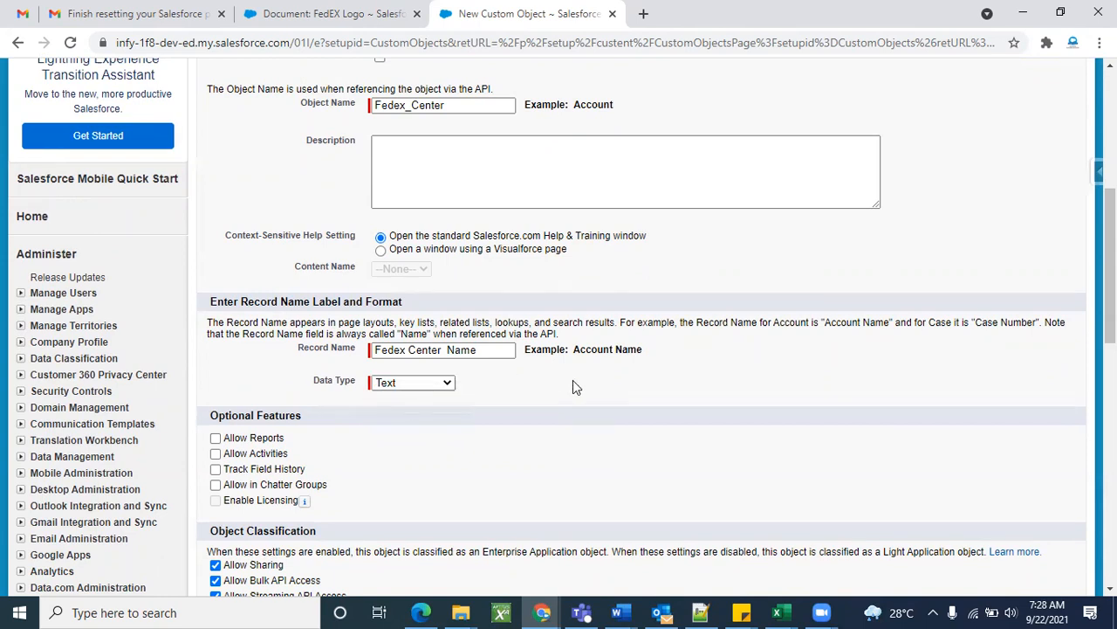
scroll(573, 387, "down", 1)
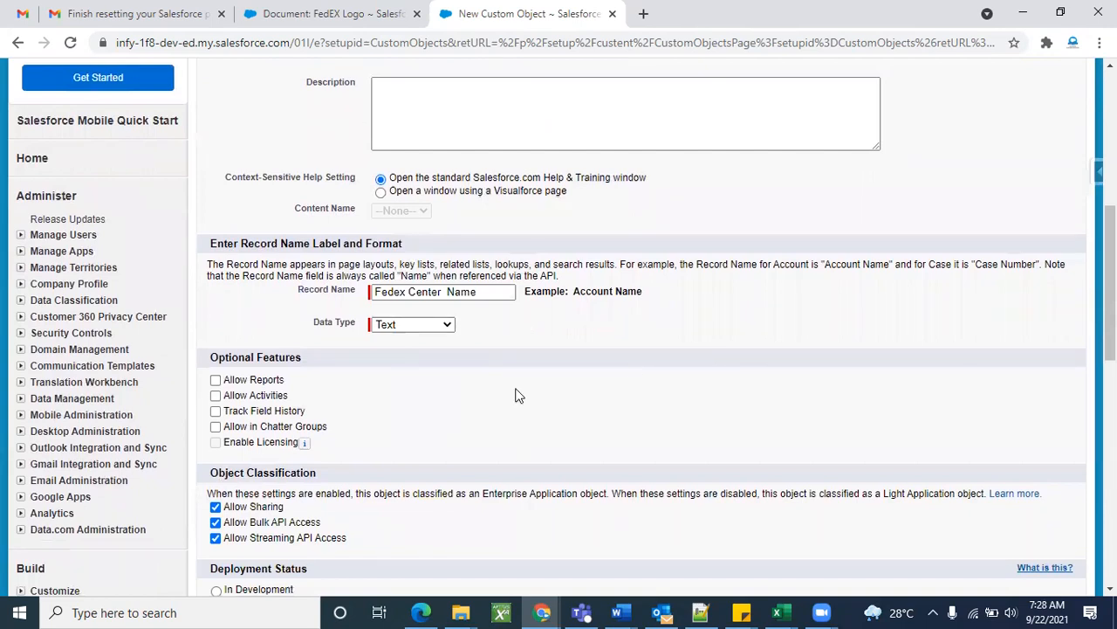
scroll(517, 394, "down", 1)
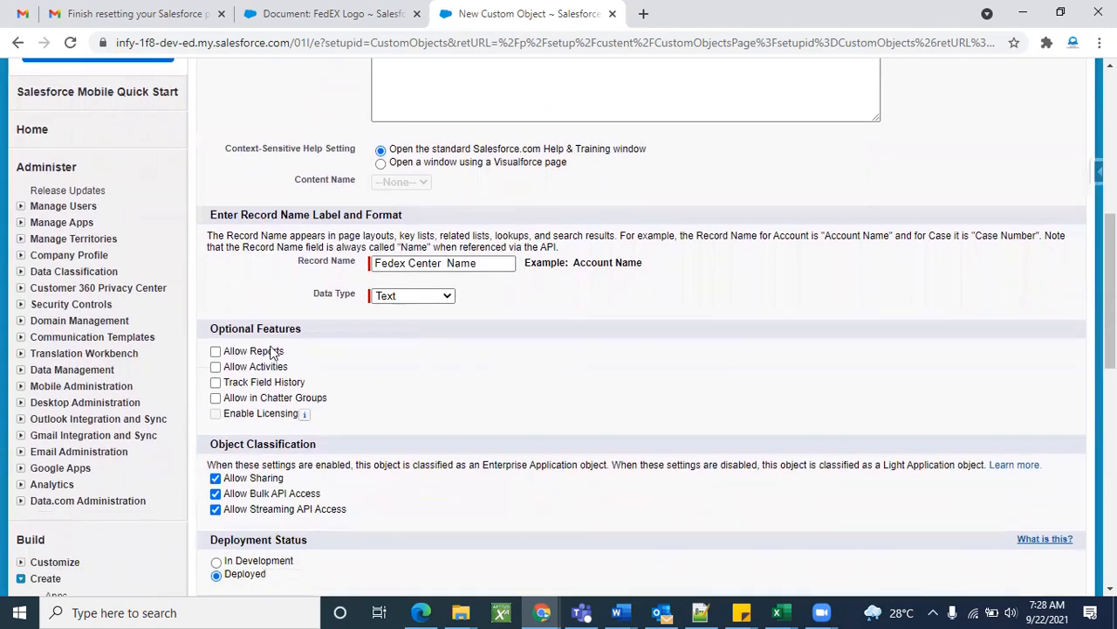
Tick Allow Reports, Allow Activities, Track Field History and Allow in Chatter Groups.
left_click(216, 353)
left_click(215, 367)
left_click(214, 384)
left_click(216, 400)
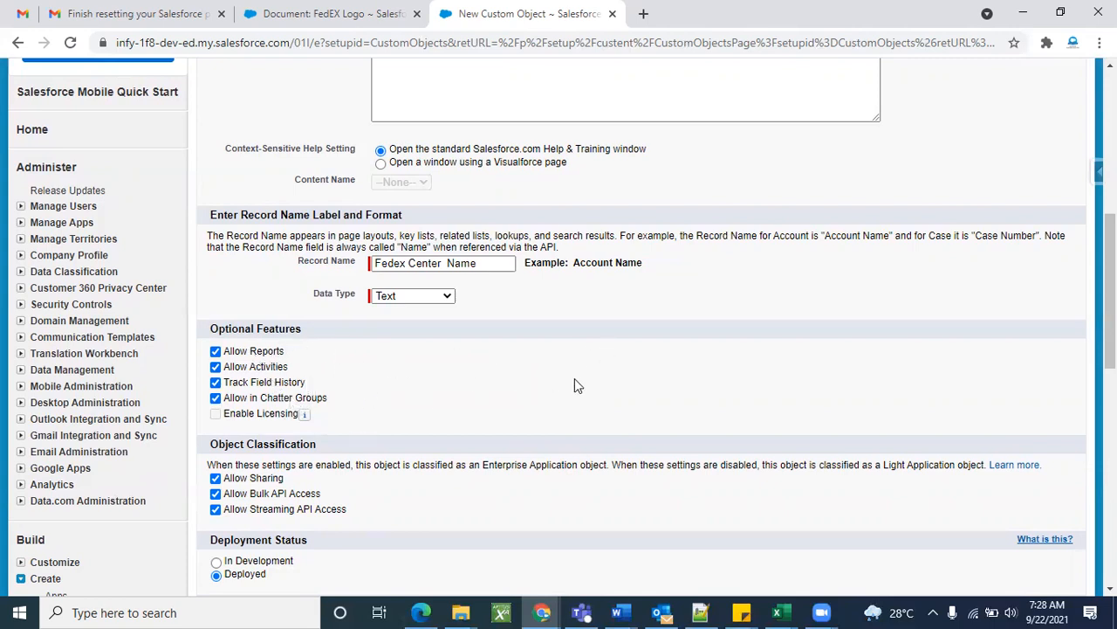
scroll(492, 429, "down", 2)
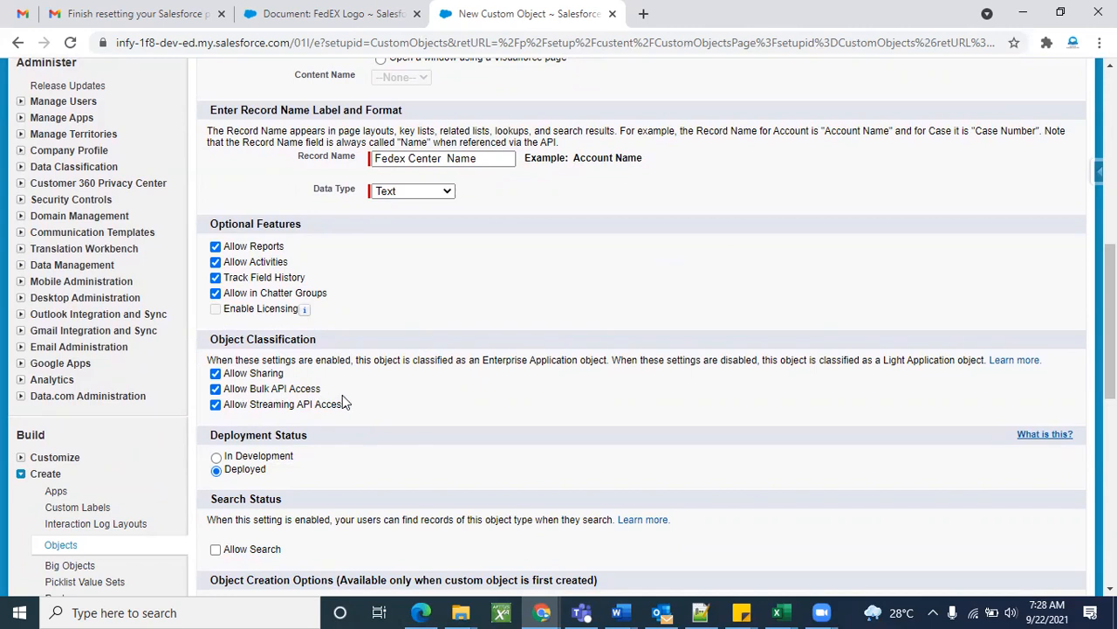
left_click(216, 374)
left_click(215, 374)
Leave the Launch New Custom Tab Wizard after saving option unchecked.
scroll(412, 422, "down", 1)
scroll(411, 419, "down", 1)
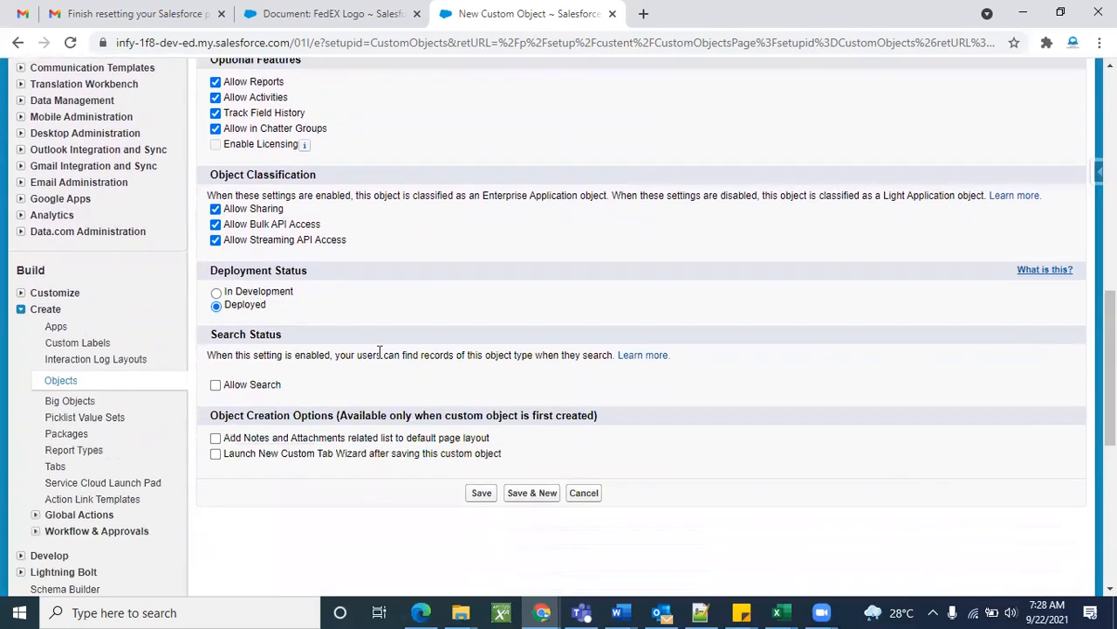
scroll(366, 367, "down", 1)
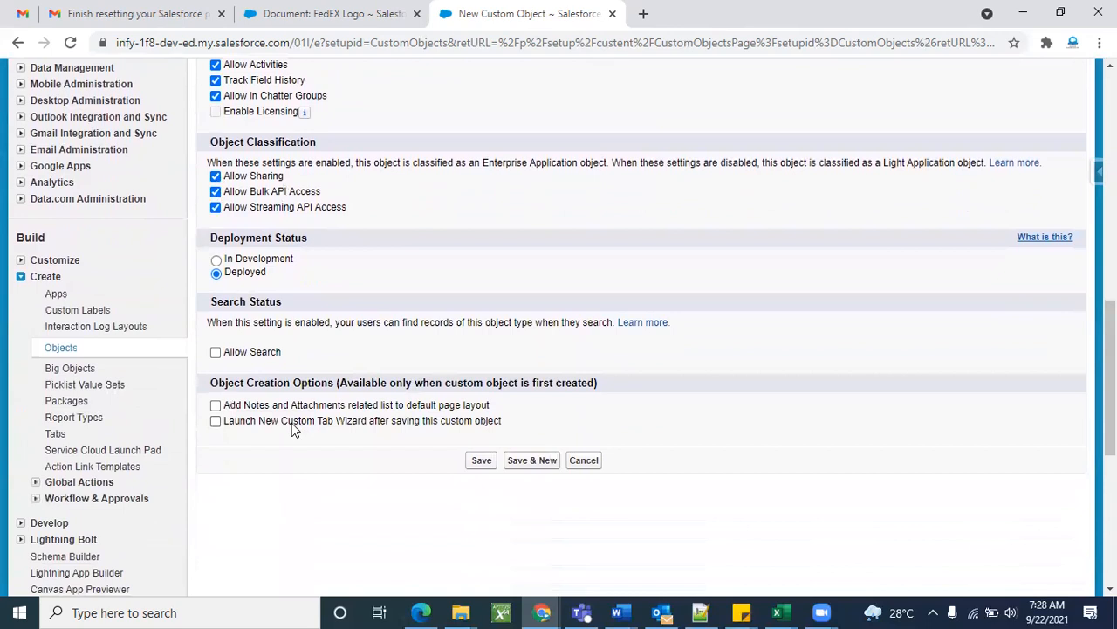
triple_click(317, 384)
left_click(358, 462)
left_click(220, 423)
scroll(745, 351, "up", 6)
scroll(457, 448, "down", 6)
scroll(479, 332, "up", 6)
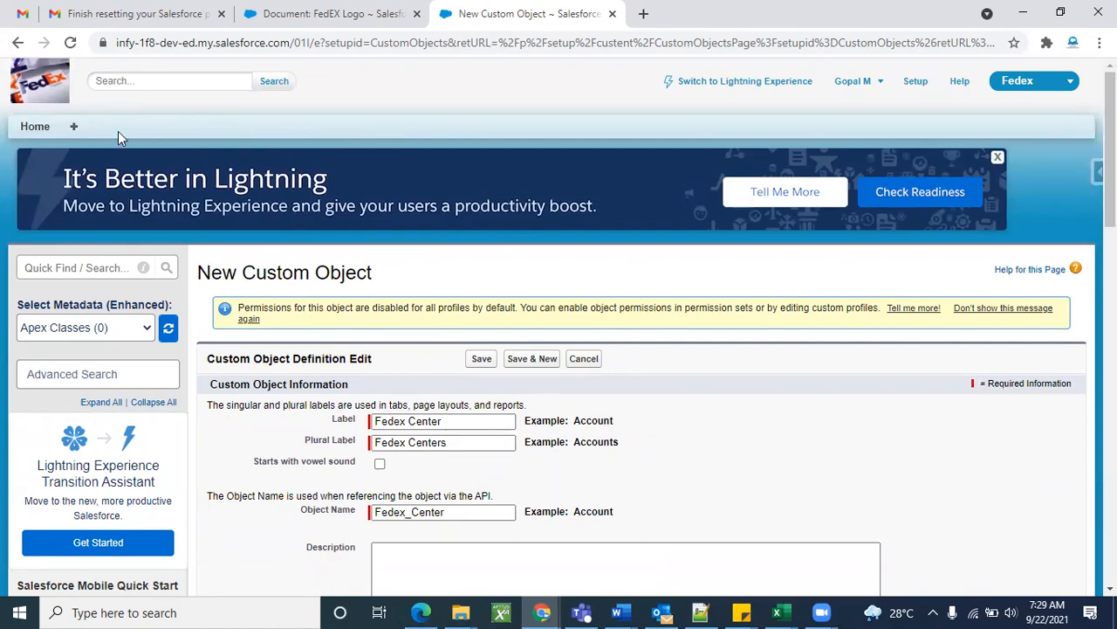
scroll(332, 375, "down", 9)
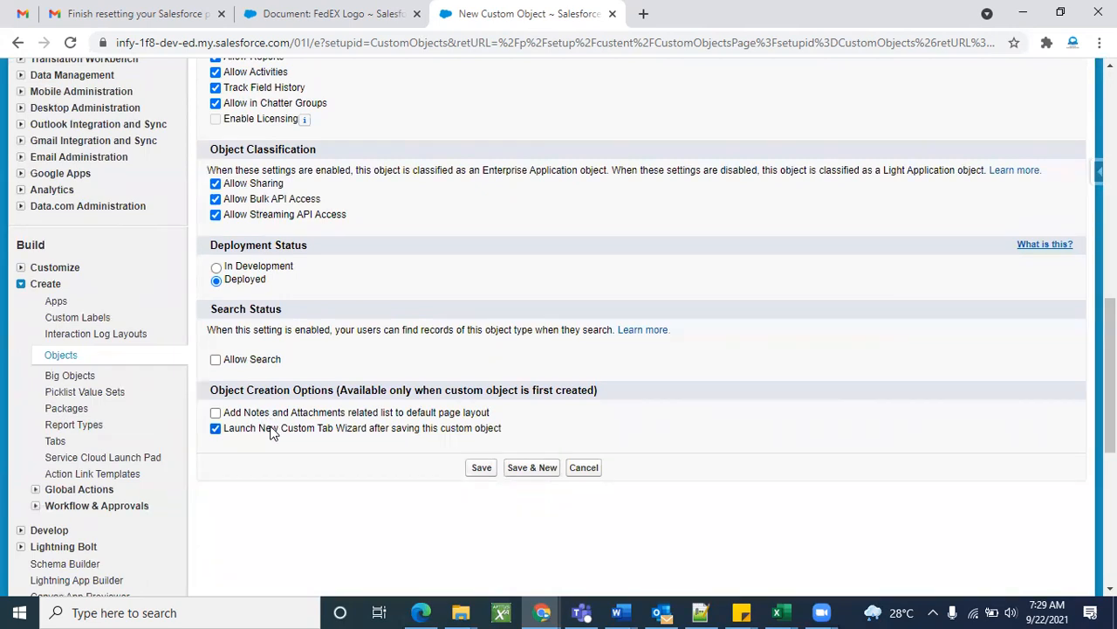
left_click(216, 429)
Save the Fedex Center custom object and check its Custom Object title.
left_click(480, 468)
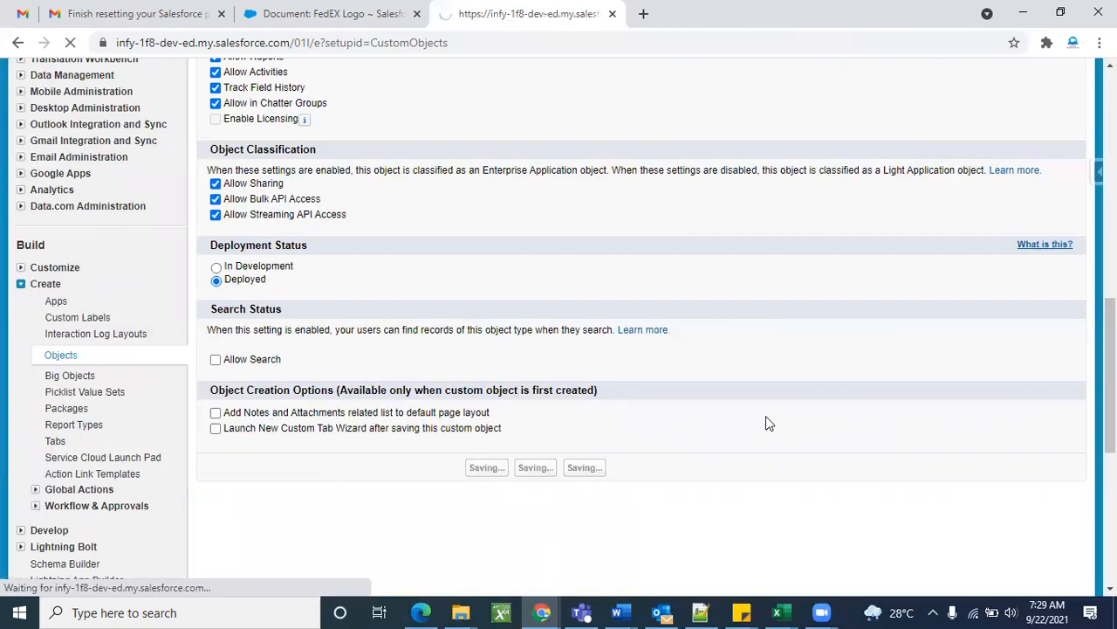
scroll(594, 449, "down", 5)
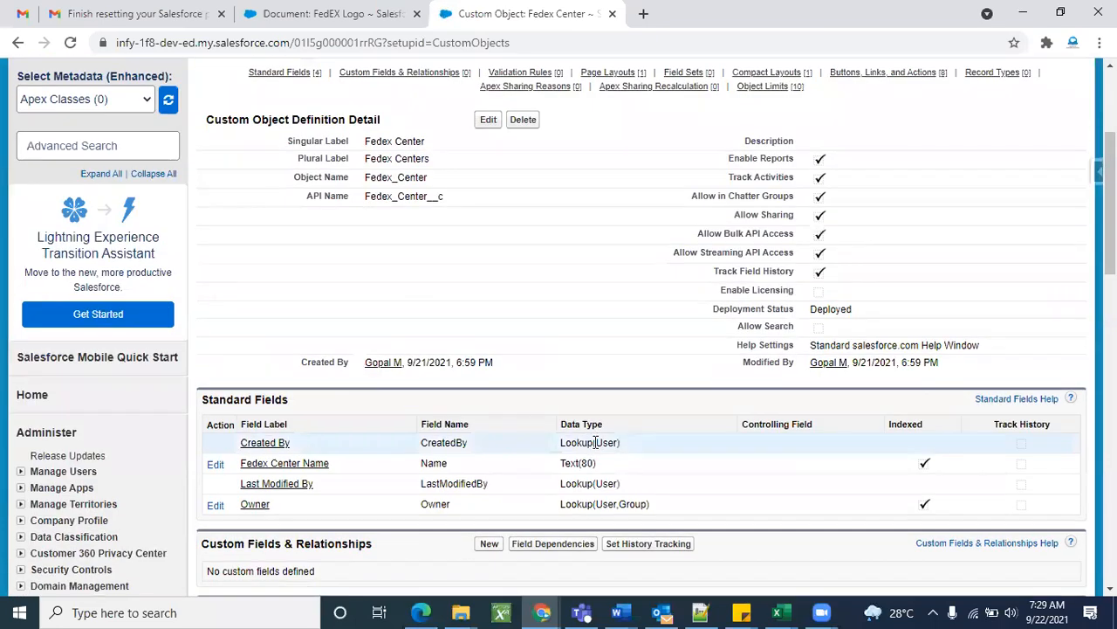
scroll(593, 447, "up", 5)
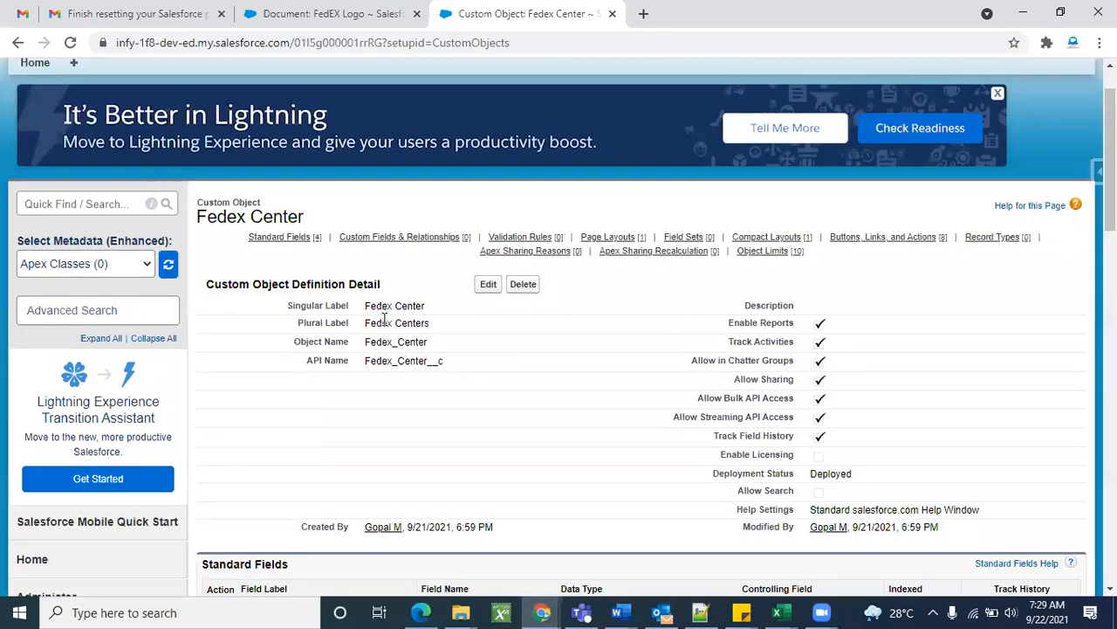
double_click(225, 219)
triple_click(225, 218)
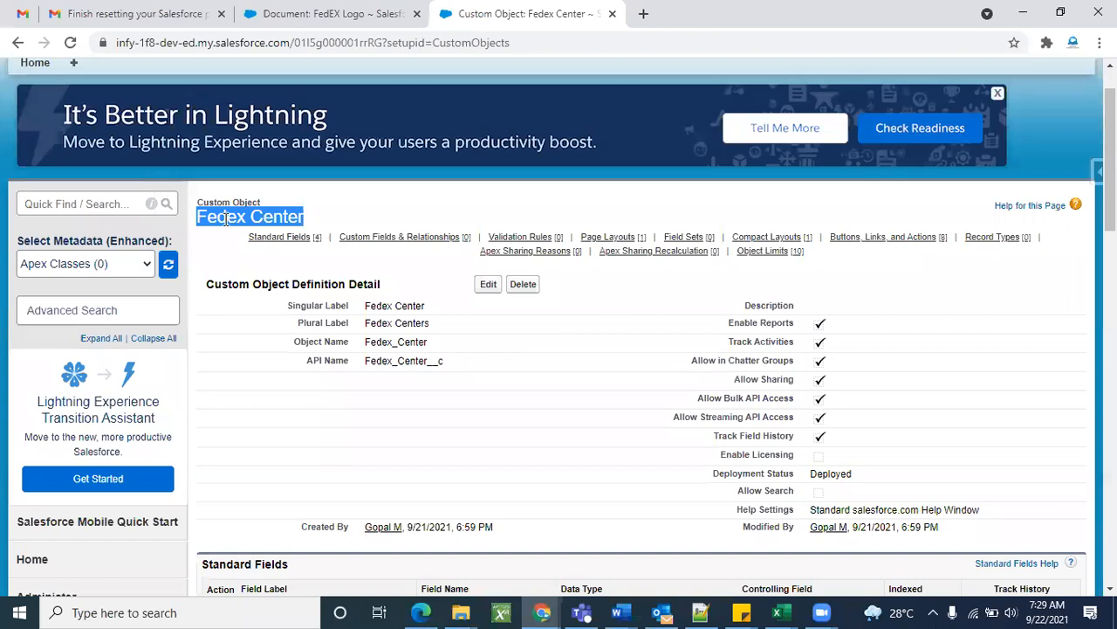
double_click(225, 203)
triple_click(226, 203)
triple_click(221, 216)
left_click(368, 425)
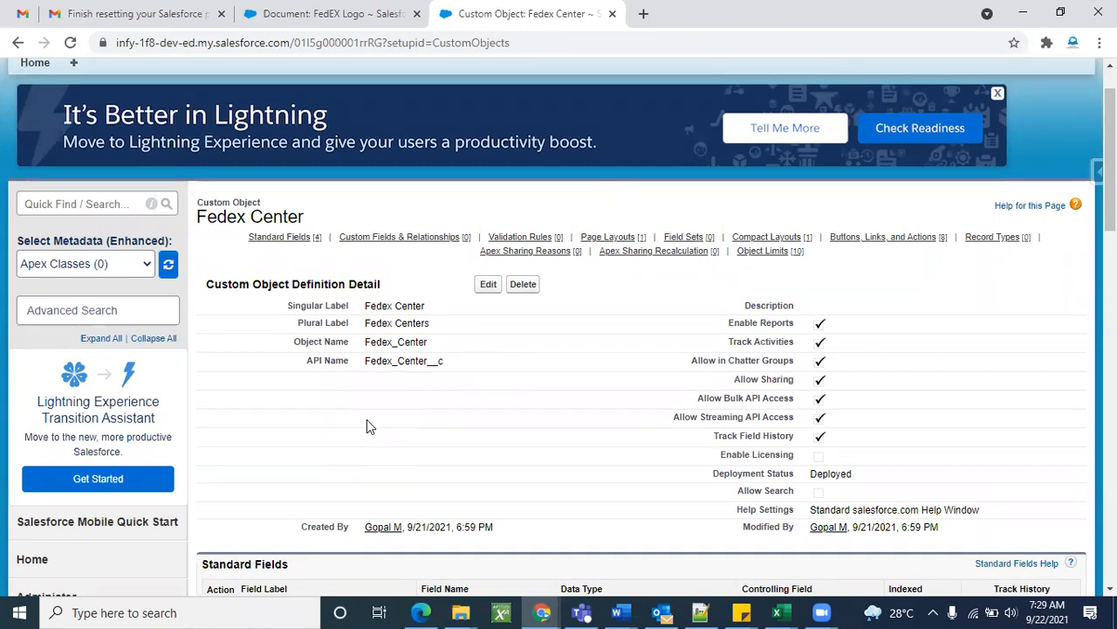
Examine the API name Fedex_Center__c, noting its __c suffix.
scroll(454, 407, "down", 1)
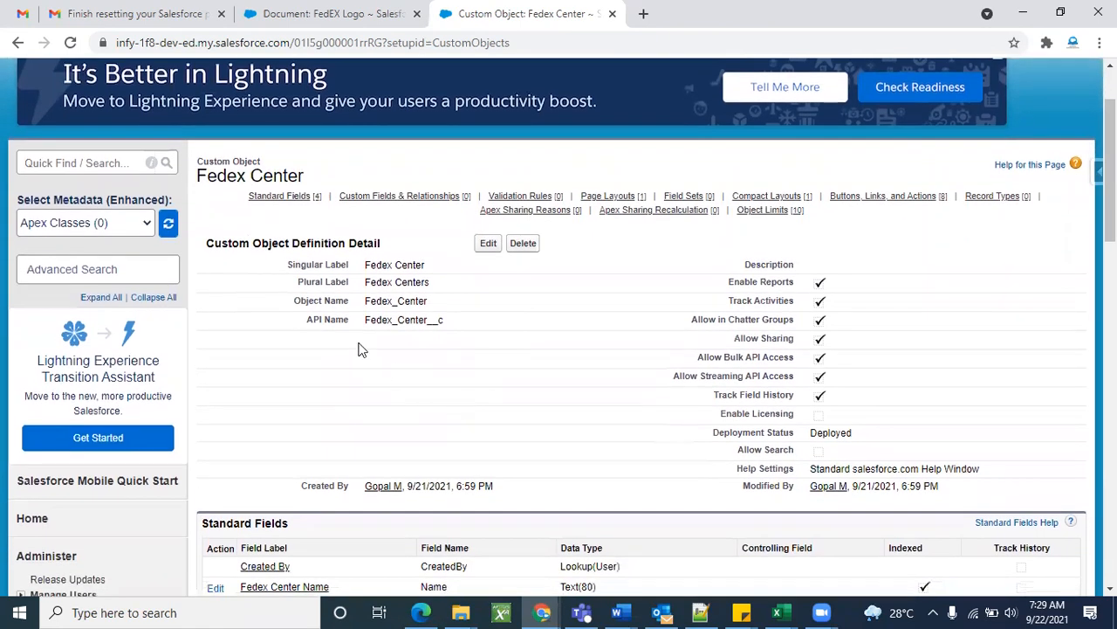
double_click(332, 321)
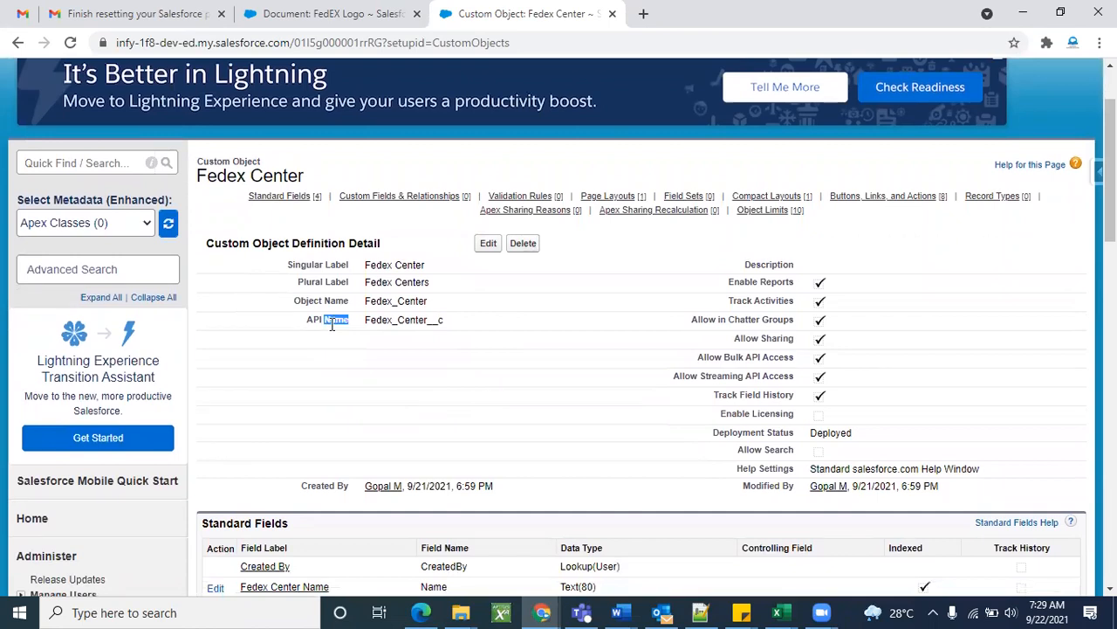
double_click(384, 320)
left_click(429, 348)
double_click(432, 320)
left_click(455, 329)
left_click_drag(425, 320, 445, 323)
left_click(438, 323)
left_click_drag(428, 319, 444, 323)
left_click(489, 358)
left_click(431, 326)
Scroll through the object's fields, page layouts and actions related lists.
scroll(498, 362, "down", 1)
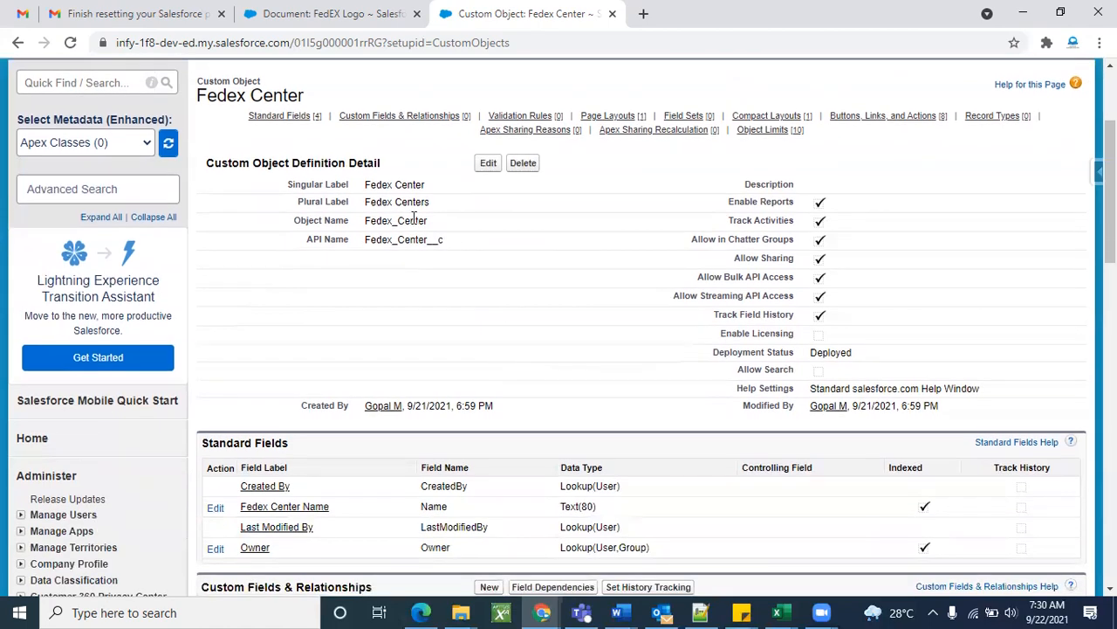
scroll(570, 319, "up", 3)
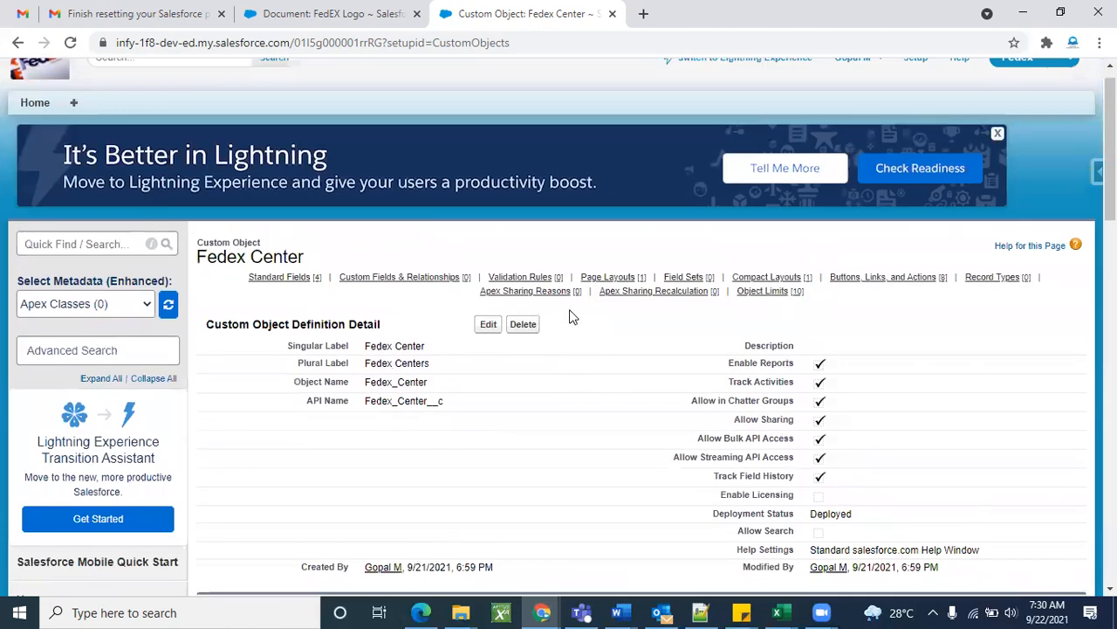
scroll(571, 317, "down", 7)
scroll(735, 347, "up", 2)
scroll(733, 347, "up", 3)
scroll(736, 349, "down", 8)
scroll(637, 291, "up", 2)
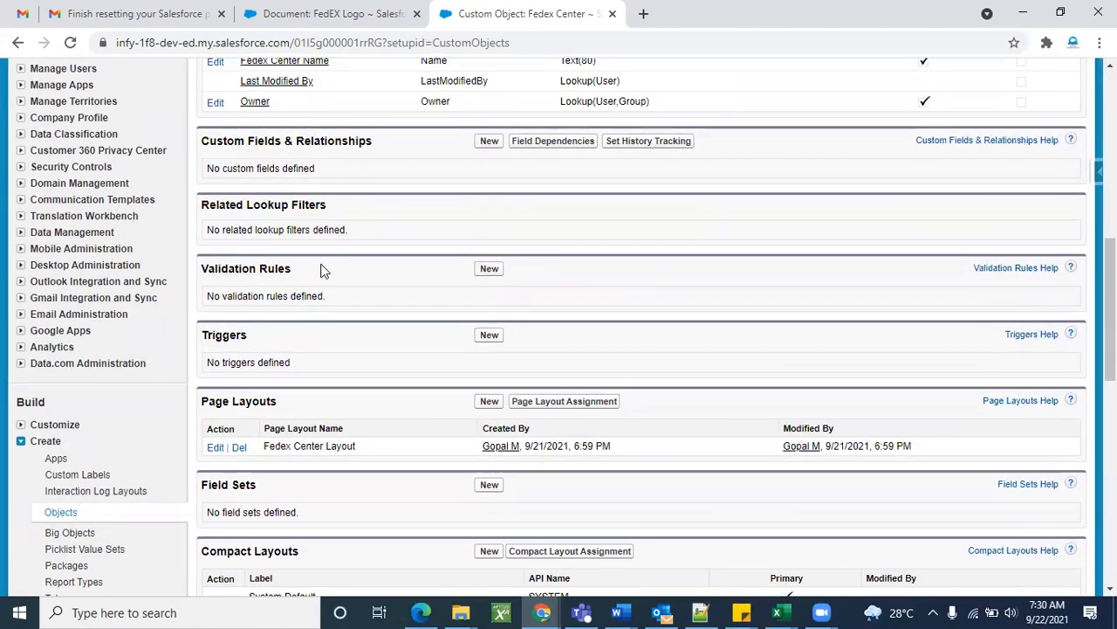
scroll(321, 271, "down", 3)
scroll(306, 302, "down", 2)
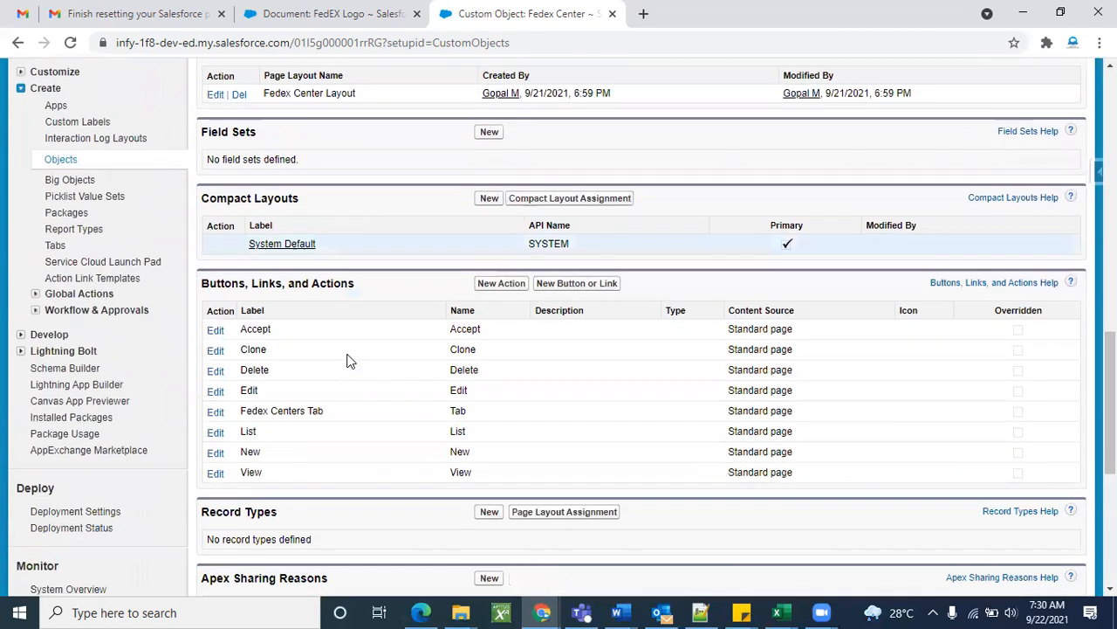
scroll(367, 449, "down", 1)
scroll(375, 511, "down", 3)
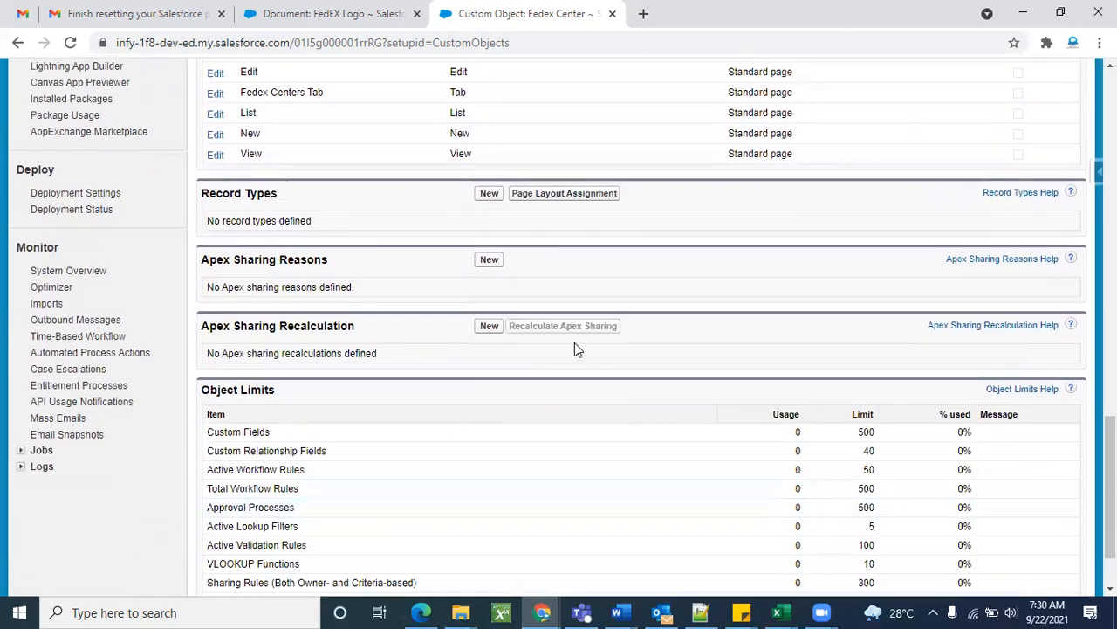
scroll(576, 348, "down", 1)
scroll(457, 392, "up", 4)
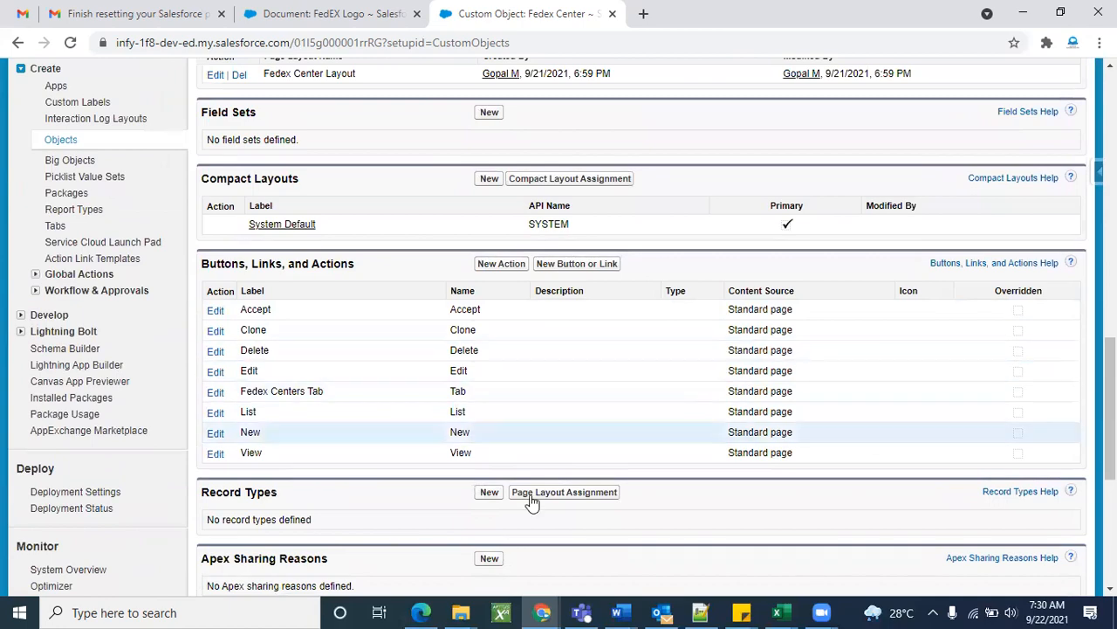
scroll(638, 371, "up", 10)
scroll(489, 532, "down", 4)
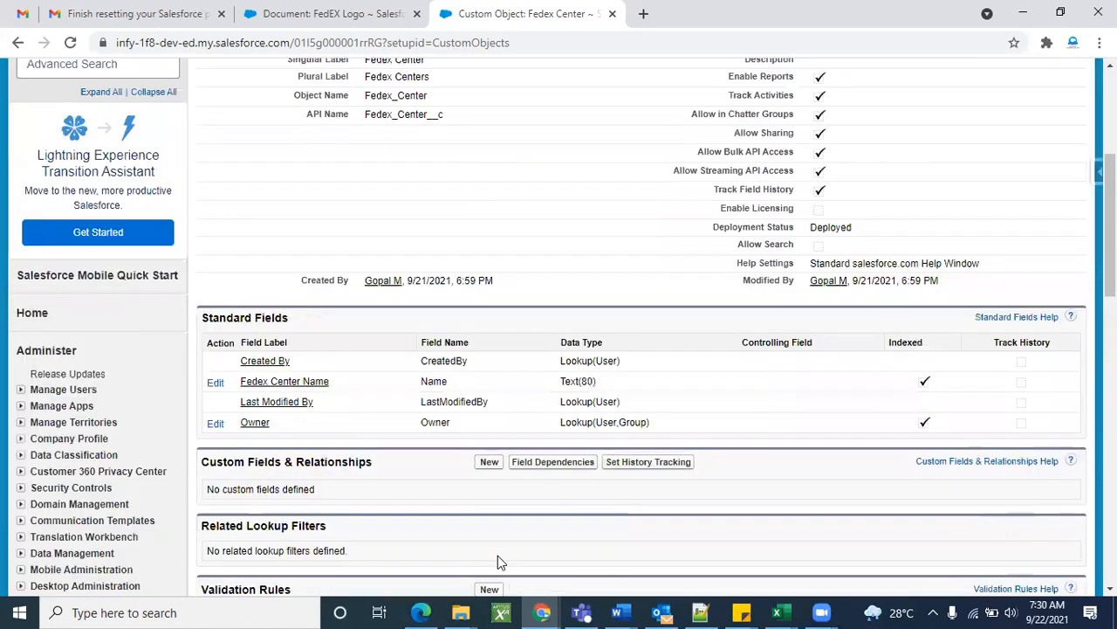
scroll(498, 561, "down", 6)
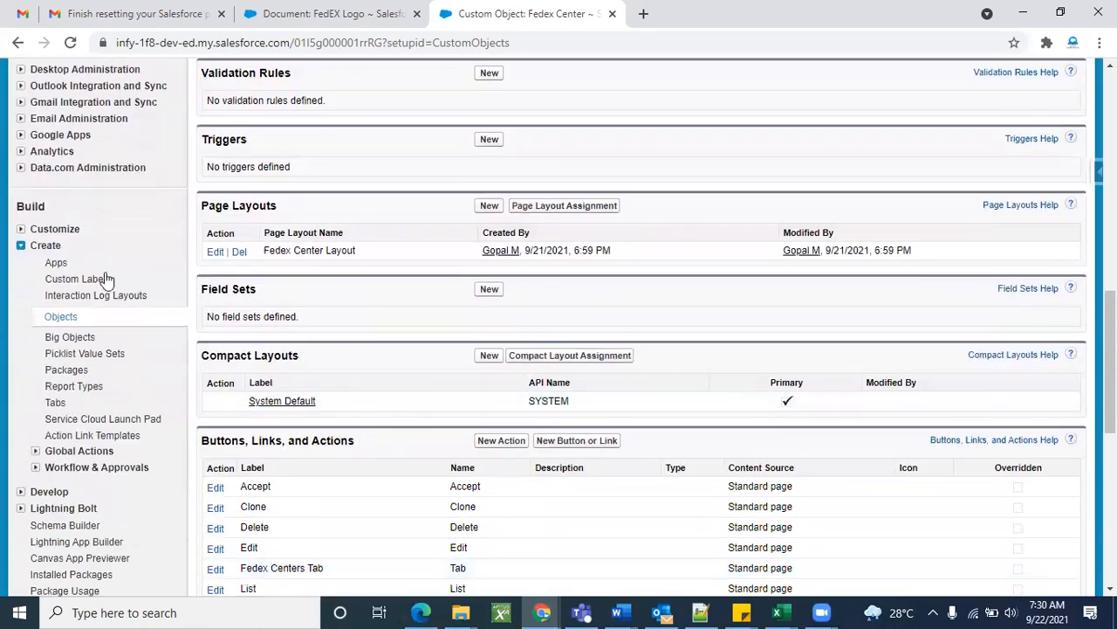
Open the Account Fields page from Customize > Accounts in a new browser tab.
left_click(20, 245)
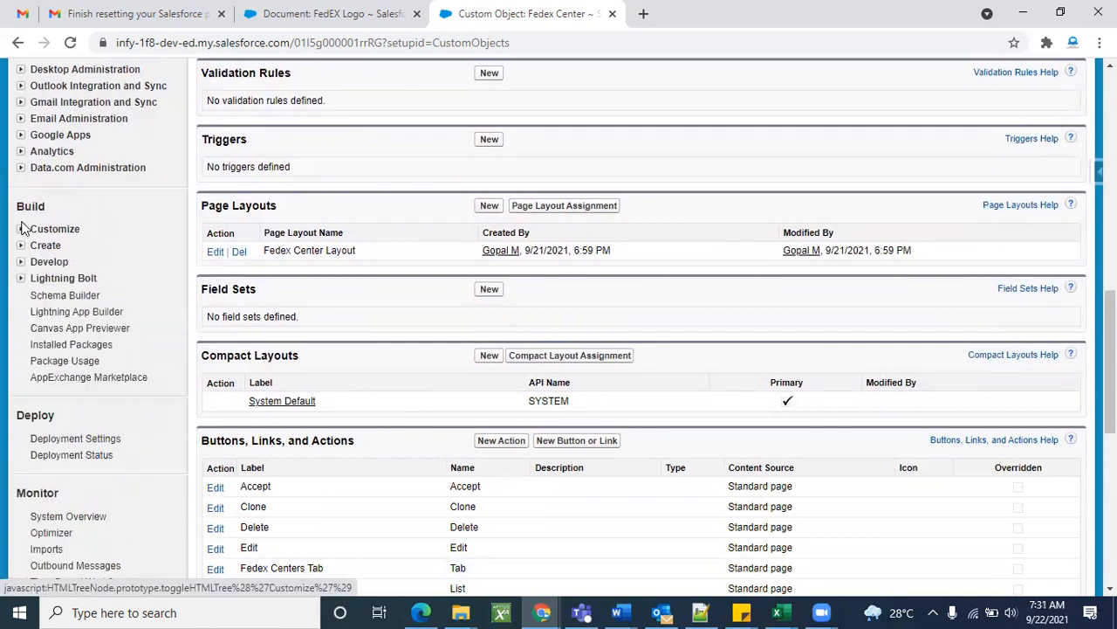
left_click(20, 230)
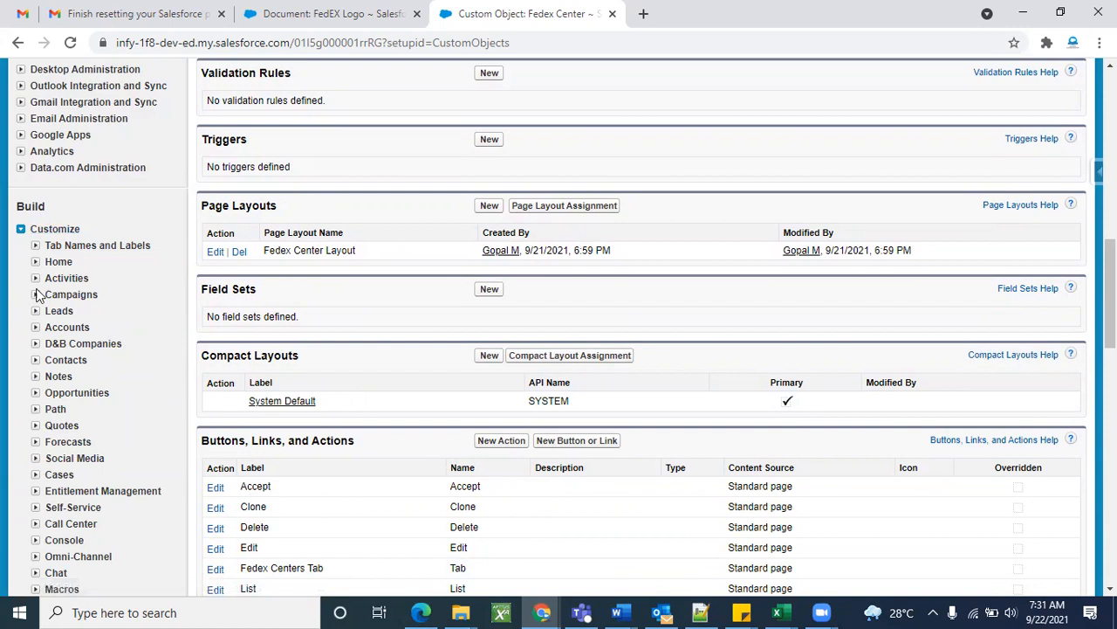
left_click(36, 327)
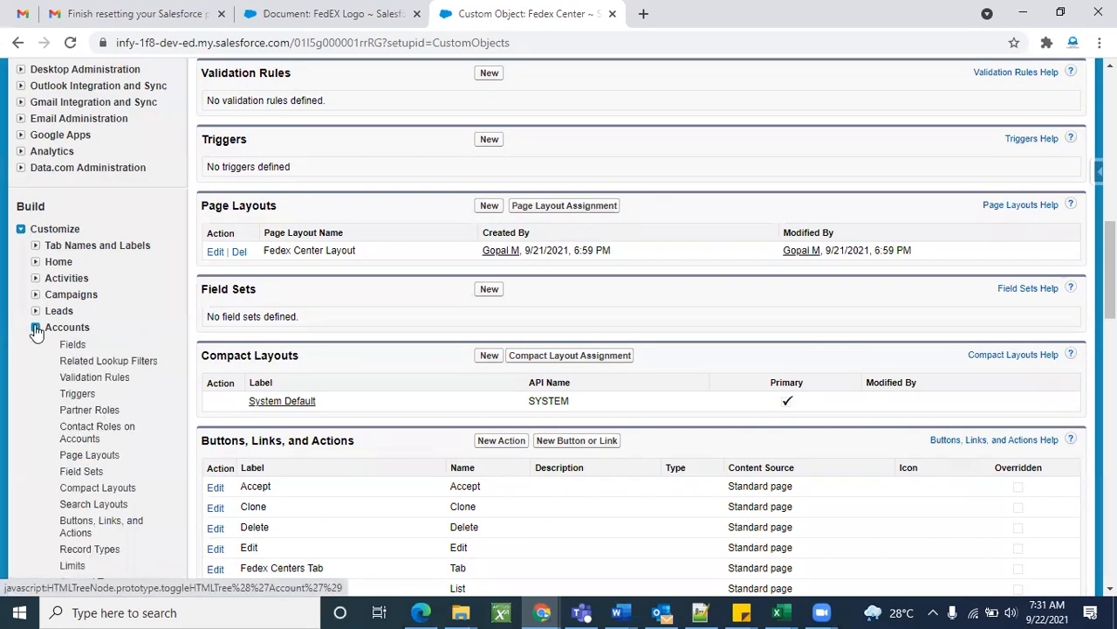
right_click(70, 350)
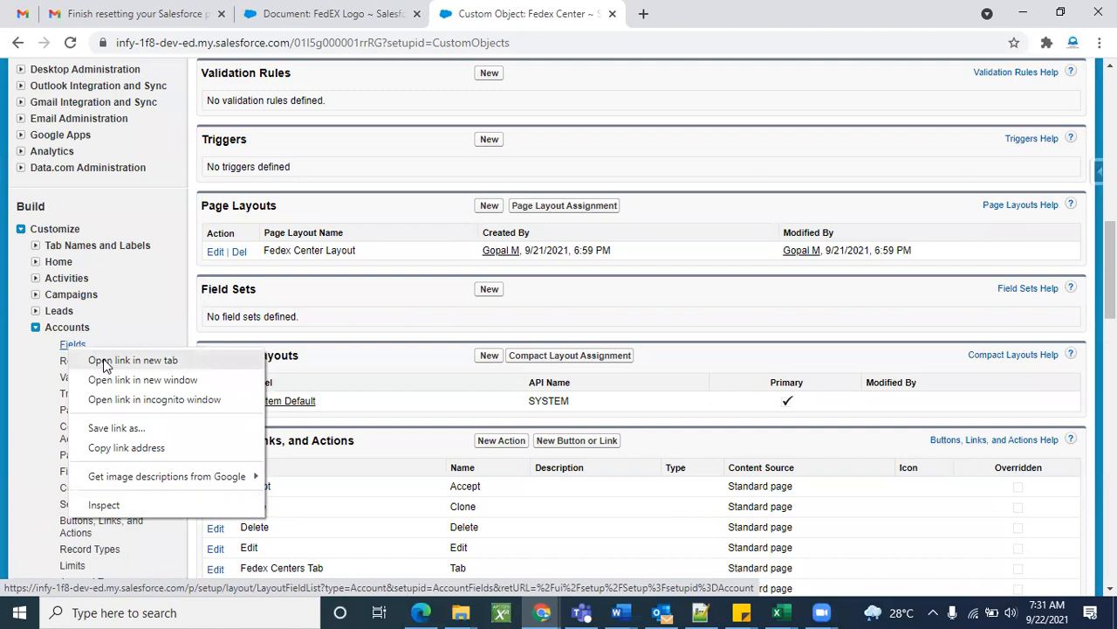
left_click(103, 360)
scroll(698, 240, "up", 3)
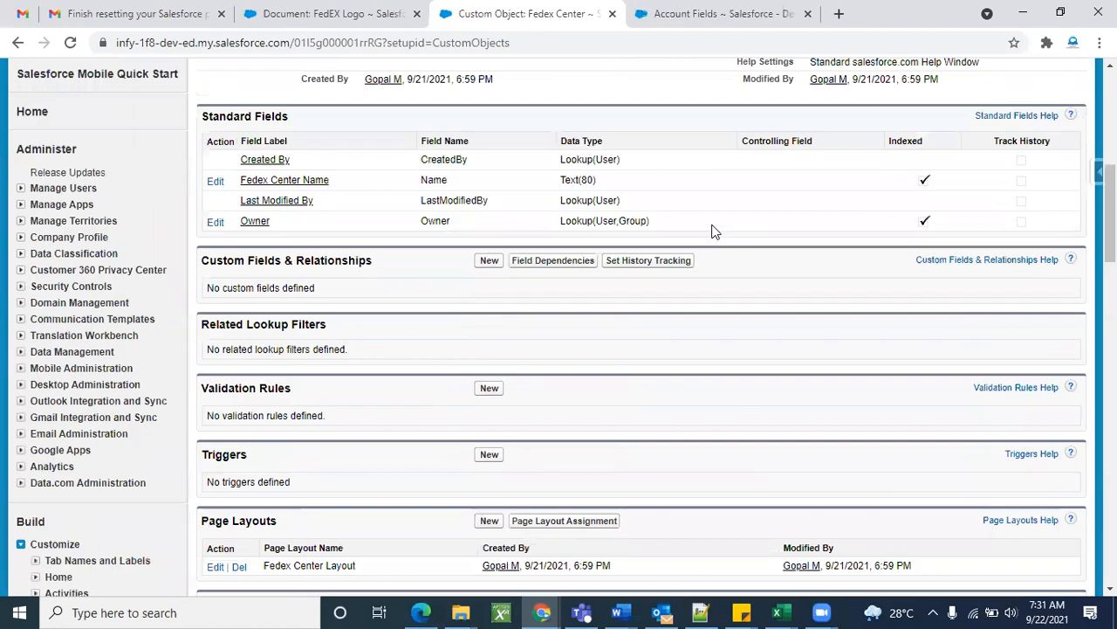
scroll(711, 232, "up", 5)
scroll(712, 232, "up", 1)
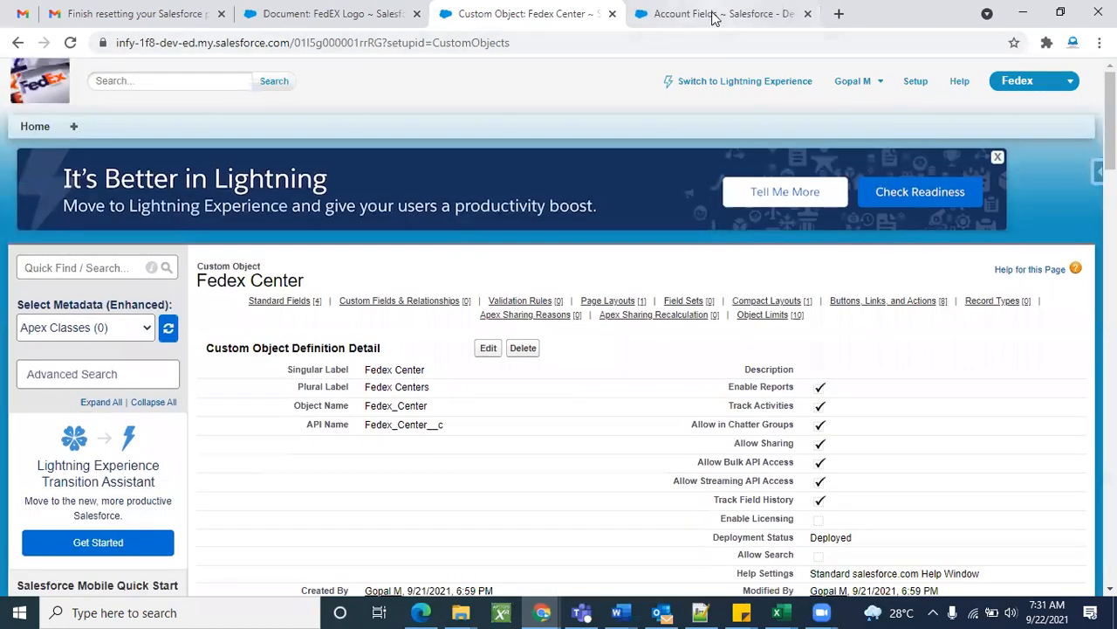
Look over the Account fields list, then compare it with the Fedex Center object details.
left_click(714, 15)
scroll(602, 419, "down", 11)
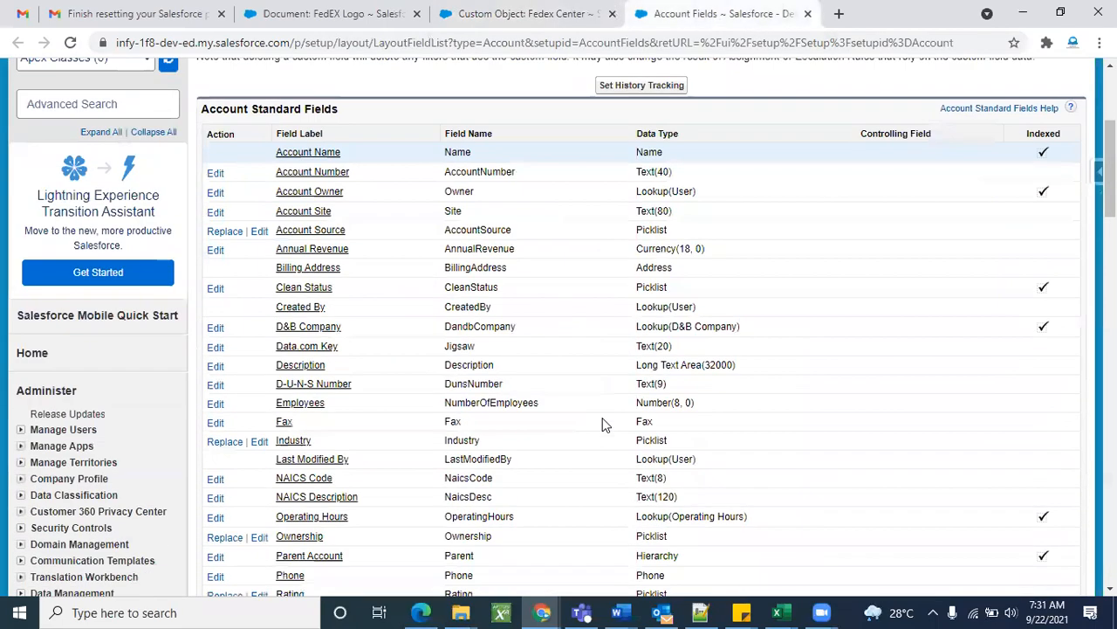
scroll(604, 424, "up", 8)
scroll(603, 423, "up", 4)
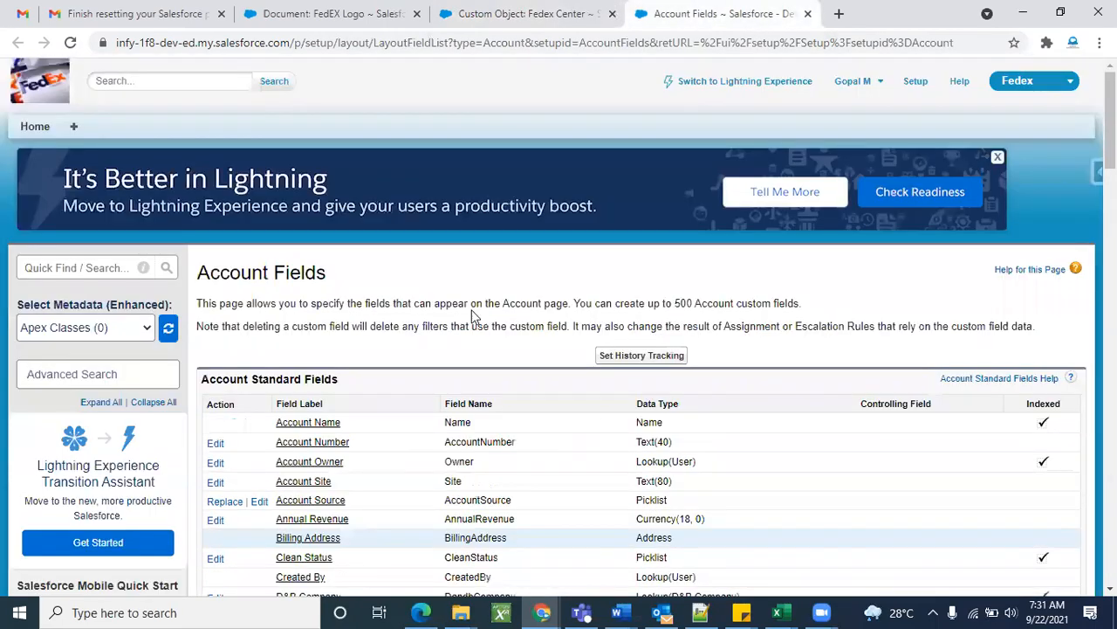
scroll(520, 432, "down", 3)
left_click(559, 7)
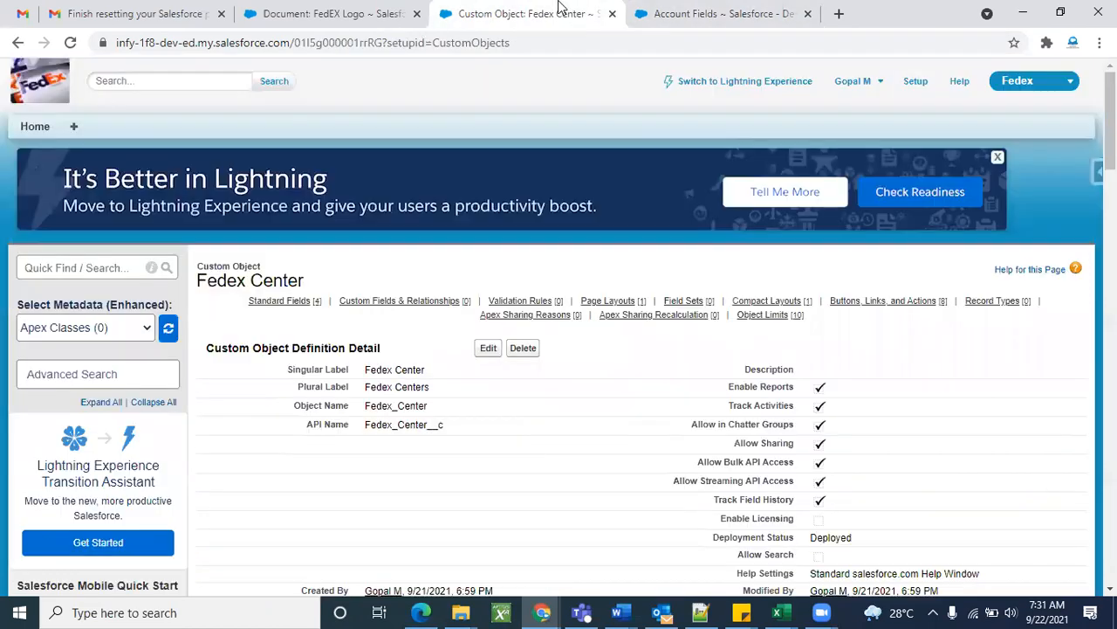
scroll(456, 437, "down", 1)
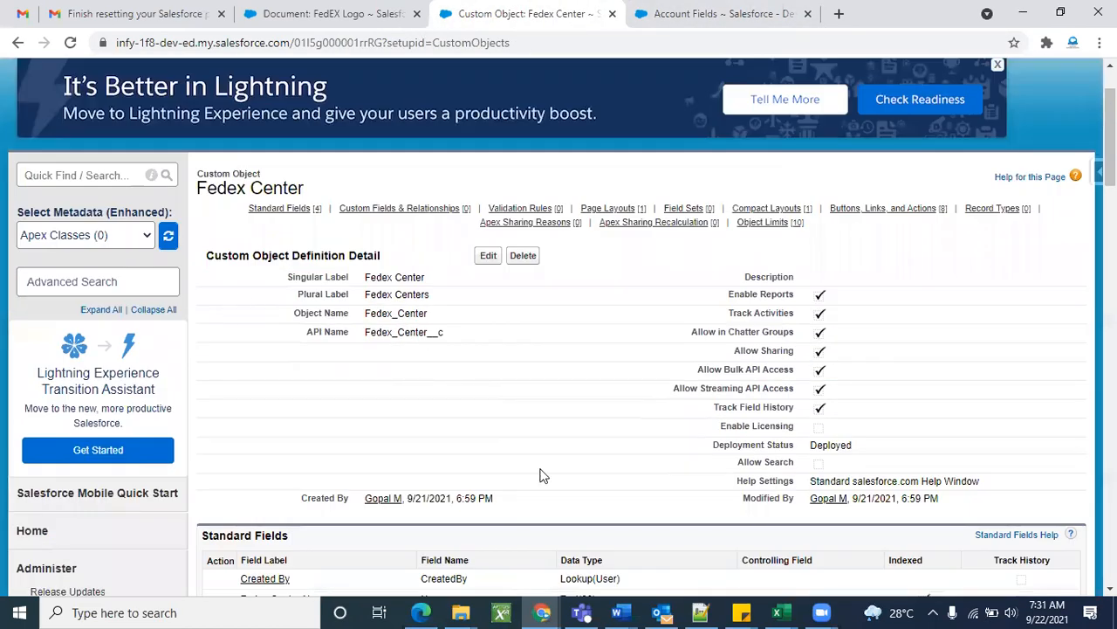
scroll(524, 462, "down", 4)
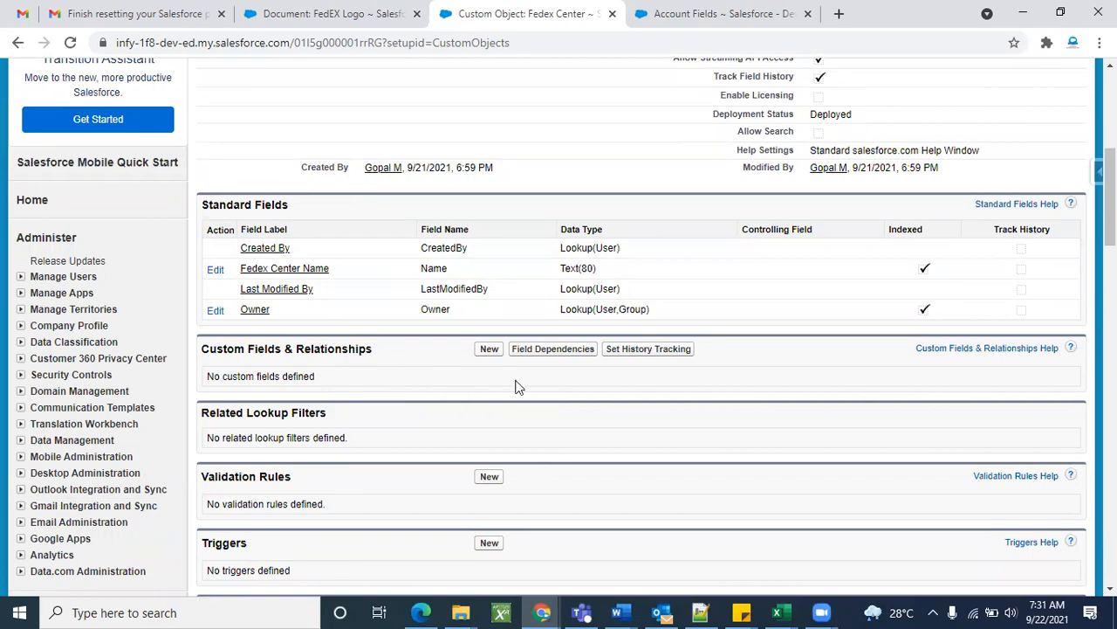
scroll(786, 384, "up", 5)
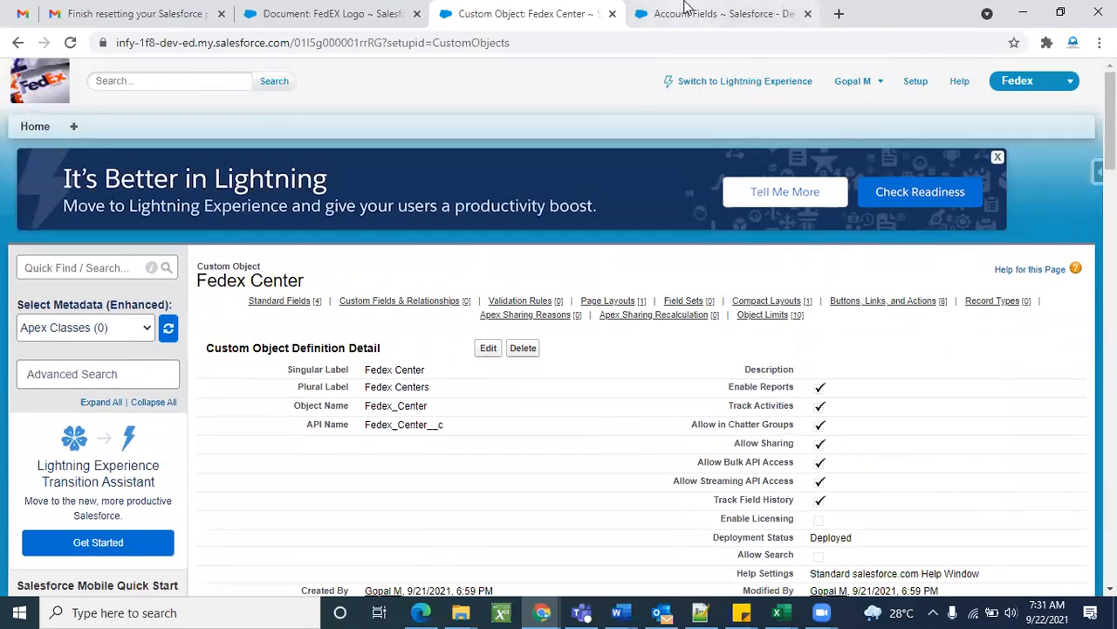
Scroll through the Account standard fields and custom fields like Active, SLA and Upsell Opportunity.
left_click(689, 13)
scroll(454, 373, "up", 1)
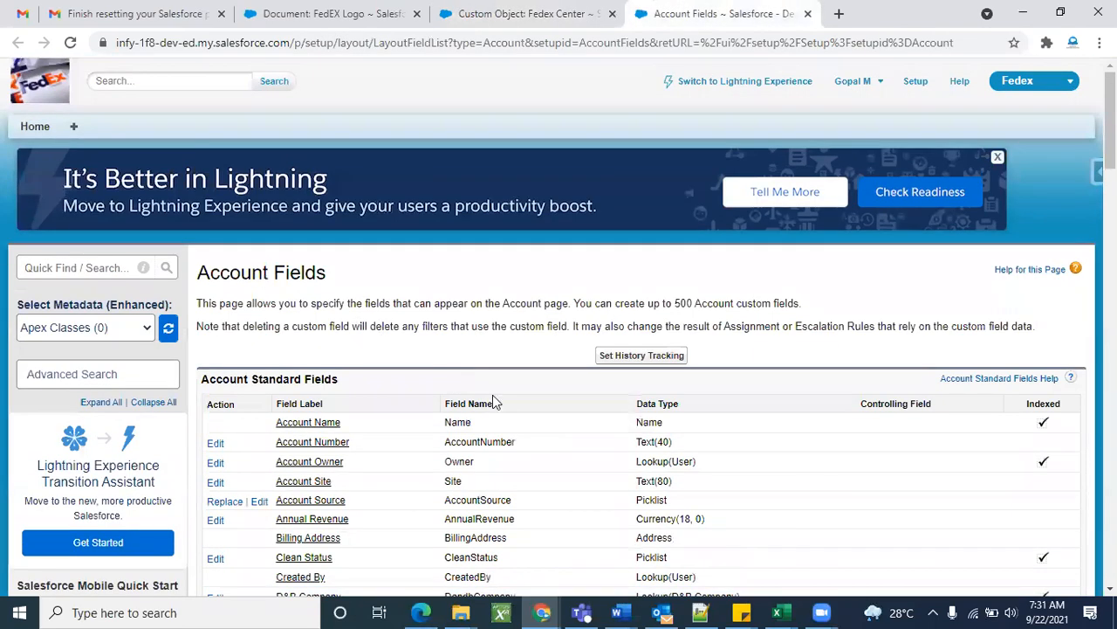
scroll(492, 395, "down", 3)
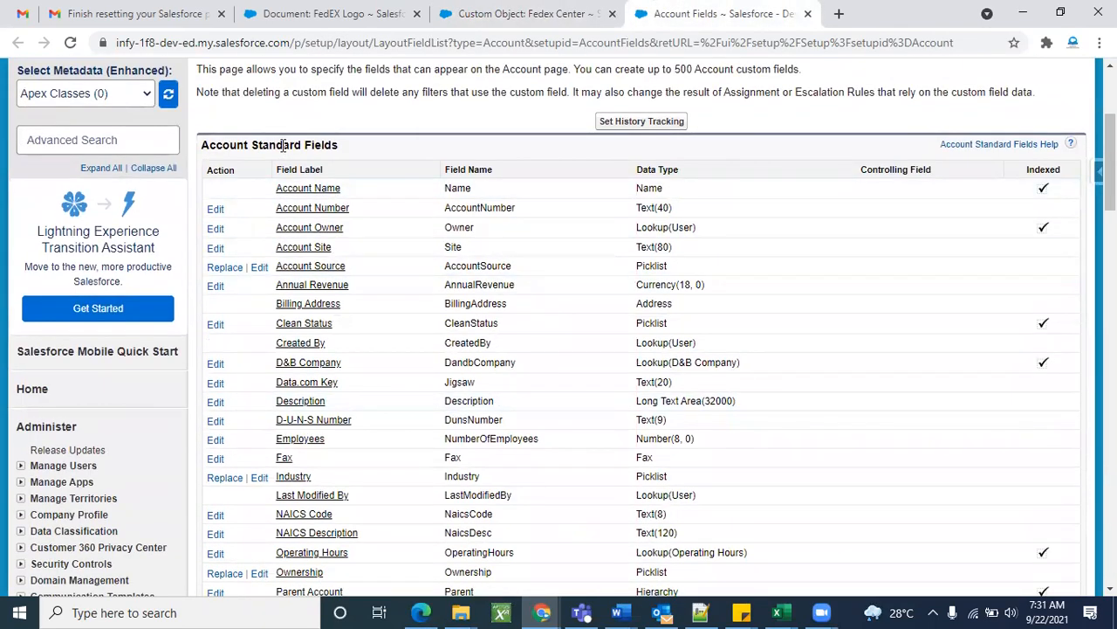
double_click(283, 144)
double_click(320, 145)
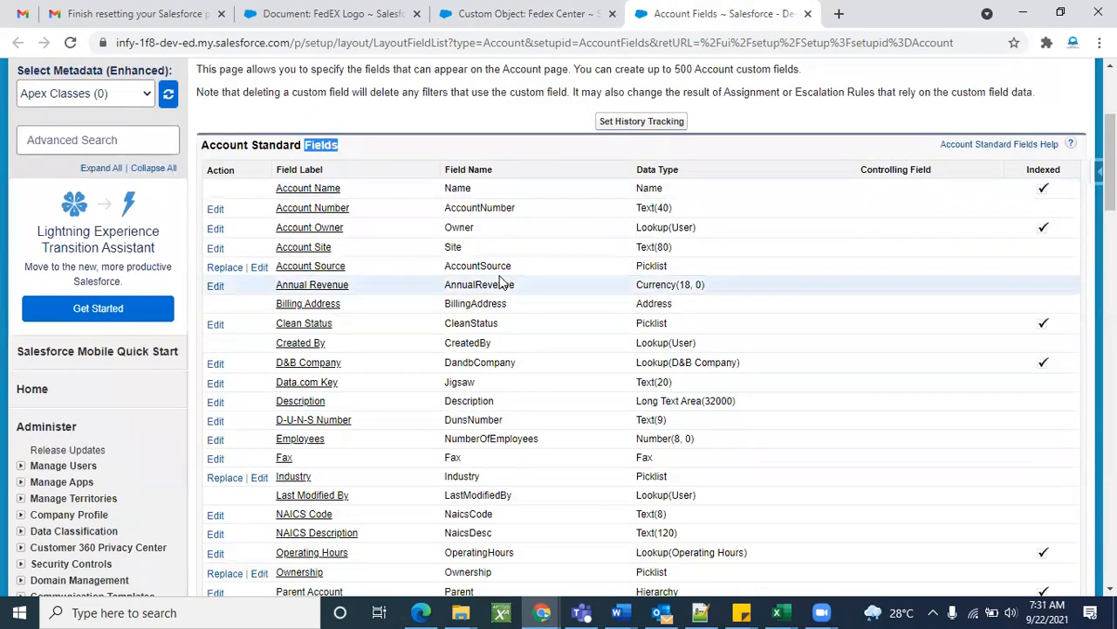
scroll(569, 167, "down", 2)
scroll(512, 232, "down", 3)
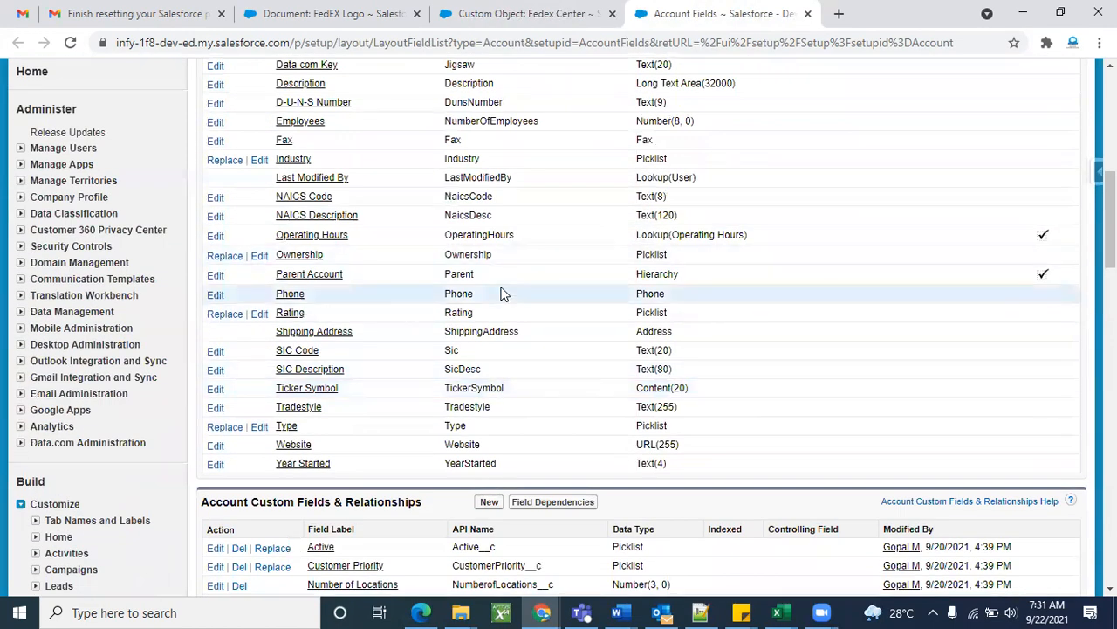
scroll(502, 294, "up", 3)
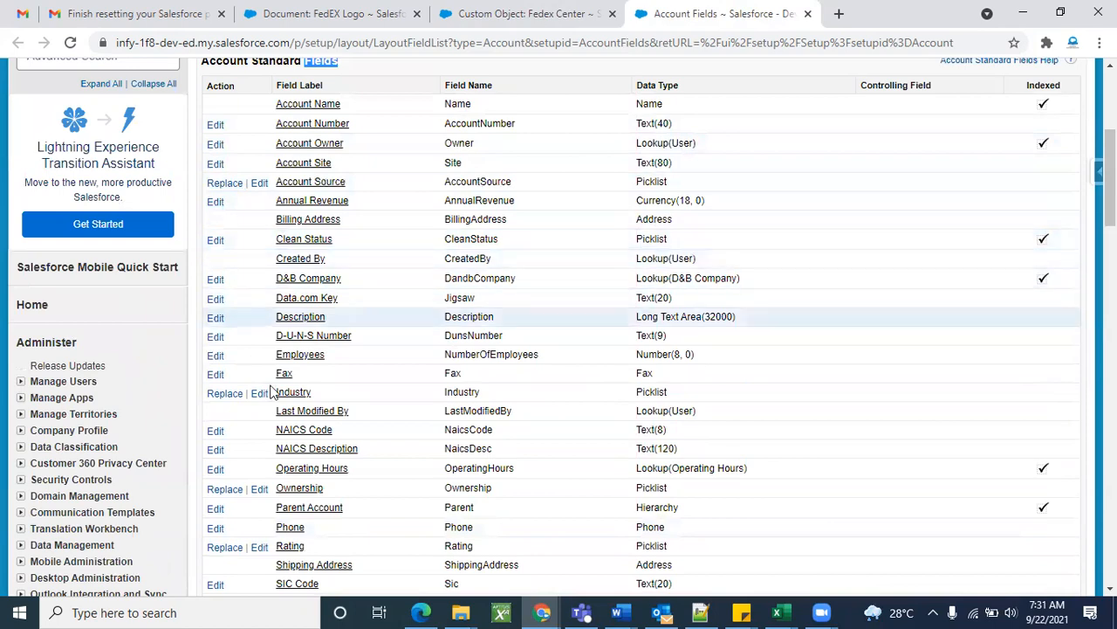
scroll(271, 393, "down", 4)
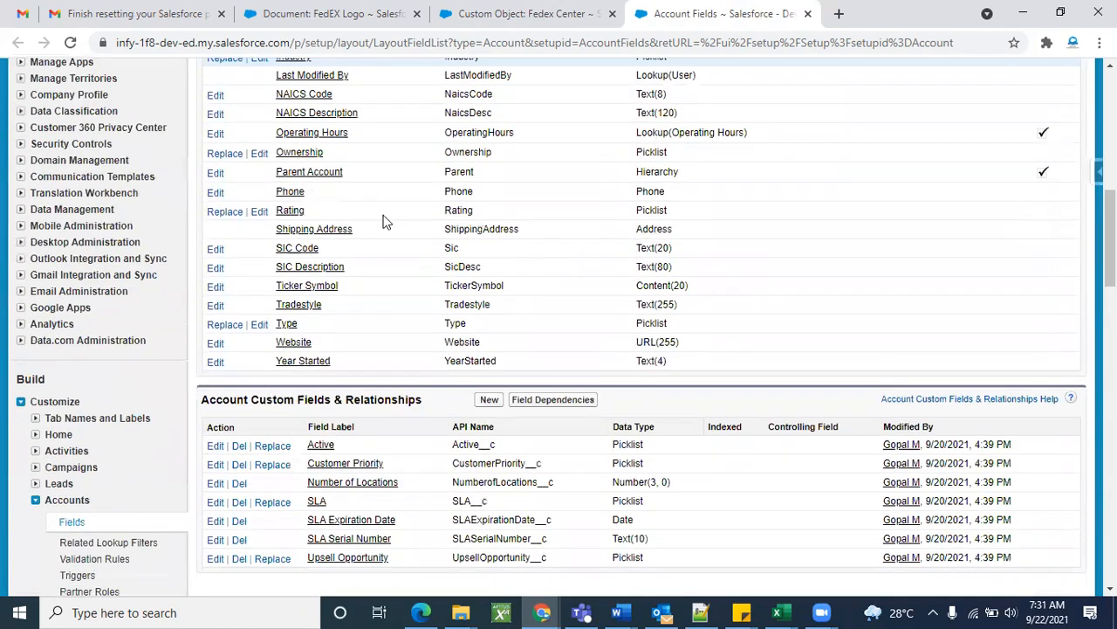
scroll(384, 219, "down", 2)
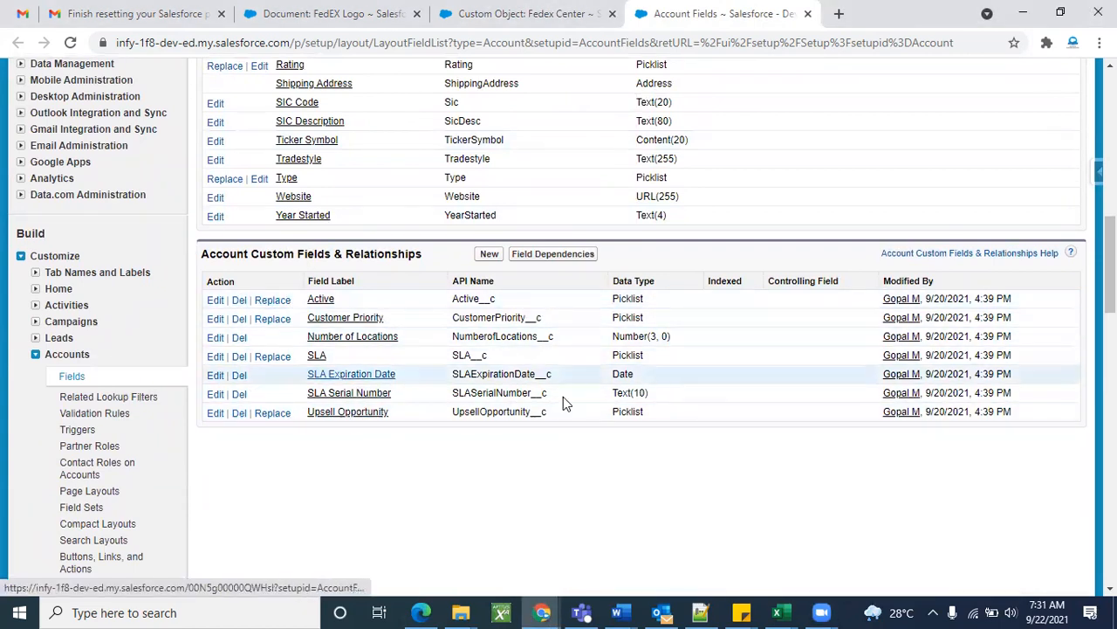
scroll(622, 359, "up", 1)
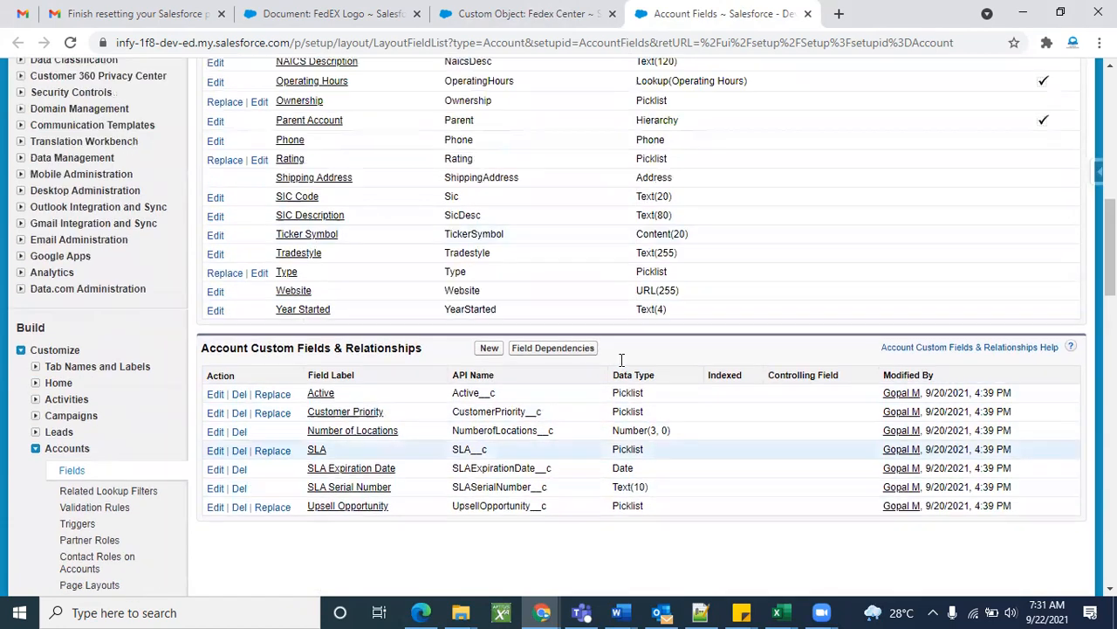
scroll(622, 358, "up", 2)
left_click(511, 18)
scroll(448, 413, "down", 1)
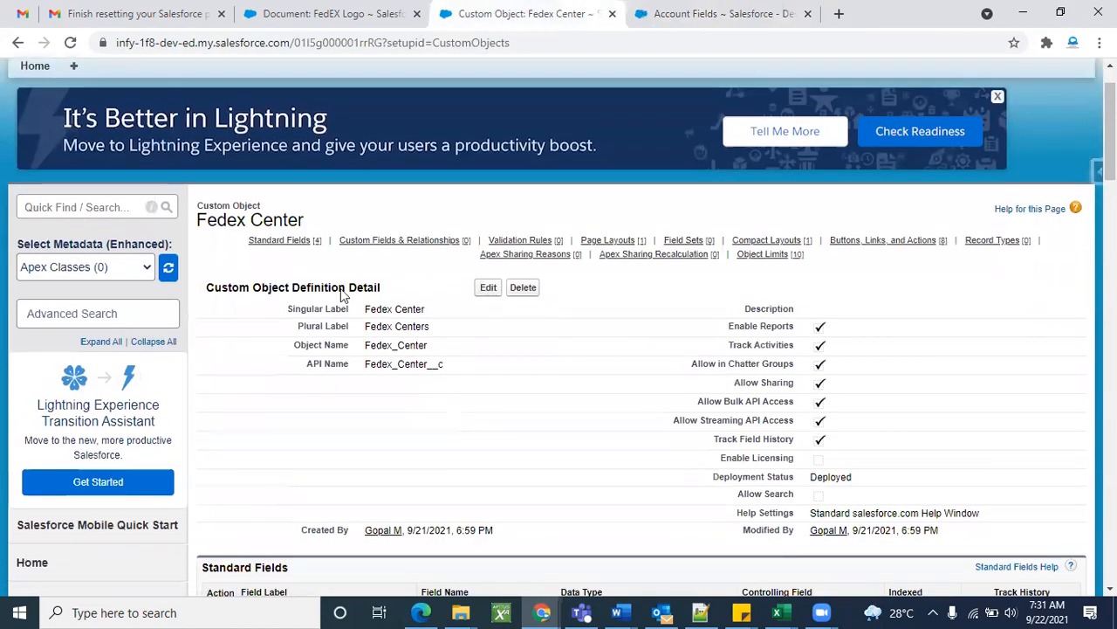
scroll(503, 457, "down", 1)
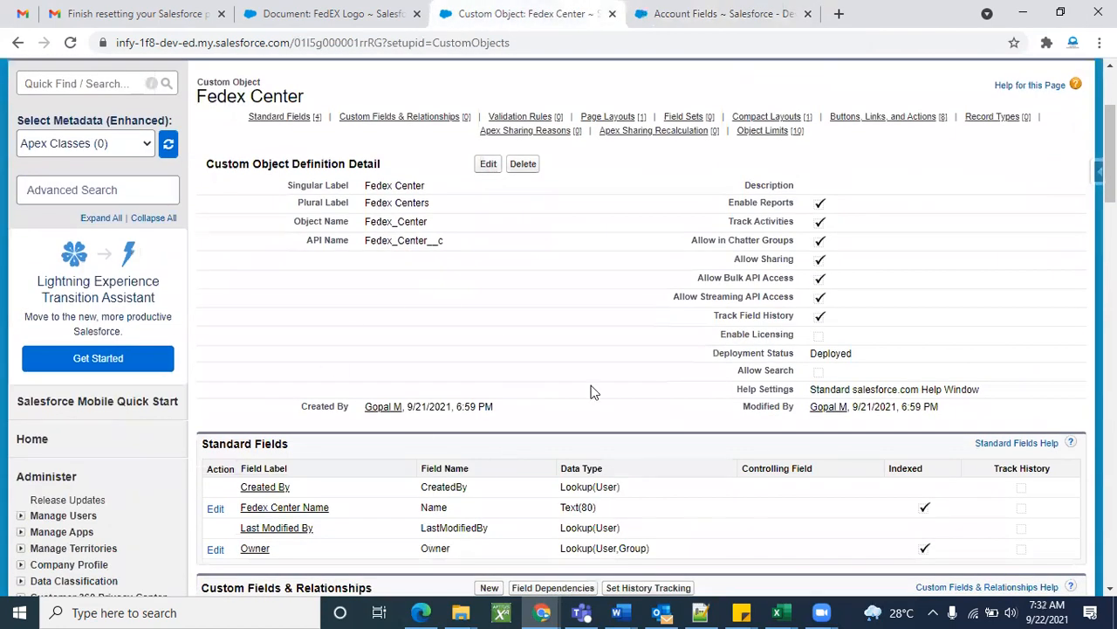
scroll(629, 369, "down", 2)
scroll(628, 369, "up", 5)
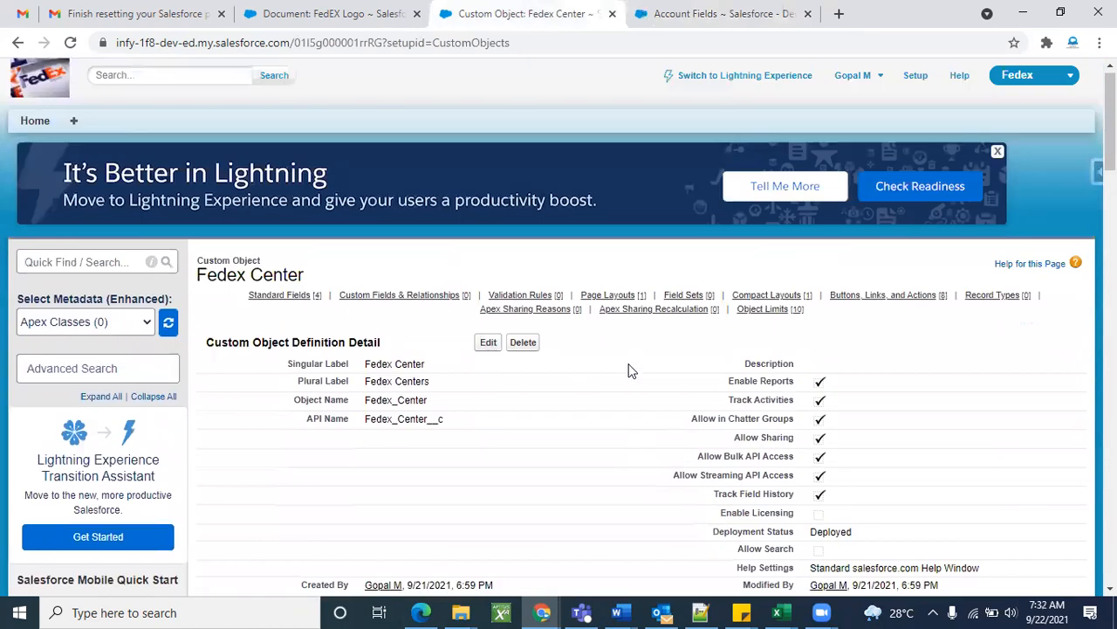
double_click(231, 281)
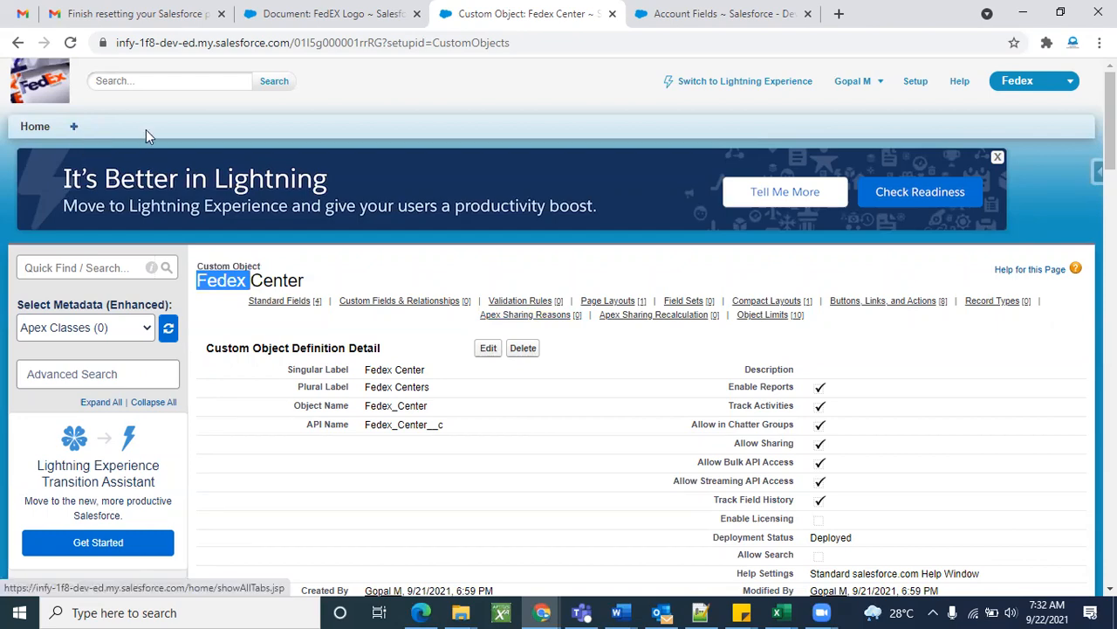
left_click(116, 126)
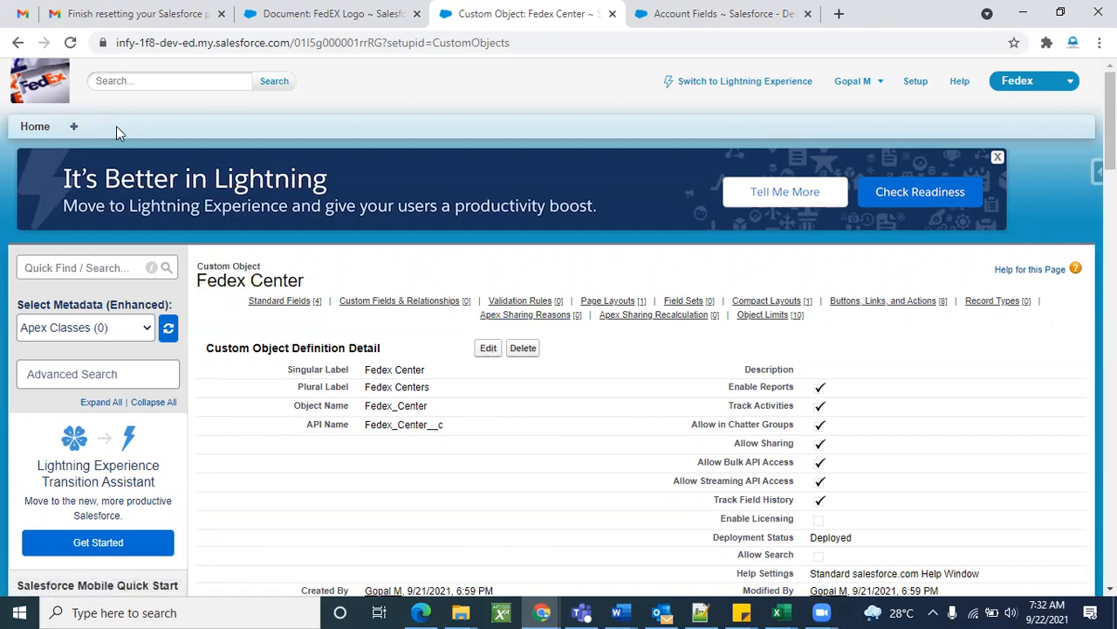
scroll(466, 550, "down", 5)
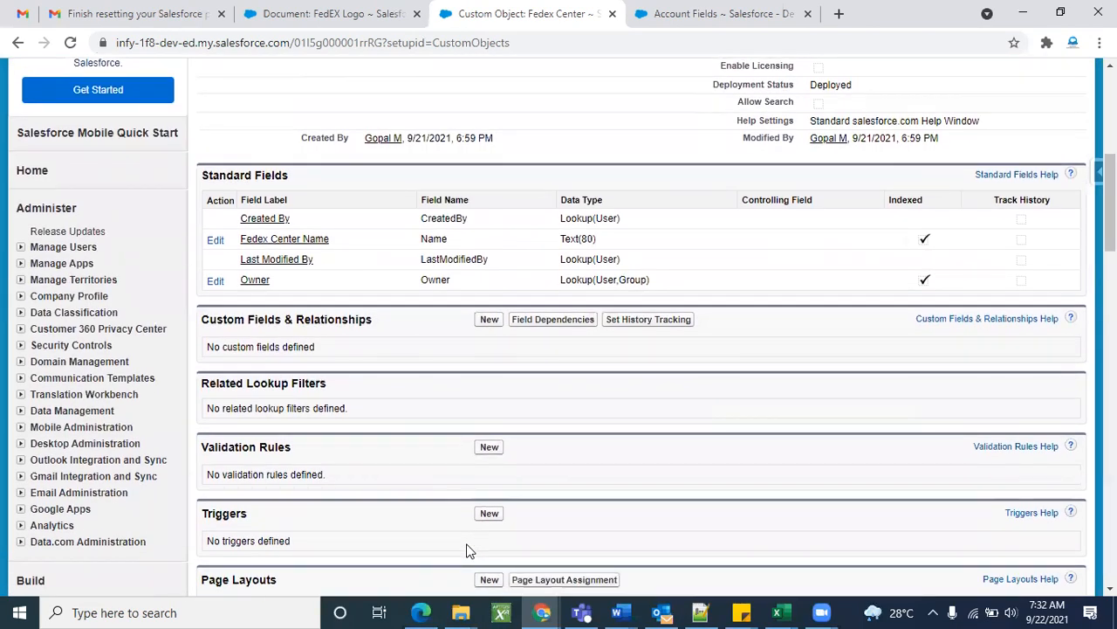
scroll(466, 550, "up", 4)
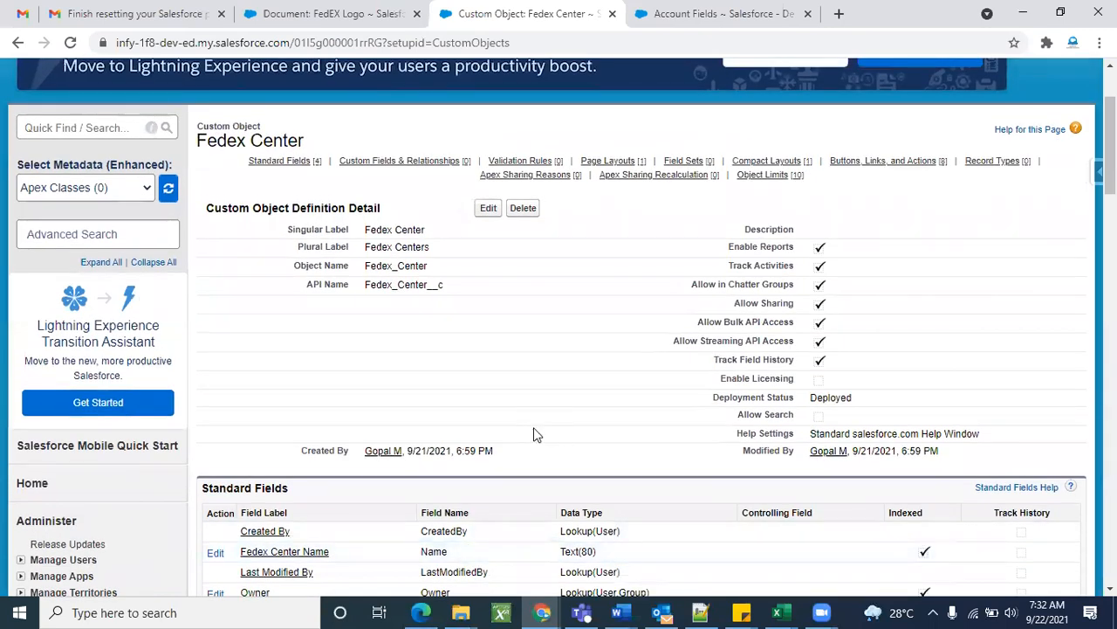
scroll(536, 434, "up", 2)
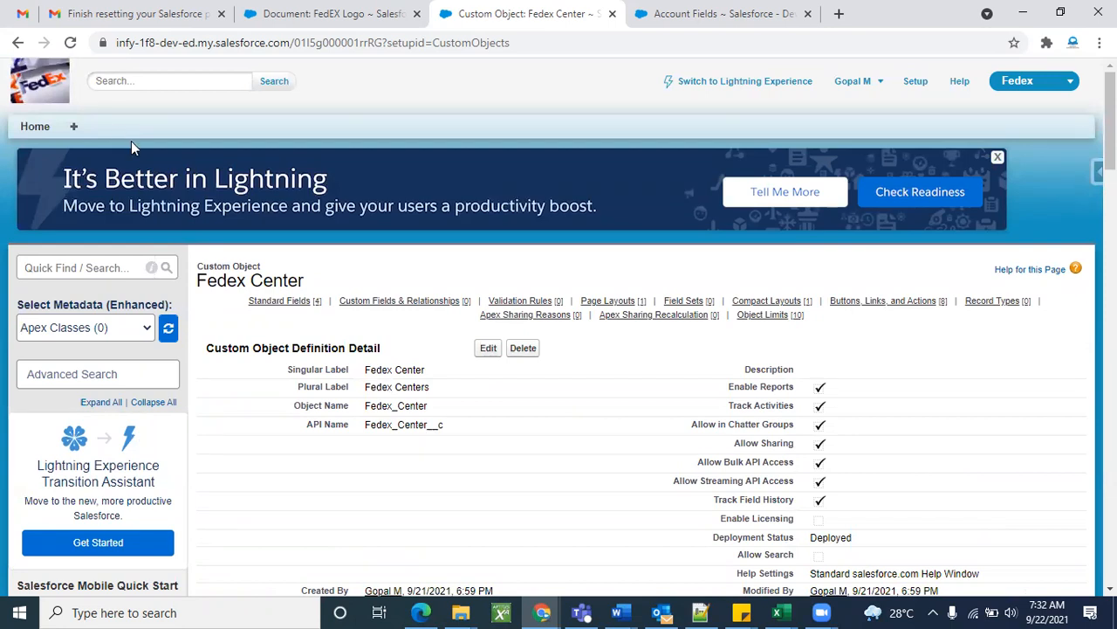
Search 'tab' in Quick Find and open the Tabs page, which shows no custom object tabs yet.
left_click(79, 268)
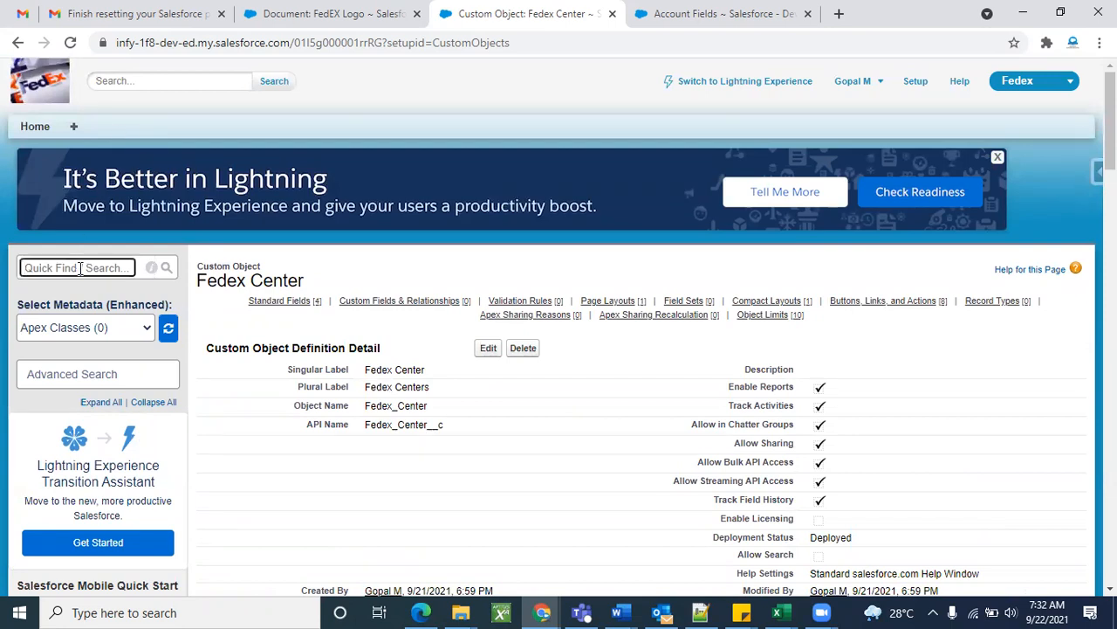
type("tab")
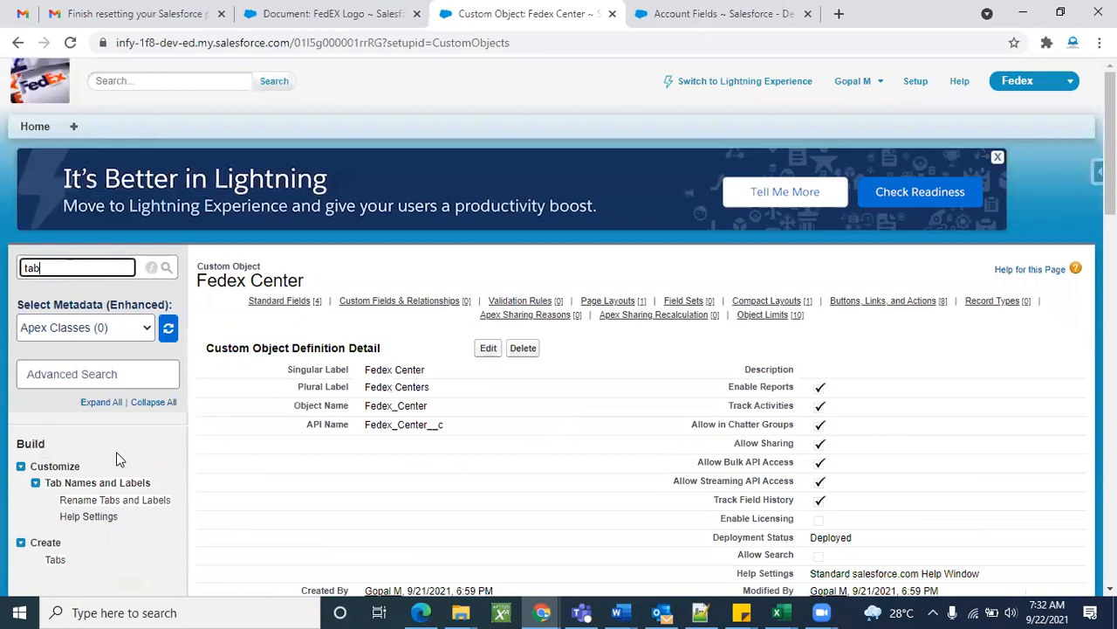
scroll(120, 460, "down", 2)
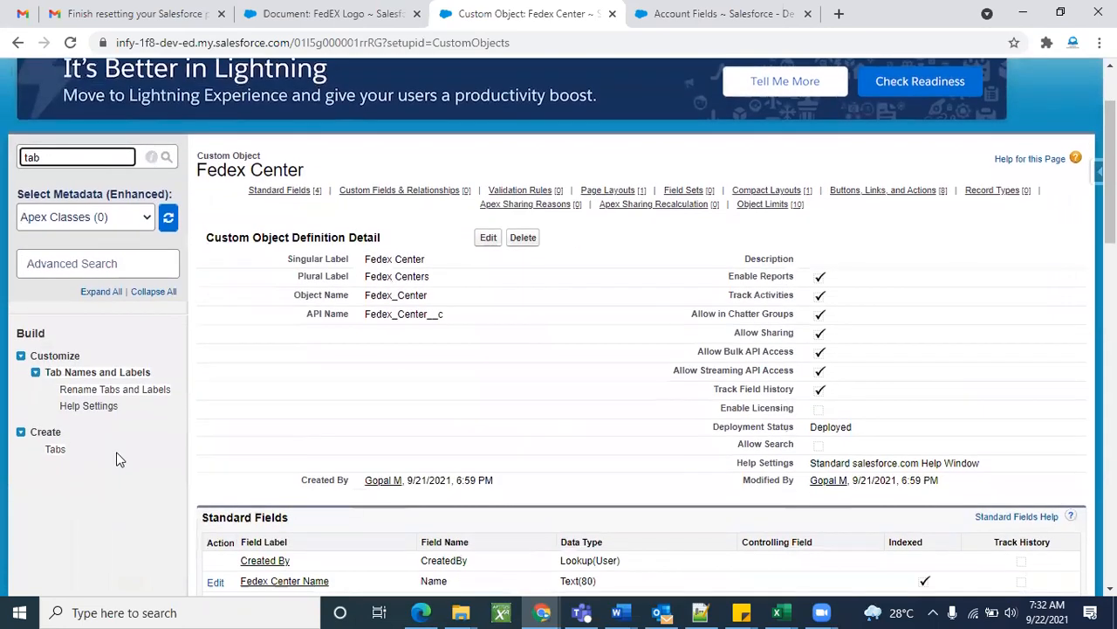
left_click(56, 451)
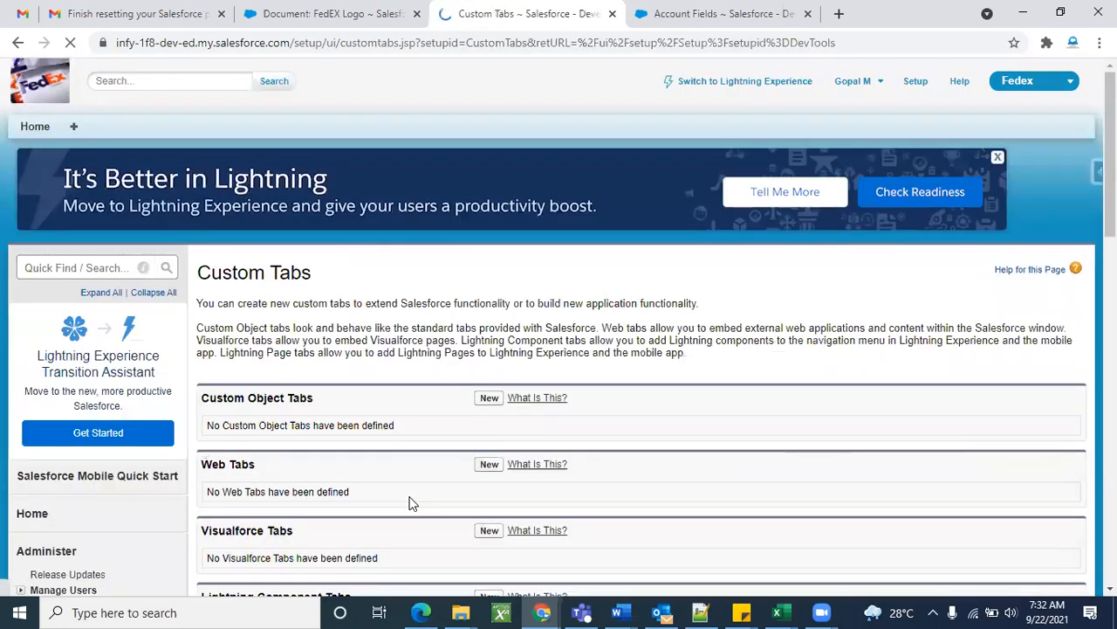
scroll(437, 506, "down", 1)
triple_click(218, 338)
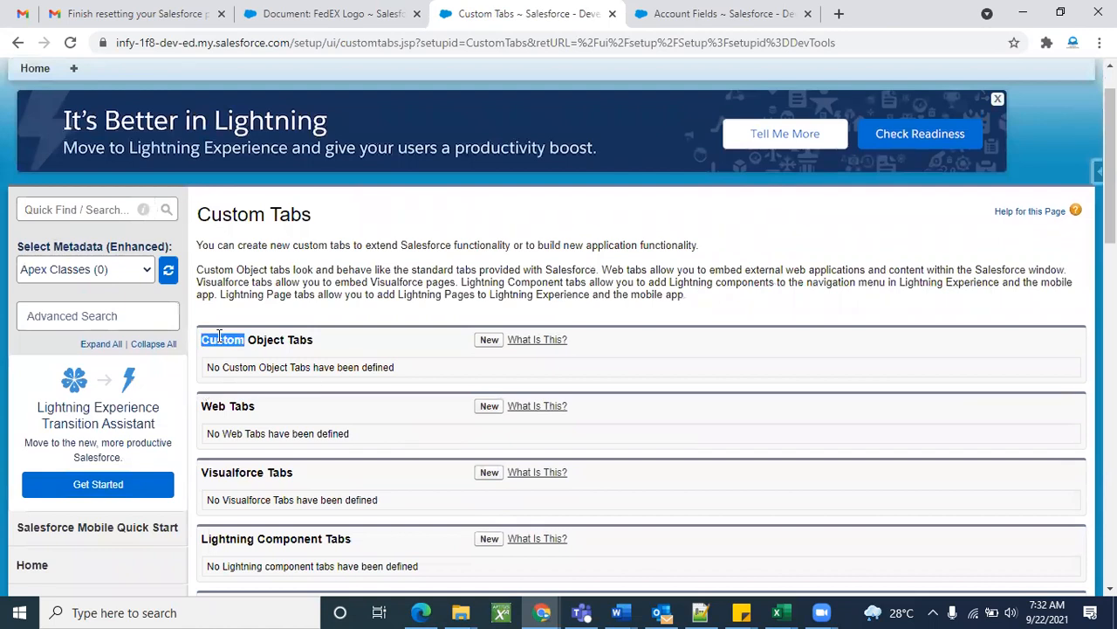
left_click(266, 339)
scroll(314, 340, "up", 1)
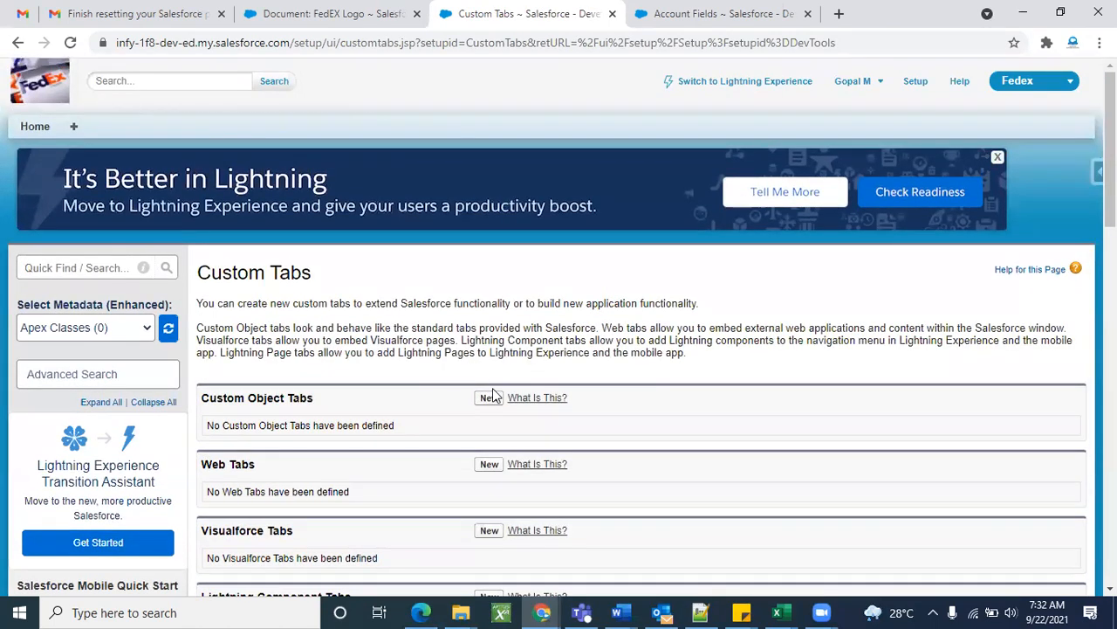
Create a new custom object tab for Fedex Center using the Bell tab style.
left_click(487, 400)
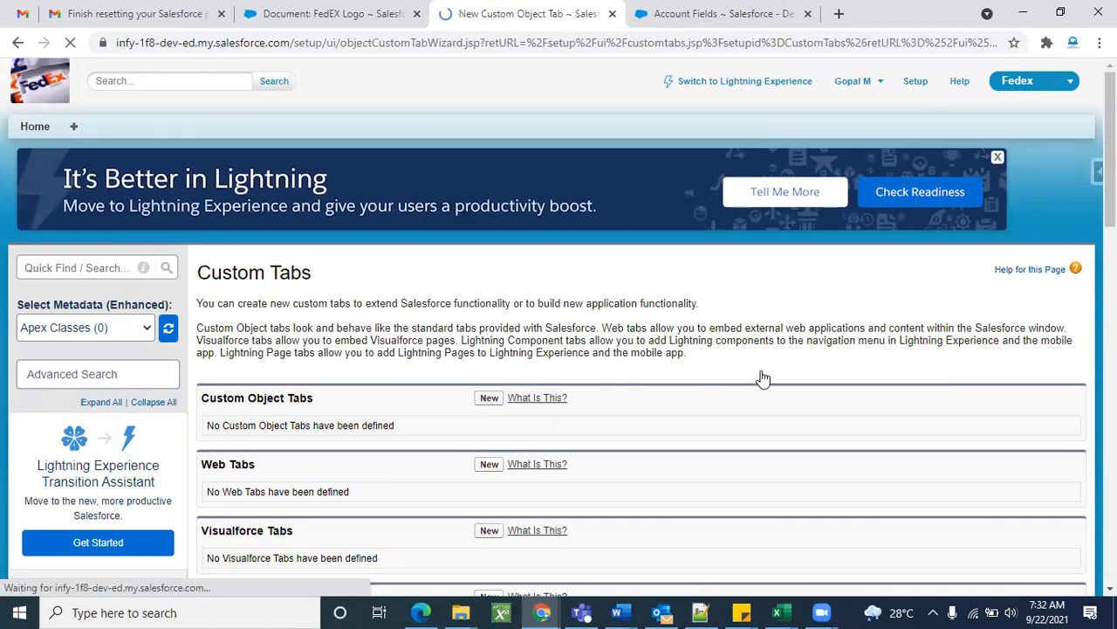
scroll(678, 344, "down", 1)
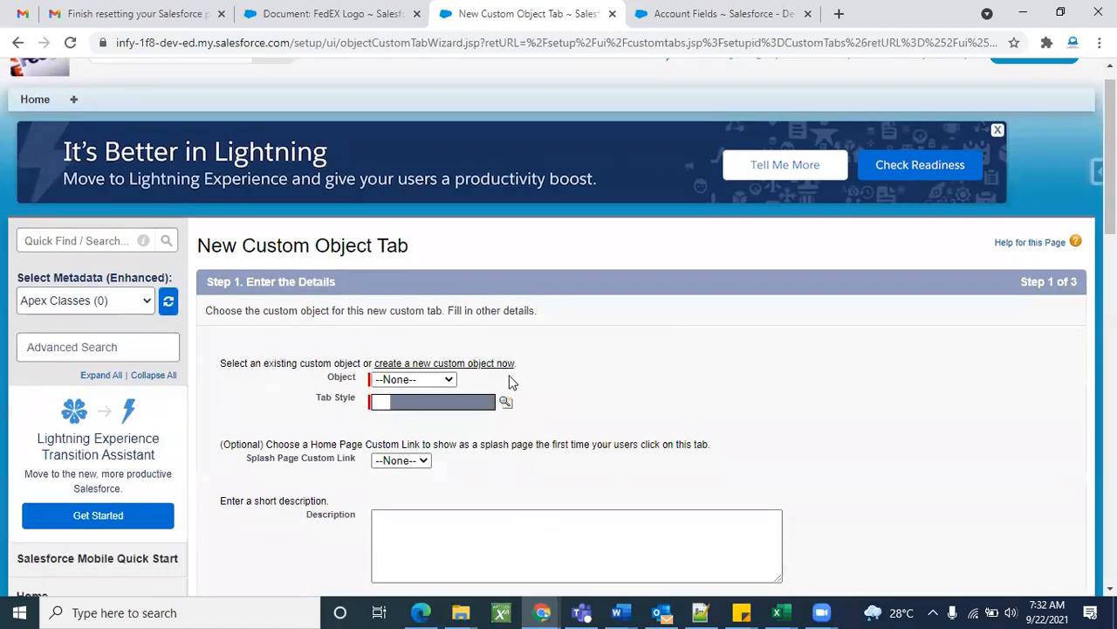
left_click(451, 381)
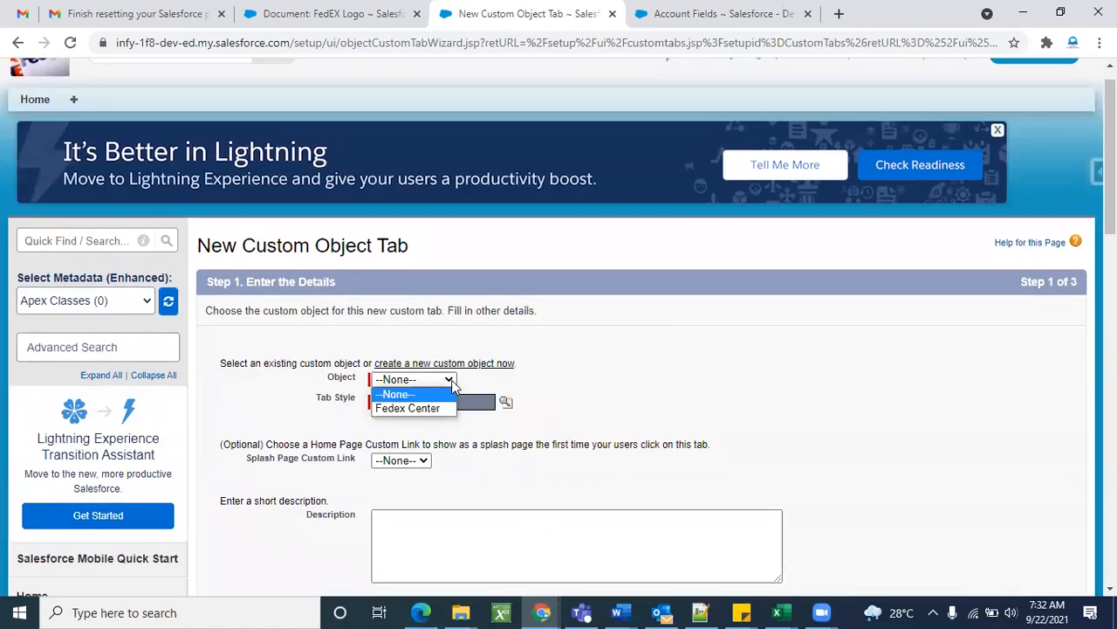
left_click(400, 407)
scroll(621, 399, "down", 1)
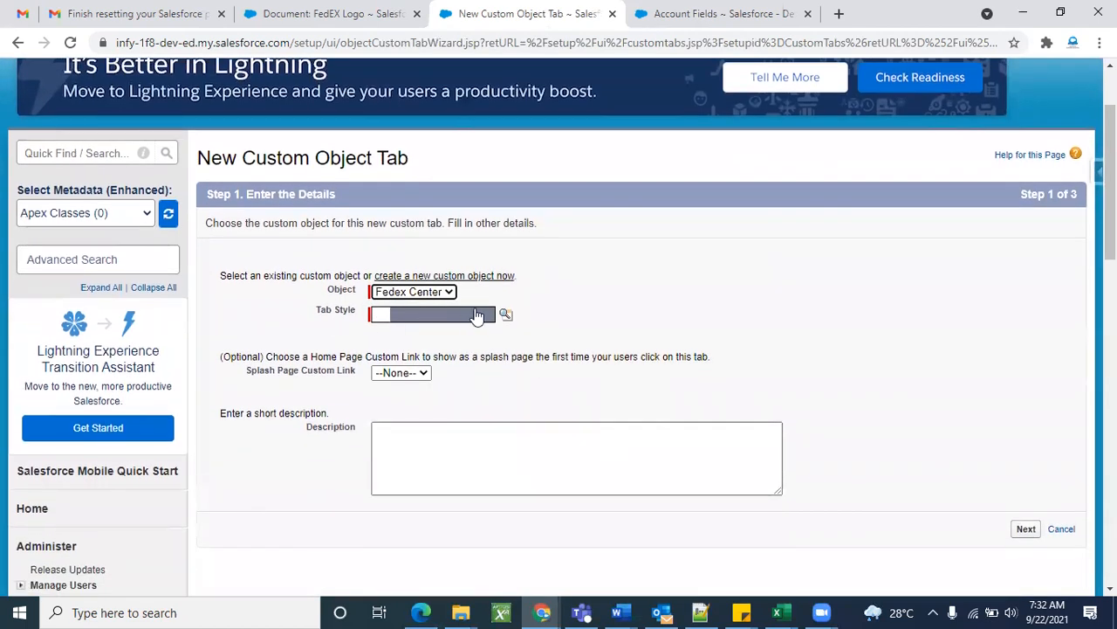
left_click(505, 315)
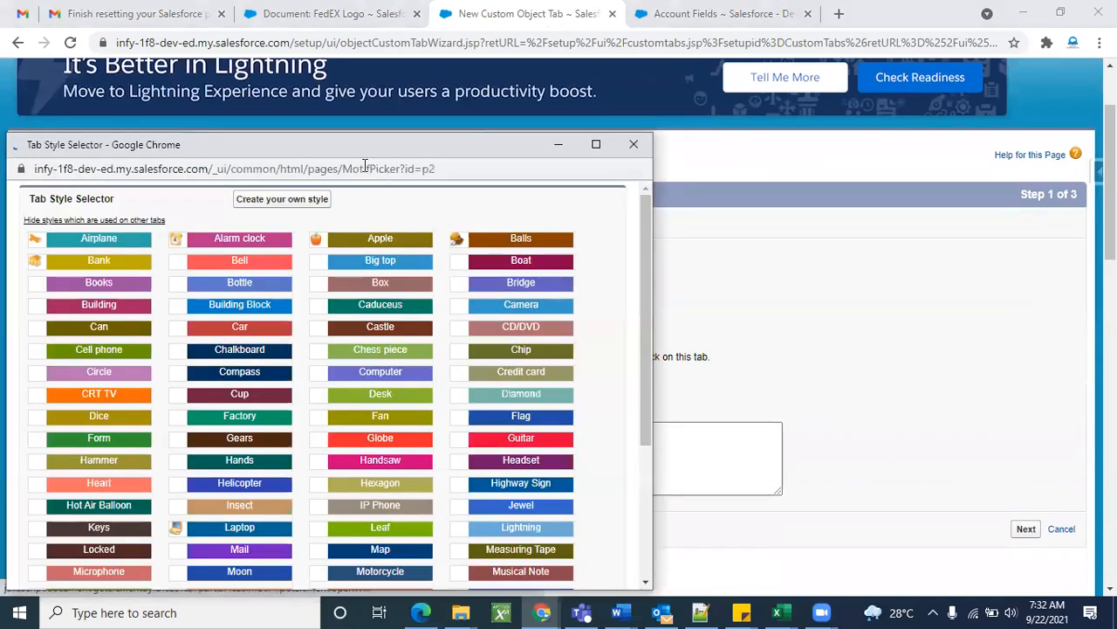
left_click_drag(354, 143, 464, 62)
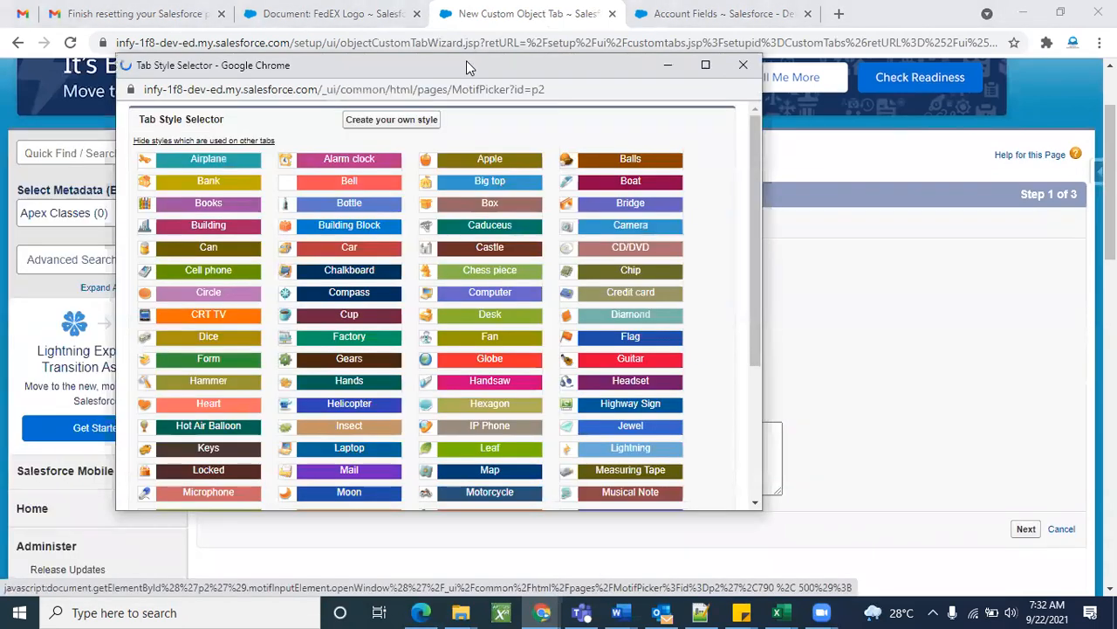
left_click(349, 183)
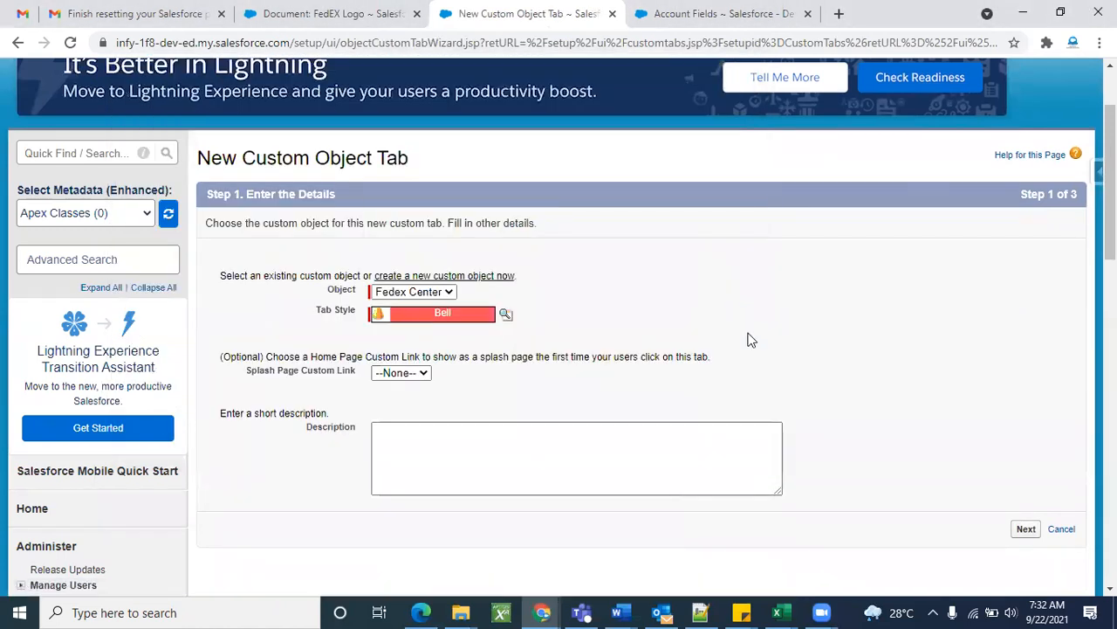
scroll(833, 392, "down", 1)
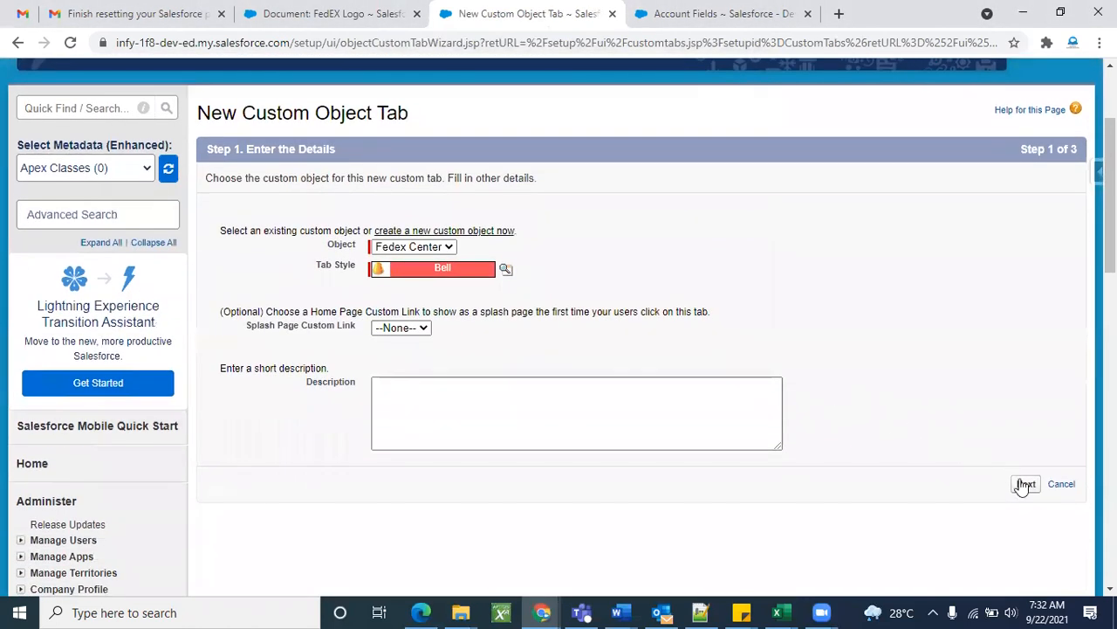
Advance to profile visibility and try Tab Hidden for all profiles.
left_click(1025, 486)
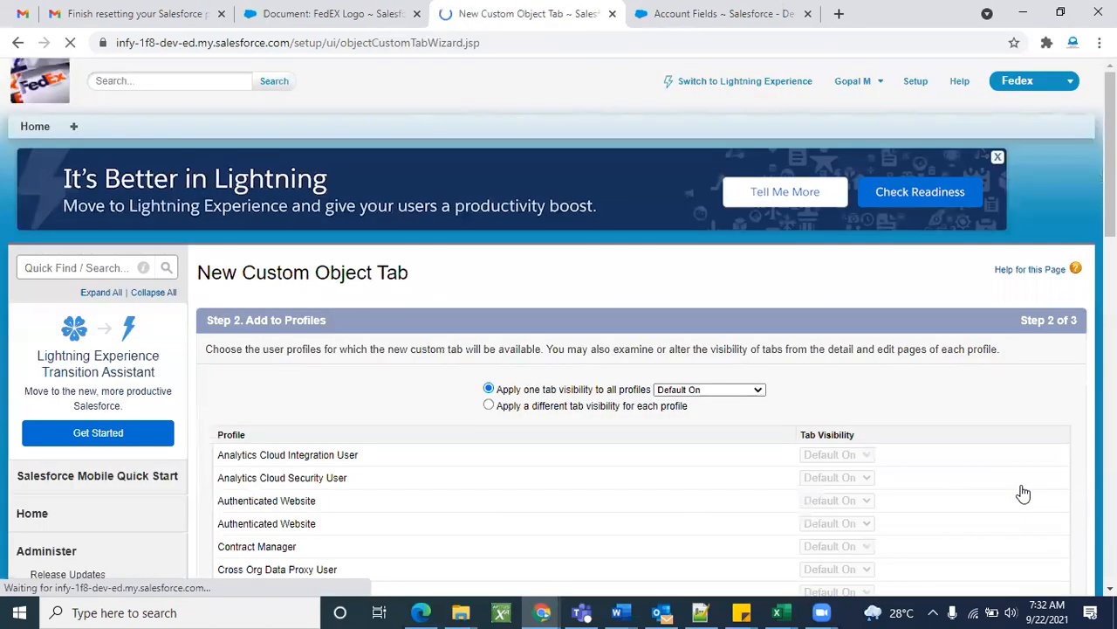
scroll(584, 444, "down", 3)
scroll(457, 434, "down", 2)
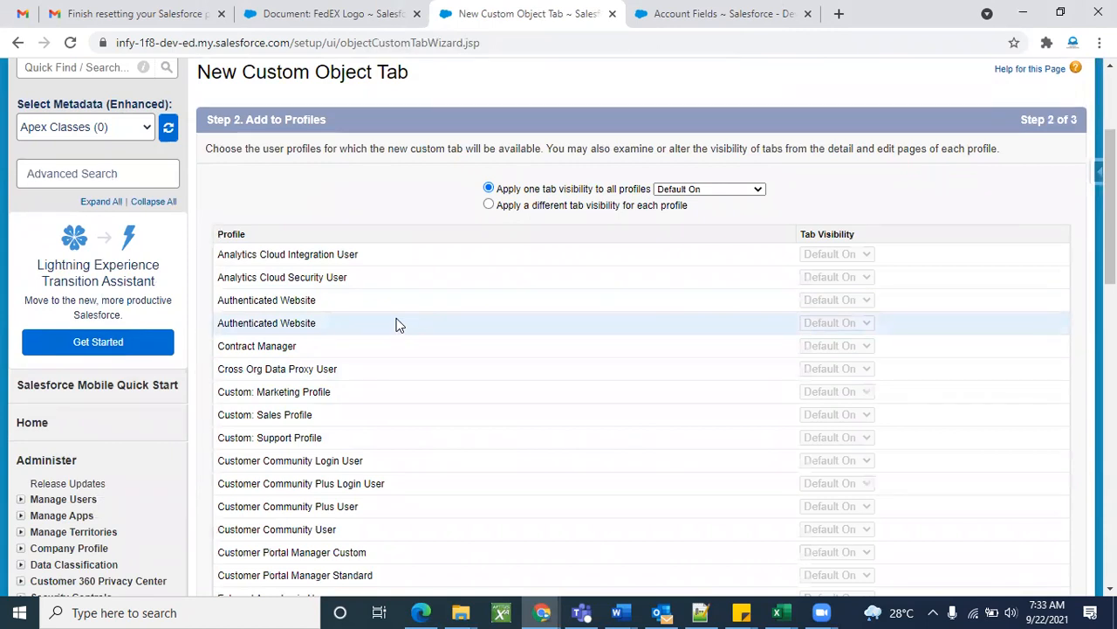
scroll(344, 349, "down", 1)
scroll(349, 336, "up", 5)
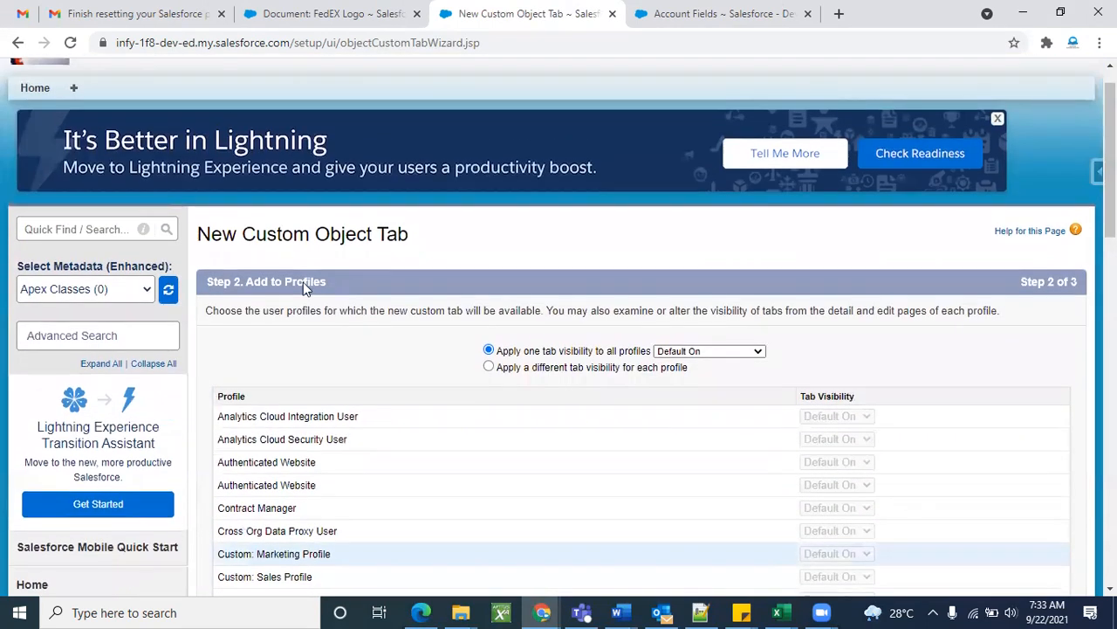
scroll(404, 494, "down", 7)
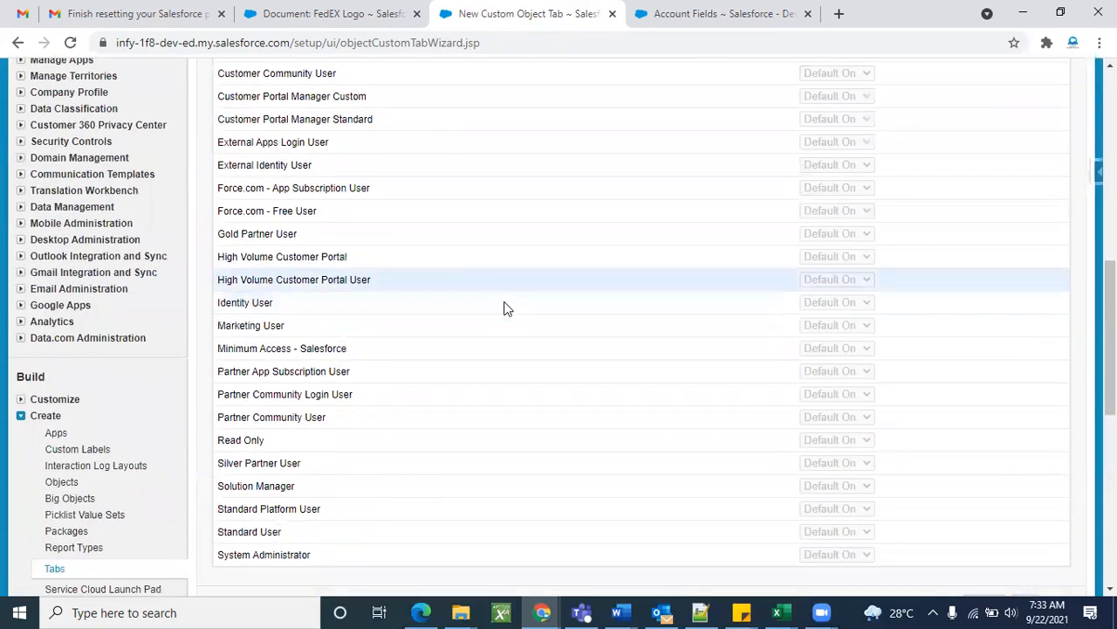
scroll(506, 311, "up", 7)
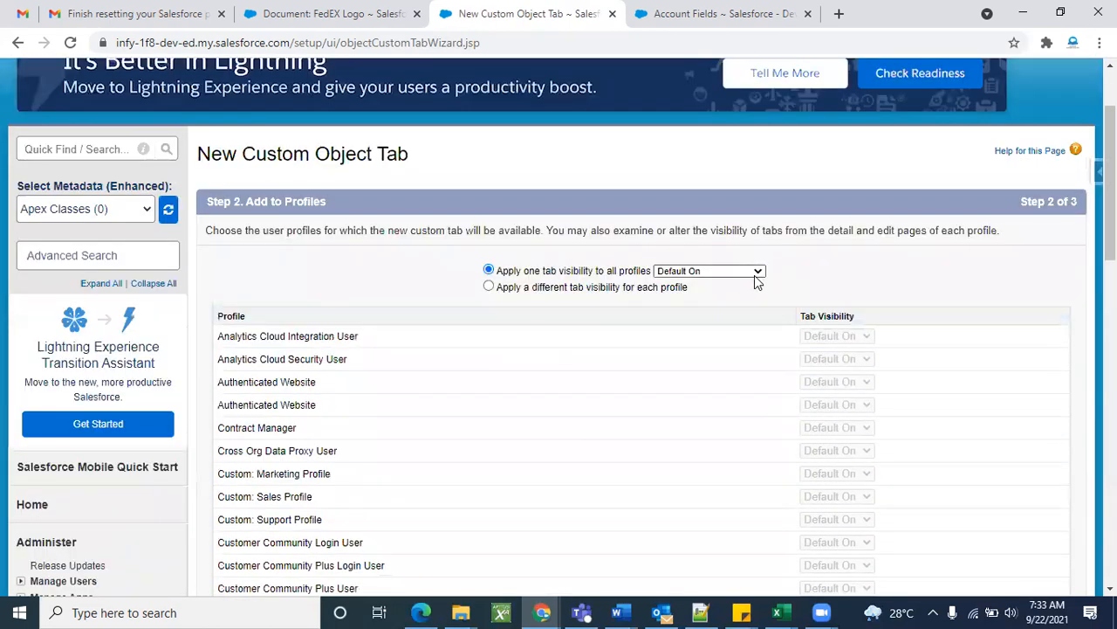
left_click(756, 272)
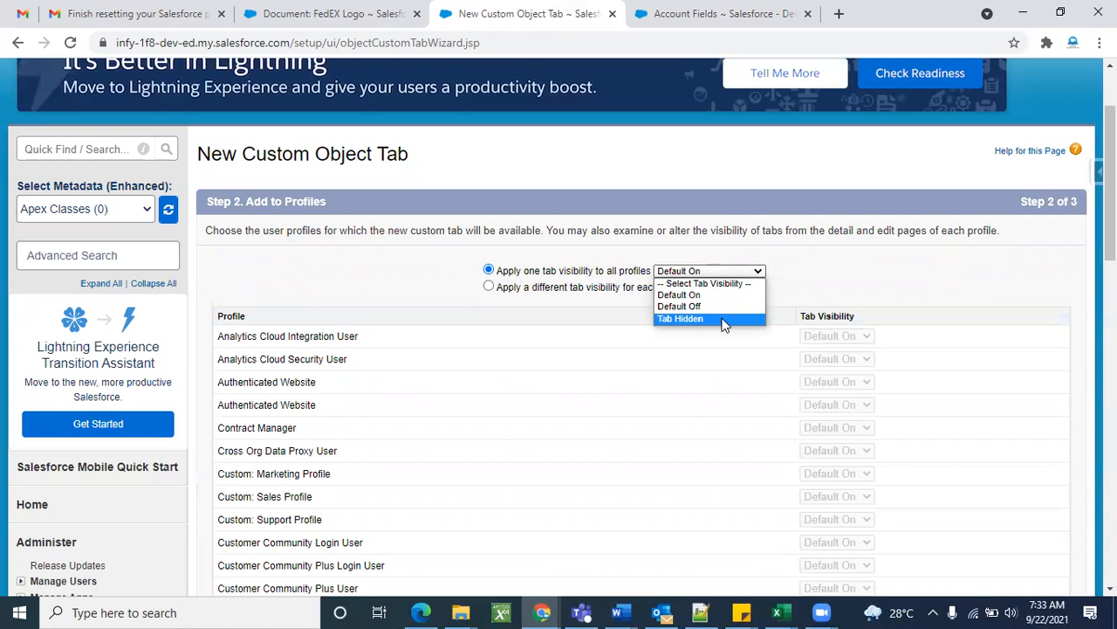
left_click(722, 320)
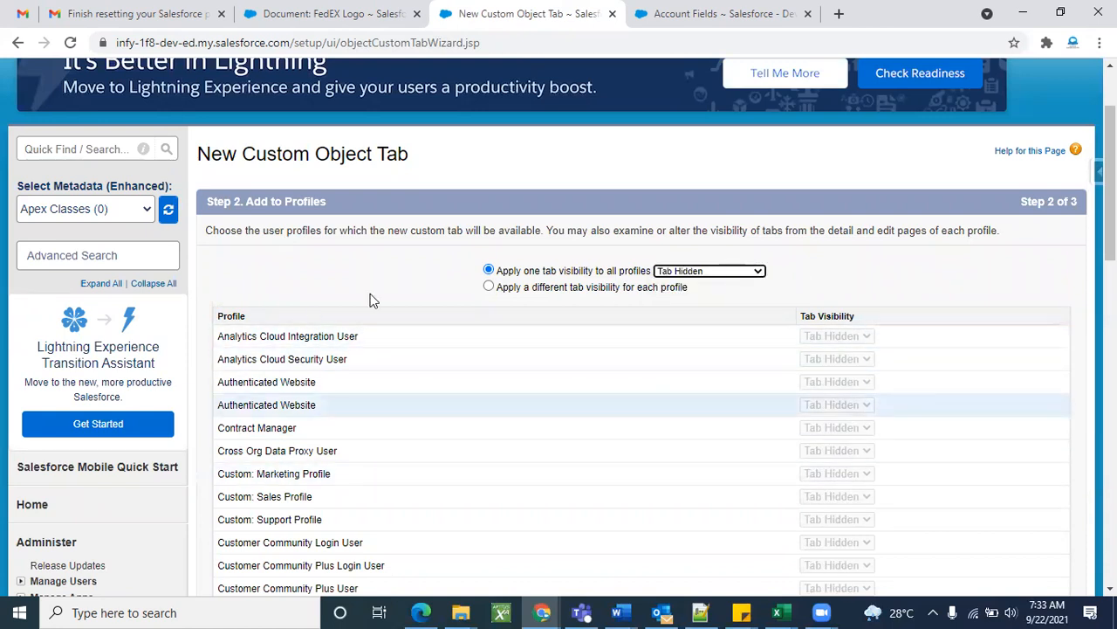
Try per-profile visibility: Default On for Analytics Cloud Integration User, Tab Hidden for Security User.
left_click(489, 286)
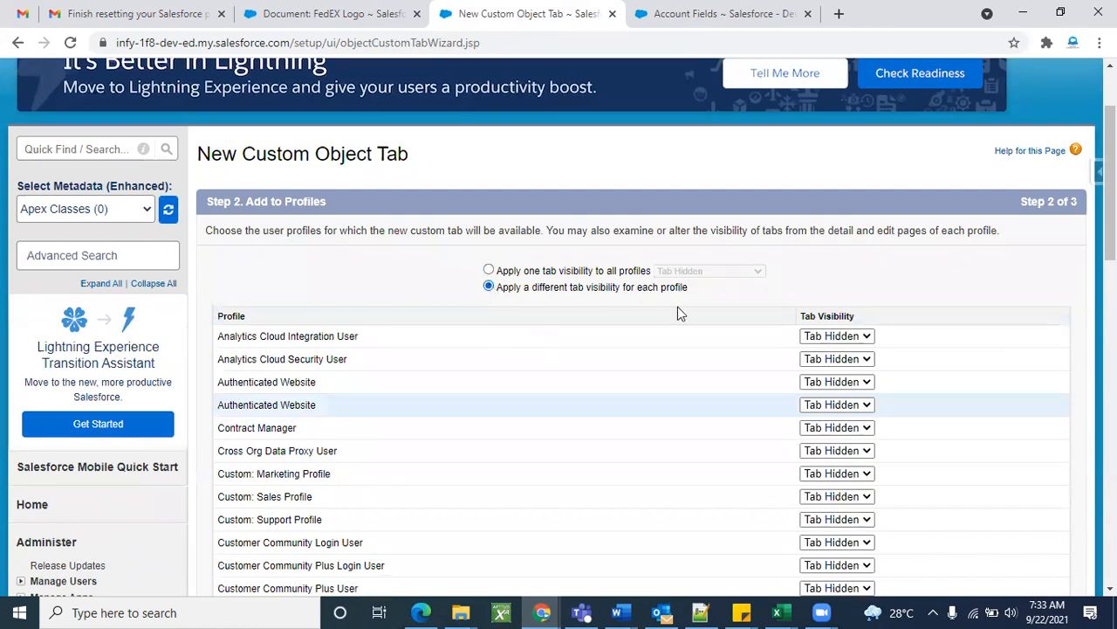
left_click(854, 339)
left_click(848, 357)
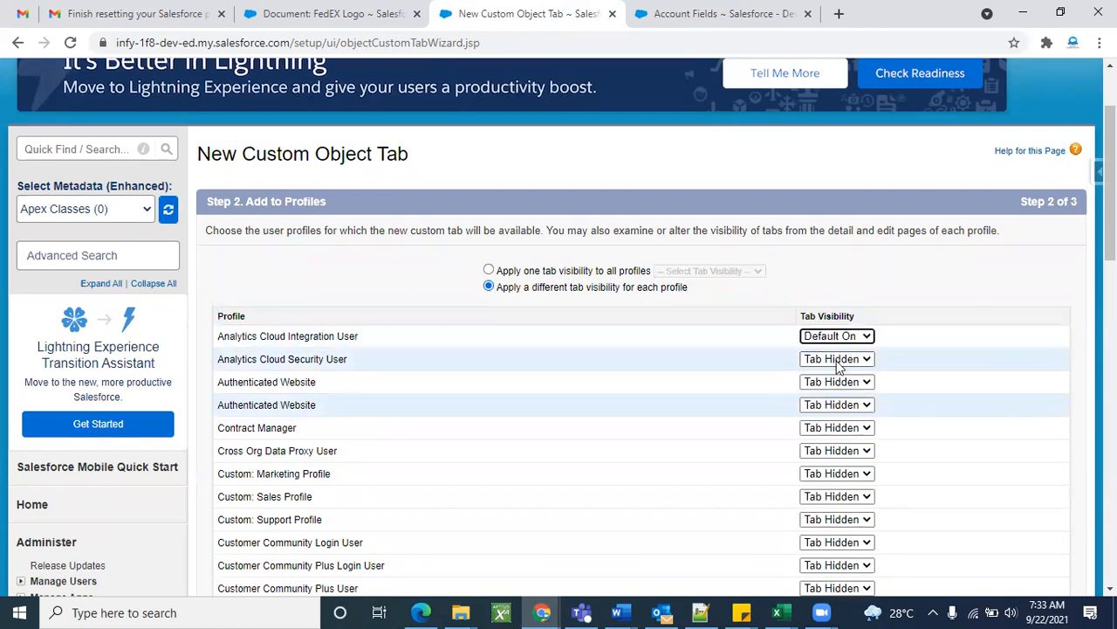
left_click(849, 362)
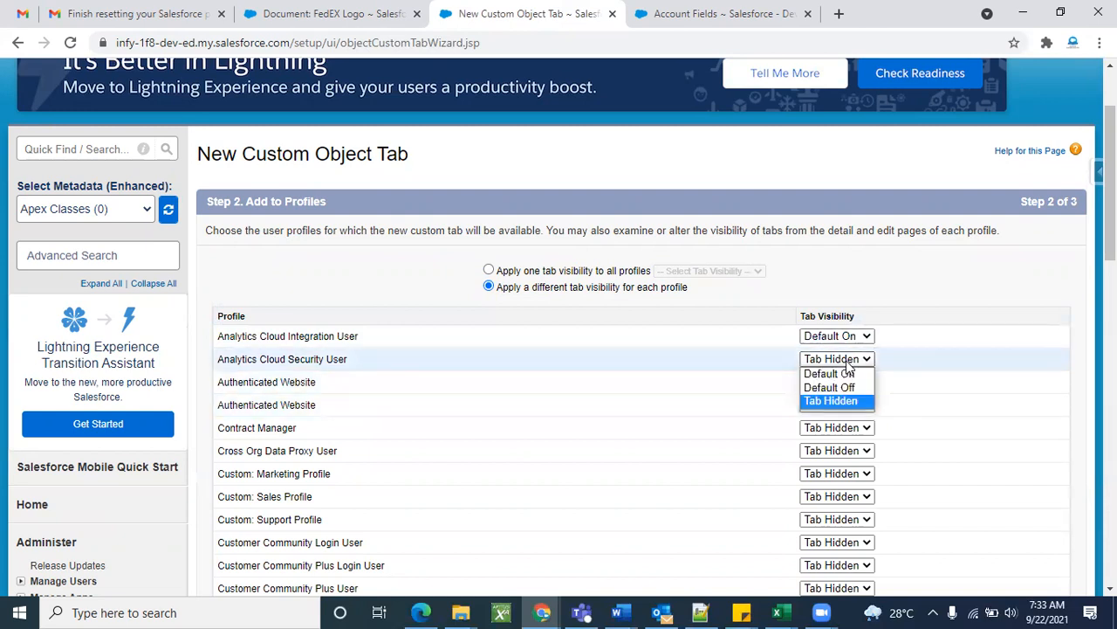
left_click(846, 398)
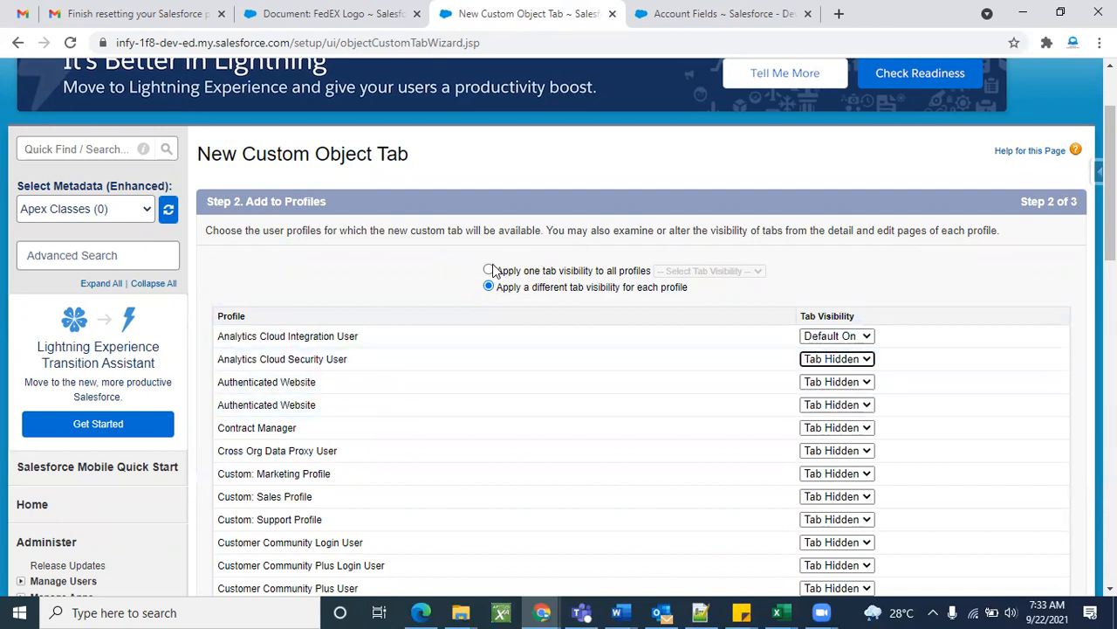
Apply Default On to all profiles with one tab visibility and go to the next step.
left_click(489, 272)
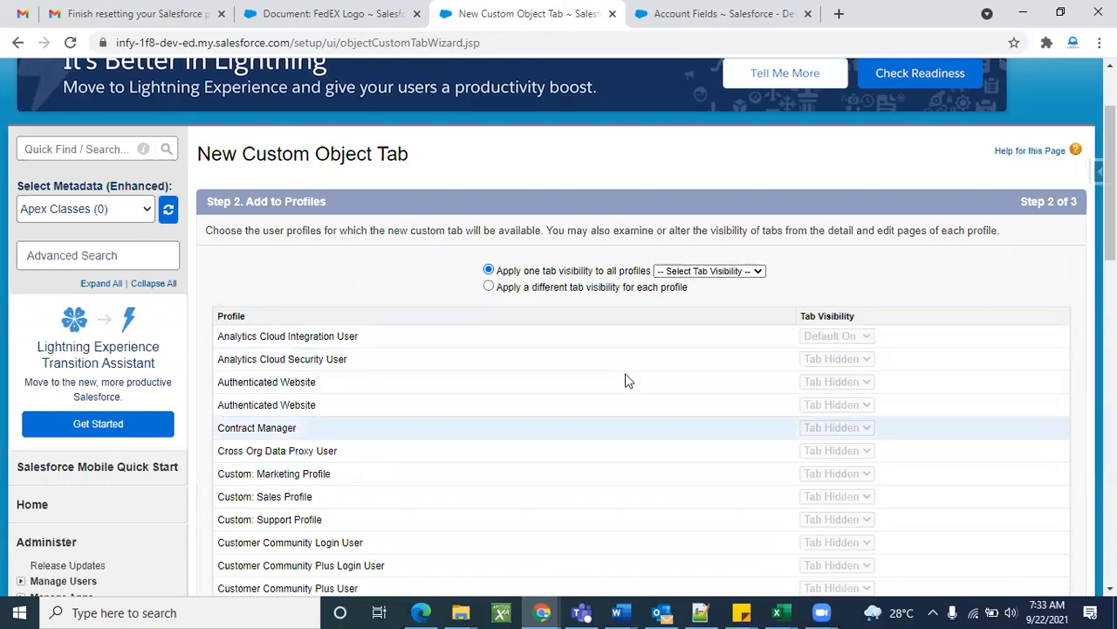
left_click(709, 272)
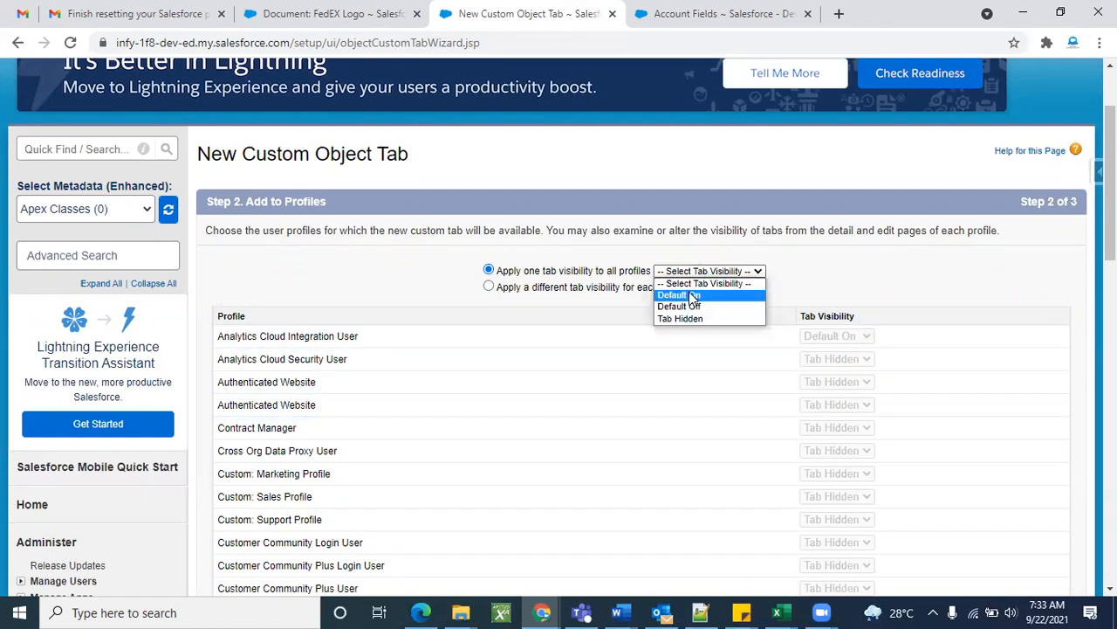
left_click(694, 297)
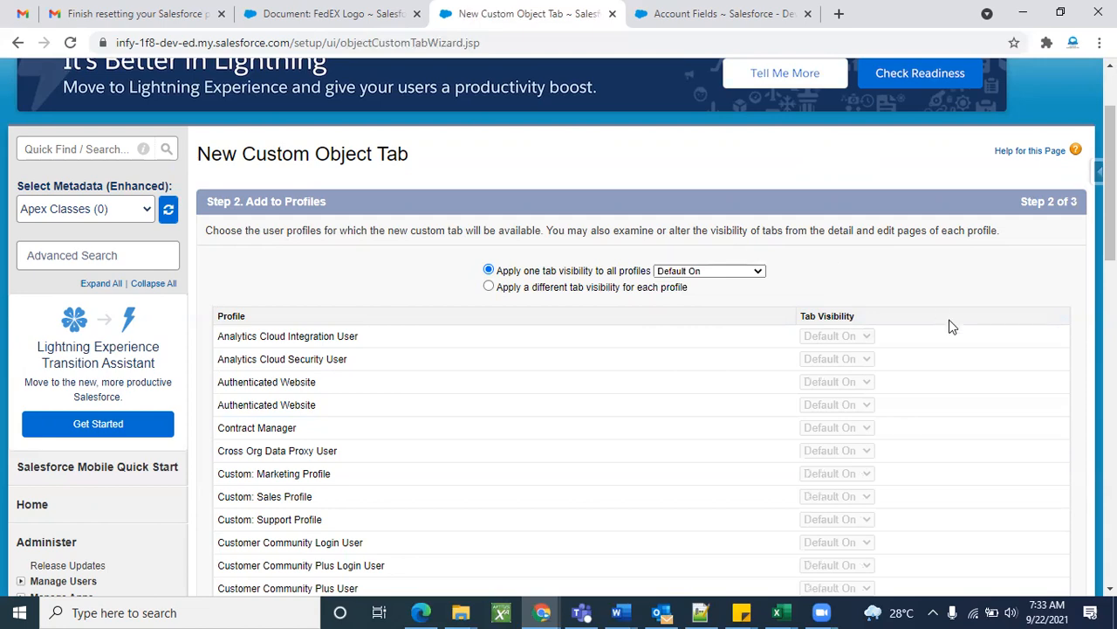
scroll(950, 325, "down", 6)
scroll(951, 326, "down", 3)
left_click(1024, 356)
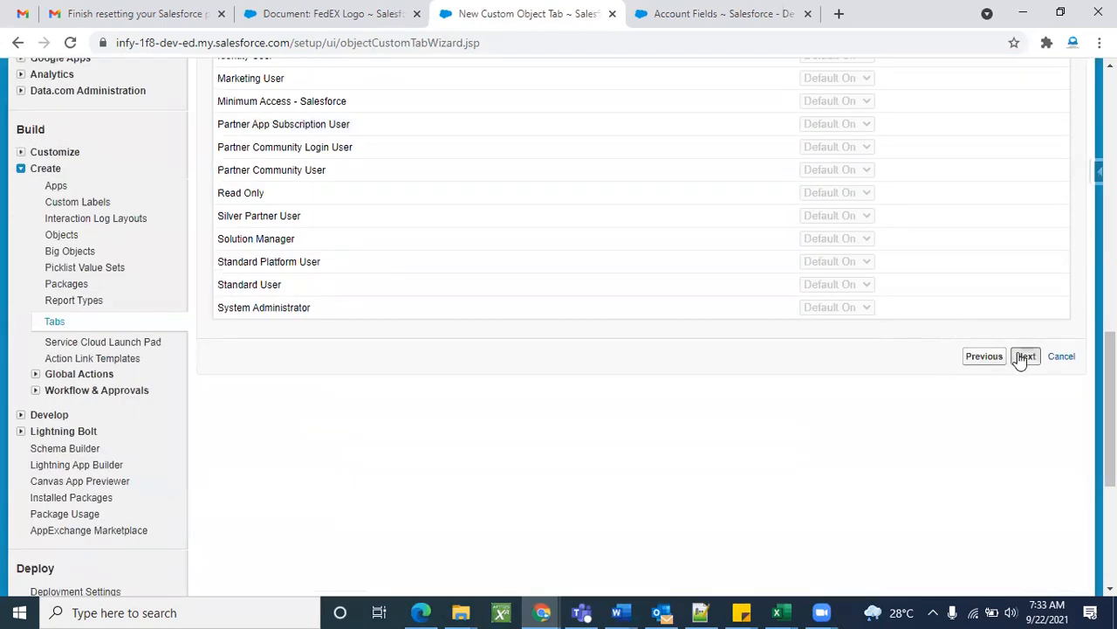
Clear the Include Tab header checkbox so no app includes the tab.
scroll(913, 385, "down", 3)
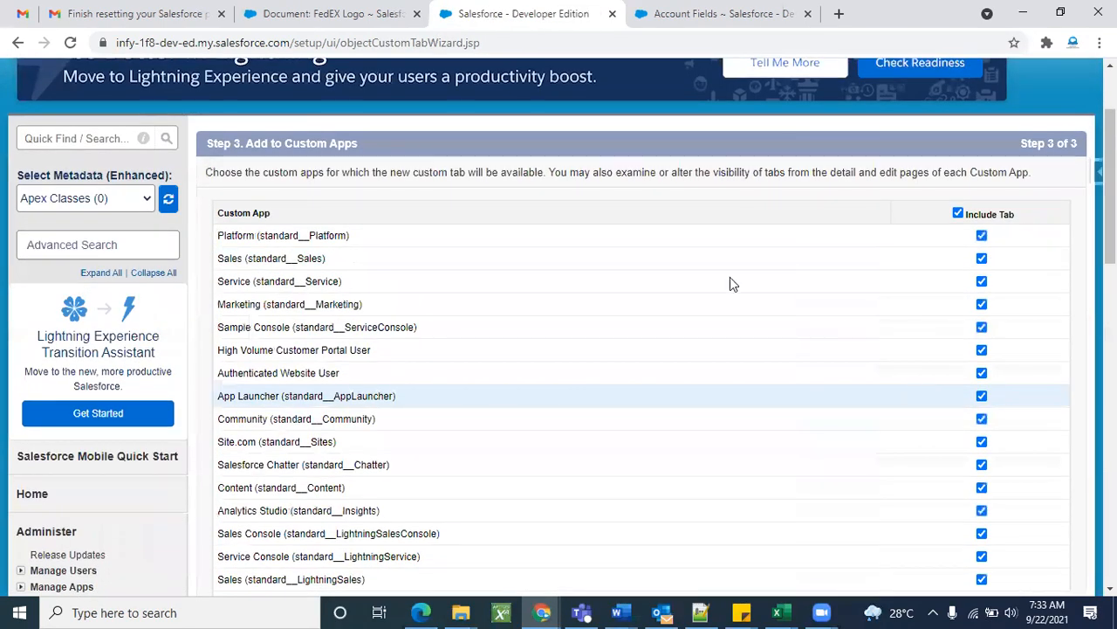
scroll(624, 377, "down", 4)
scroll(623, 376, "up", 7)
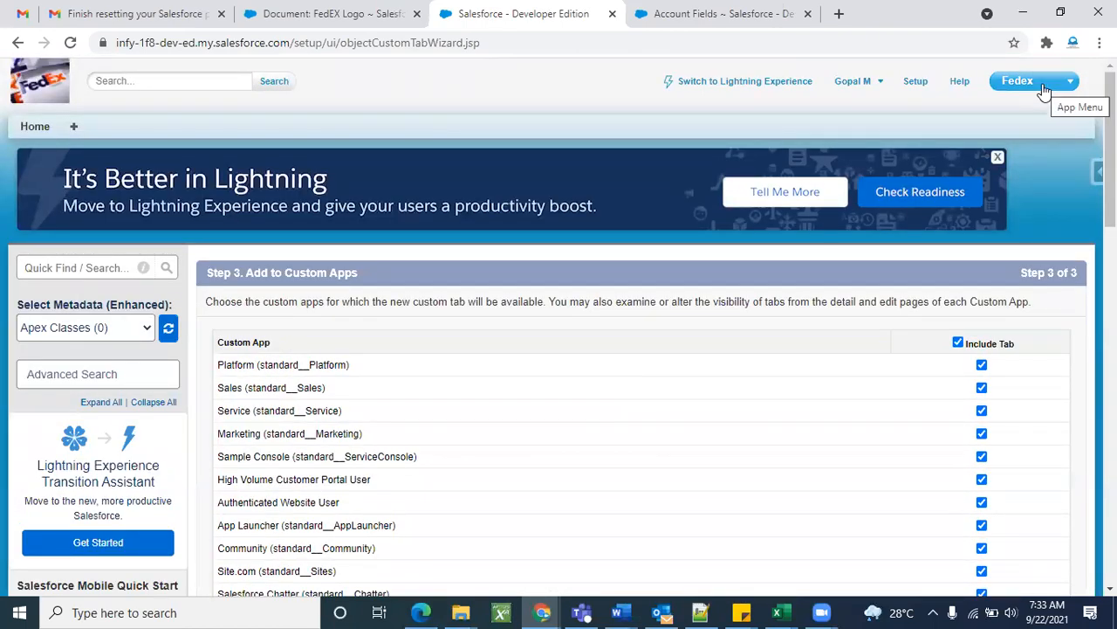
scroll(869, 304, "down", 1)
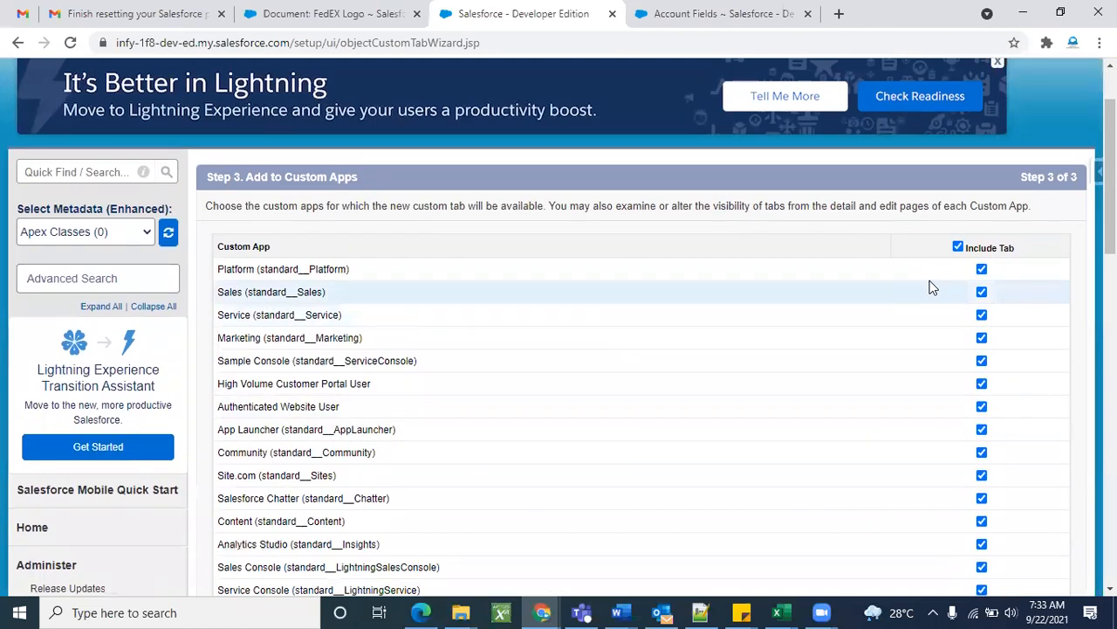
left_click(959, 248)
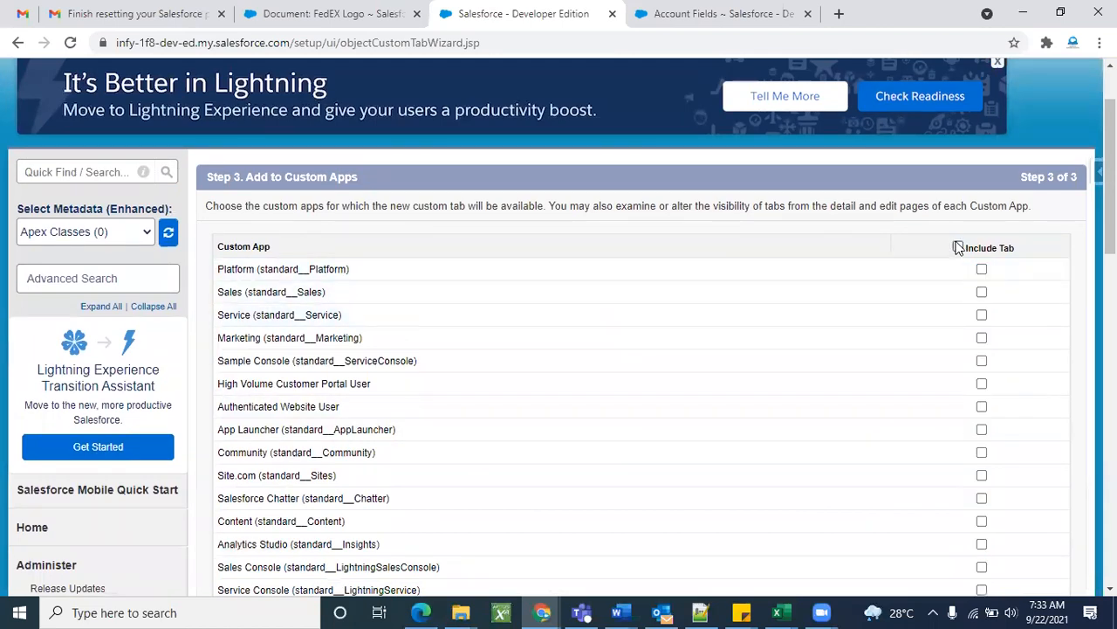
scroll(858, 286, "up", 1)
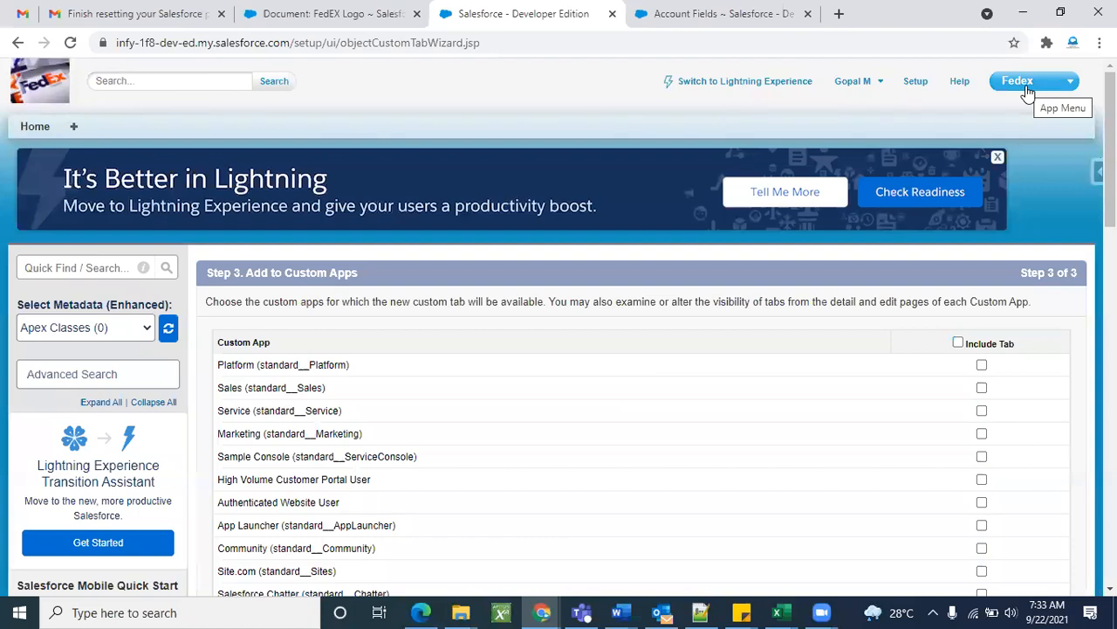
scroll(528, 506, "down", 5)
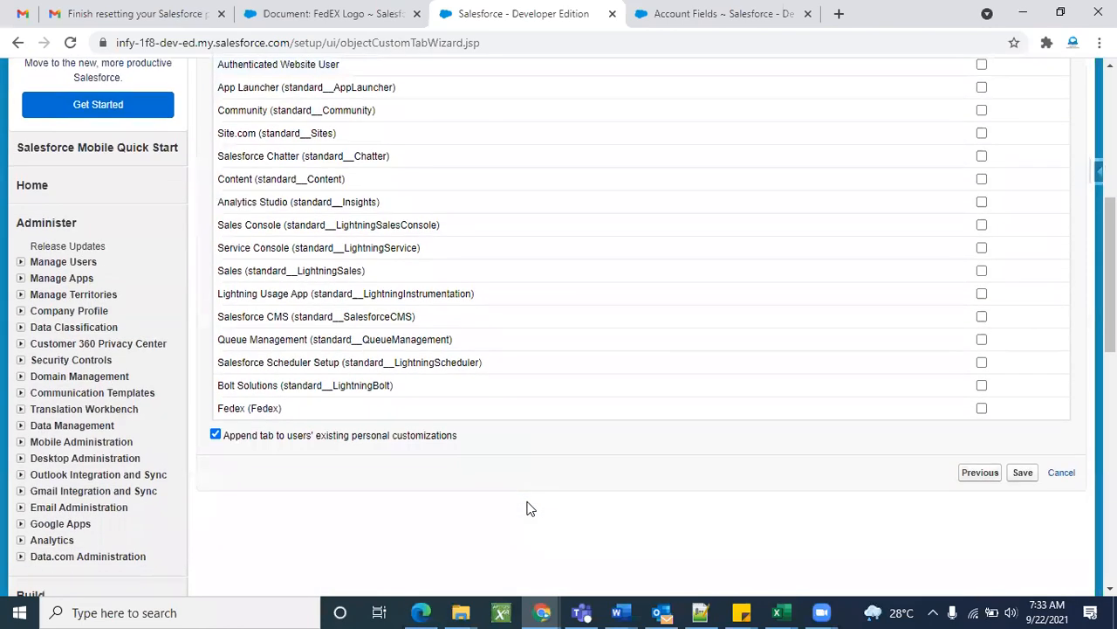
scroll(647, 282, "up", 5)
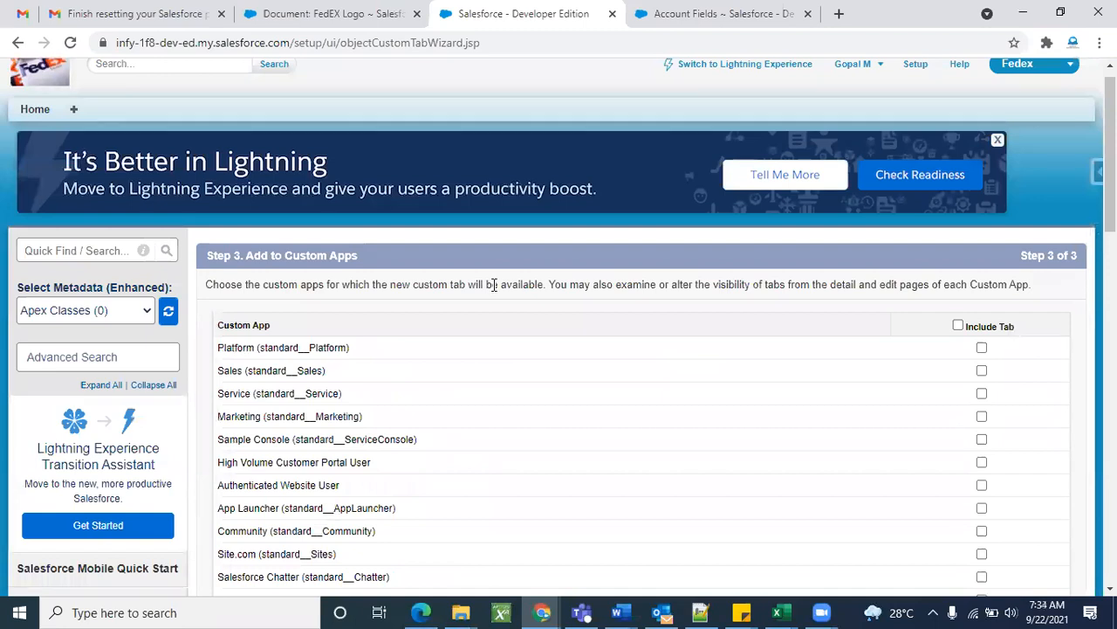
scroll(693, 404, "down", 6)
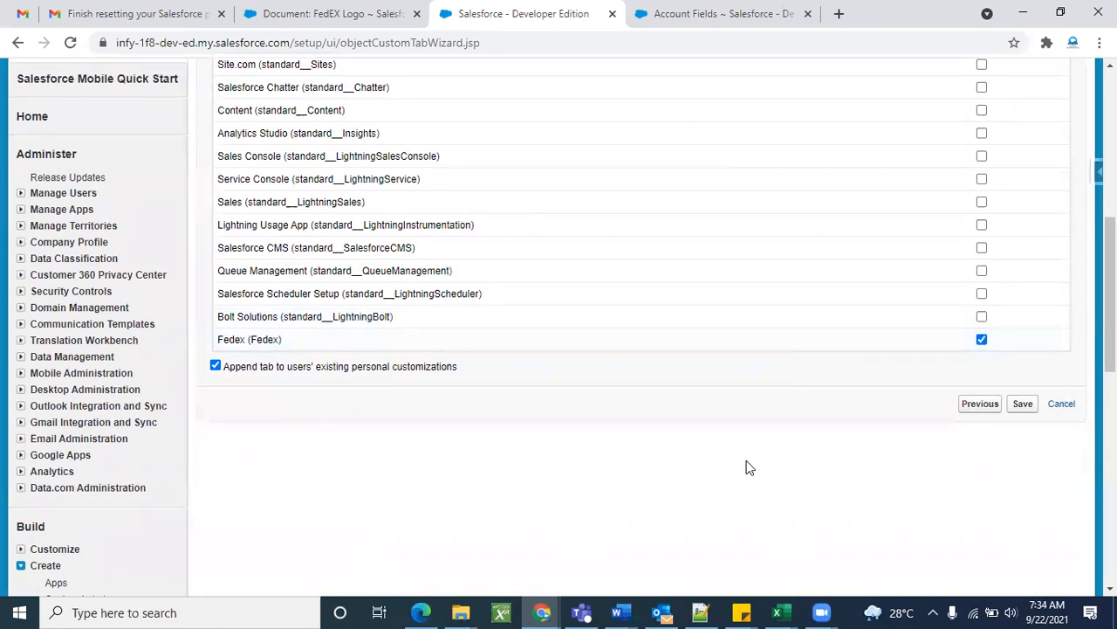
scroll(747, 467, "up", 6)
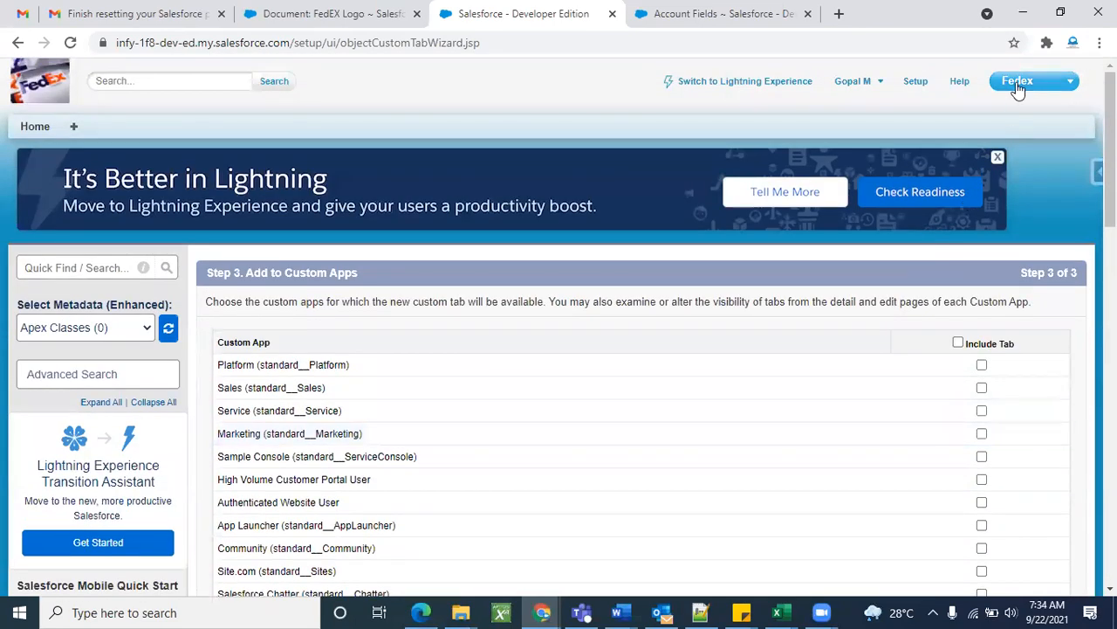
Include the tab only in the Fedex app and save it.
left_click(1017, 83)
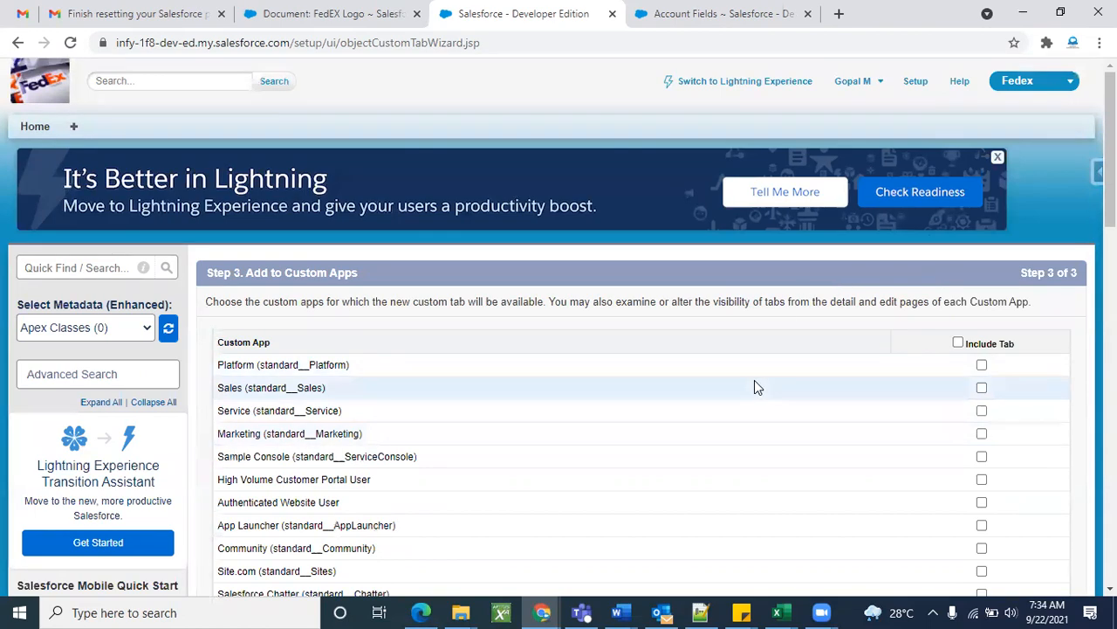
scroll(754, 379, "down", 1)
scroll(754, 385, "down", 5)
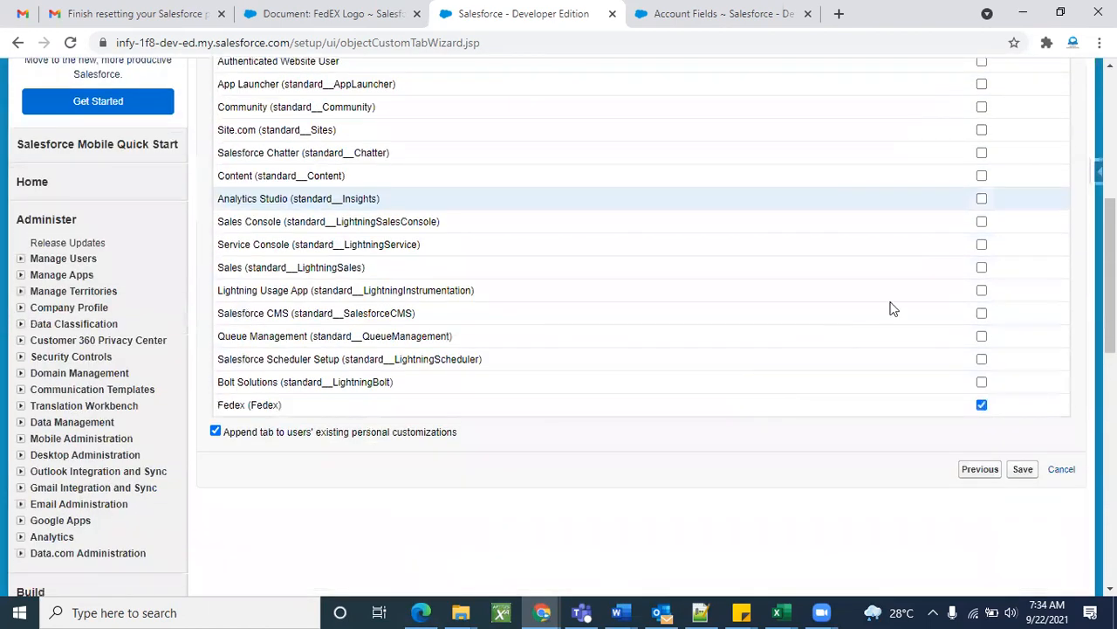
scroll(931, 309, "up", 3)
left_click(958, 181)
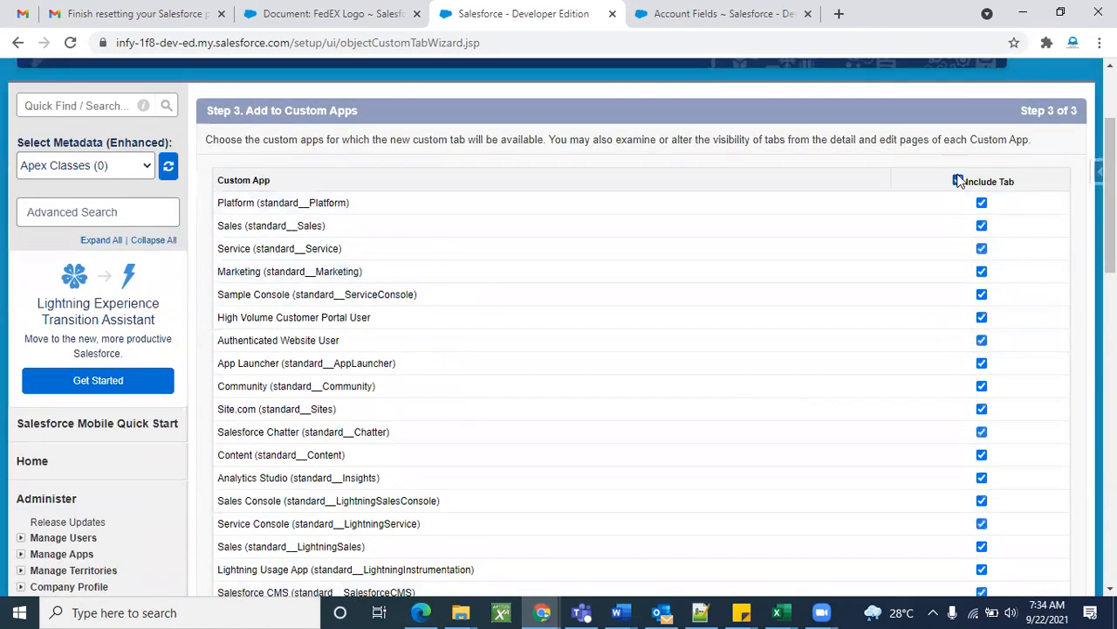
left_click(957, 181)
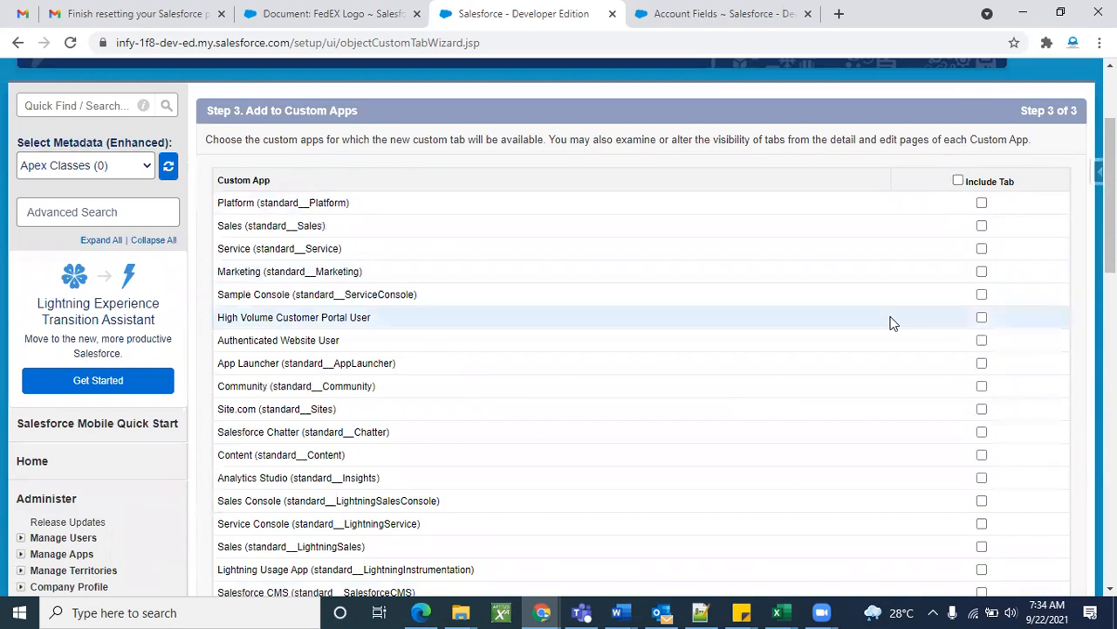
scroll(892, 323, "down", 4)
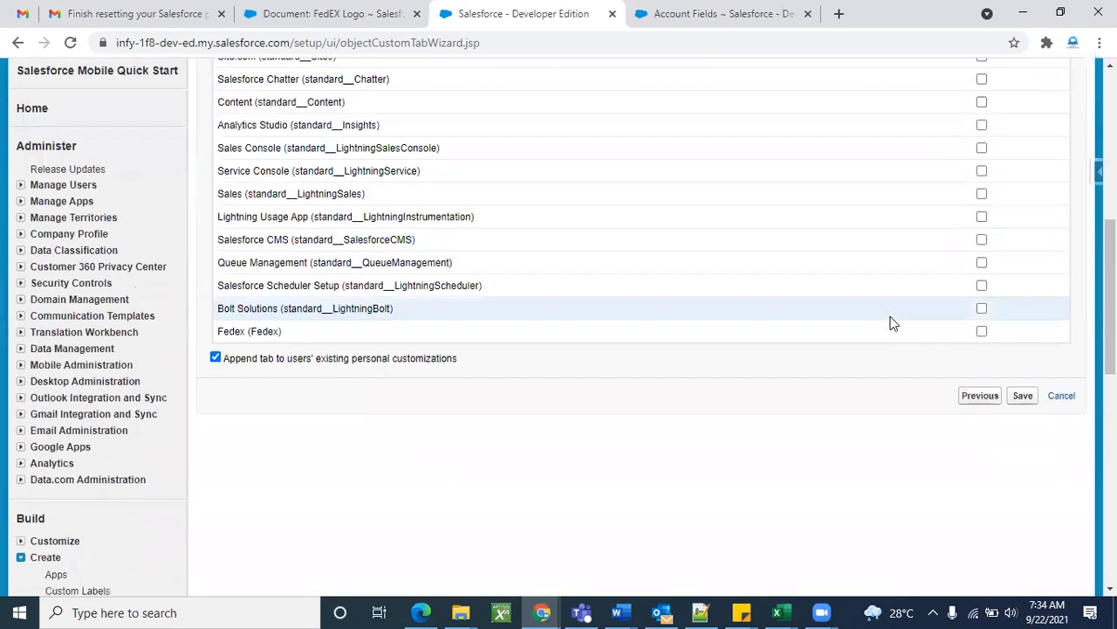
left_click(981, 332)
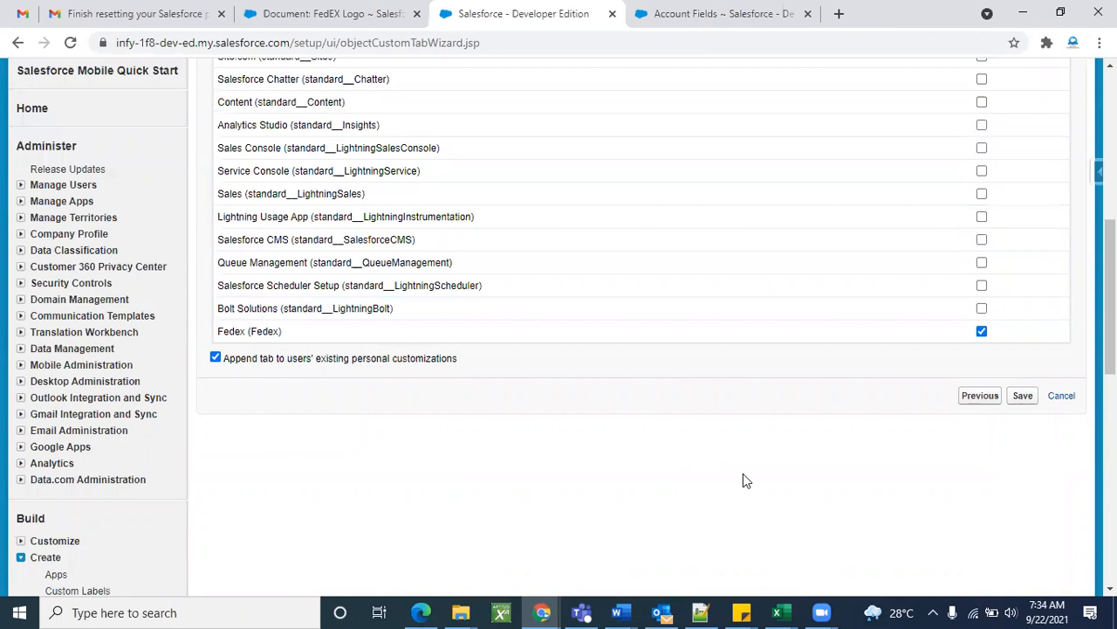
left_click(1022, 400)
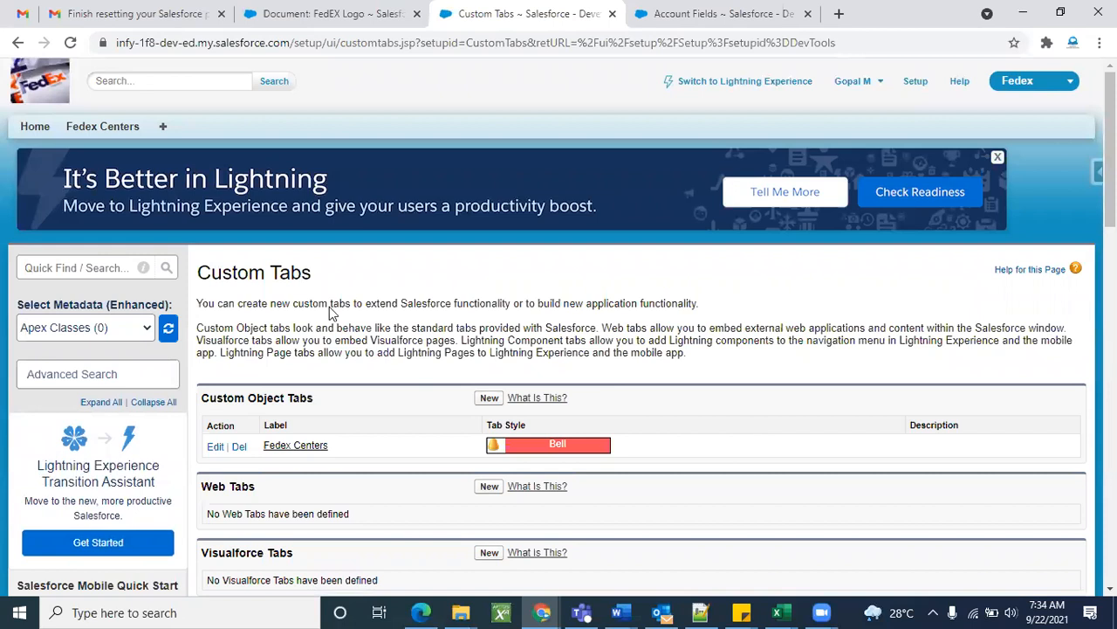
Switch to the Sales app from the app menu.
left_click(1032, 85)
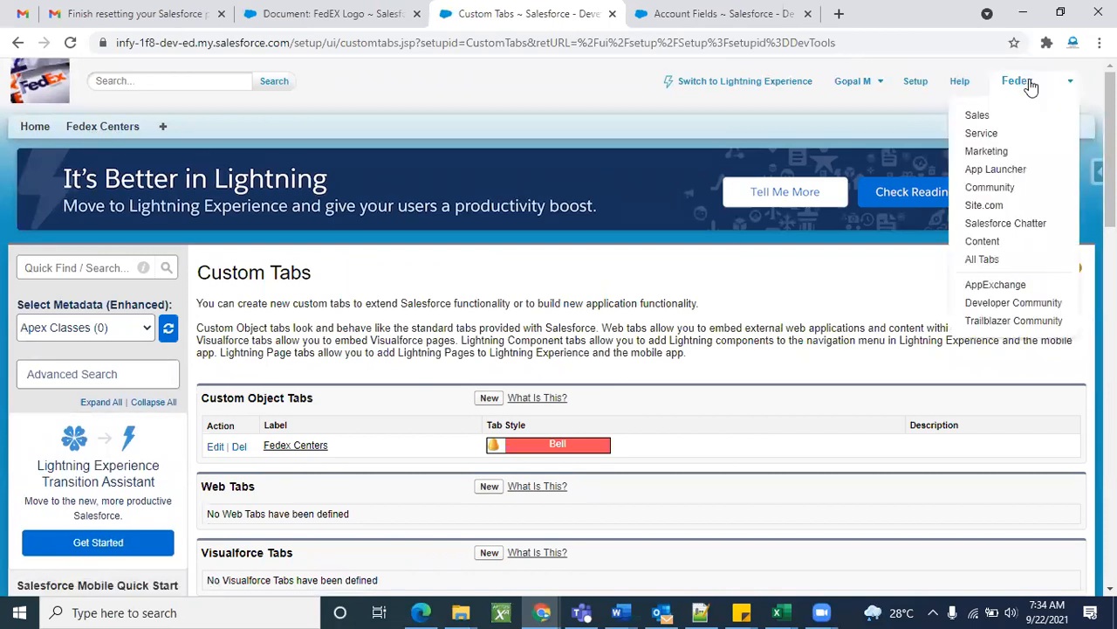
left_click(985, 118)
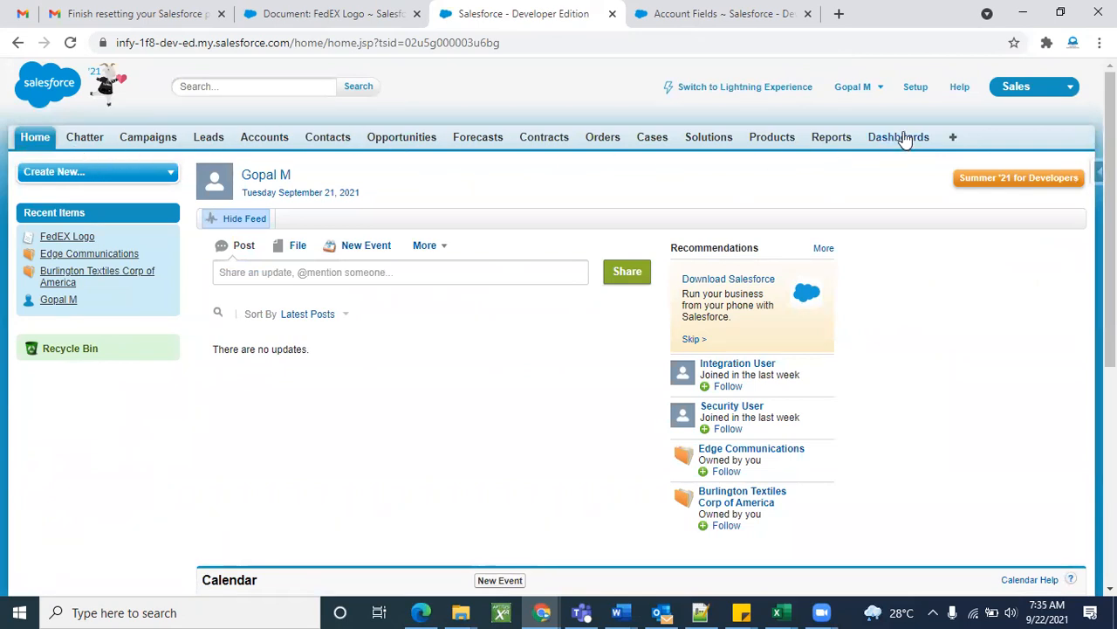
Switch through the Service app back to the Fedex app, then open Setup.
left_click(1018, 91)
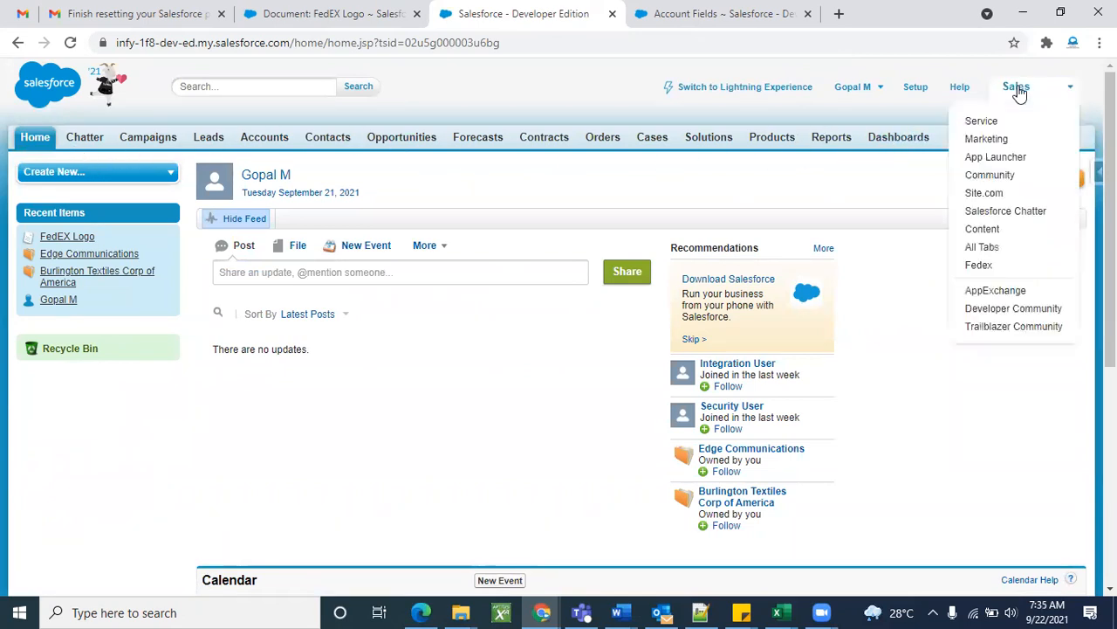
left_click(1002, 124)
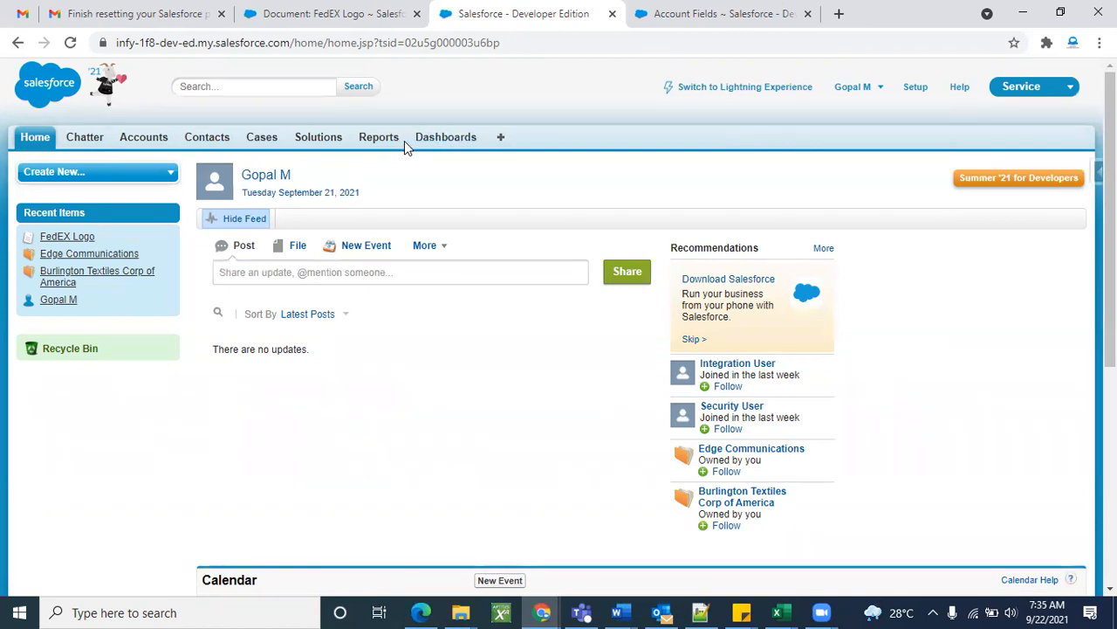
left_click(1020, 88)
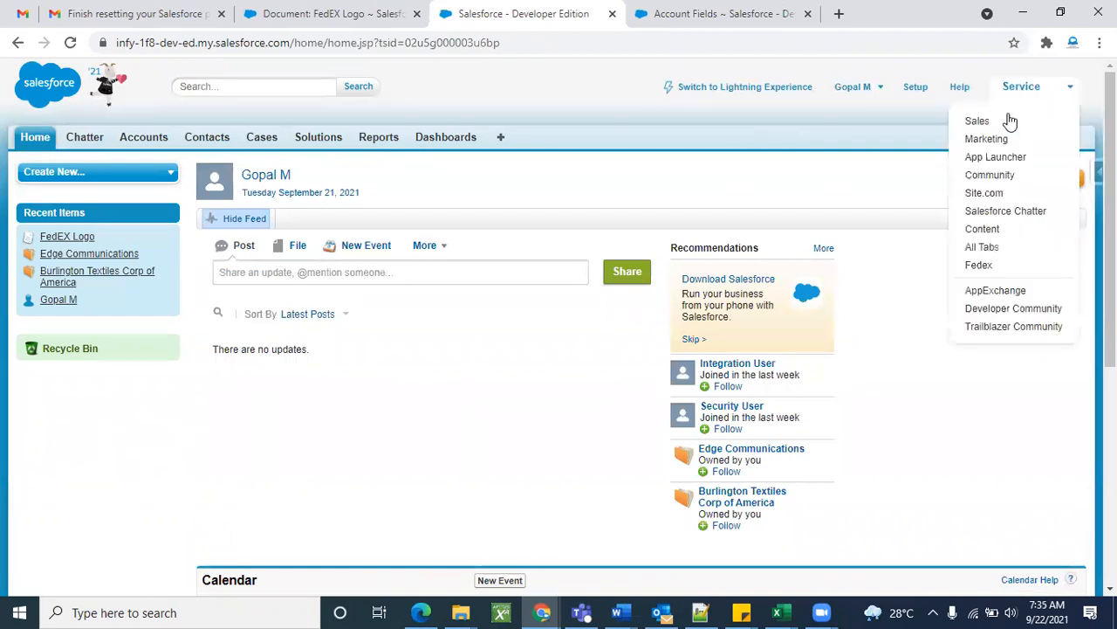
left_click(982, 266)
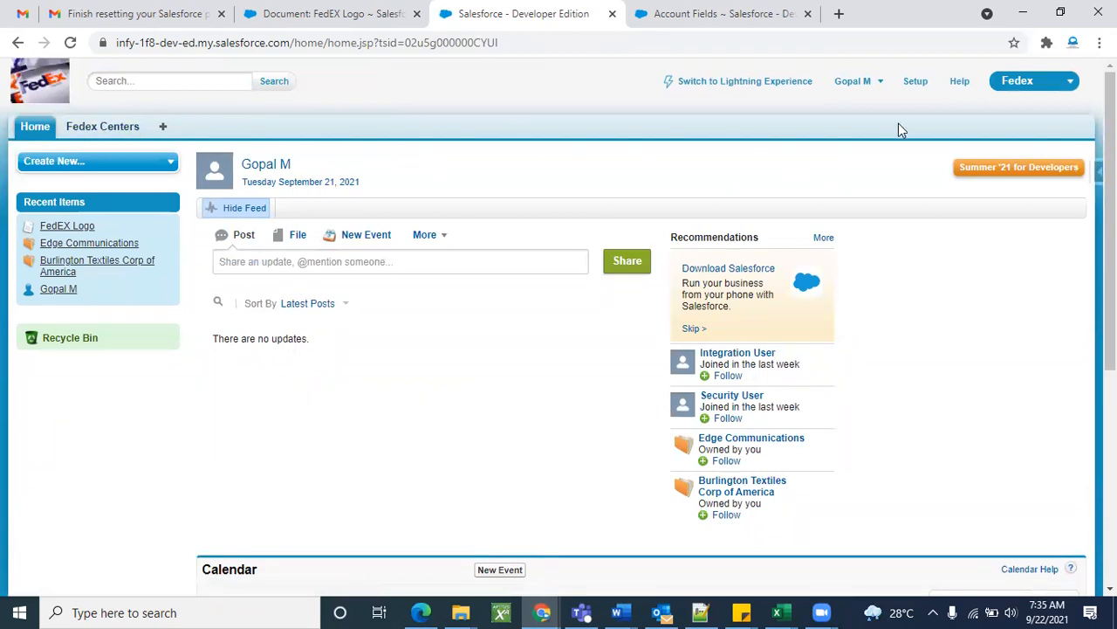
left_click(918, 87)
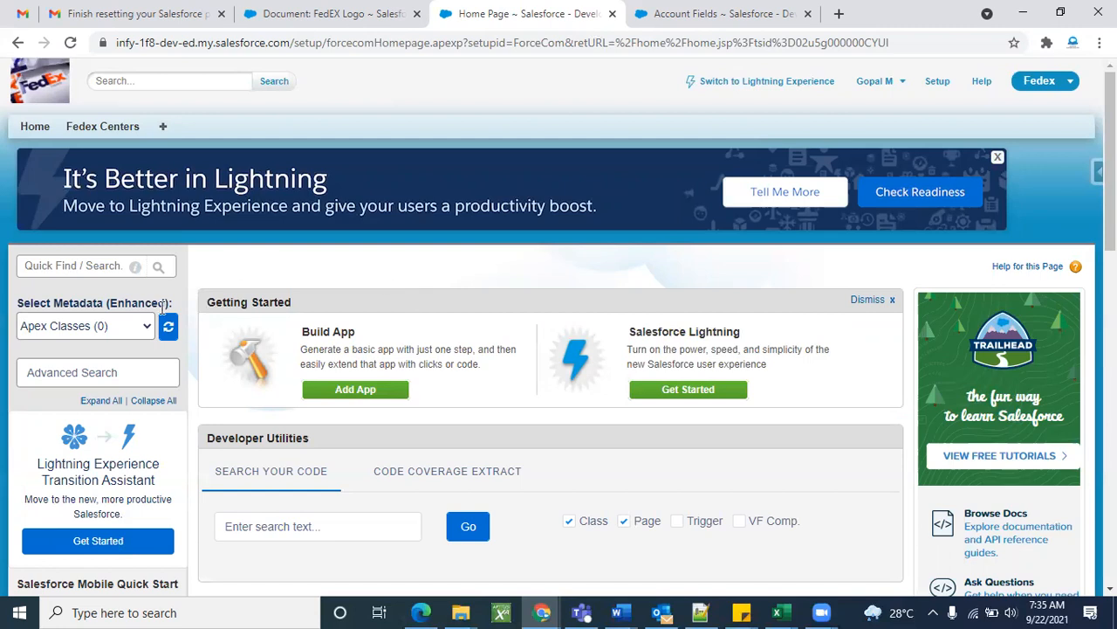
Find Tabs via Quick Find 'ta' and open the Fedex Centers tab for editing.
scroll(232, 397, "down", 1)
left_click(58, 143)
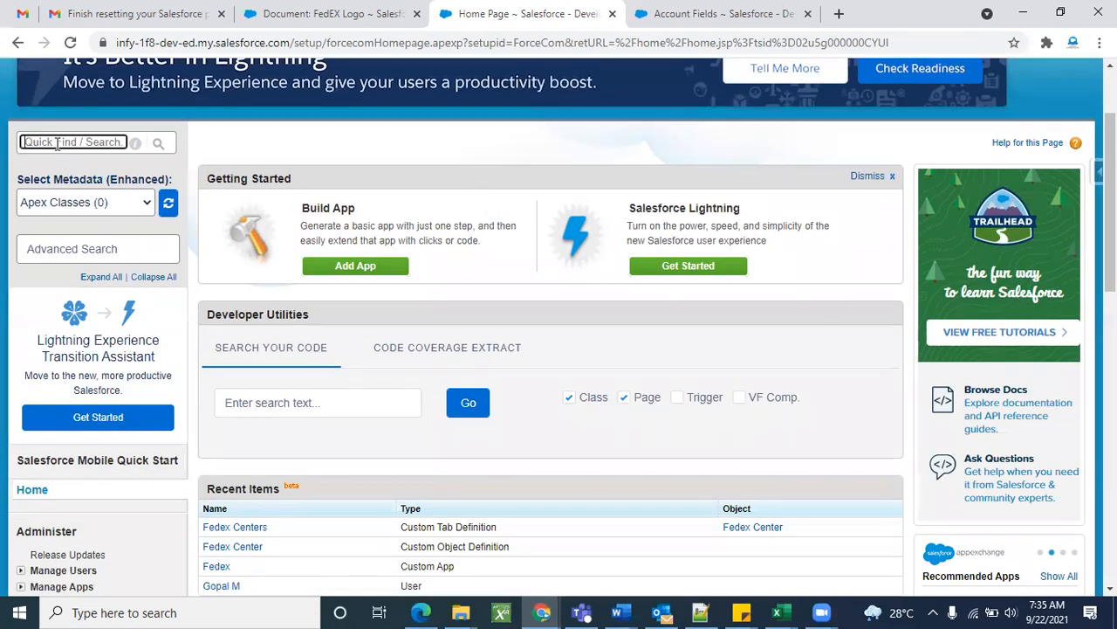
type("tab")
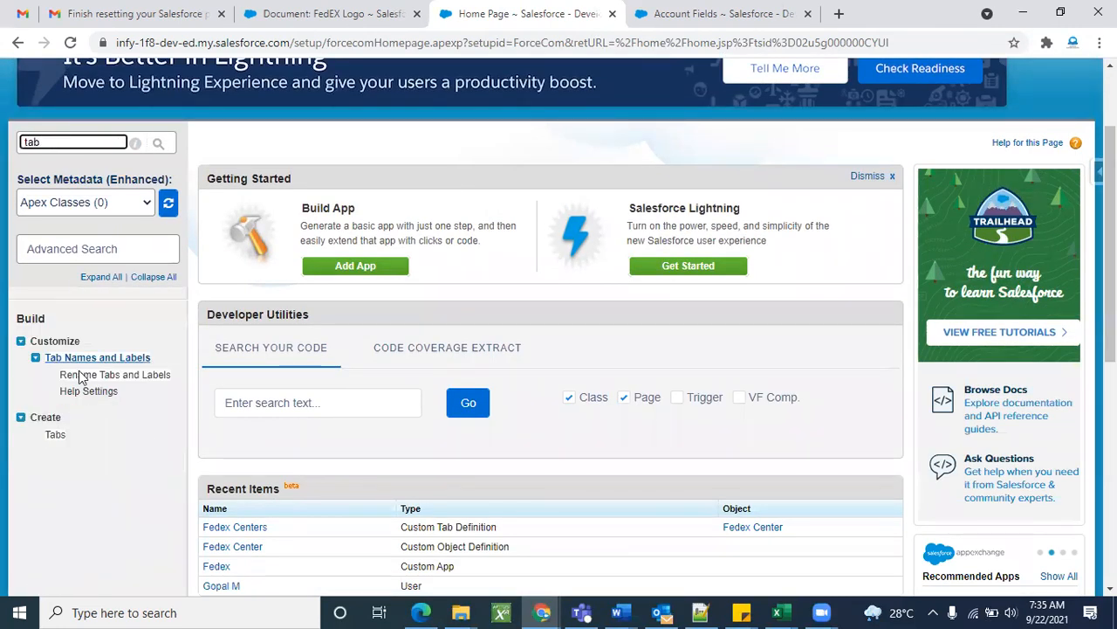
left_click(53, 433)
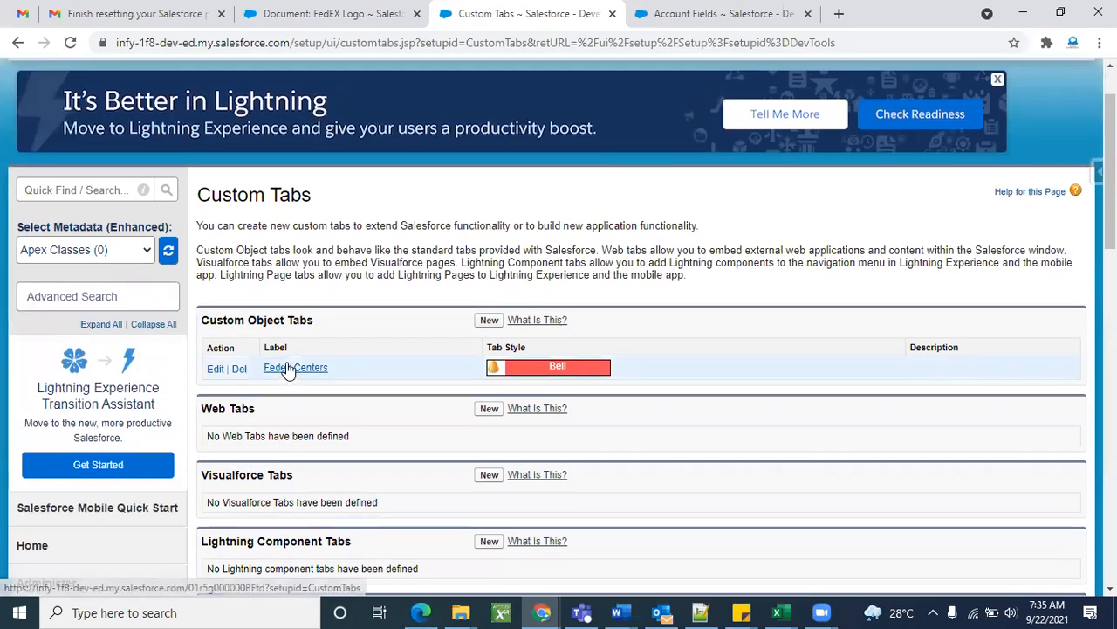
left_click(289, 368)
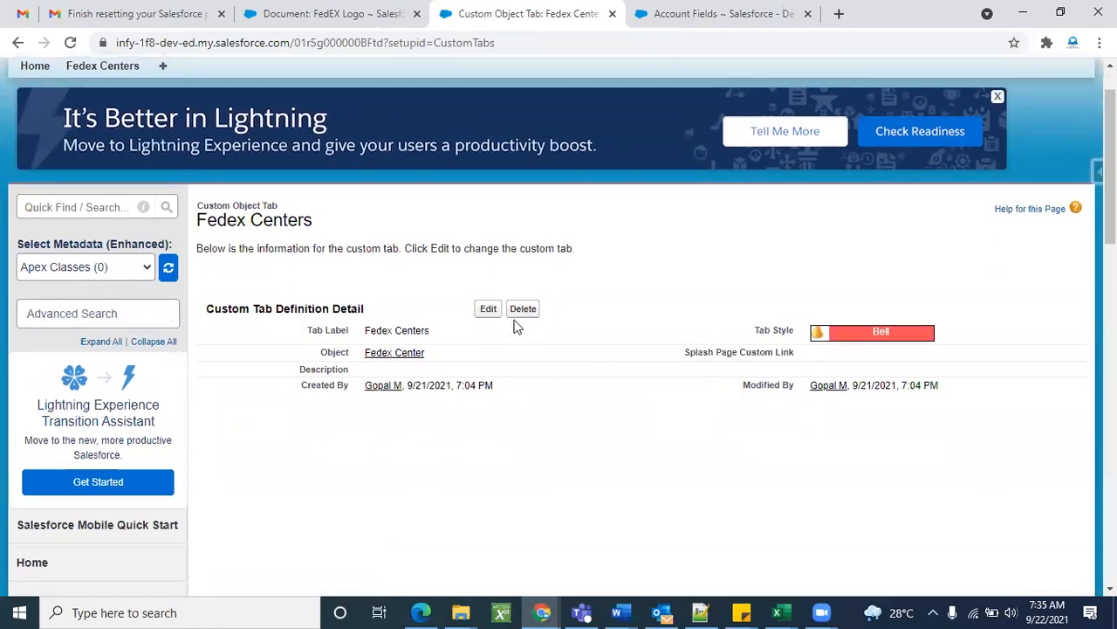
left_click(488, 313)
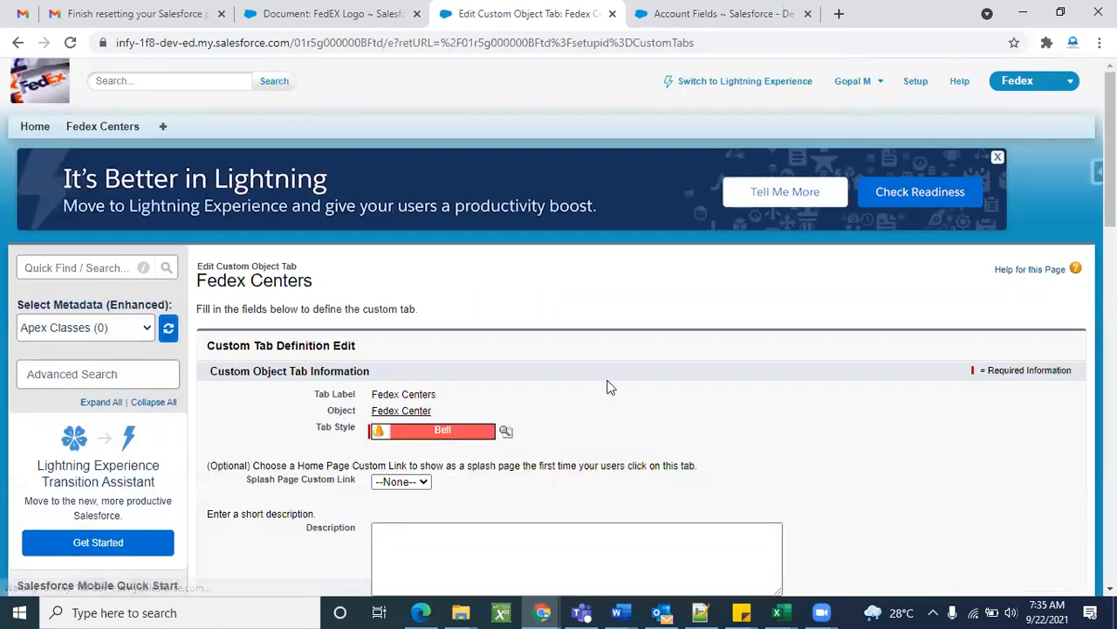
scroll(606, 386, "down", 3)
scroll(606, 386, "up", 2)
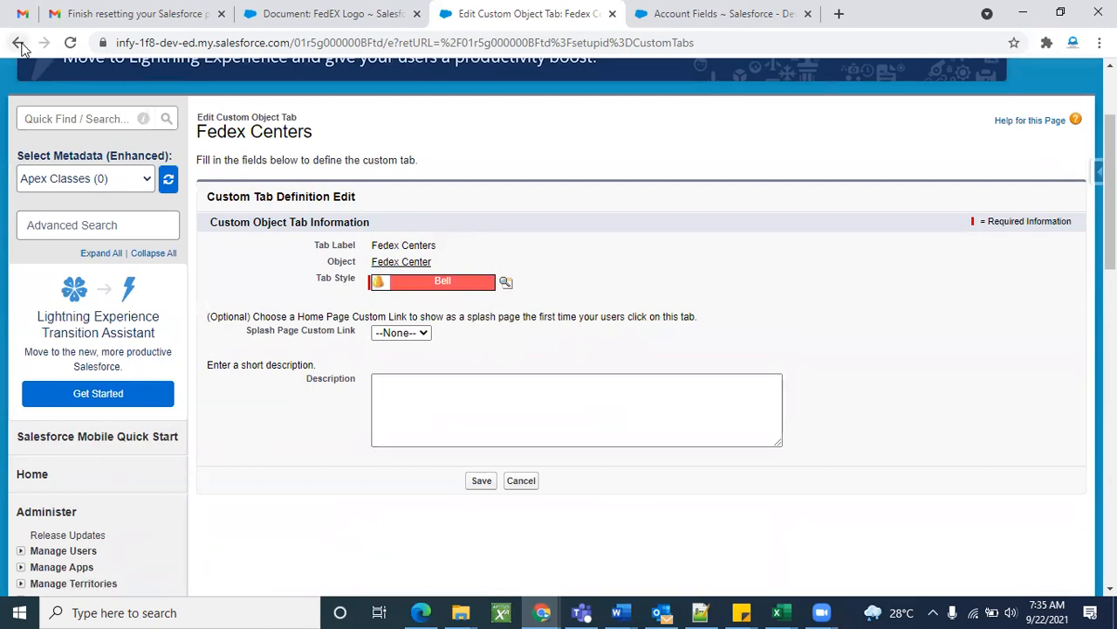
Return to Custom Tabs, reopen the Fedex Centers settings, and cancel without changes.
left_click(18, 43)
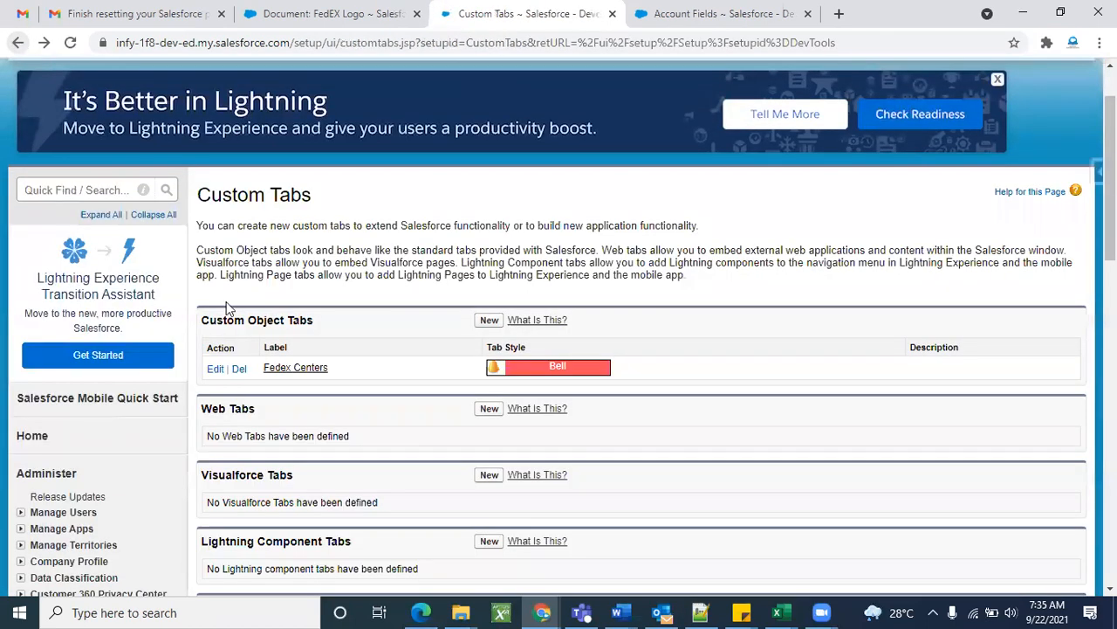
left_click(216, 369)
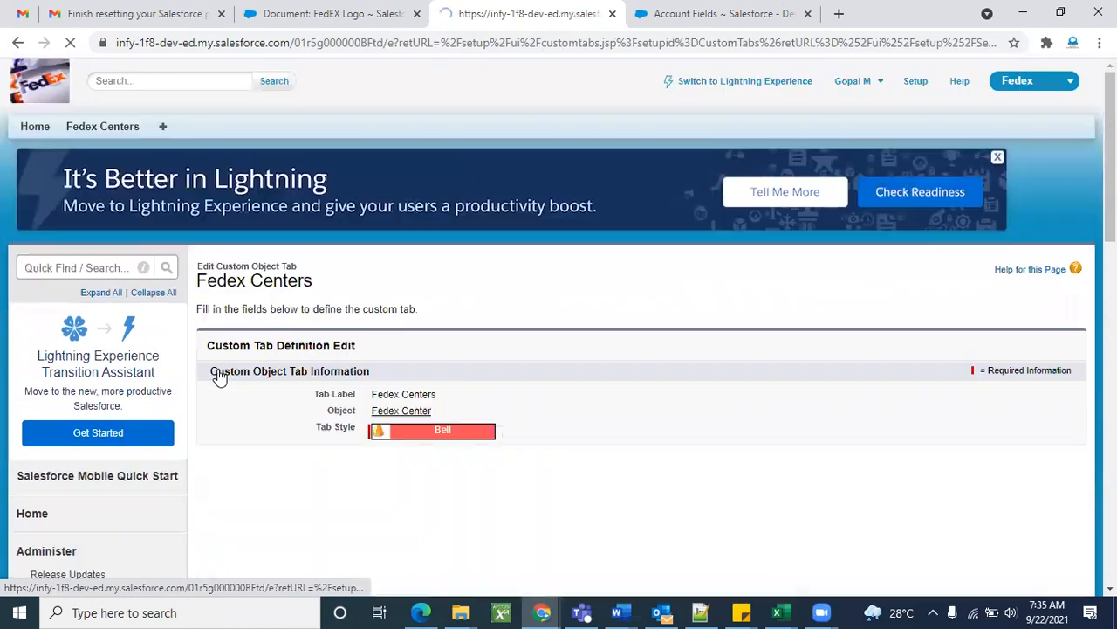
scroll(635, 403, "down", 2)
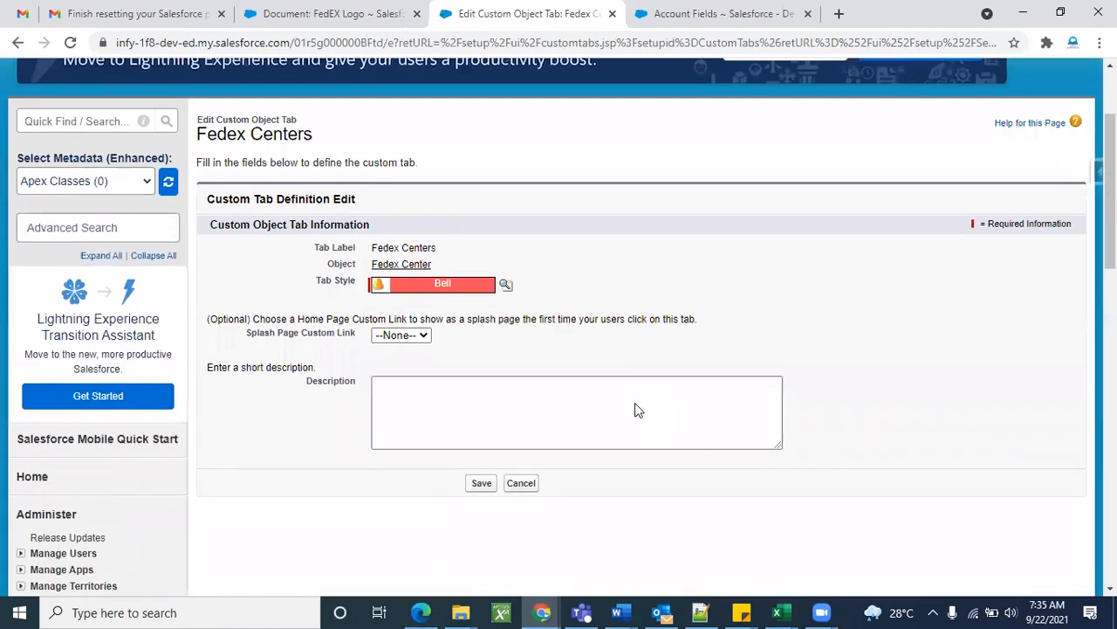
scroll(634, 402, "up", 2)
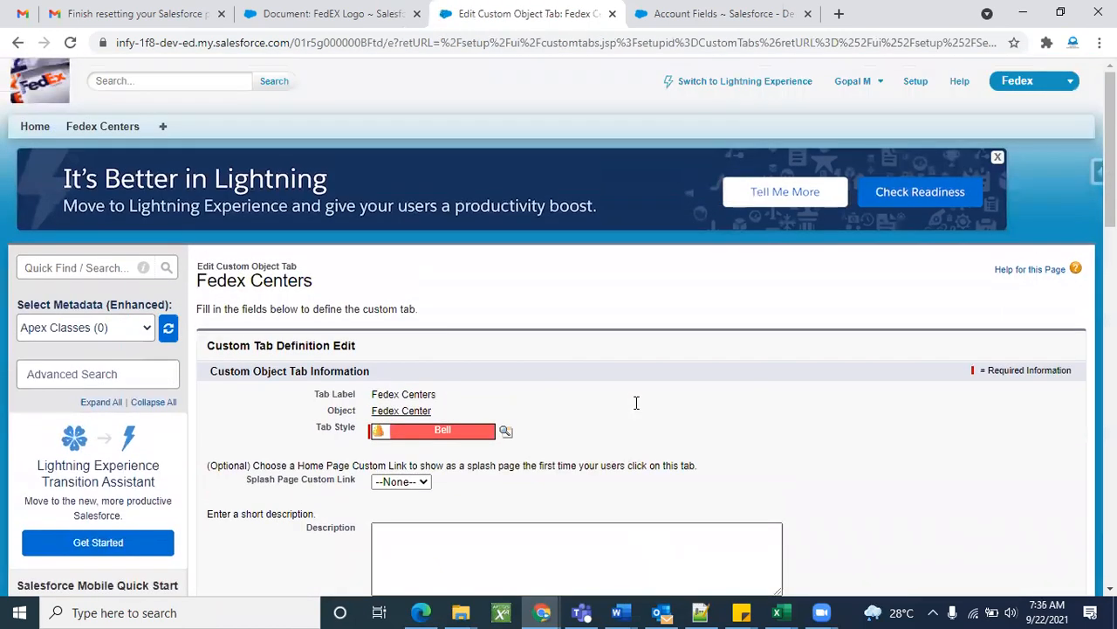
scroll(635, 403, "down", 4)
left_click(524, 349)
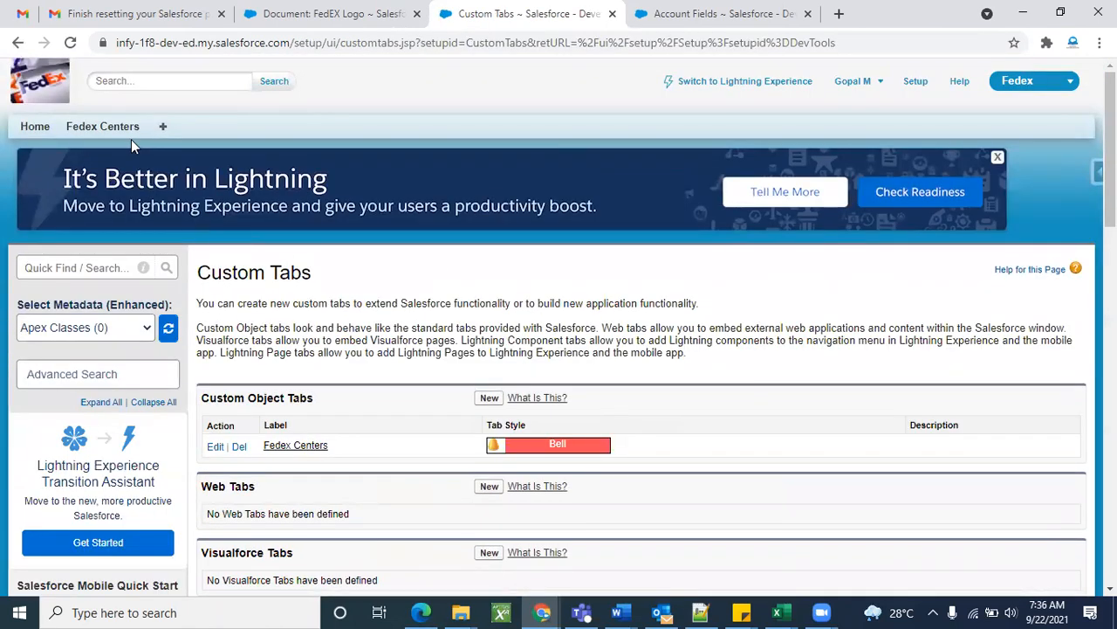
Open the Fedex Centers tab home page, then go to Setup.
left_click(129, 129)
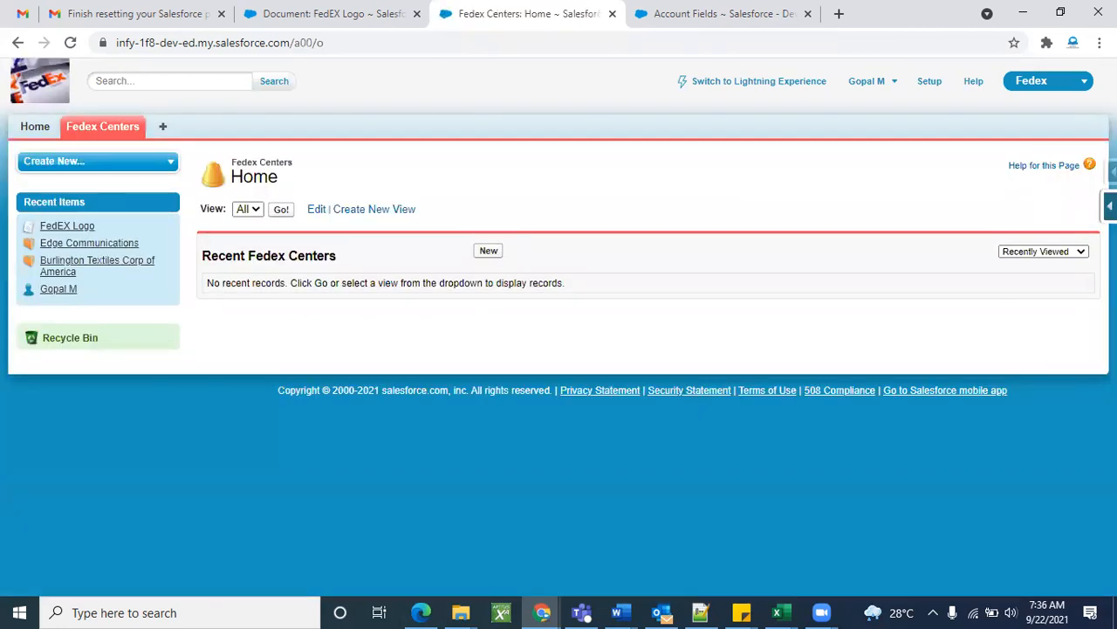
left_click(1109, 206)
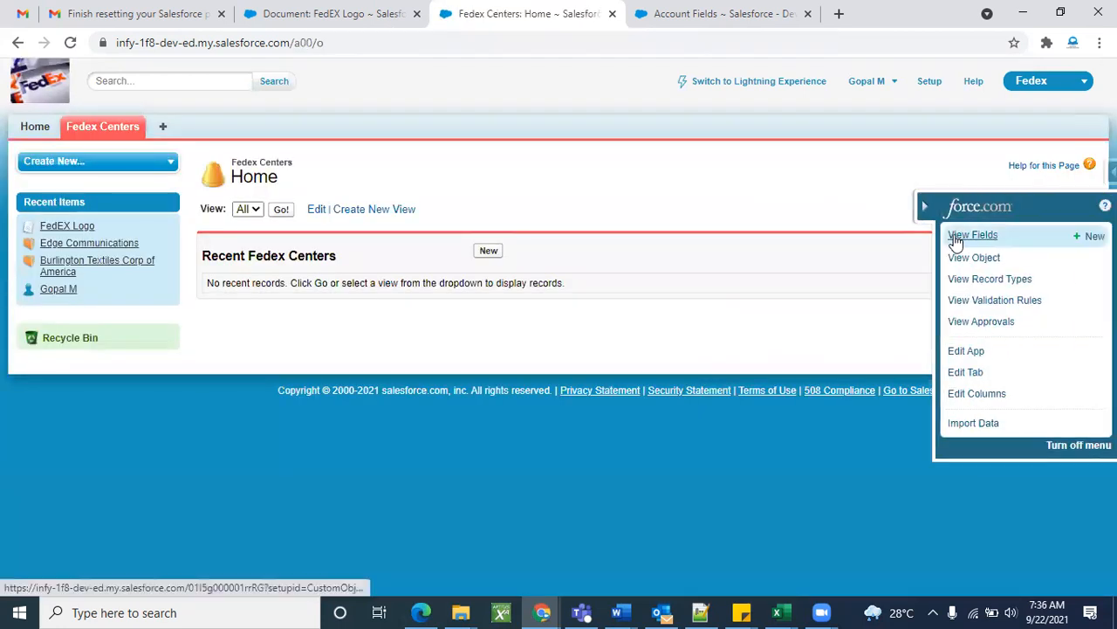
left_click(932, 86)
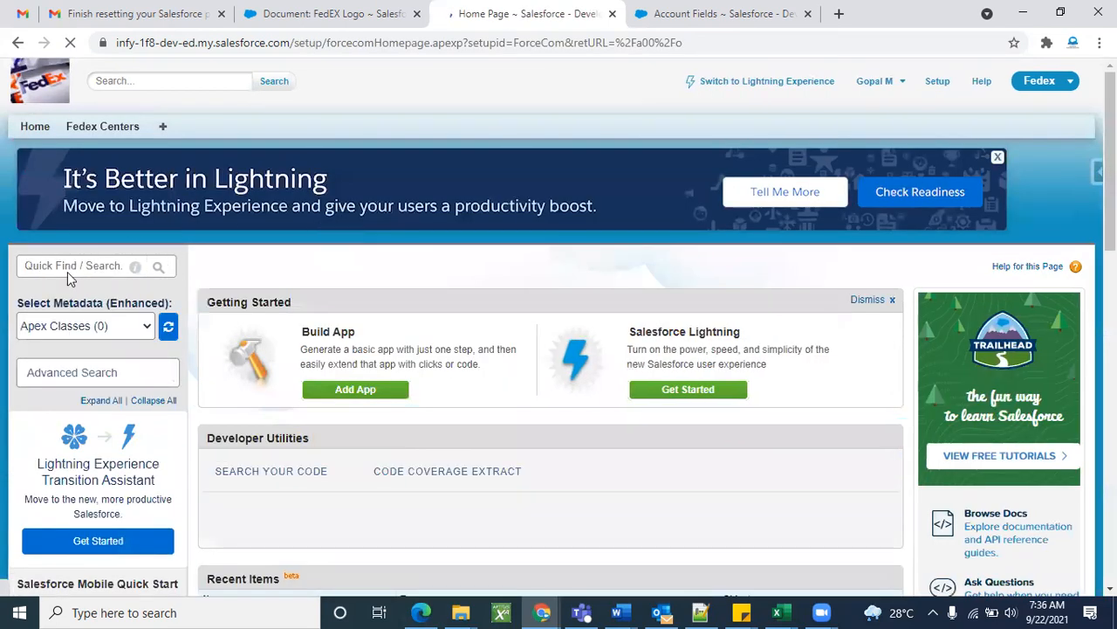
Search 'obj' in Quick Find and open the Fedex Center object's details.
left_click(69, 266)
type("obj")
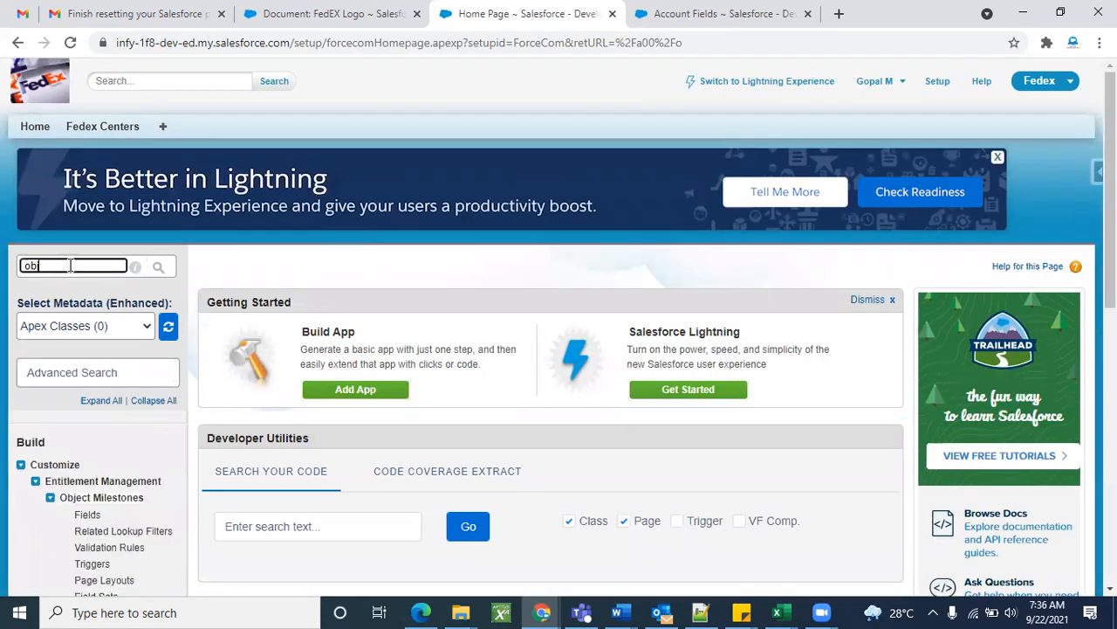
scroll(85, 368, "down", 4)
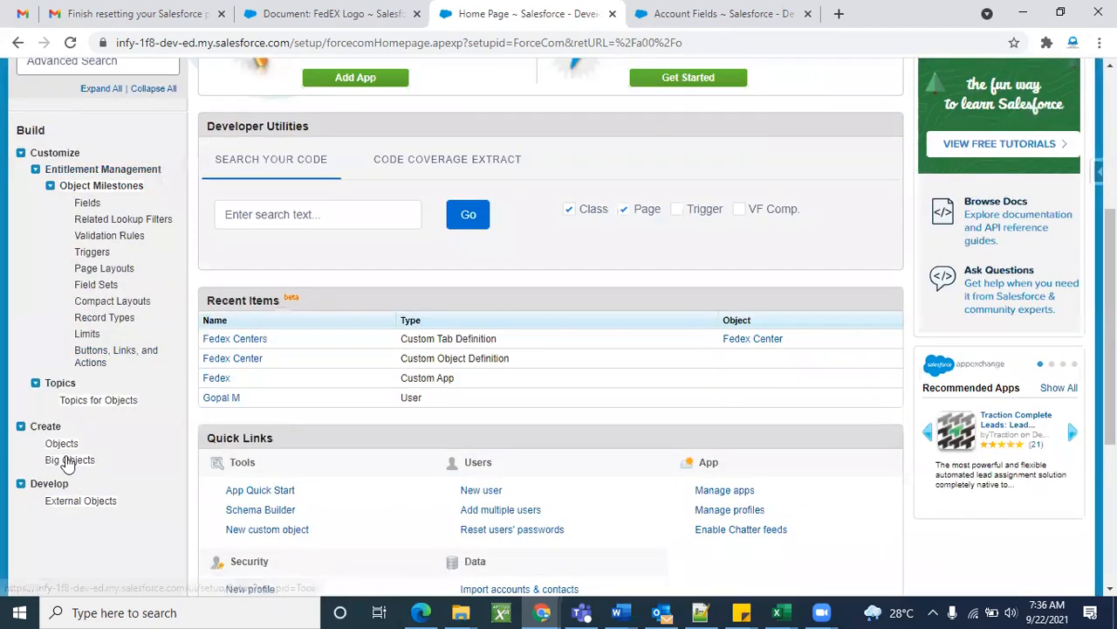
left_click(62, 443)
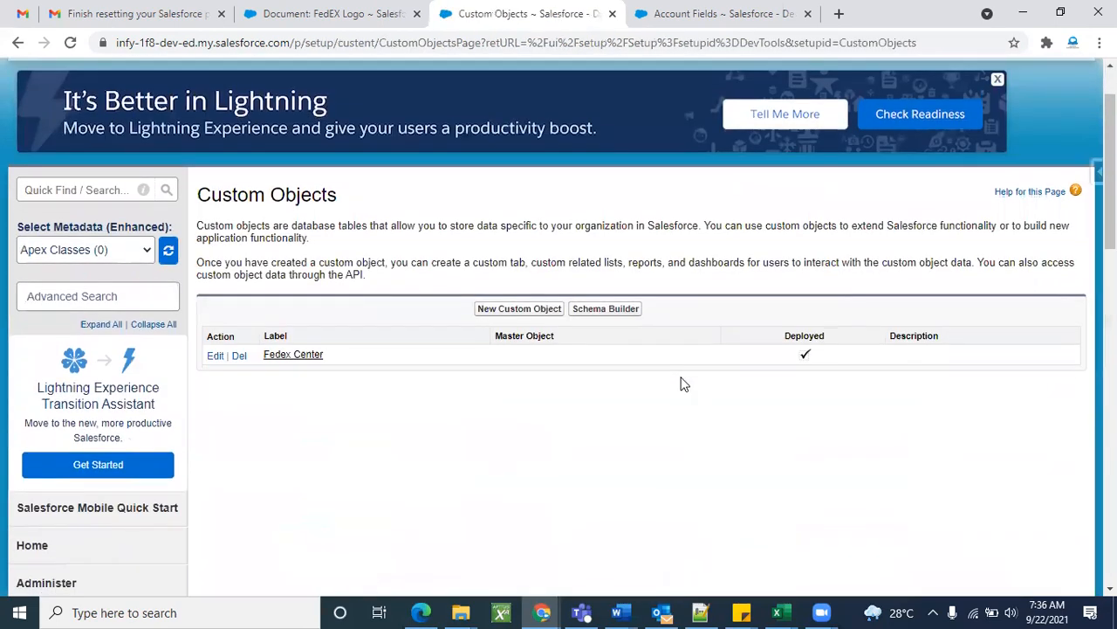
left_click(281, 358)
scroll(565, 436, "down", 2)
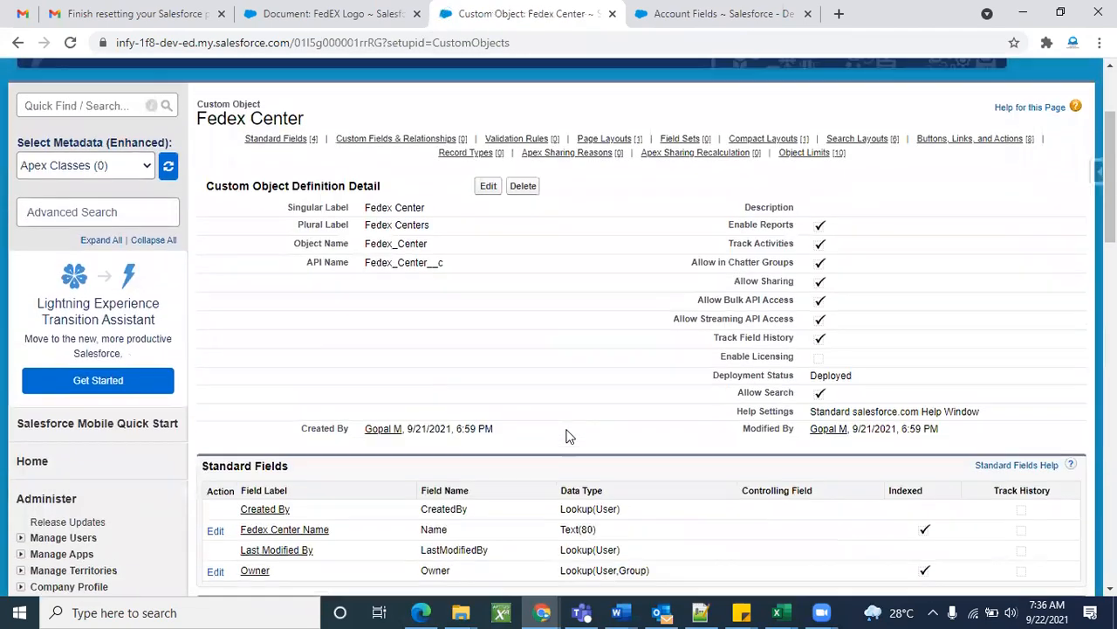
scroll(566, 436, "down", 6)
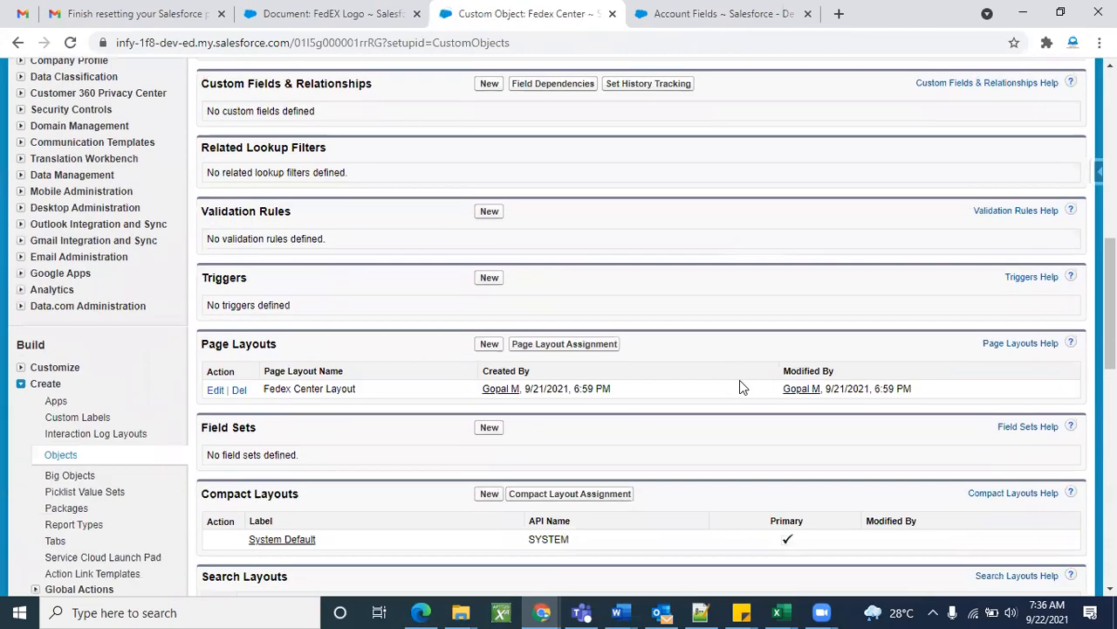
scroll(715, 396, "up", 8)
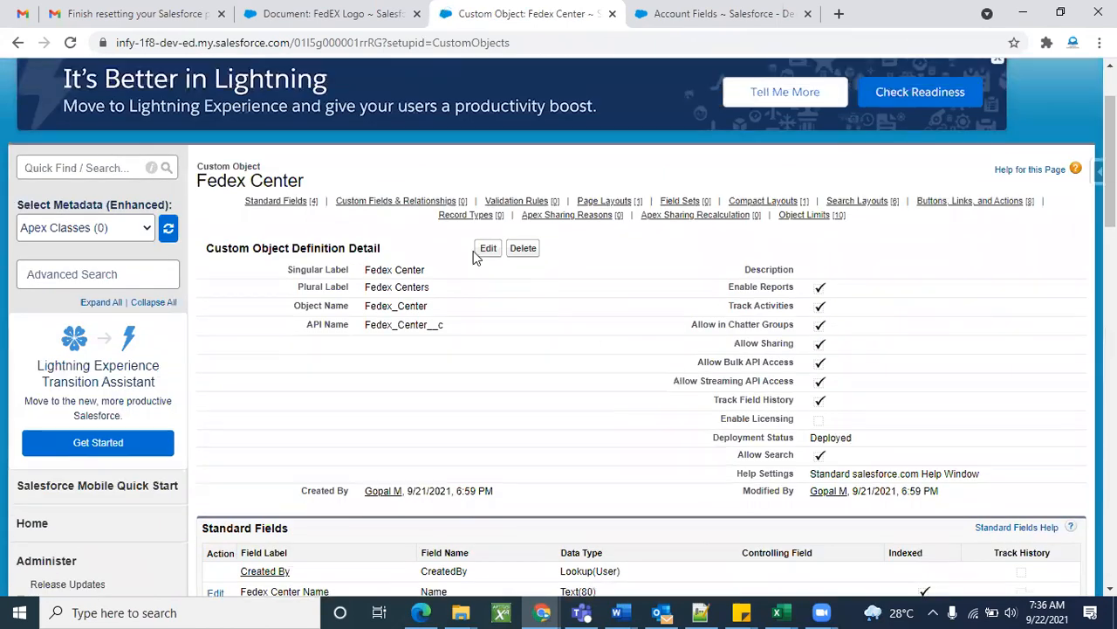
left_click(488, 249)
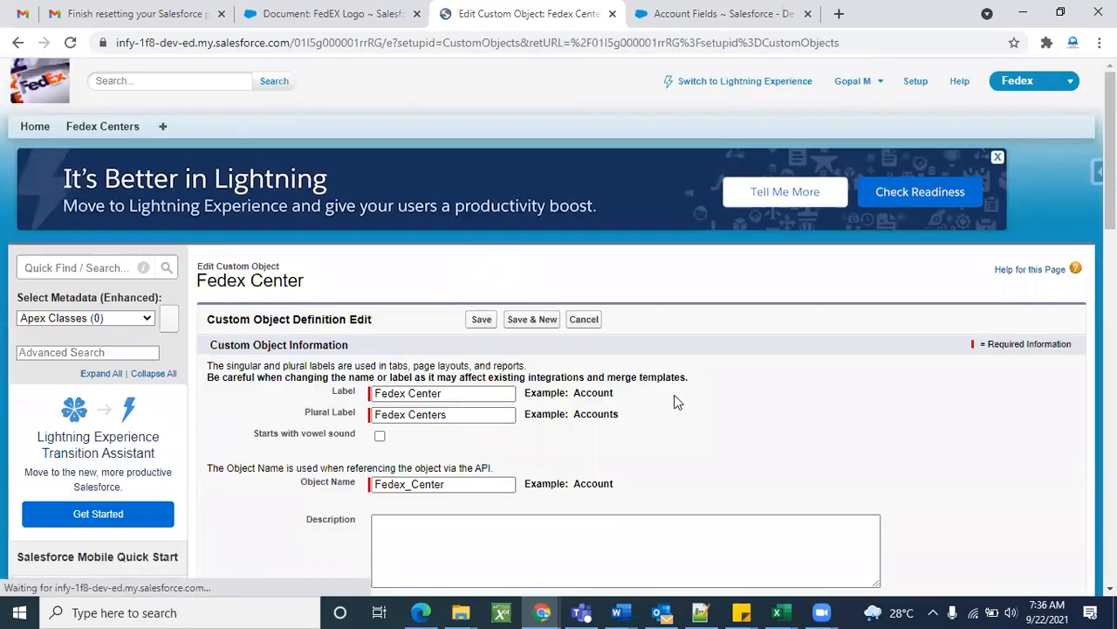
scroll(767, 459, "down", 5)
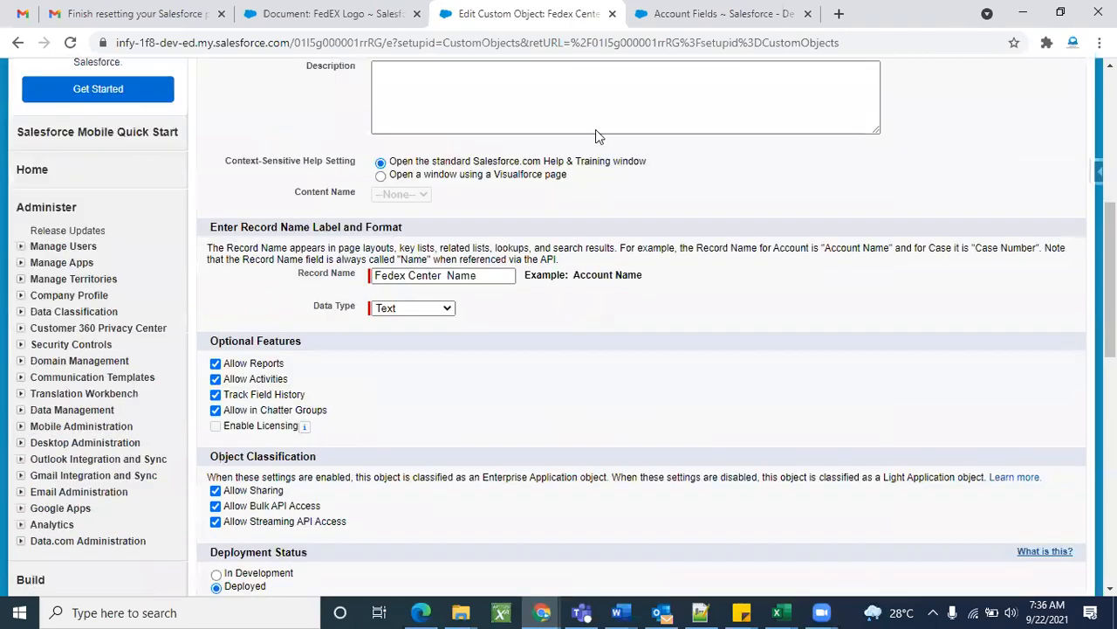
scroll(559, 224, "up", 3)
scroll(584, 352, "down", 6)
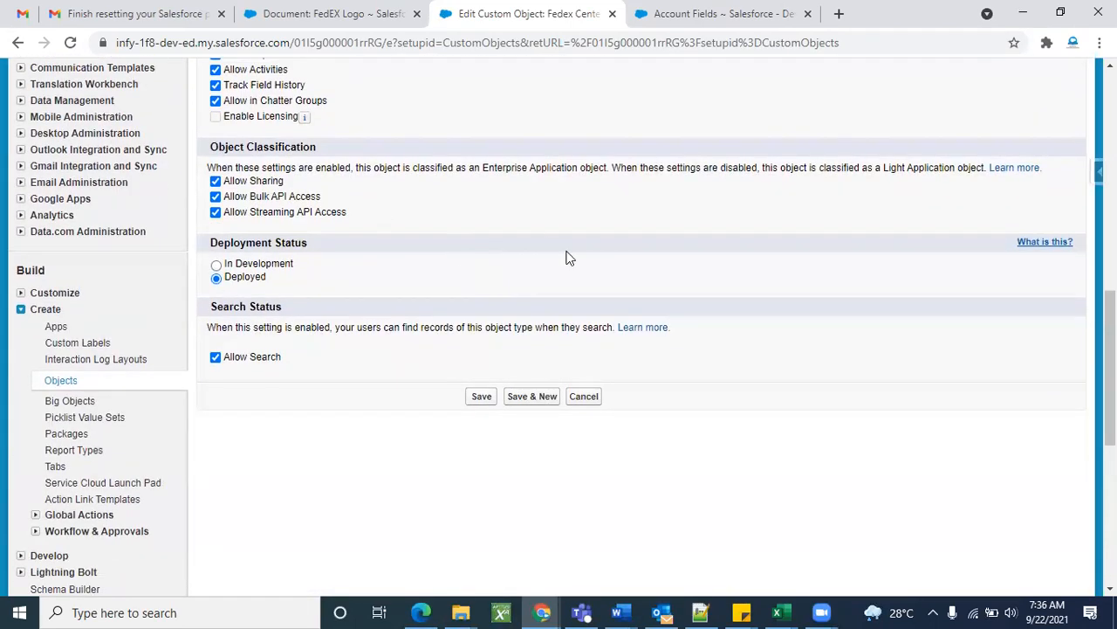
scroll(567, 257, "up", 10)
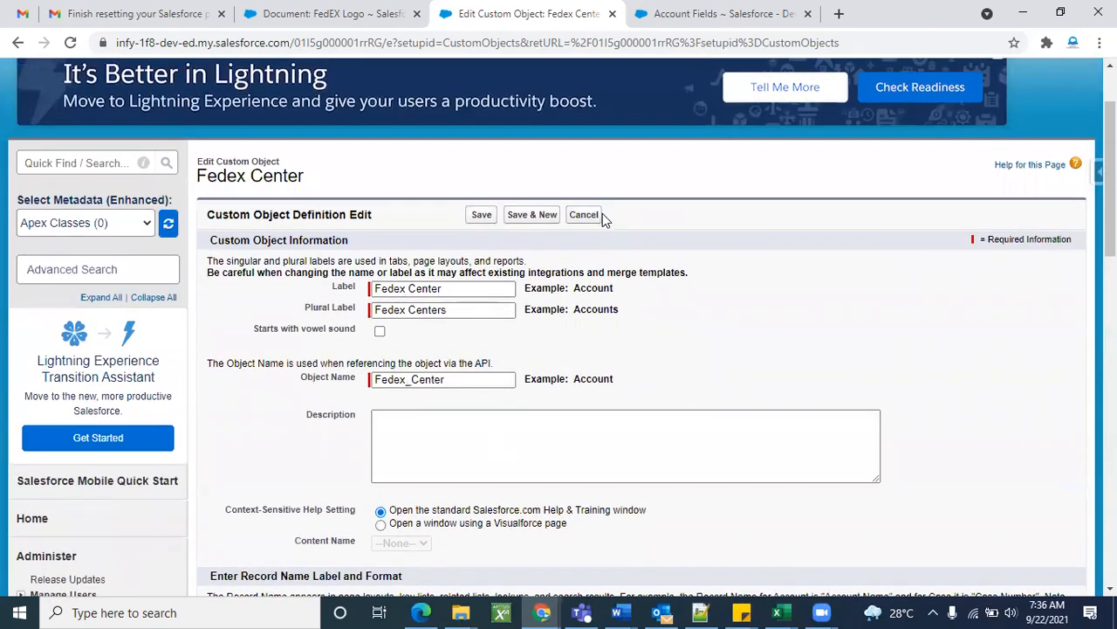
left_click(595, 215)
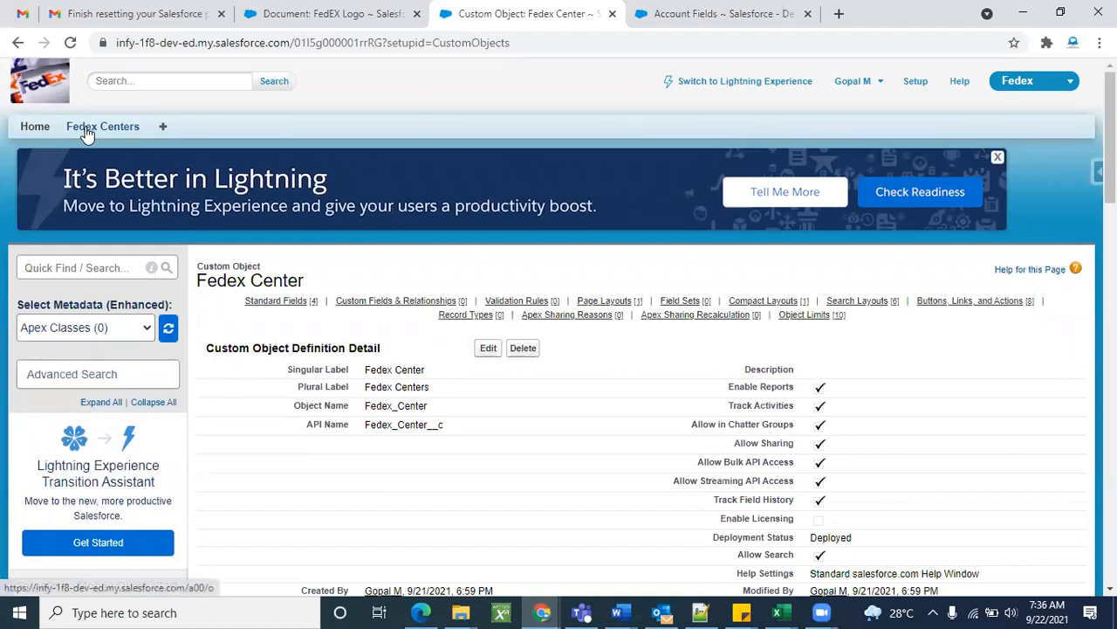
scroll(339, 503, "down", 3)
scroll(339, 504, "down", 3)
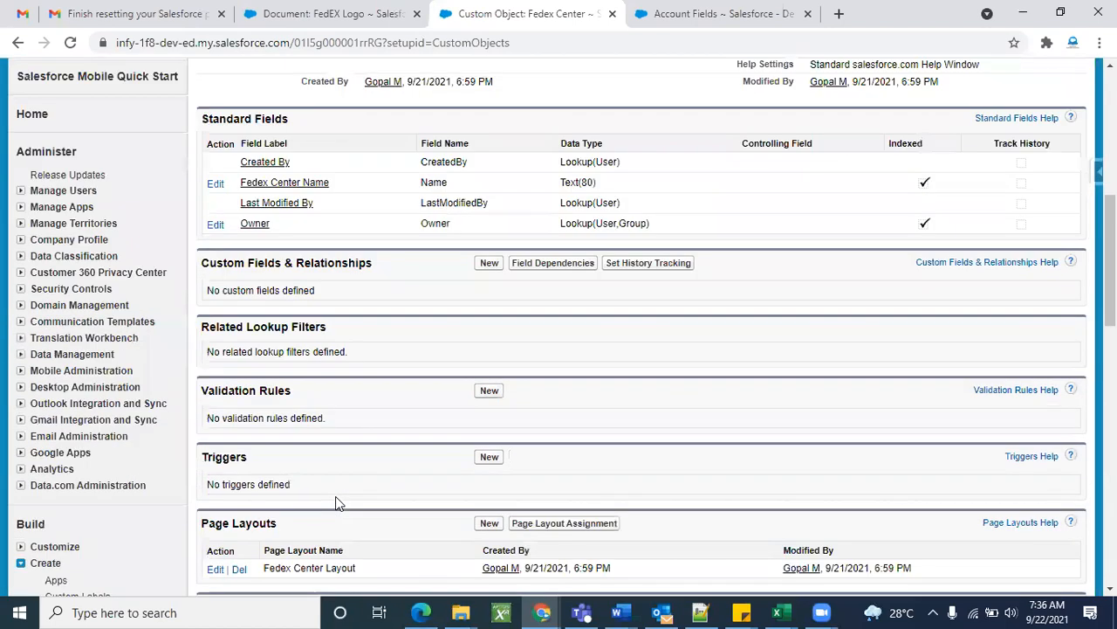
scroll(339, 503, "down", 3)
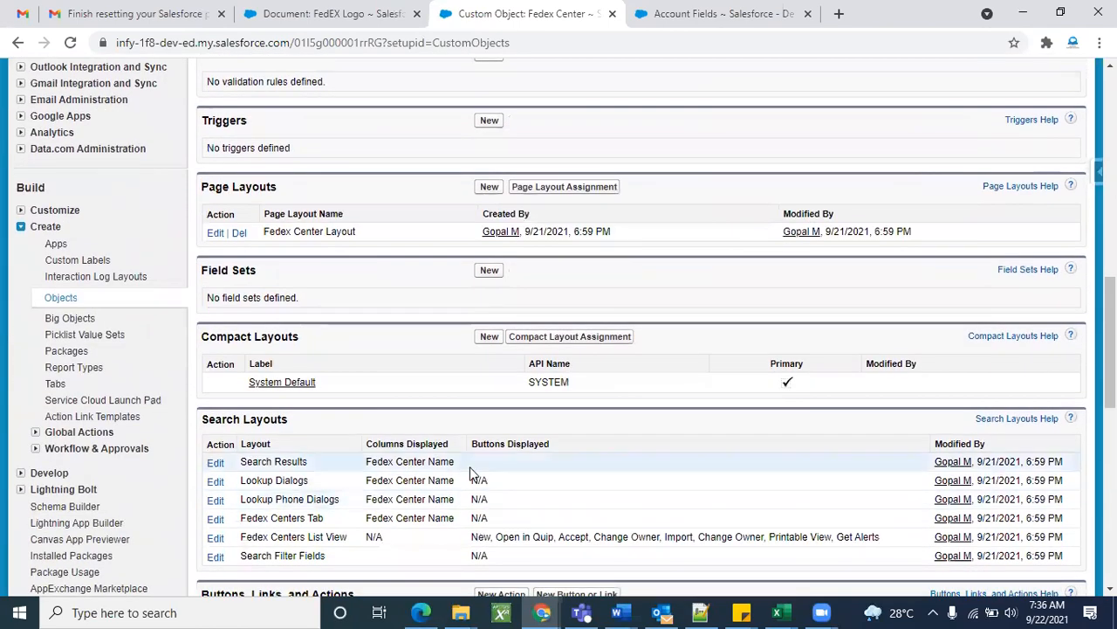
scroll(469, 469, "down", 1)
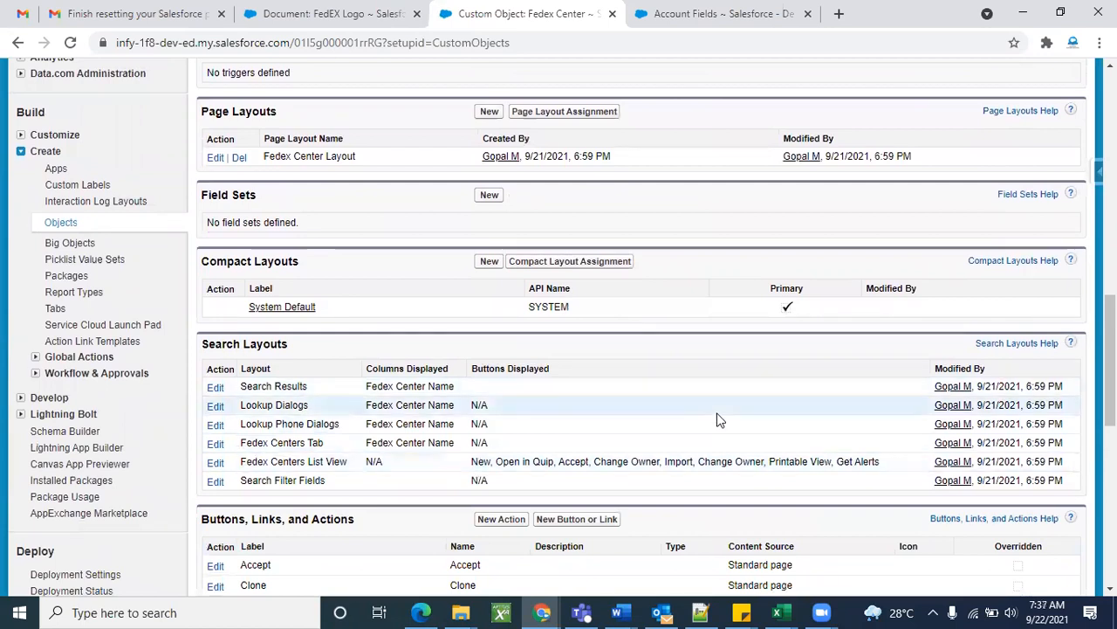
scroll(717, 420, "up", 12)
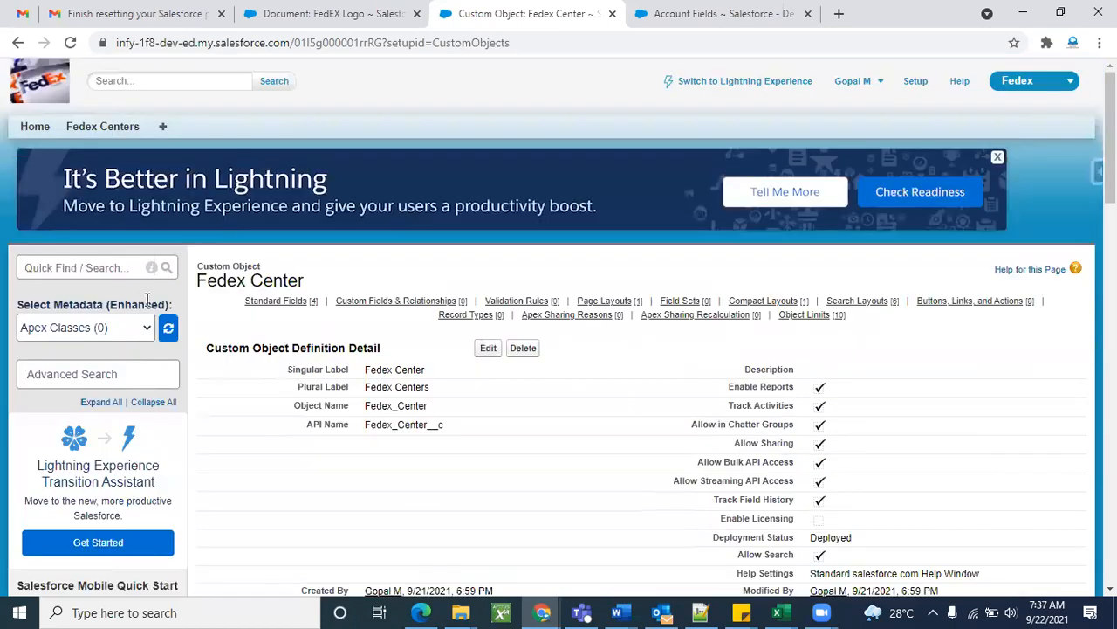
Find Profiles via Quick Find, filter to S, and open System Administrator.
left_click(104, 268)
type("ofile")
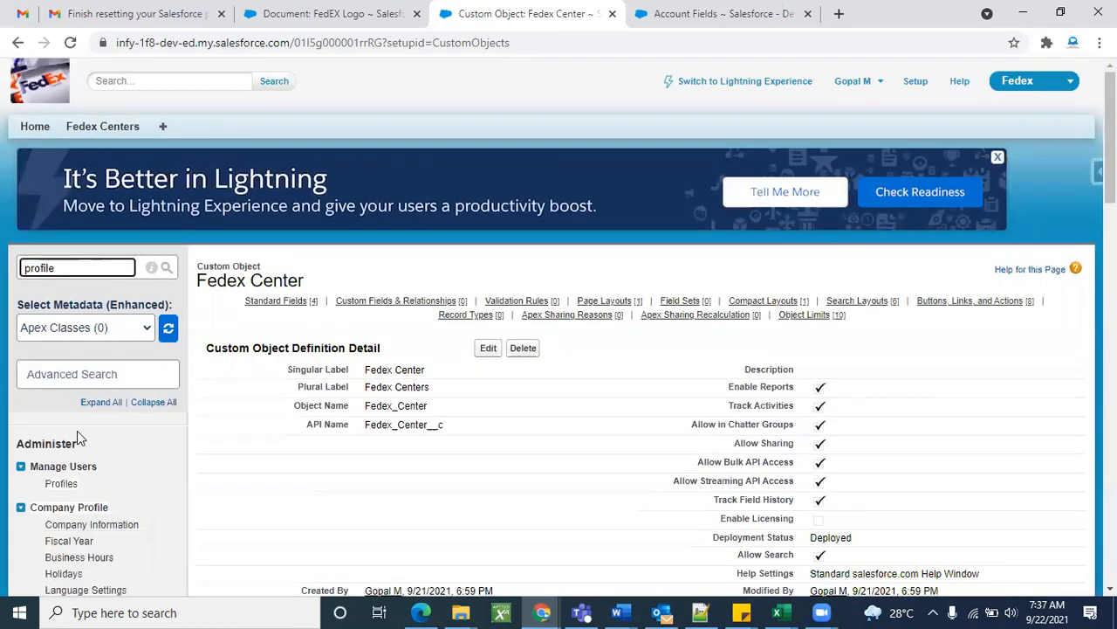
scroll(74, 433, "down", 1)
left_click(62, 409)
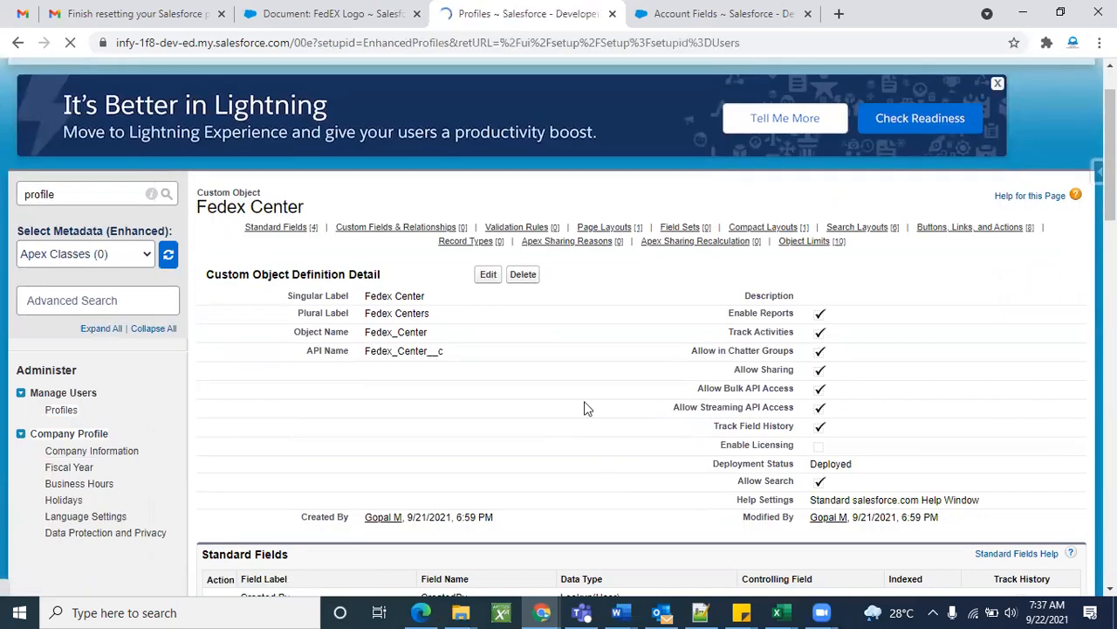
scroll(619, 382, "down", 3)
scroll(501, 429, "down", 3)
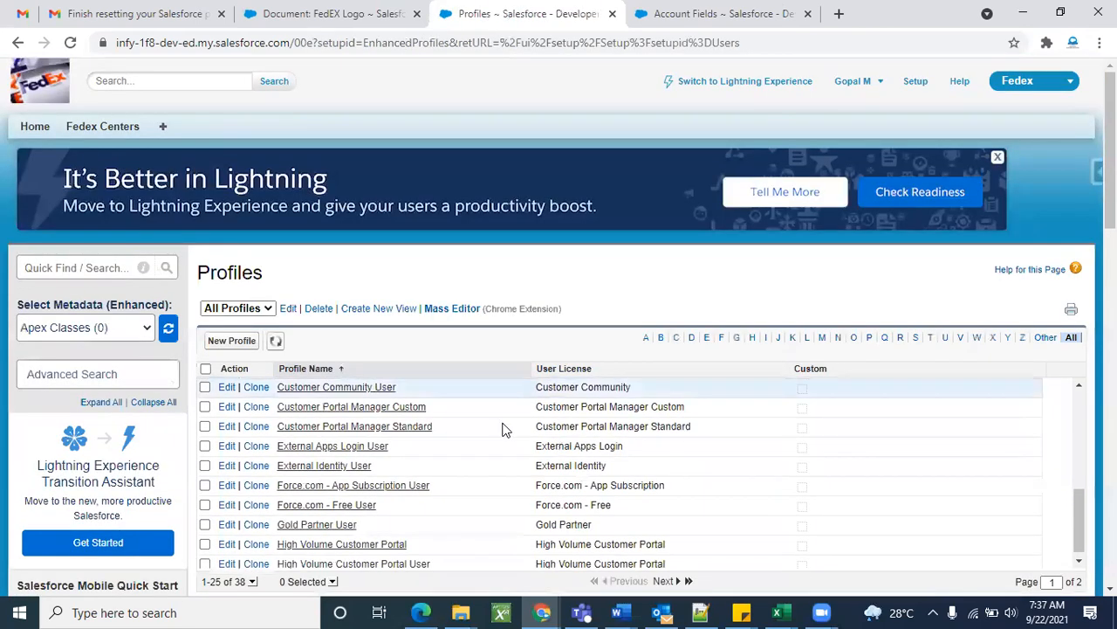
scroll(501, 428, "down", 2)
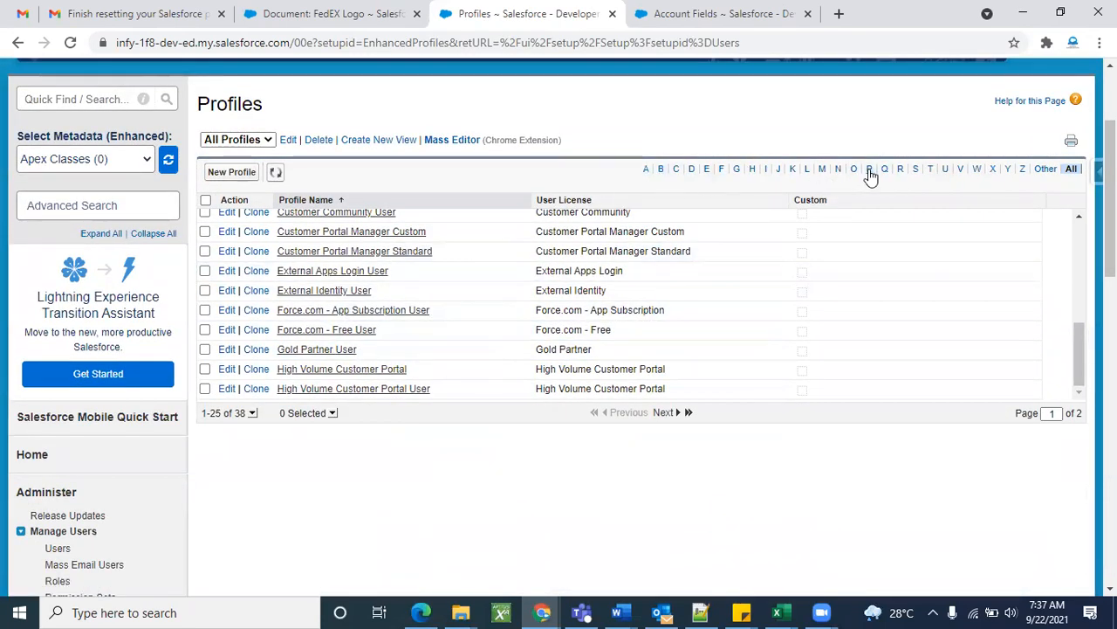
left_click(916, 174)
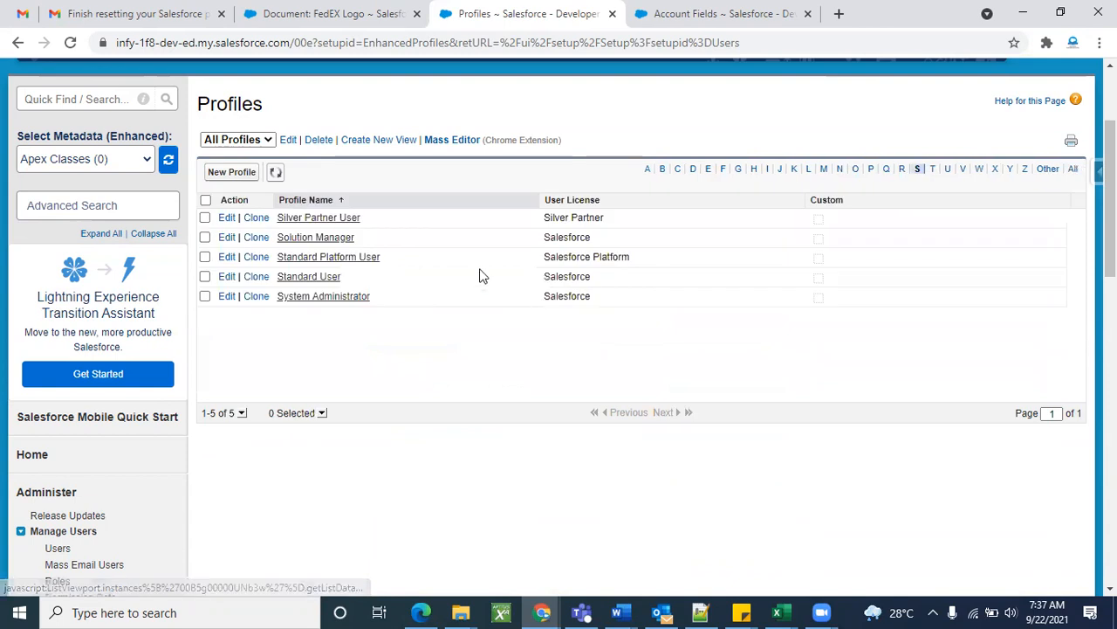
left_click(324, 297)
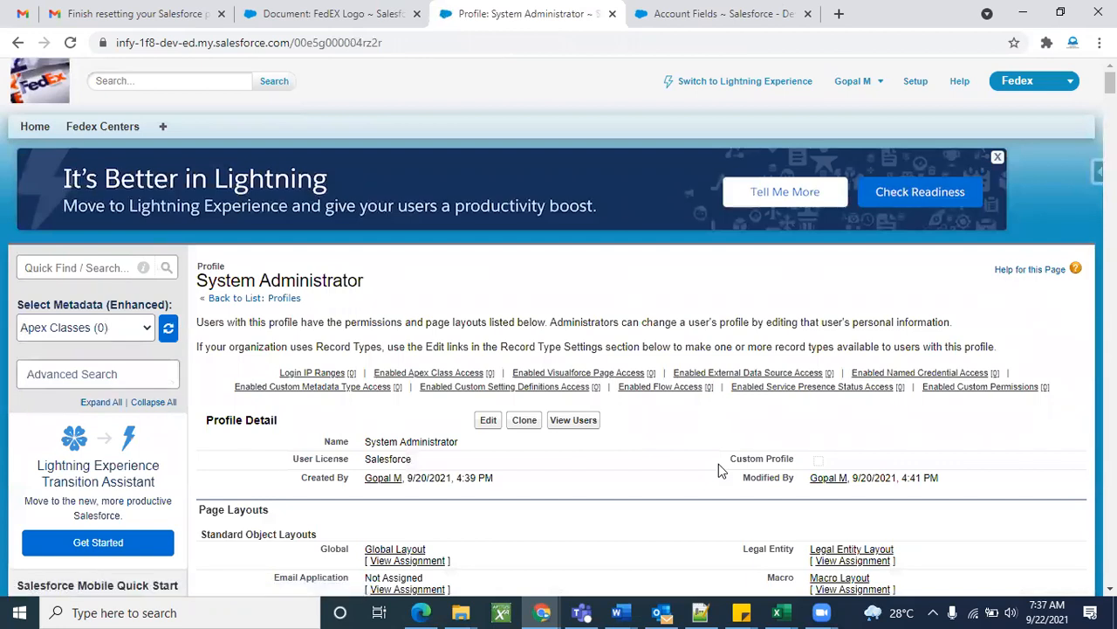
Edit the System Administrator profile and locate Fedex Centers under Custom Tab Settings.
left_click(487, 422)
scroll(725, 343, "down", 4)
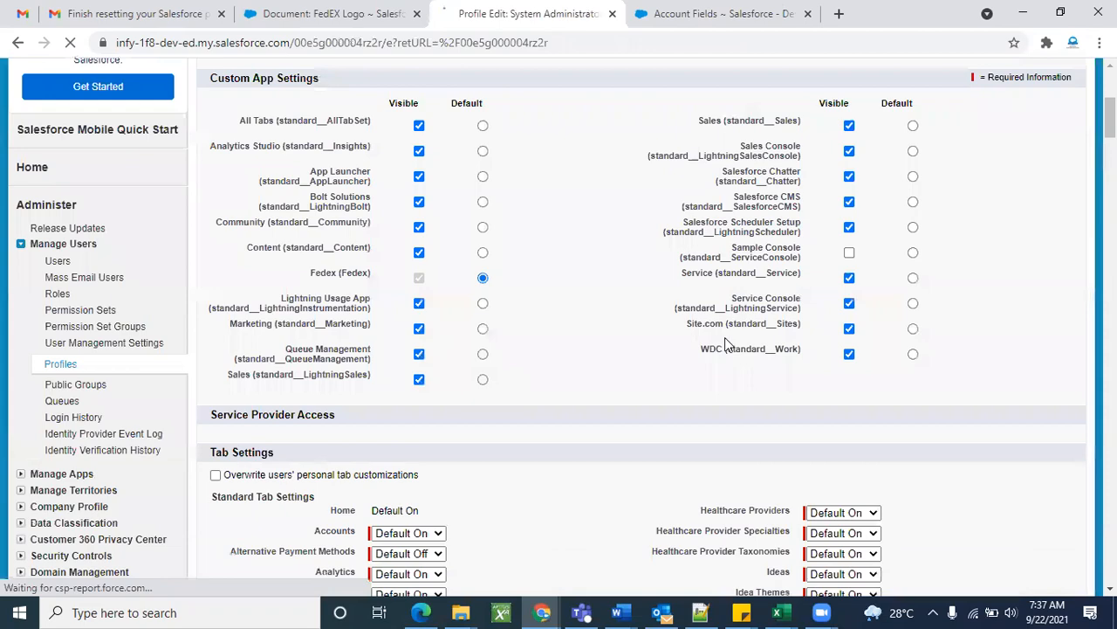
scroll(647, 426, "down", 8)
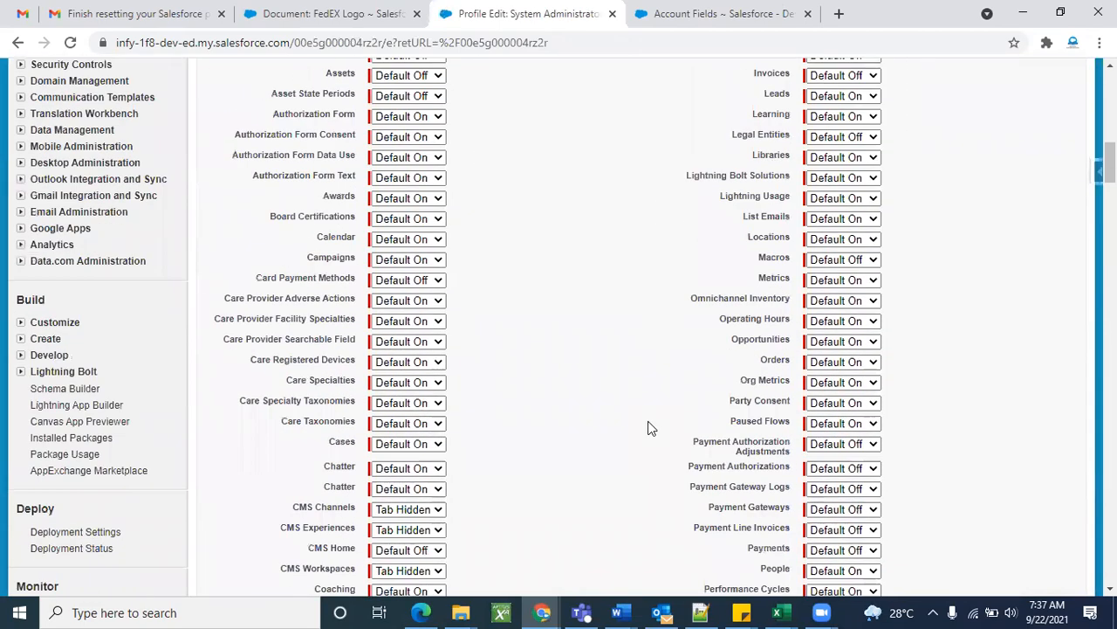
scroll(647, 423, "down", 15)
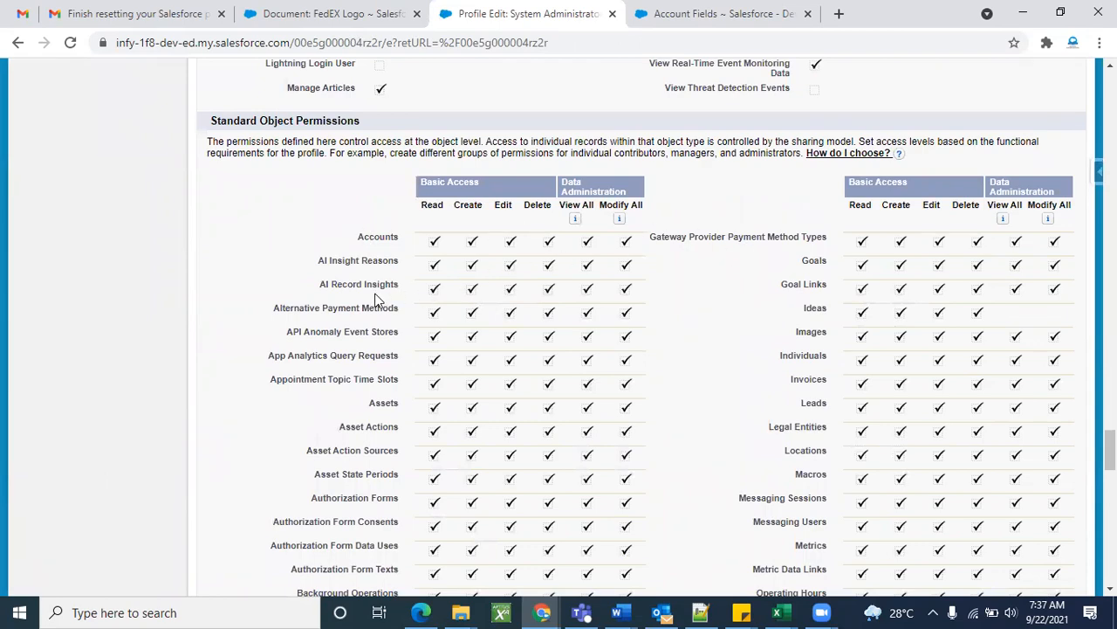
scroll(614, 411, "down", 14)
scroll(613, 411, "down", 5)
scroll(449, 275, "up", 4)
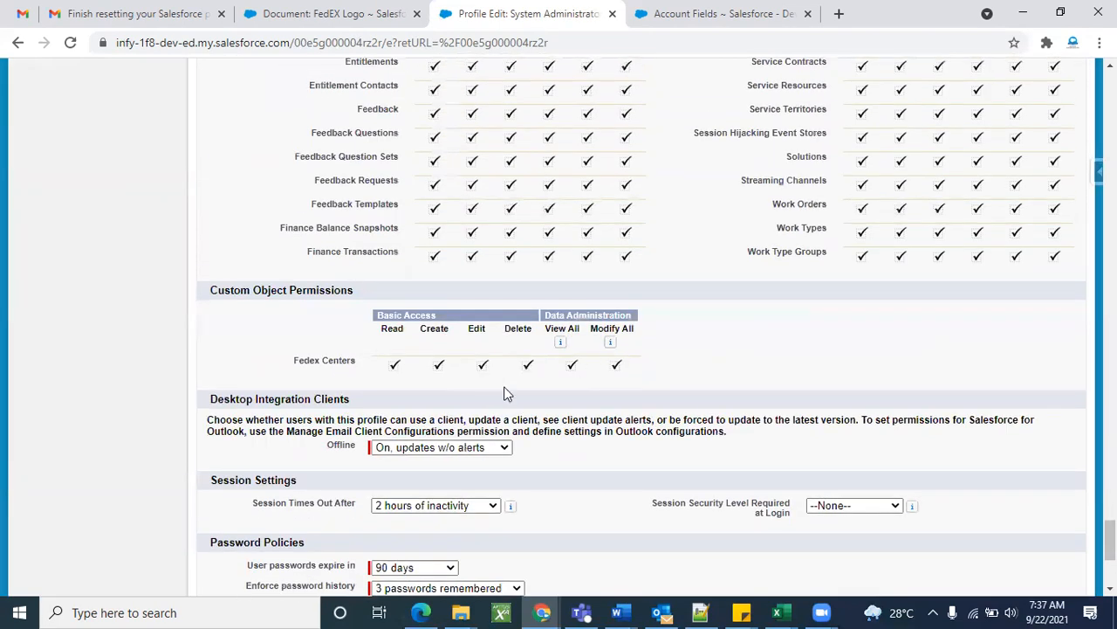
scroll(659, 356, "up", 20)
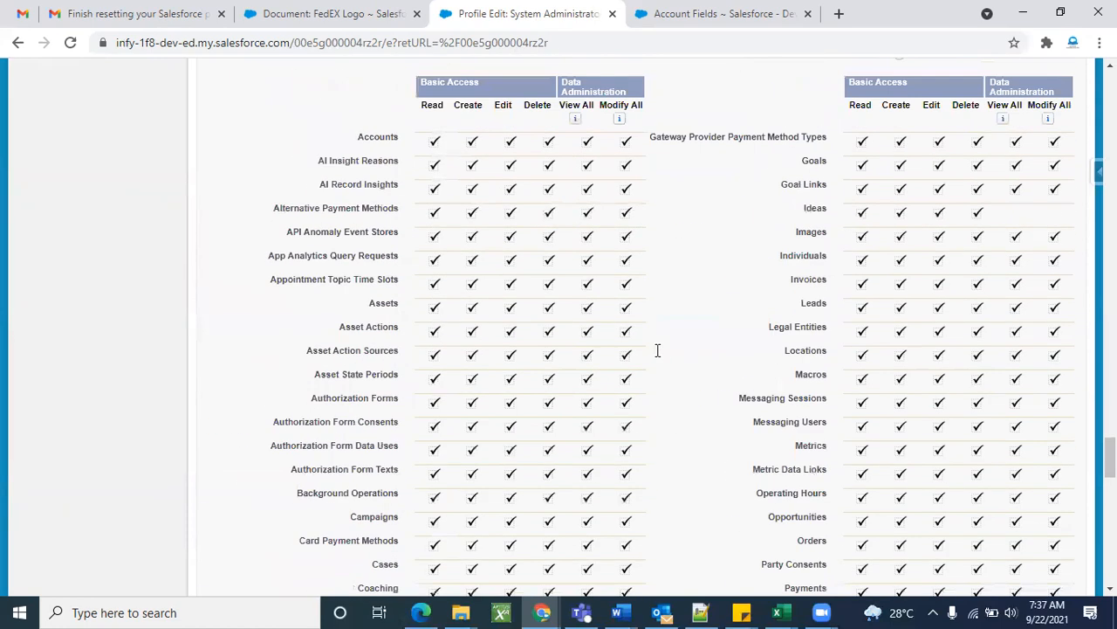
scroll(659, 356, "up", 20)
scroll(660, 356, "up", 10)
scroll(659, 357, "down", 10)
scroll(659, 356, "up", 2)
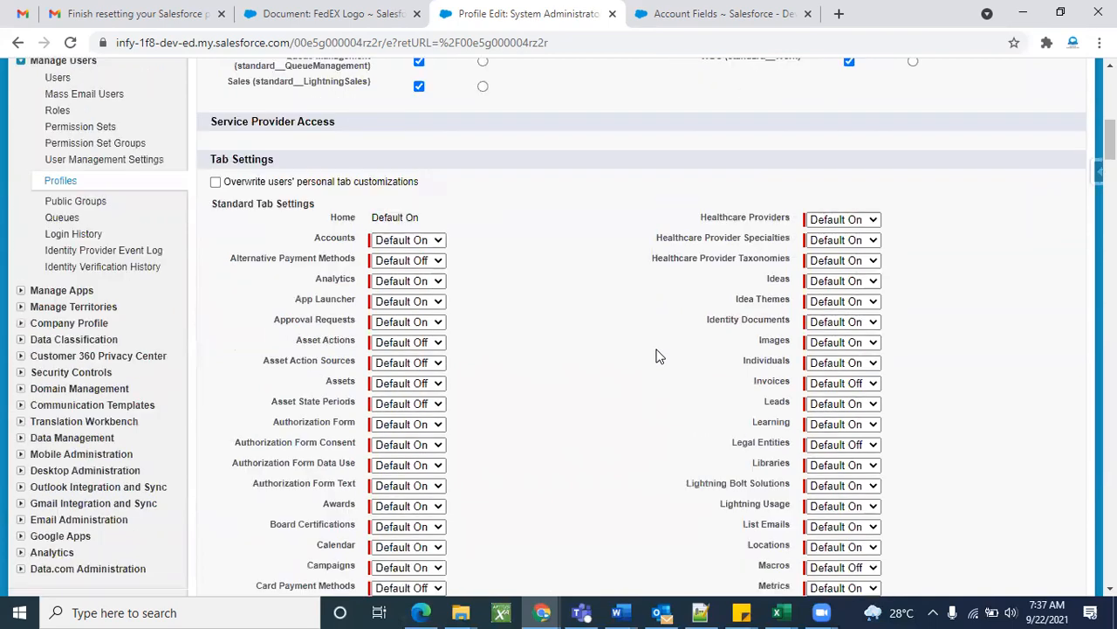
scroll(659, 356, "down", 18)
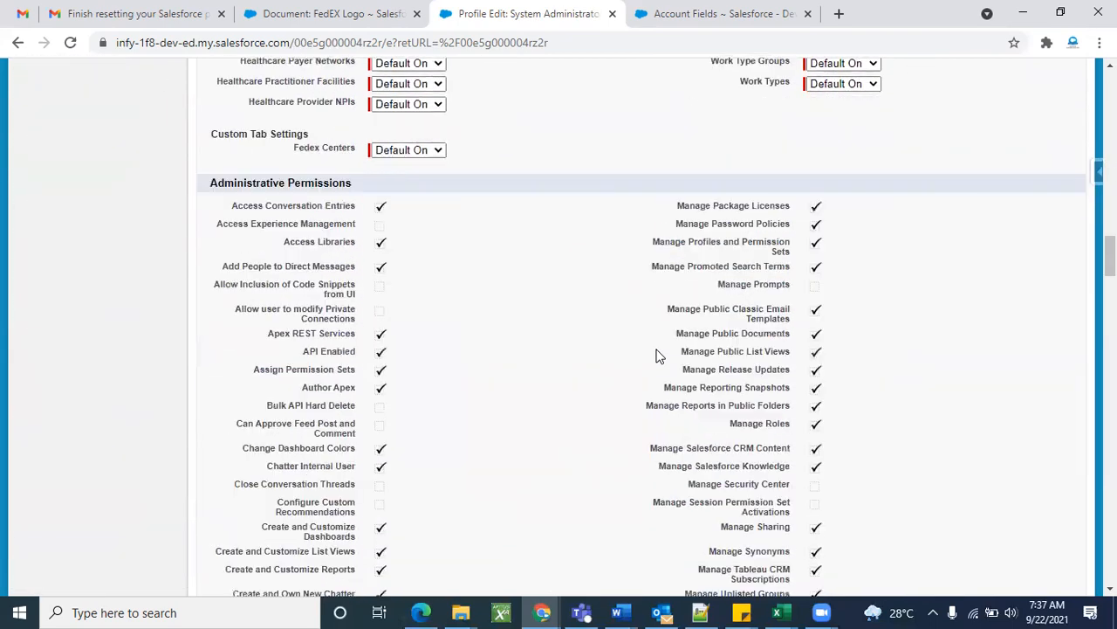
scroll(656, 353, "up", 1)
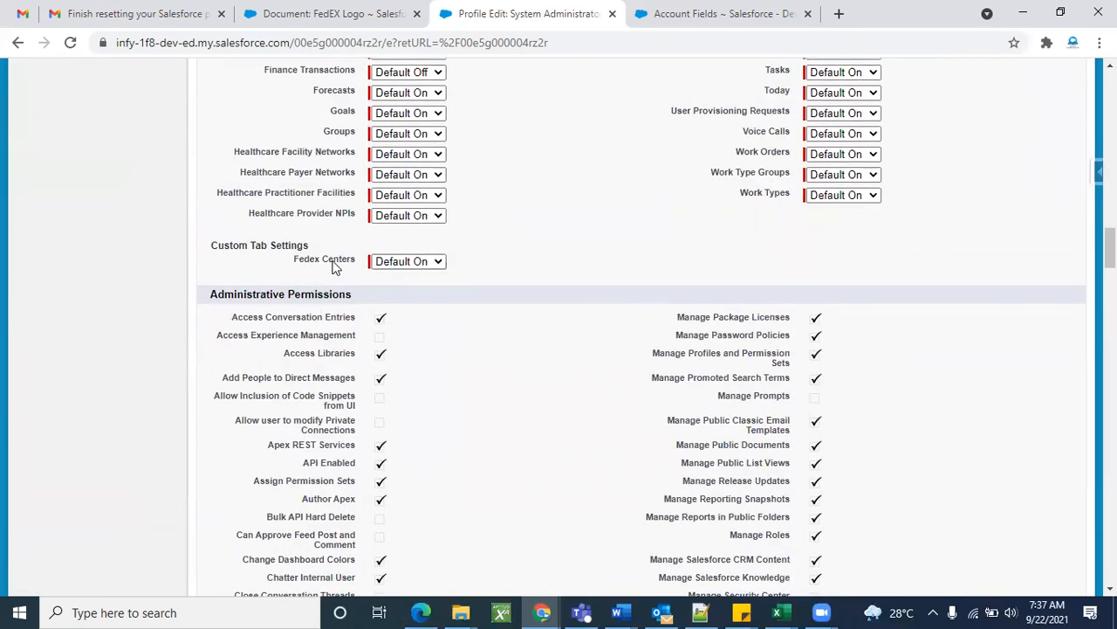
Set the Fedex Centers tab to Tab Hidden and save the profile.
left_click(410, 261)
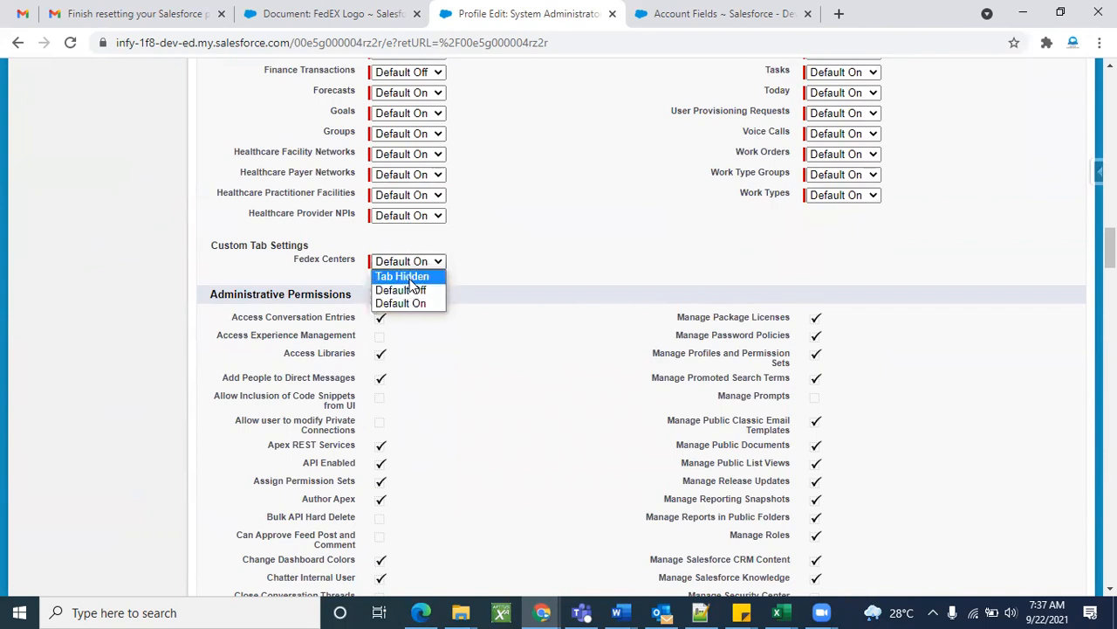
left_click(408, 276)
scroll(520, 284, "up", 20)
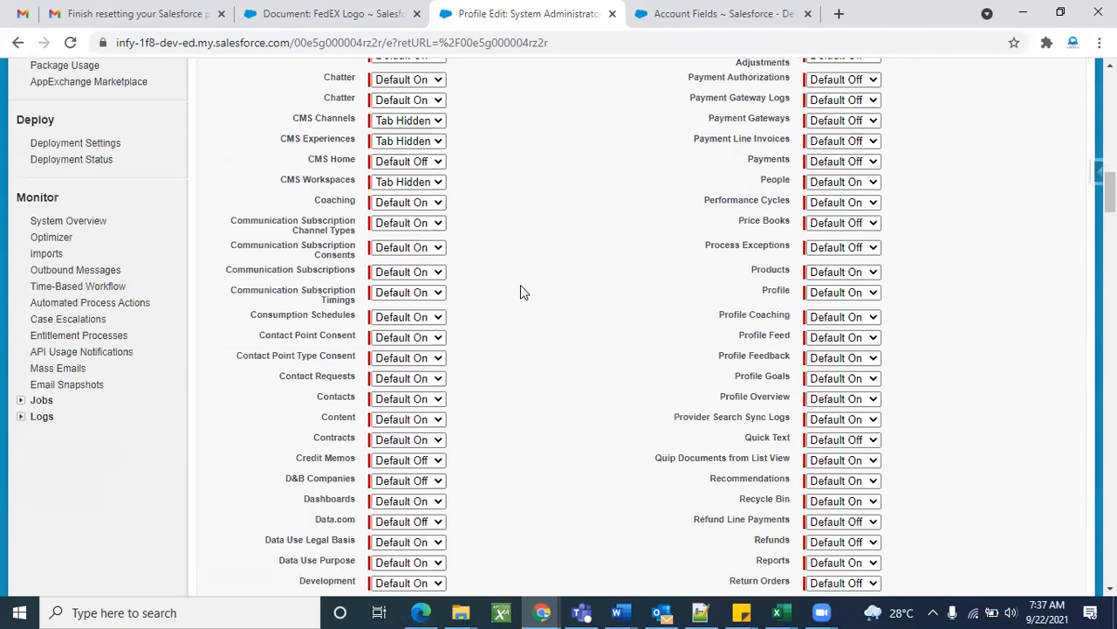
left_click(483, 126)
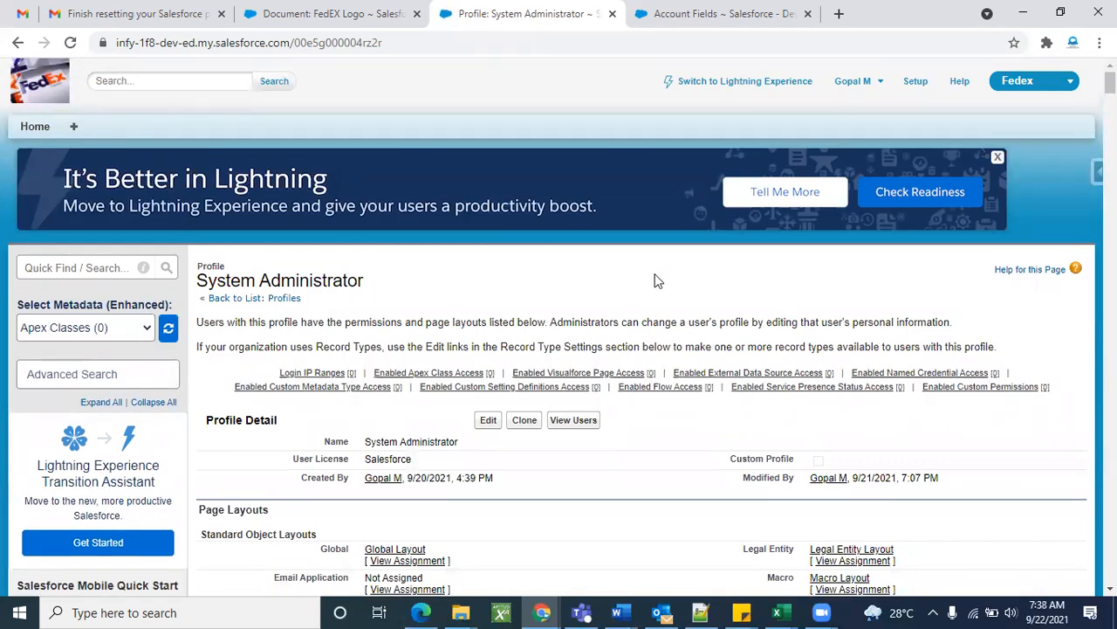
Change Fedex Centers from Tab Hidden to Default On in the System Administrator profile and save.
scroll(606, 294, "down", 2)
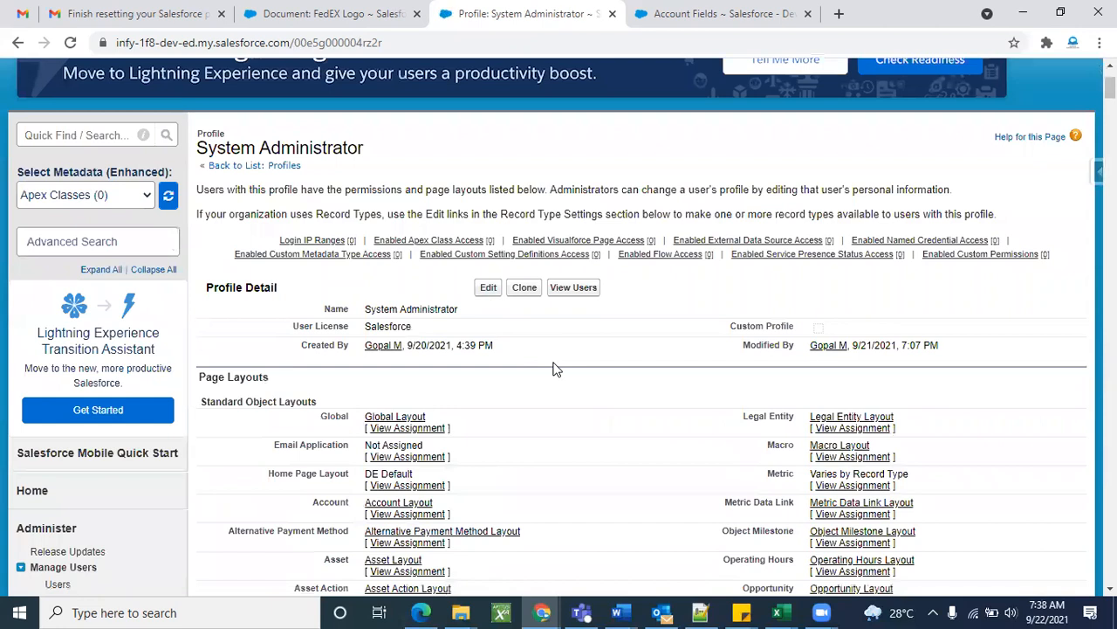
left_click(489, 289)
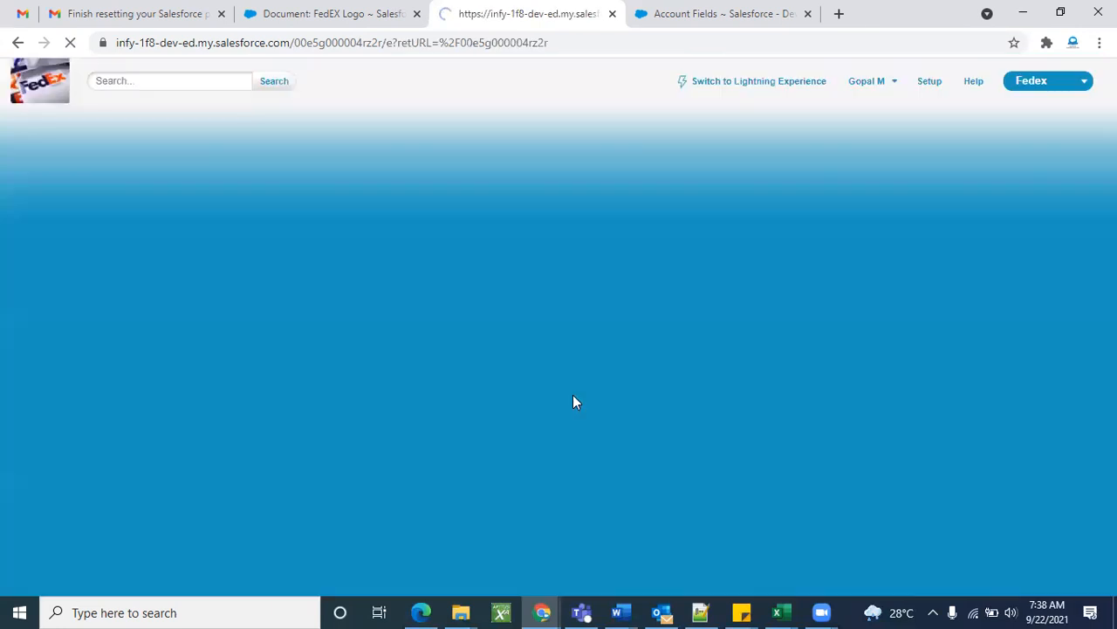
scroll(484, 475, "down", 4)
scroll(485, 476, "down", 10)
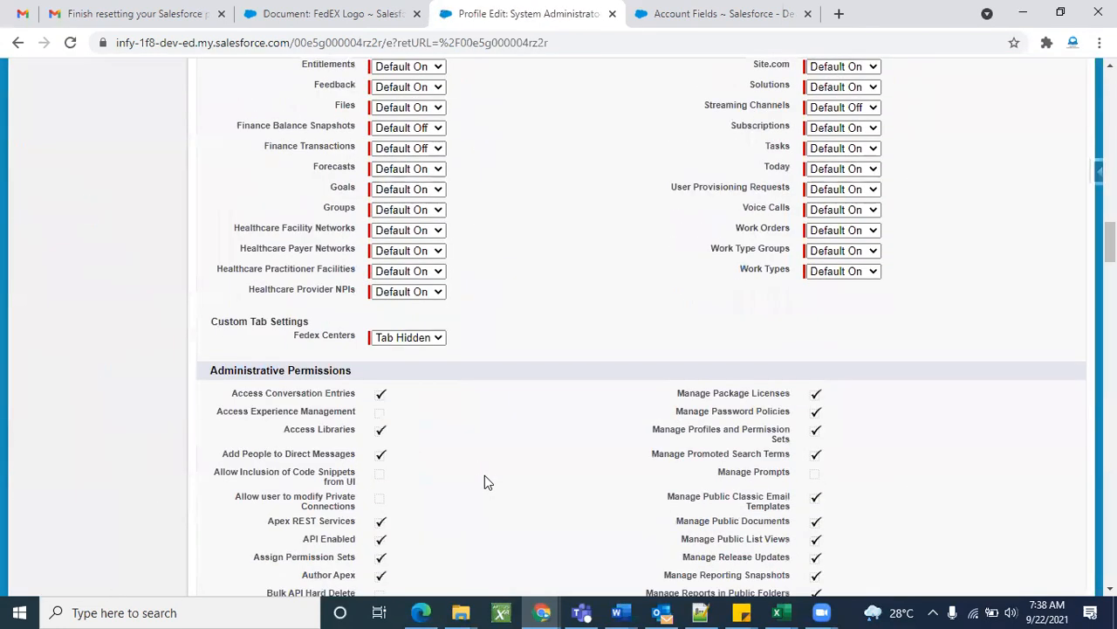
left_click(419, 331)
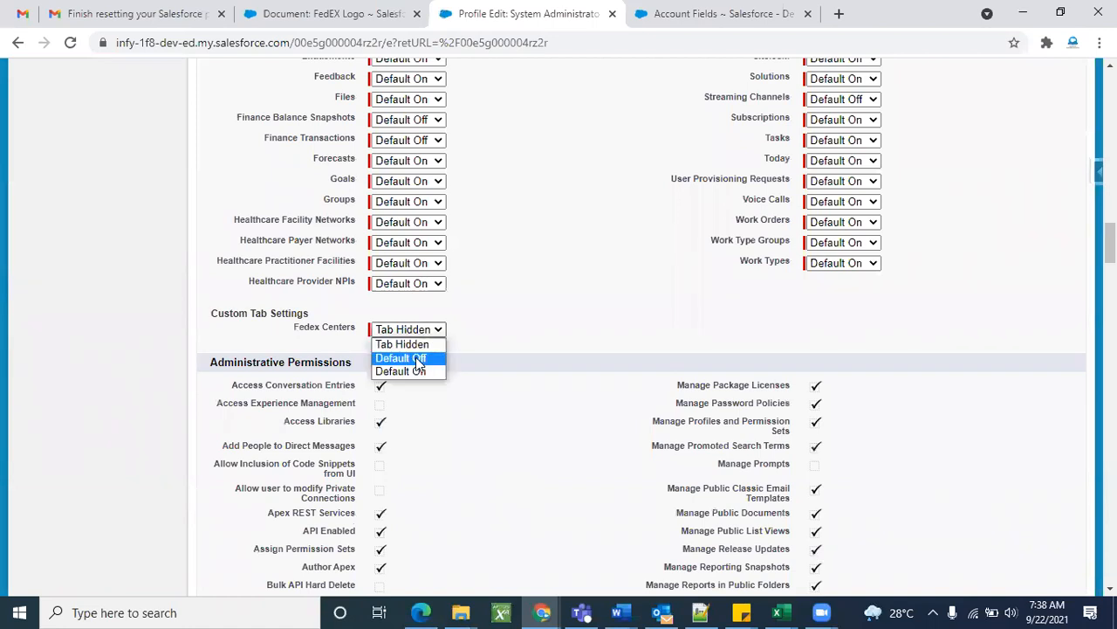
left_click(418, 371)
scroll(572, 331, "up", 15)
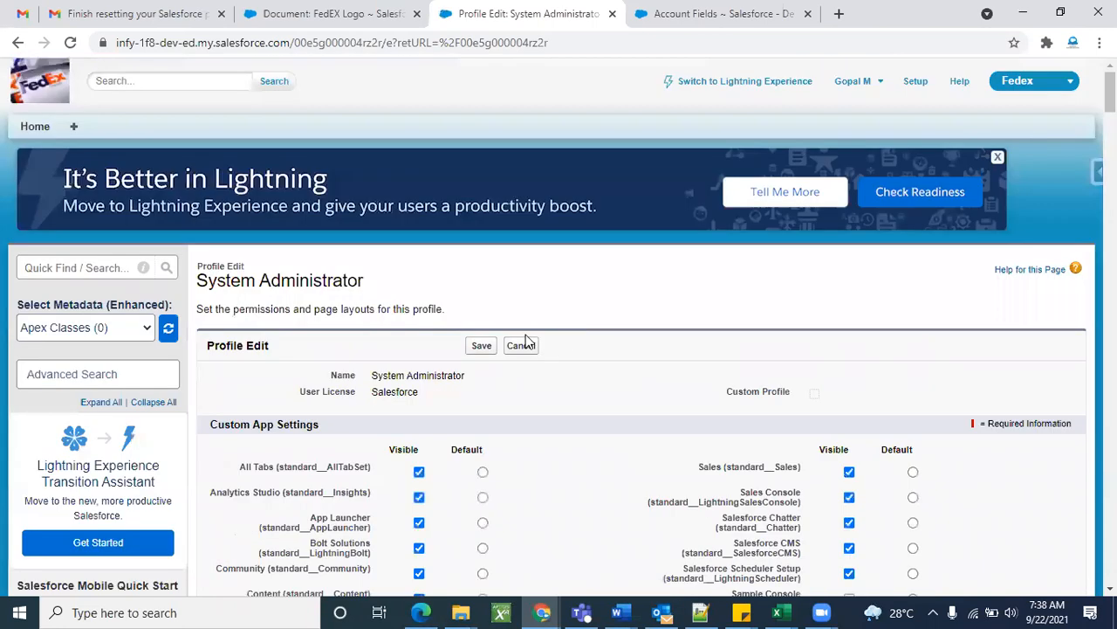
left_click(492, 349)
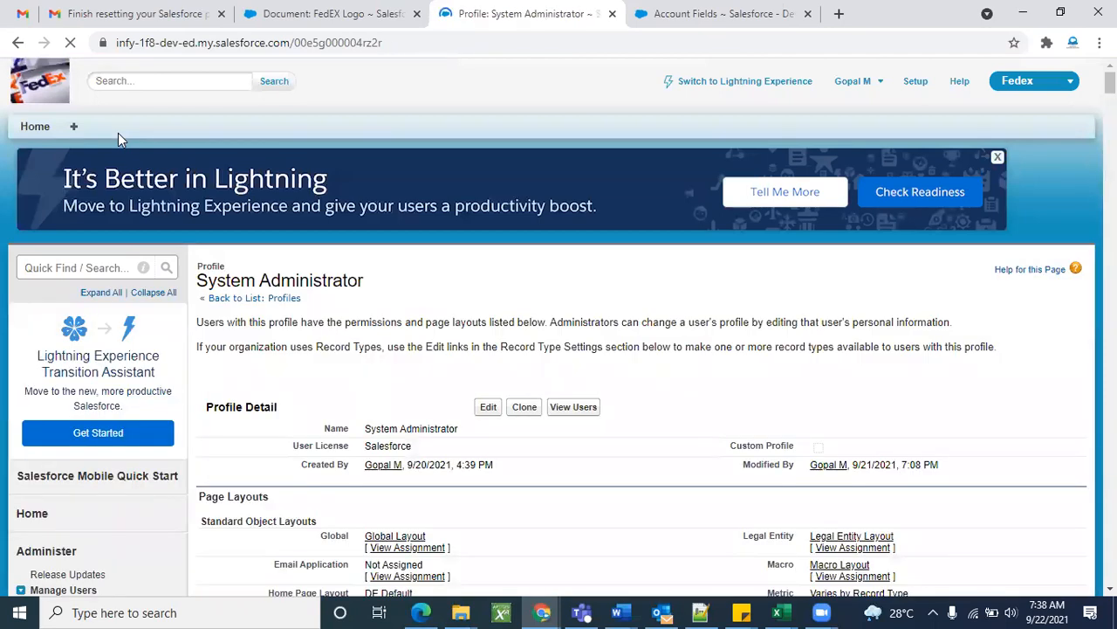
Open the Customize My Tabs page for the Fedex app from All Tabs.
left_click(71, 43)
left_click(75, 127)
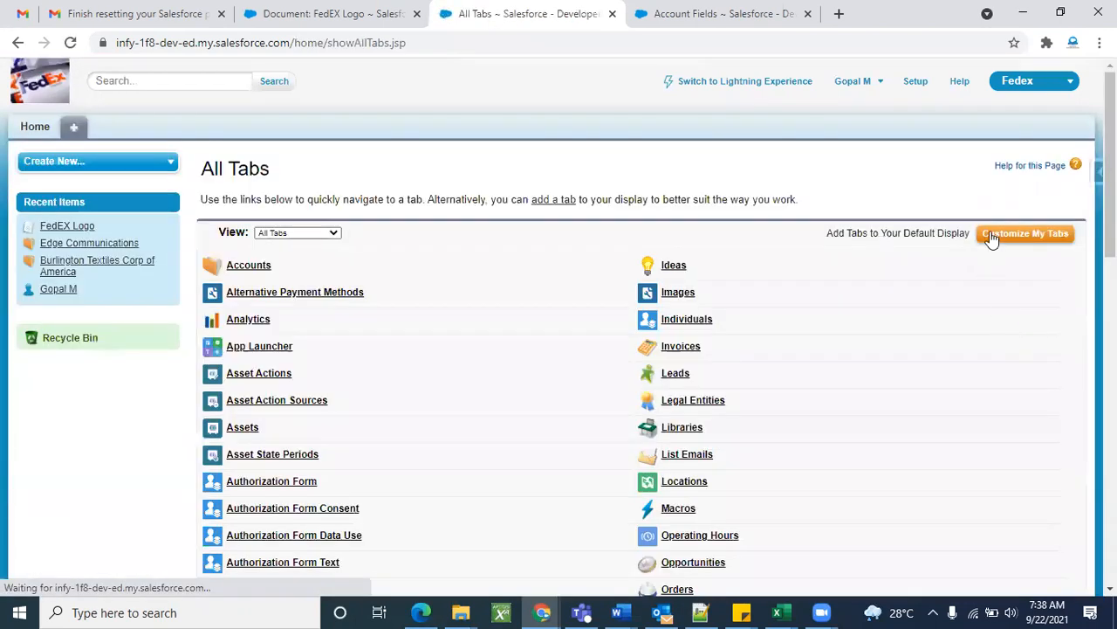
left_click(992, 237)
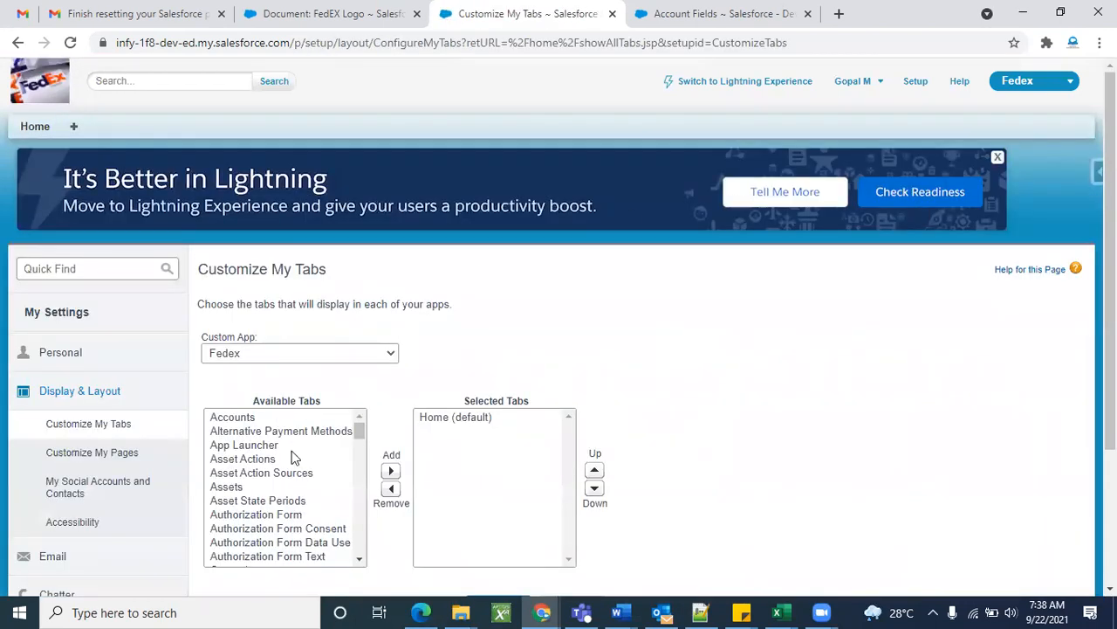
scroll(294, 458, "down", 10)
scroll(291, 452, "up", 5)
scroll(293, 457, "down", 5)
scroll(293, 457, "up", 4)
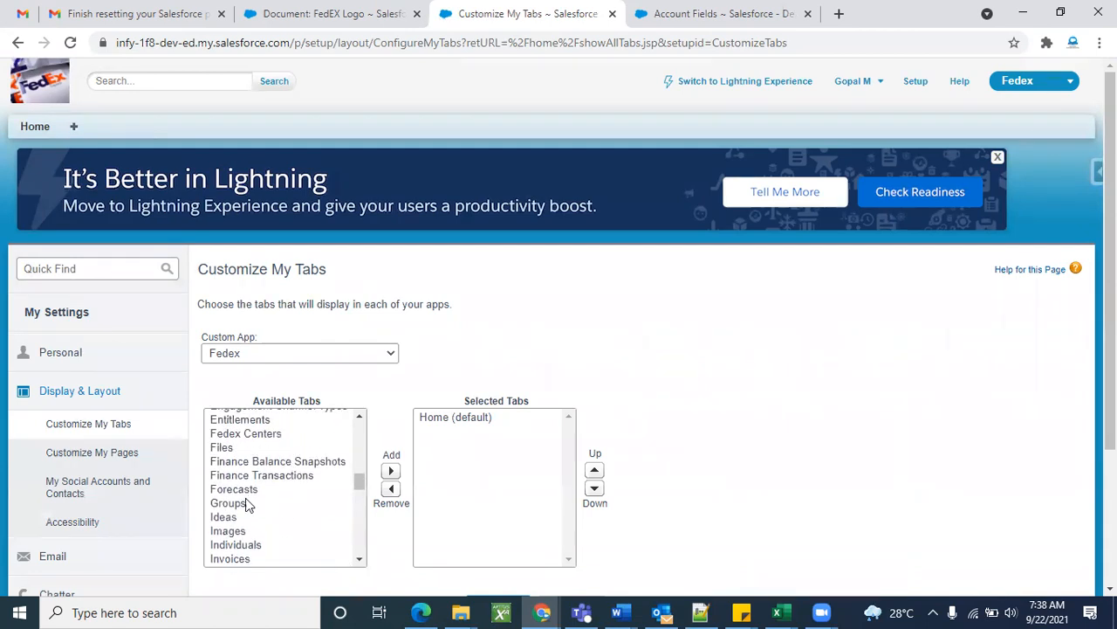
scroll(262, 490, "up", 2)
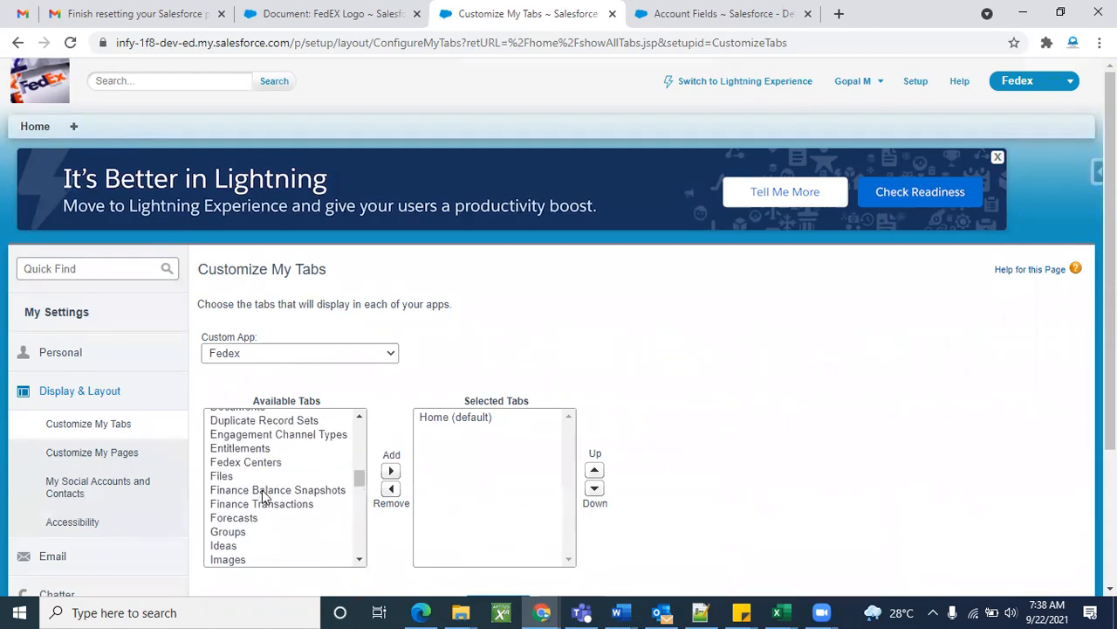
Add Fedex Centers from Available Tabs to the Fedex app's selected tabs and save.
left_click(262, 473)
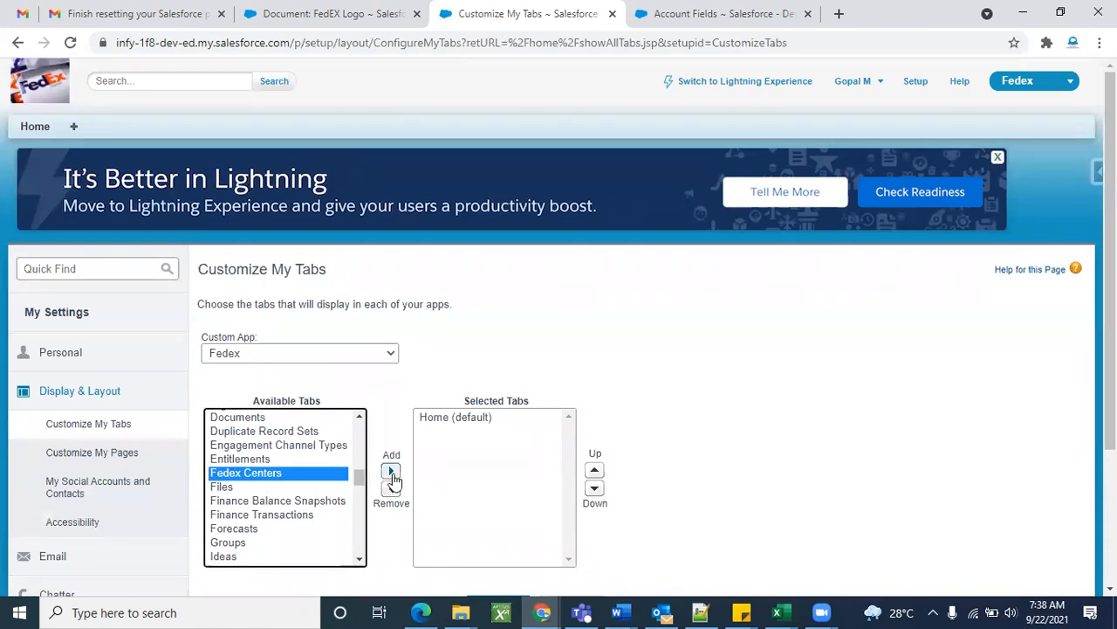
left_click(391, 472)
scroll(708, 486, "down", 3)
left_click(498, 422)
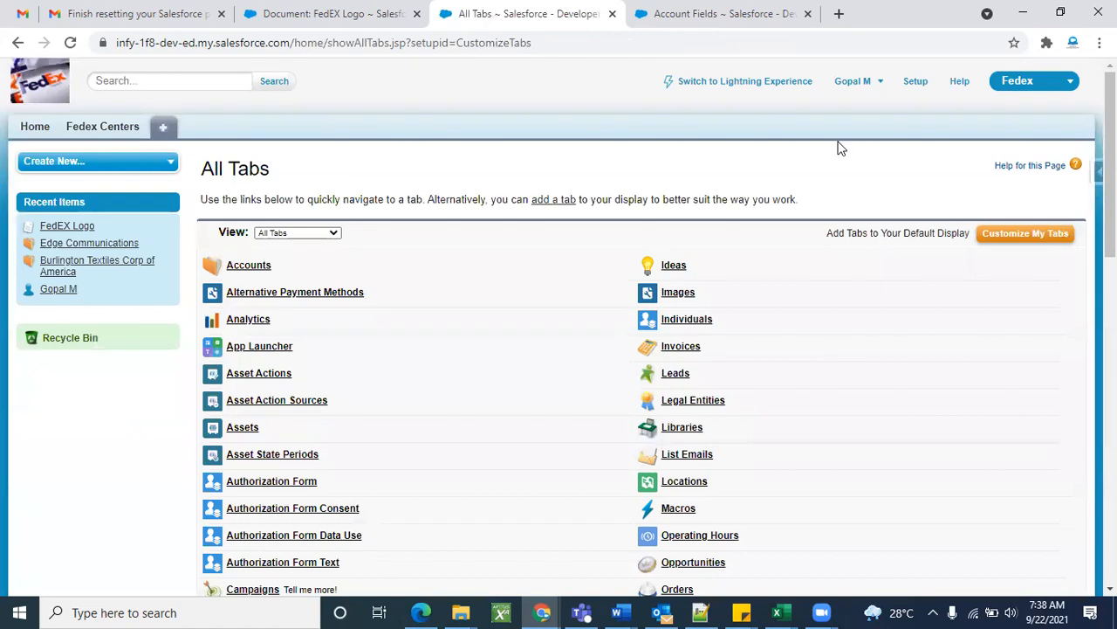
left_click(918, 84)
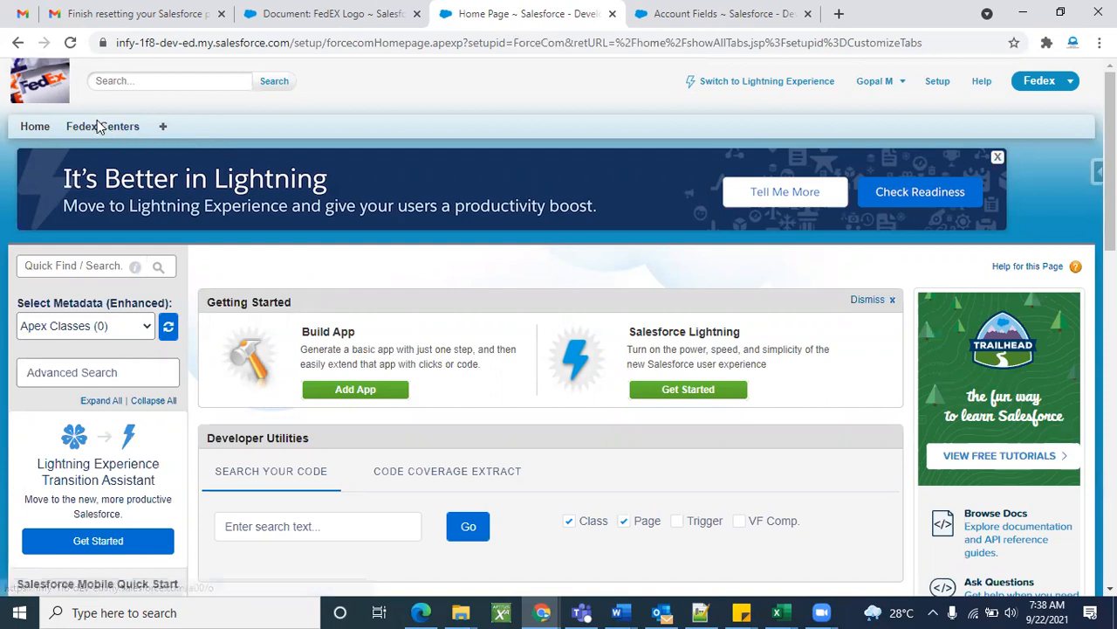
Close the Account Fields browser tab.
left_click(808, 13)
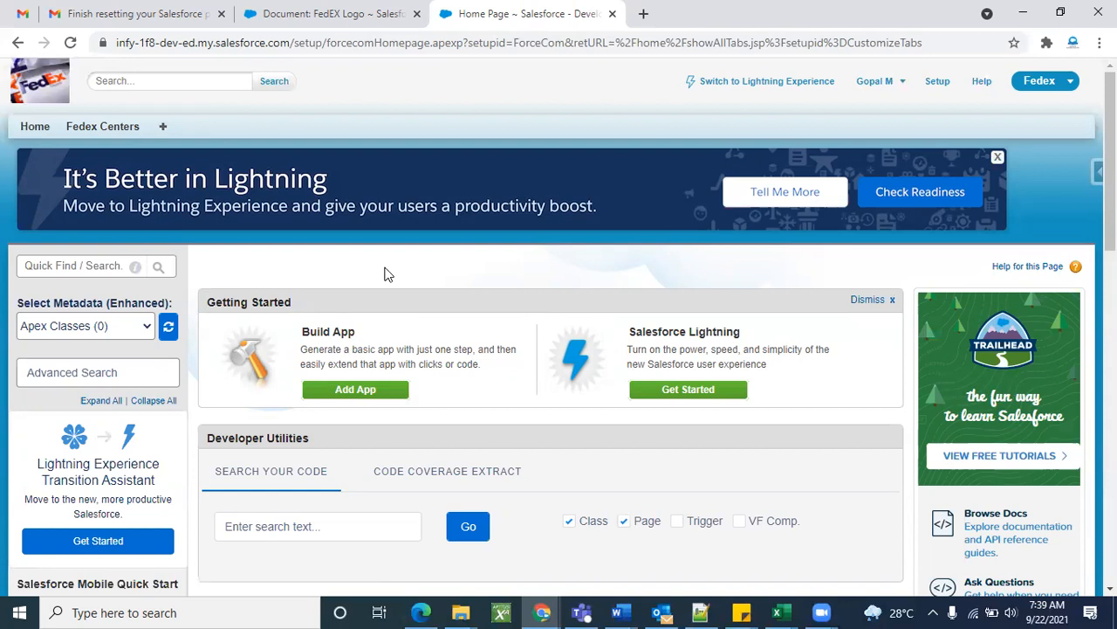
Search Quick Find for 'obj' and open the Custom Objects setup page.
left_click(74, 264)
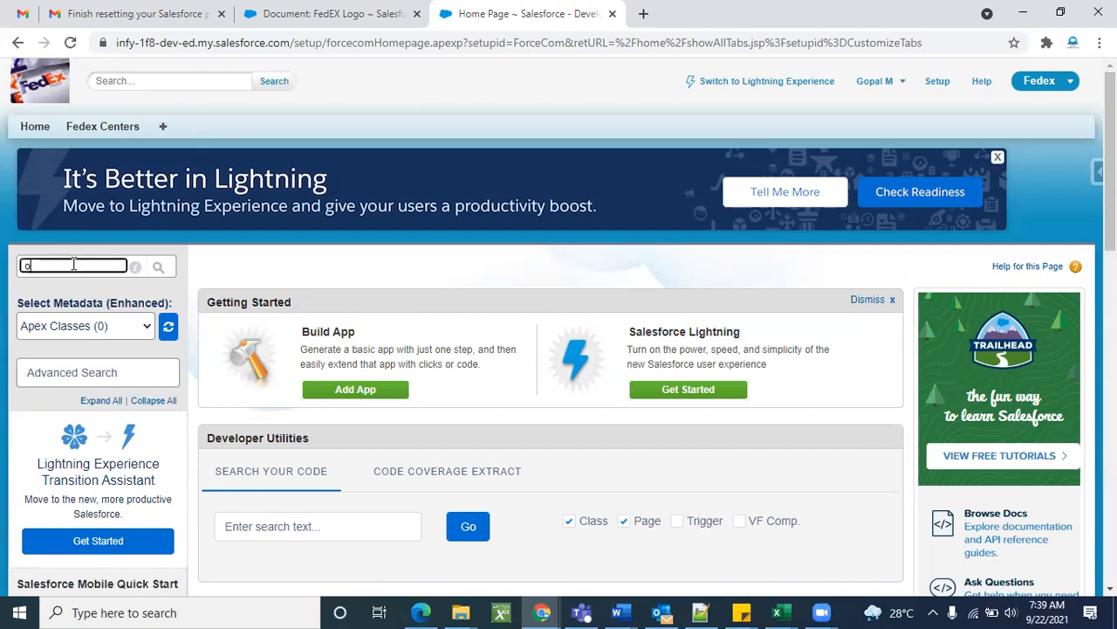
type("obj")
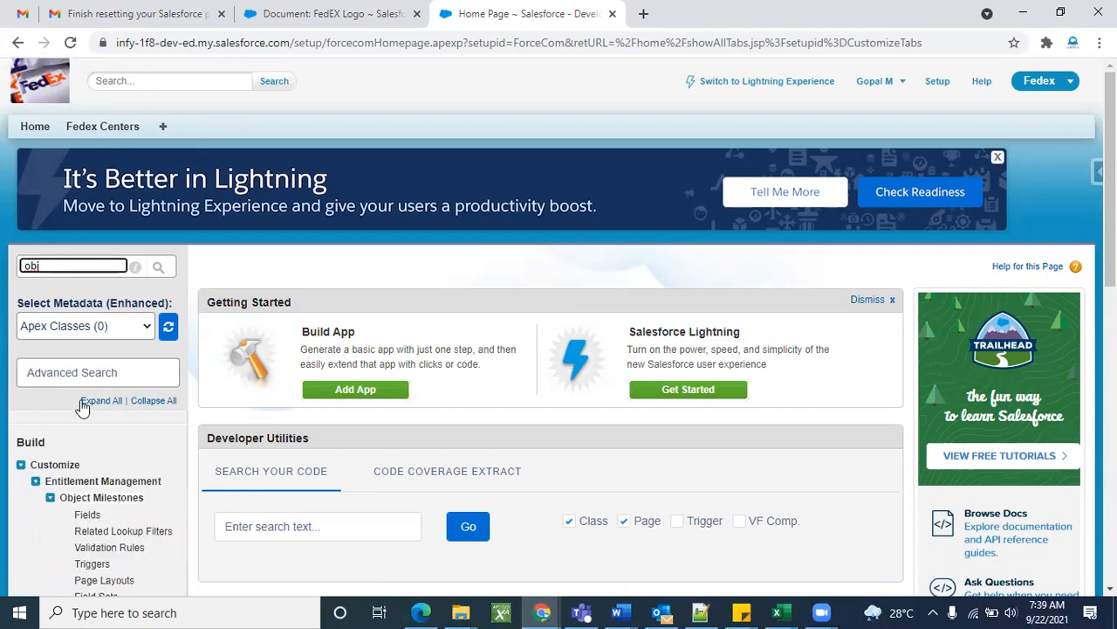
scroll(80, 407, "down", 5)
scroll(81, 408, "up", 5)
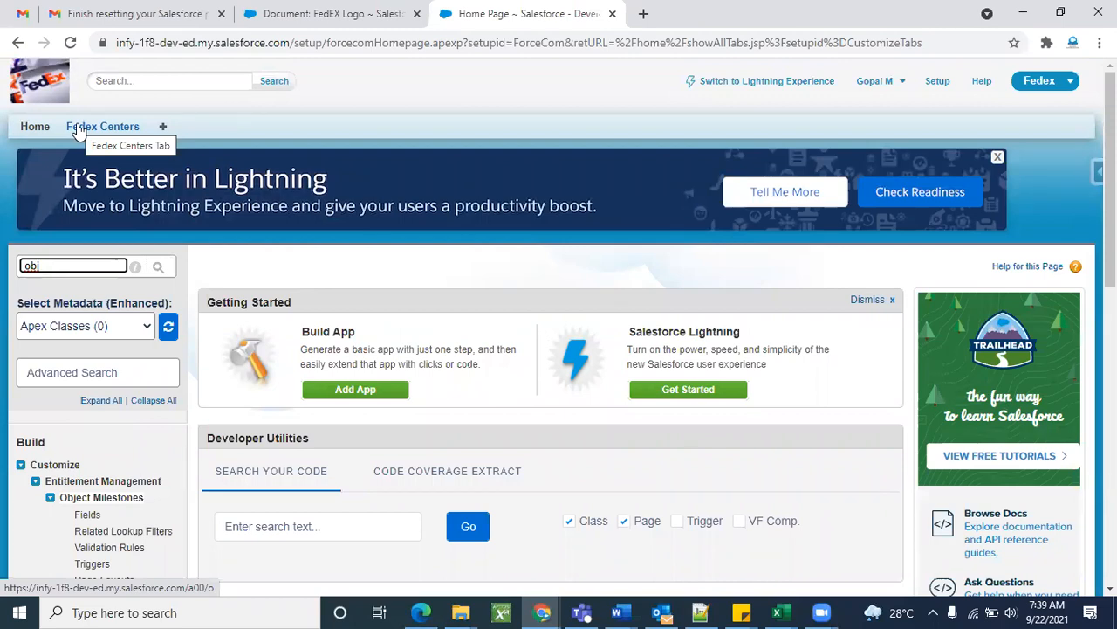
double_click(66, 261)
scroll(174, 462, "down", 3)
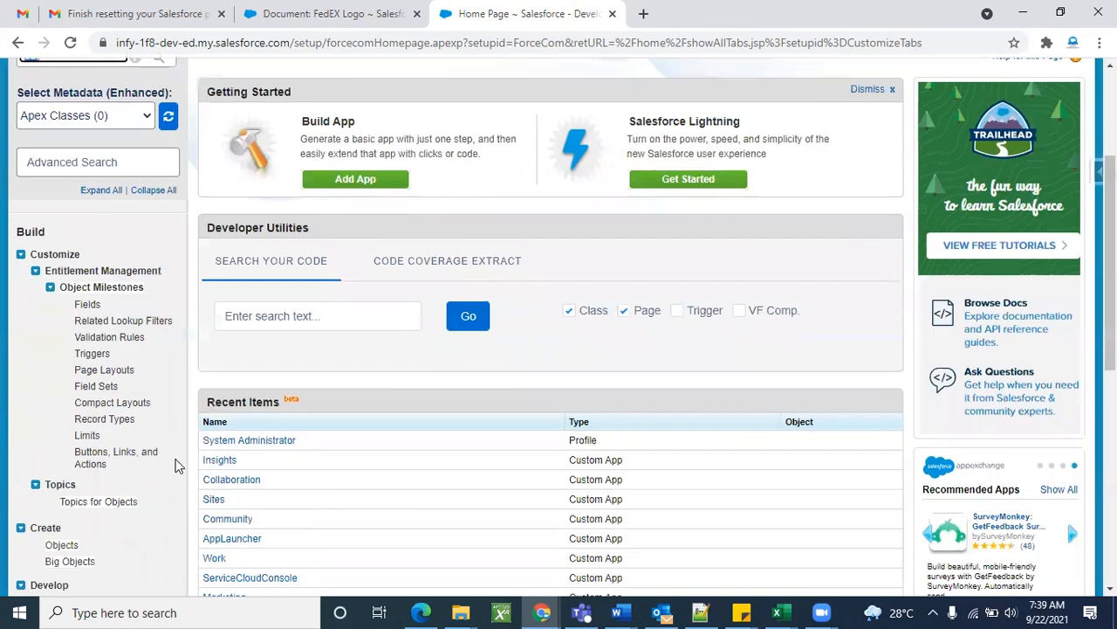
left_click(52, 478)
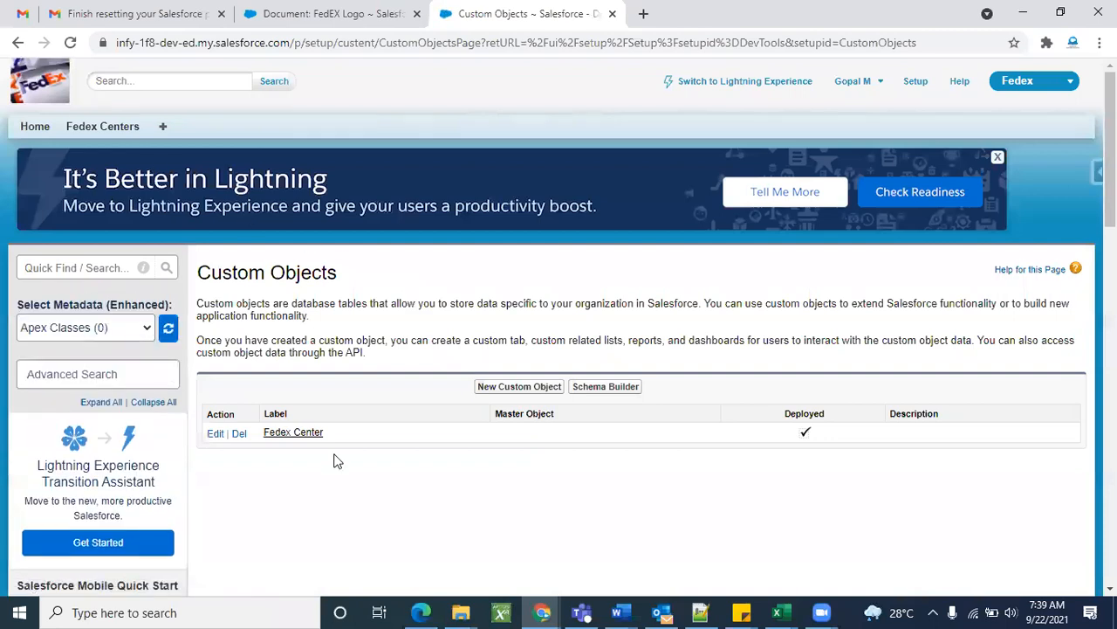
Start a new custom object and type 'FedEx1' as its label.
left_click(519, 387)
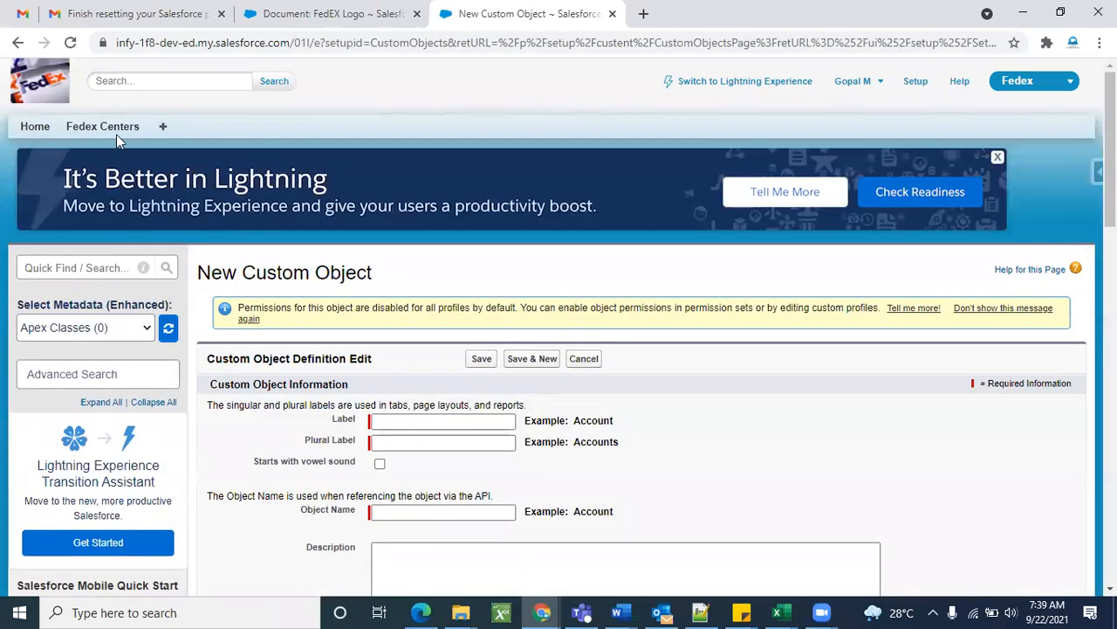
left_click(406, 420)
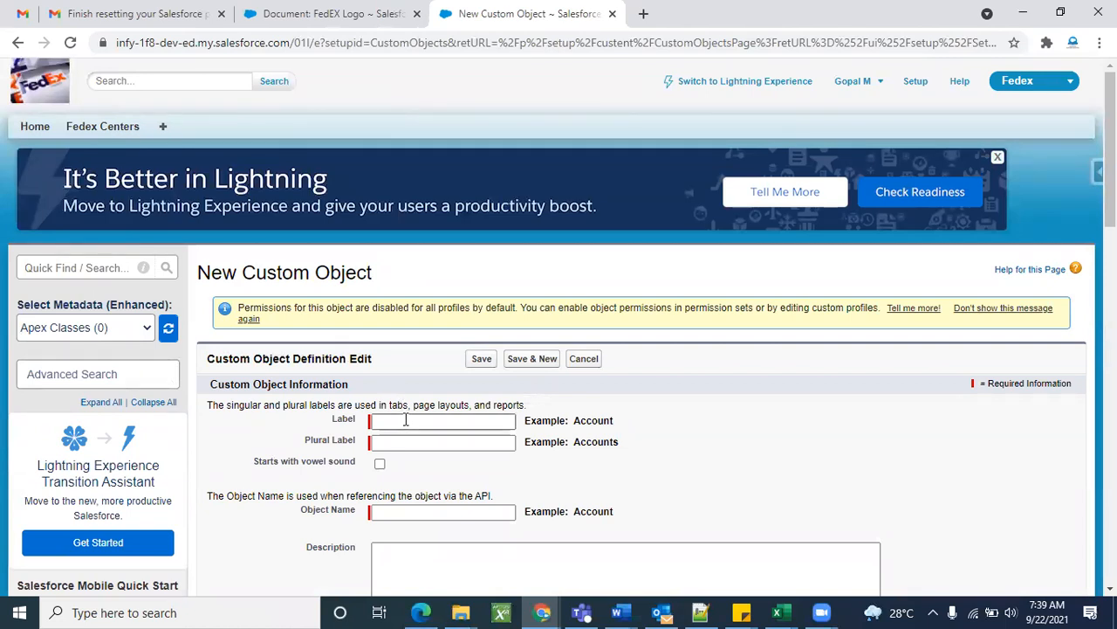
left_click(406, 420)
type("A")
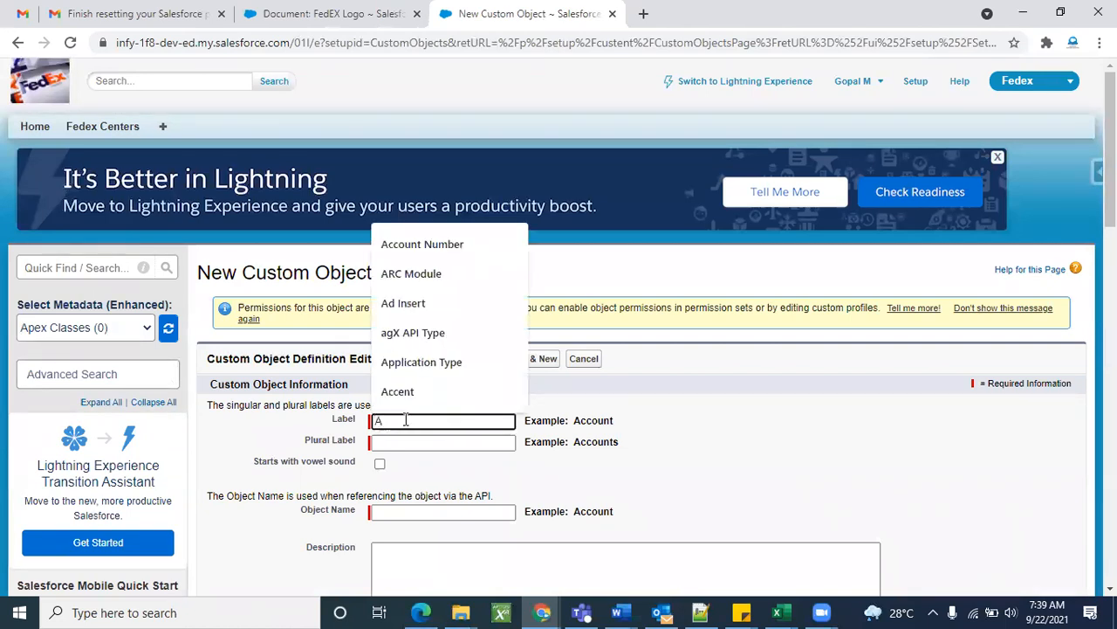
key("BackSpace")
type("Dex")
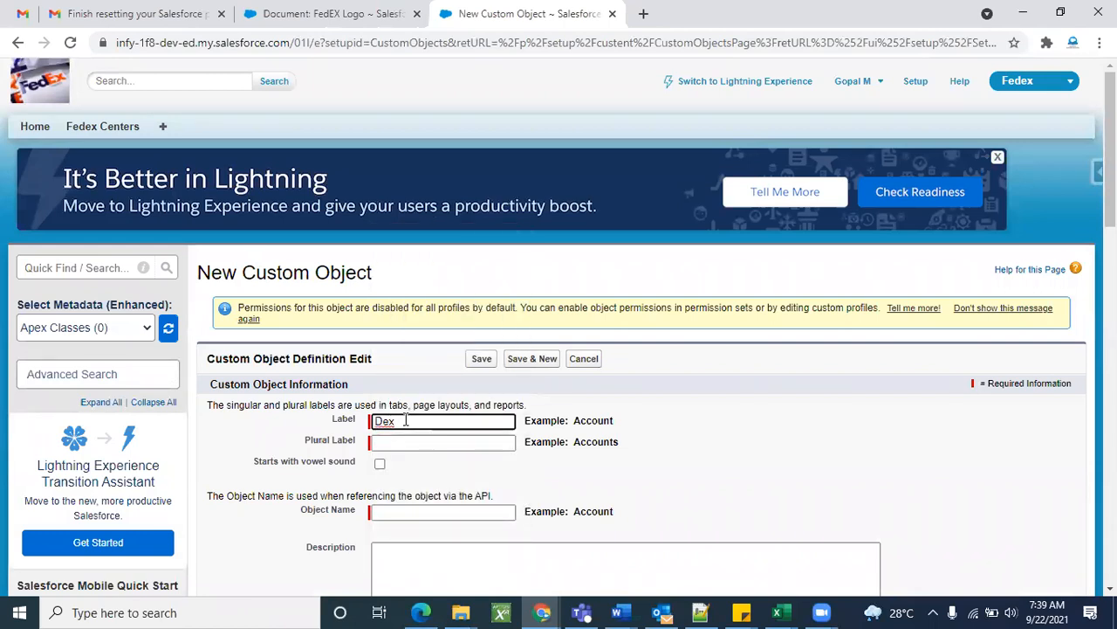
key("BackSpace")
key("BackSpace")
key("BackSpace")
type("Fed")
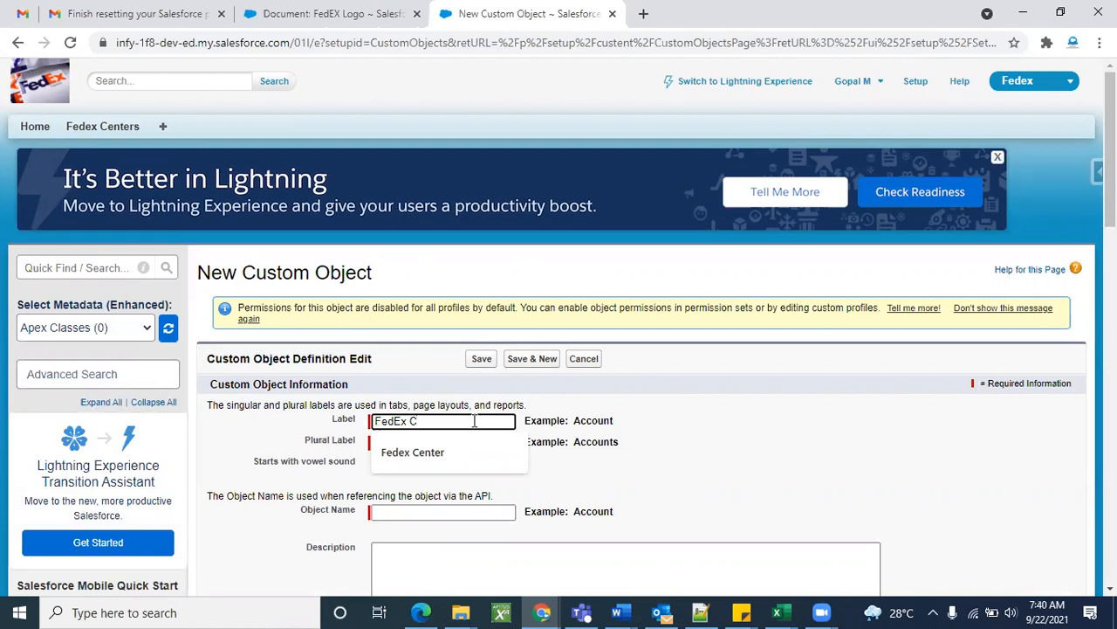
type("Ex1")
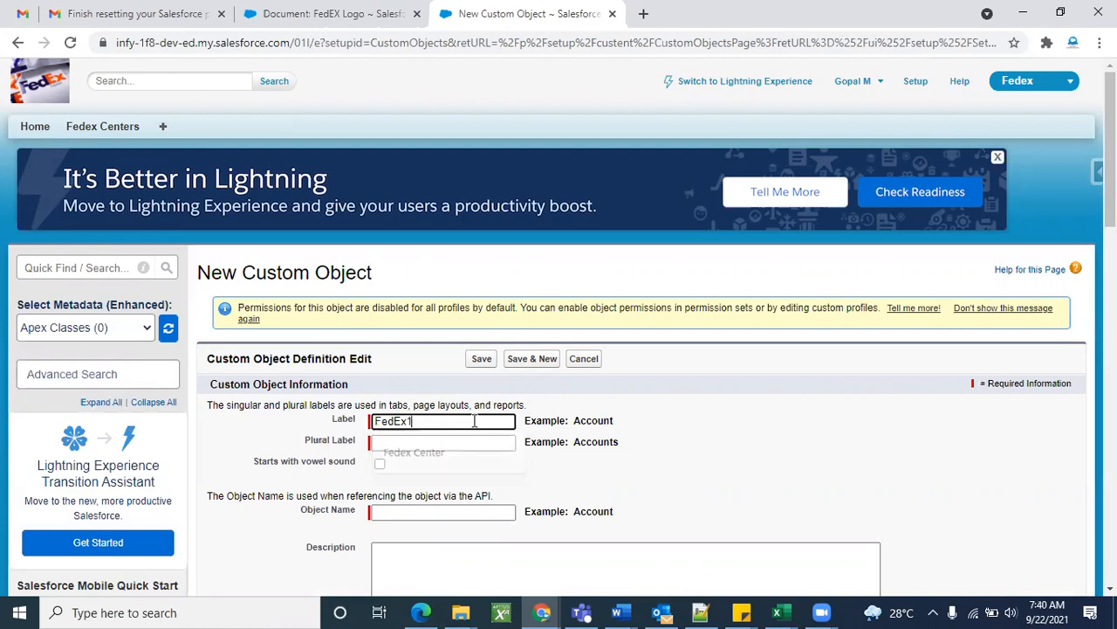
Trim the label to 'FedEx', leaving Object Name FedEx1, and switch to the Gmail tab.
left_click(689, 406)
left_click(463, 446)
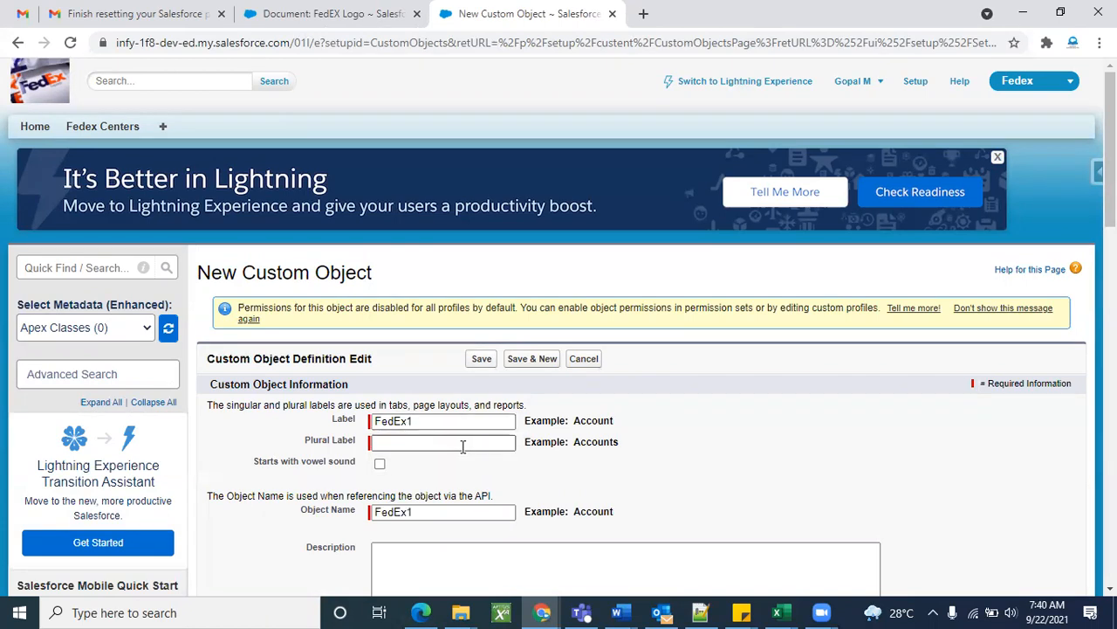
left_click(435, 444)
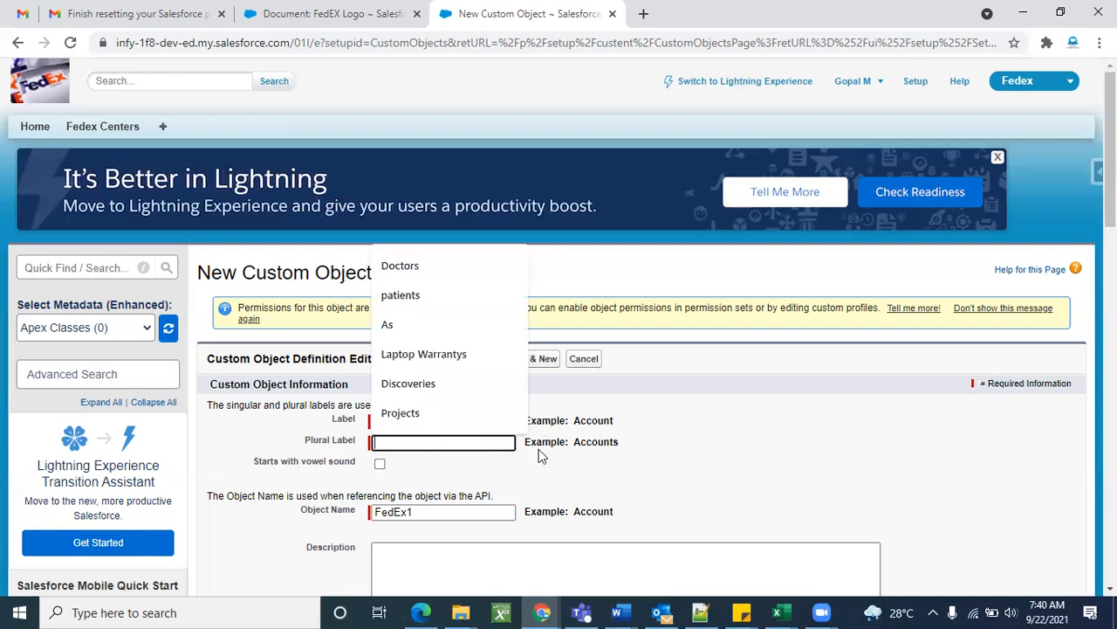
left_click(451, 422)
key("BackSpace")
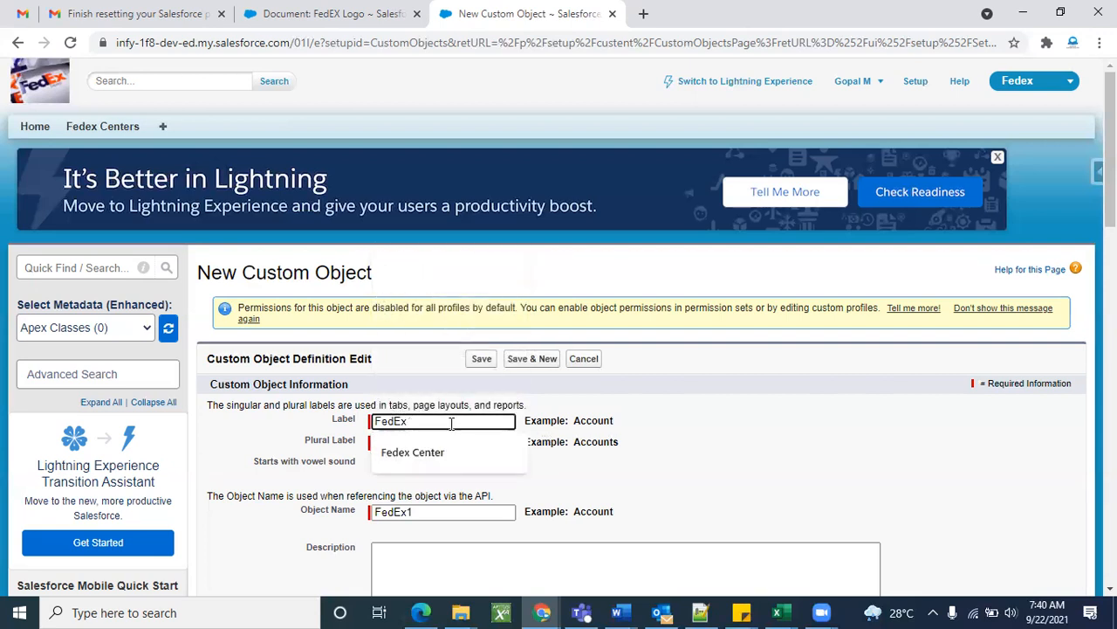
left_click(542, 612)
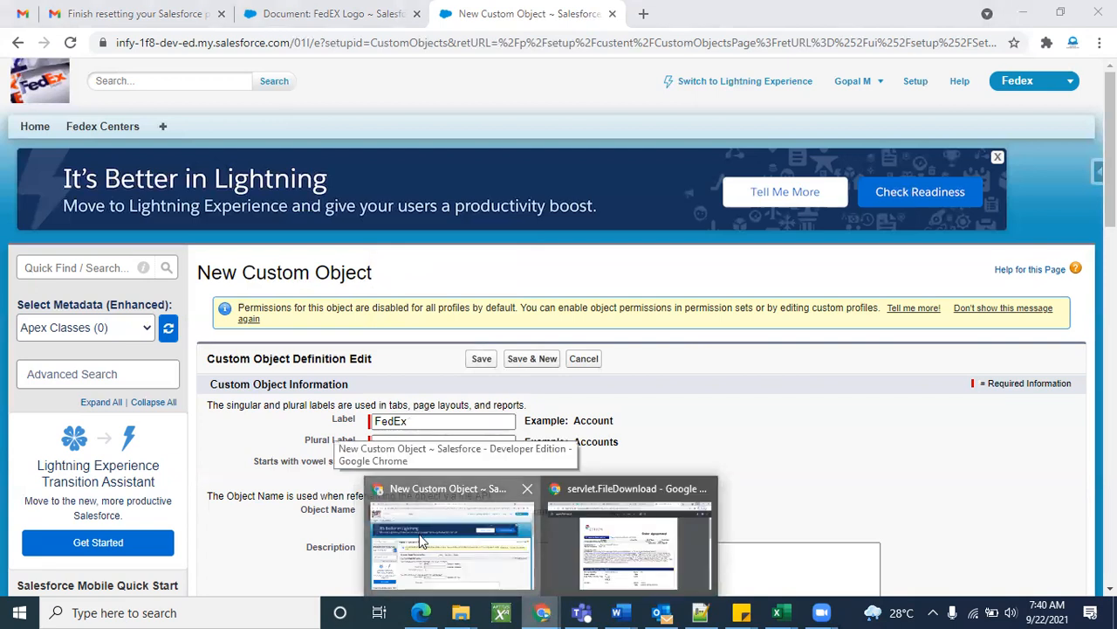
left_click(103, 7)
Find the sent Project Description email and select 'courier center' from its responsibilities list.
left_click(75, 267)
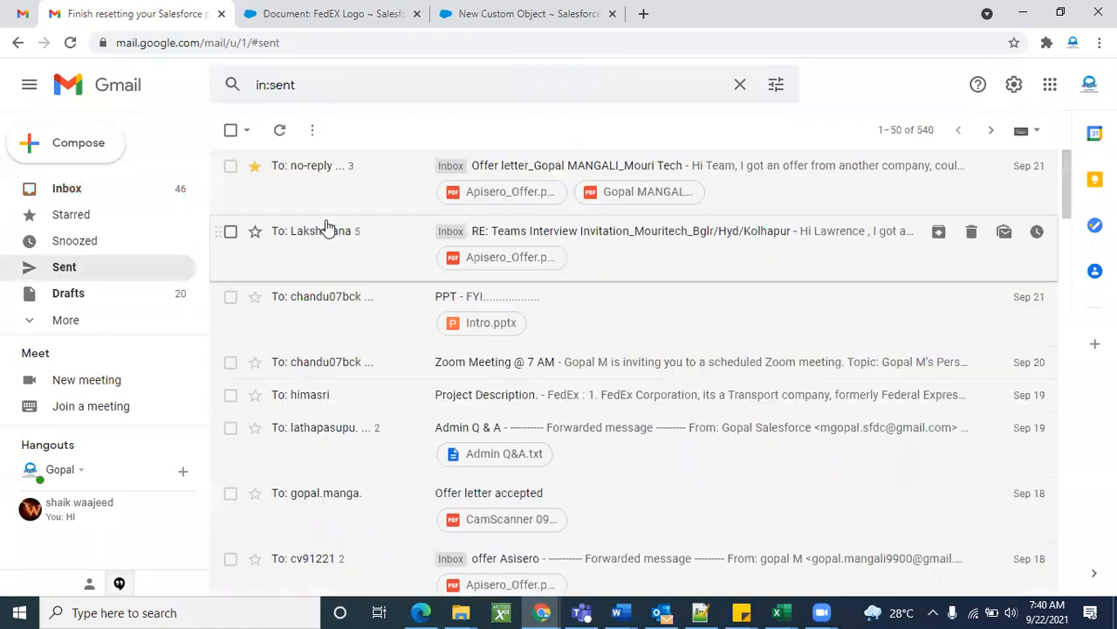
scroll(354, 332, "down", 2)
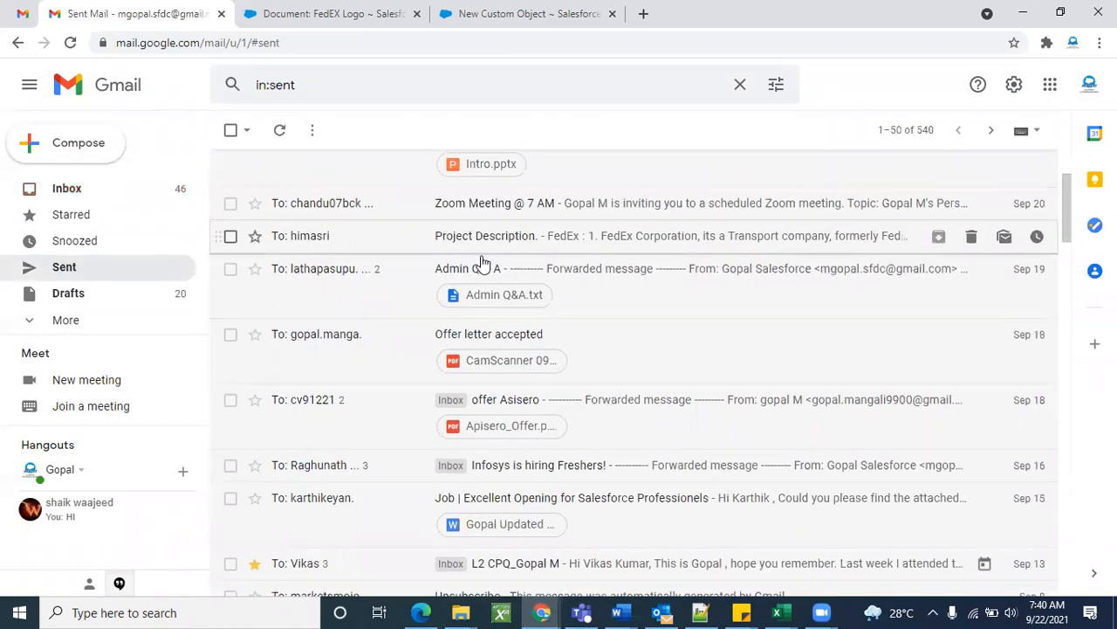
left_click(553, 251)
scroll(640, 406, "down", 1)
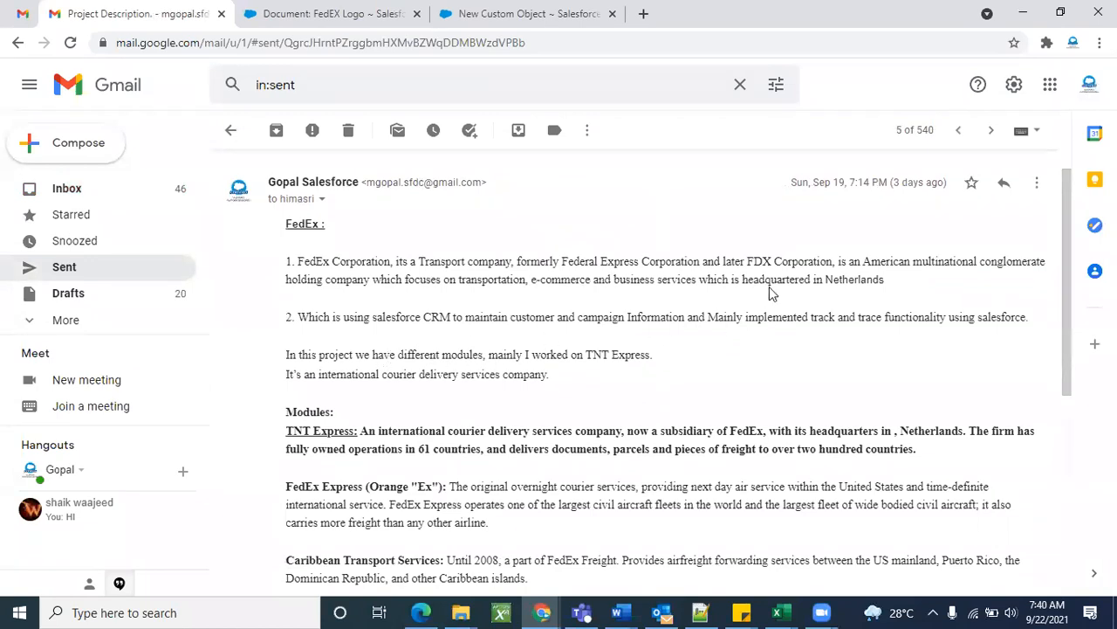
scroll(655, 404, "down", 1)
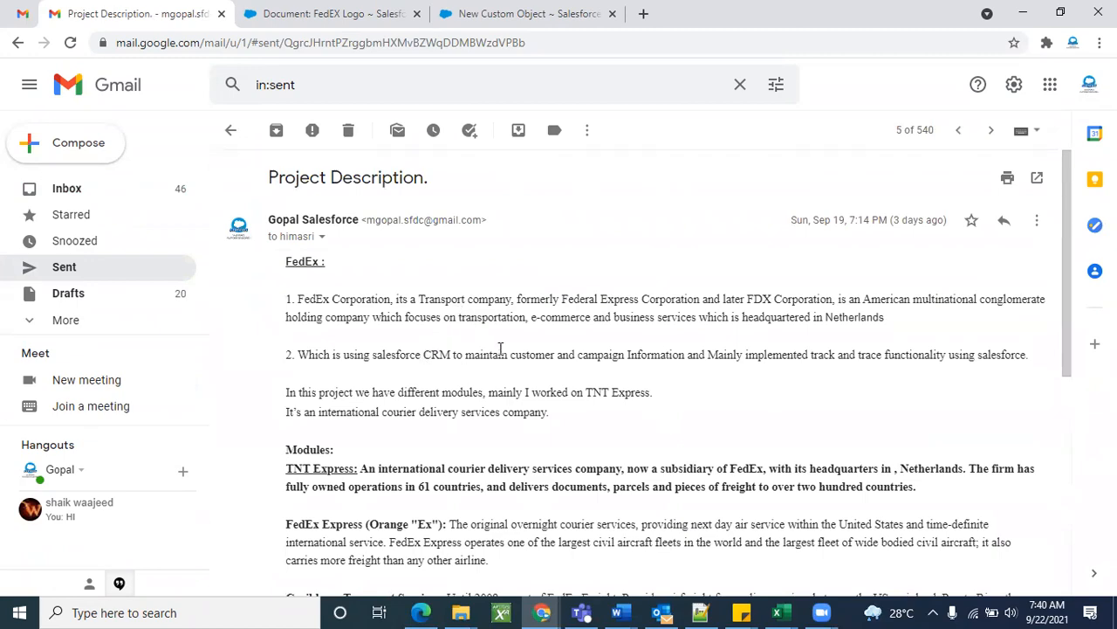
scroll(576, 412, "down", 4)
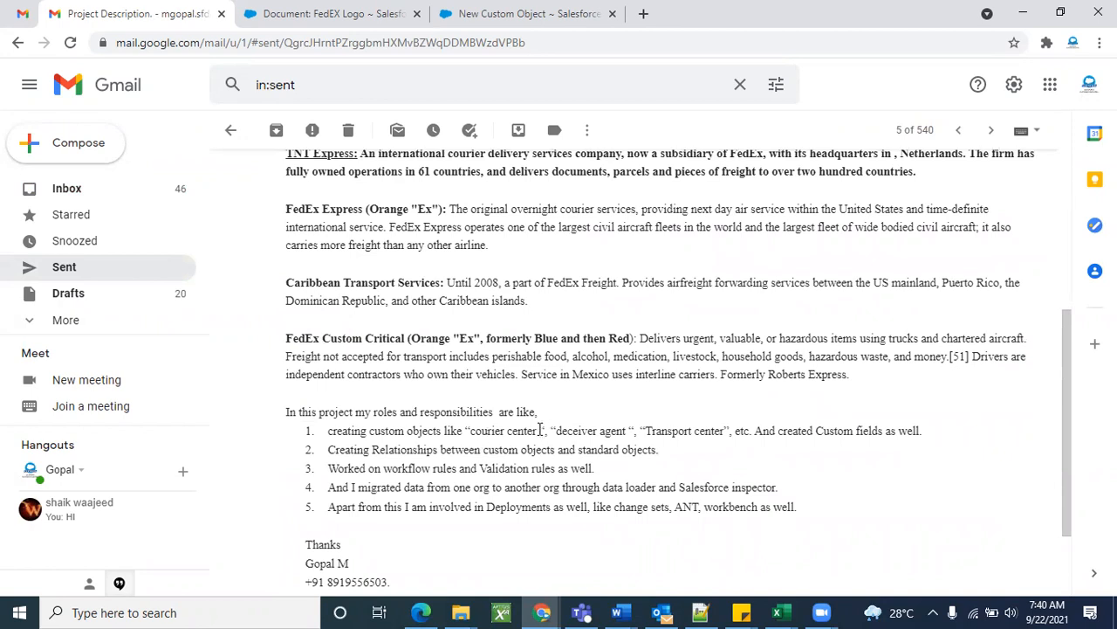
left_click_drag(538, 428, 476, 426)
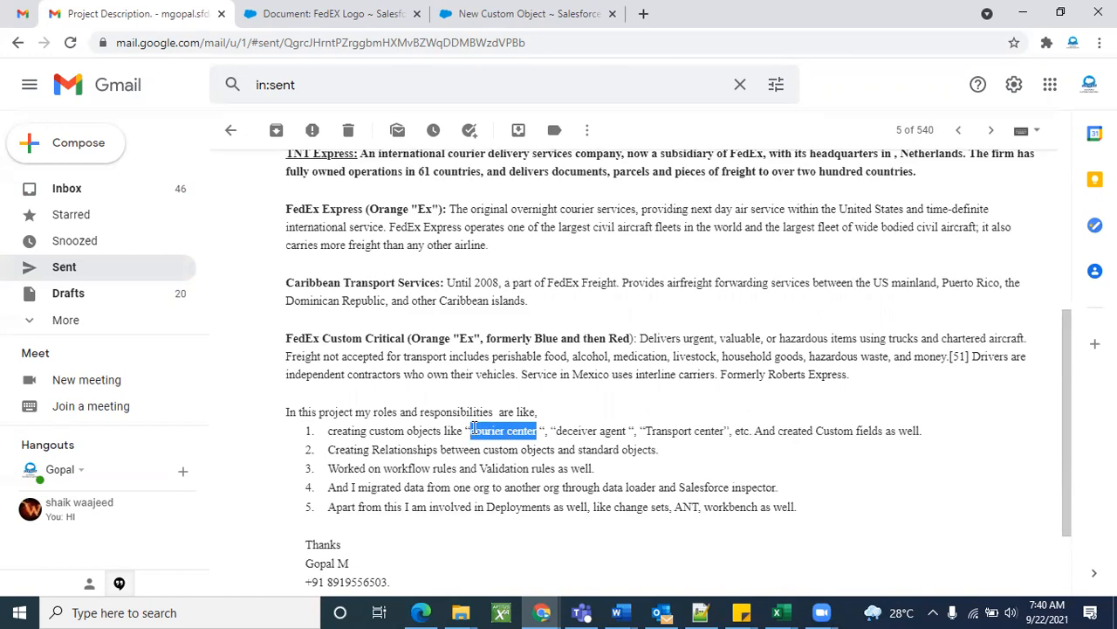
scroll(581, 423, "up", 2)
scroll(555, 367, "up", 3)
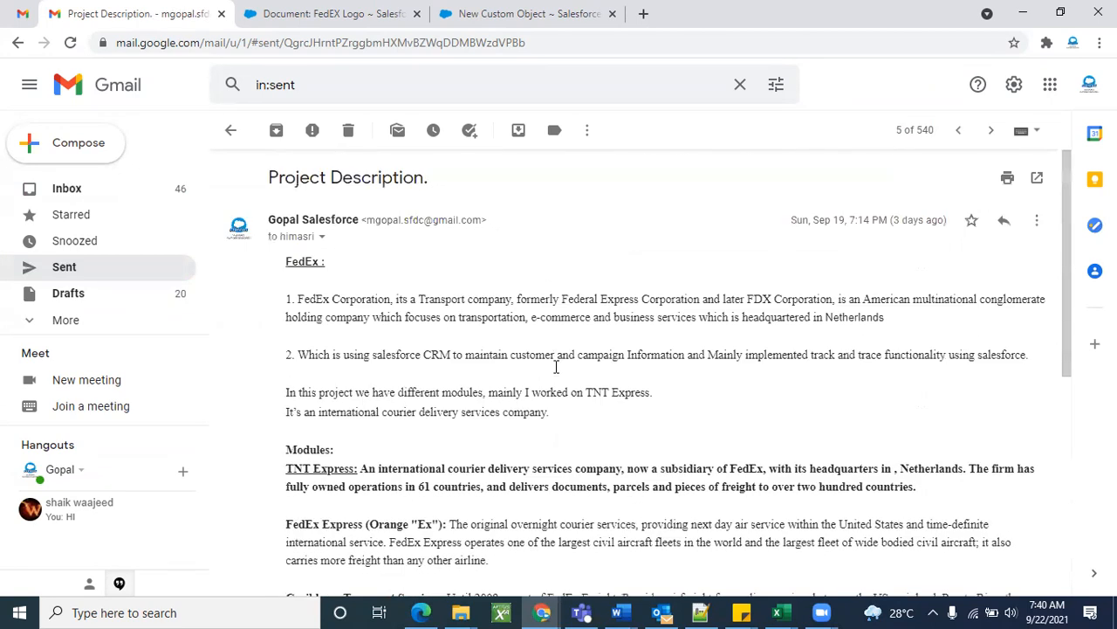
left_click(332, 12)
Replace the label with 'courier center' and fill Plural Label with 'courier centers'.
left_click(538, 10)
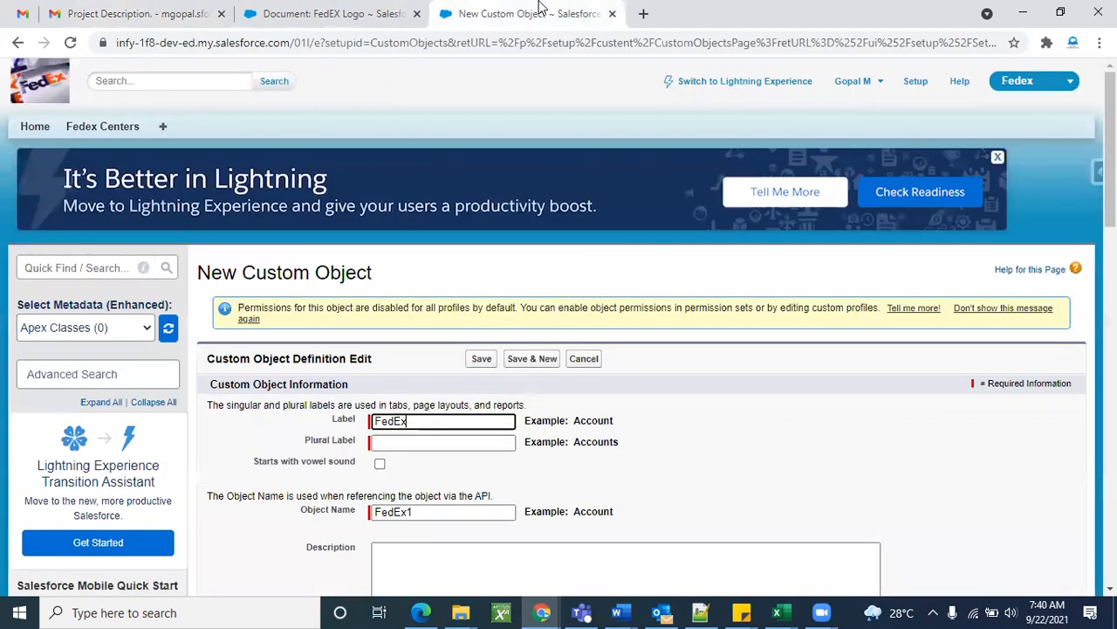
double_click(441, 423)
key("BackSpace")
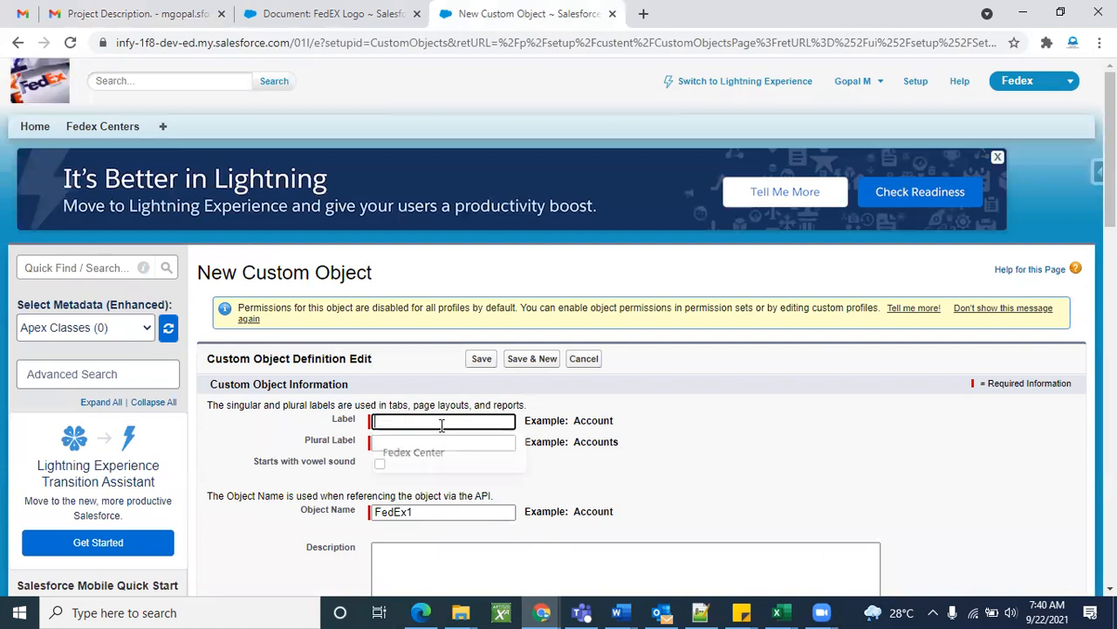
type("courier center")
left_click(491, 443)
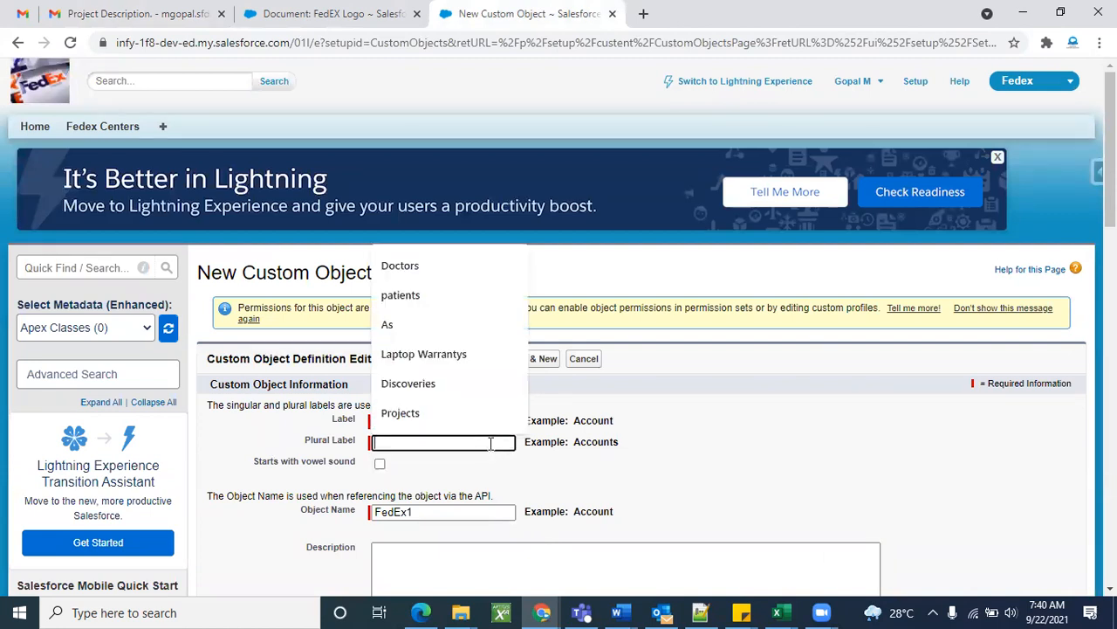
type("courier center")
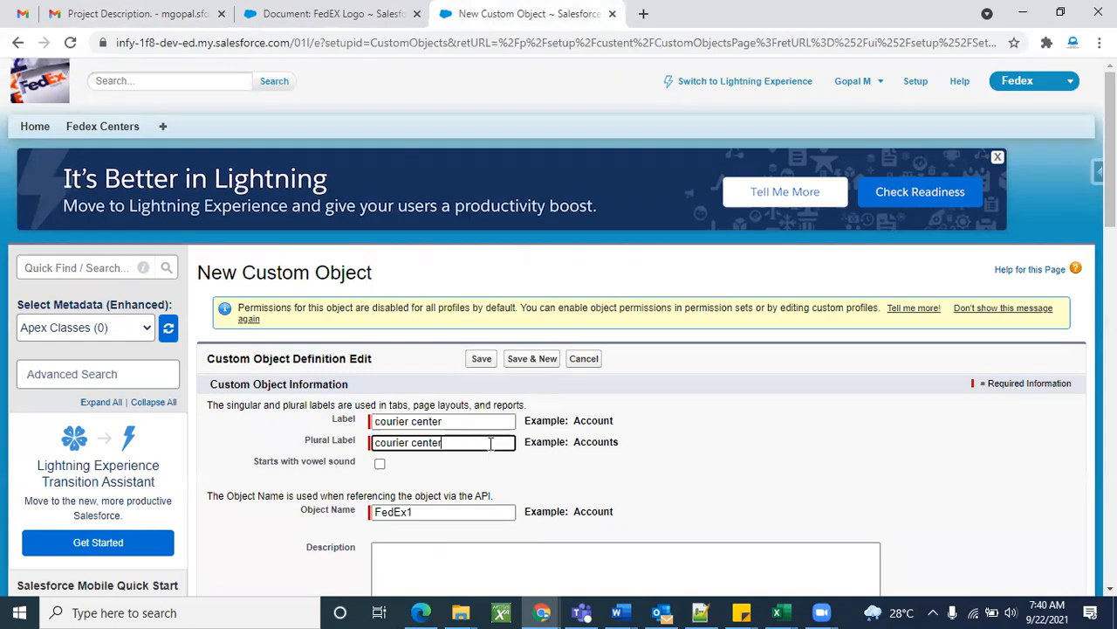
left_click(610, 481)
Check Launch New Custom Tab Wizard and save the courier center object.
scroll(692, 473, "down", 3)
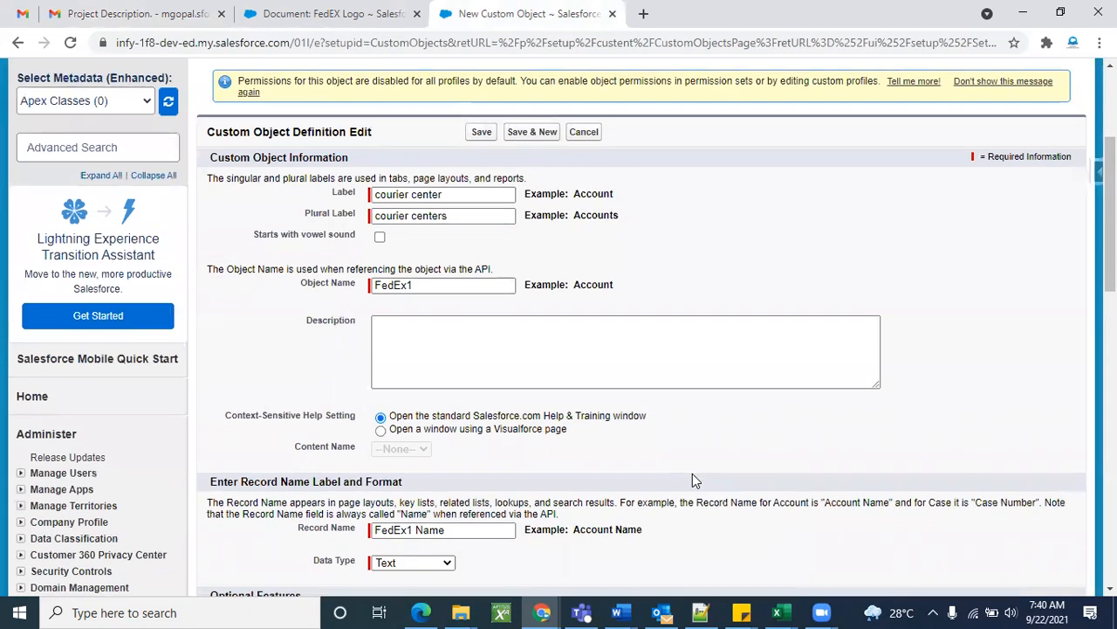
scroll(473, 402, "down", 8)
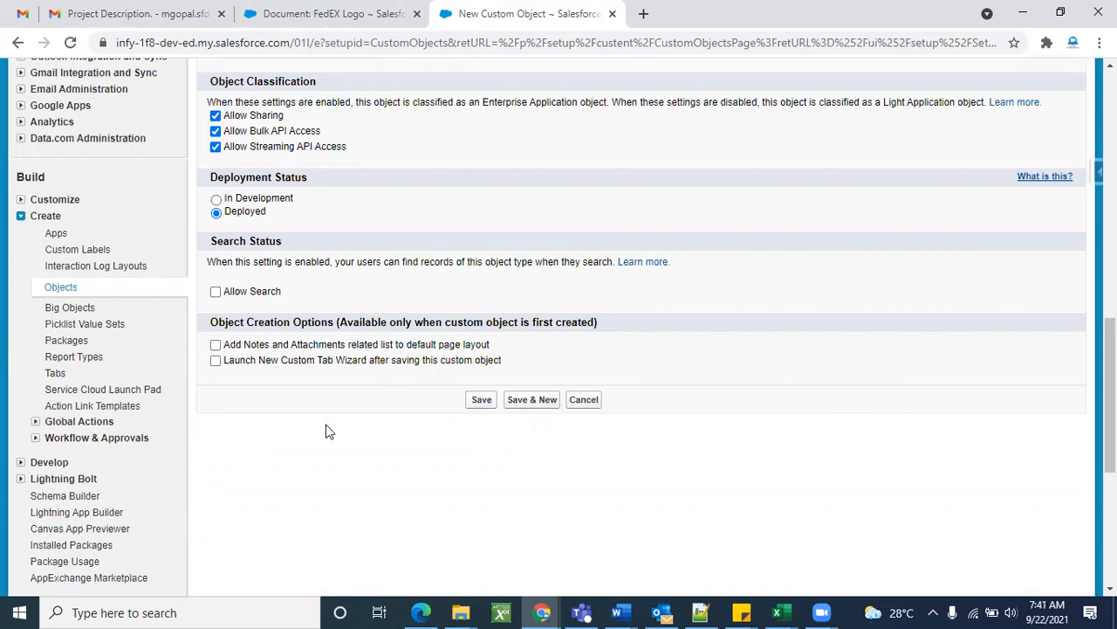
left_click(215, 360)
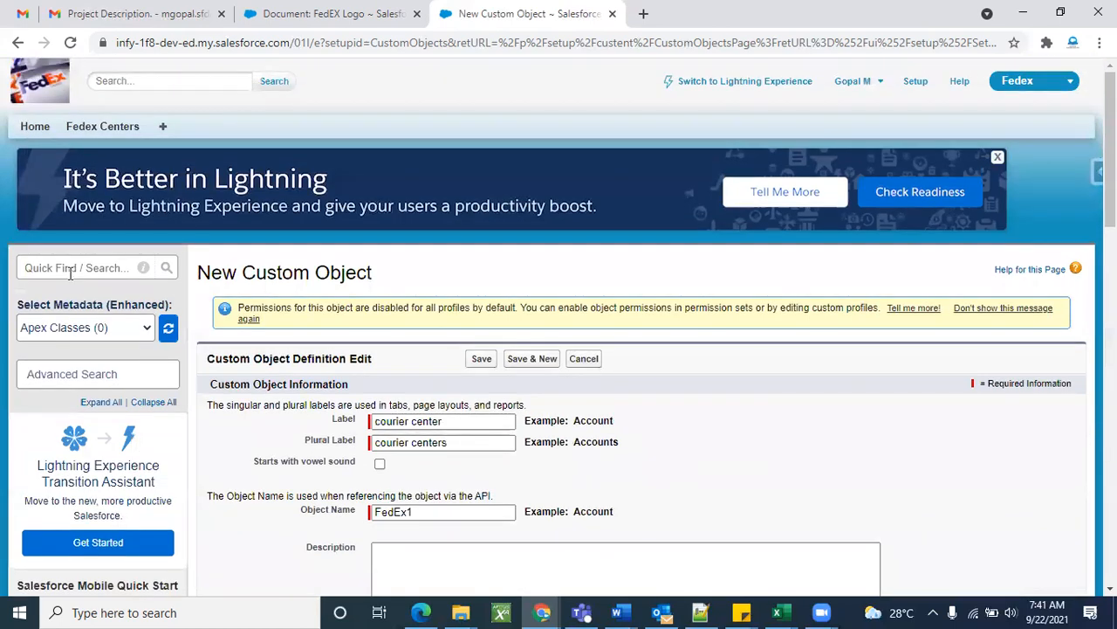
left_click(71, 267)
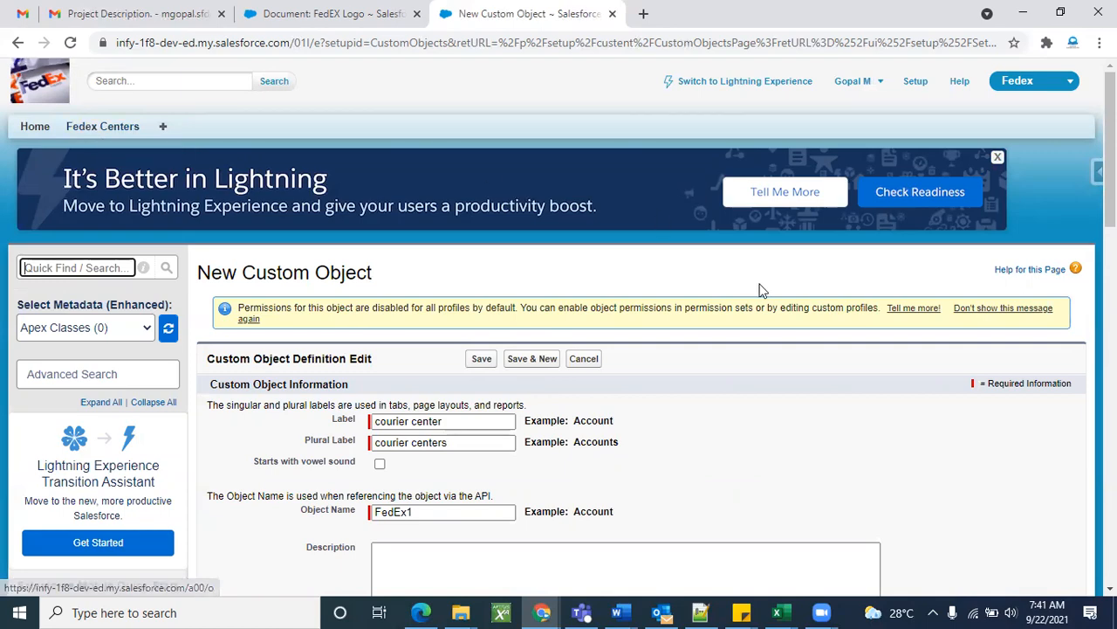
scroll(760, 289, "down", 10)
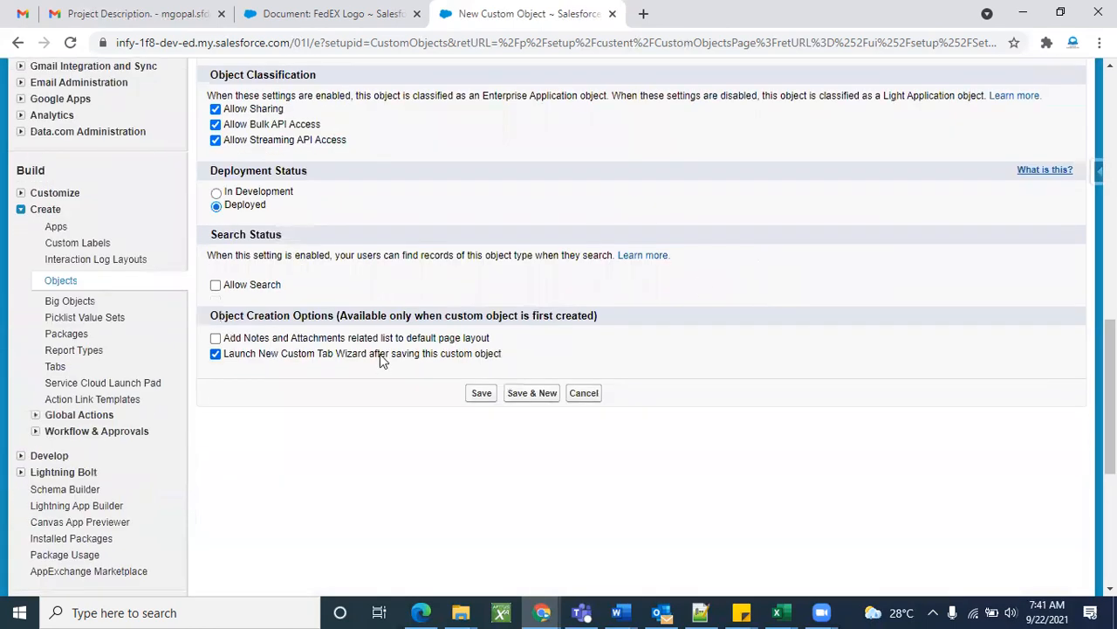
left_click(474, 395)
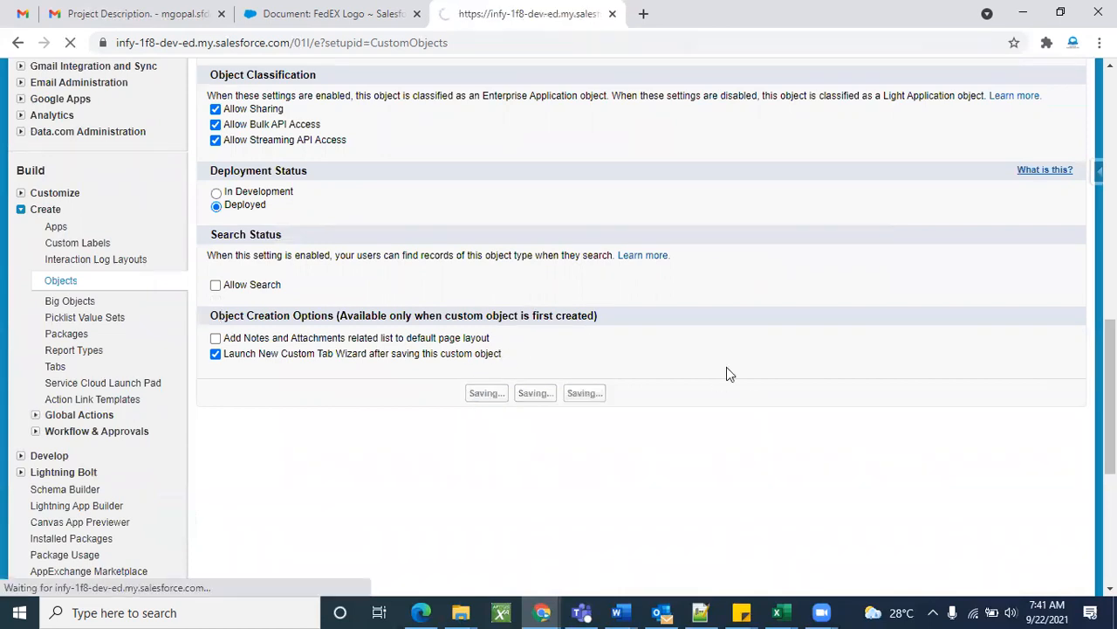
Keep courier center as the tab's object and choose the Books tab style.
scroll(698, 370, "down", 1)
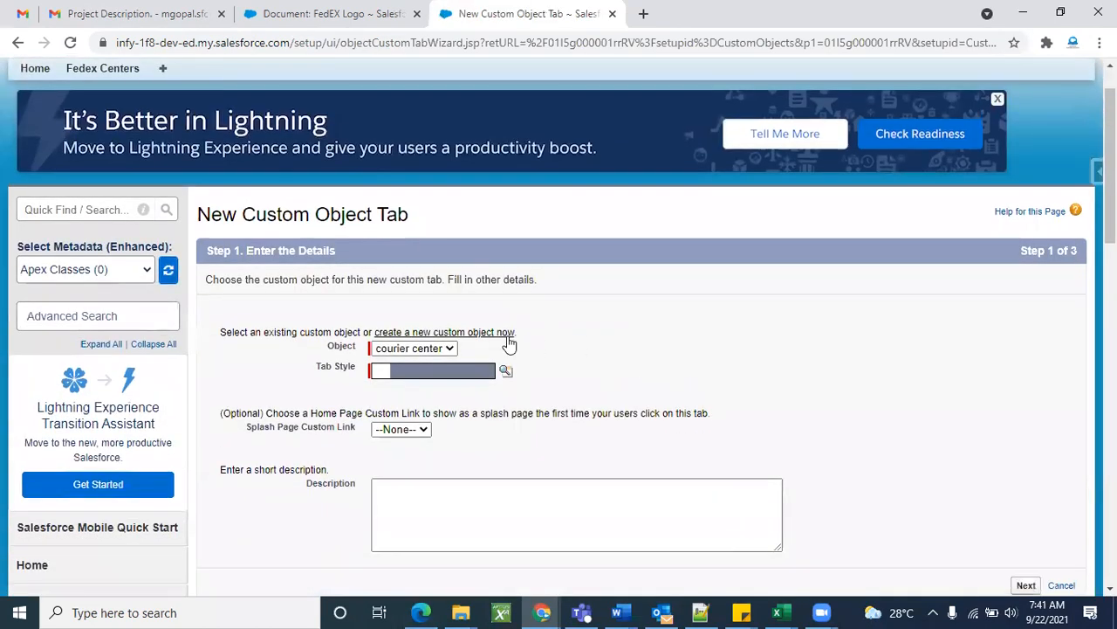
left_click(436, 352)
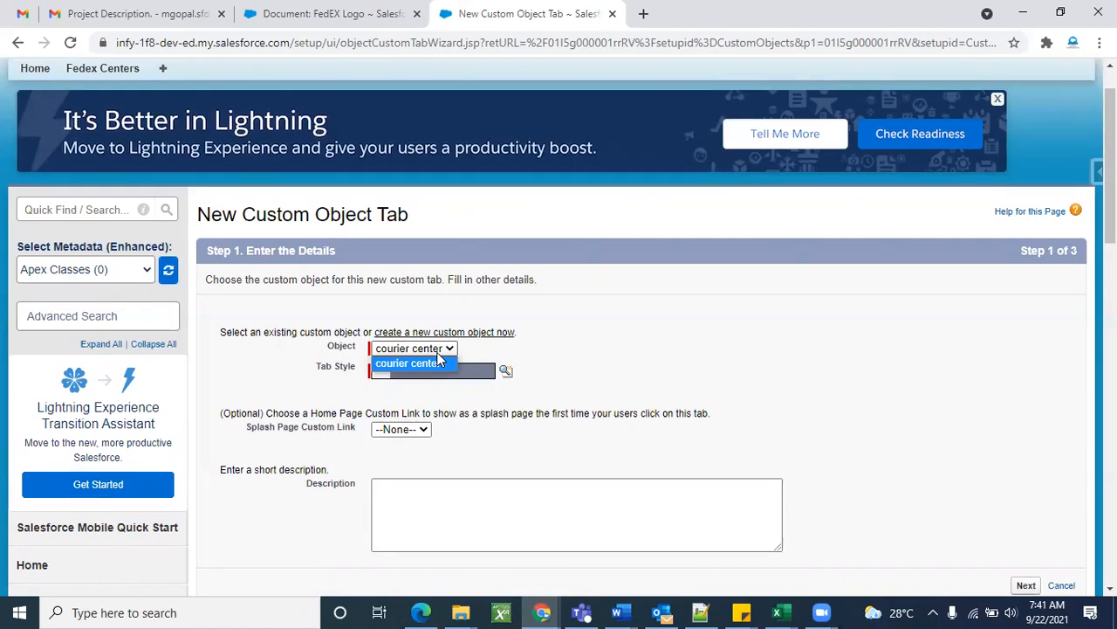
left_click(638, 316)
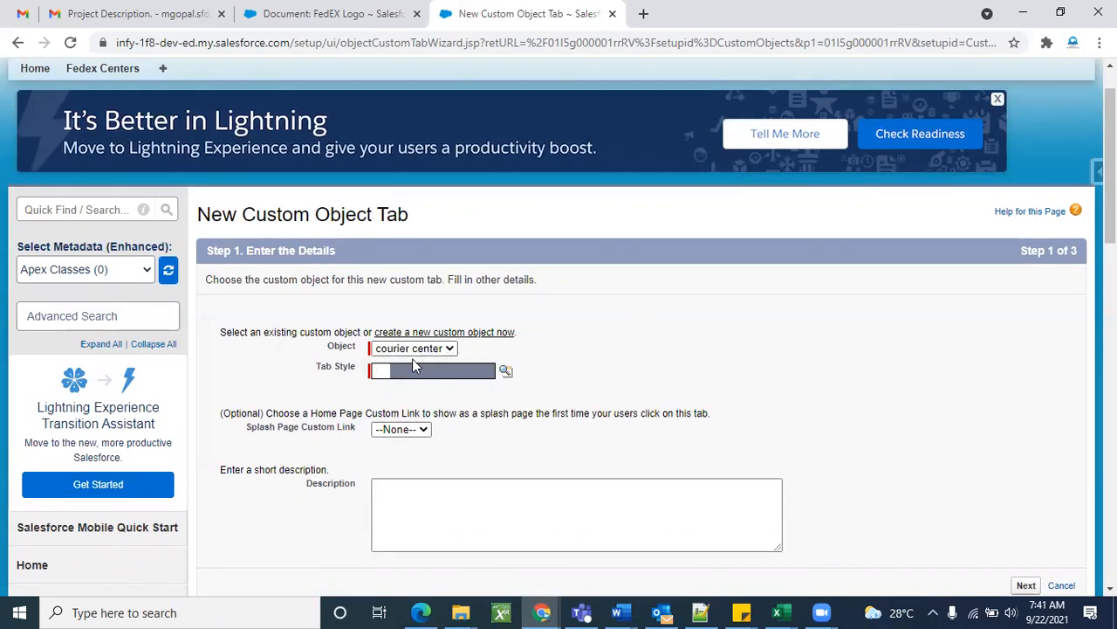
scroll(562, 415, "down", 2)
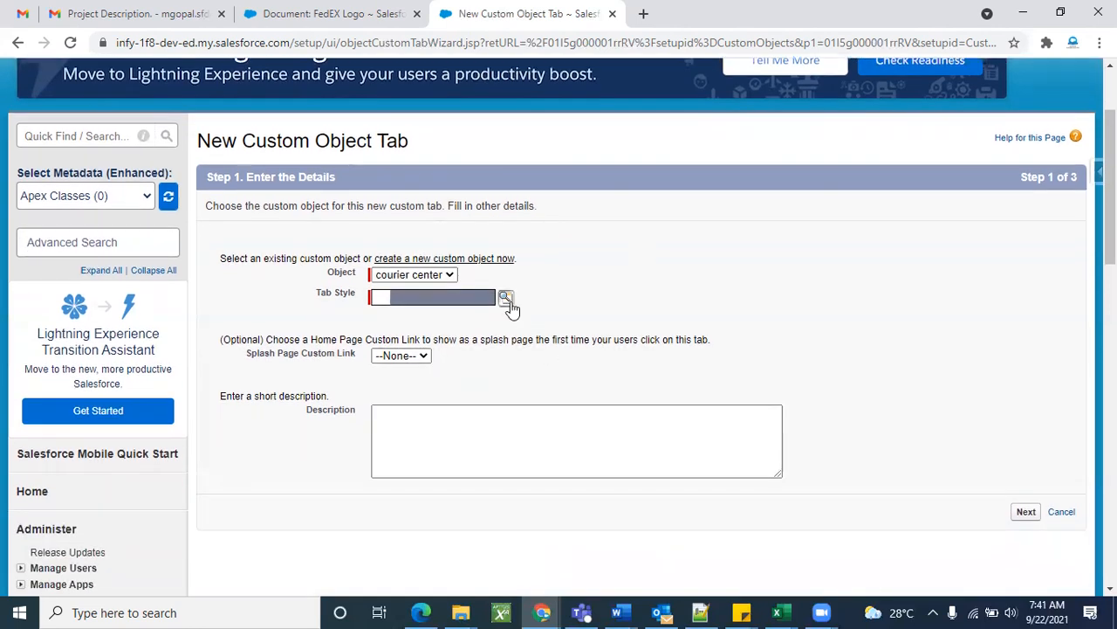
left_click(507, 298)
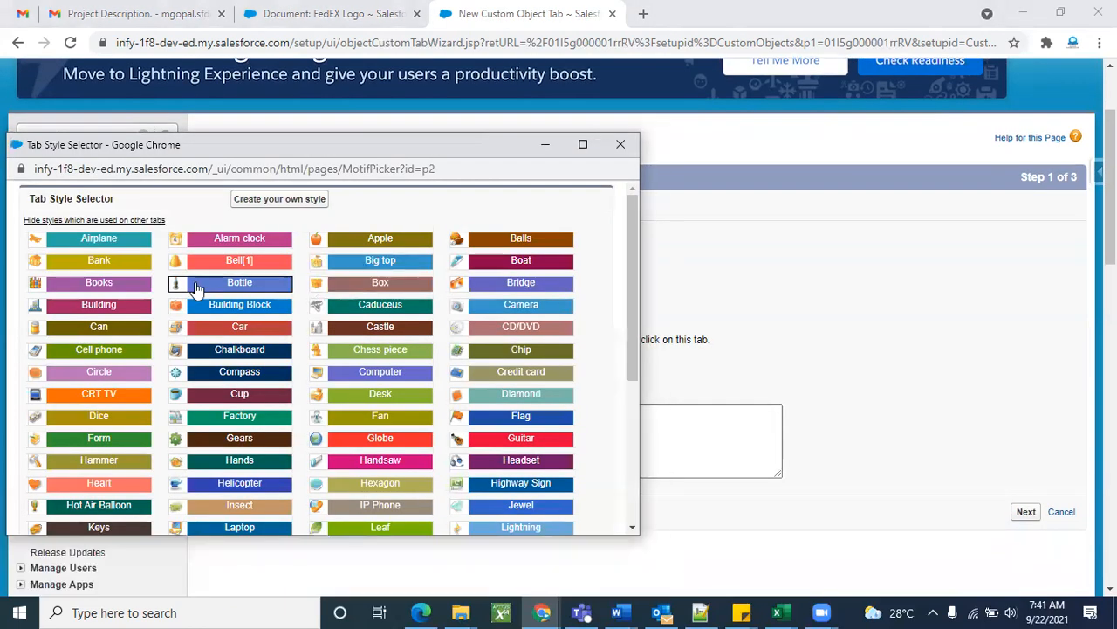
left_click(104, 282)
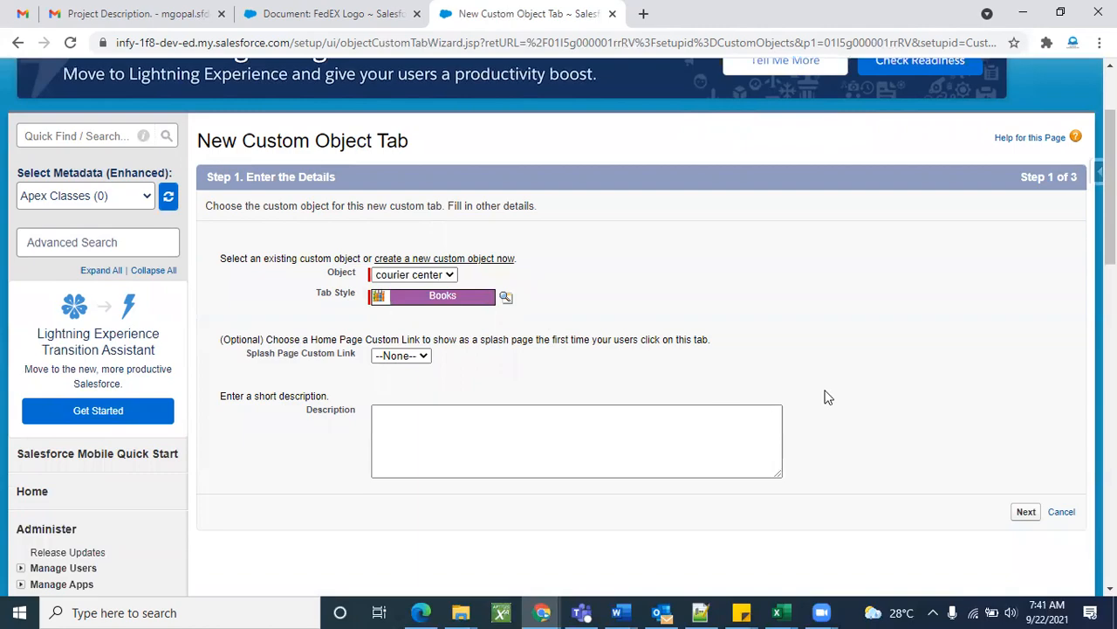